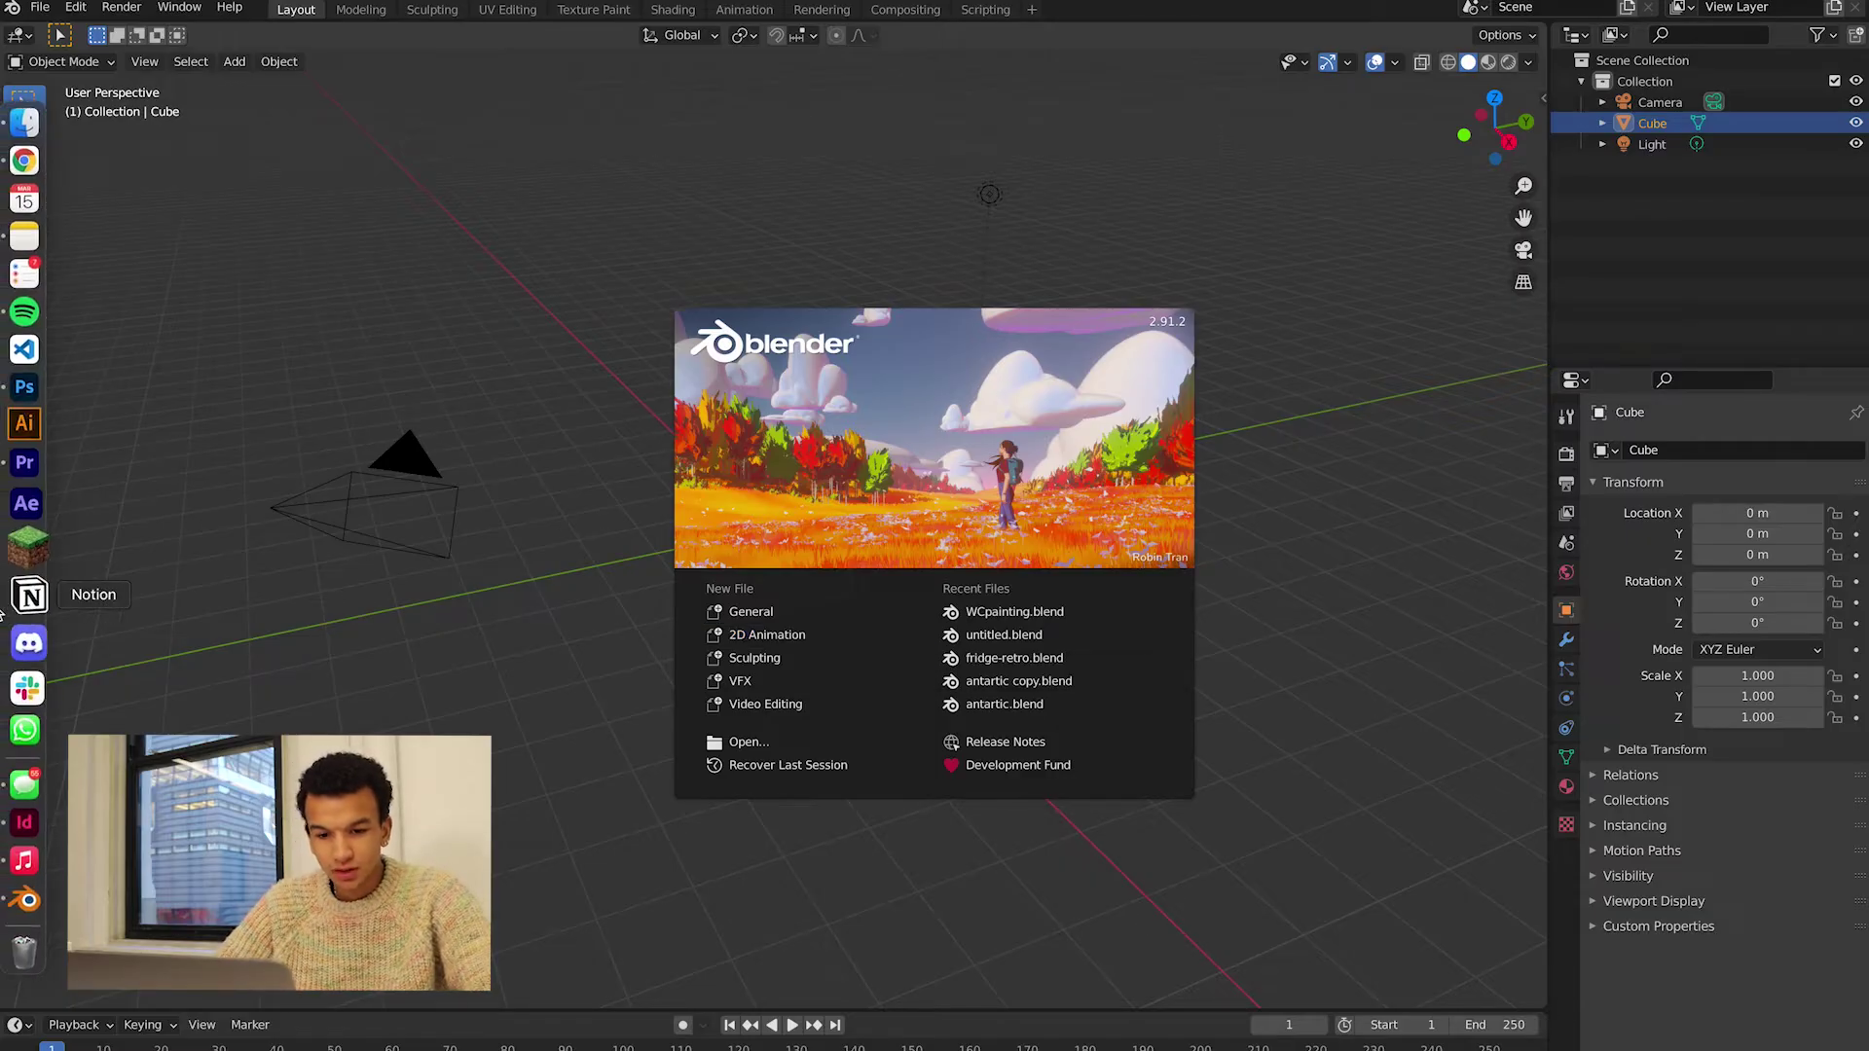
- Dismiss the splash screen and delete the default cube
left_click(790, 615)
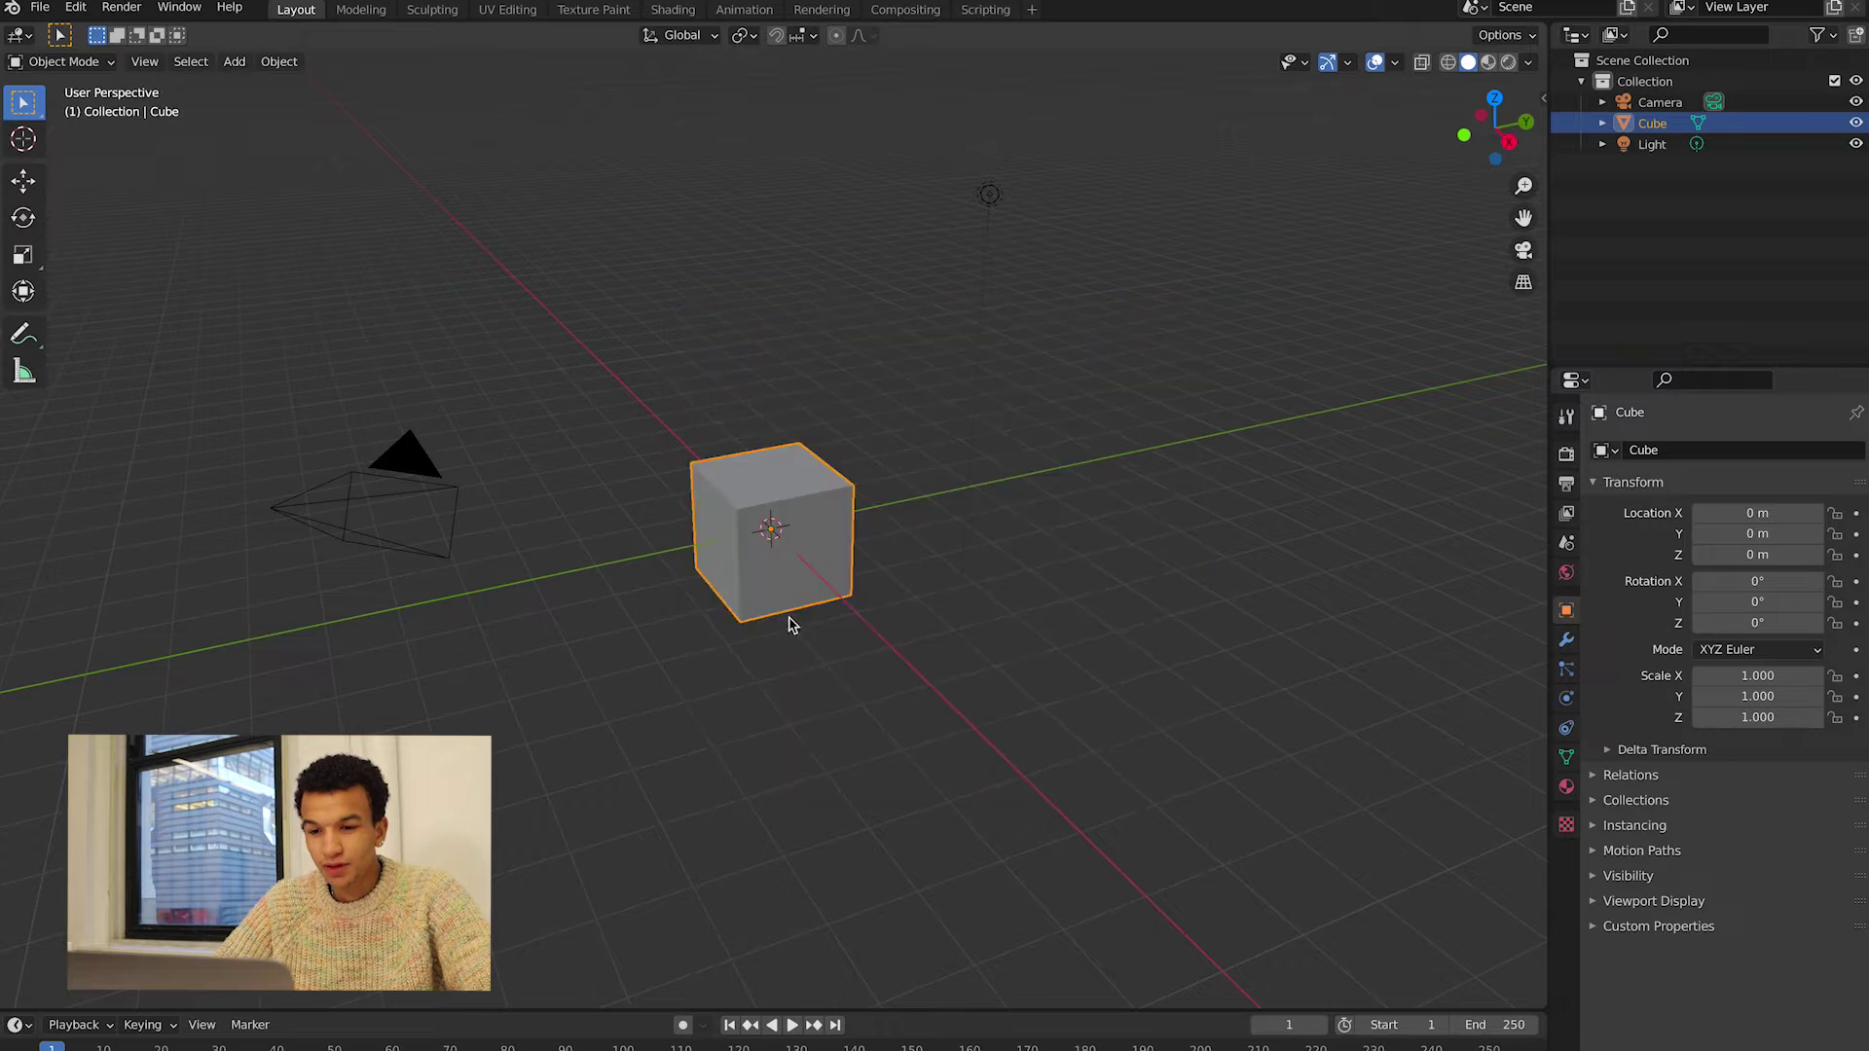
scroll(951, 542, "down", 5)
scroll(926, 546, "up", 5)
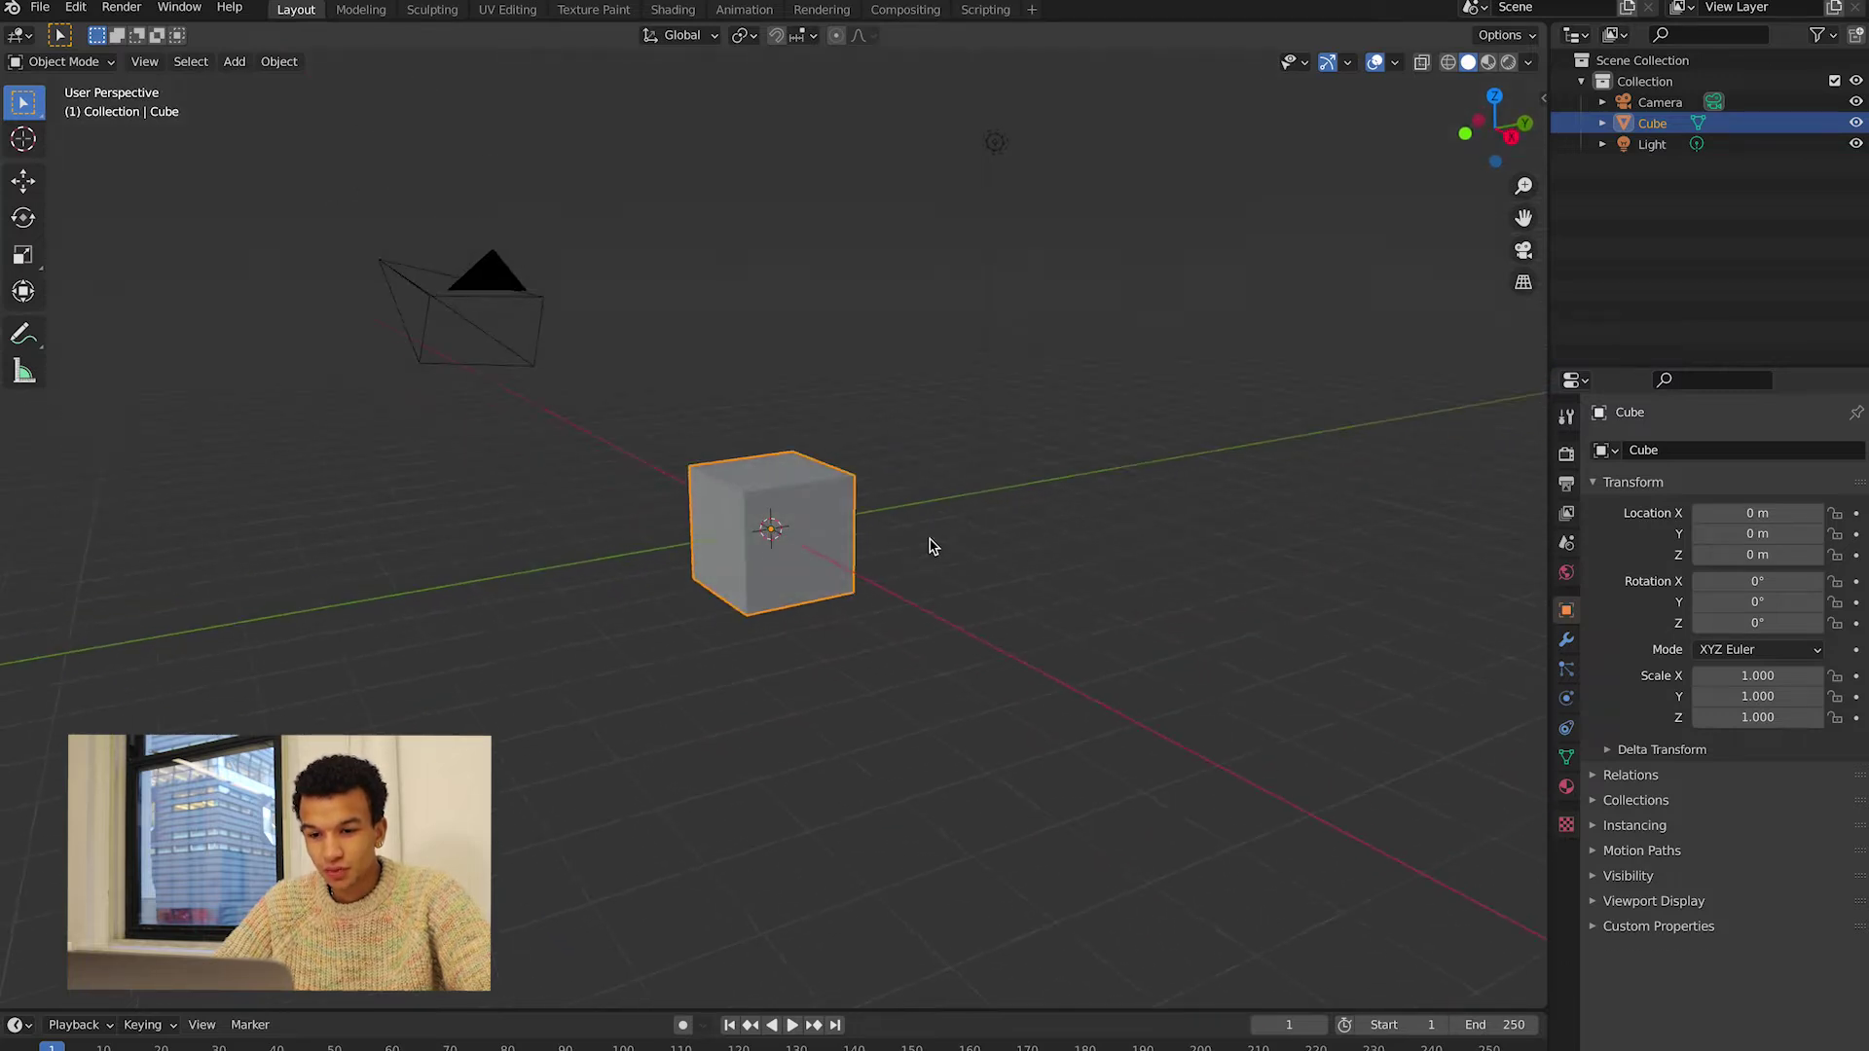
key("x")
left_click(837, 542)
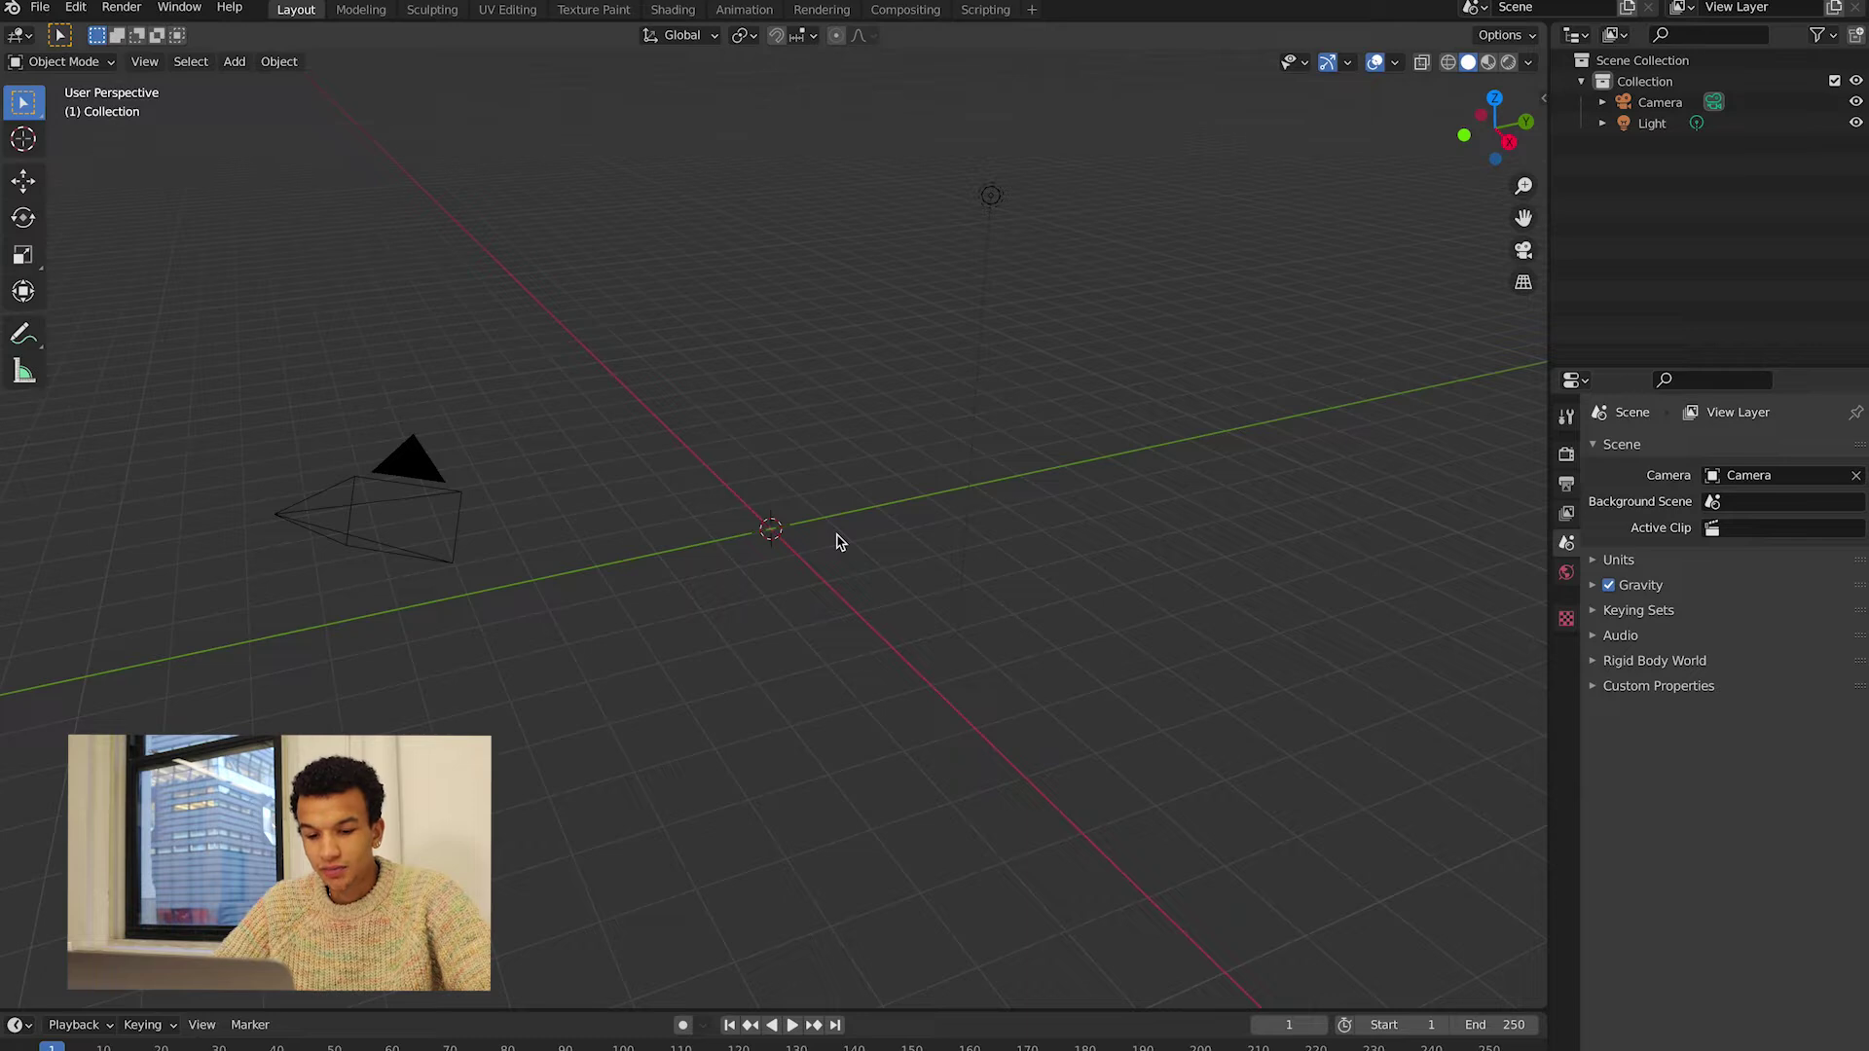
- Add a plane at the origin and scale it uniformly to 1.962
key("shift+a")
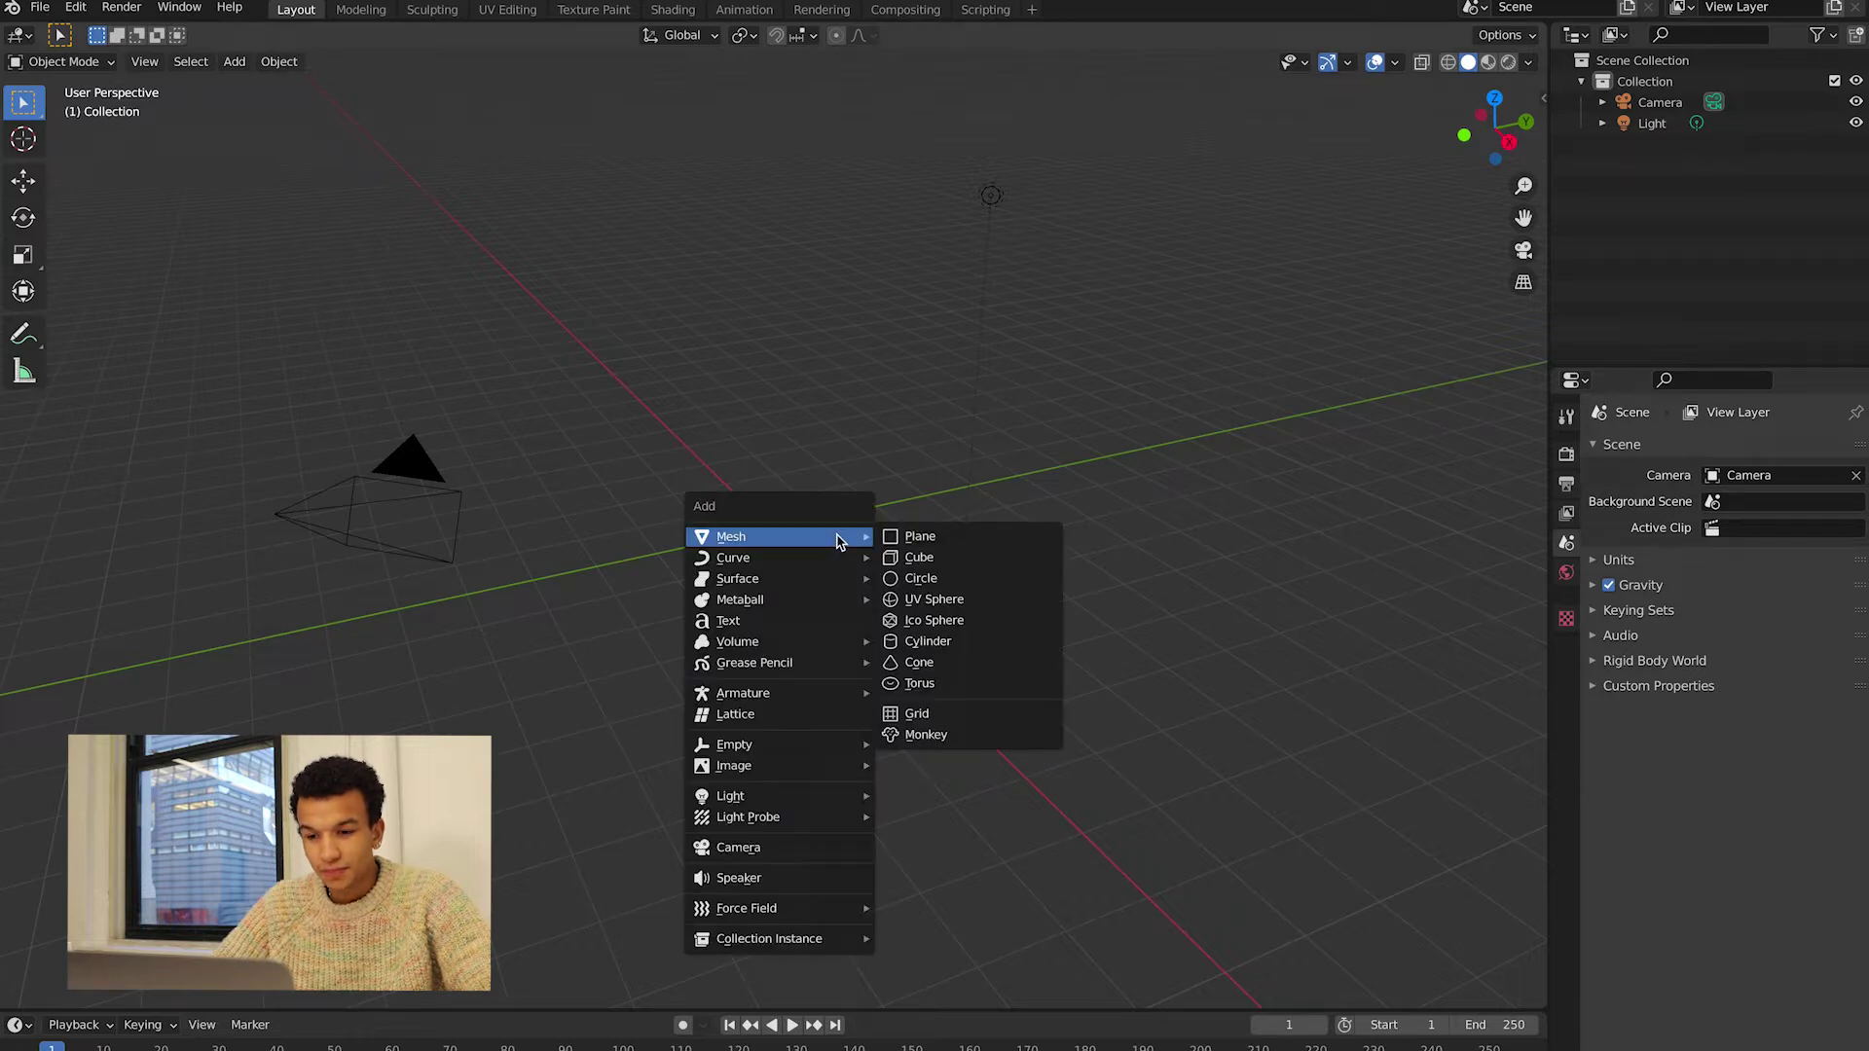
left_click(905, 538)
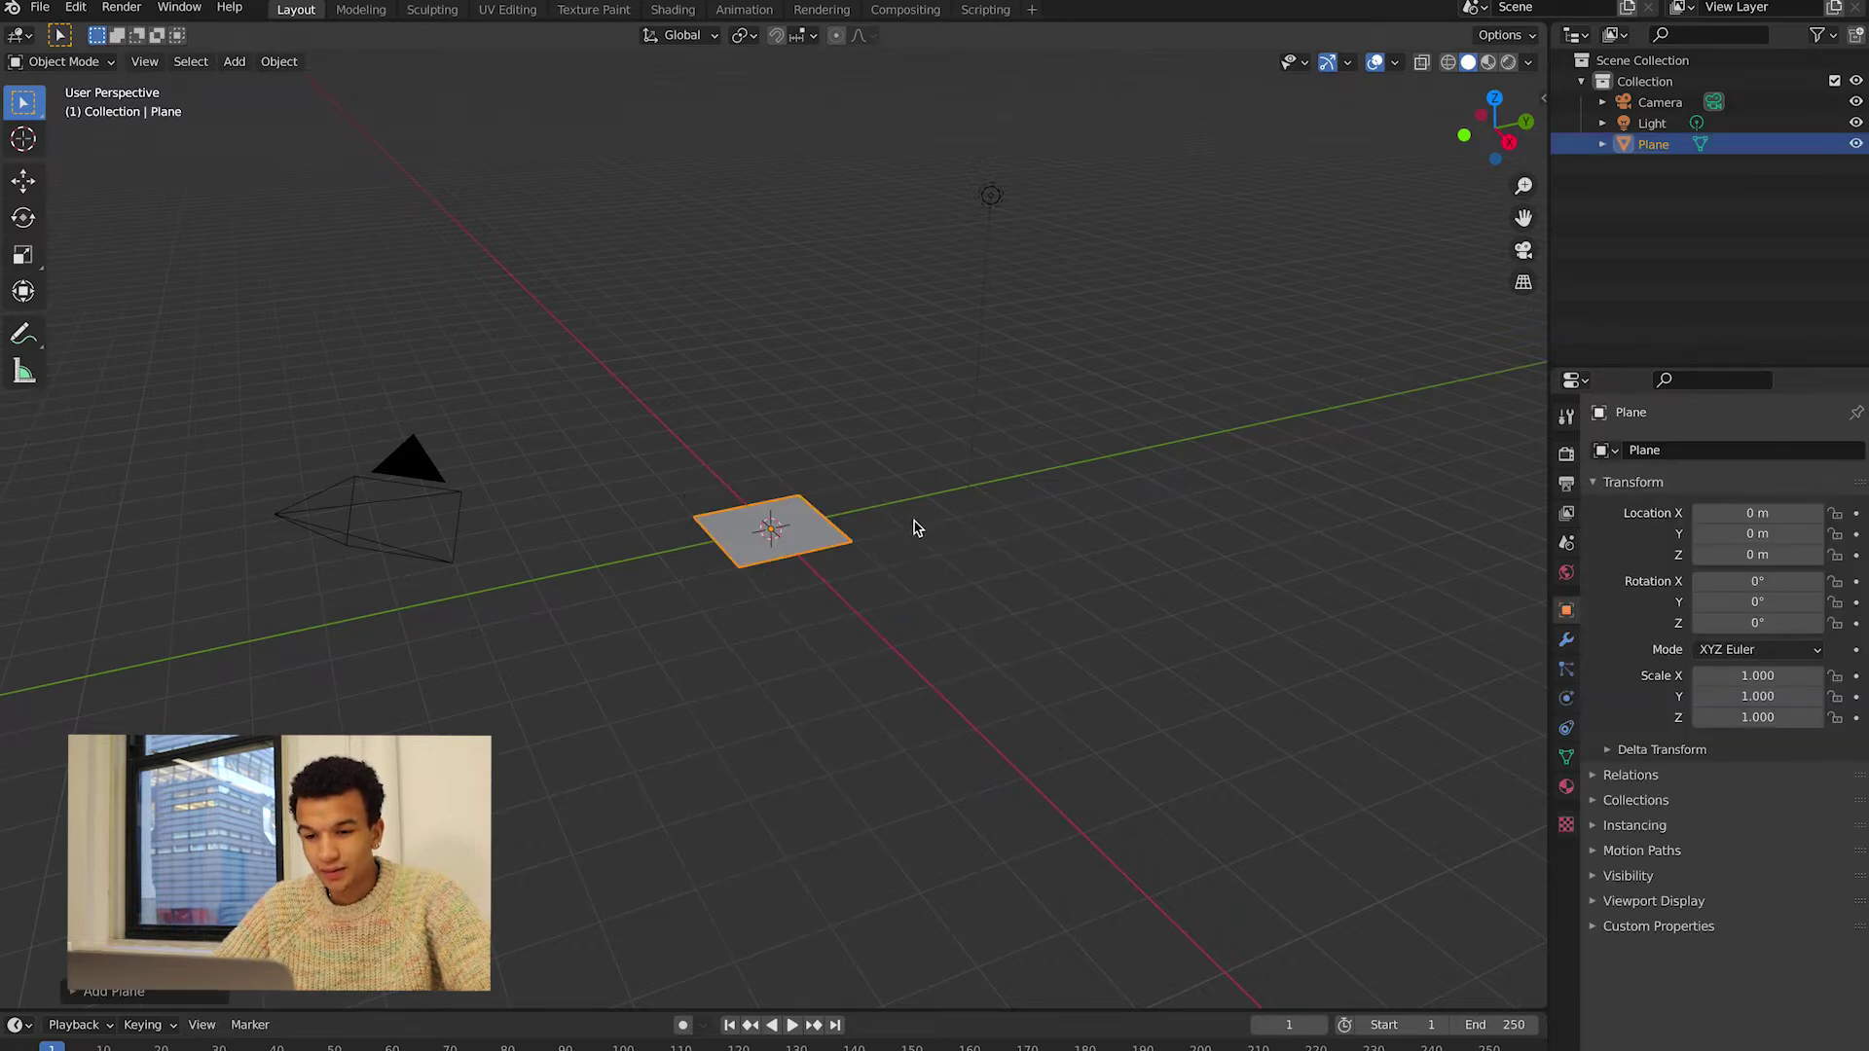
key("s")
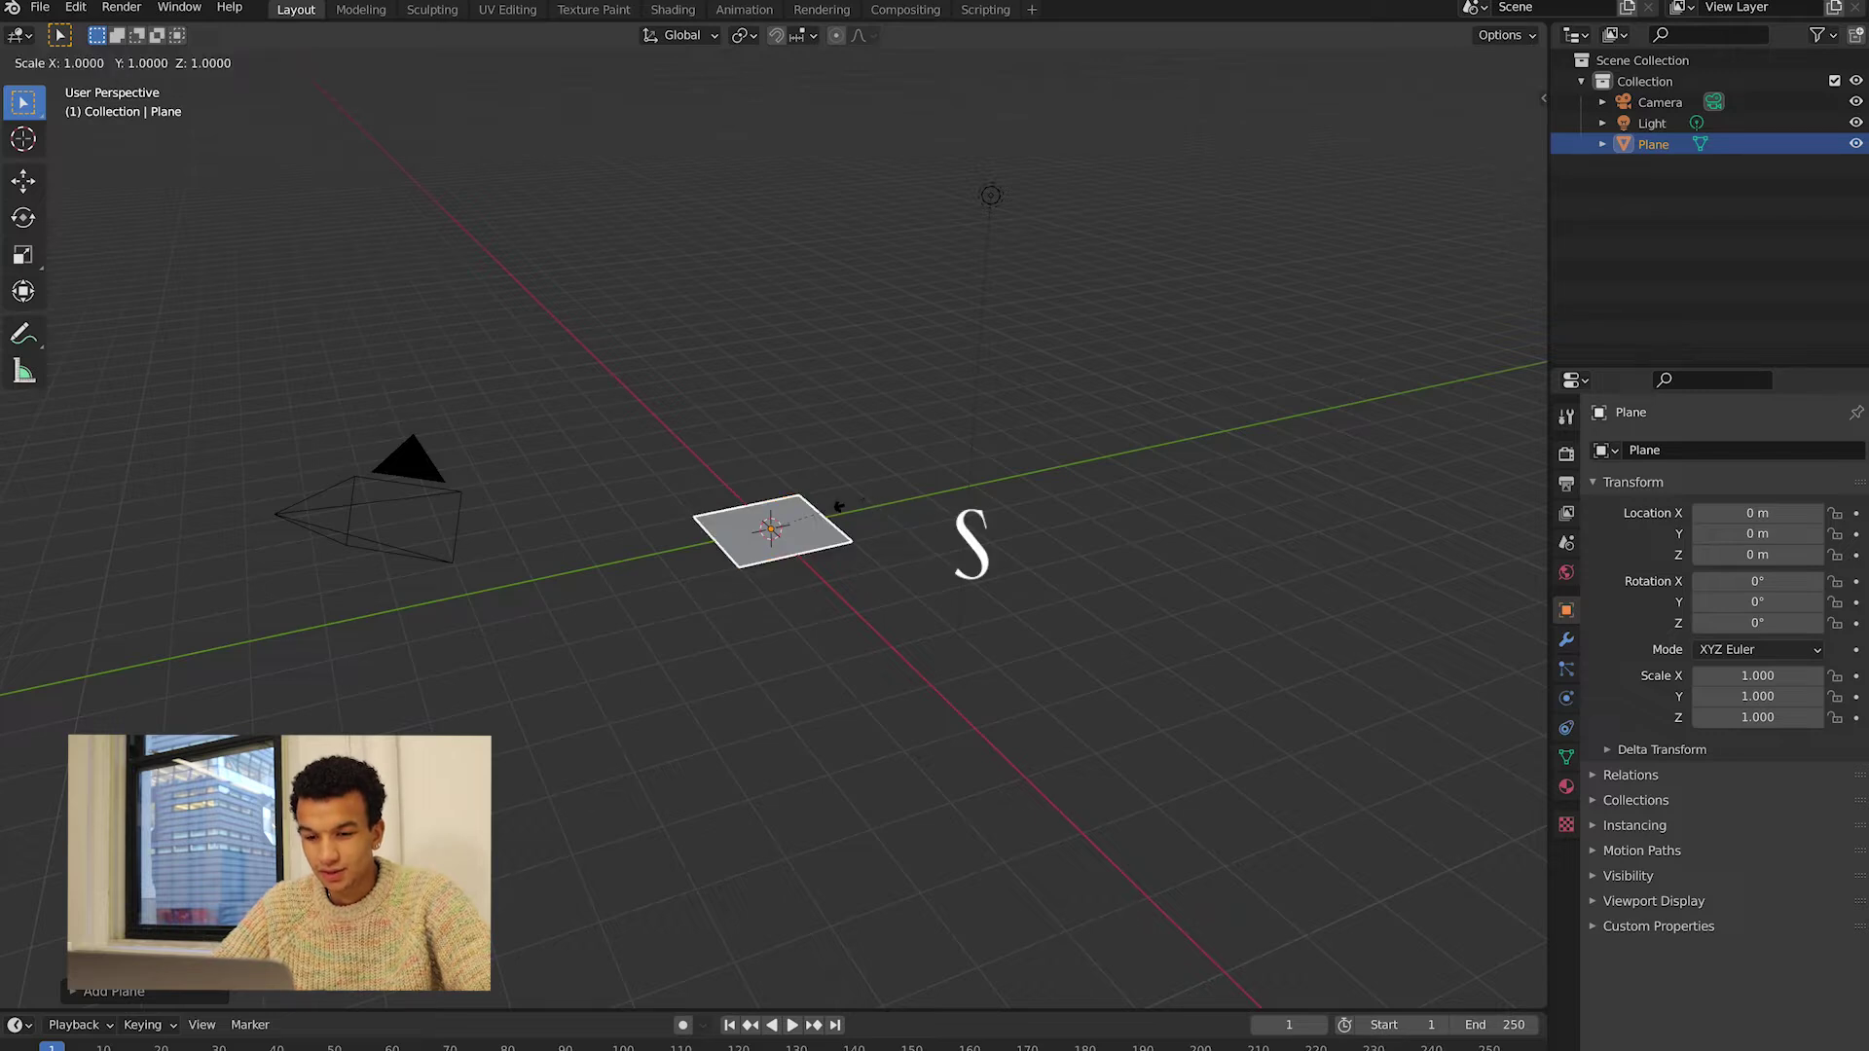
left_click(915, 462)
middle_click_drag(935, 536, 943, 397)
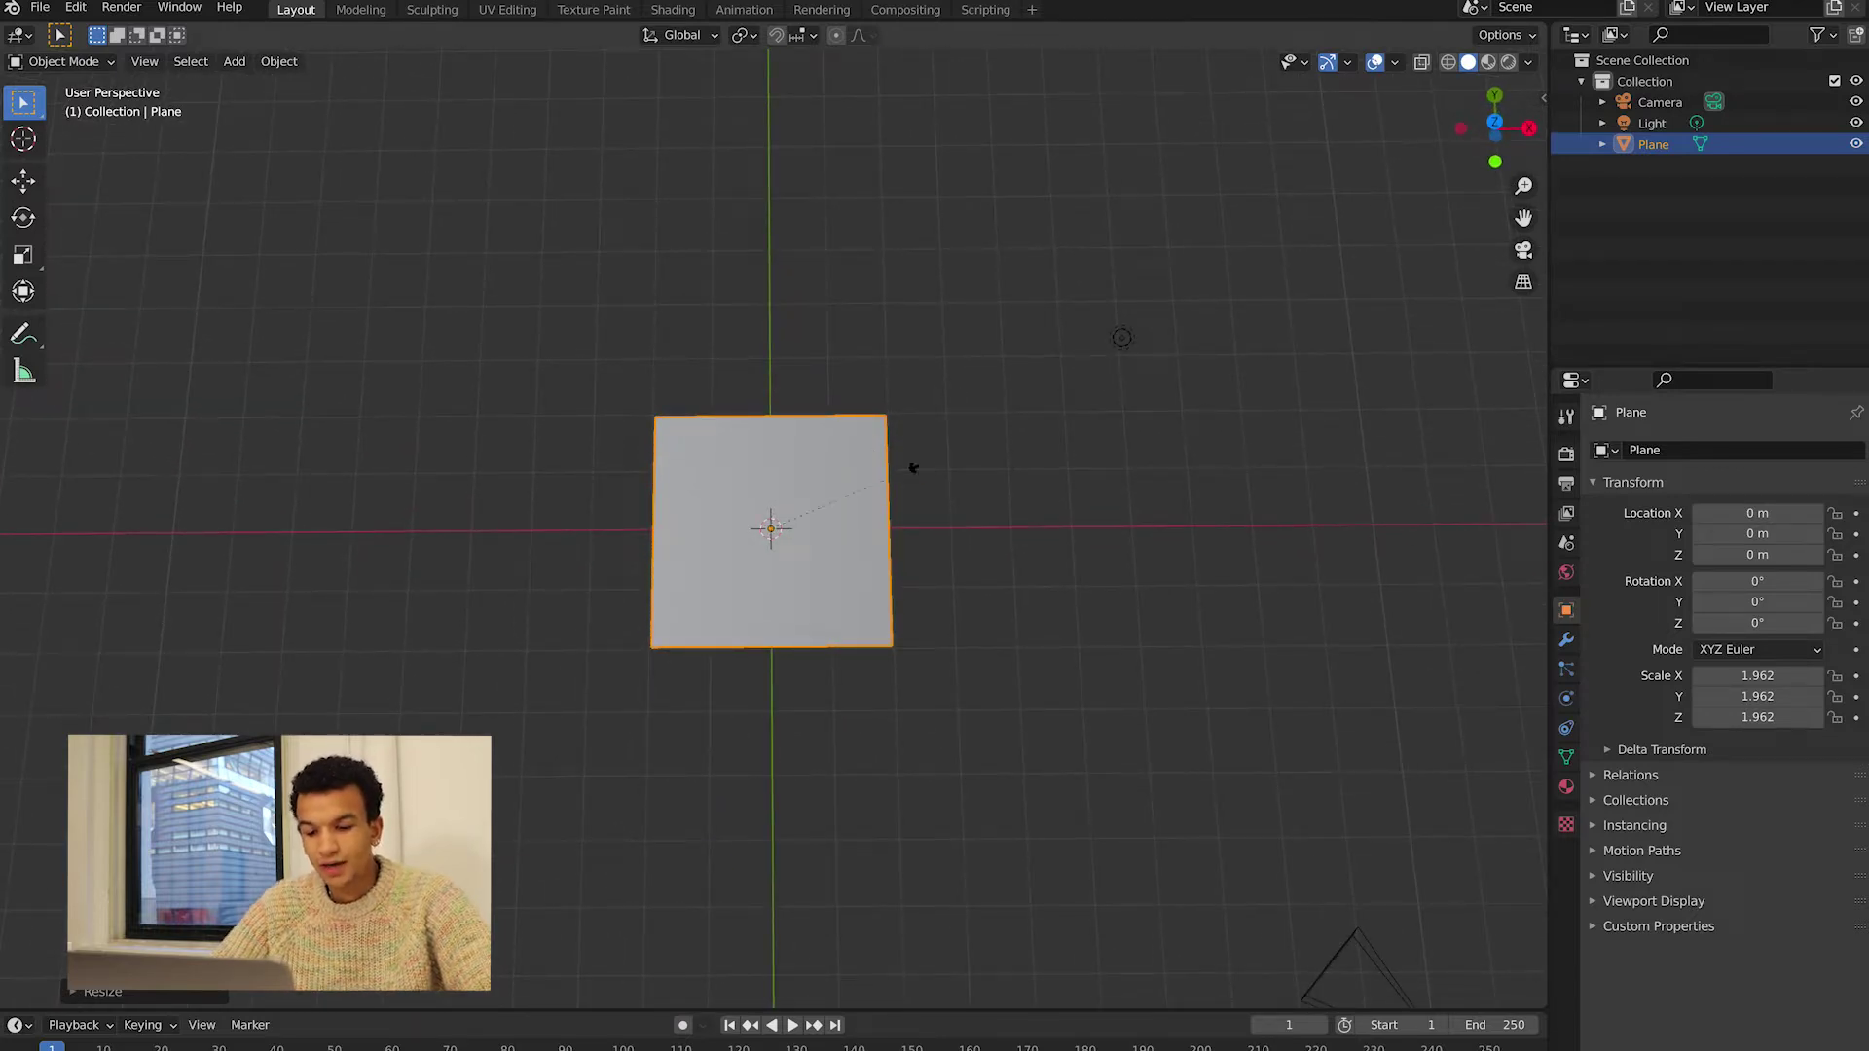
- Stretch the plane along Y to 2.767, forming a rectangle viewed from a tilted angle
key("s")
key("y")
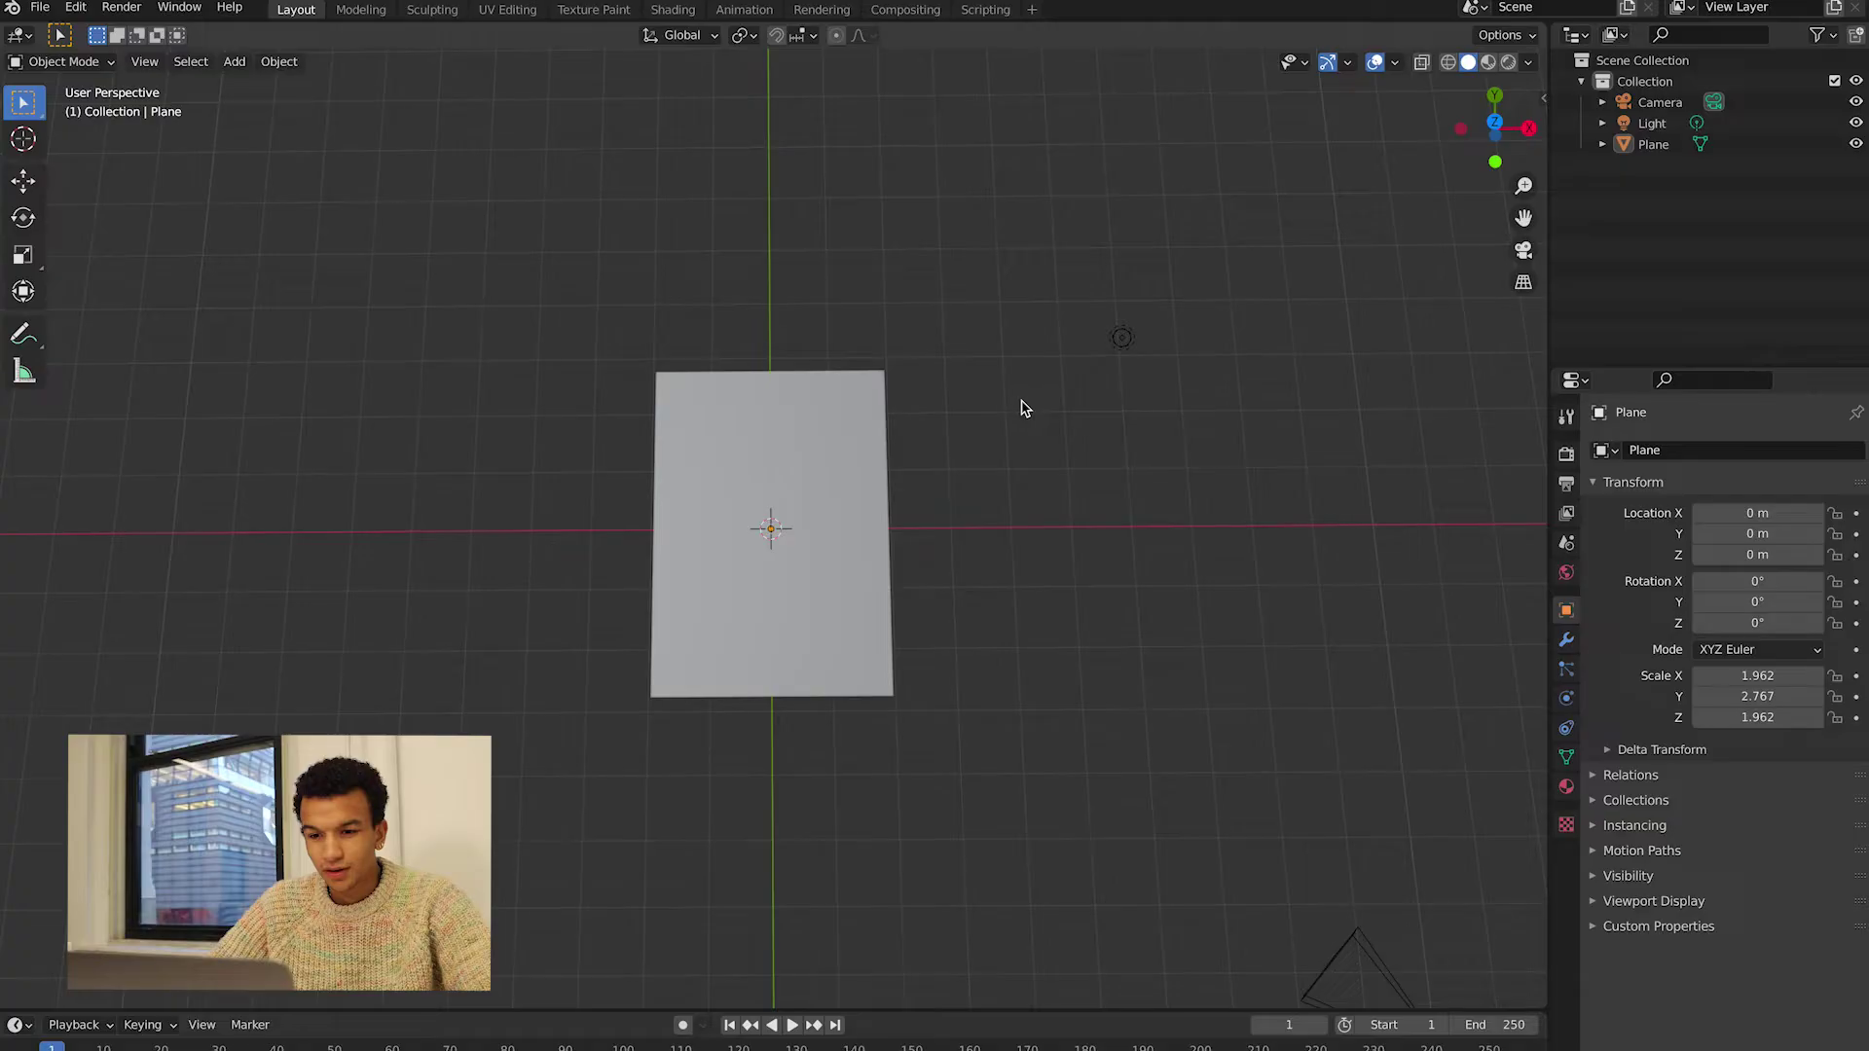
left_click(857, 458)
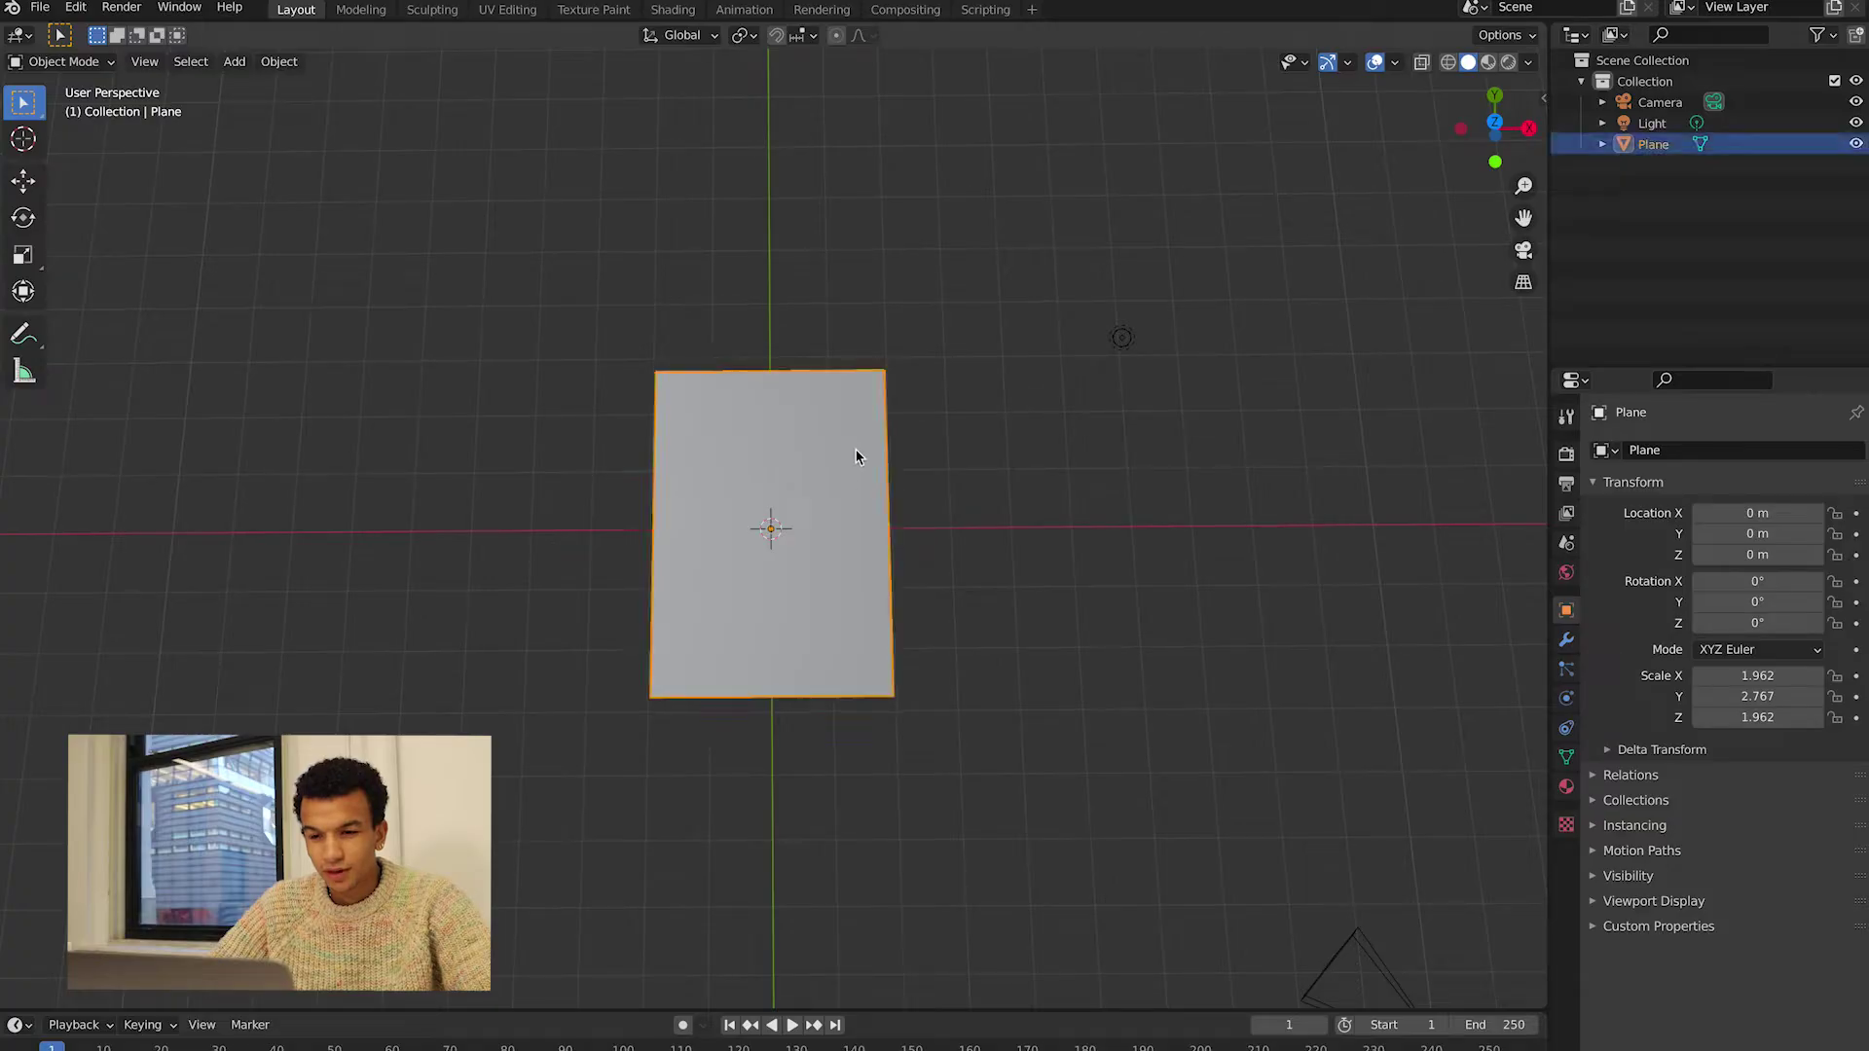
left_click(1469, 688)
middle_click_drag(1469, 688, 1059, 297)
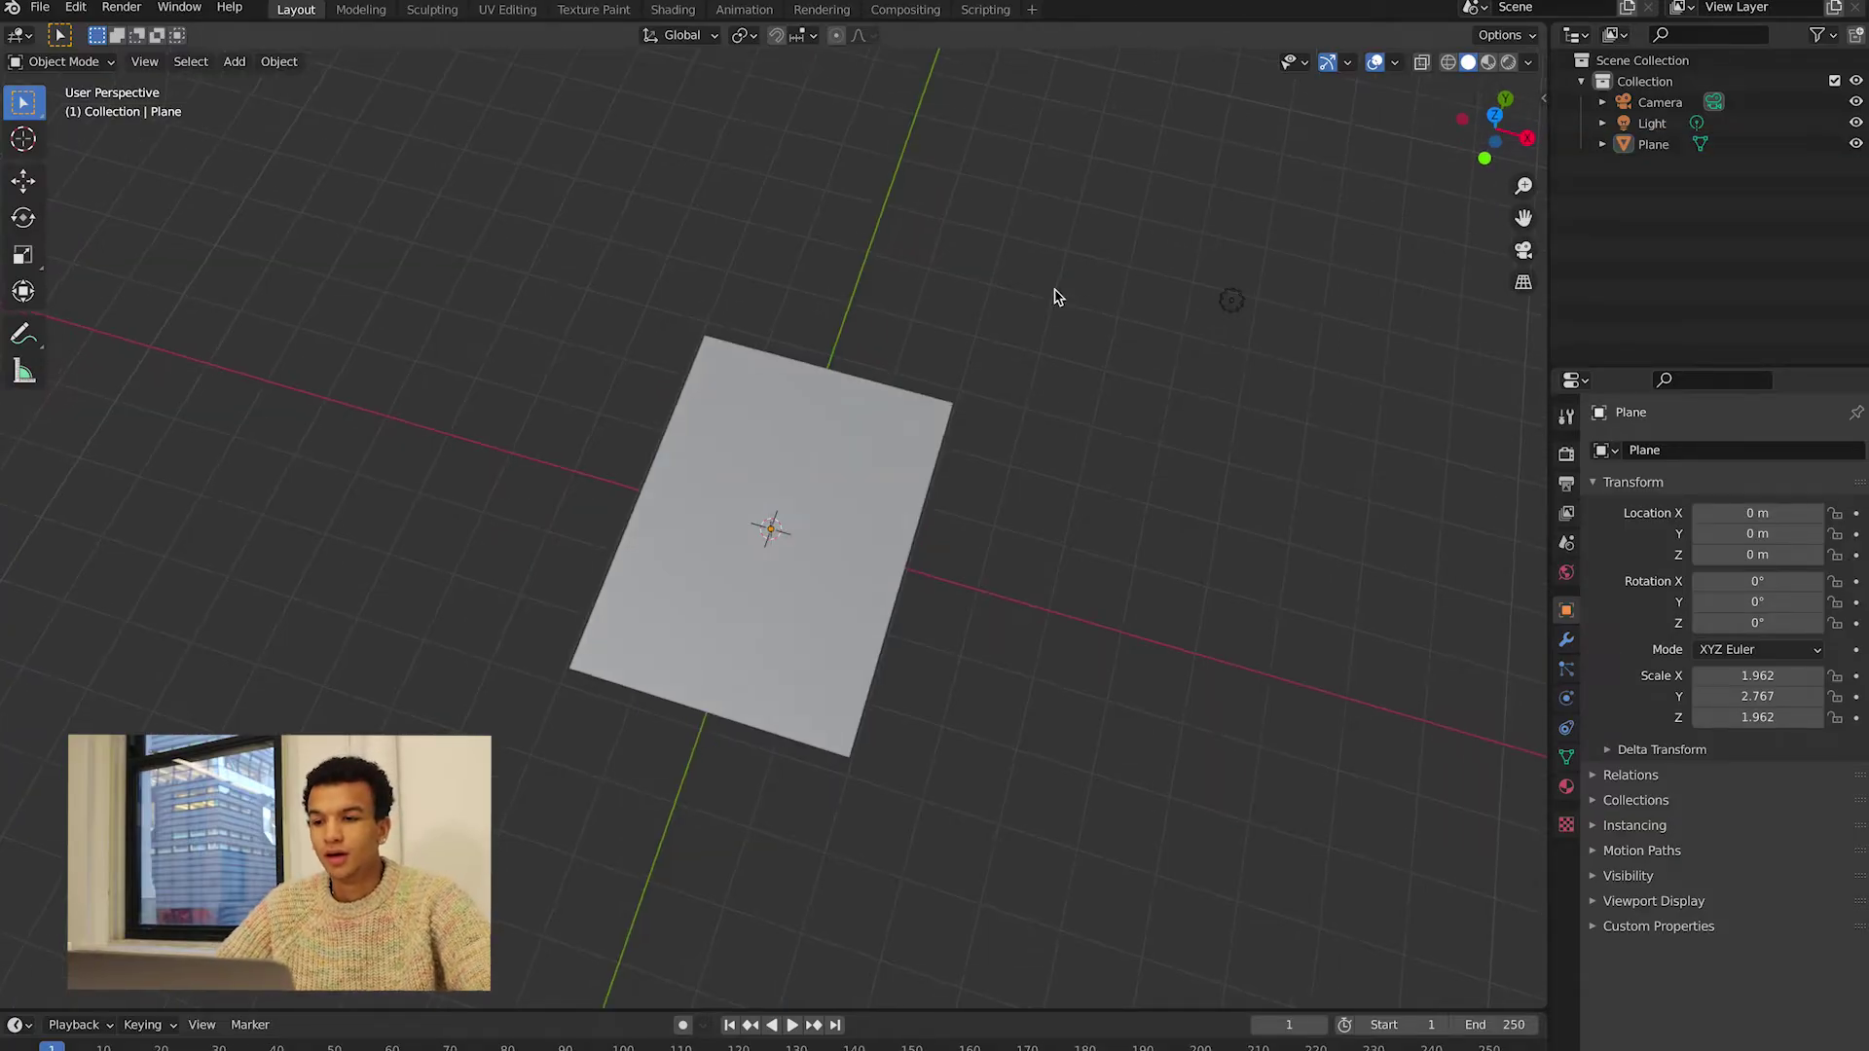
middle_click_drag(1059, 297, 1056, 296)
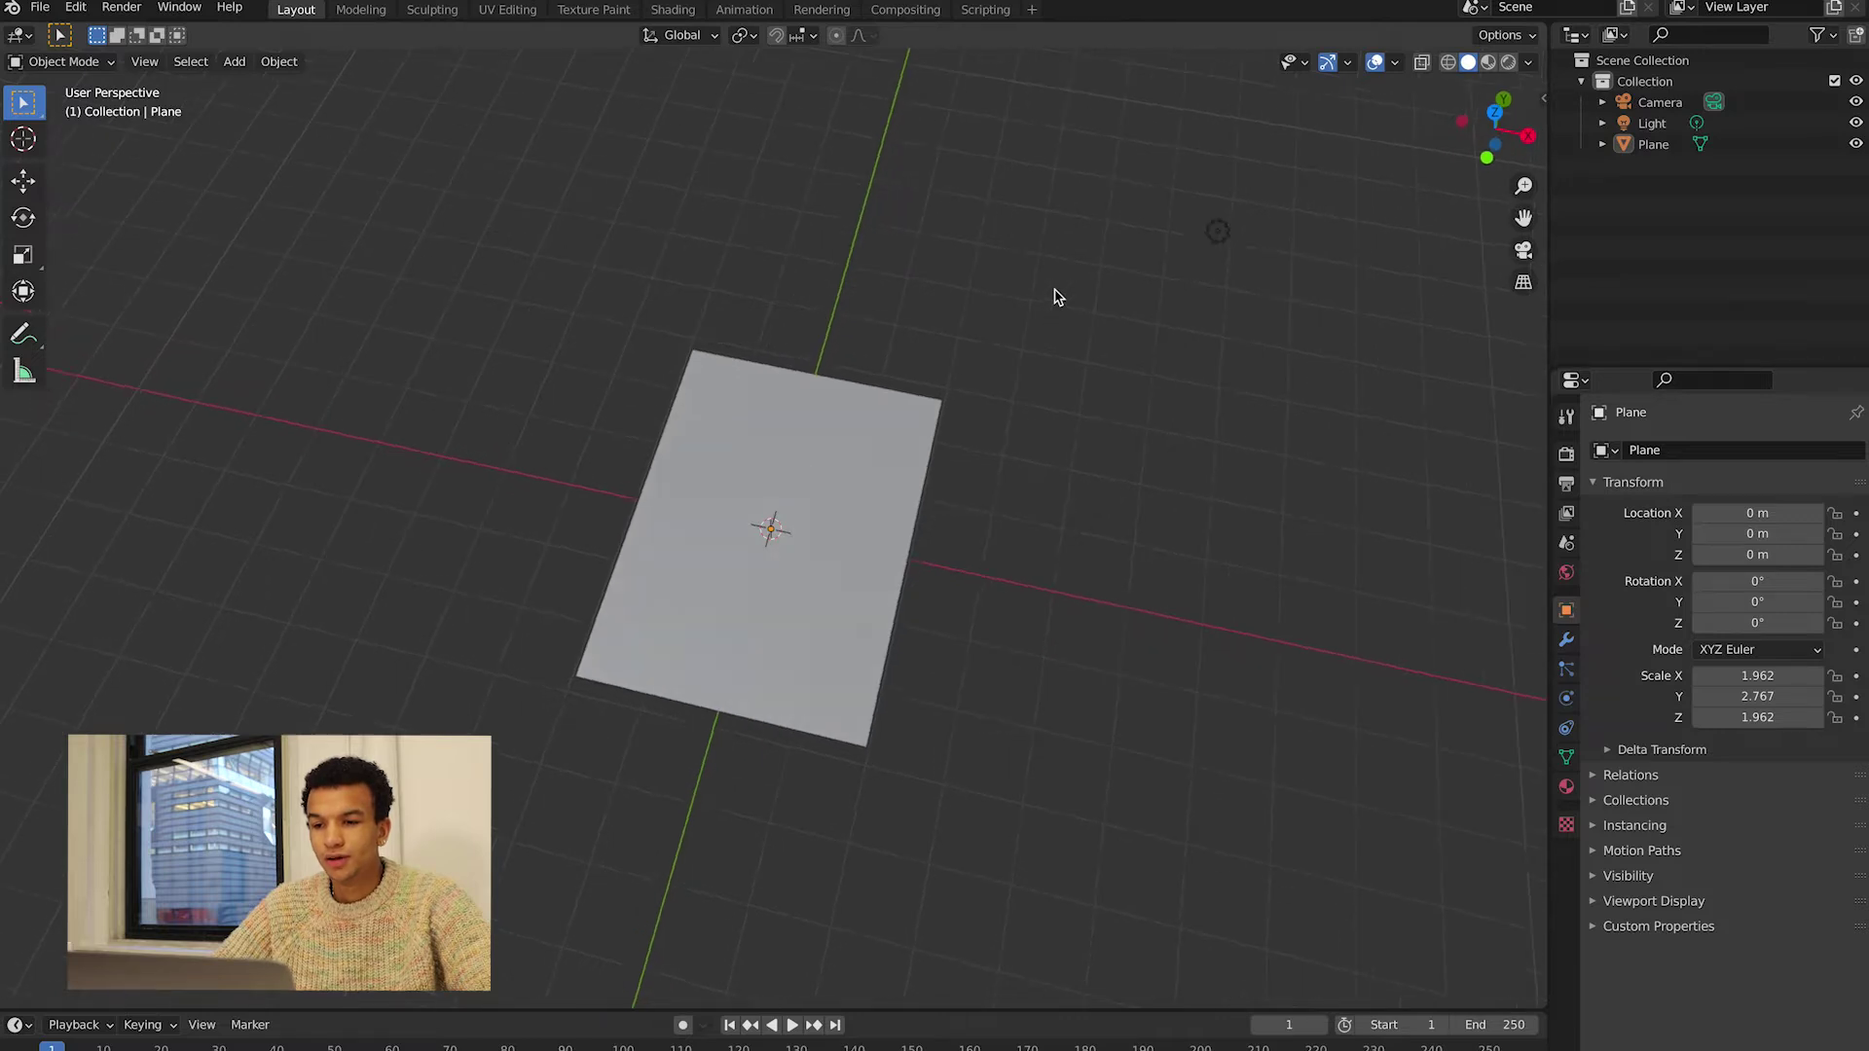
- In Edit Mode, add the first loop cuts, several horizontal loops across the plane
left_click(923, 430)
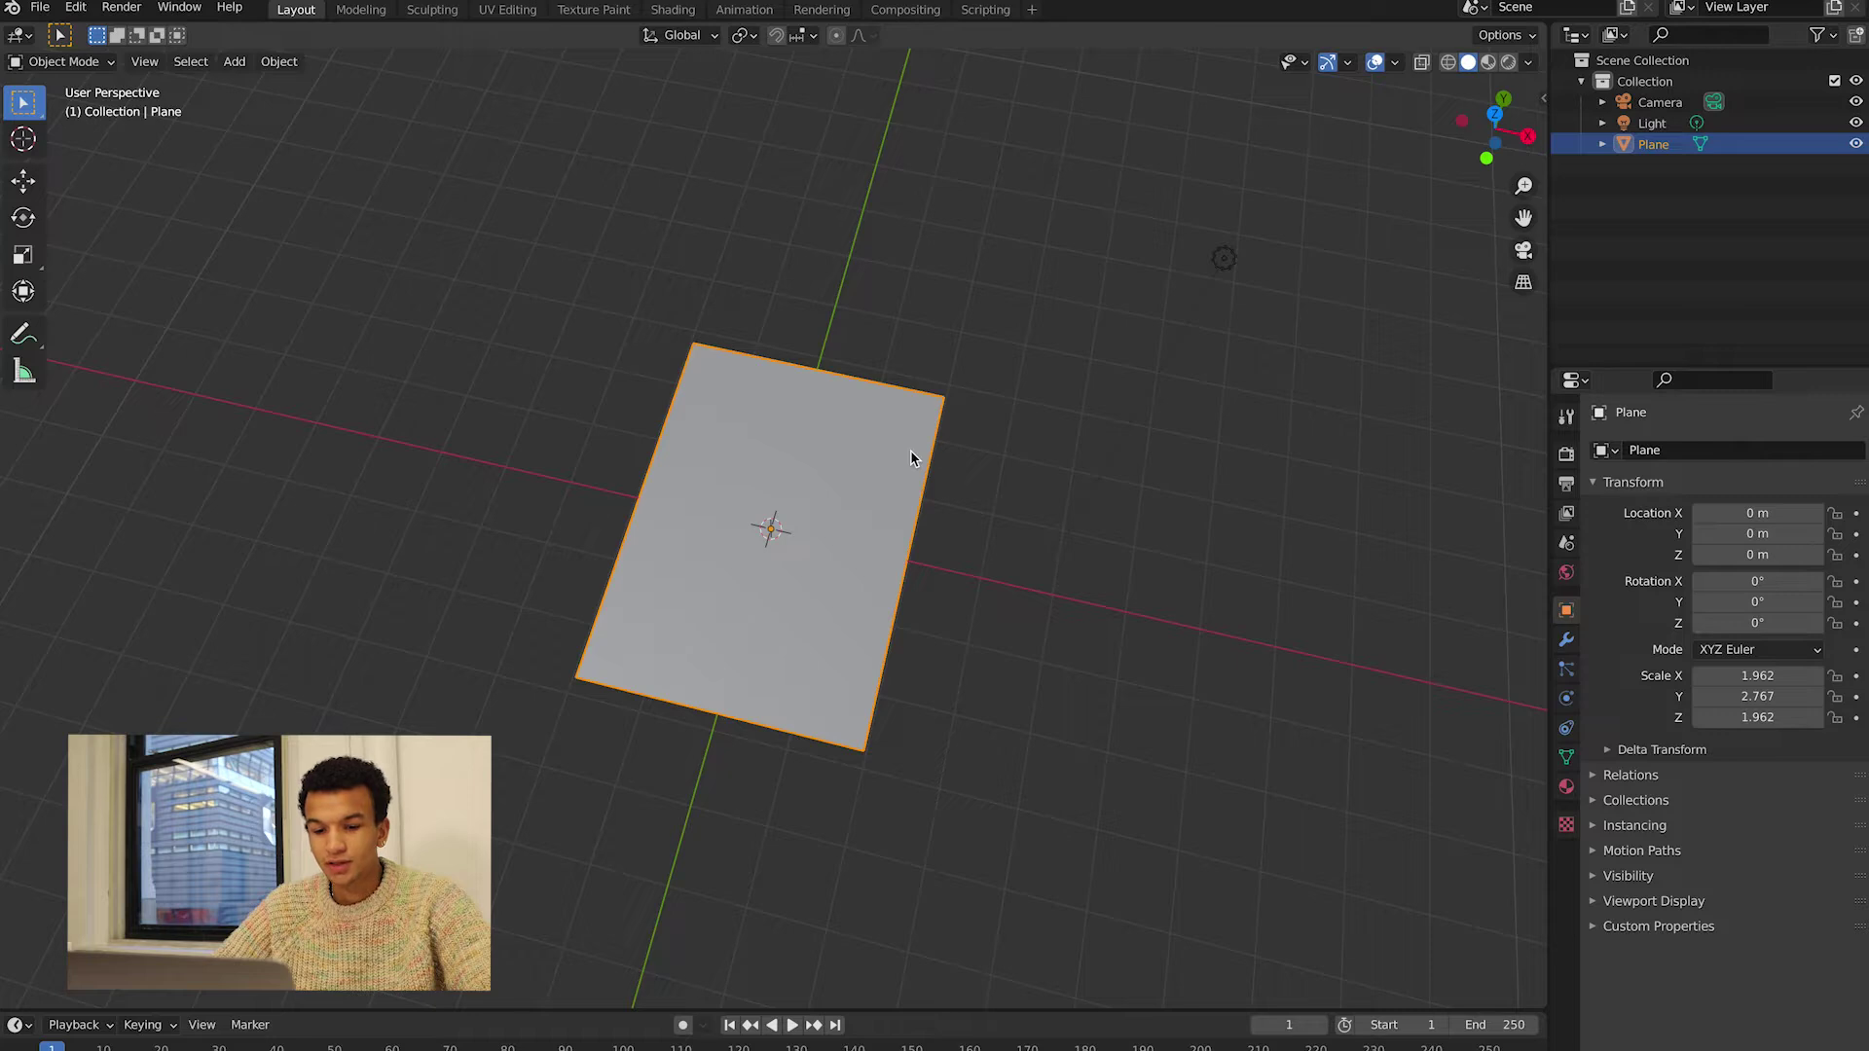
key("Tab")
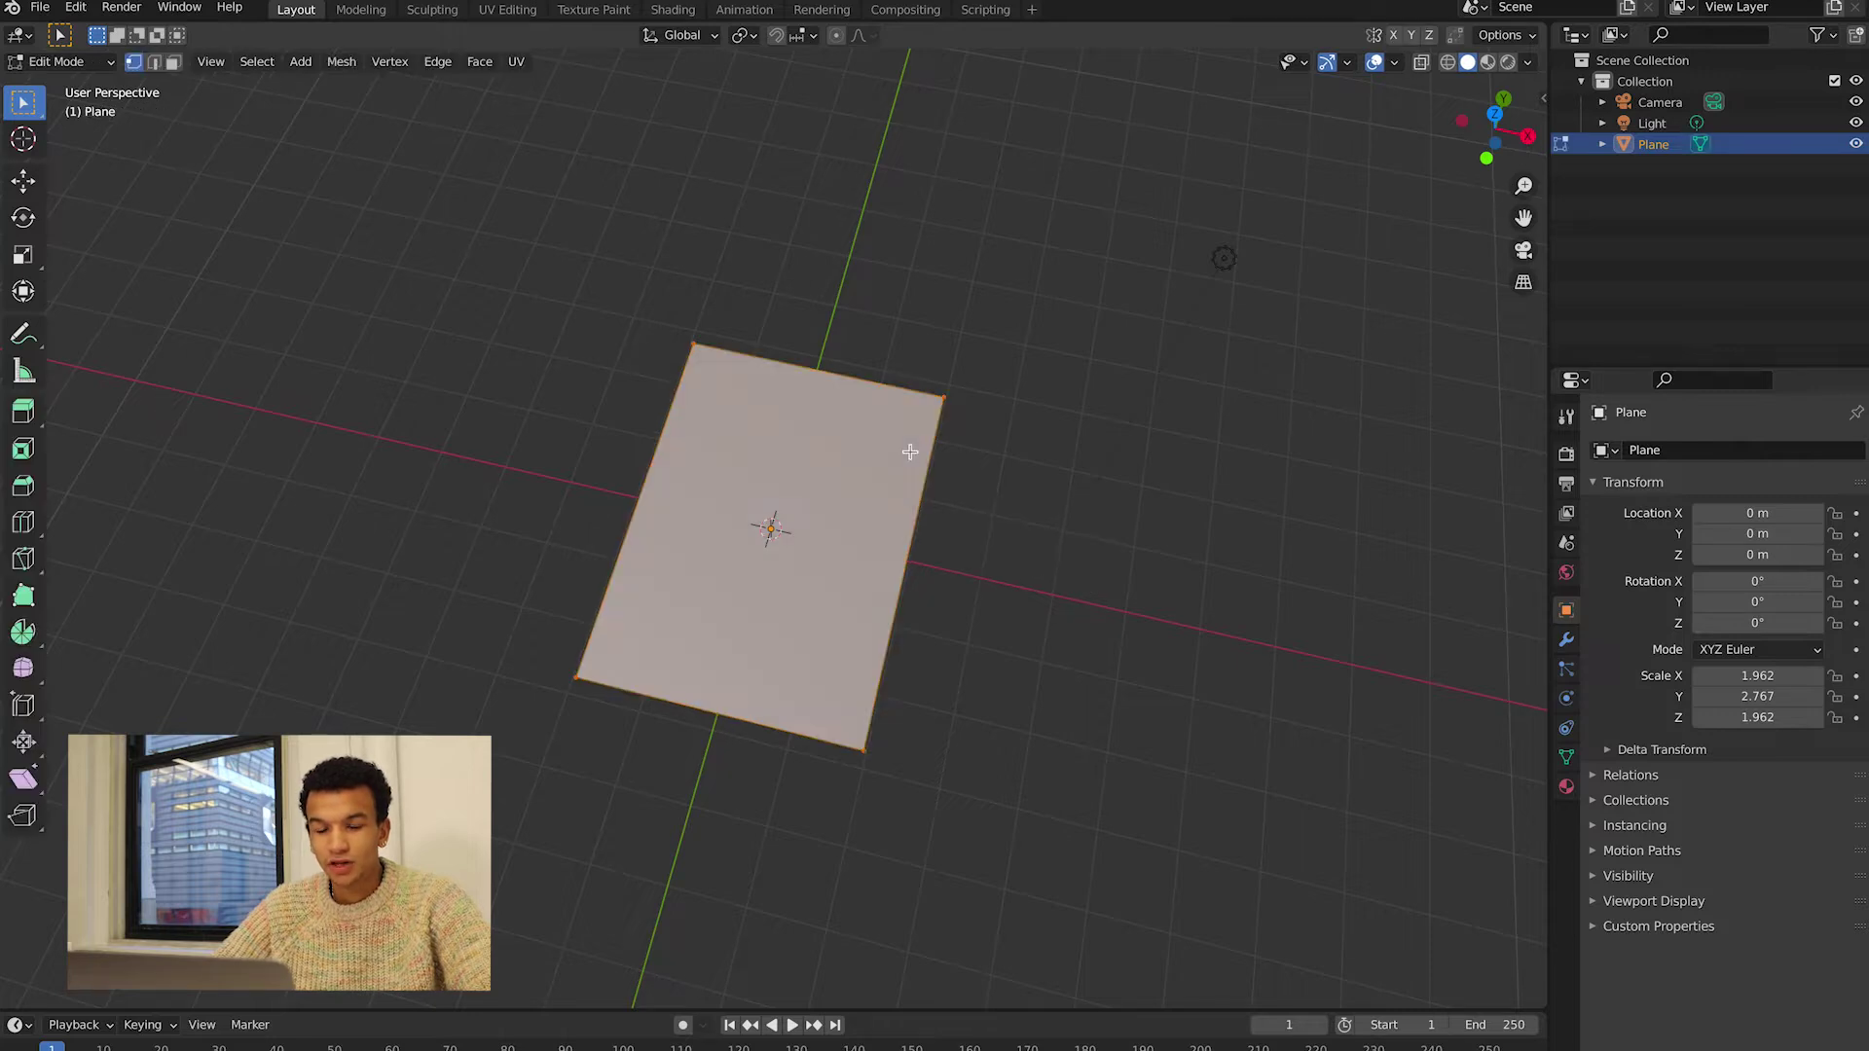
left_click(23, 528)
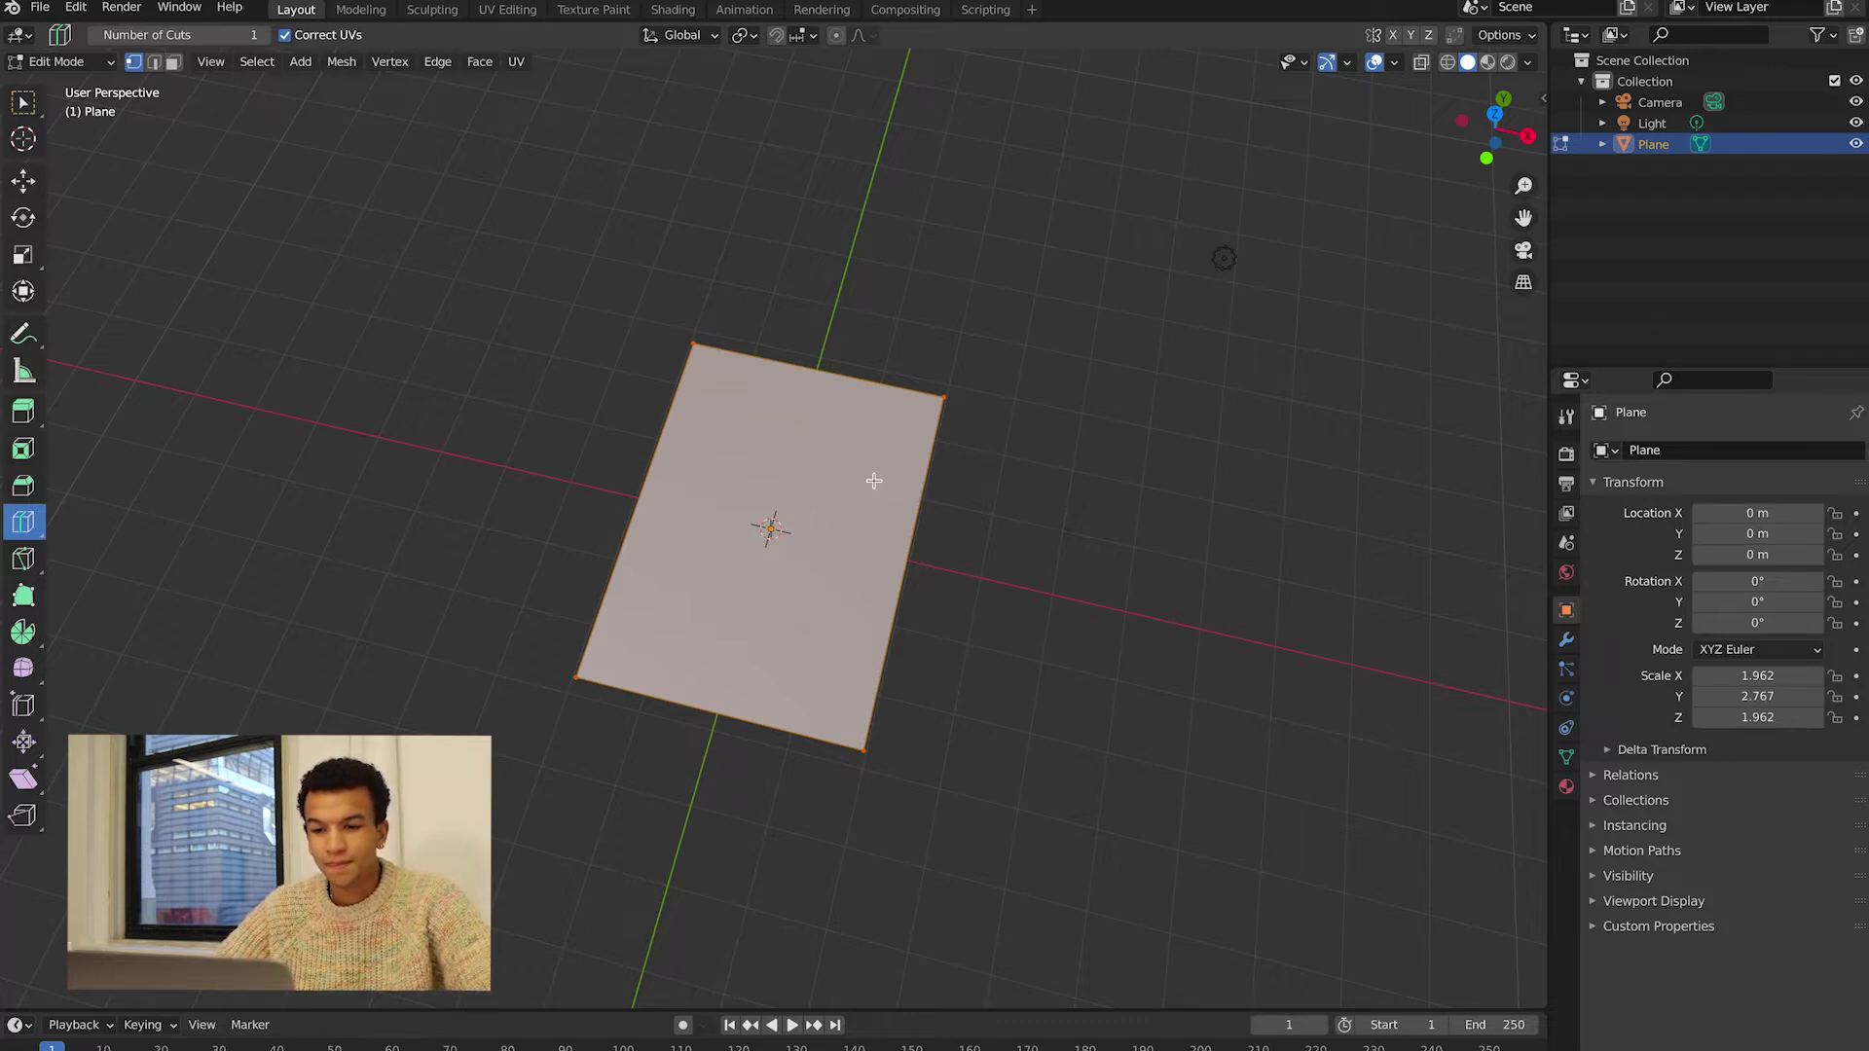
left_click(892, 529)
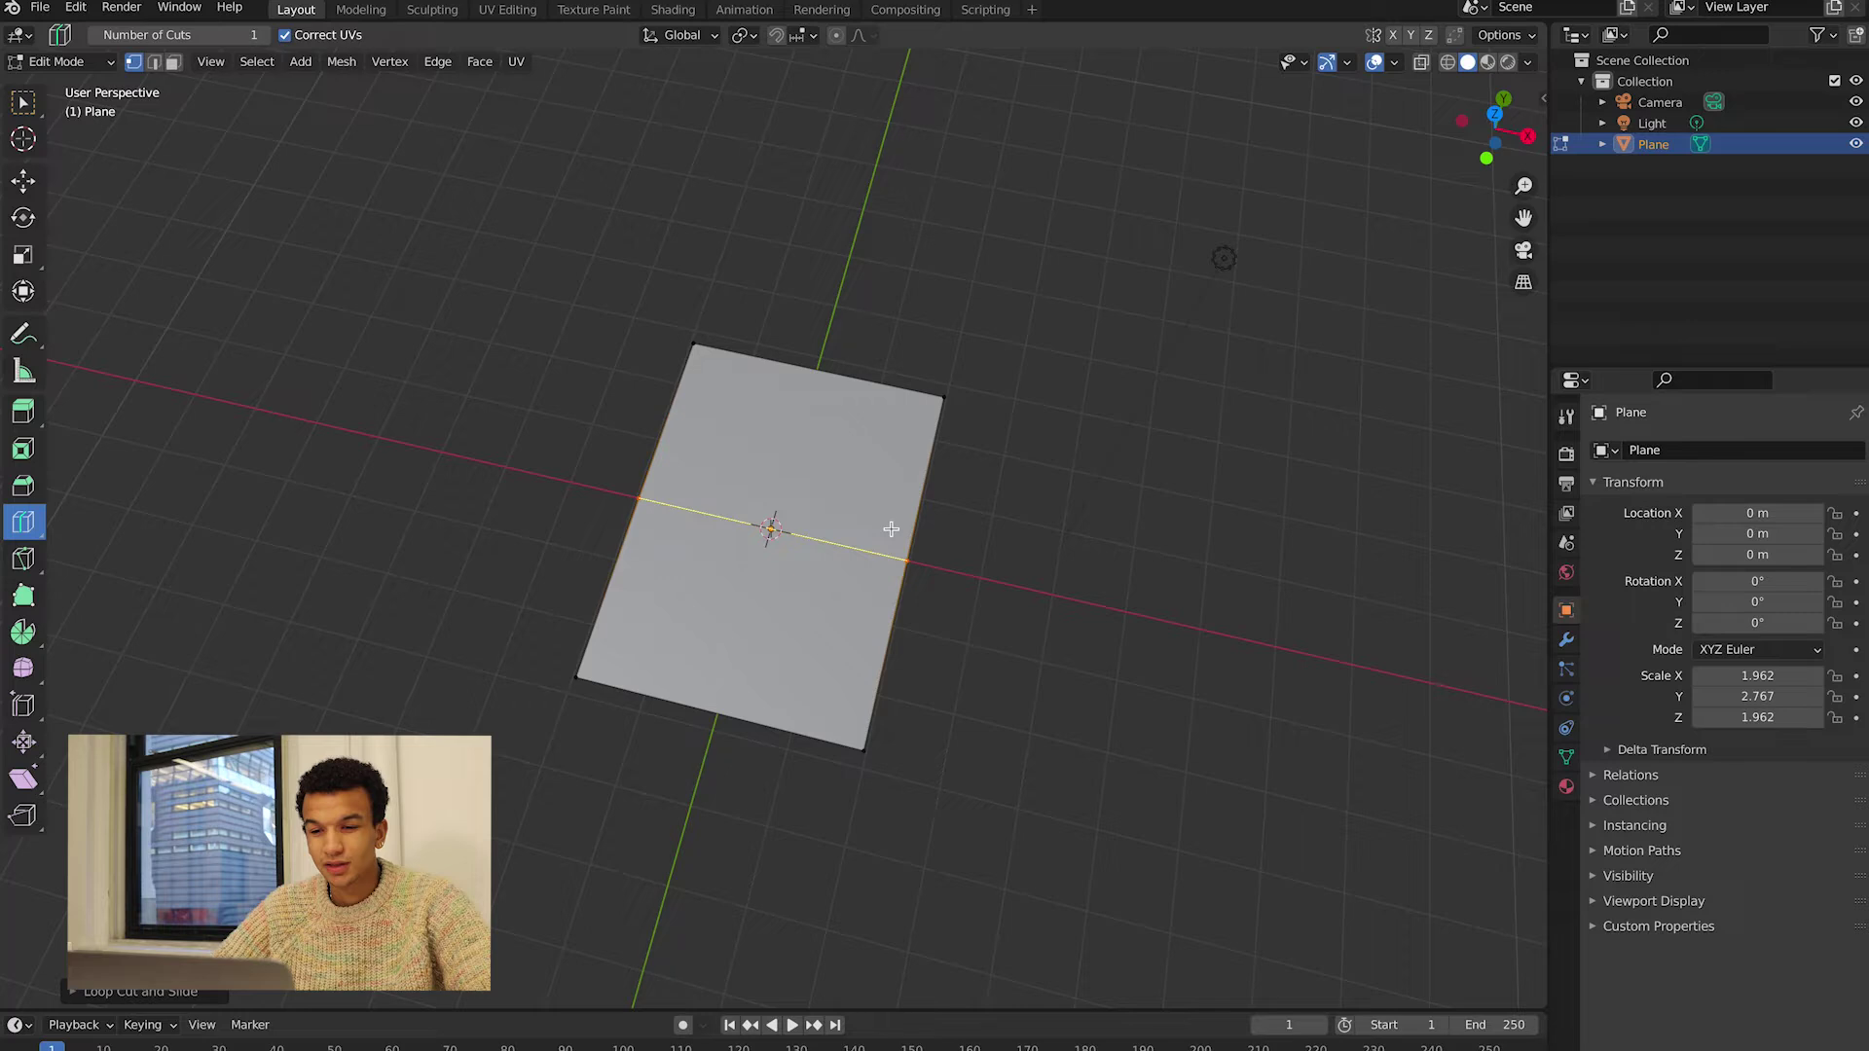
left_click(918, 449)
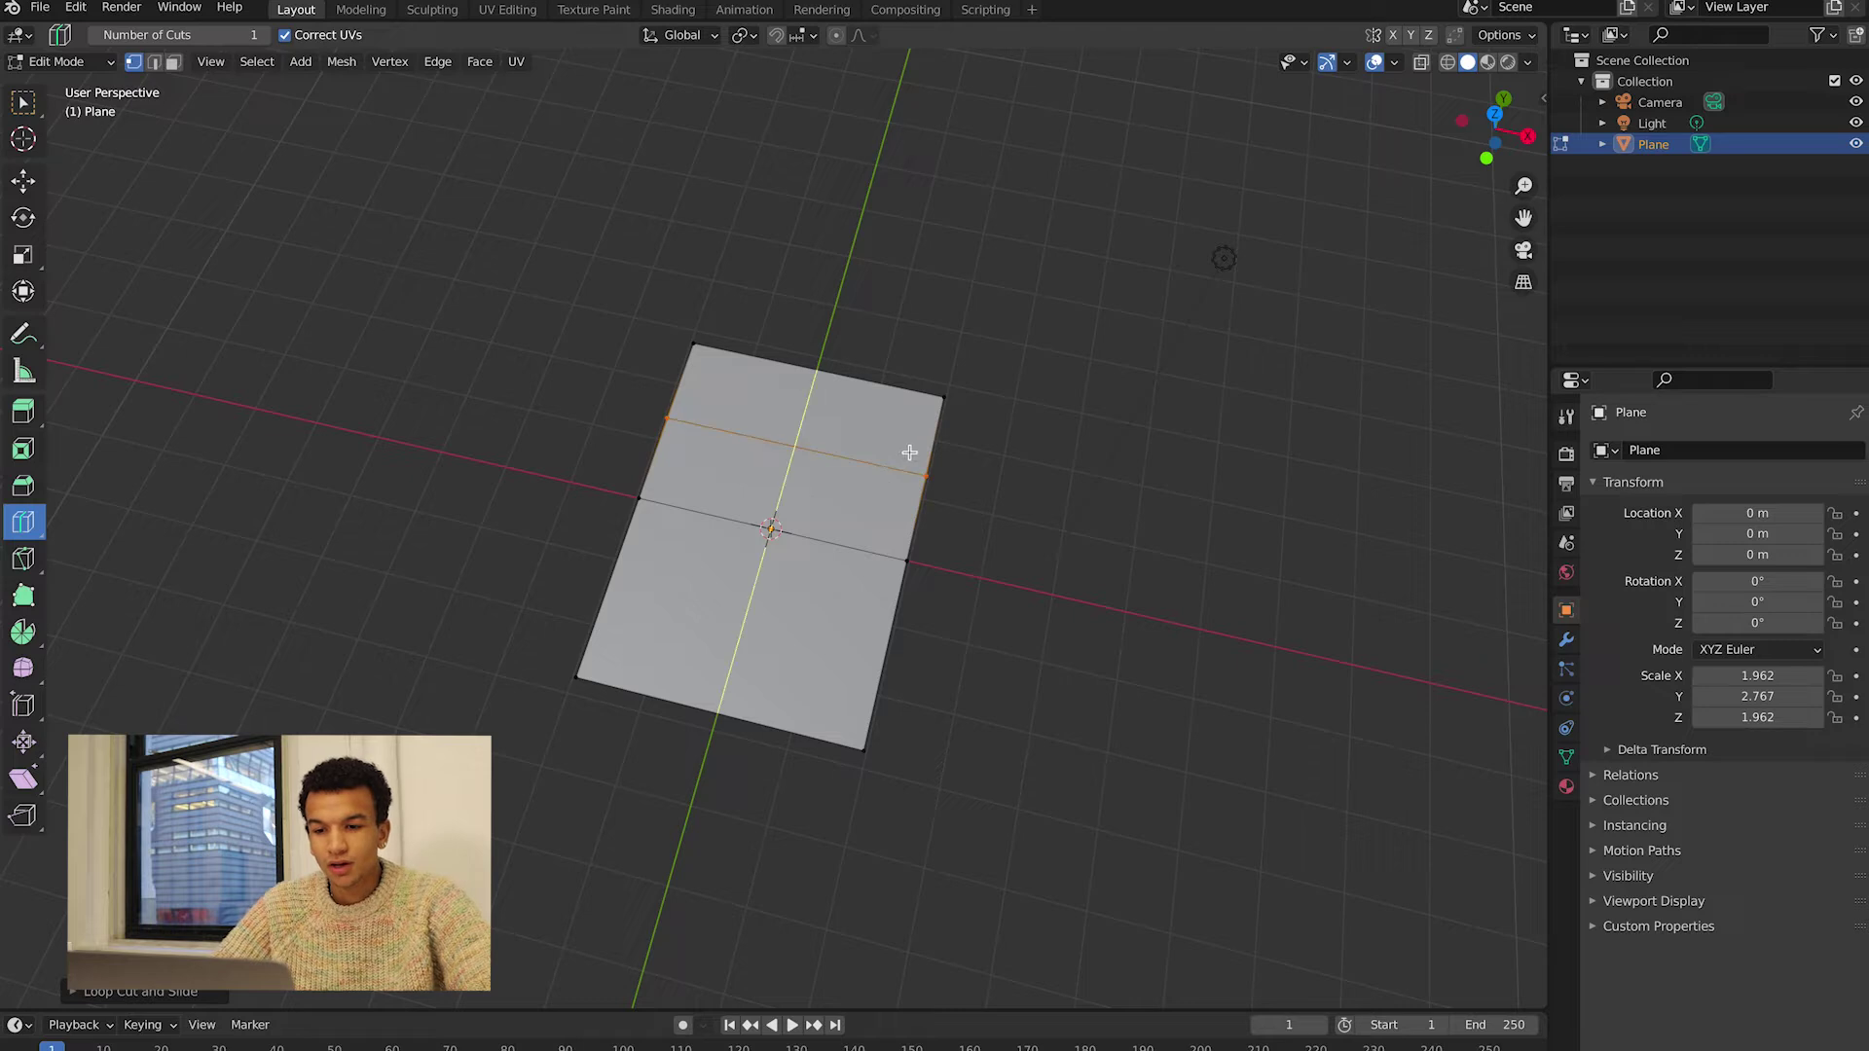
left_click(865, 611)
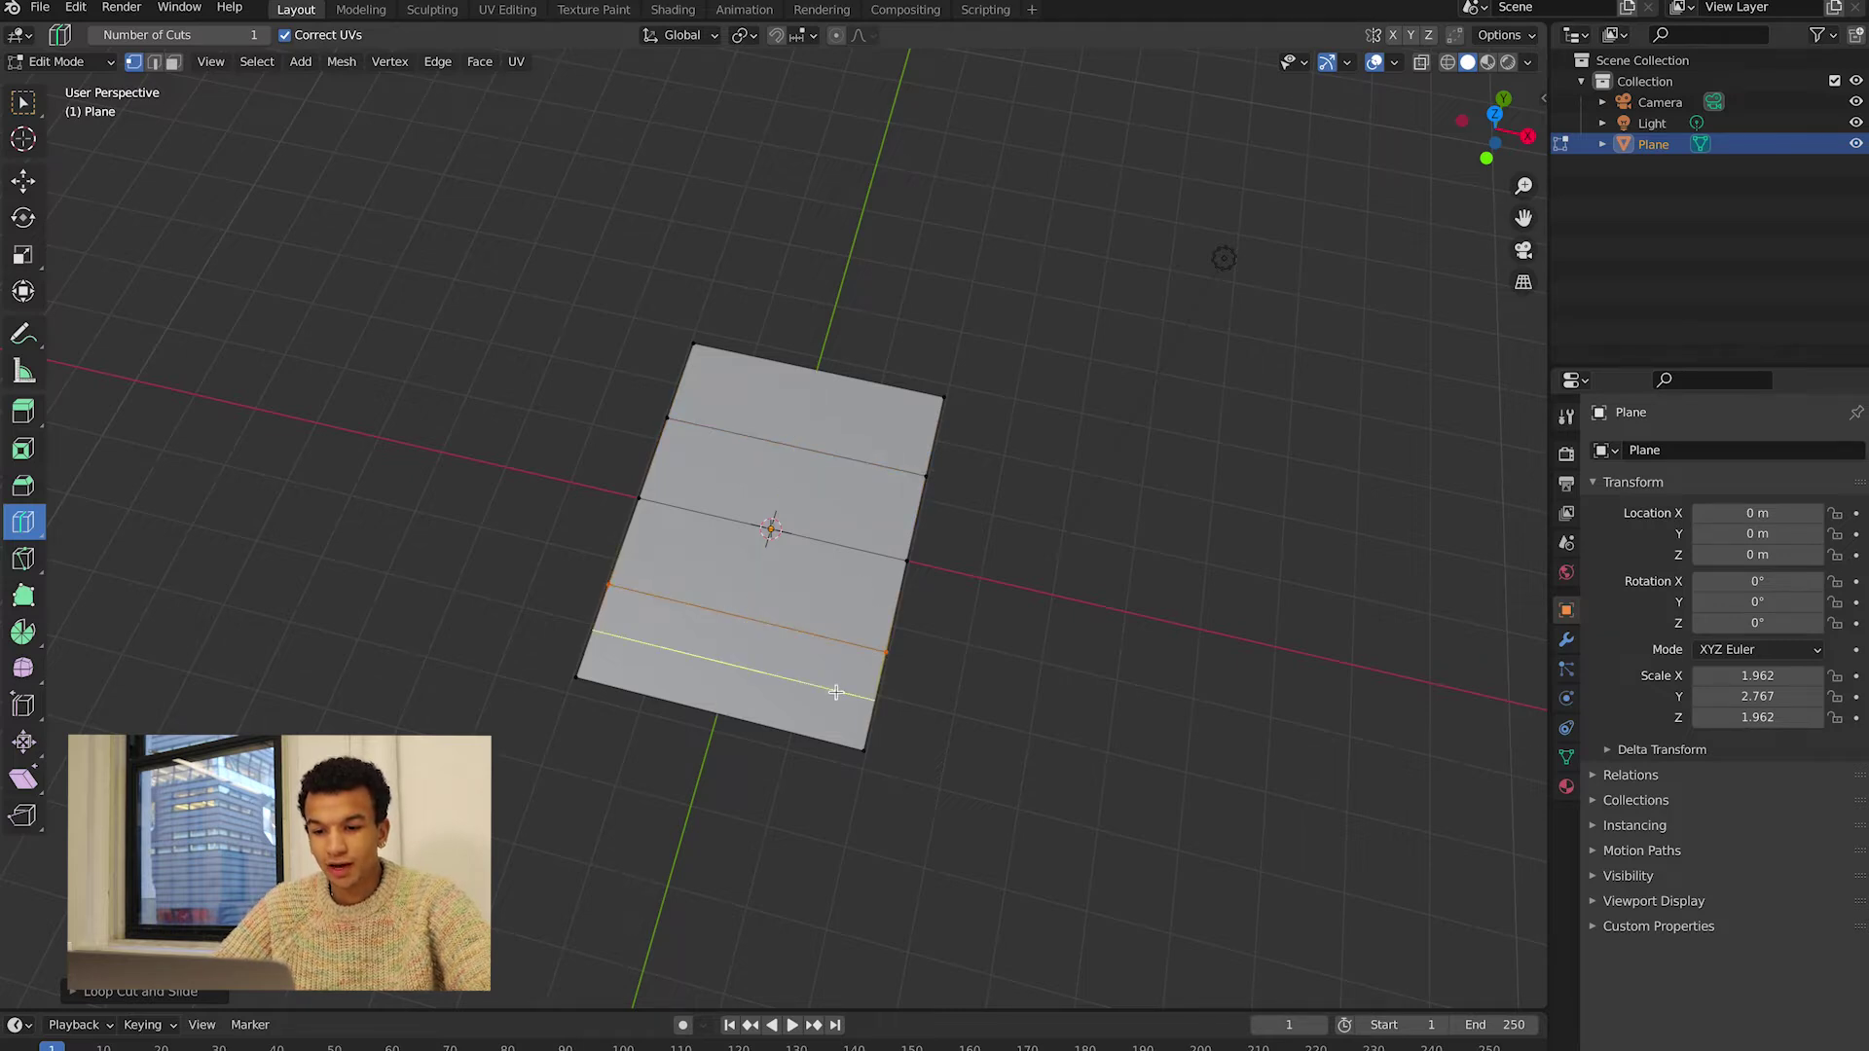
left_click(836, 689)
left_click(872, 602)
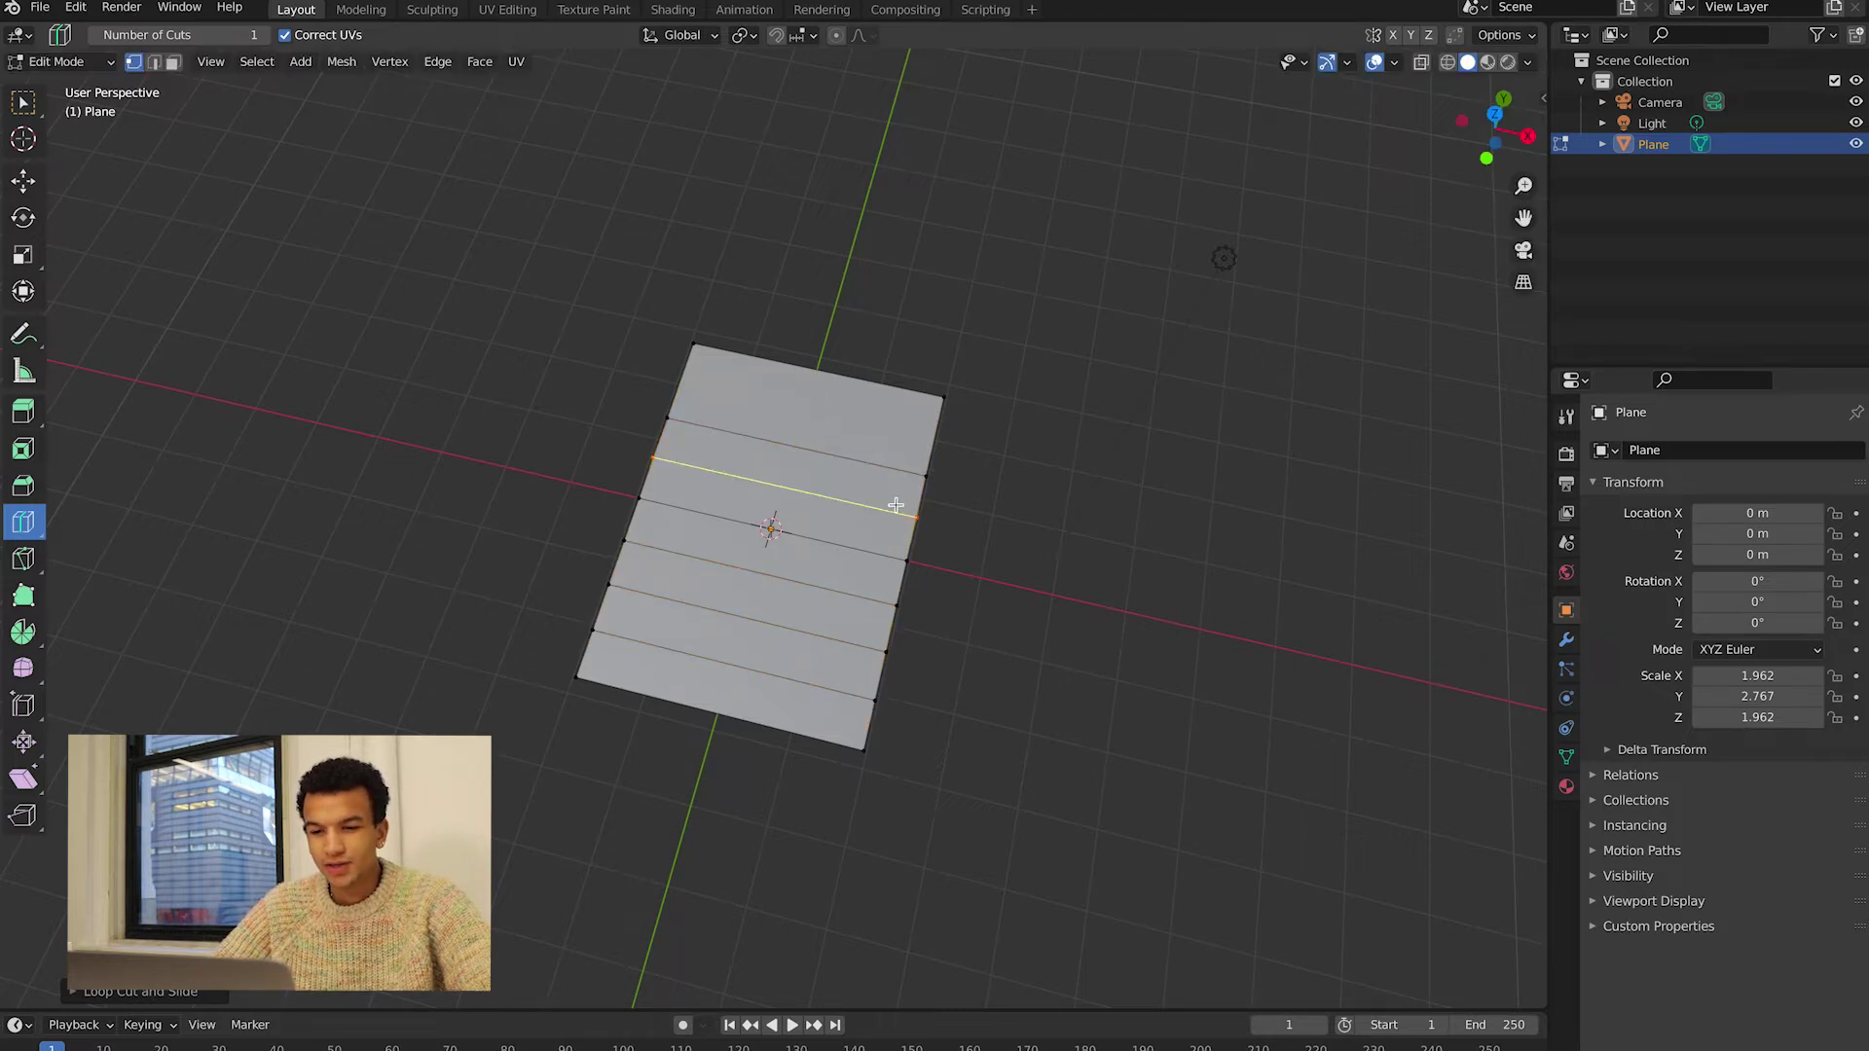
left_click(896, 429)
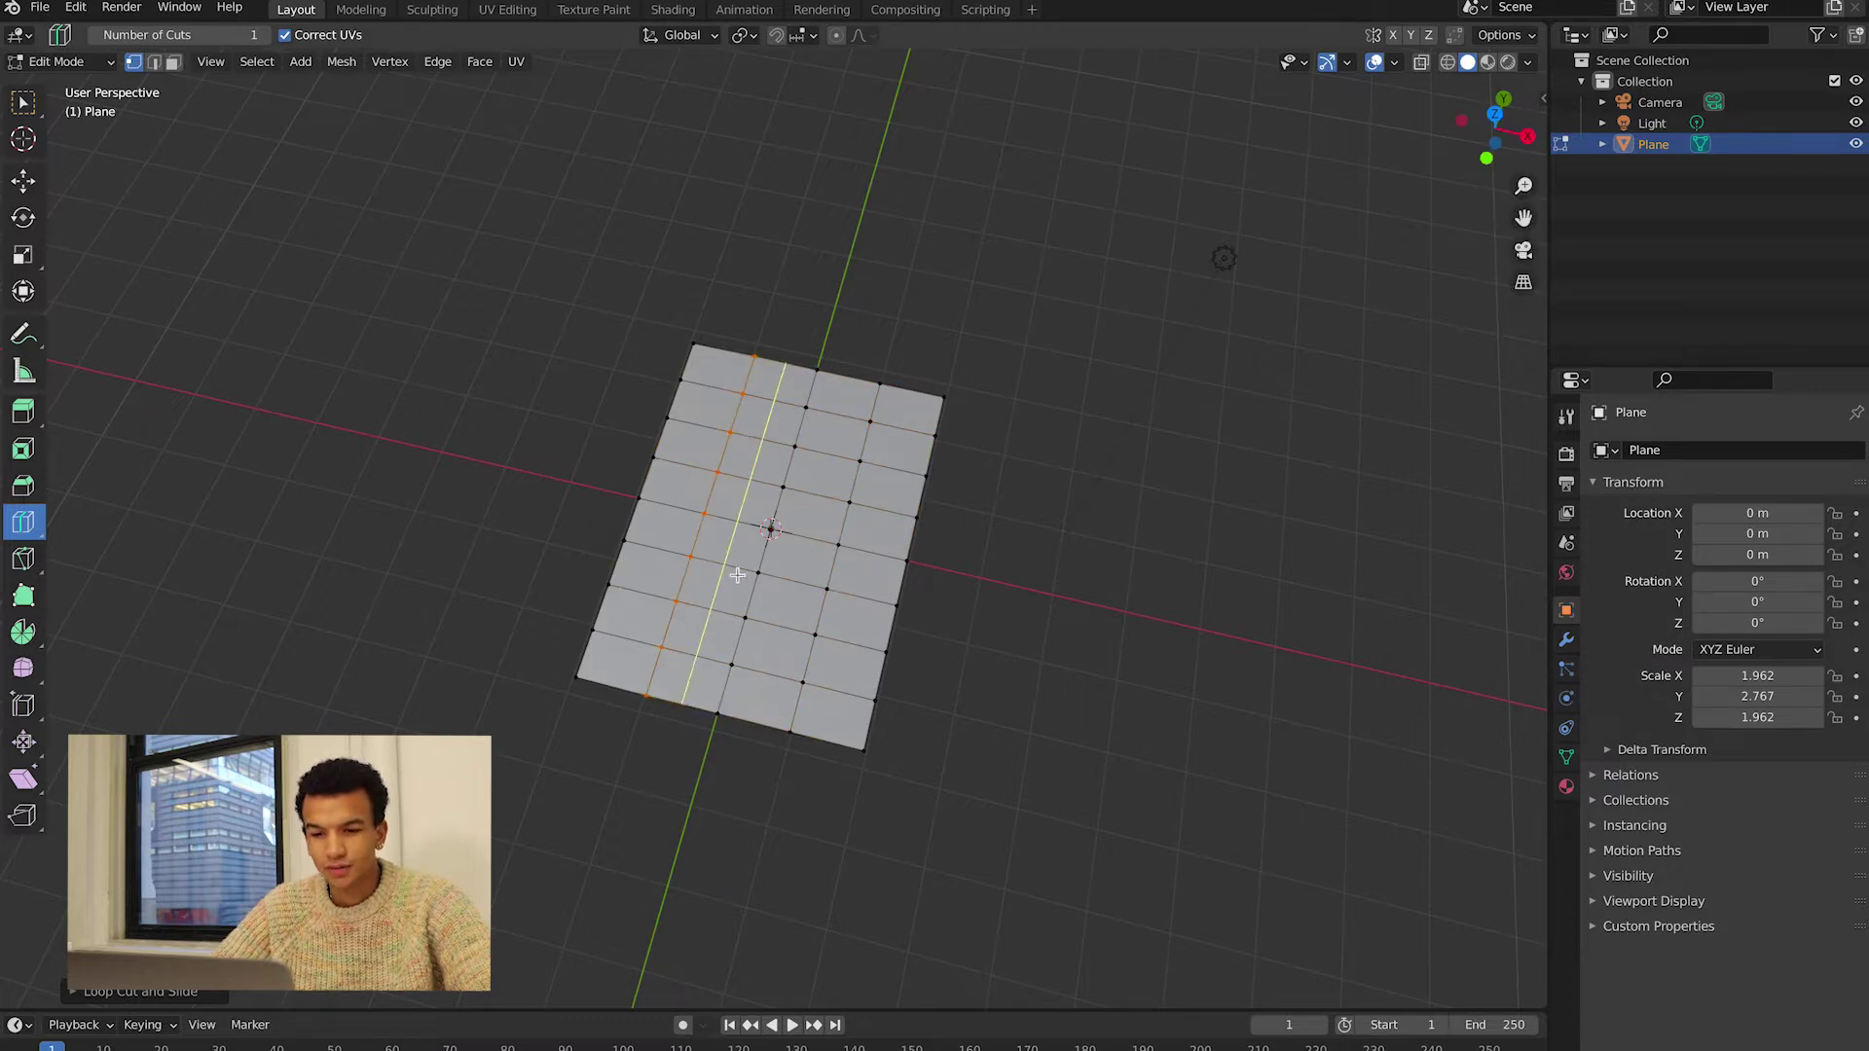
- Add more vertical and horizontal loop cuts to even out the grid on both halves
left_click(787, 619)
left_click(617, 542)
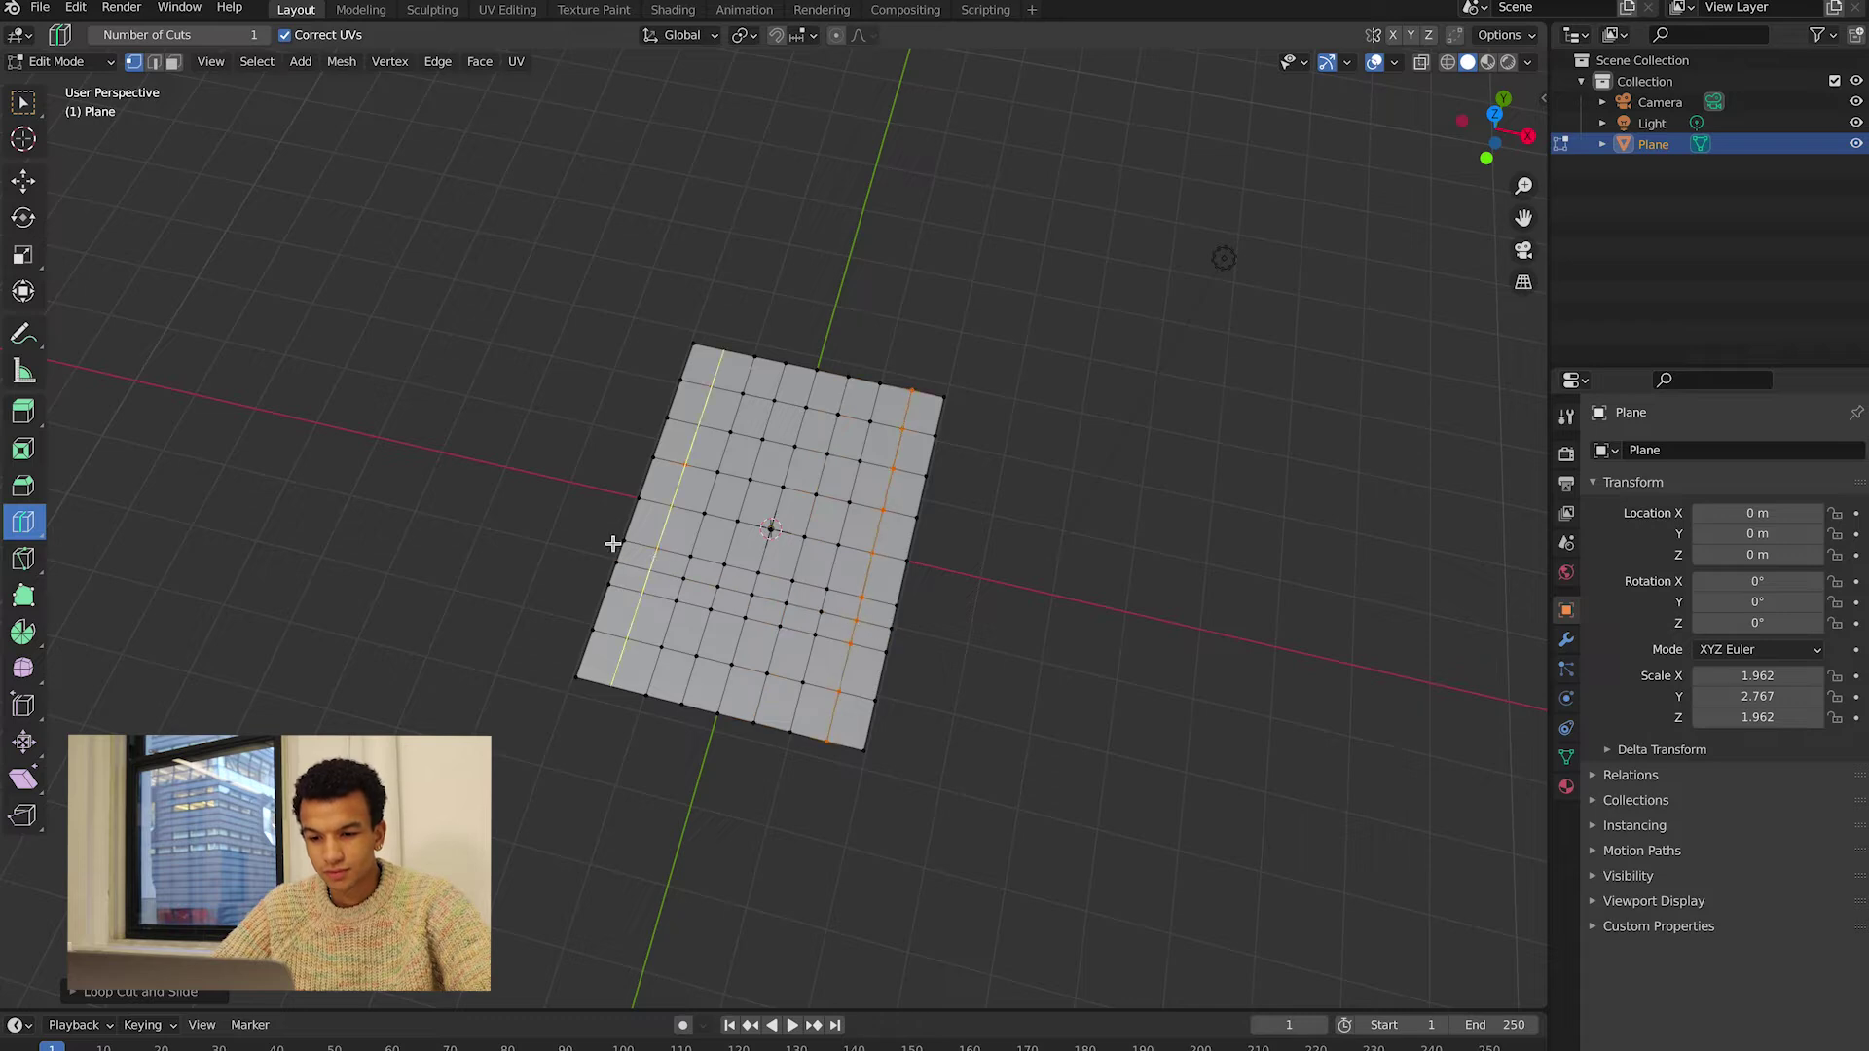
left_click(723, 413)
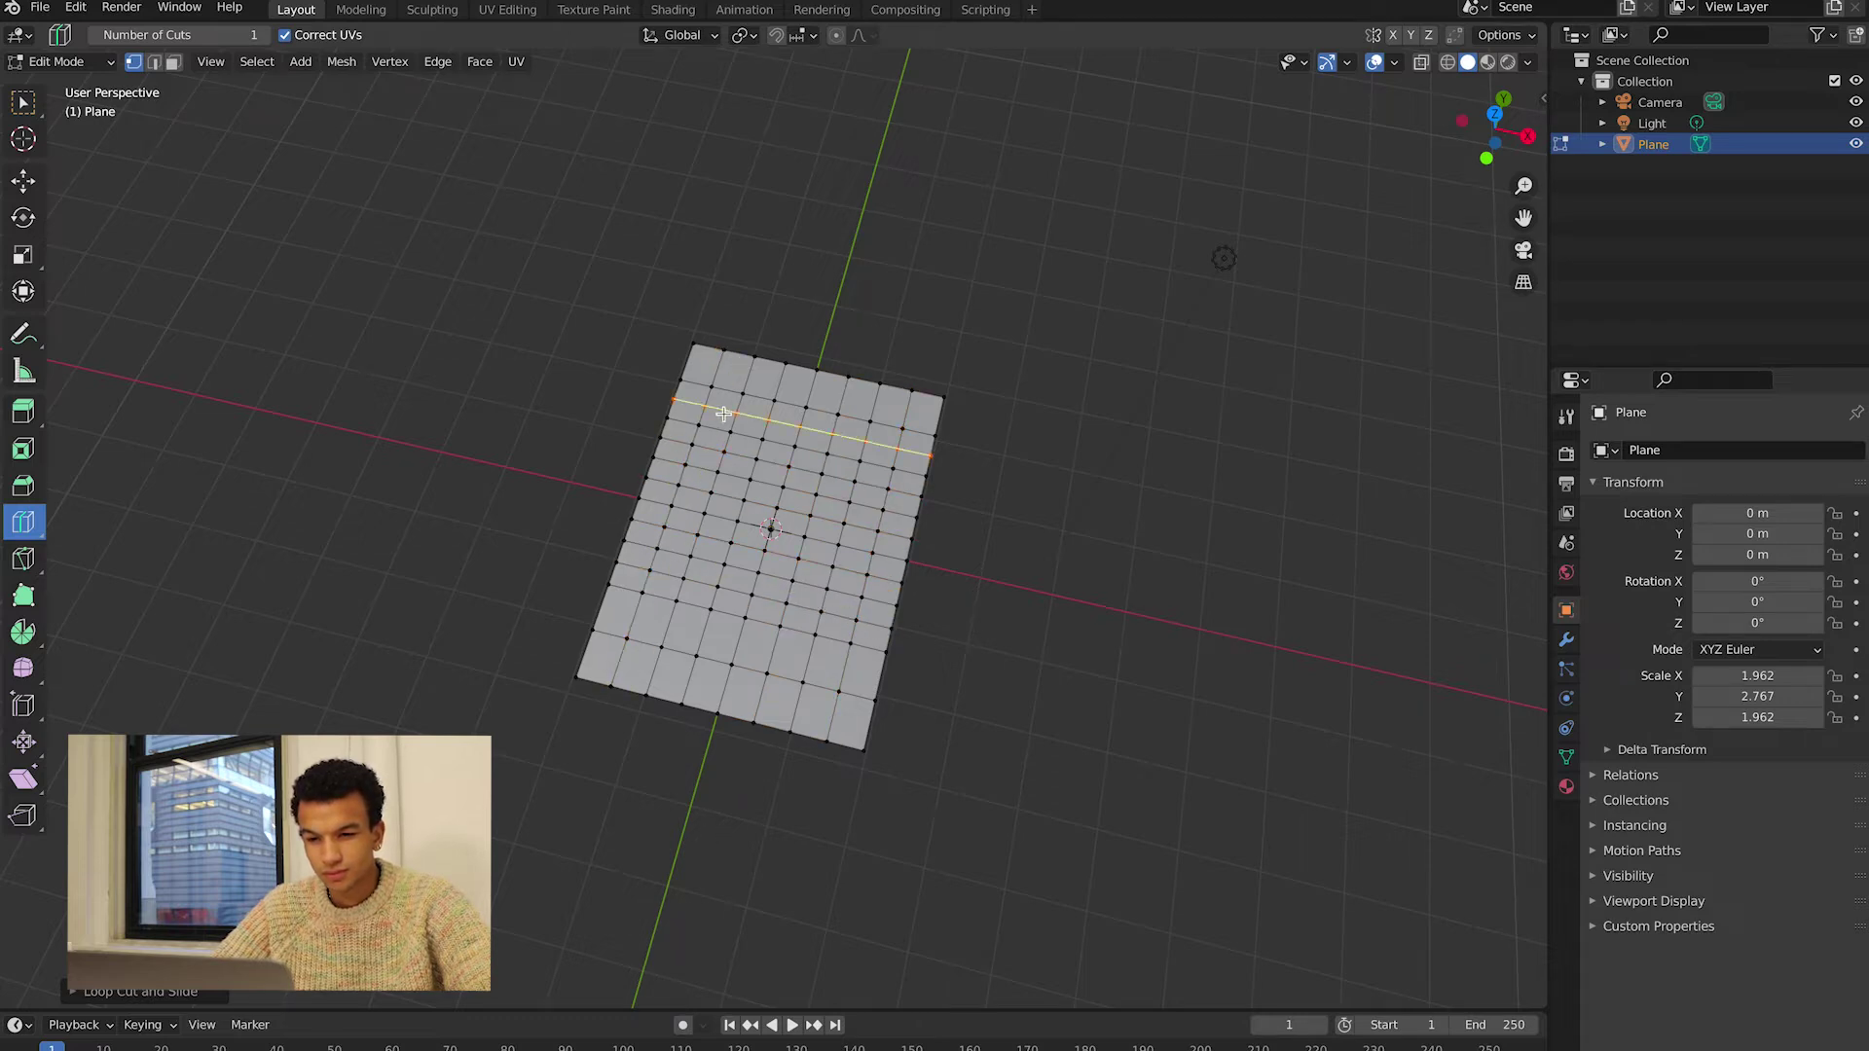
left_click(652, 613)
left_click(784, 584)
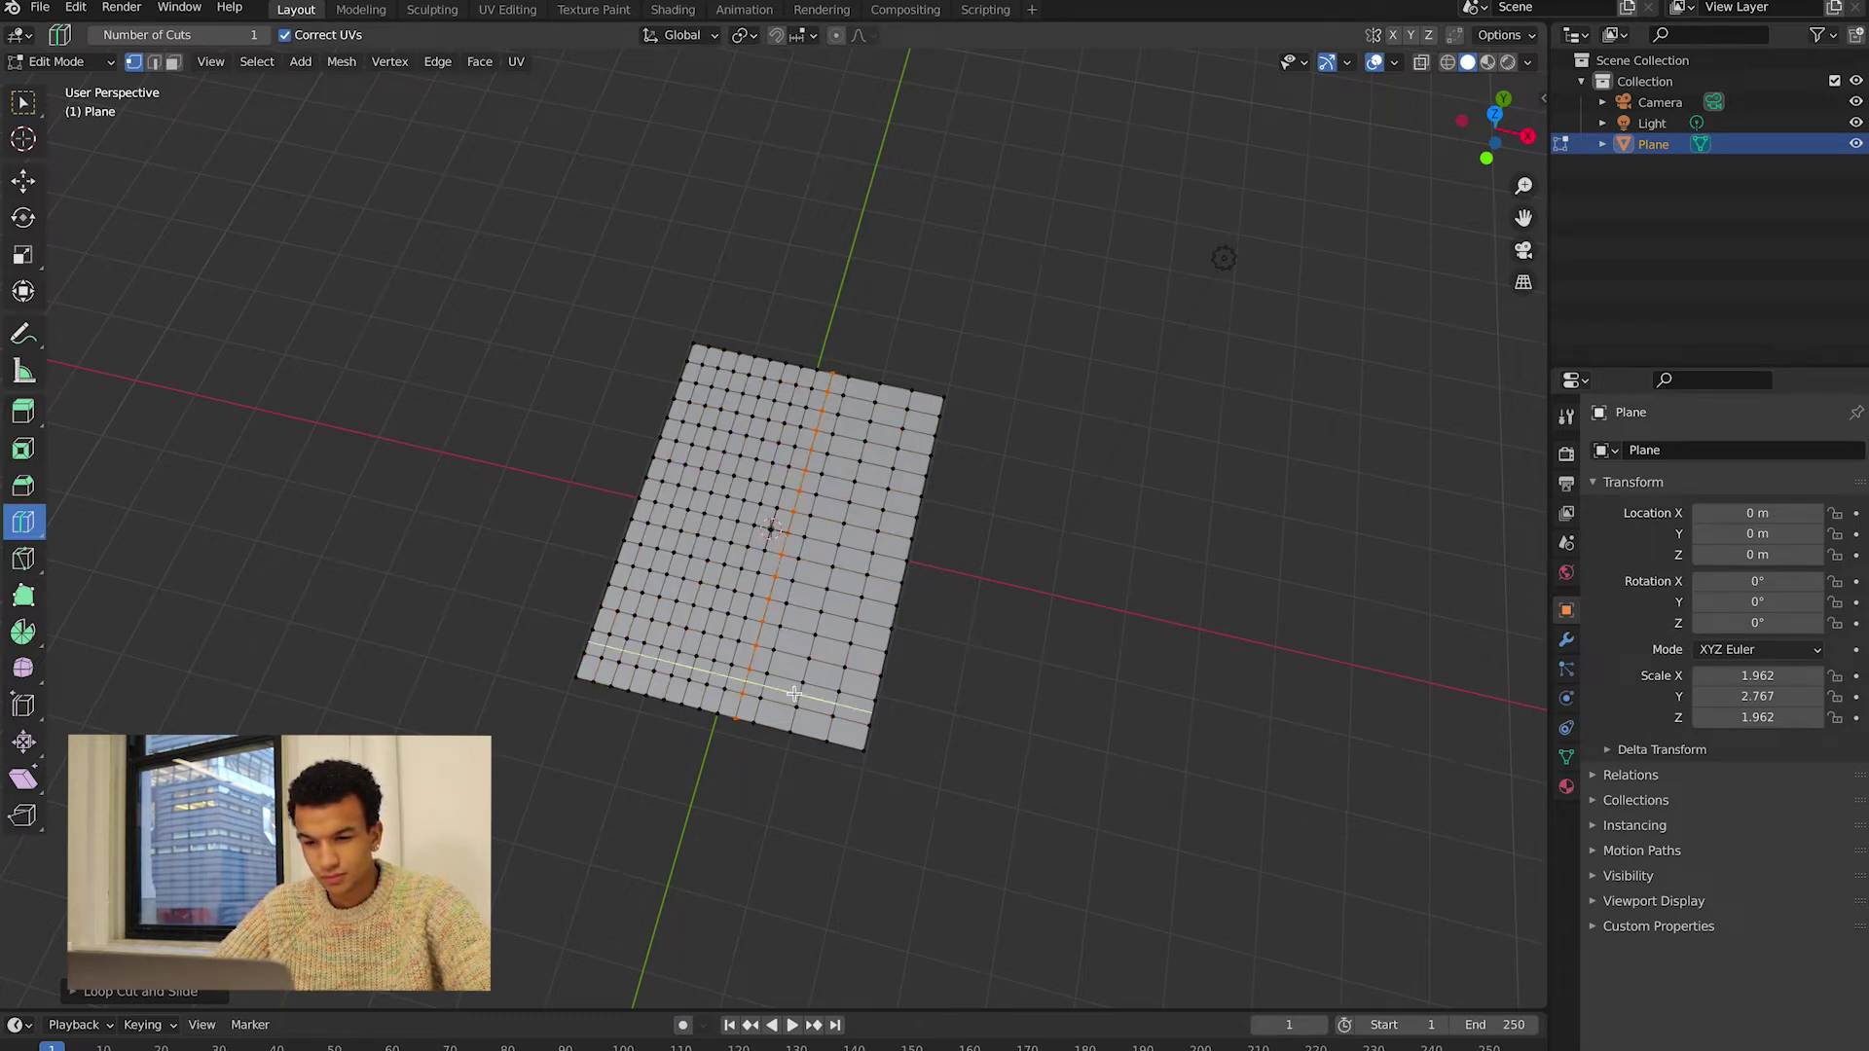
left_click(823, 623)
left_click(857, 584)
left_click(720, 696)
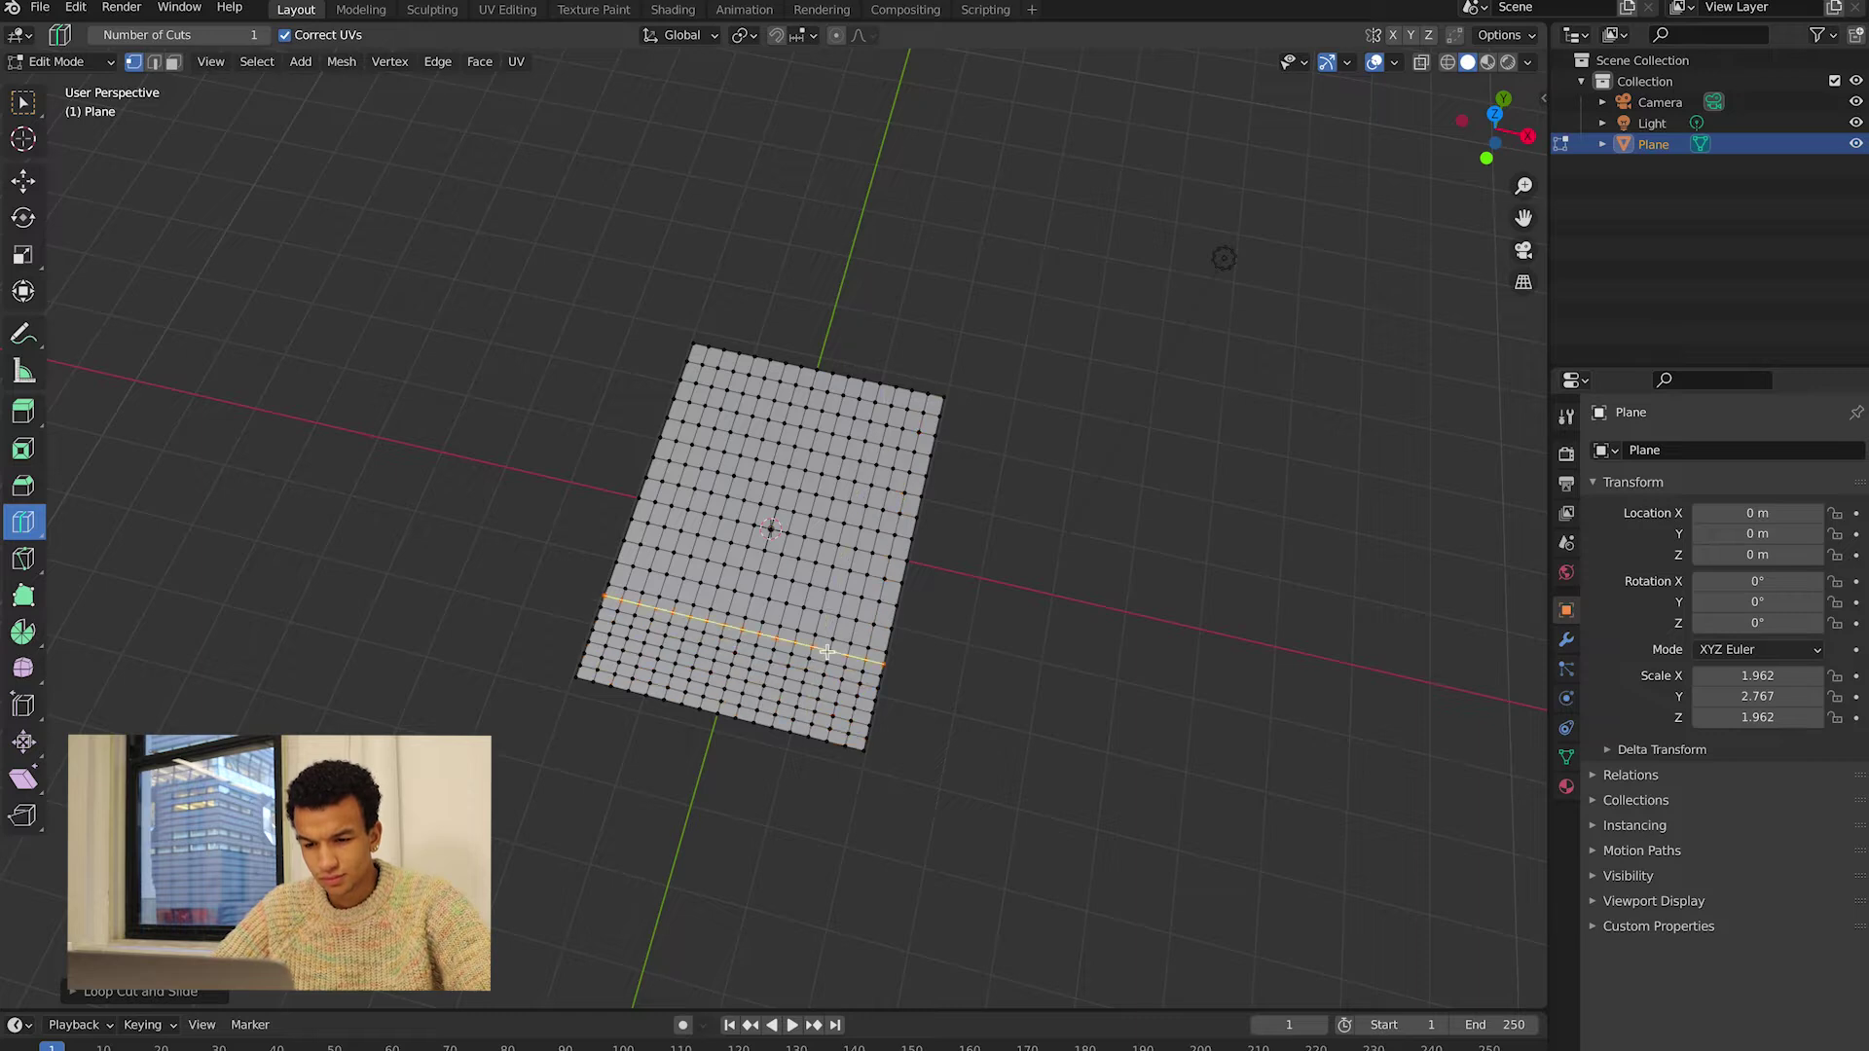
left_click(843, 612)
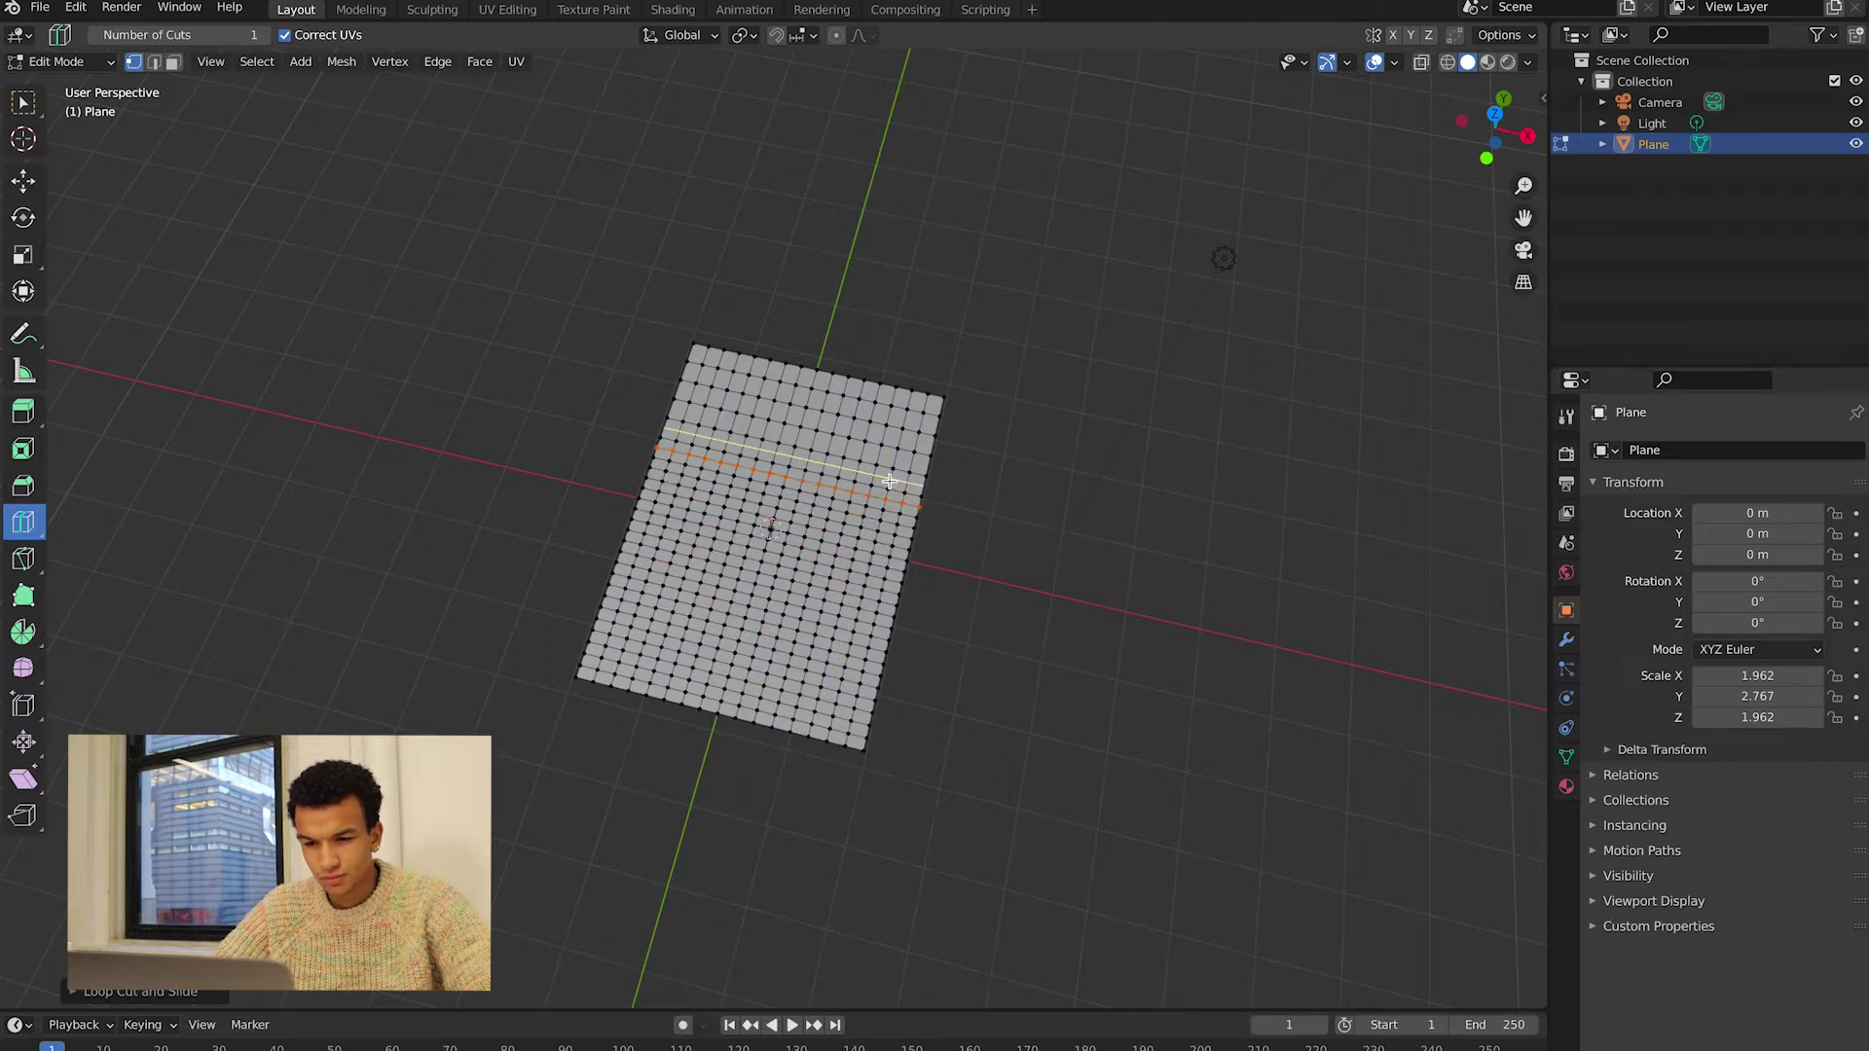
- Add final loop cuts near the right and top edges, then return to Select Box
left_click(896, 410)
left_click(896, 409)
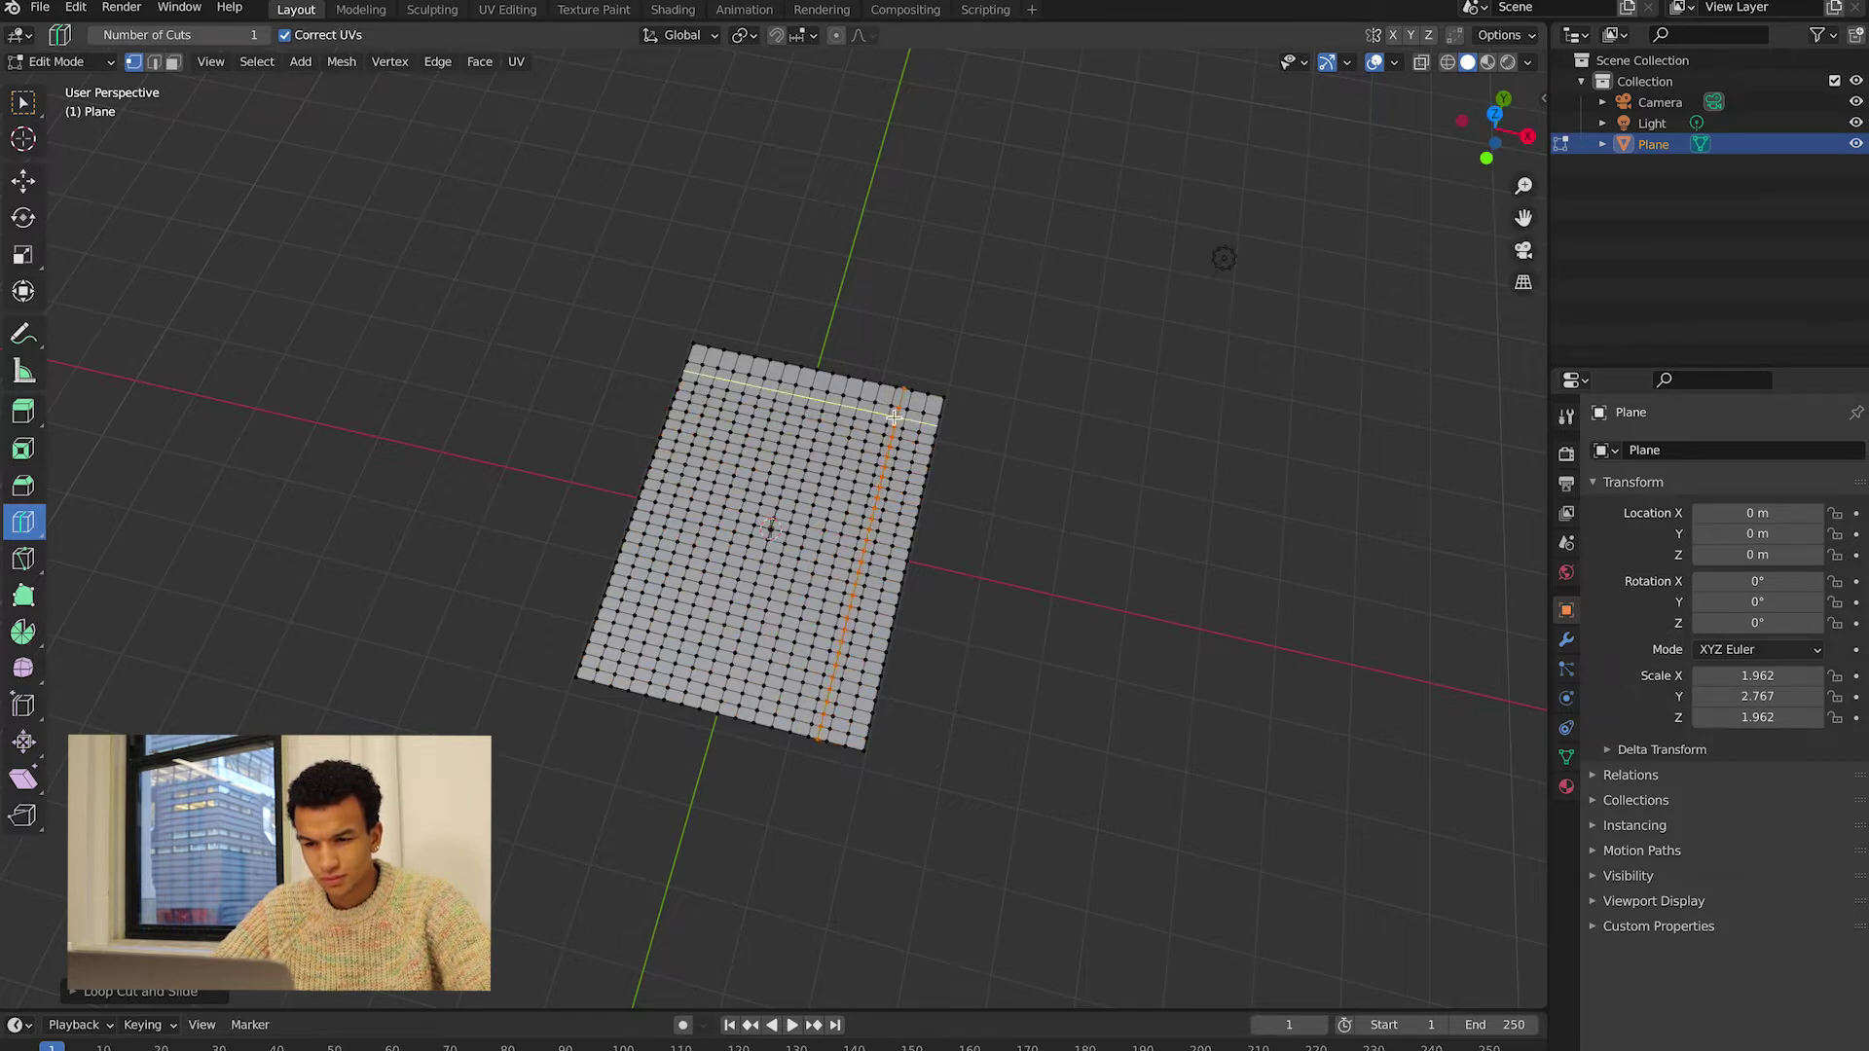
left_click(894, 401)
left_click(892, 394)
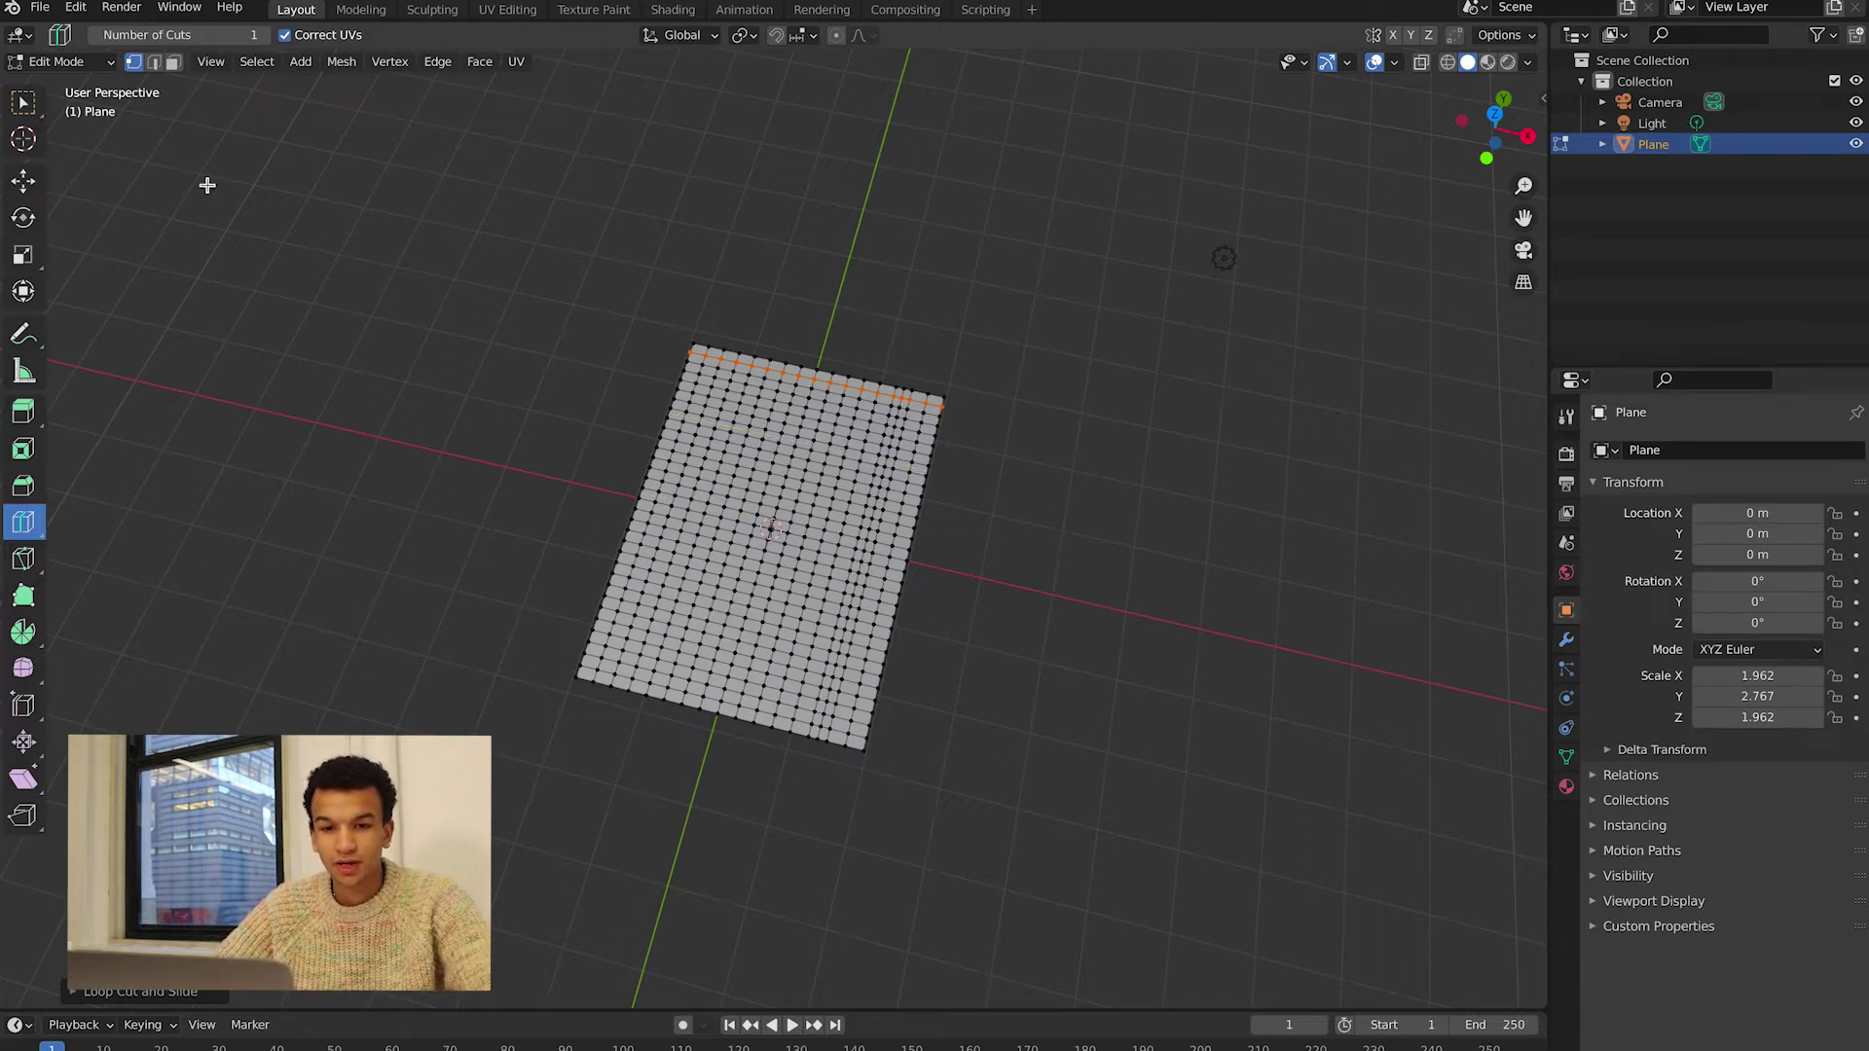
left_click(25, 103)
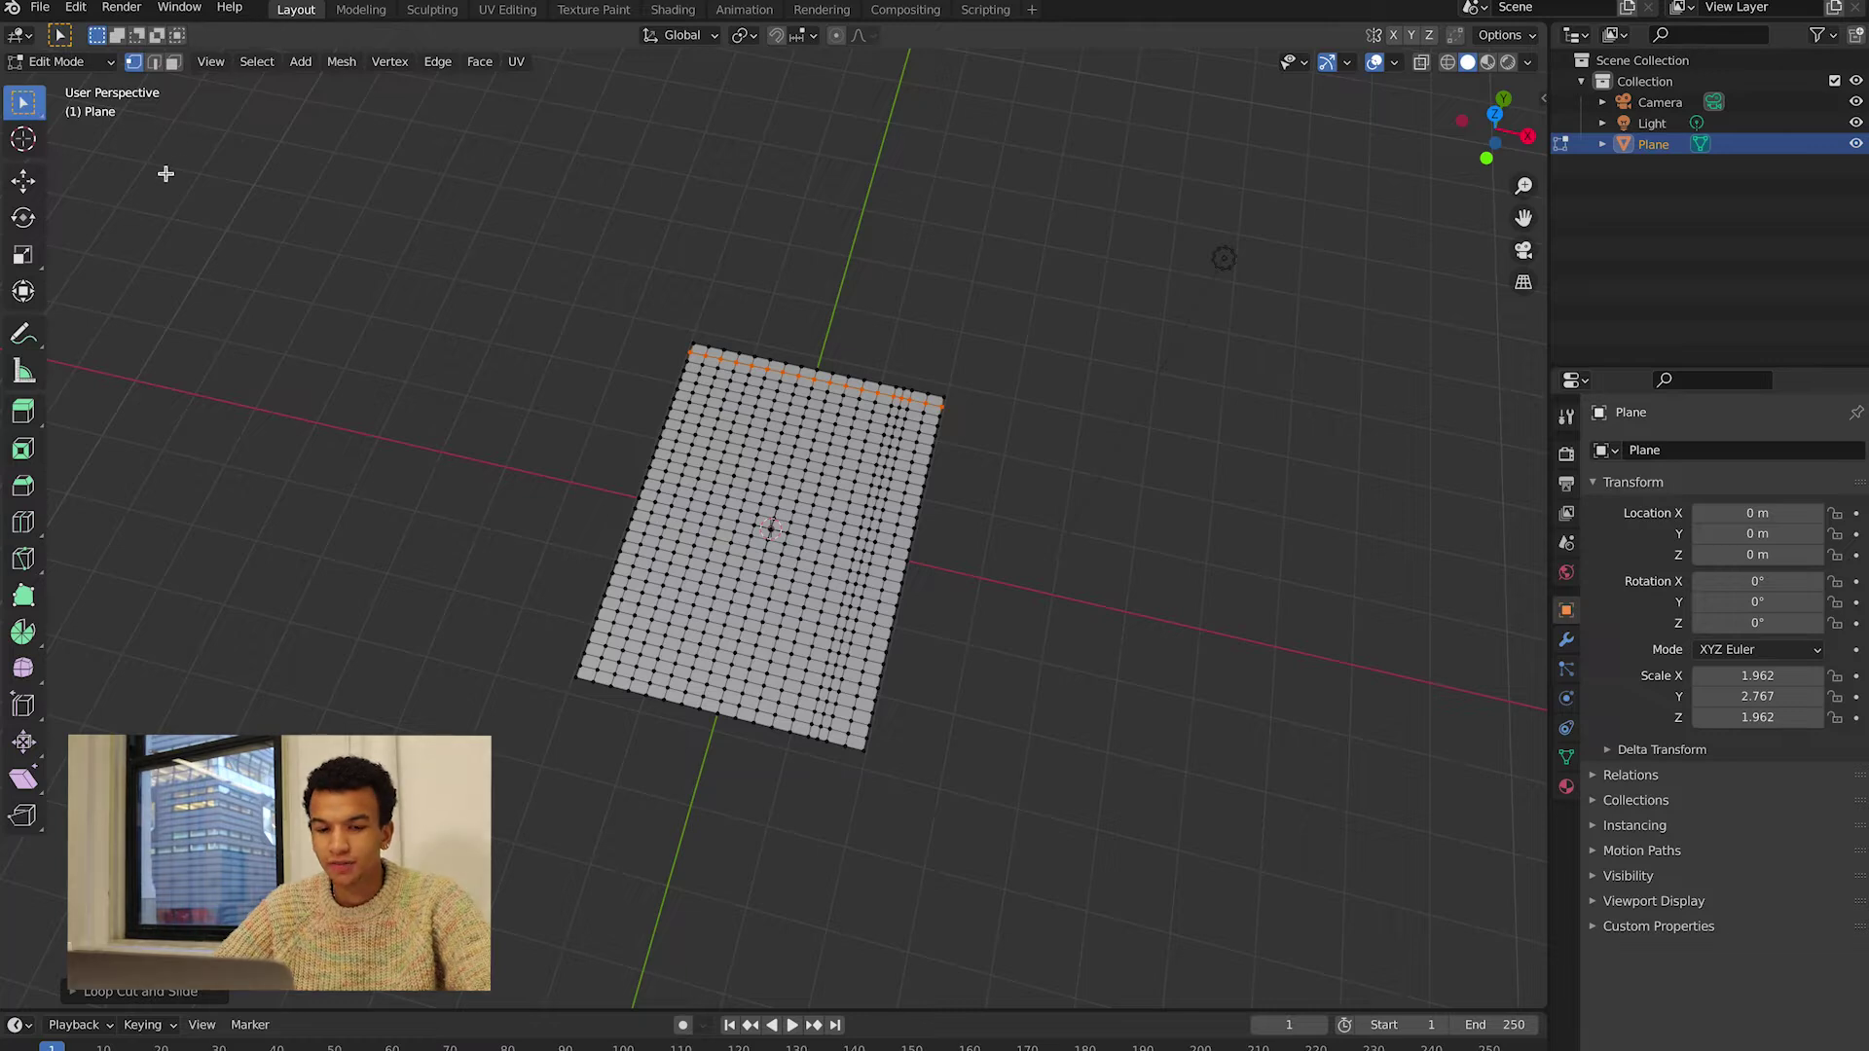
left_click(73, 64)
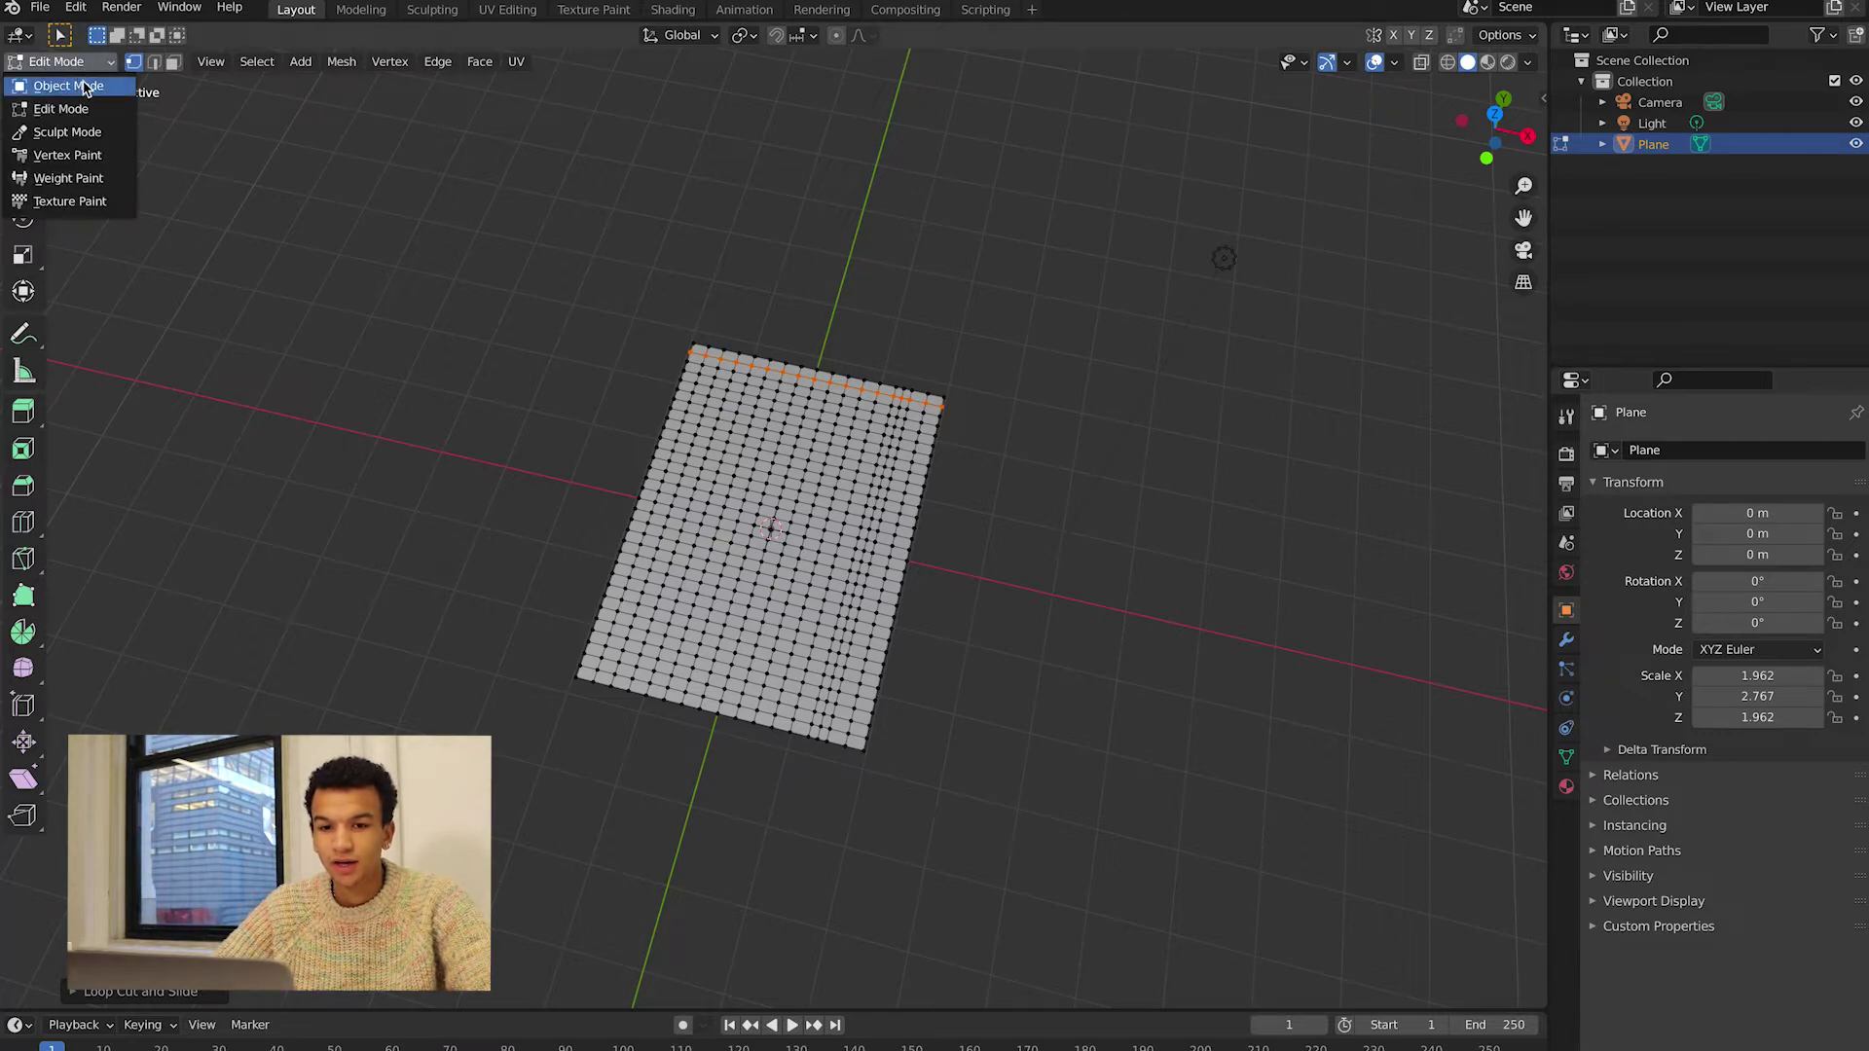
- Return to Object Mode and give the plane a new material in the Shading workspace
left_click(68, 86)
left_click(1000, 357)
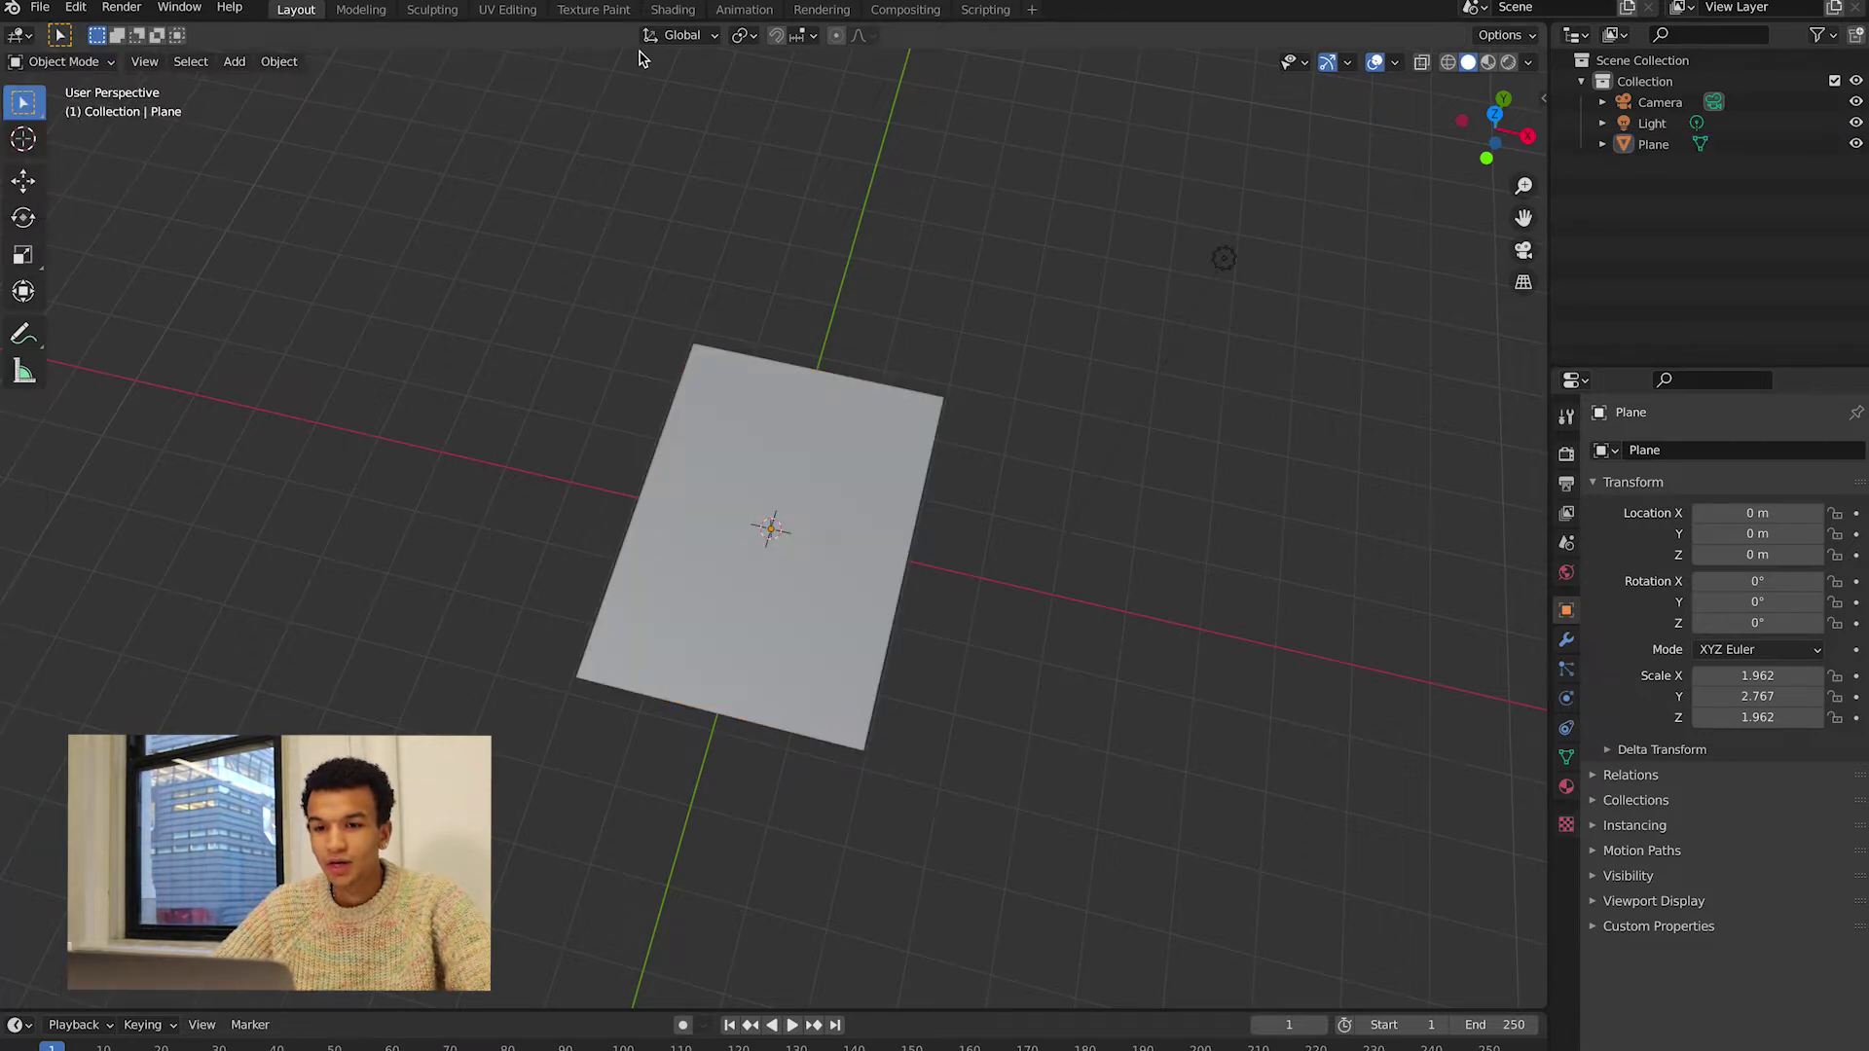
left_click(673, 10)
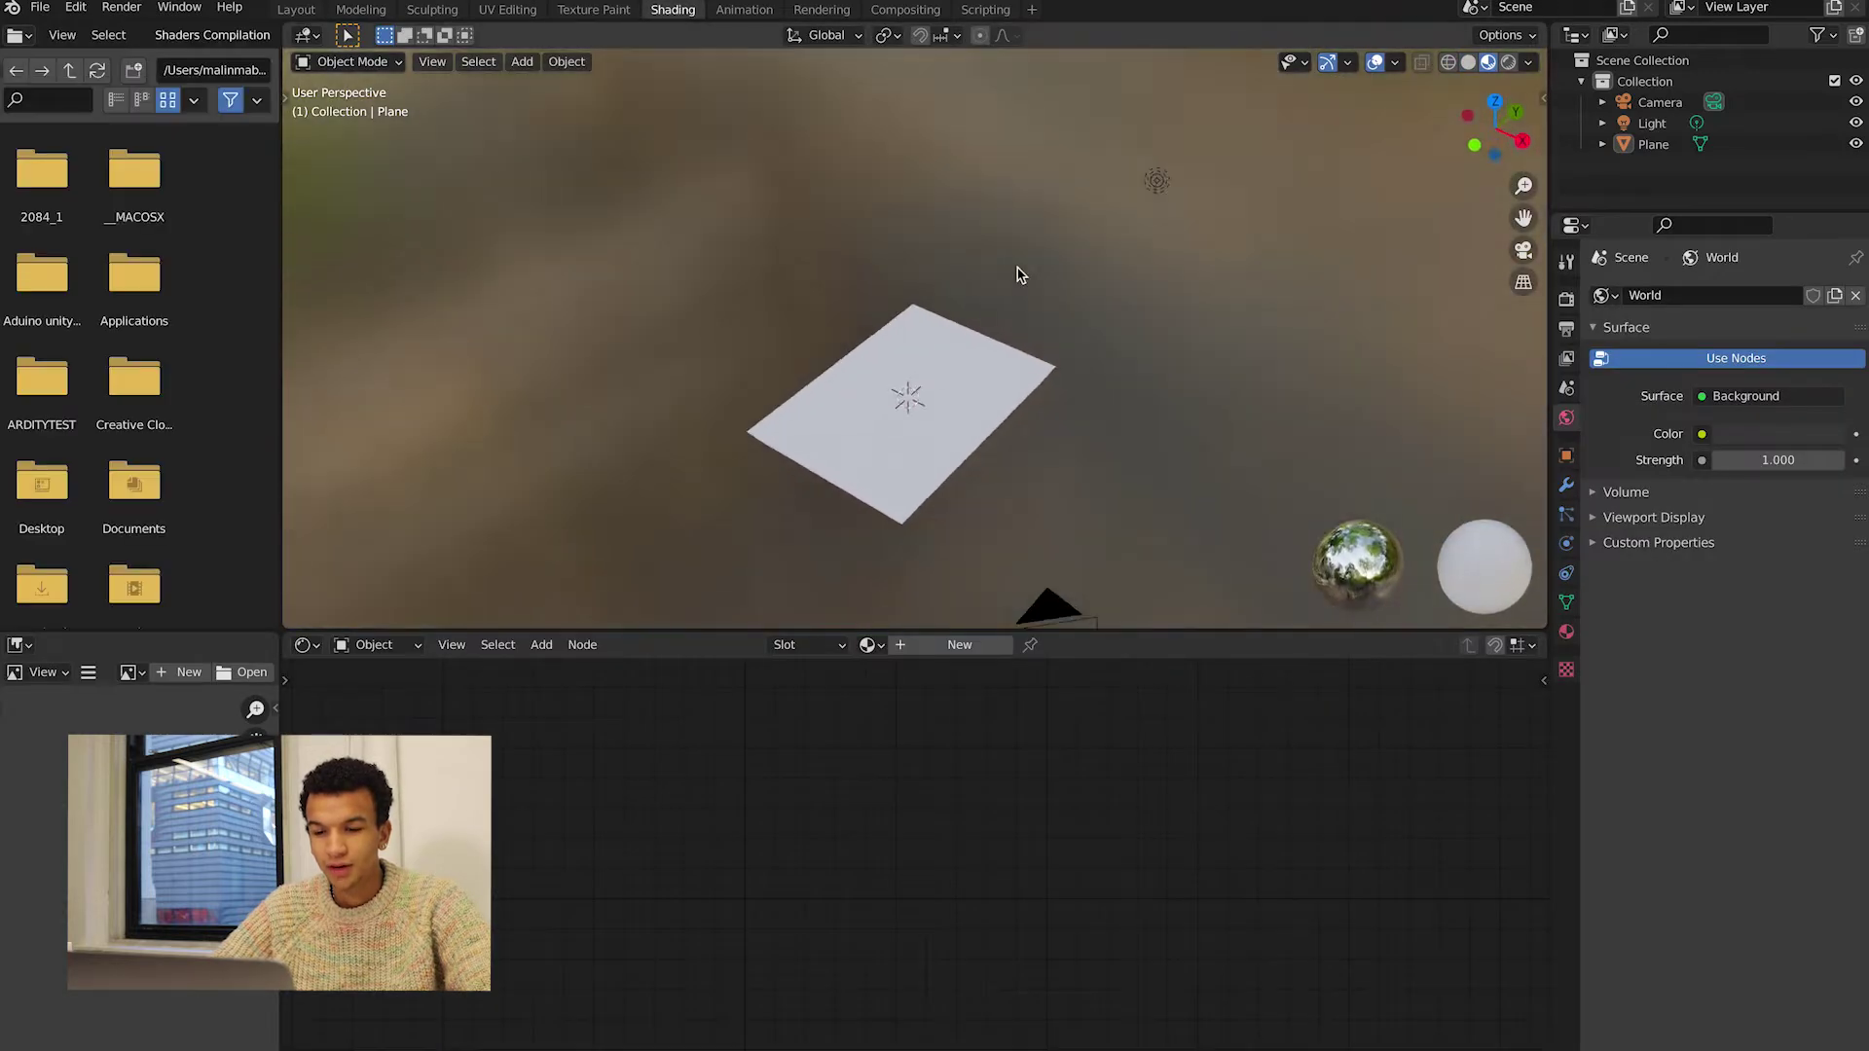
left_click(960, 645)
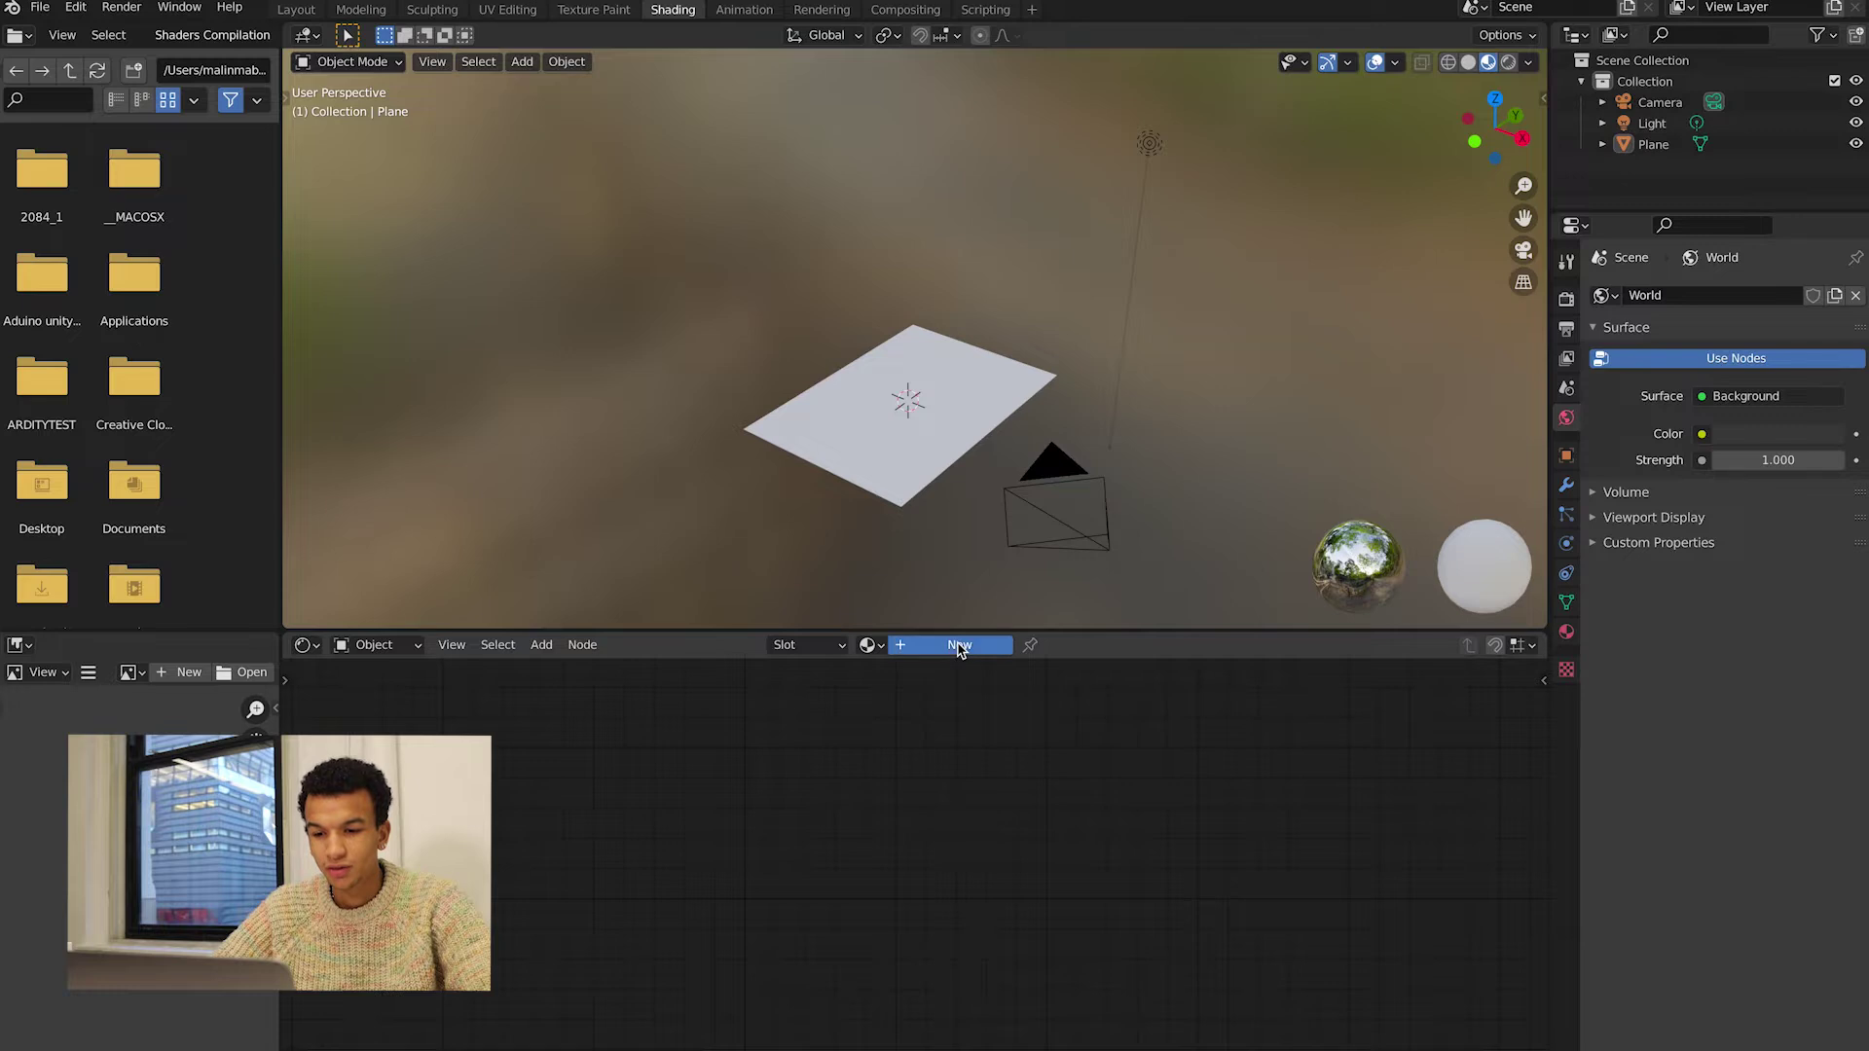
- Zoom out the Shader Editor to show both nodes and bring up the Add menu
scroll(881, 888, "down", 4)
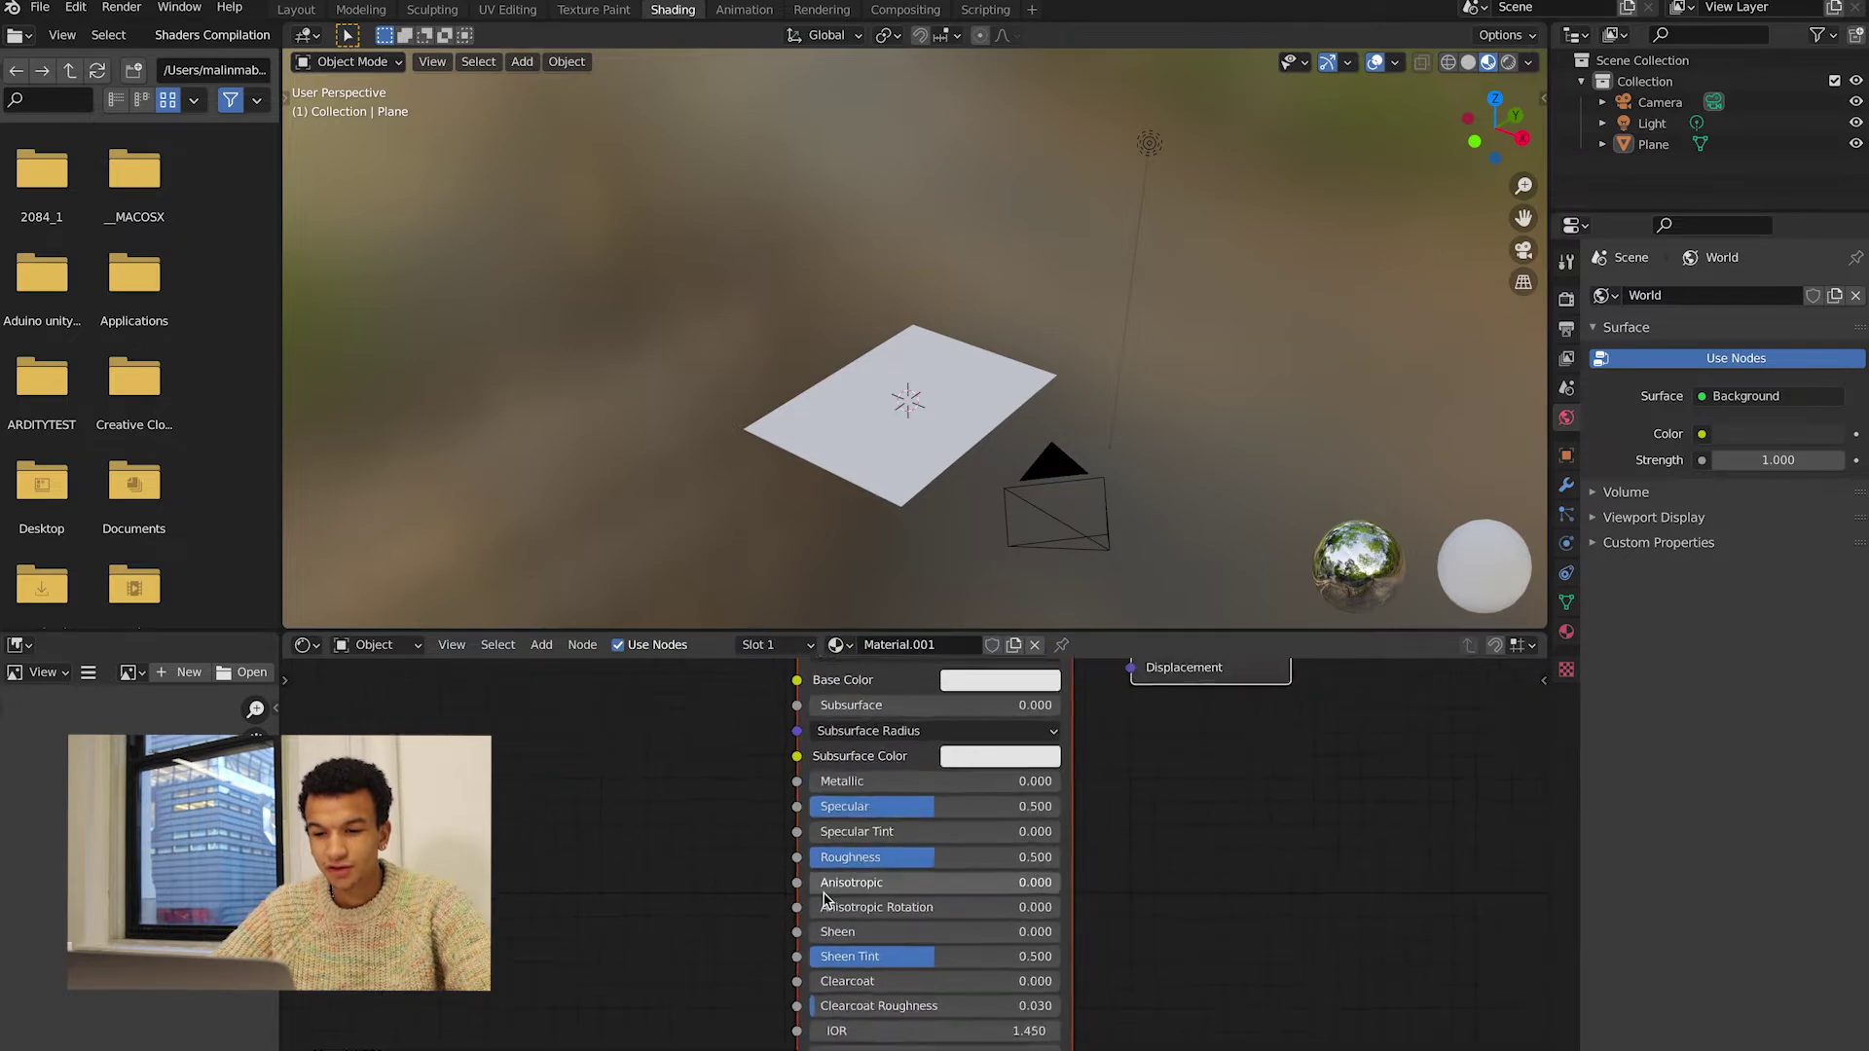
scroll(822, 898, "down", 2)
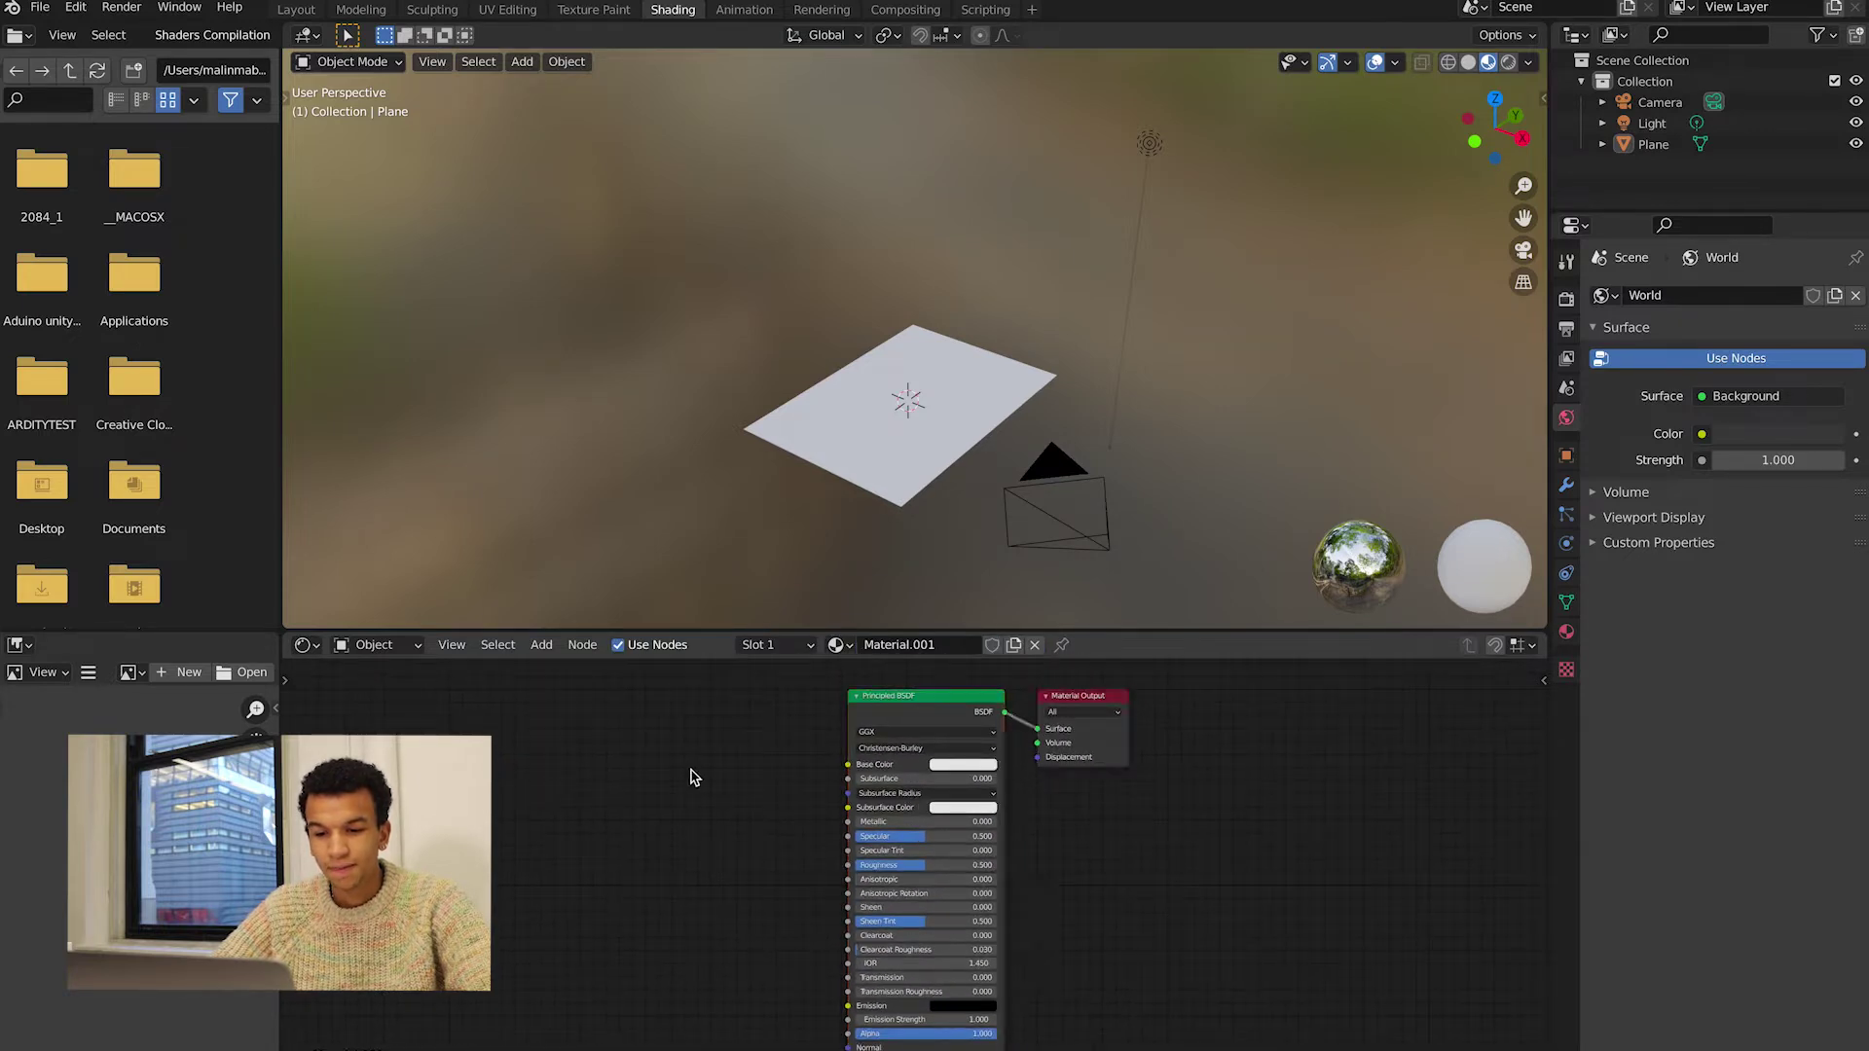
key("shift+a")
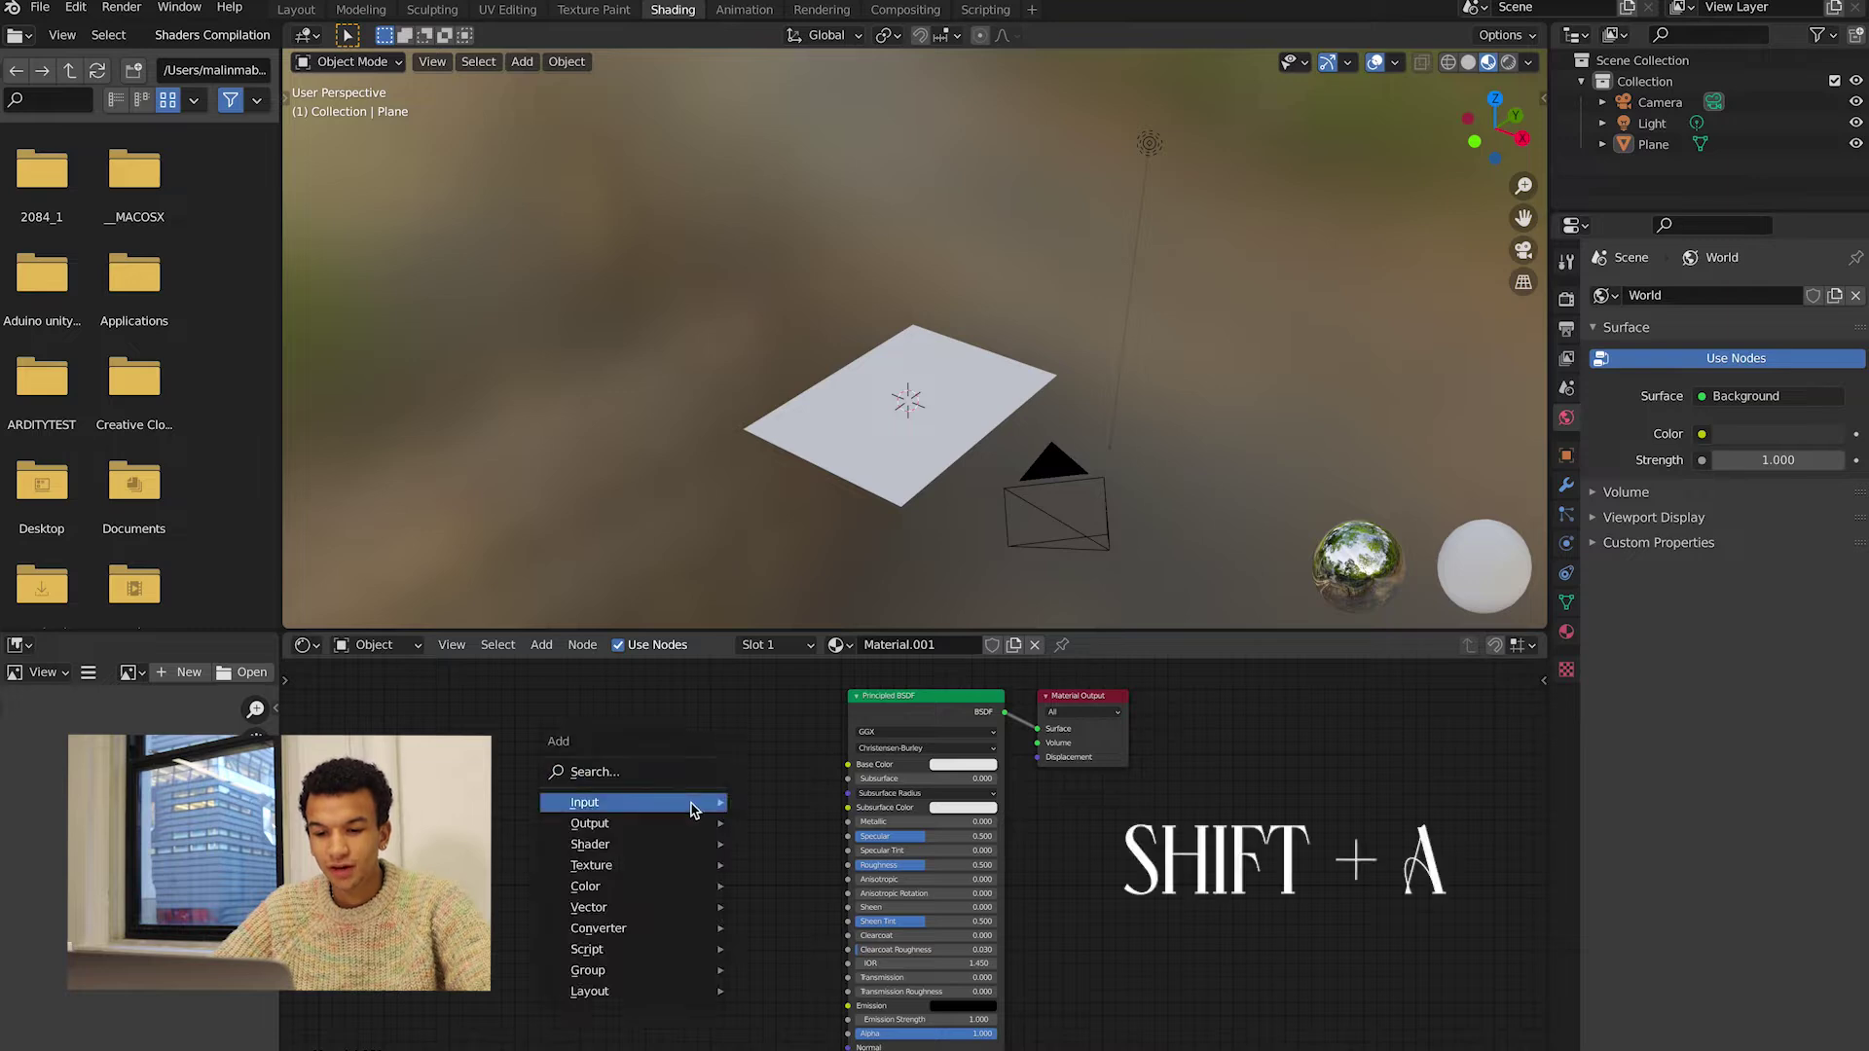
- Add an Image Texture node to the left of the Principled BSDF
mouse_move(681, 865)
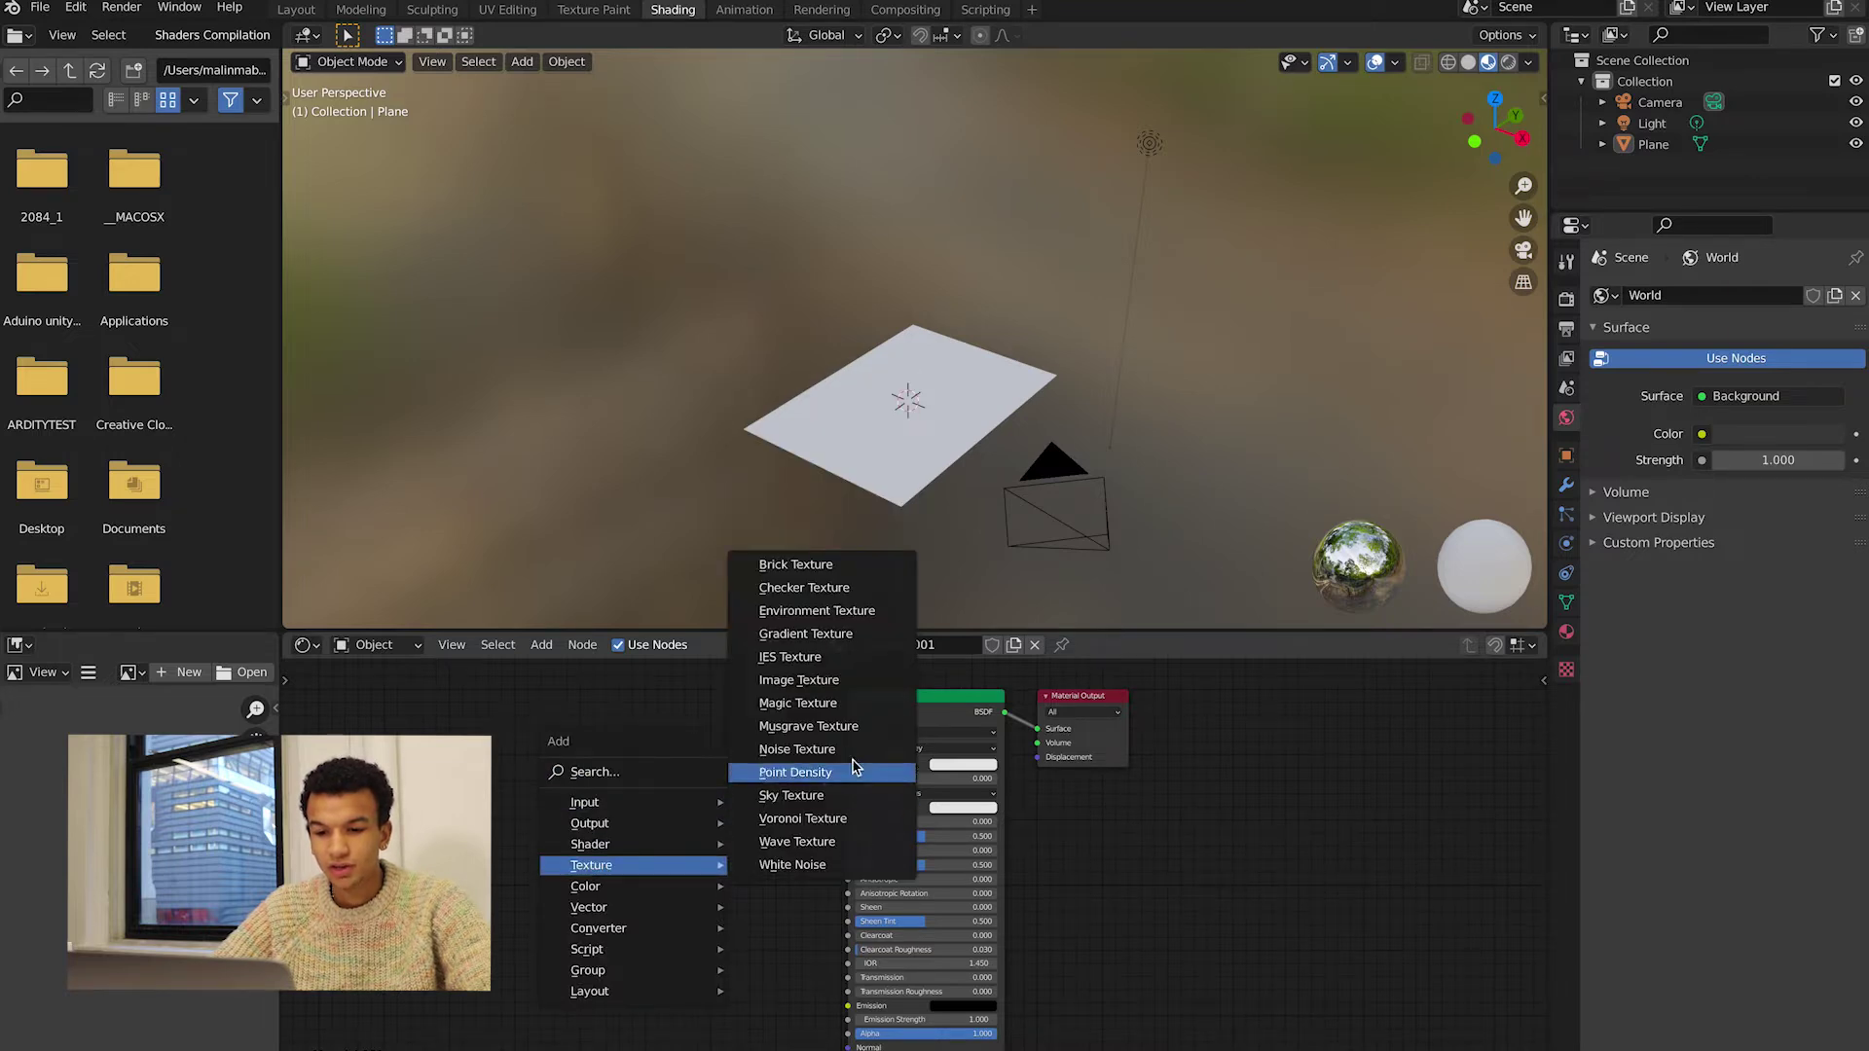
left_click(837, 680)
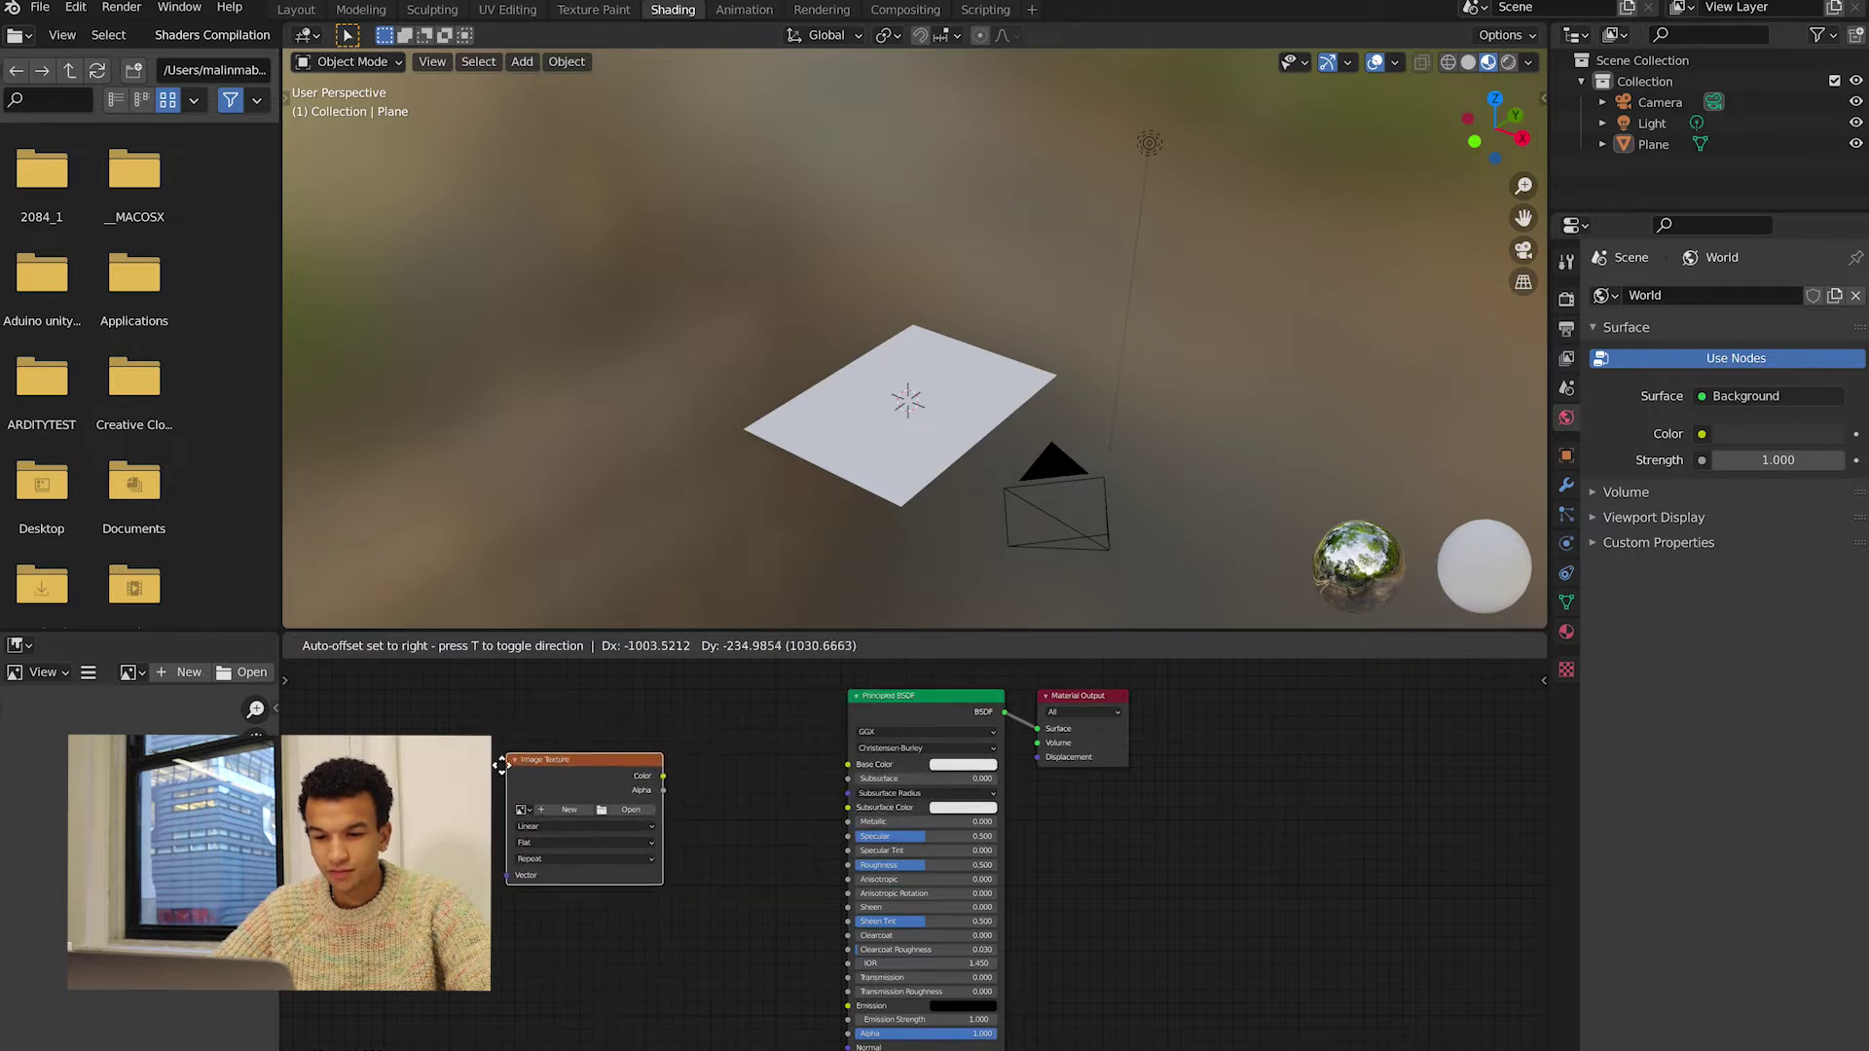
left_click(500, 771)
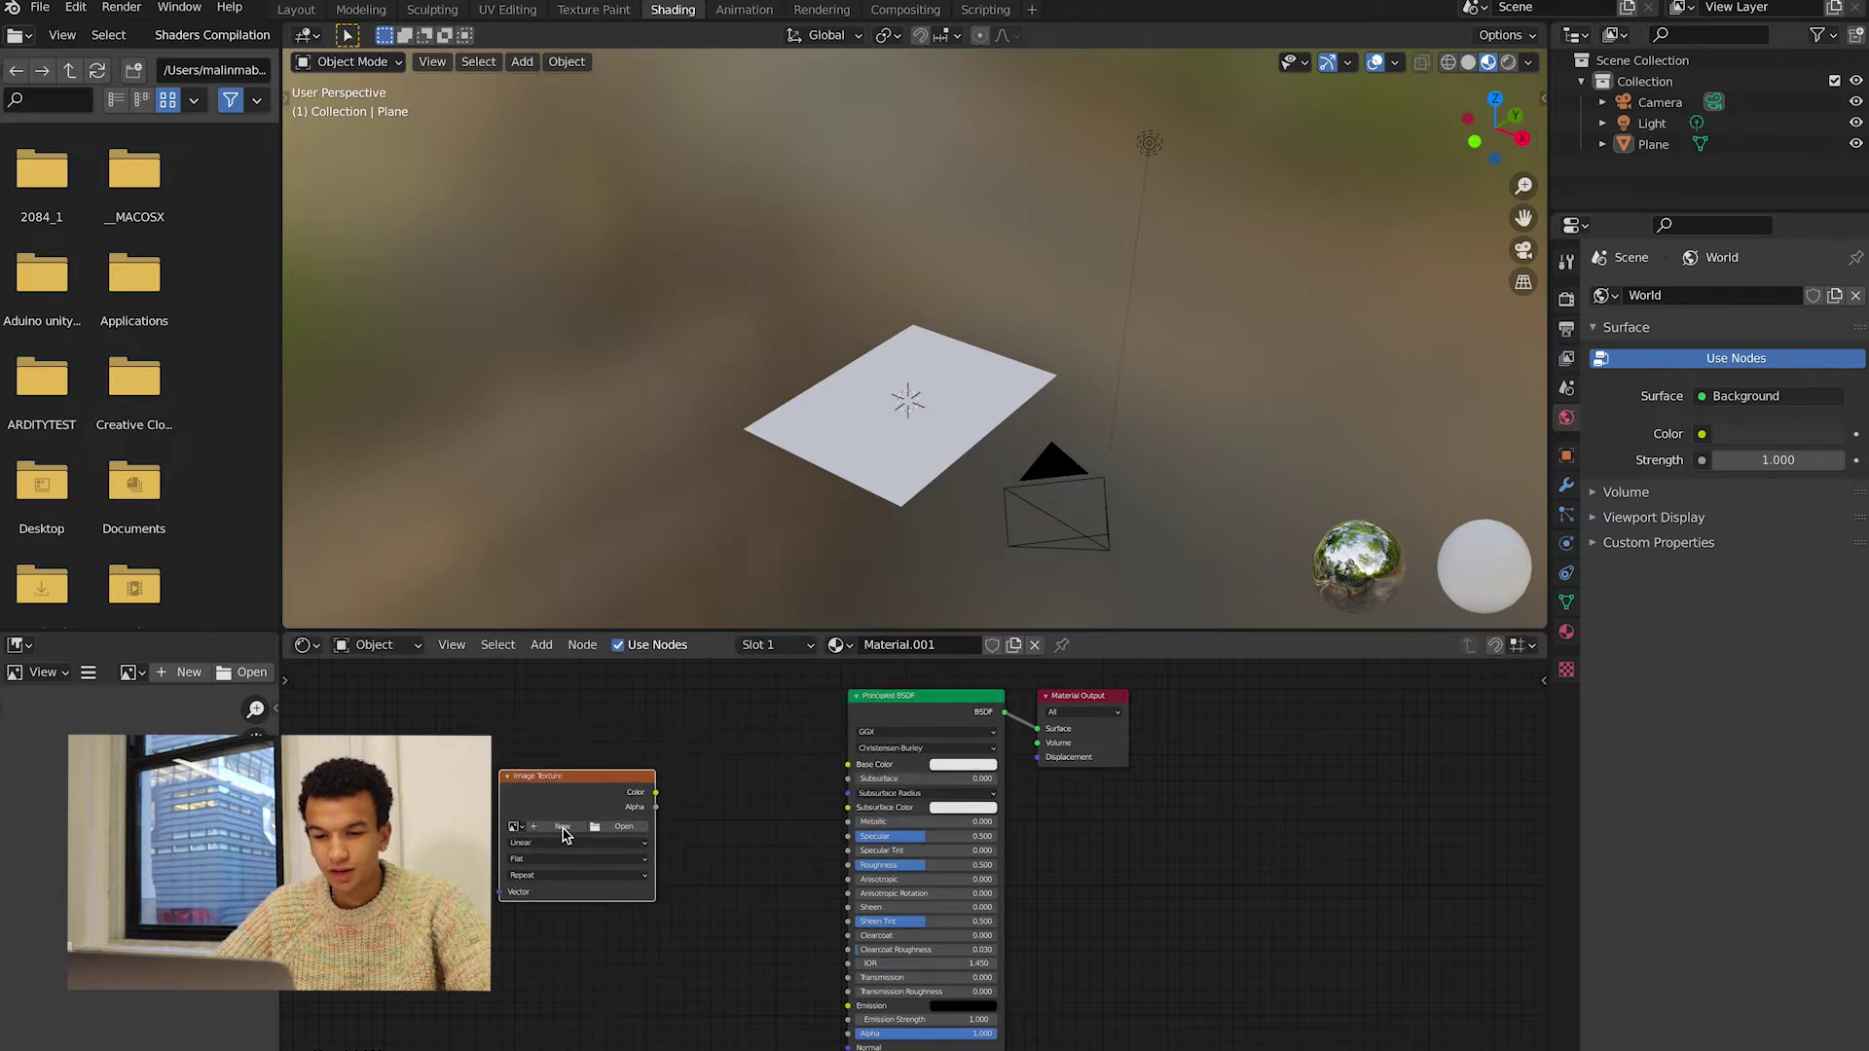
- Load wagercolour.png from the Desktop and connect its Color to Base Color
left_click(613, 829)
left_click(453, 634)
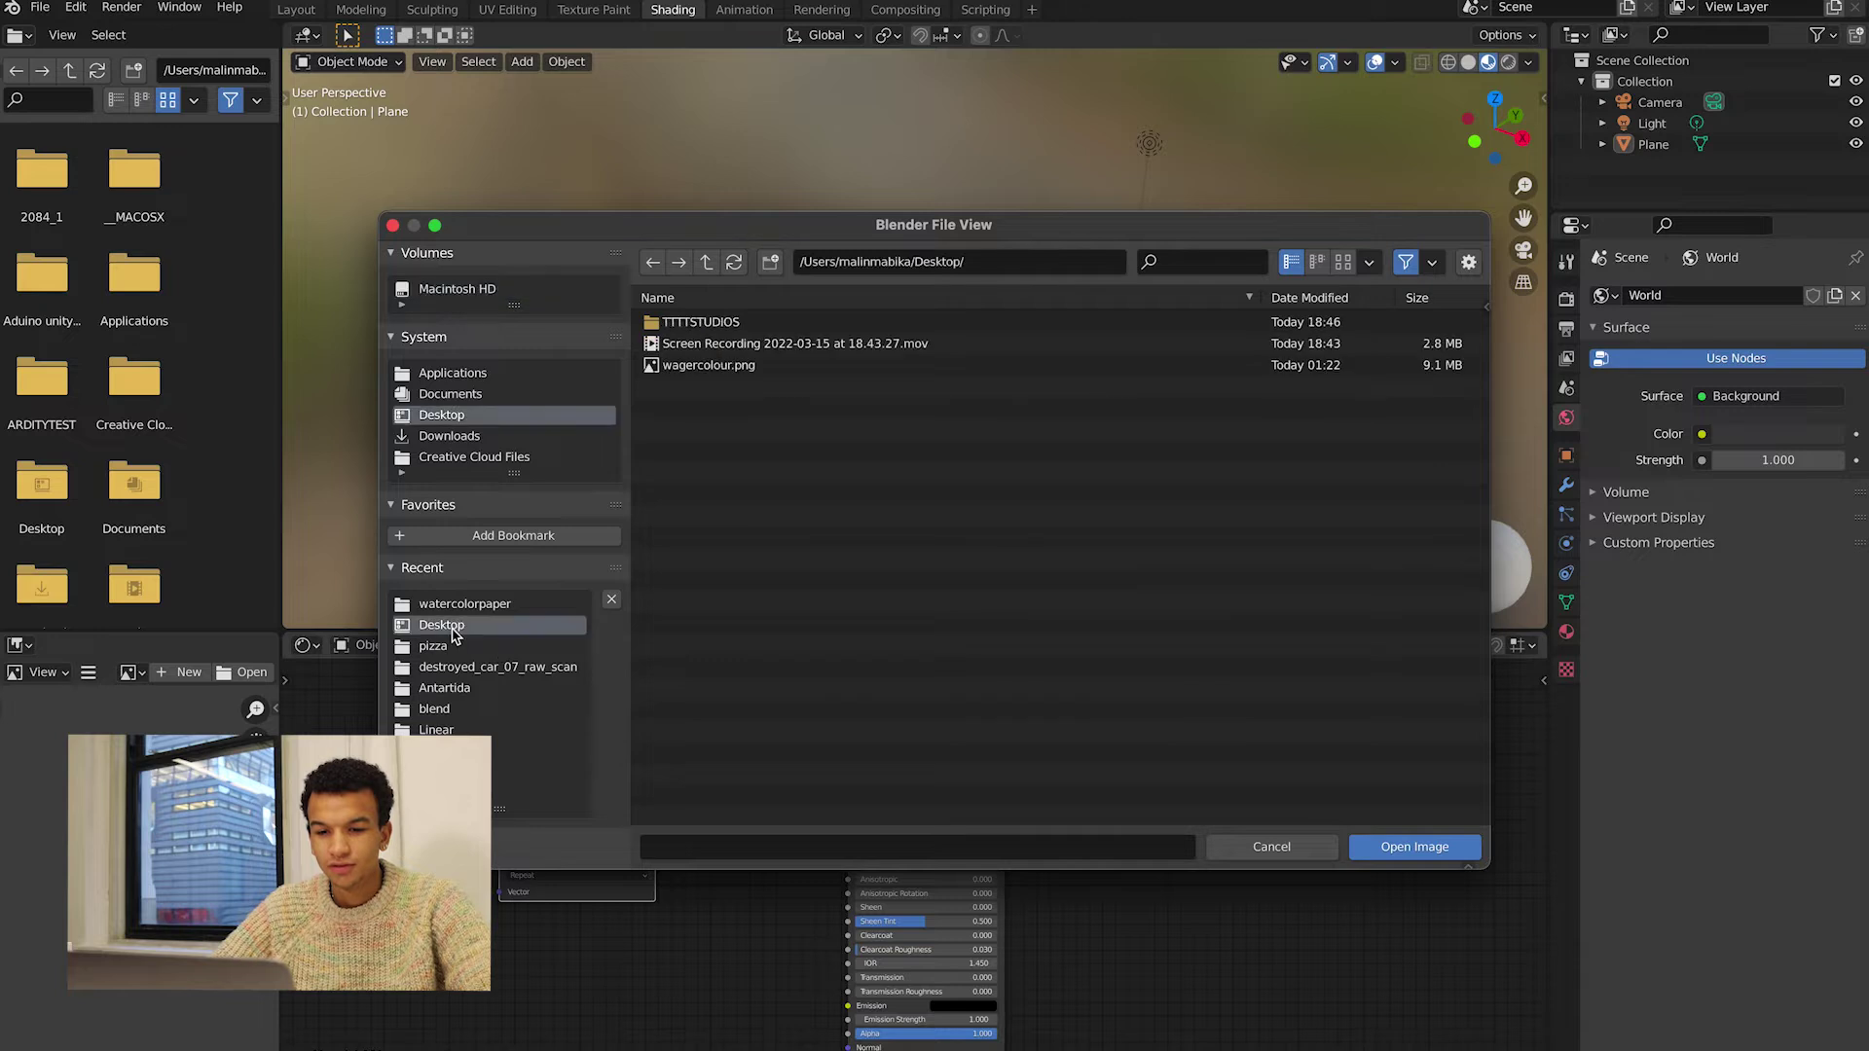
left_click(737, 365)
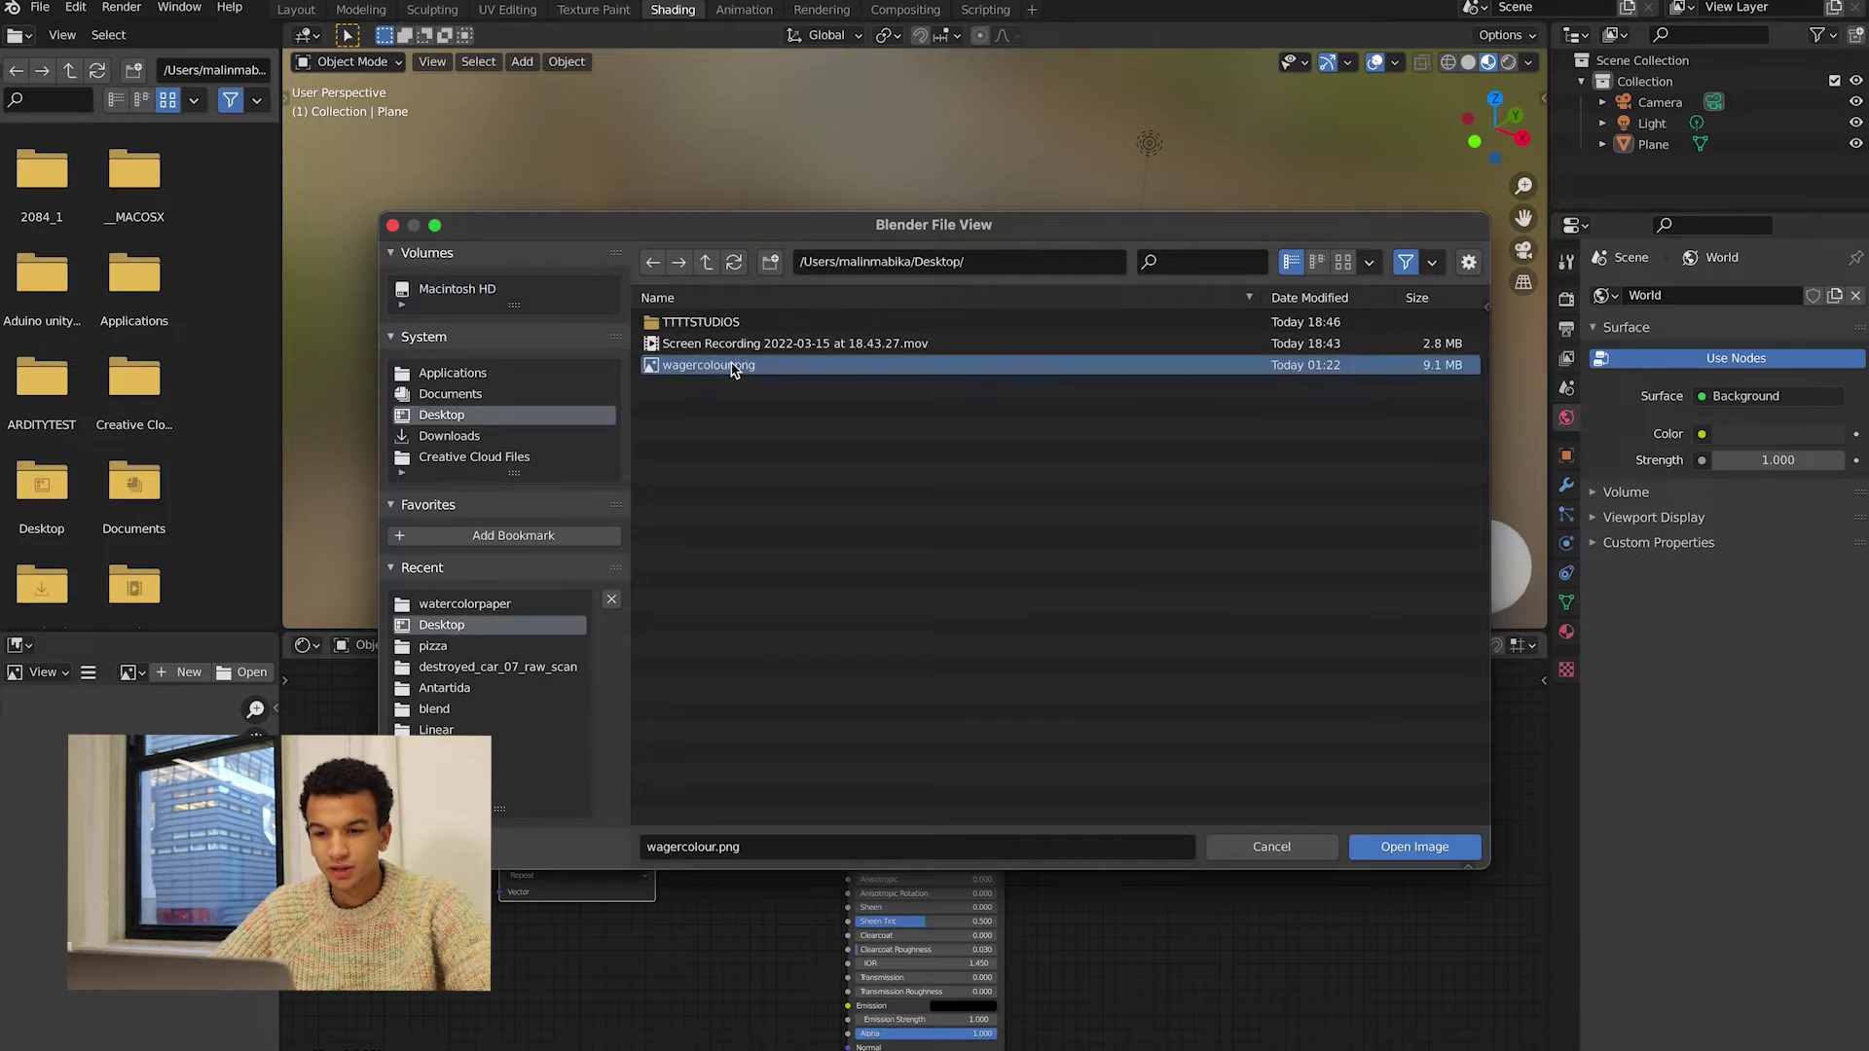
left_click(1417, 848)
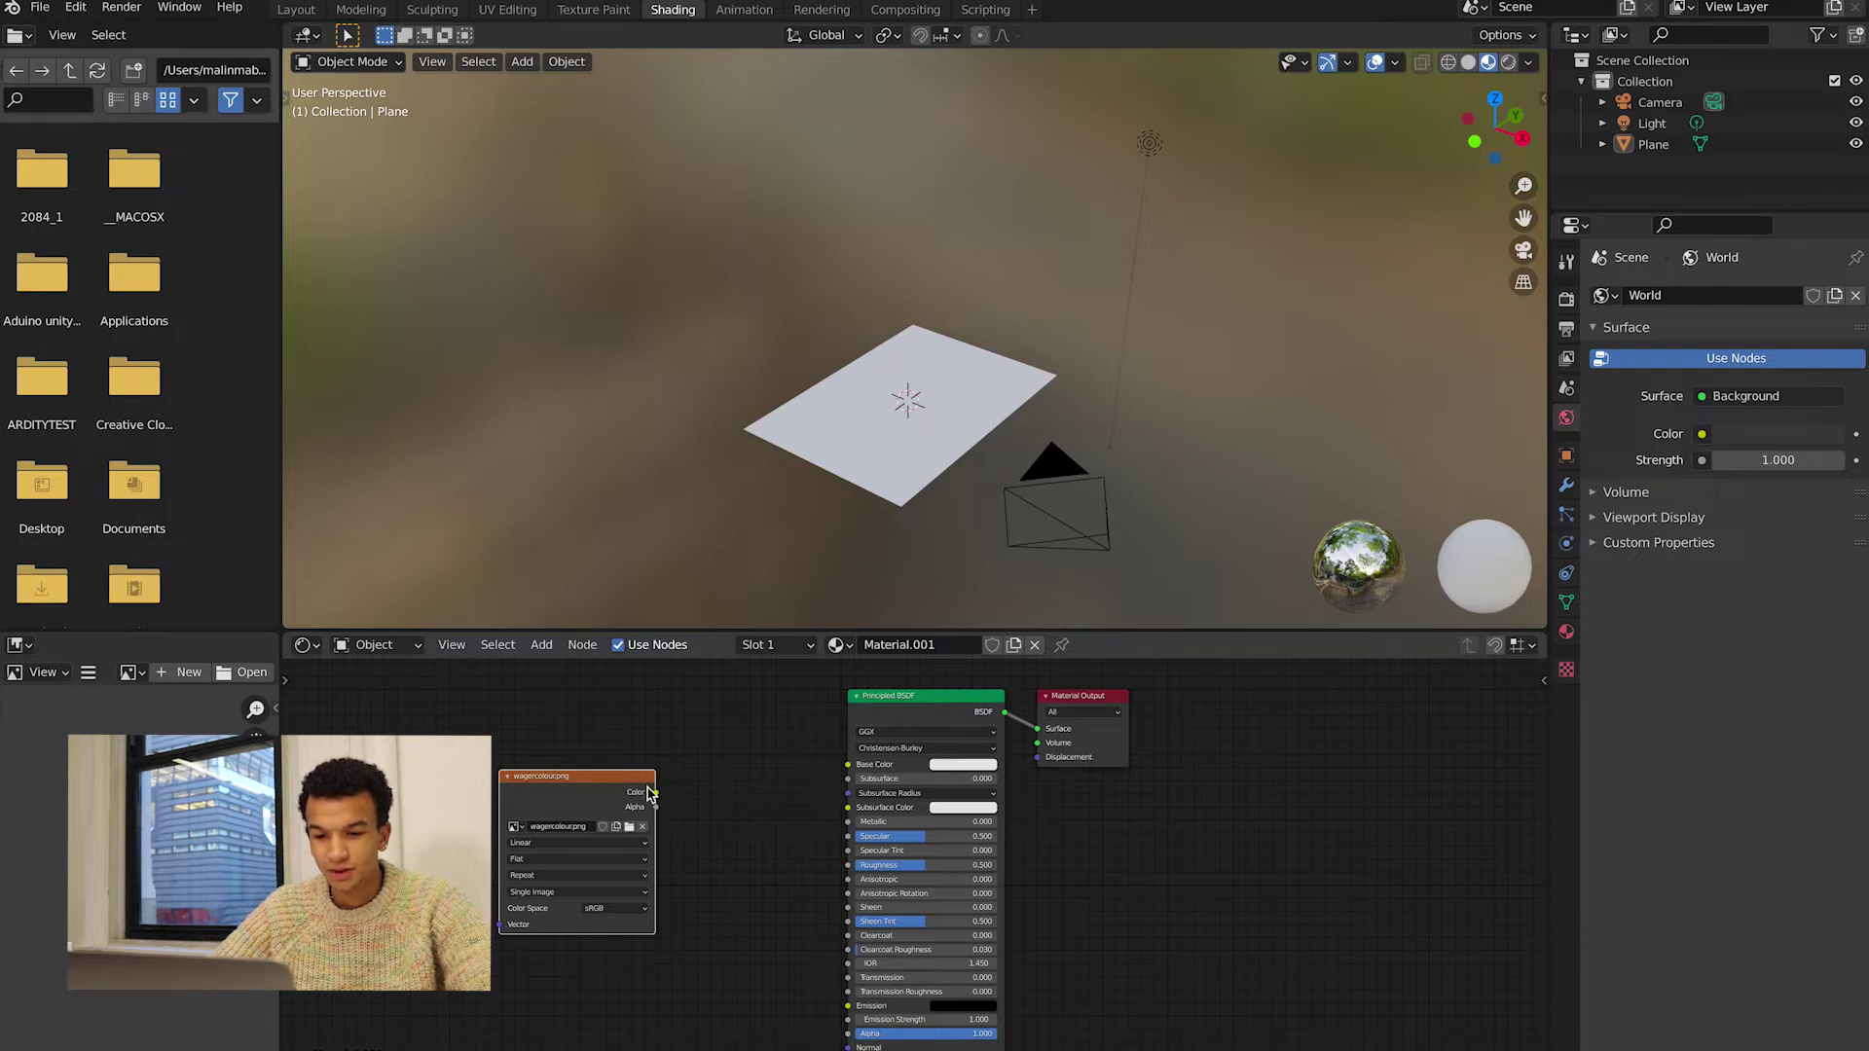
left_click_drag(657, 793, 848, 765)
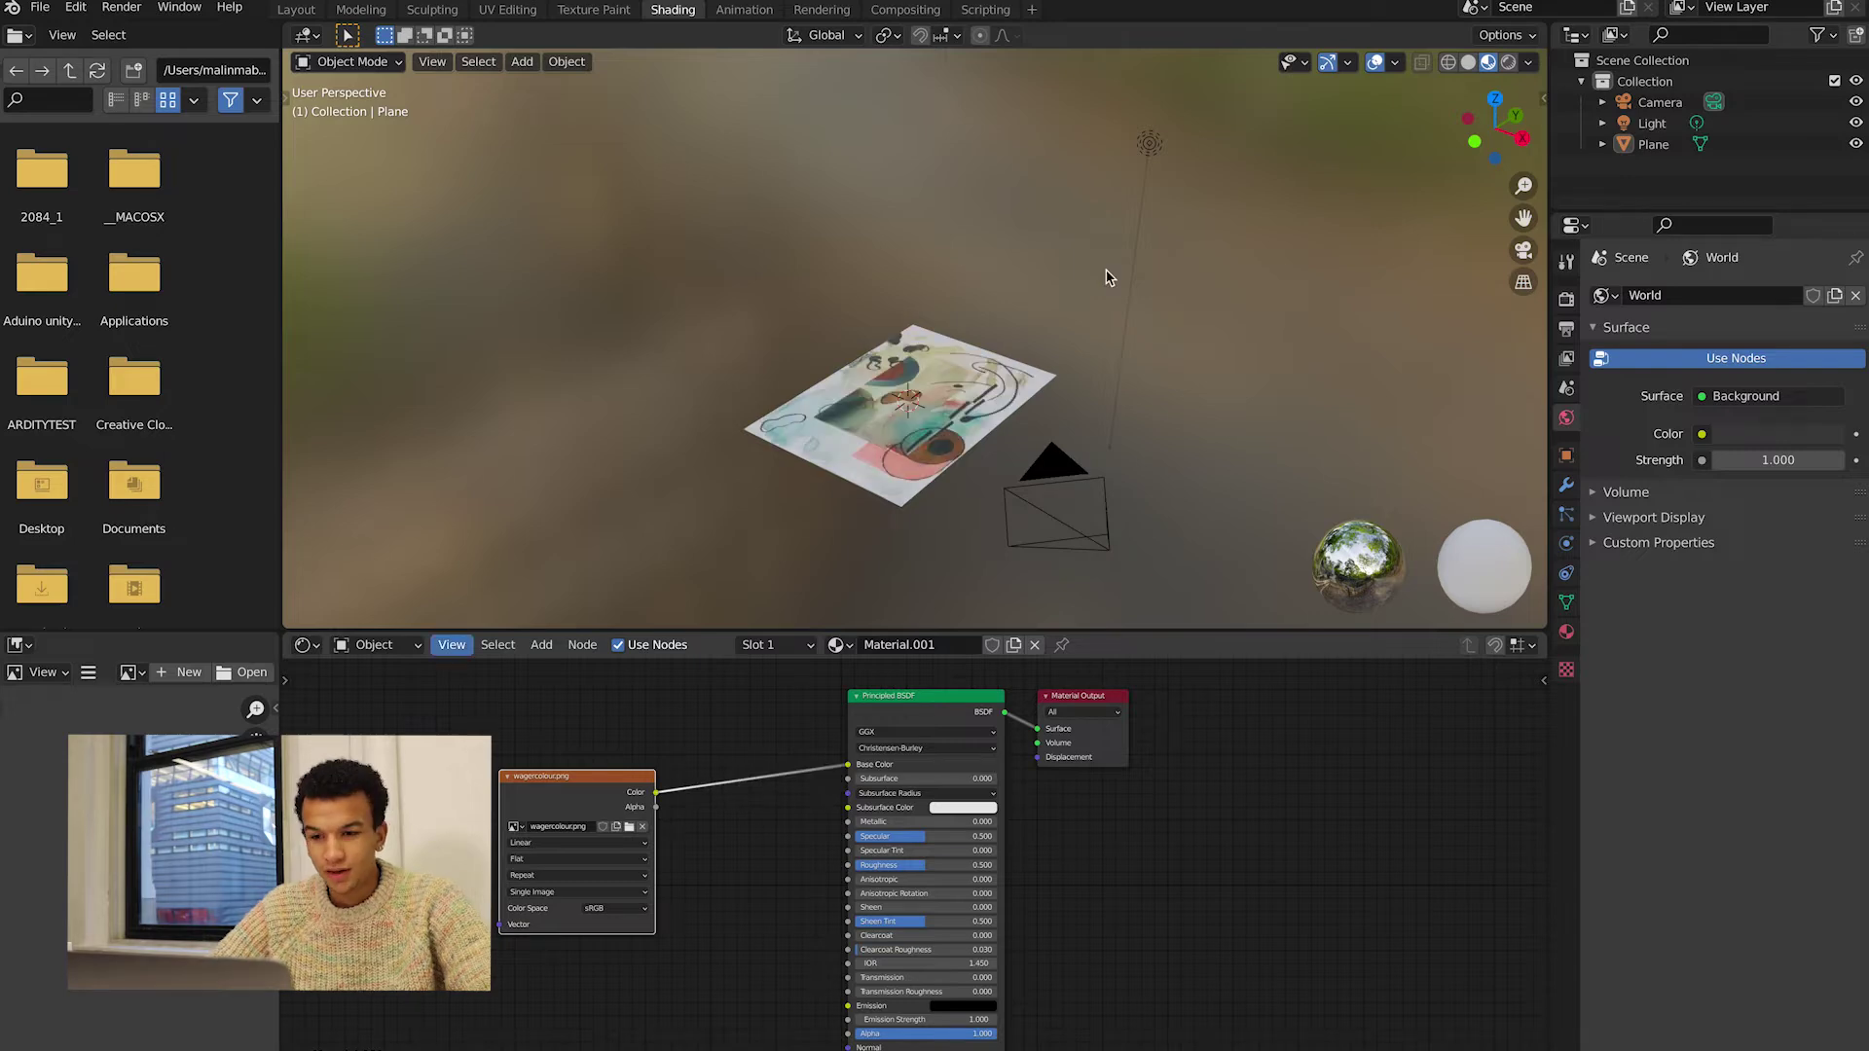
left_click(992, 381)
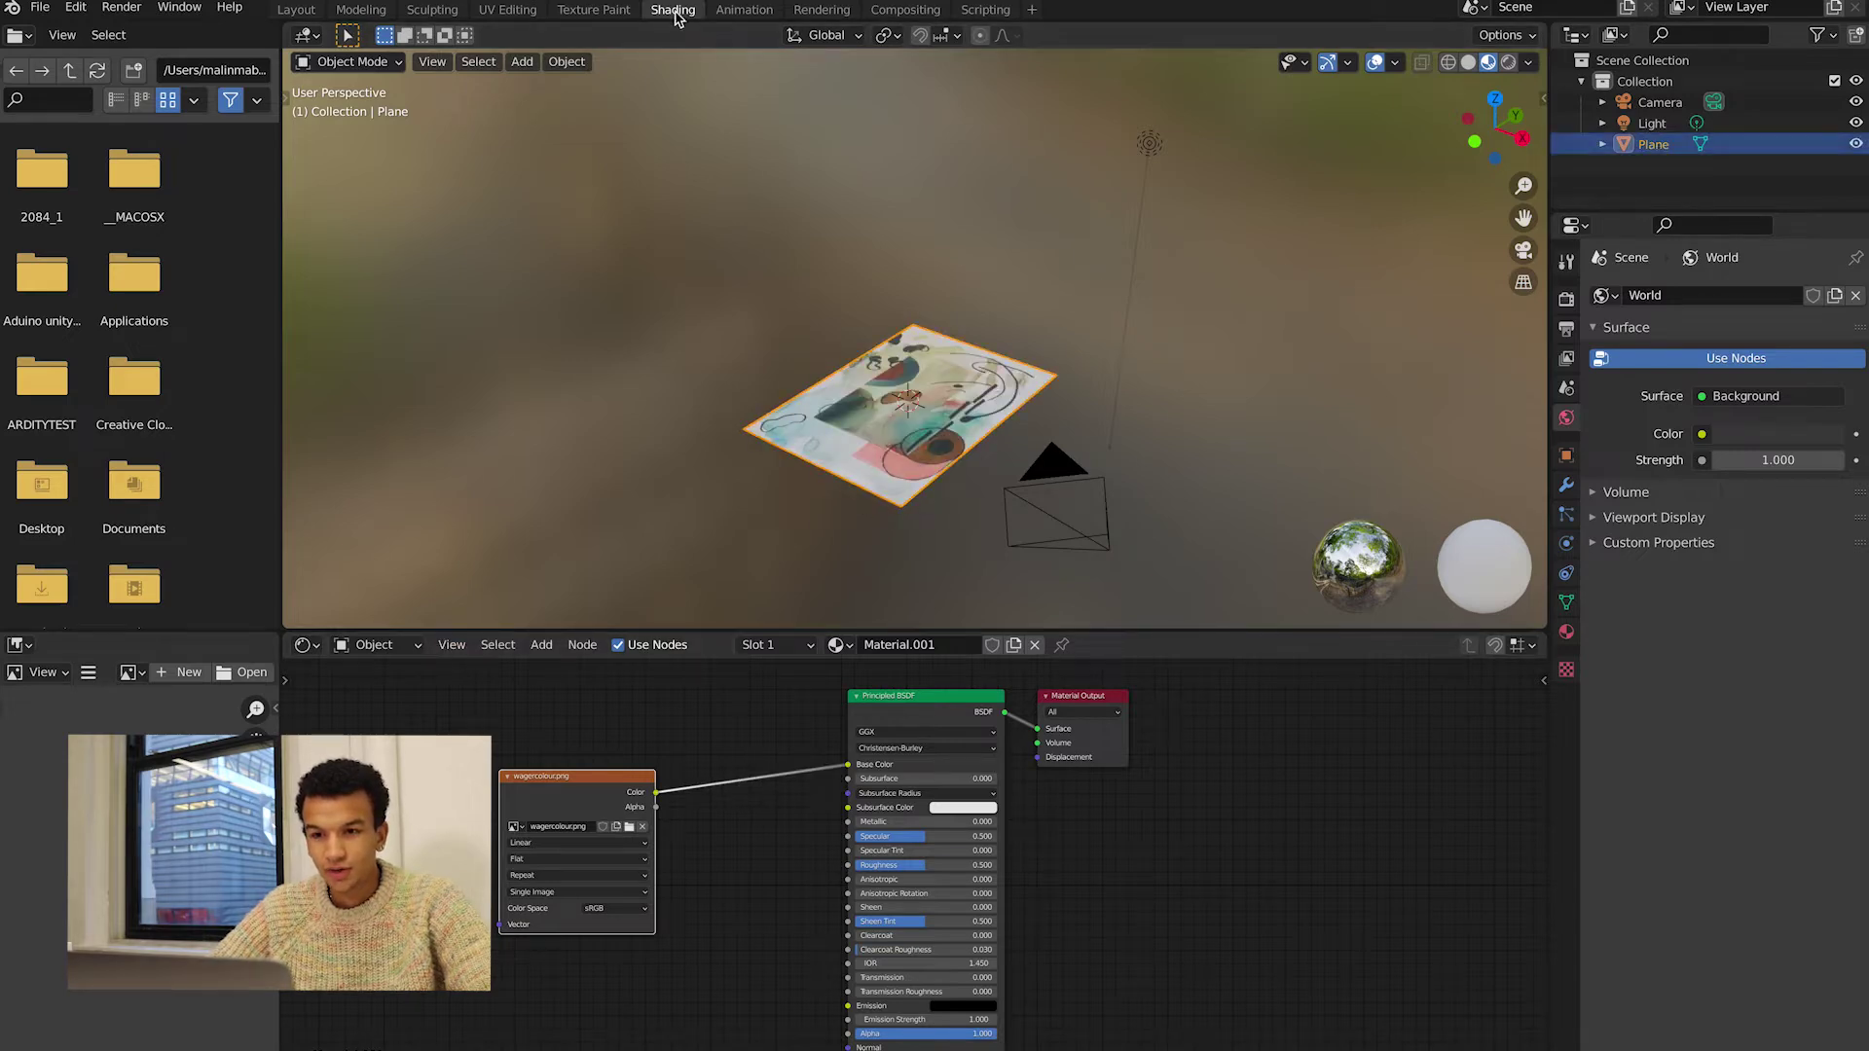
- In the UV Editing workspace, select all of the plane's faces and zoom out the UV editor
left_click(503, 11)
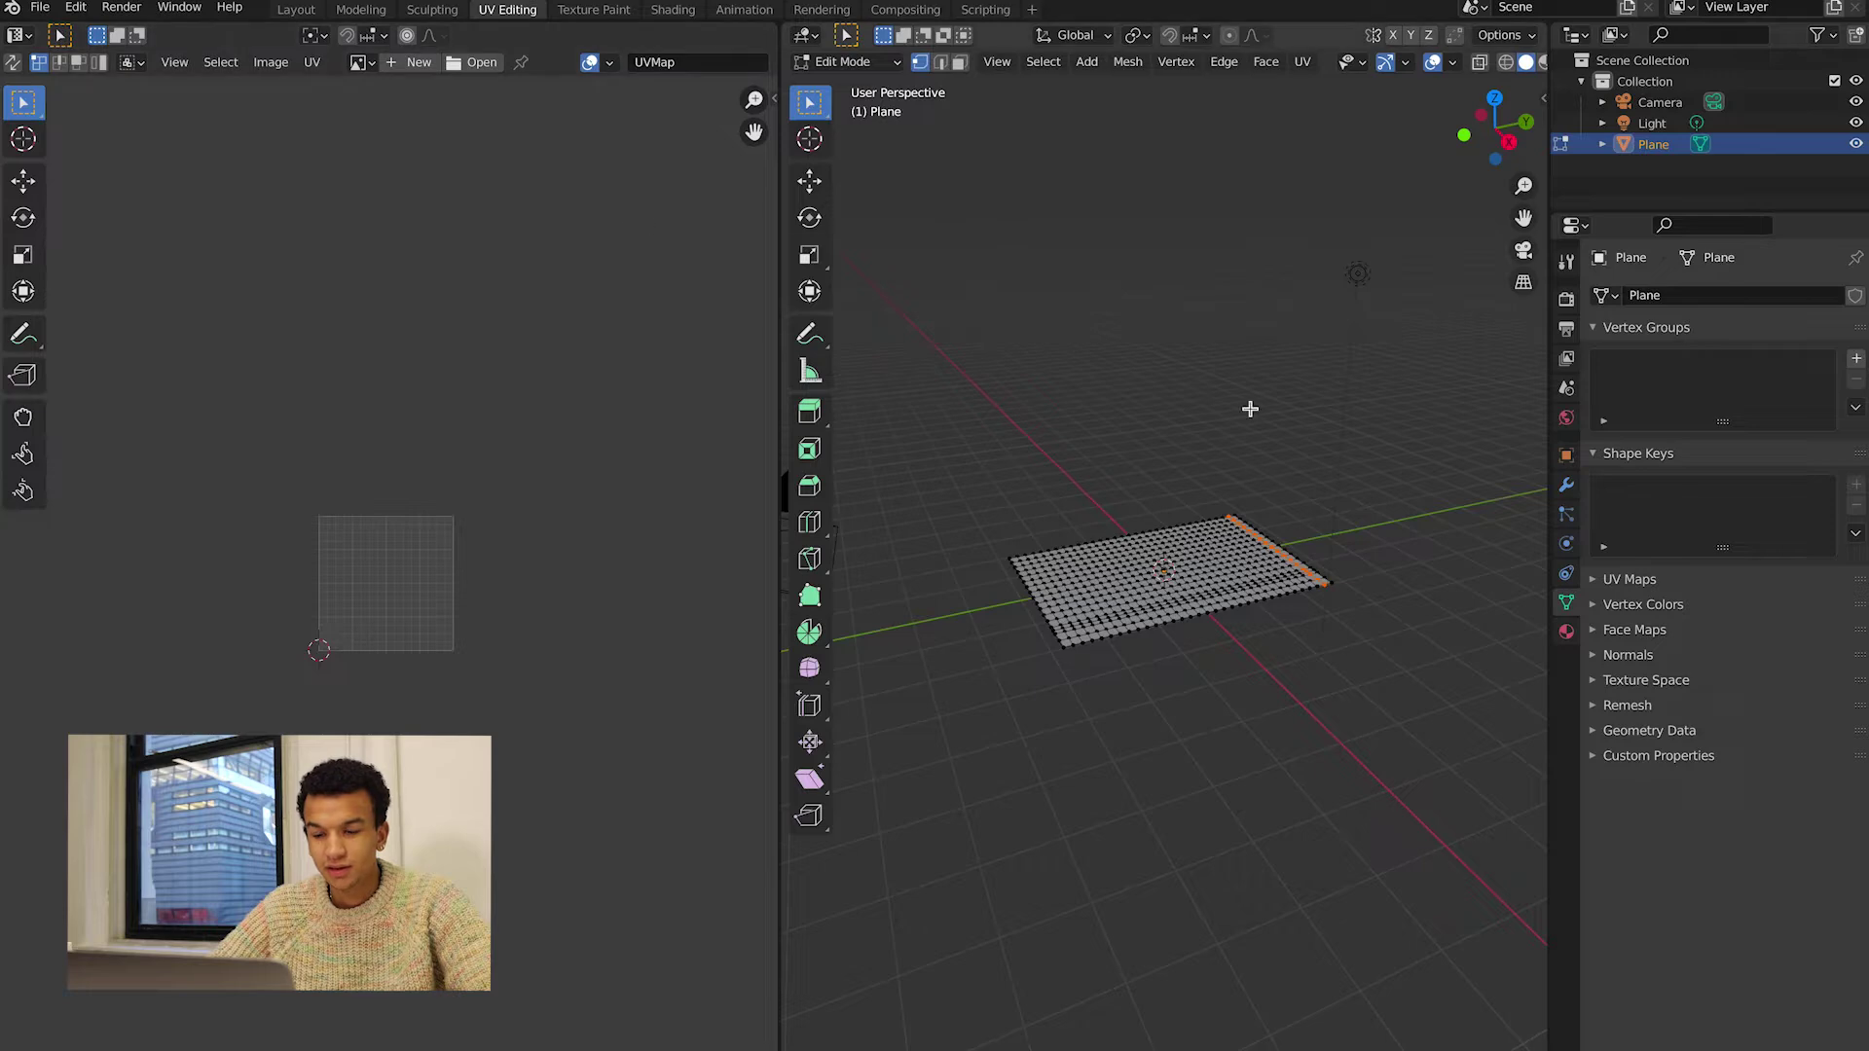
middle_click_drag(1247, 409, 1250, 409)
key("a")
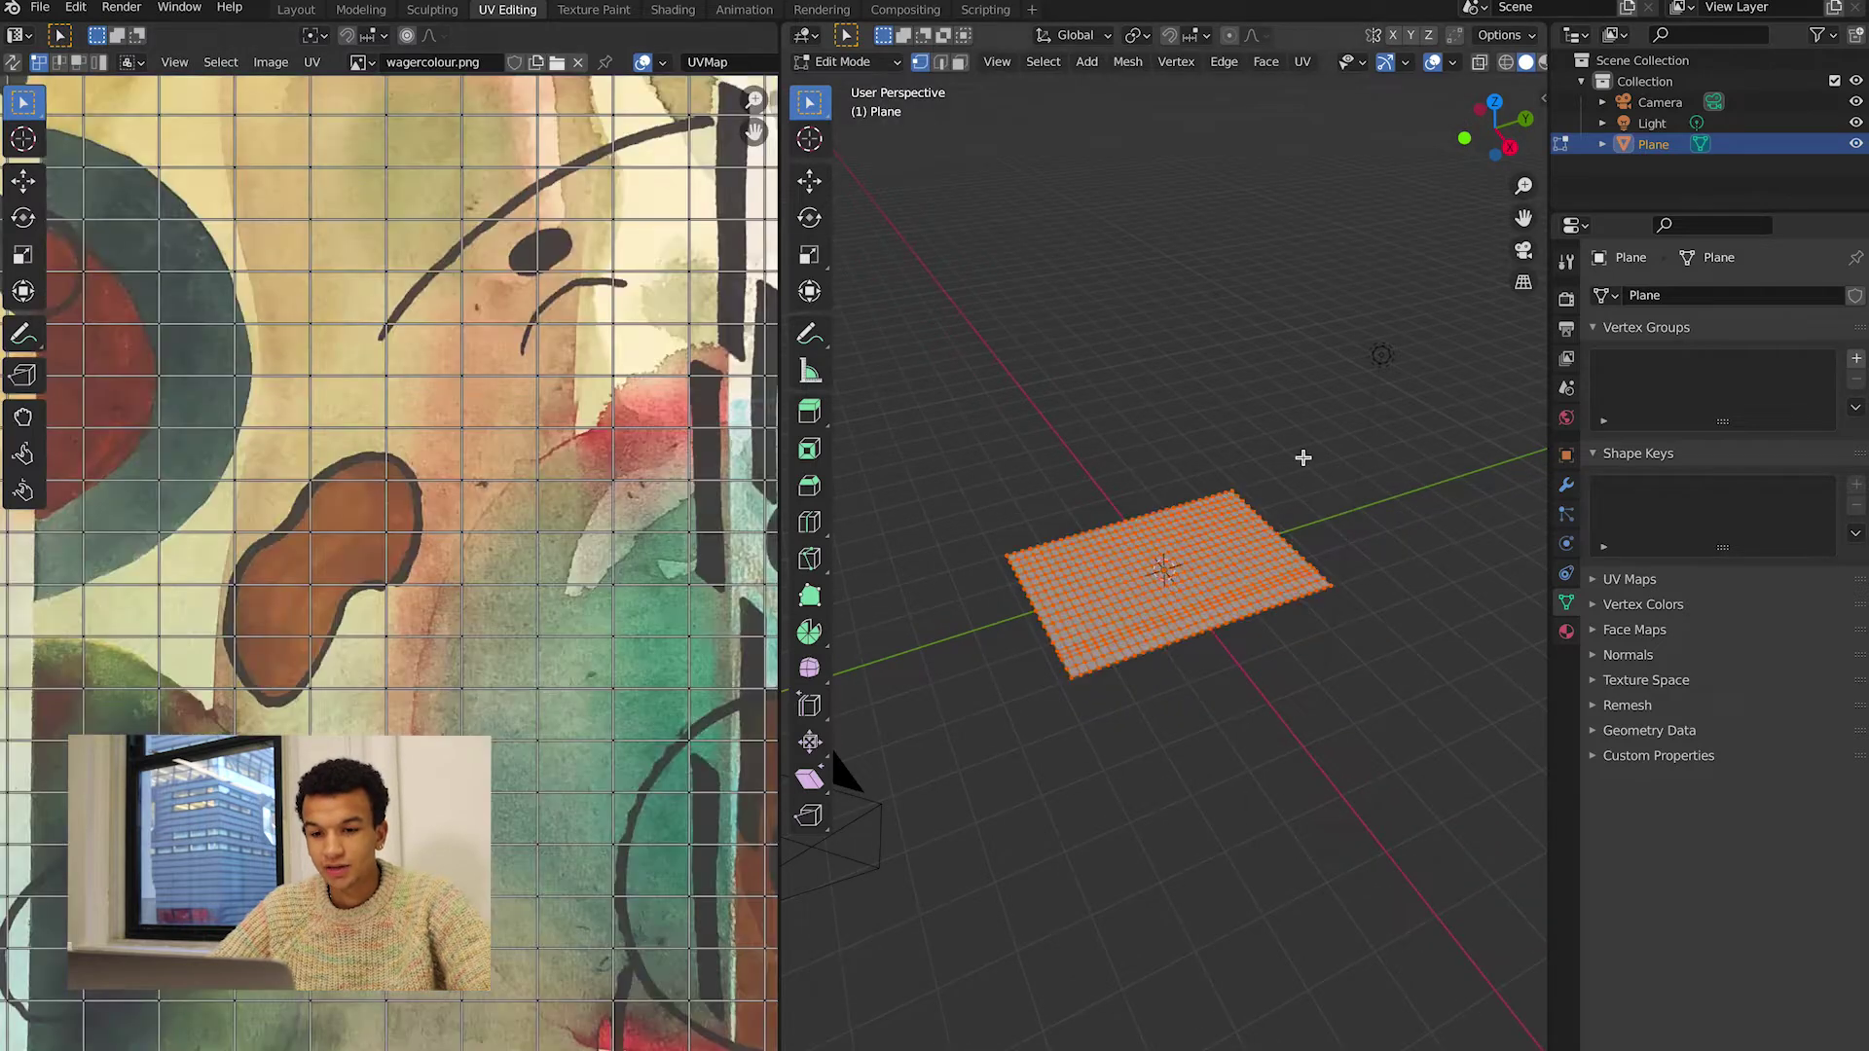
scroll(219, 607, "down", 5)
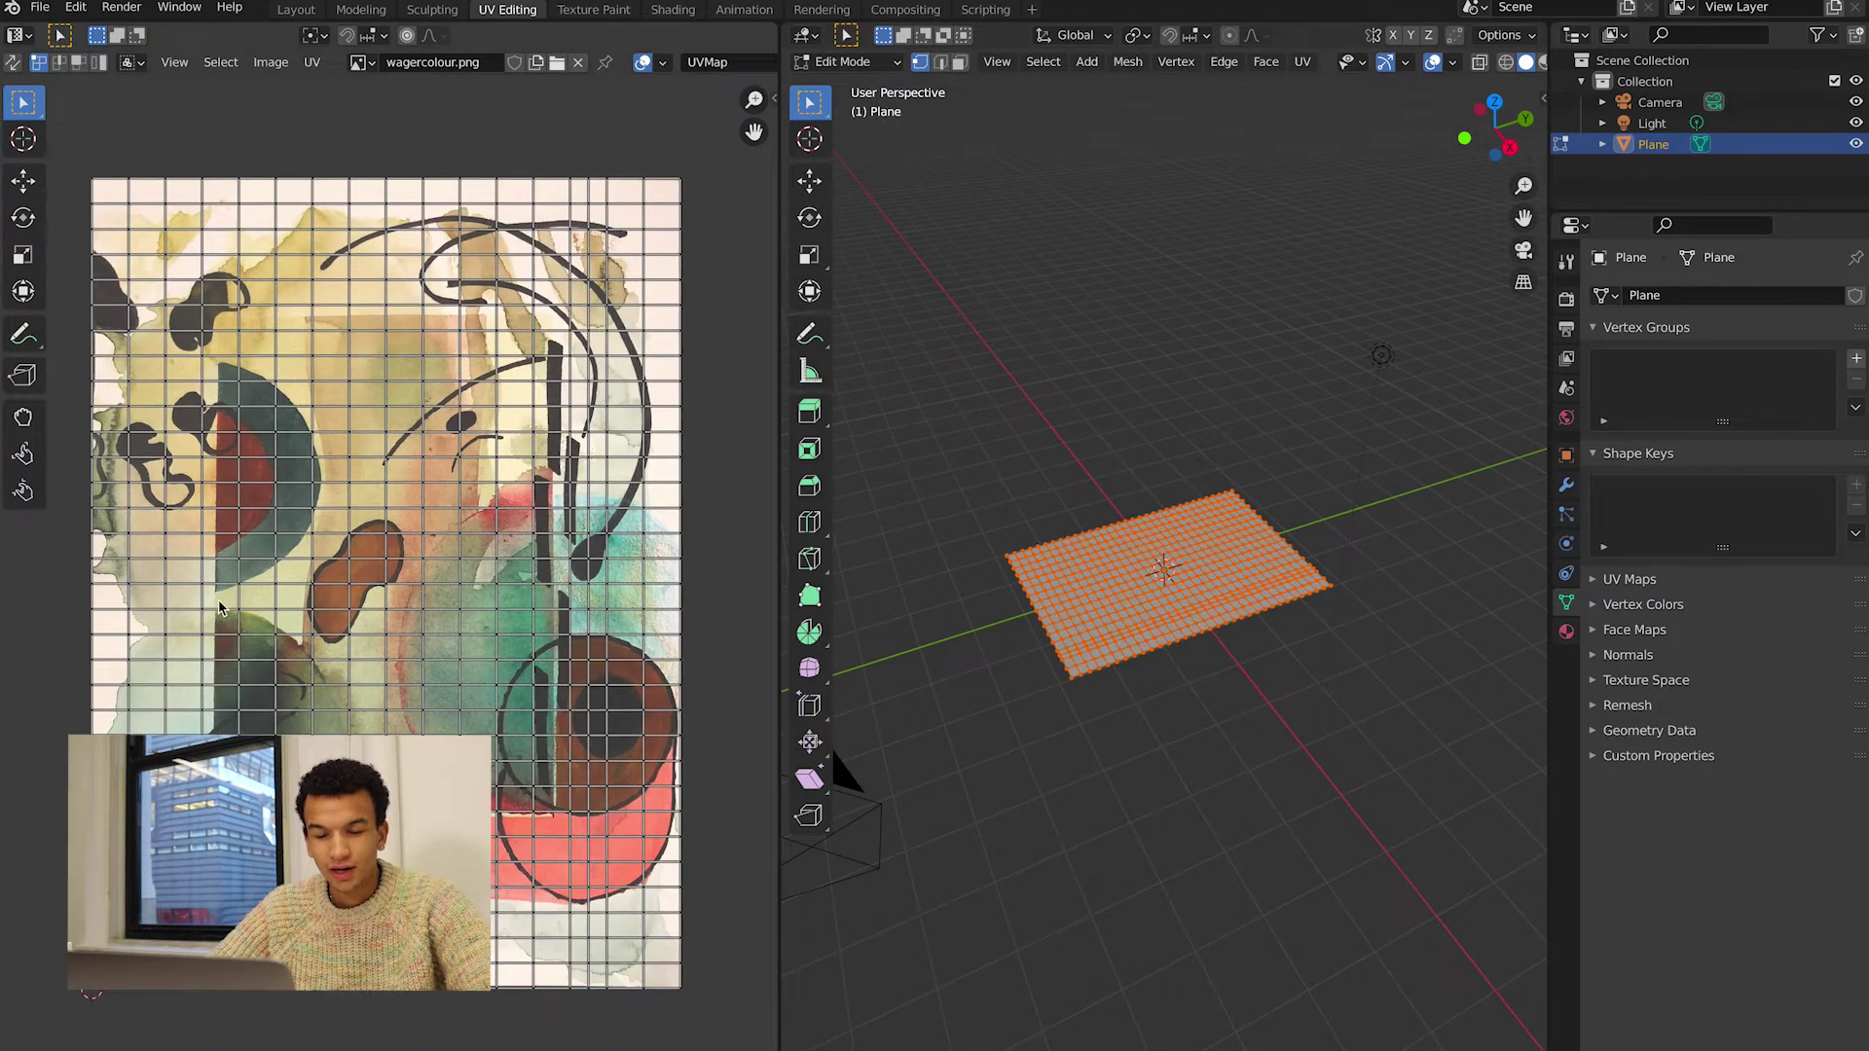
scroll(380, 510, "down", 1)
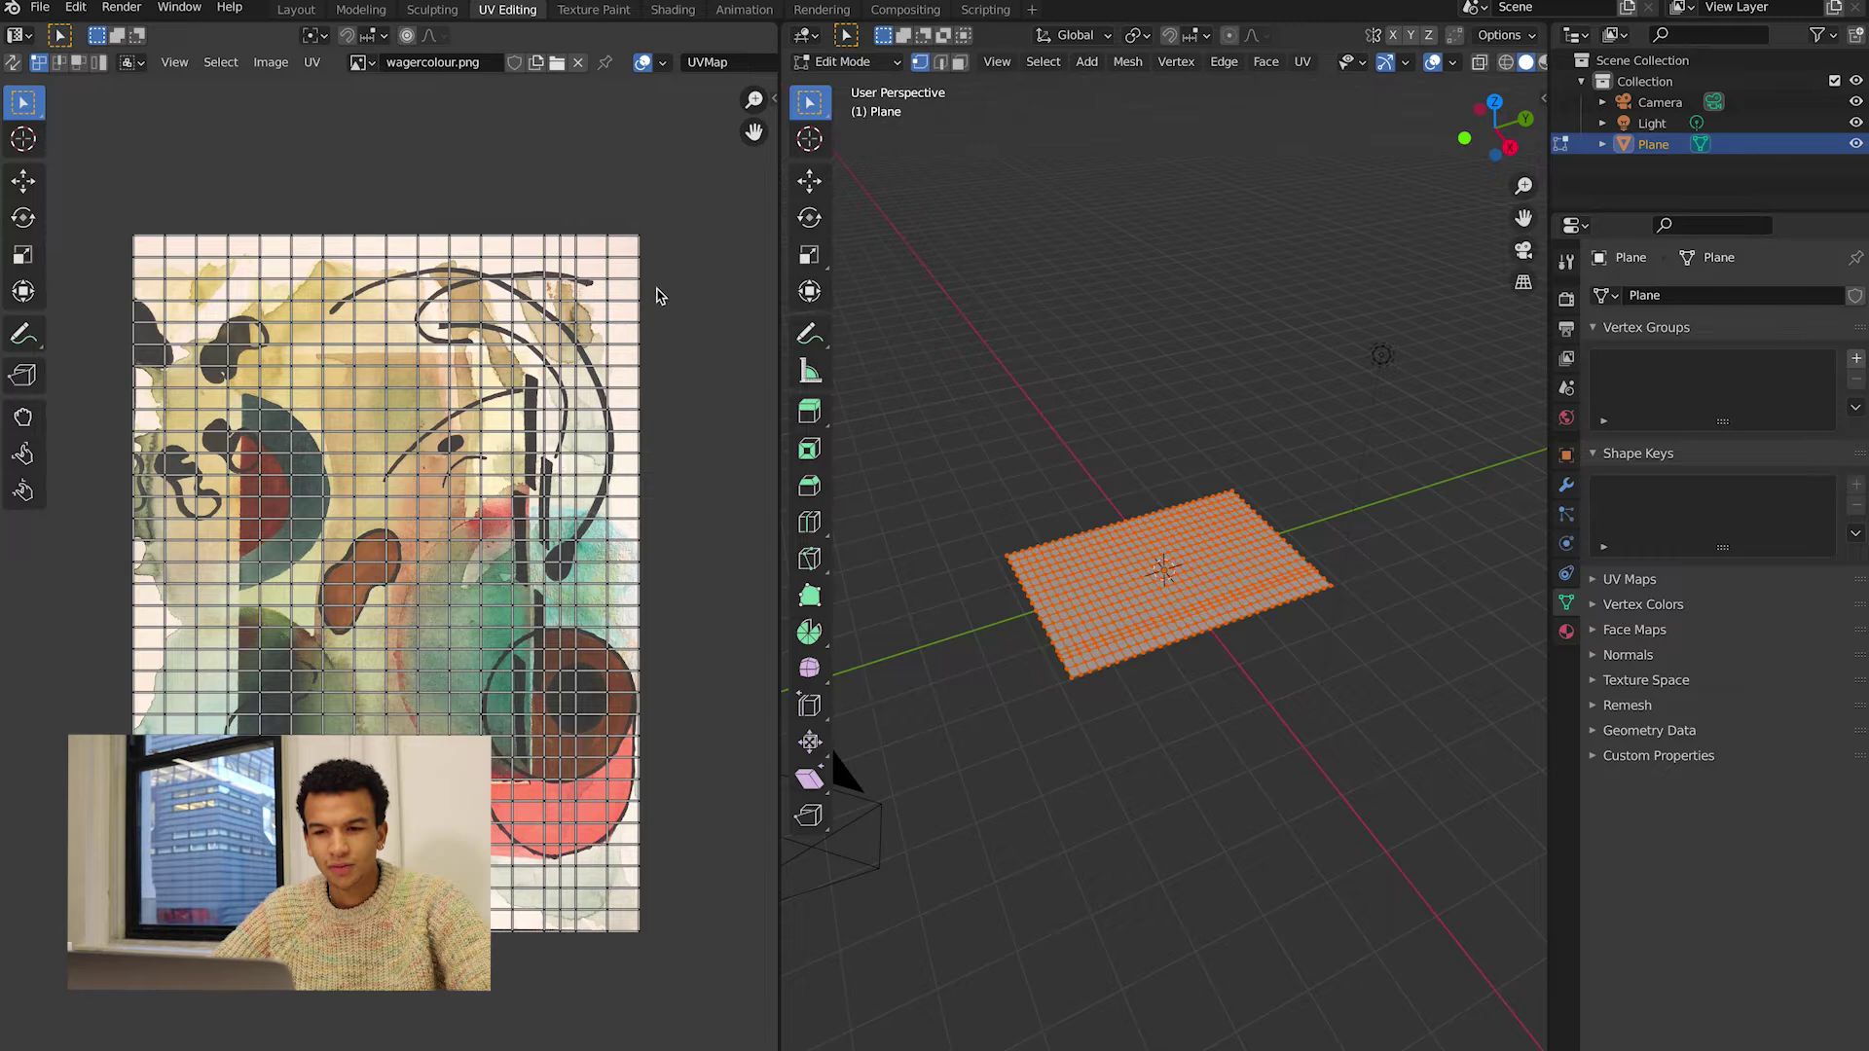
- Select all UVs, then move and scale the grid to cover the wagercolour.png image
left_click_drag(523, 421, 359, 664)
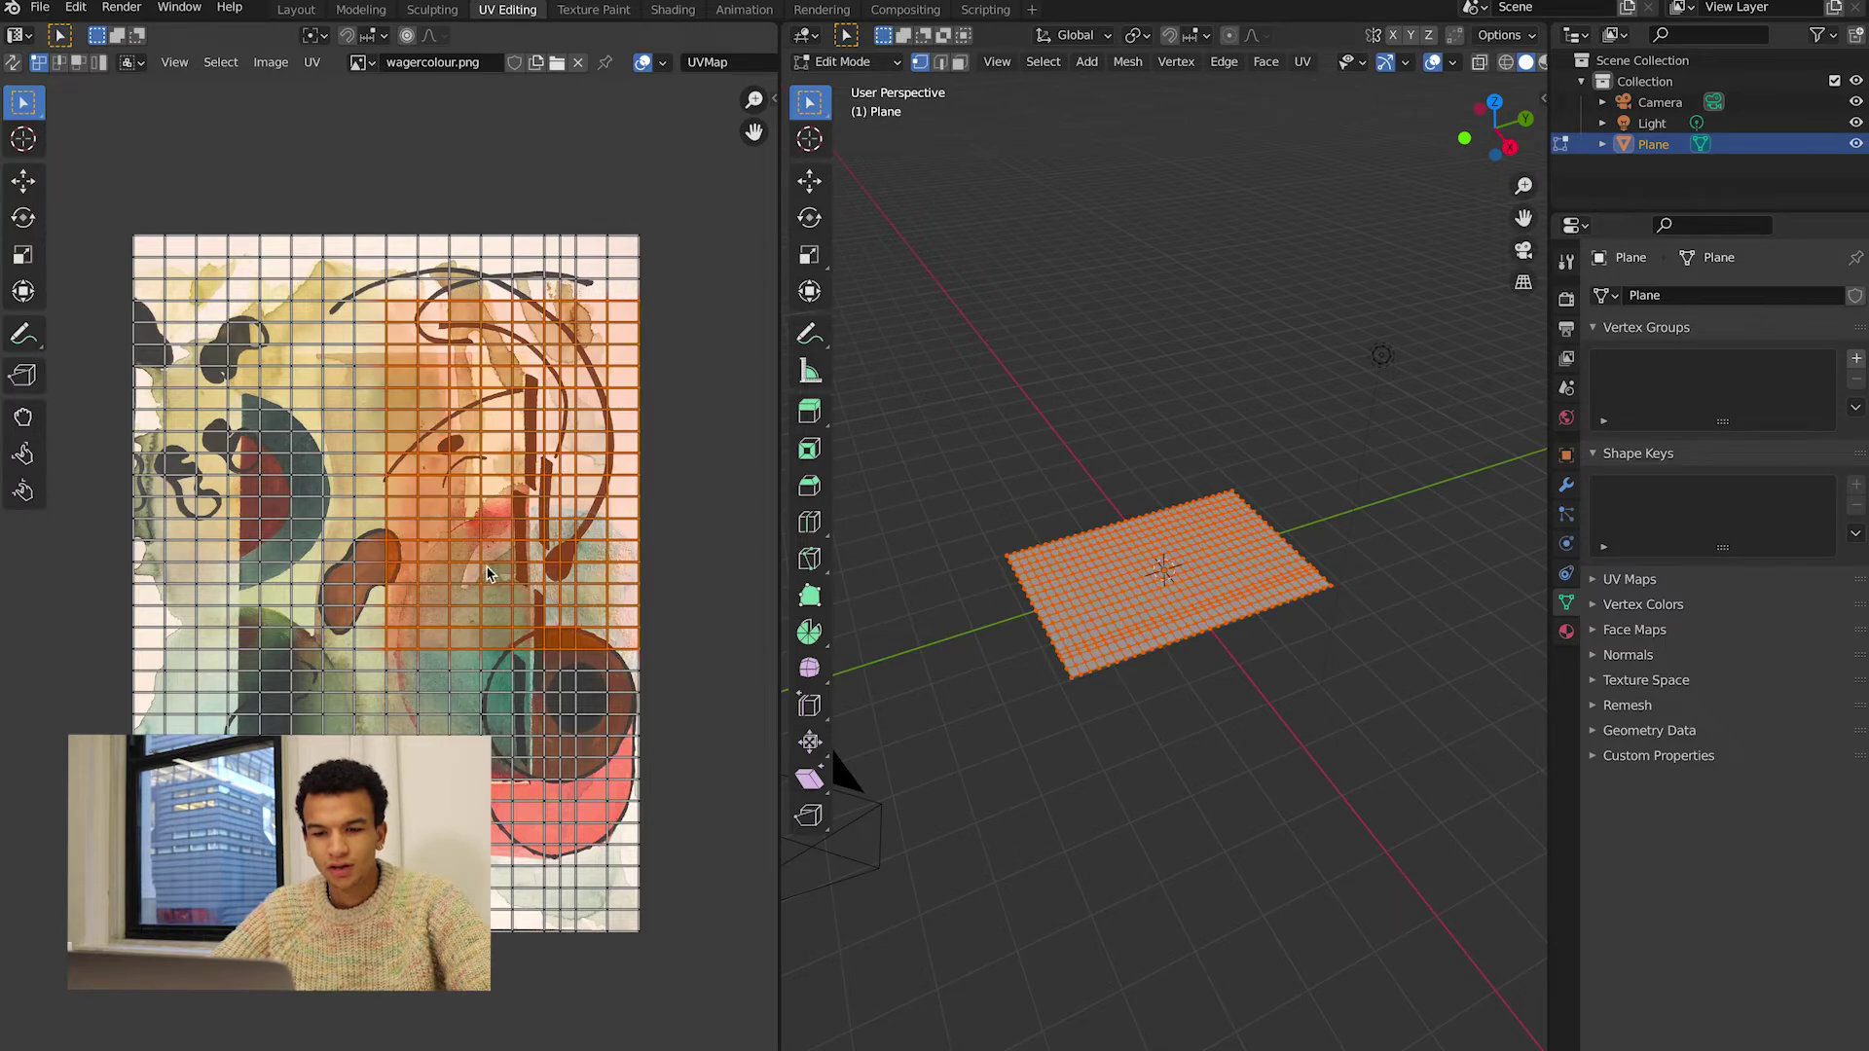
key("alt+a")
key("a")
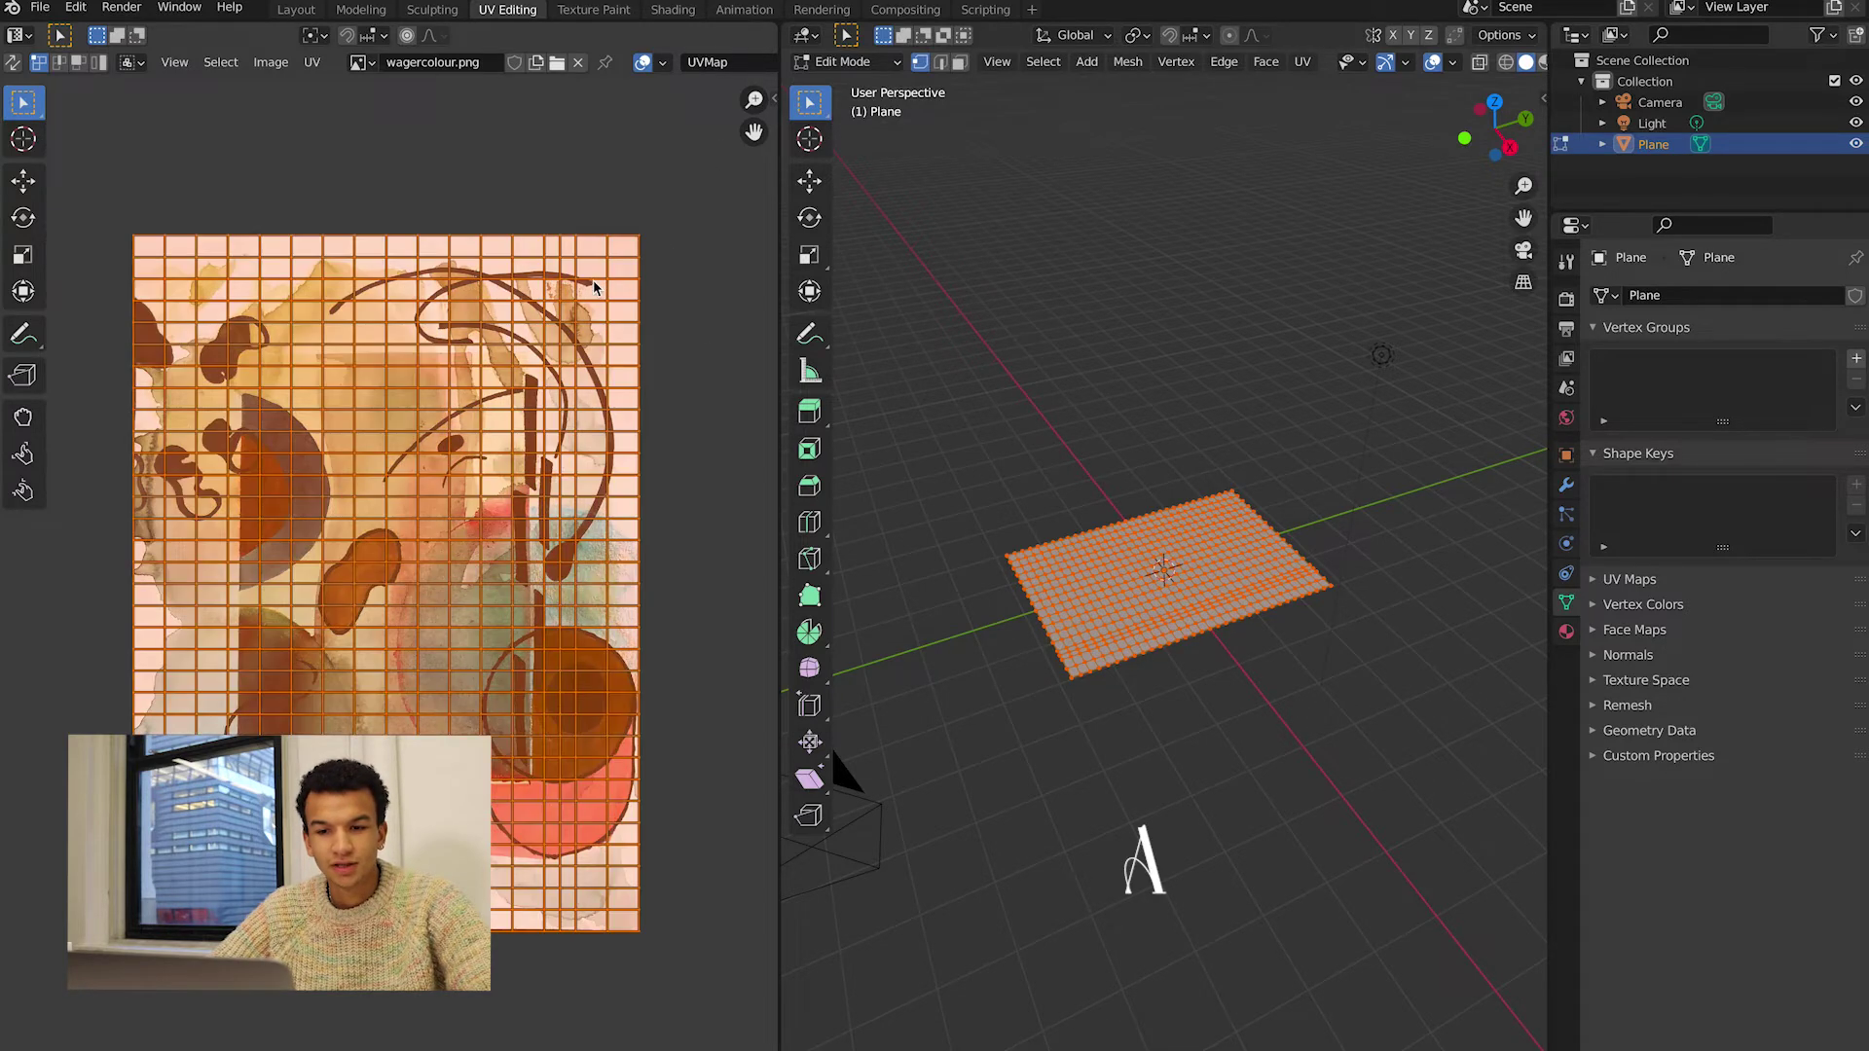
left_click_drag(465, 387, 590, 400)
left_click_drag(717, 194, 21, 1046)
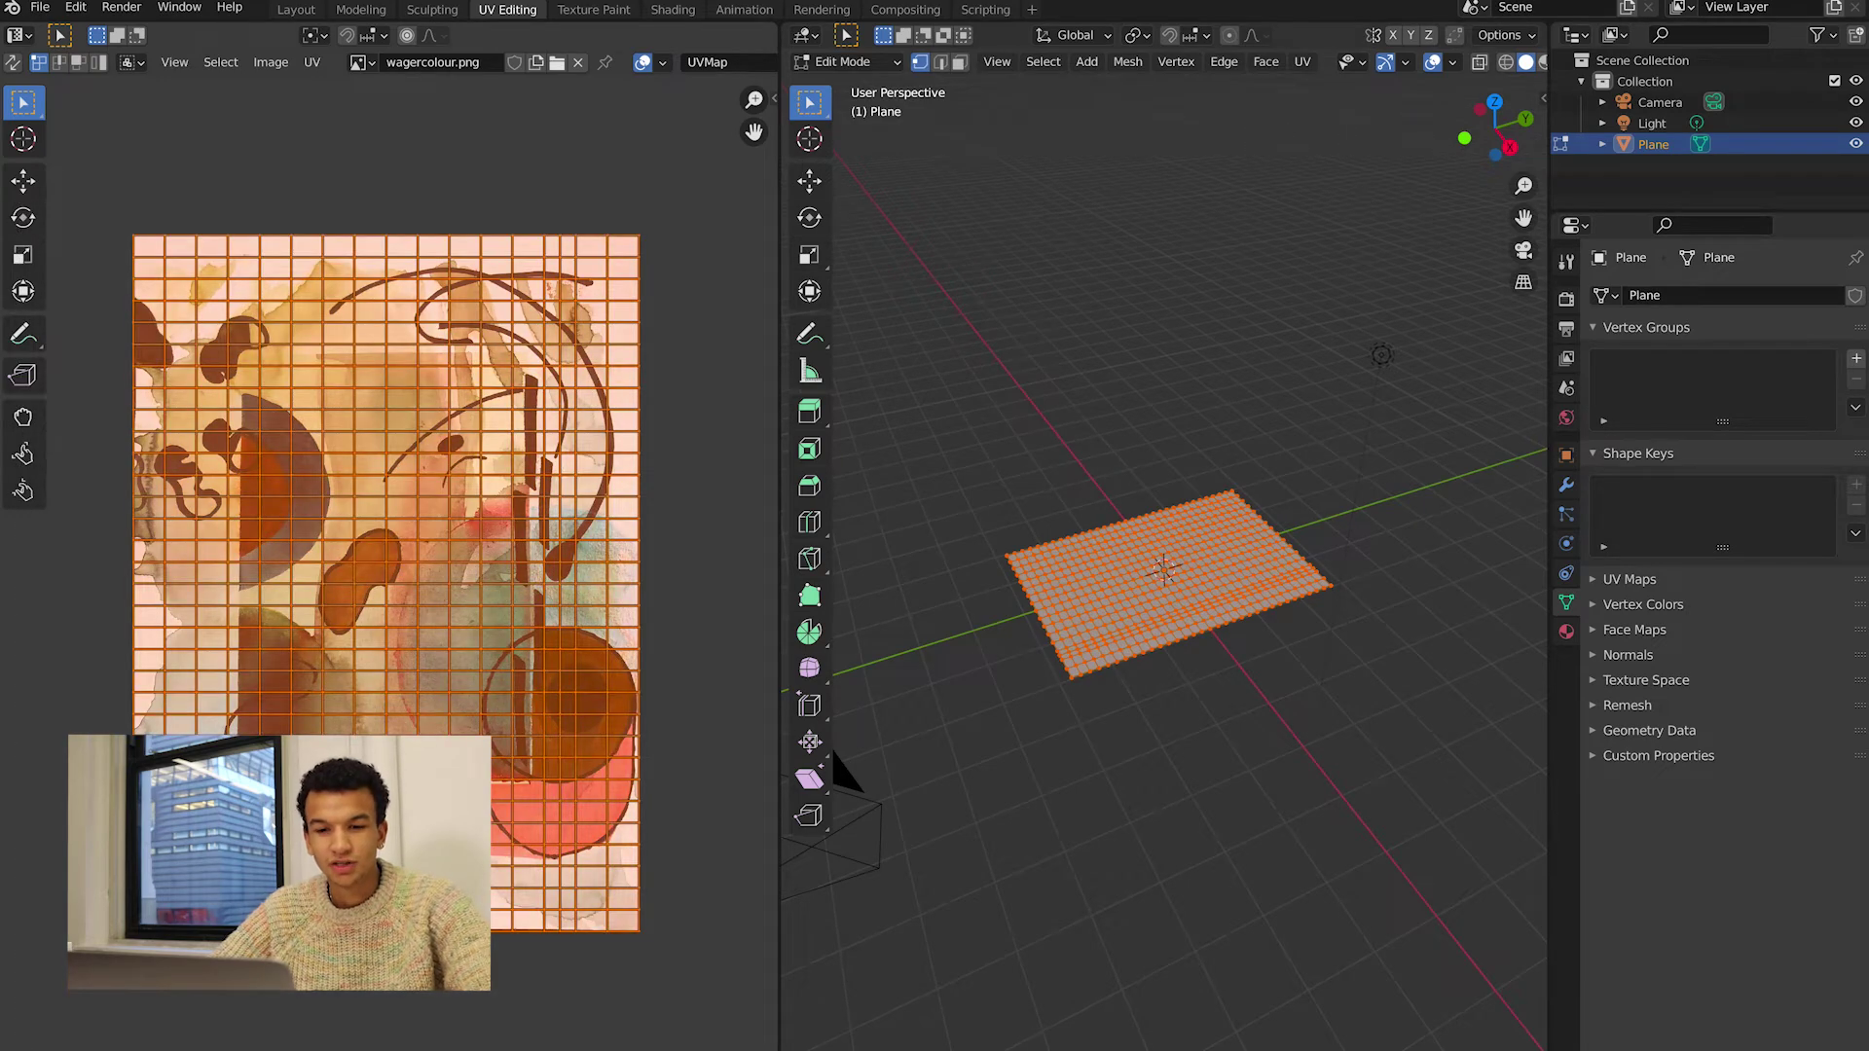
key("g")
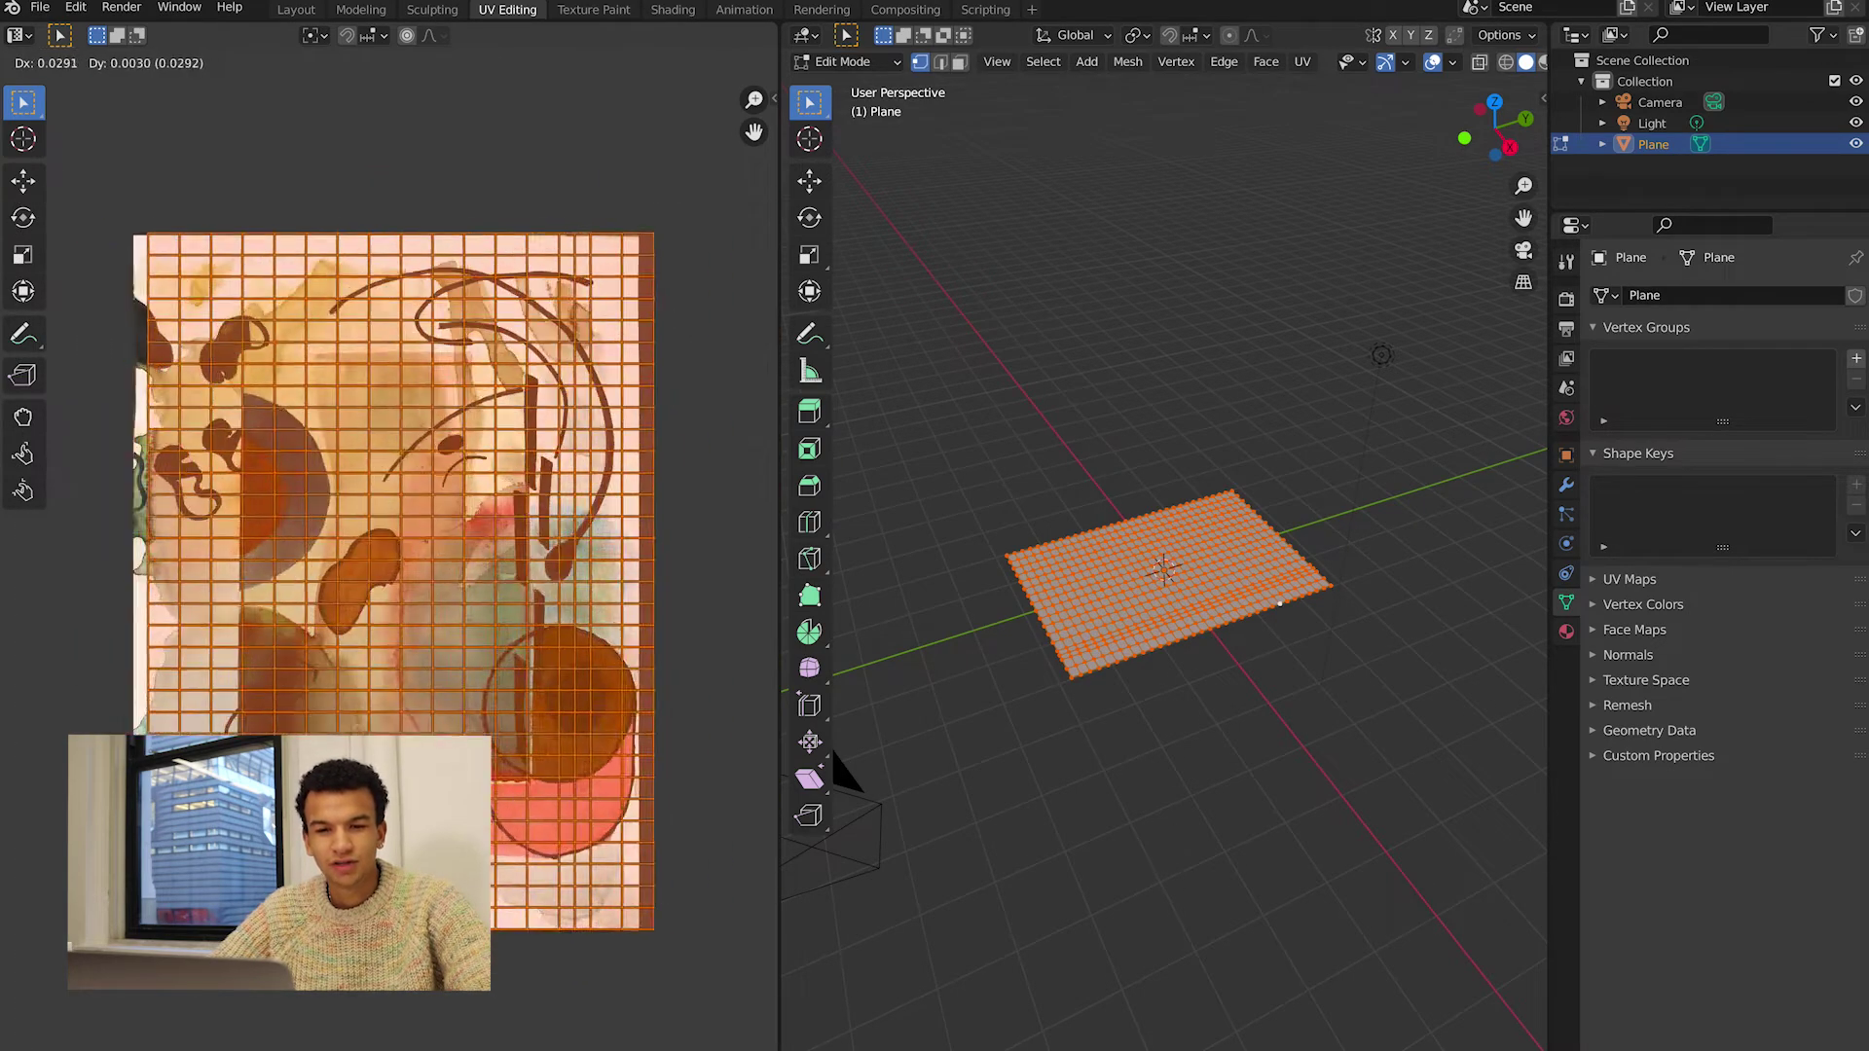
key("Return")
key("s")
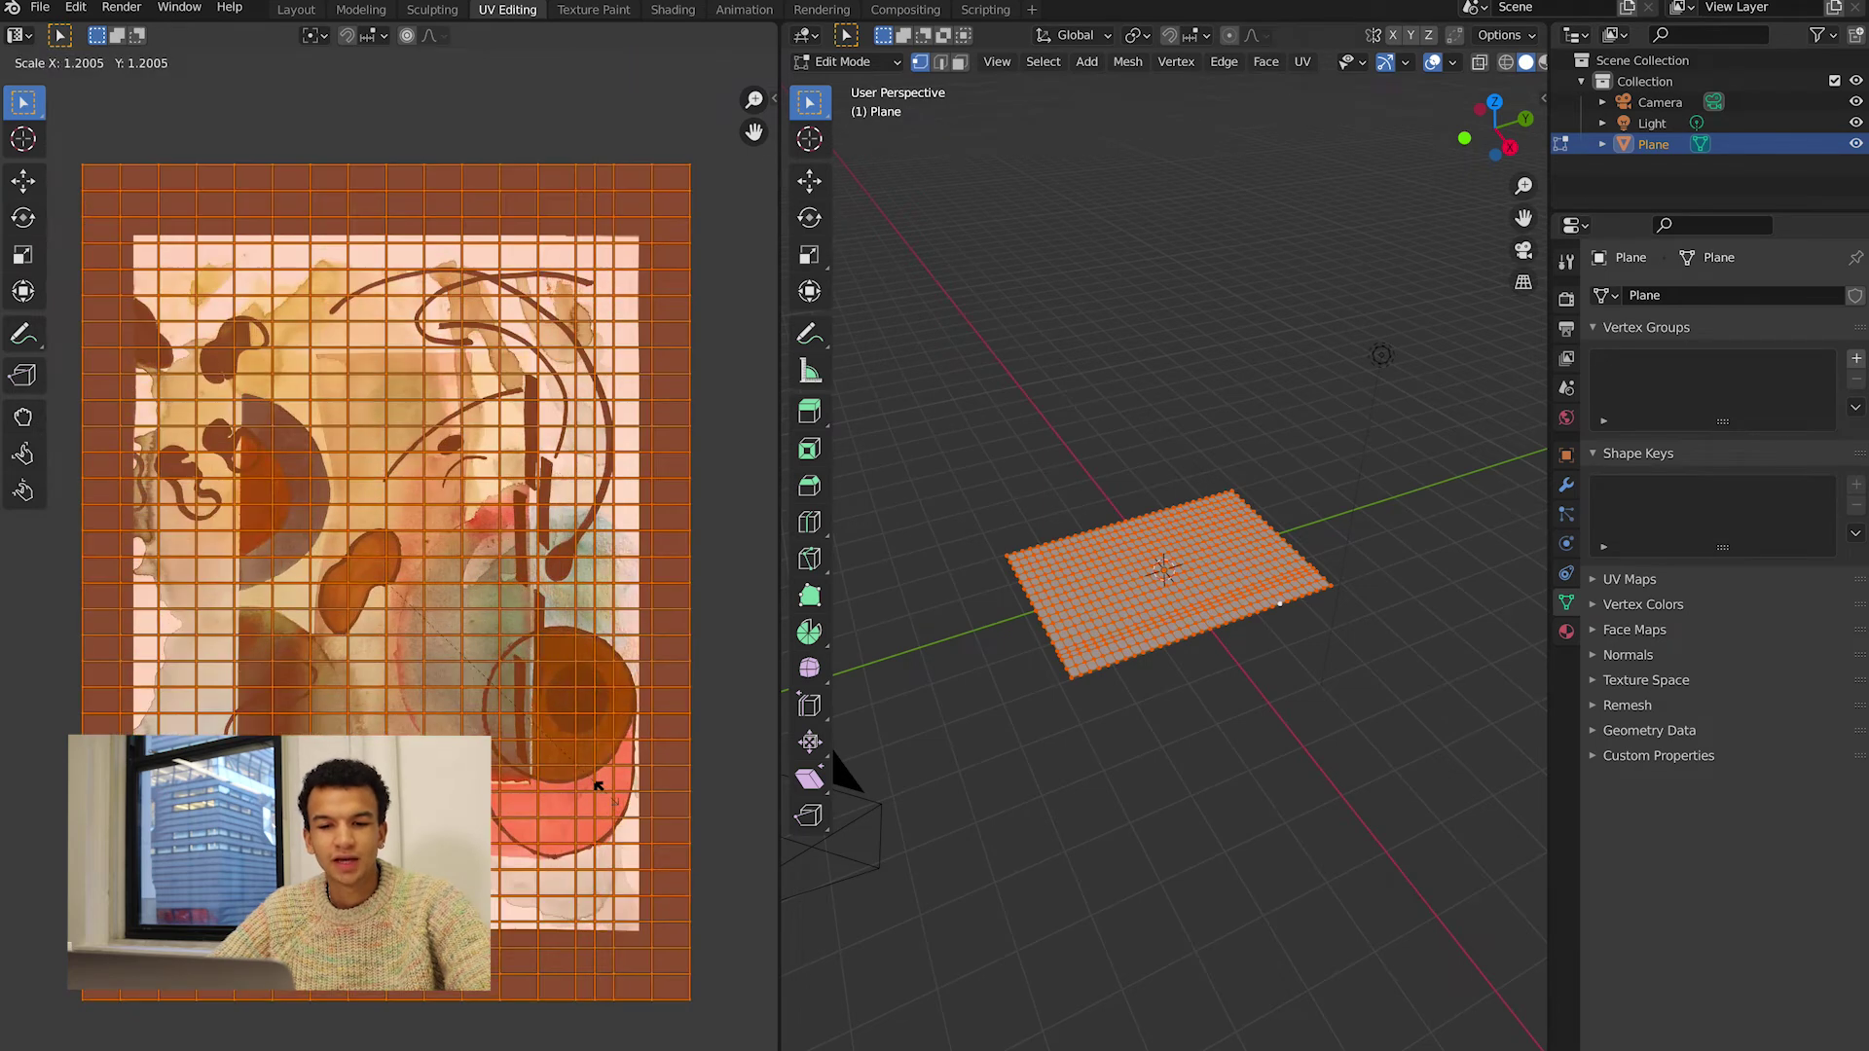
left_click(545, 803)
key("ctrl+z")
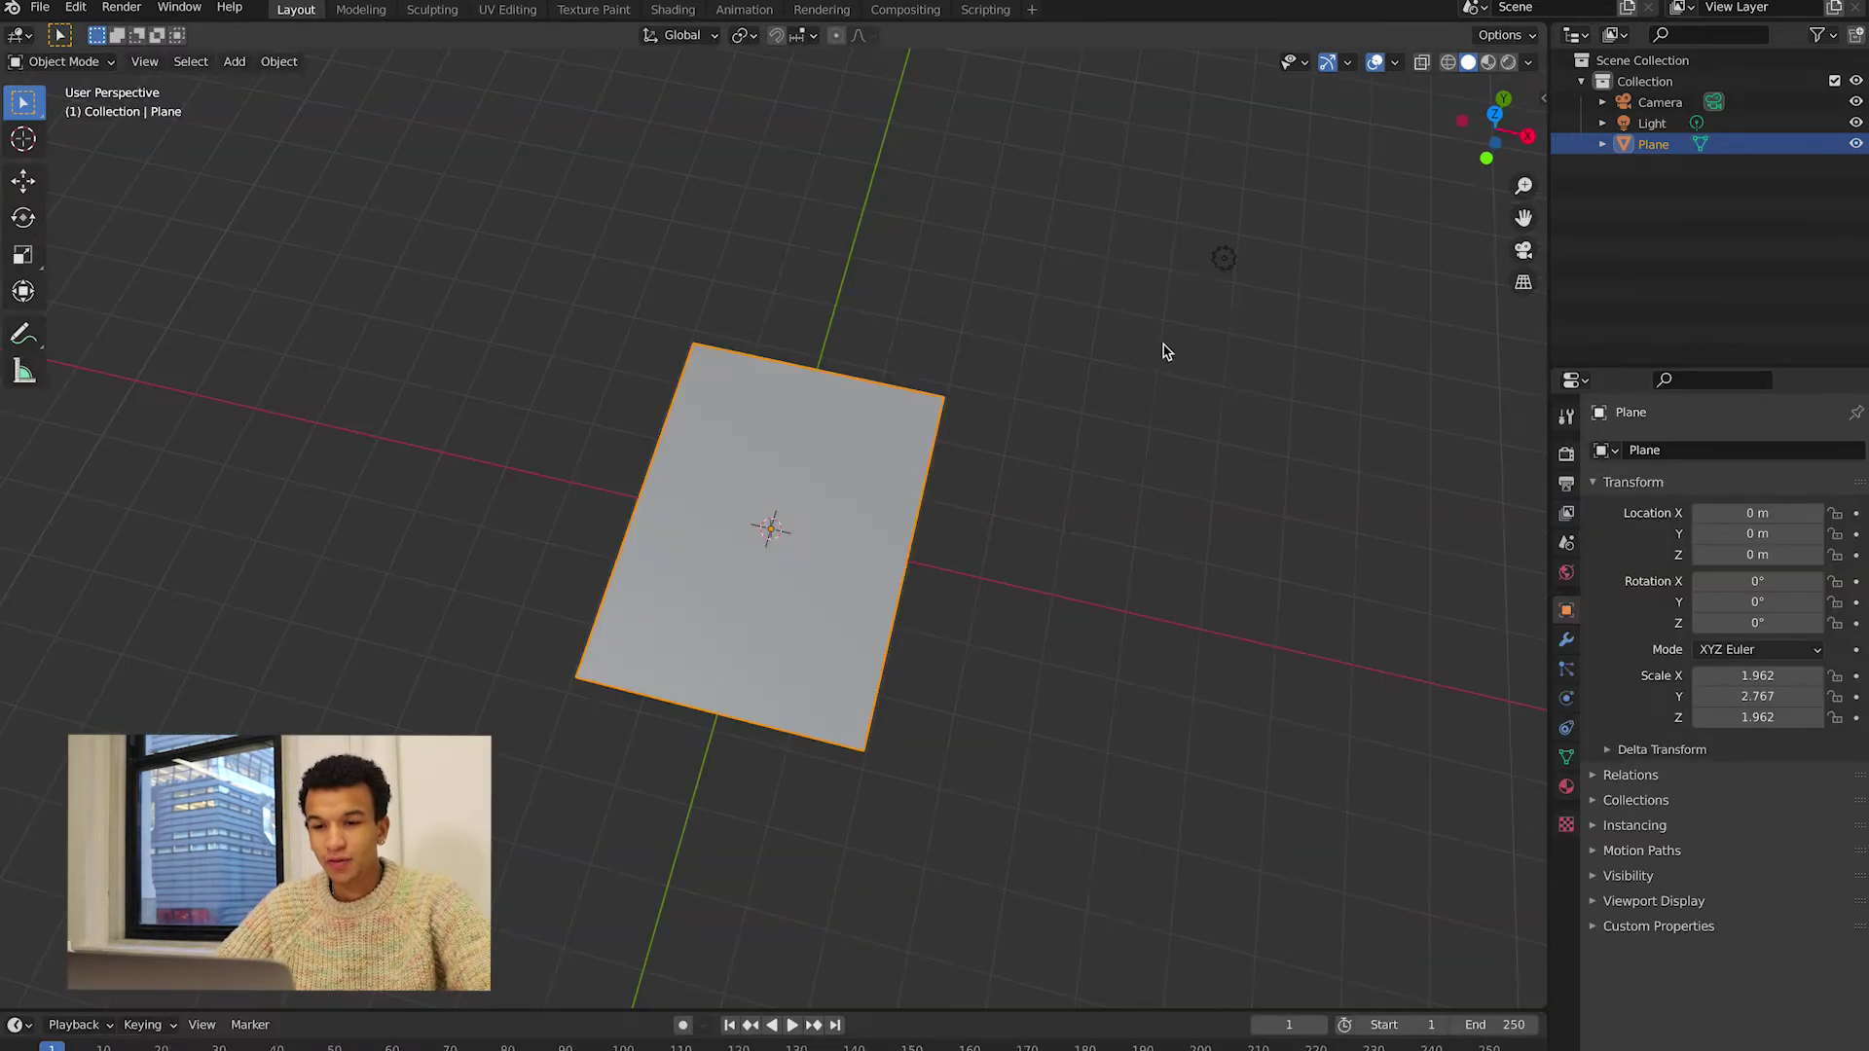
- Add a UV sphere at the plane's centre
left_click(1148, 348)
scroll(1026, 294, "down", 5)
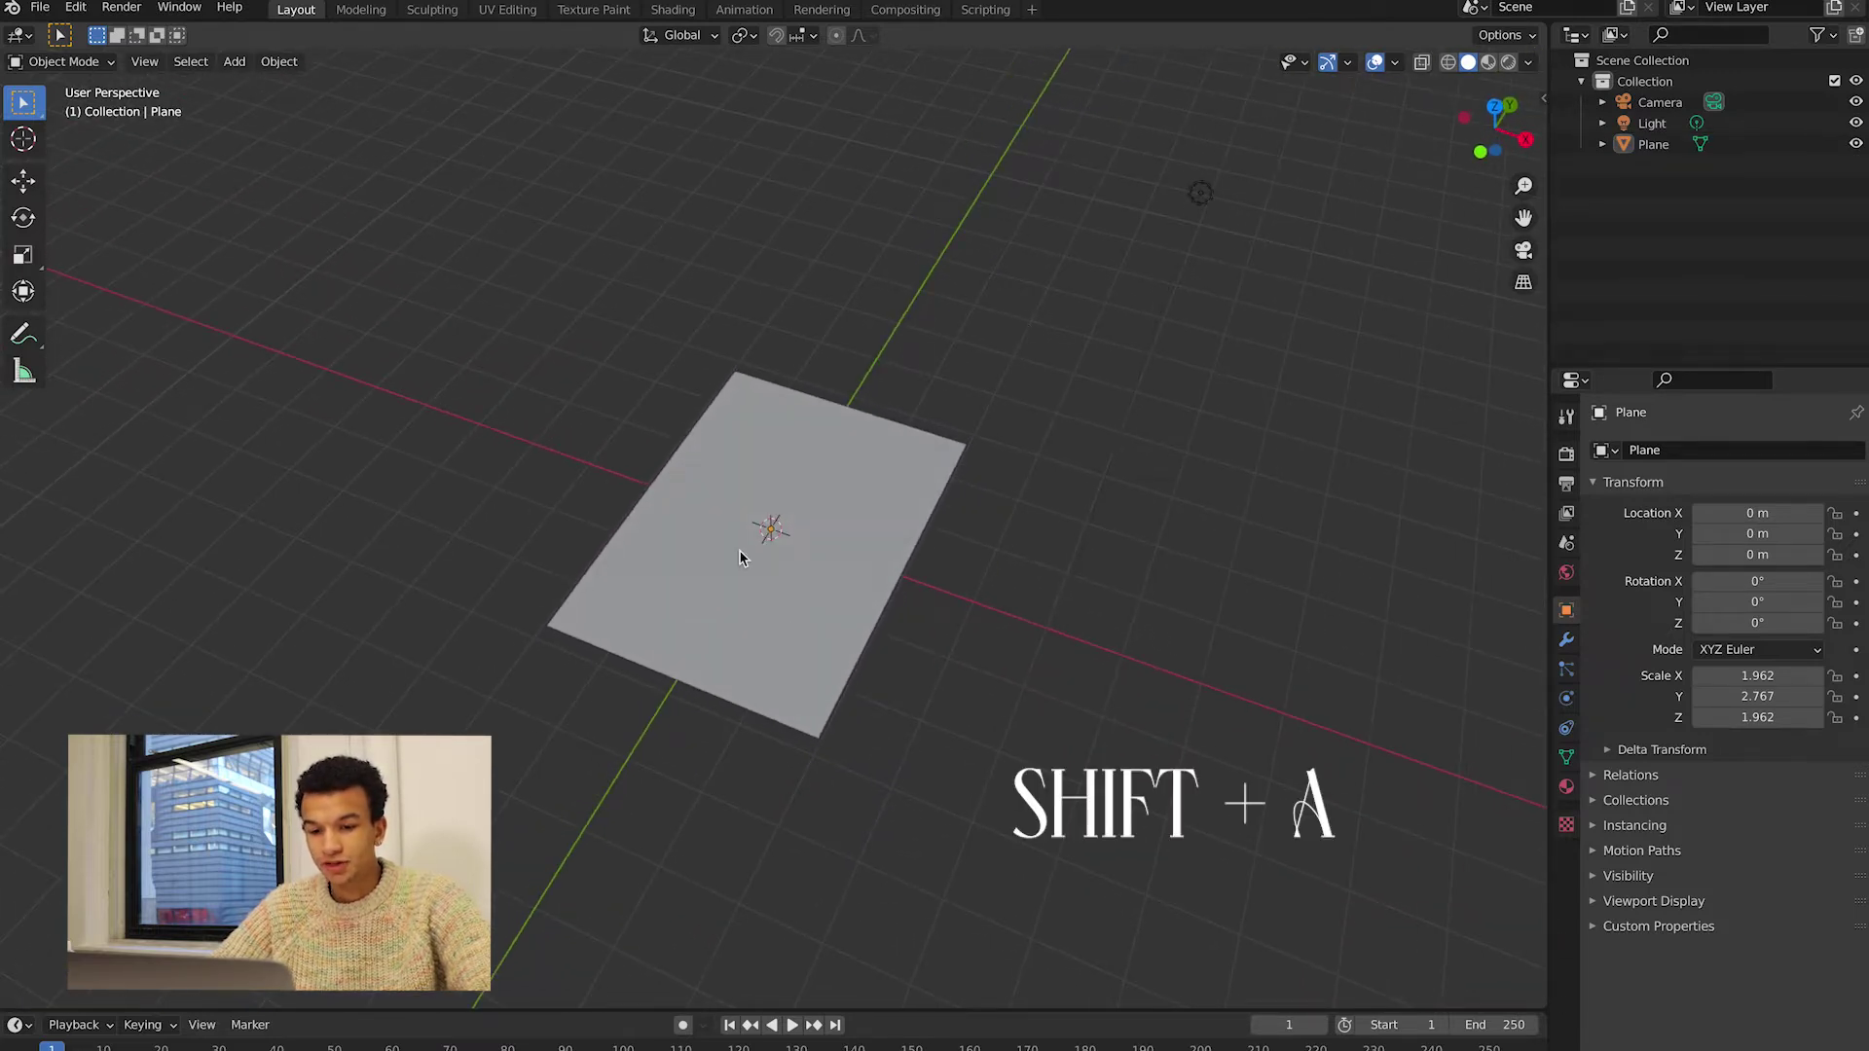
key("shift+a")
mouse_move(723, 559)
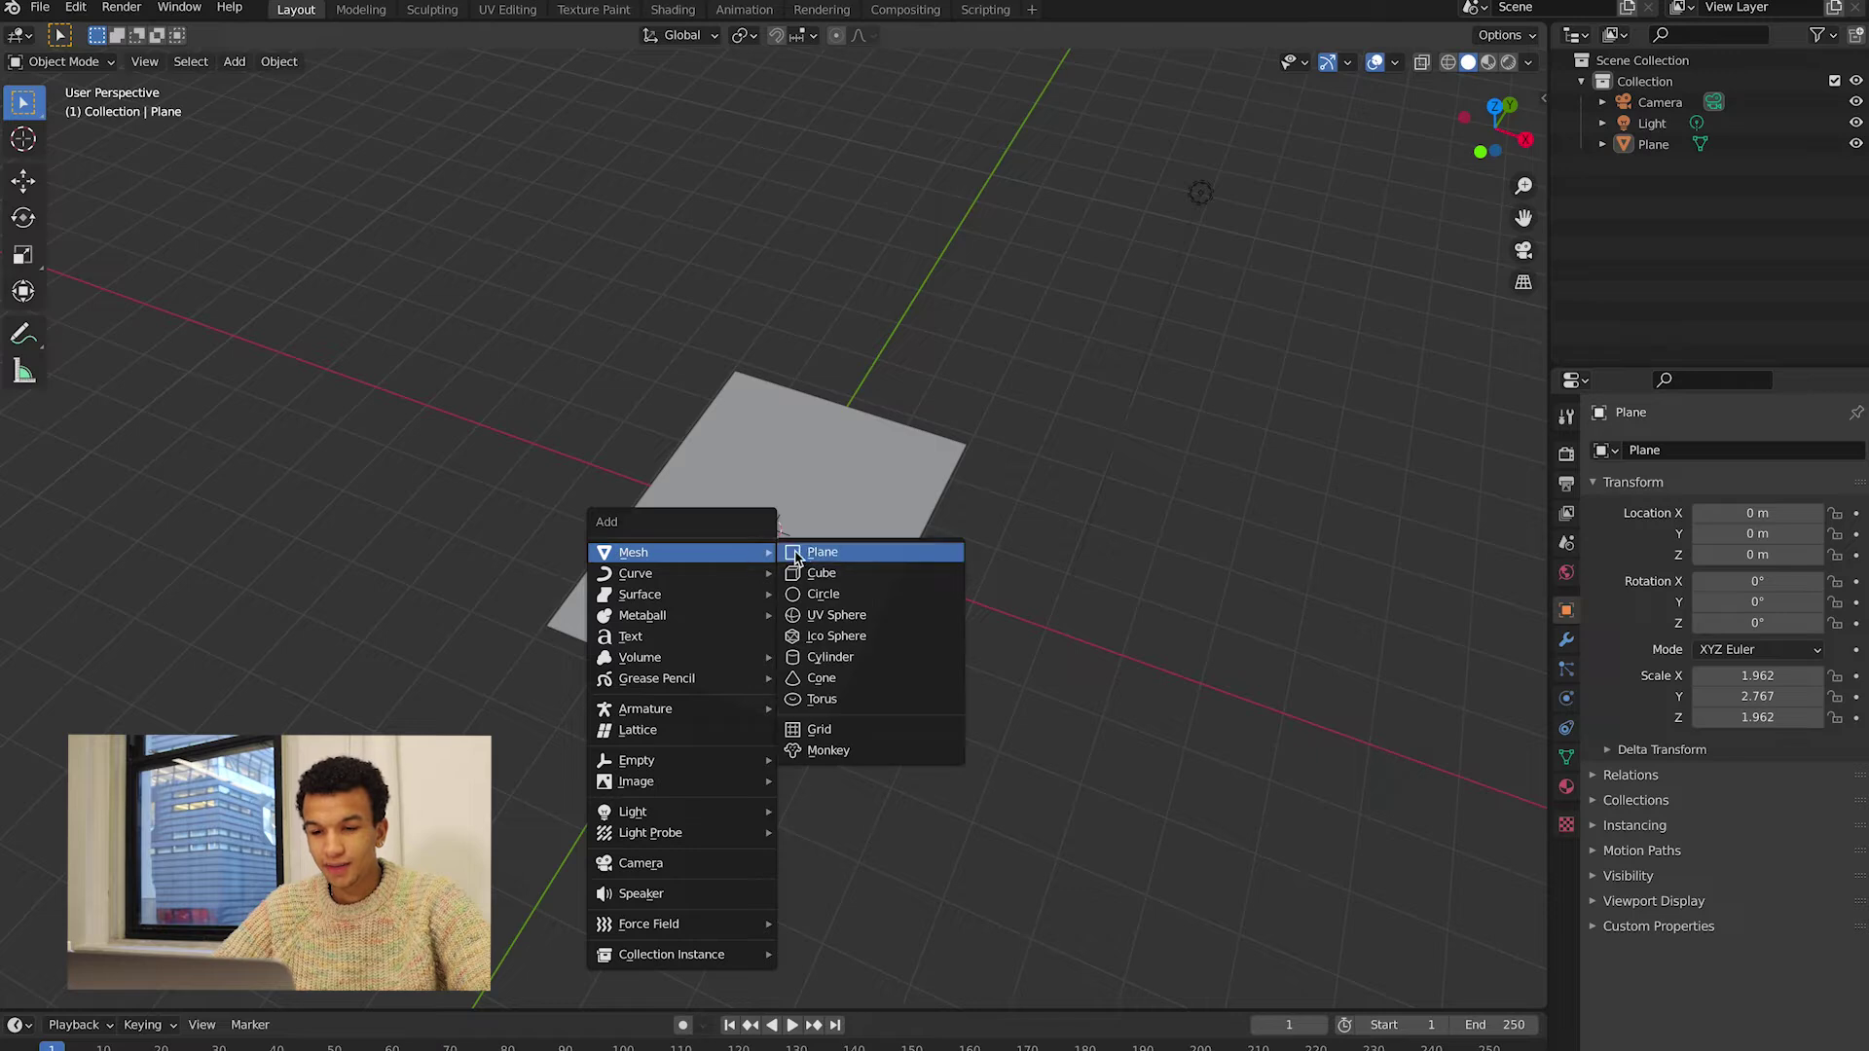
left_click(851, 618)
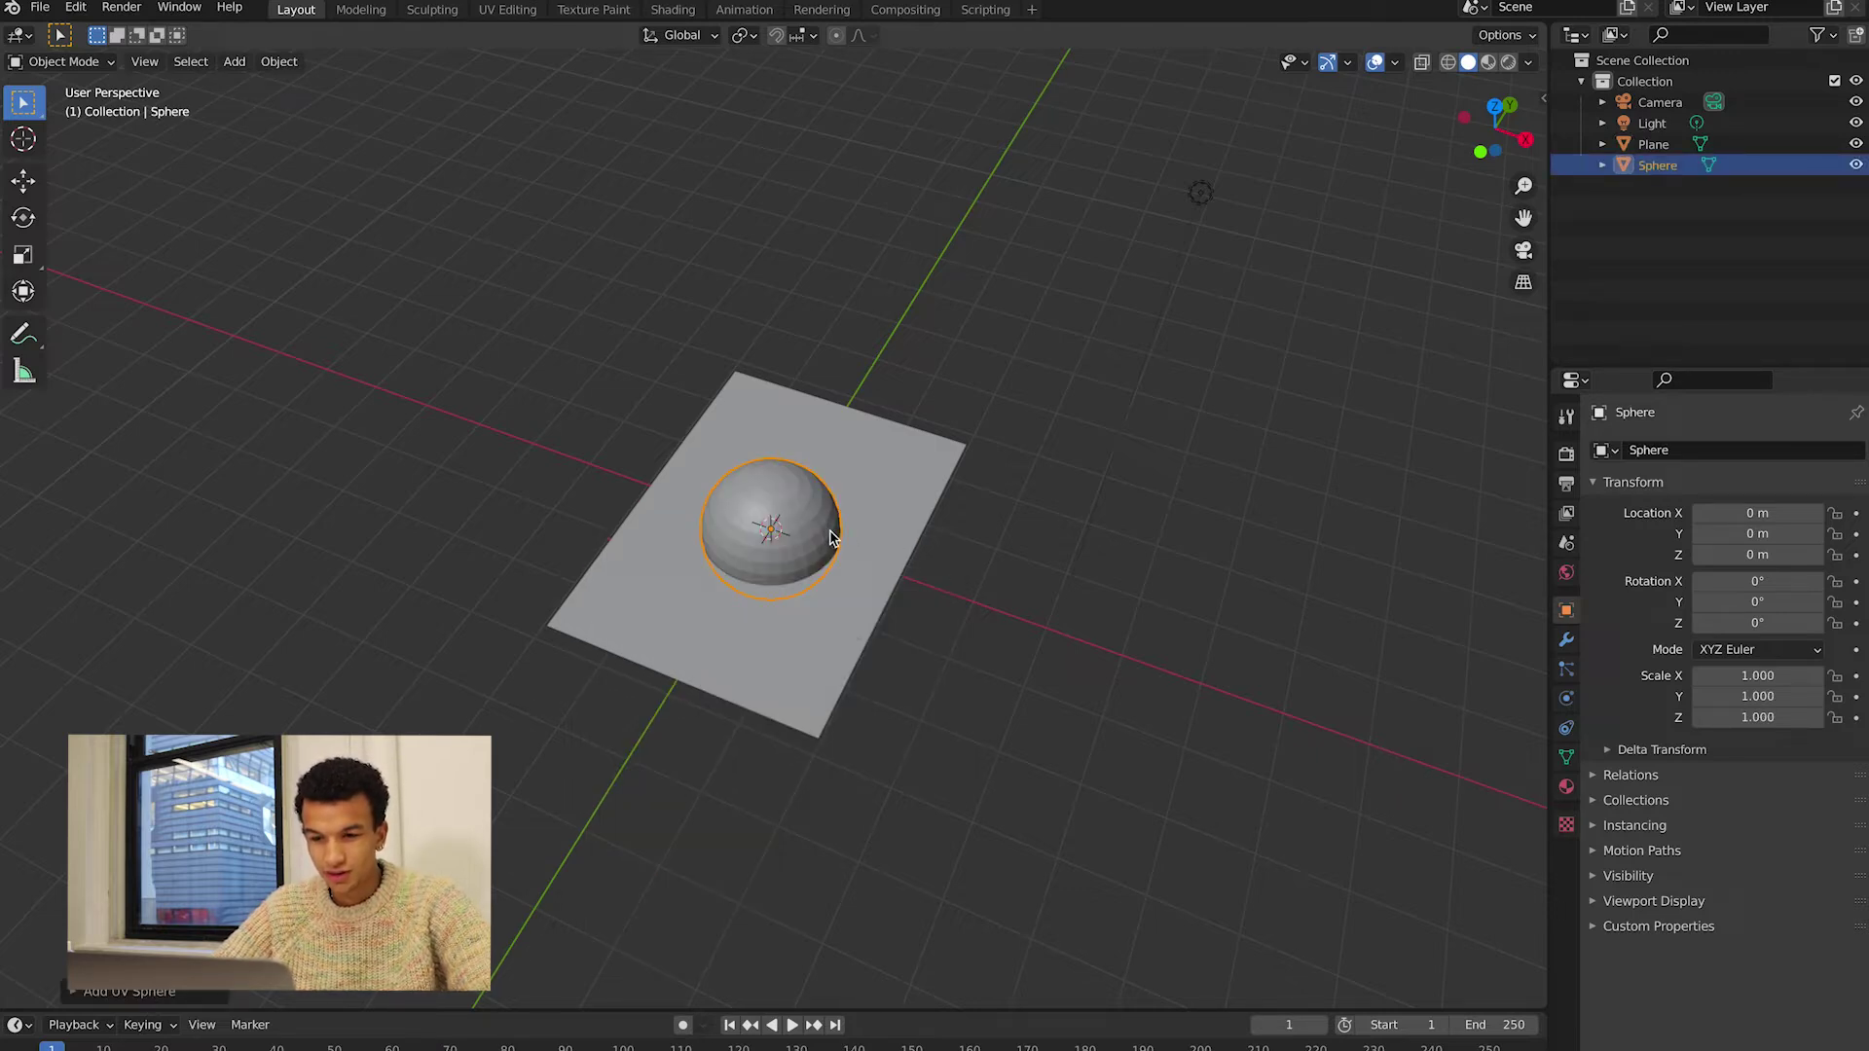
- Scale the sphere up to 3.744, make the timeline taller and return to frame 1
key("s")
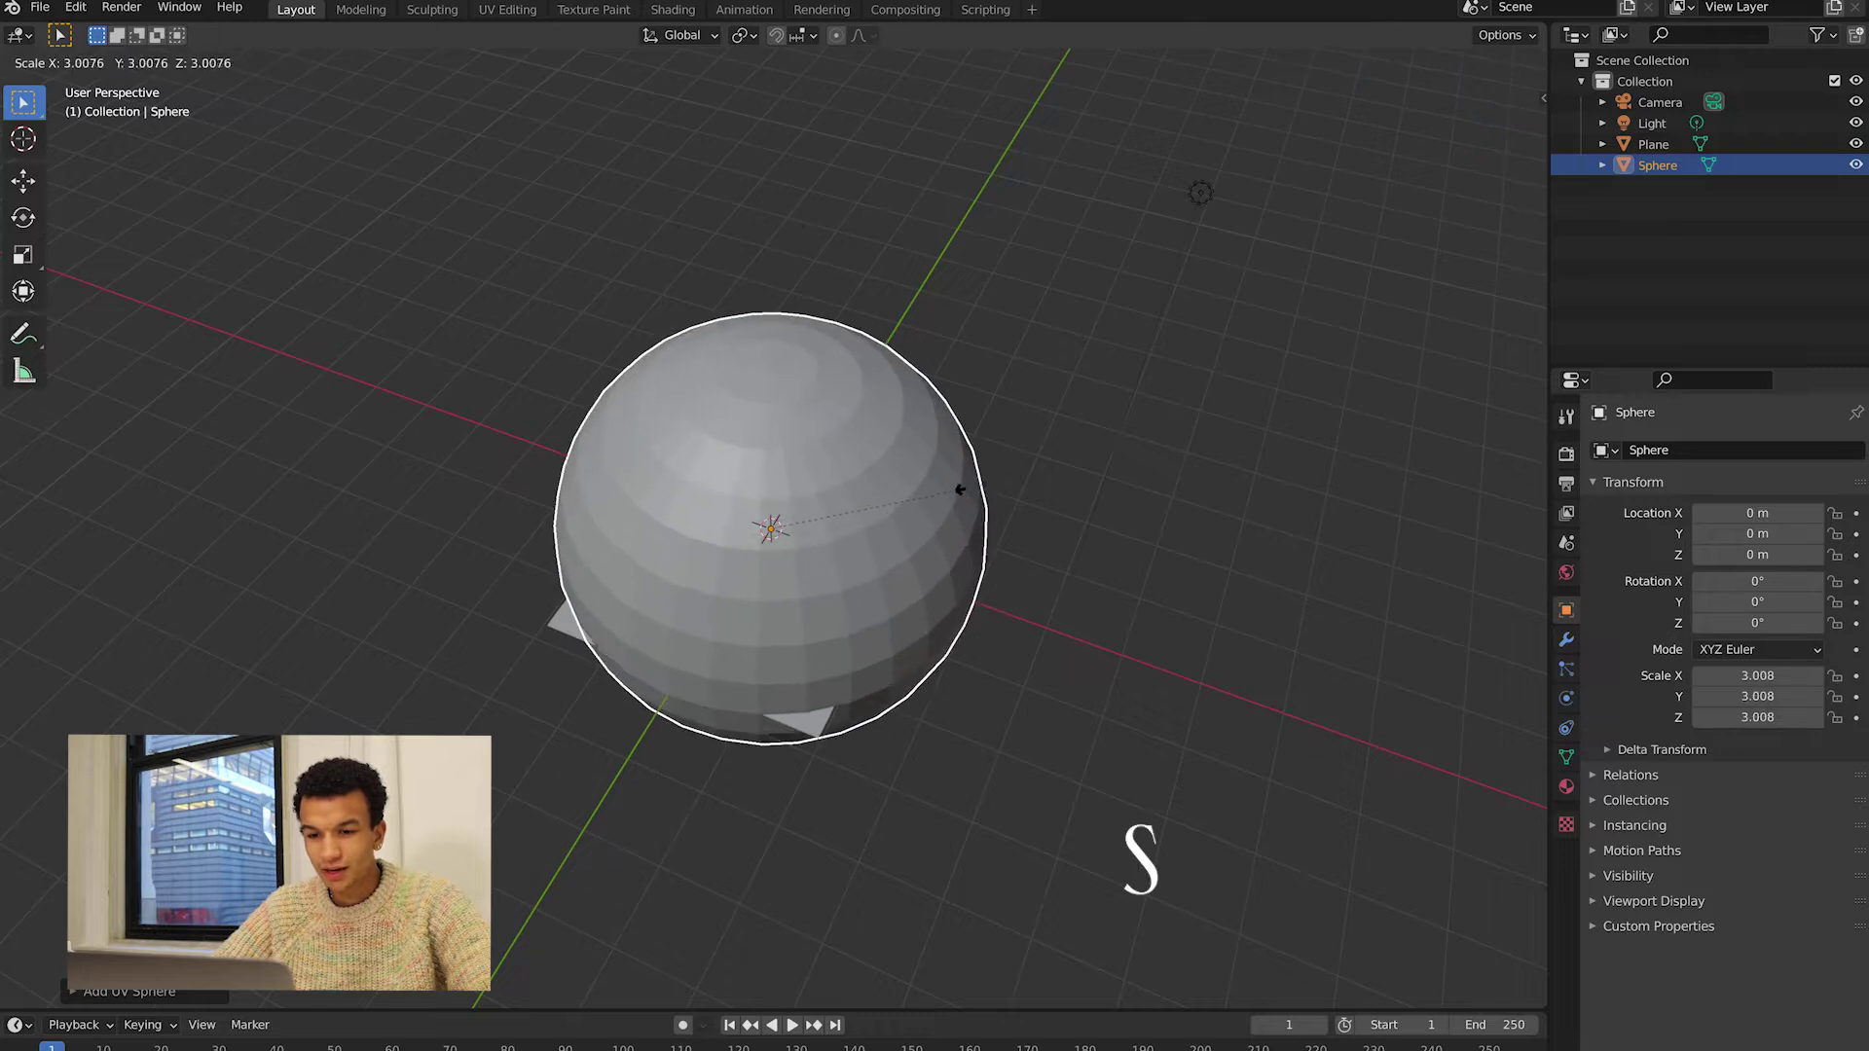
left_click(1012, 463)
left_click_drag(479, 1010, 467, 828)
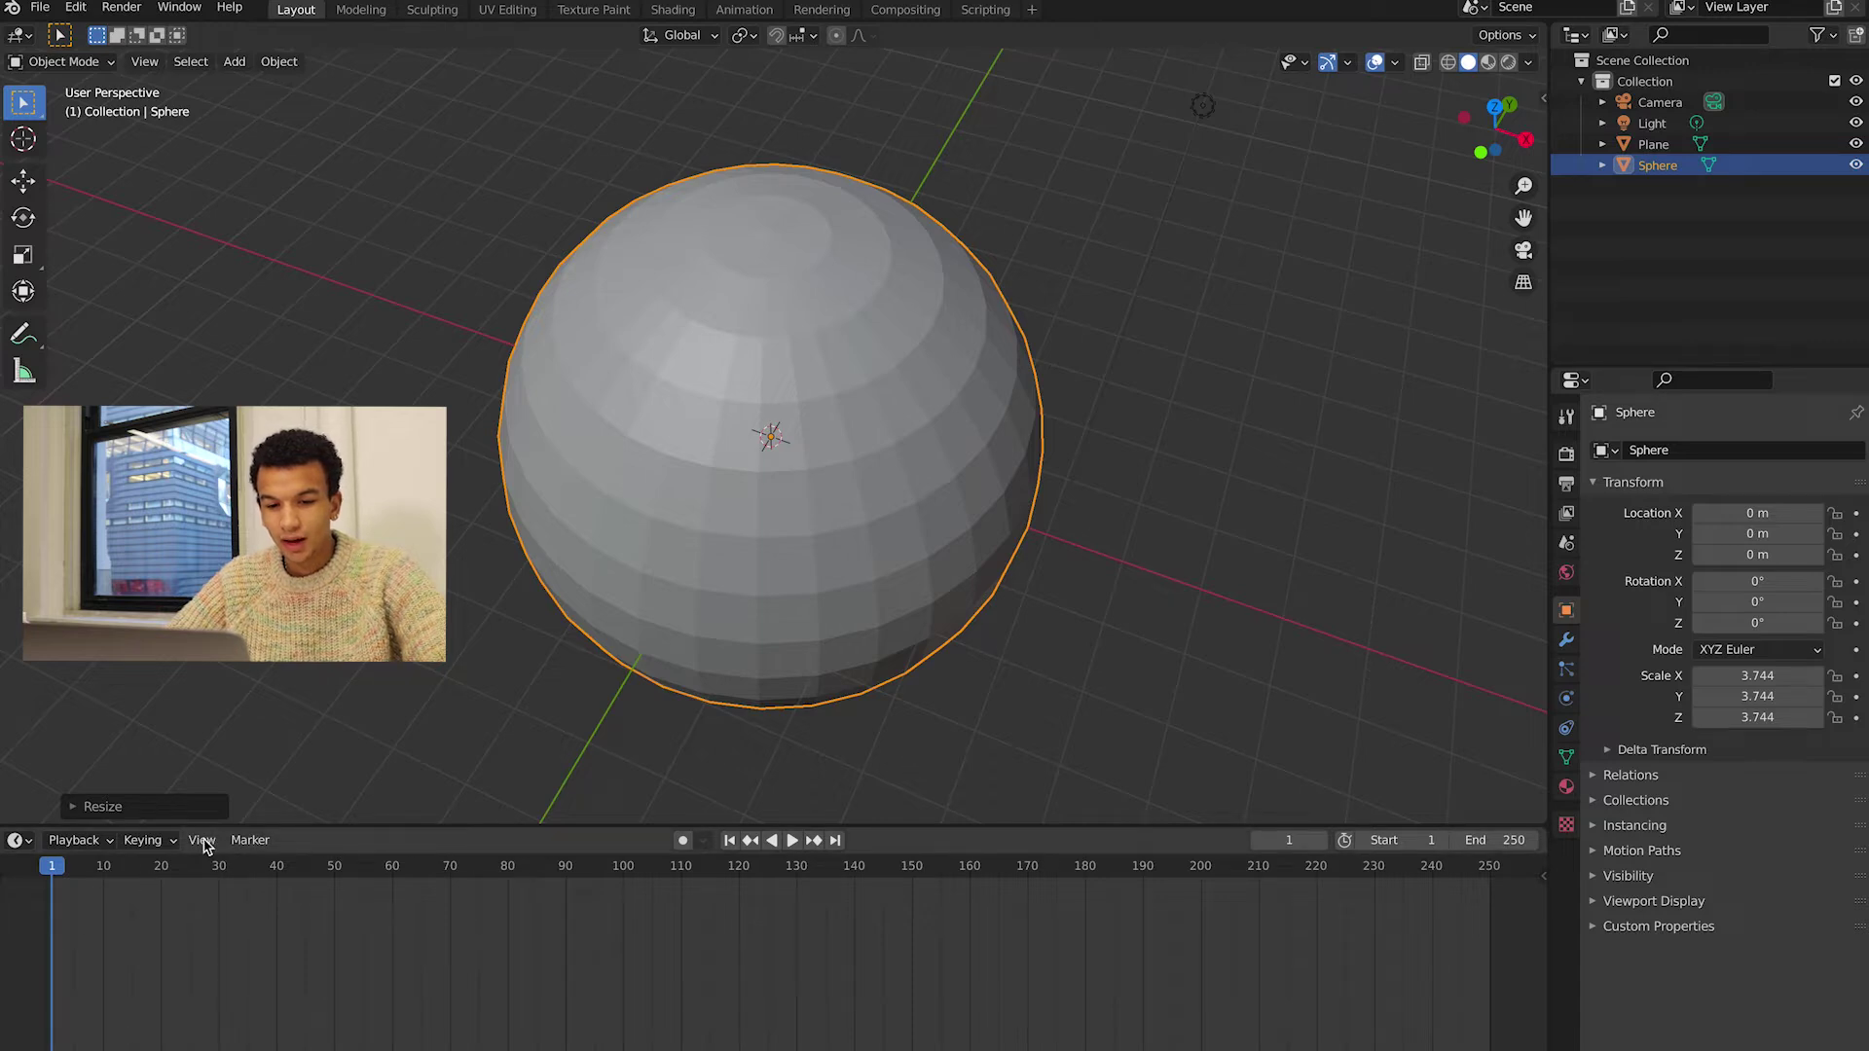
left_click_drag(67, 867, 70, 925)
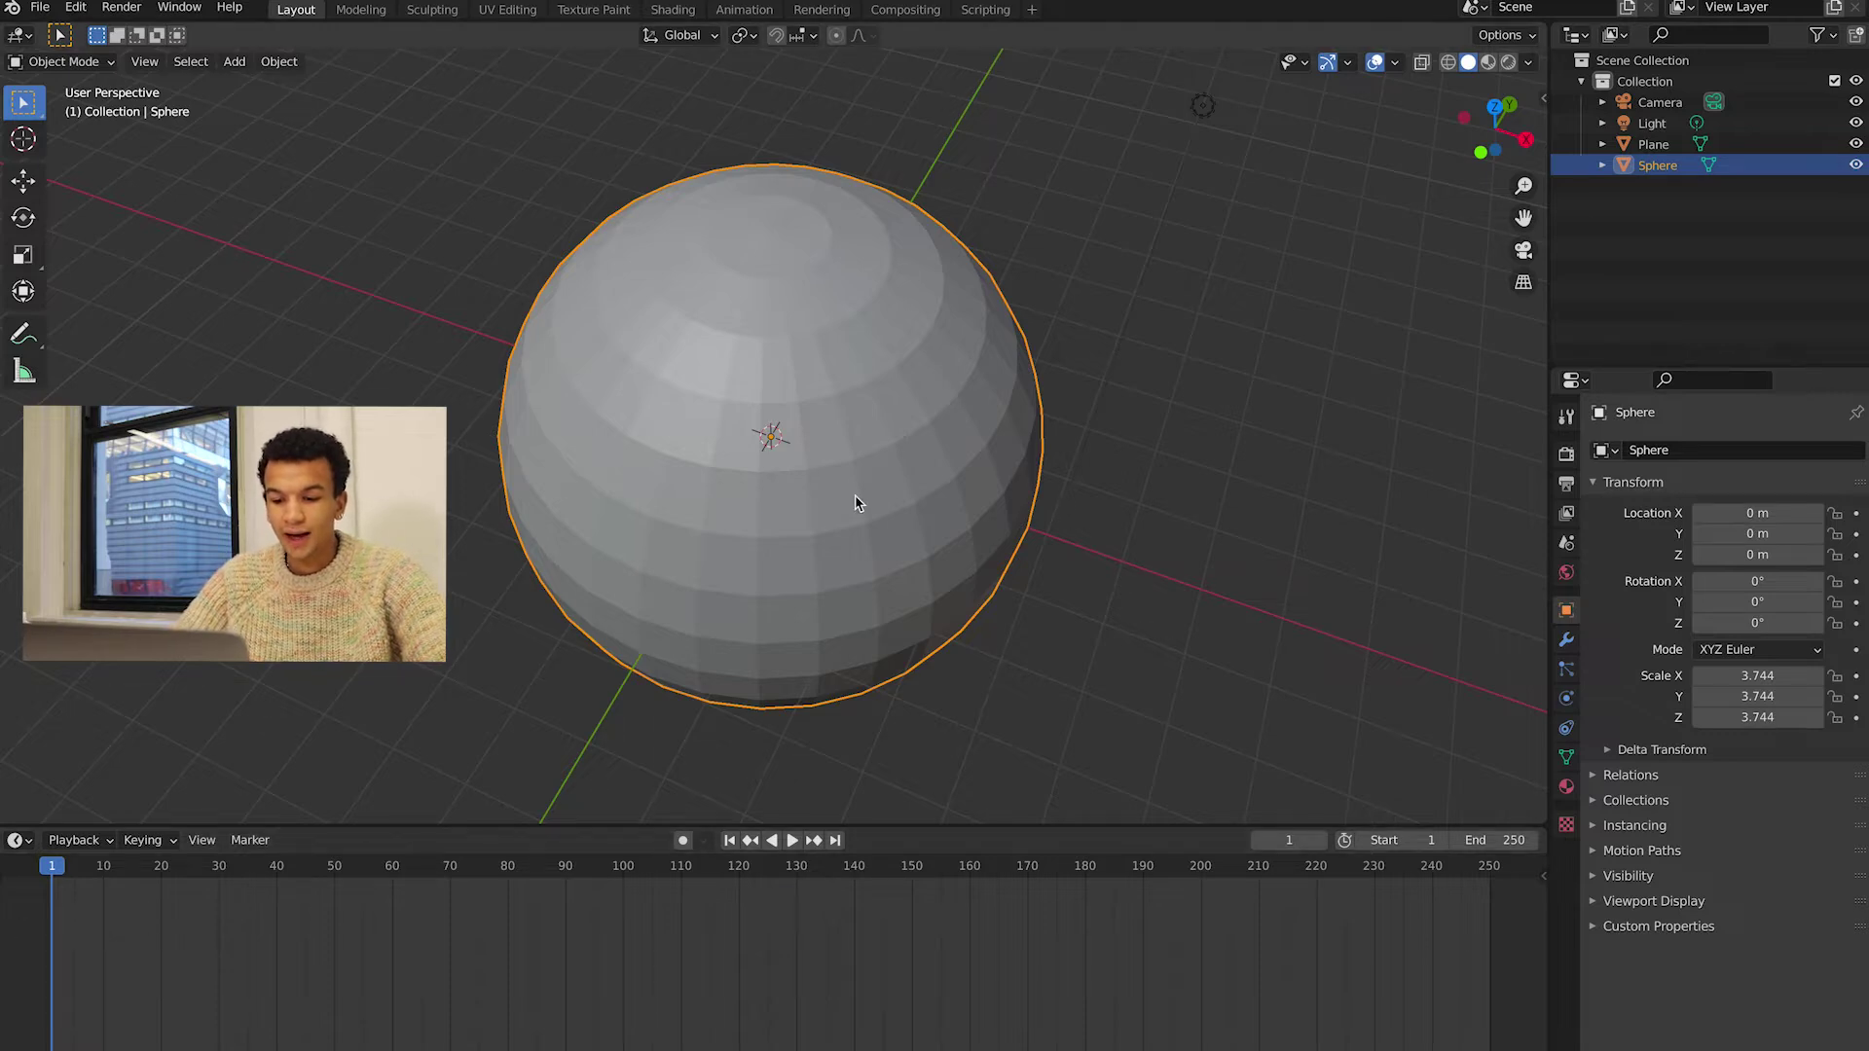
- Keyframe the sphere's scale at frame 1, then shrink it at frame 70
key("i")
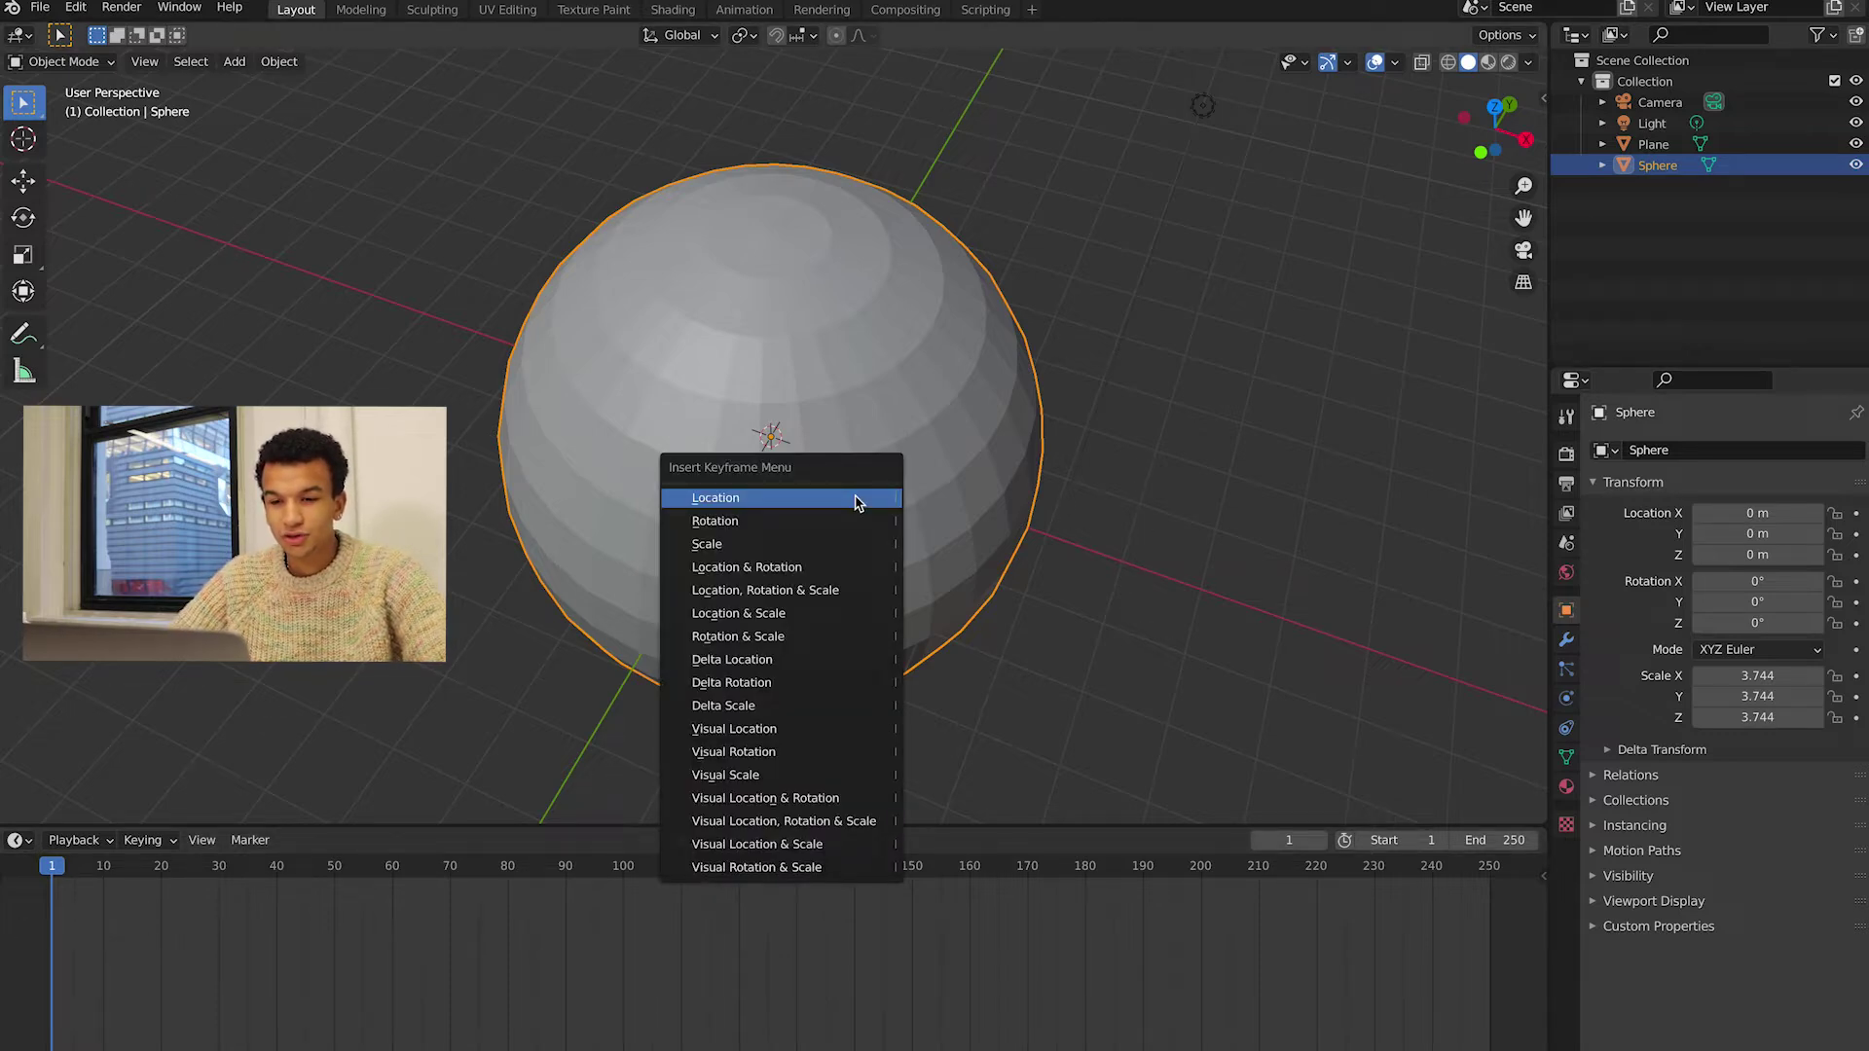
left_click(839, 545)
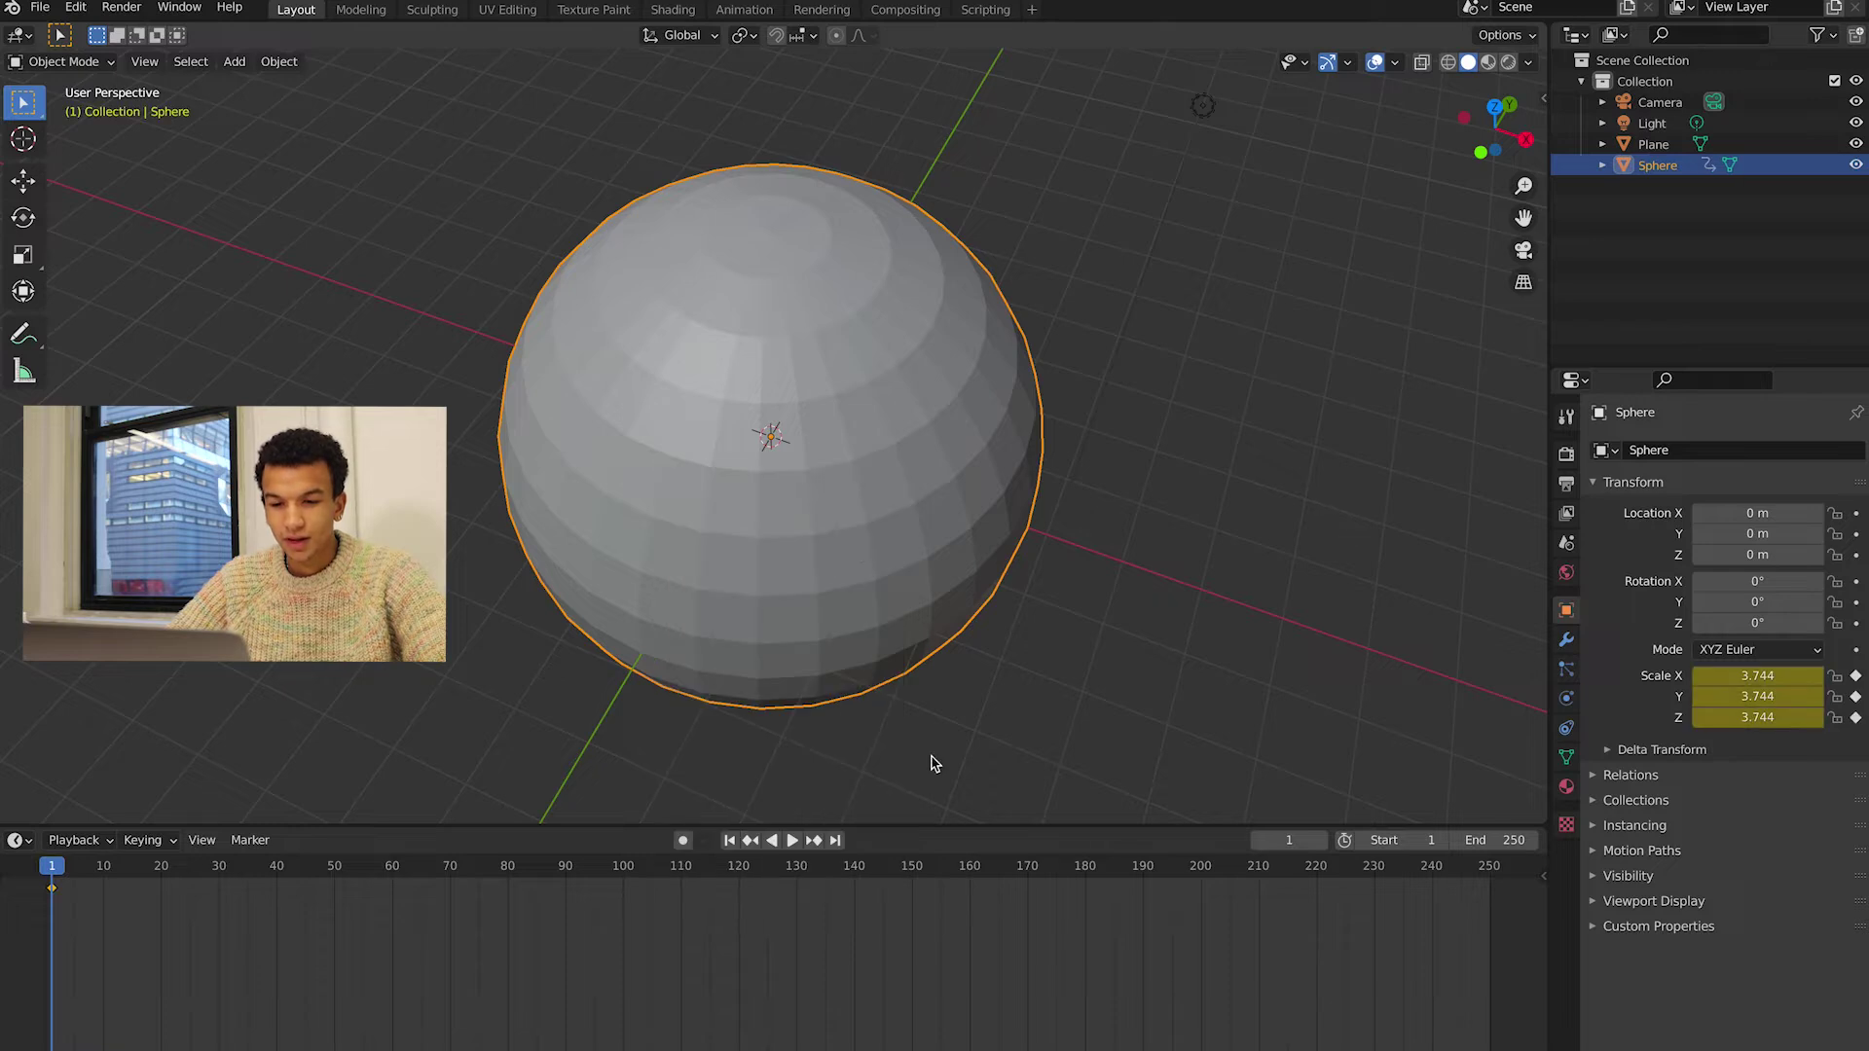
left_click_drag(146, 866, 453, 868)
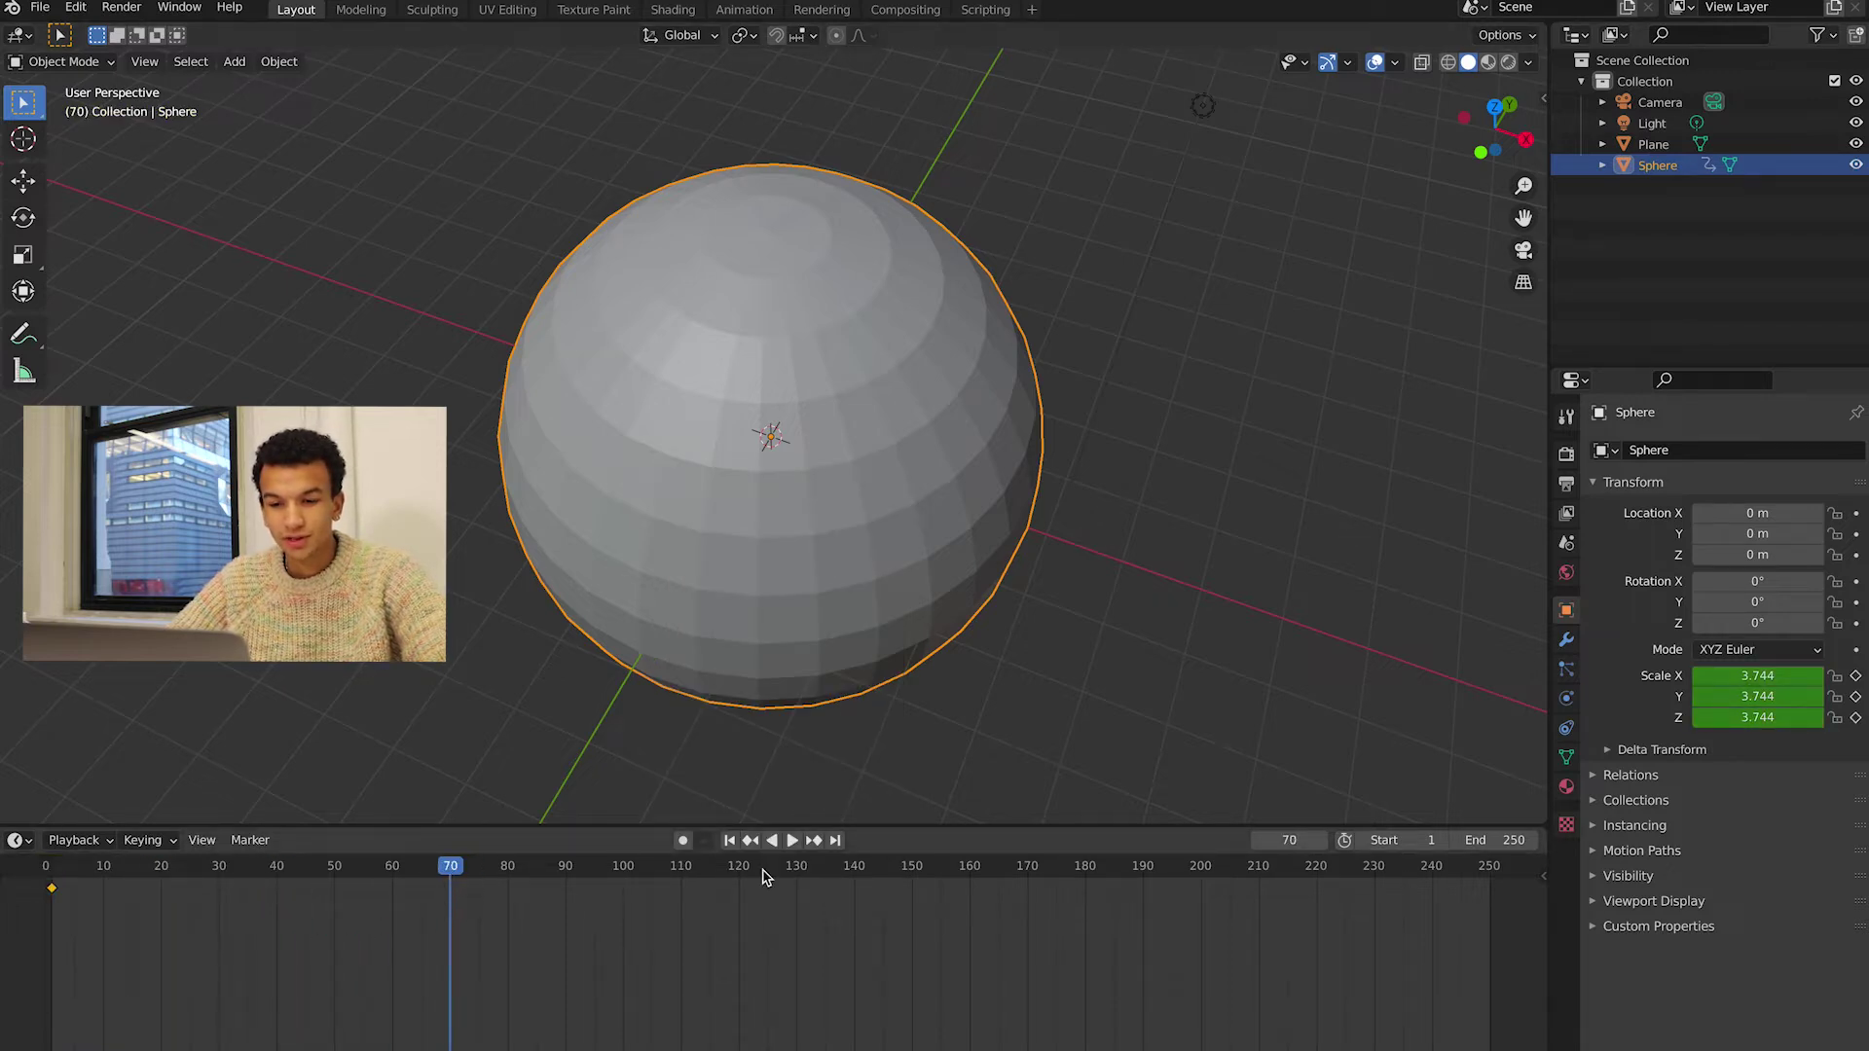
key("s")
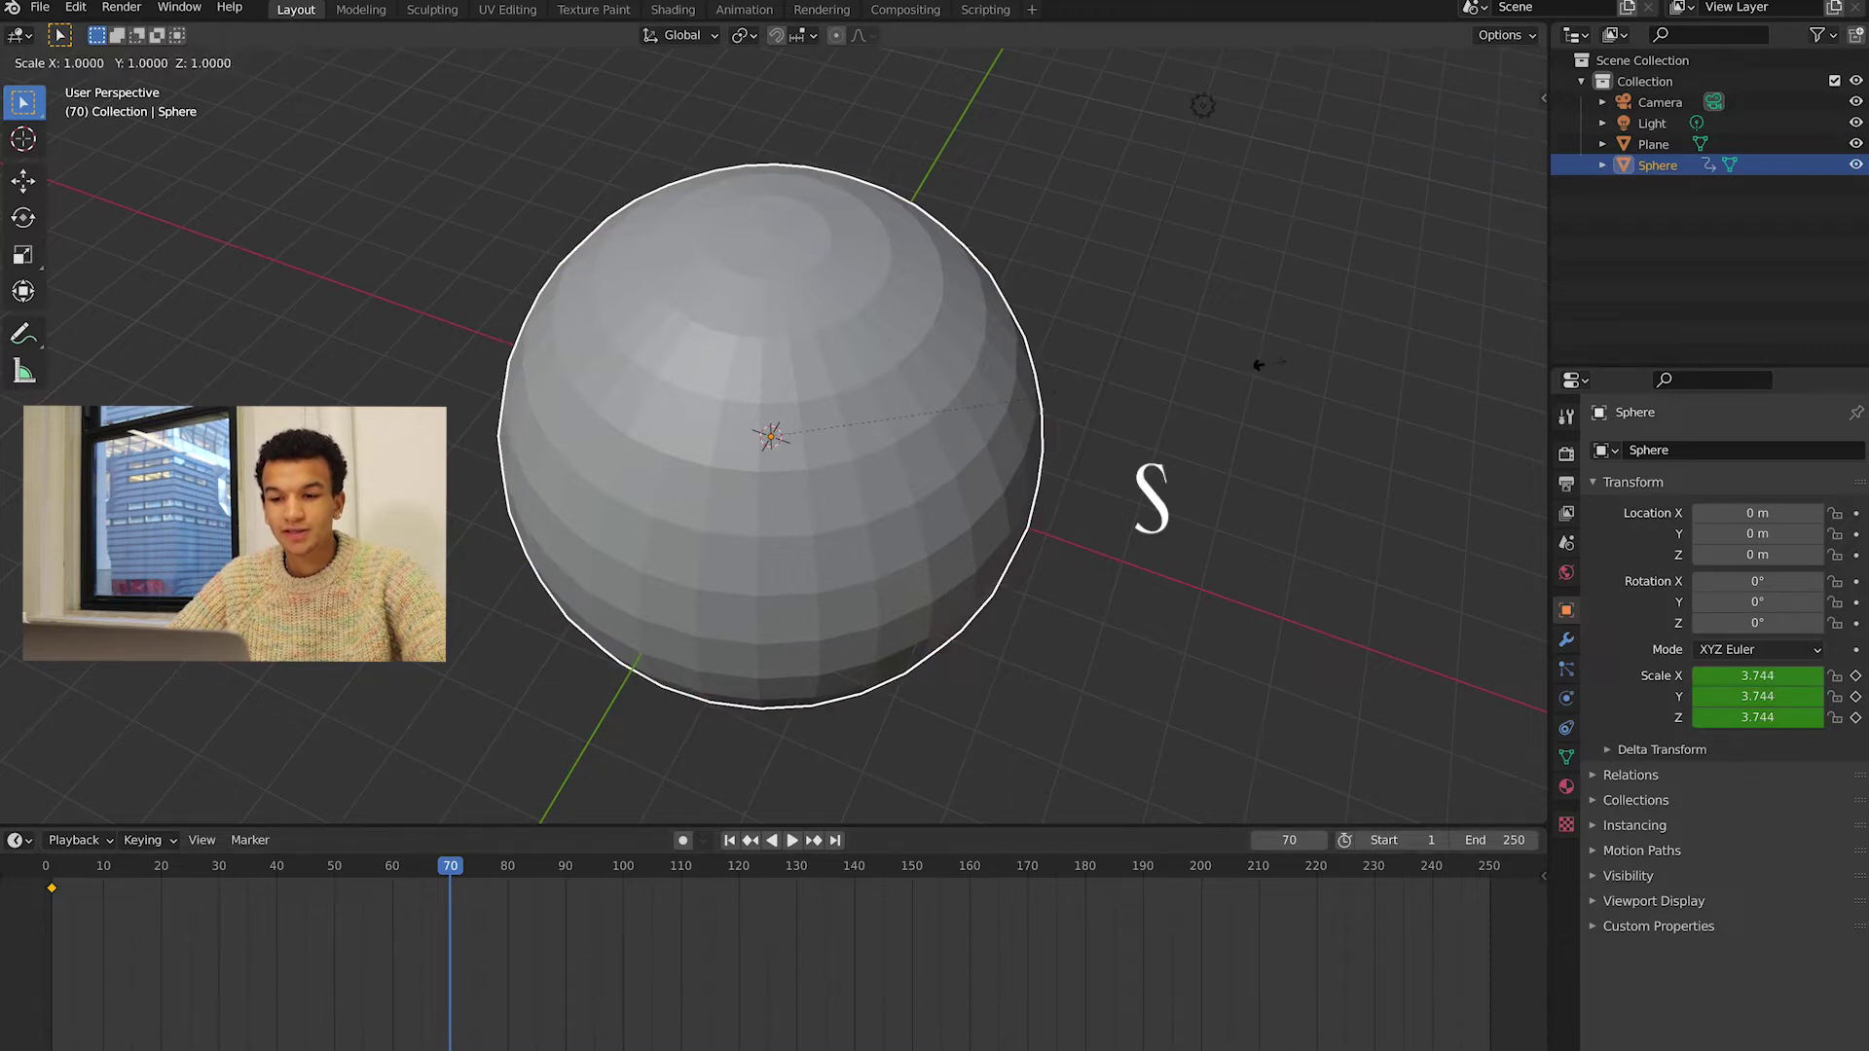
left_click(903, 413)
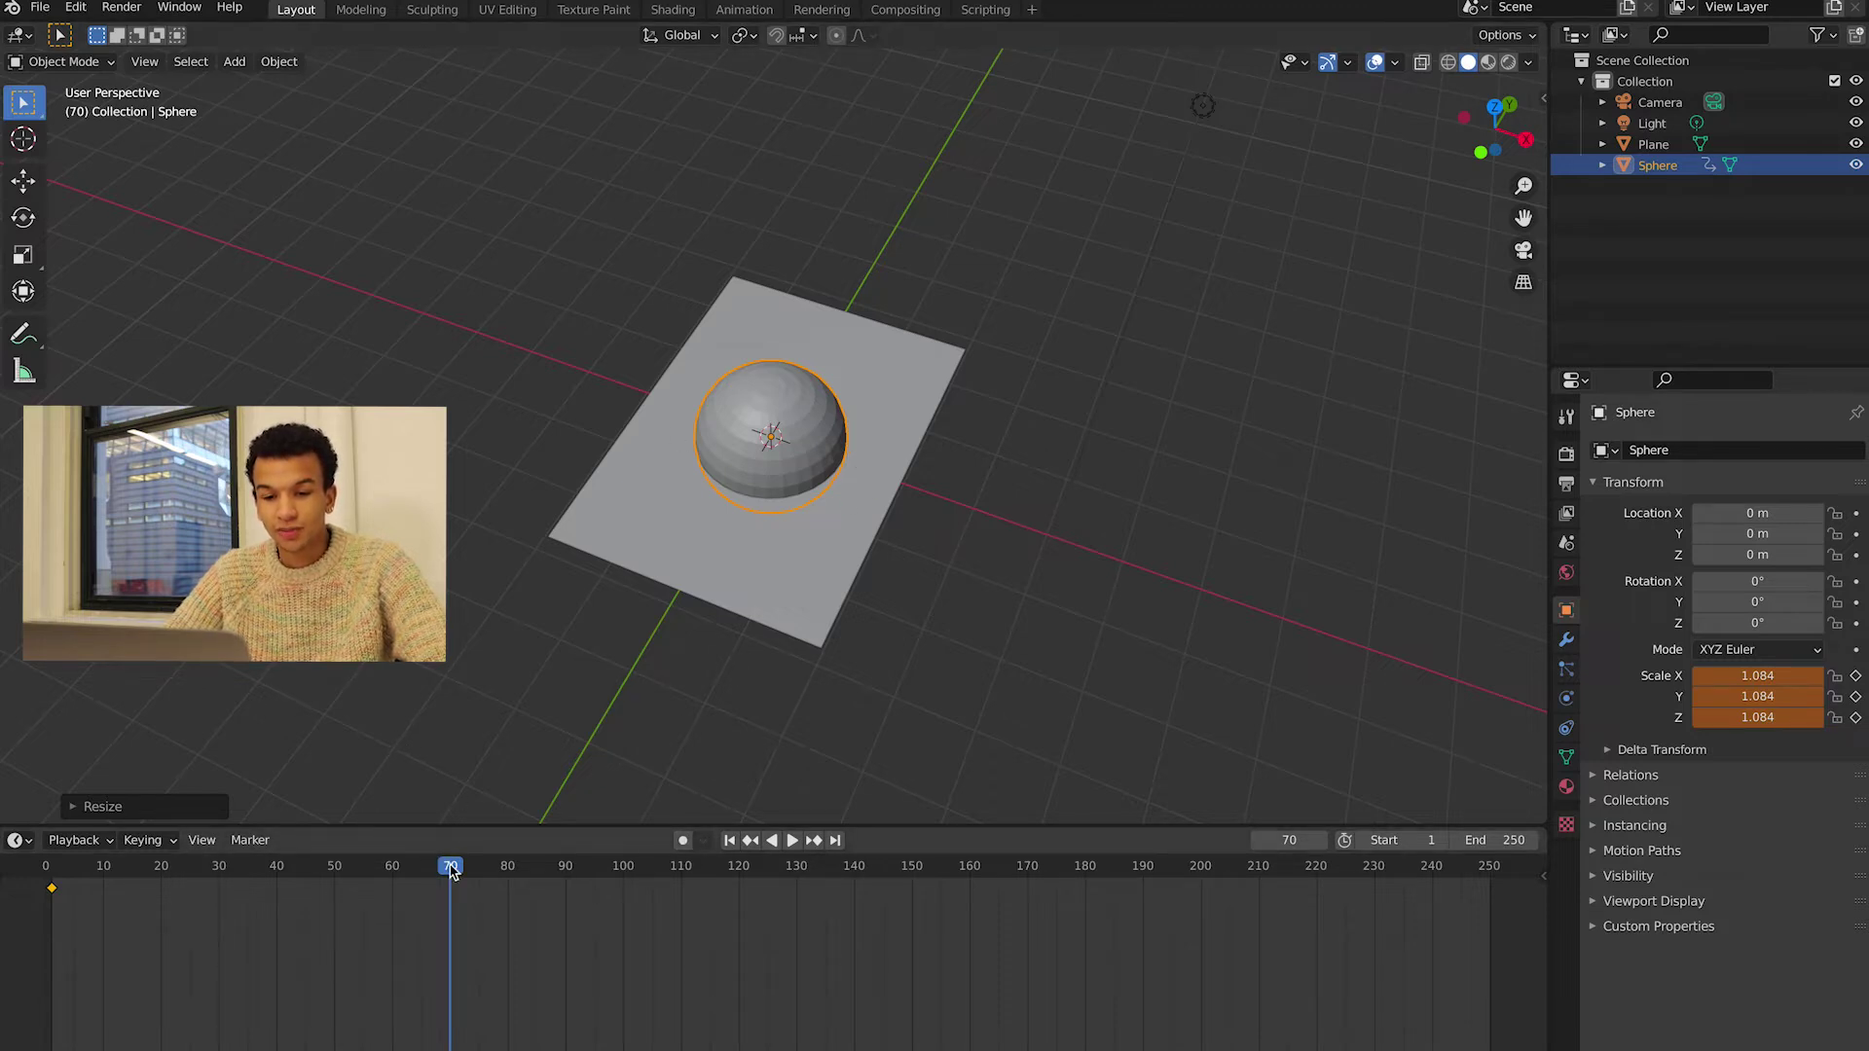
mouse_move(451, 869)
left_mouse_down()
mouse_move(47, 866)
mouse_move(456, 841)
left_mouse_up()
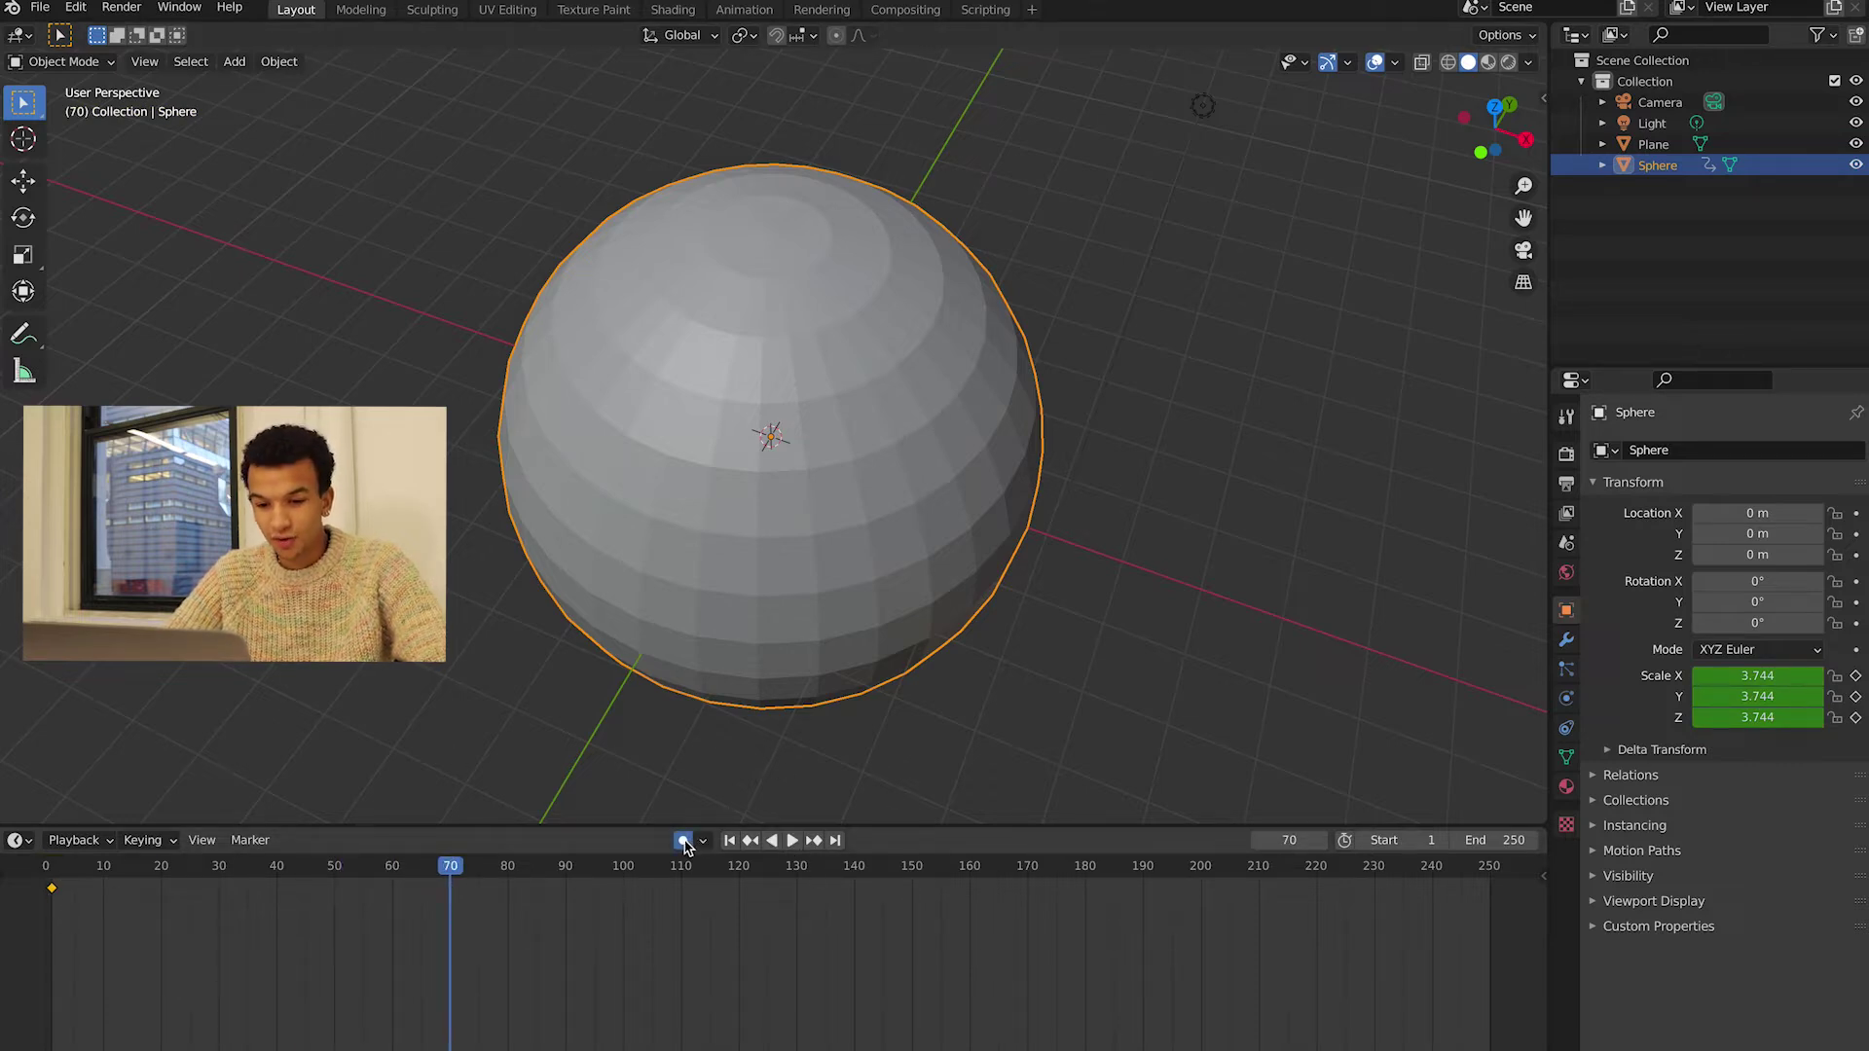
key("s")
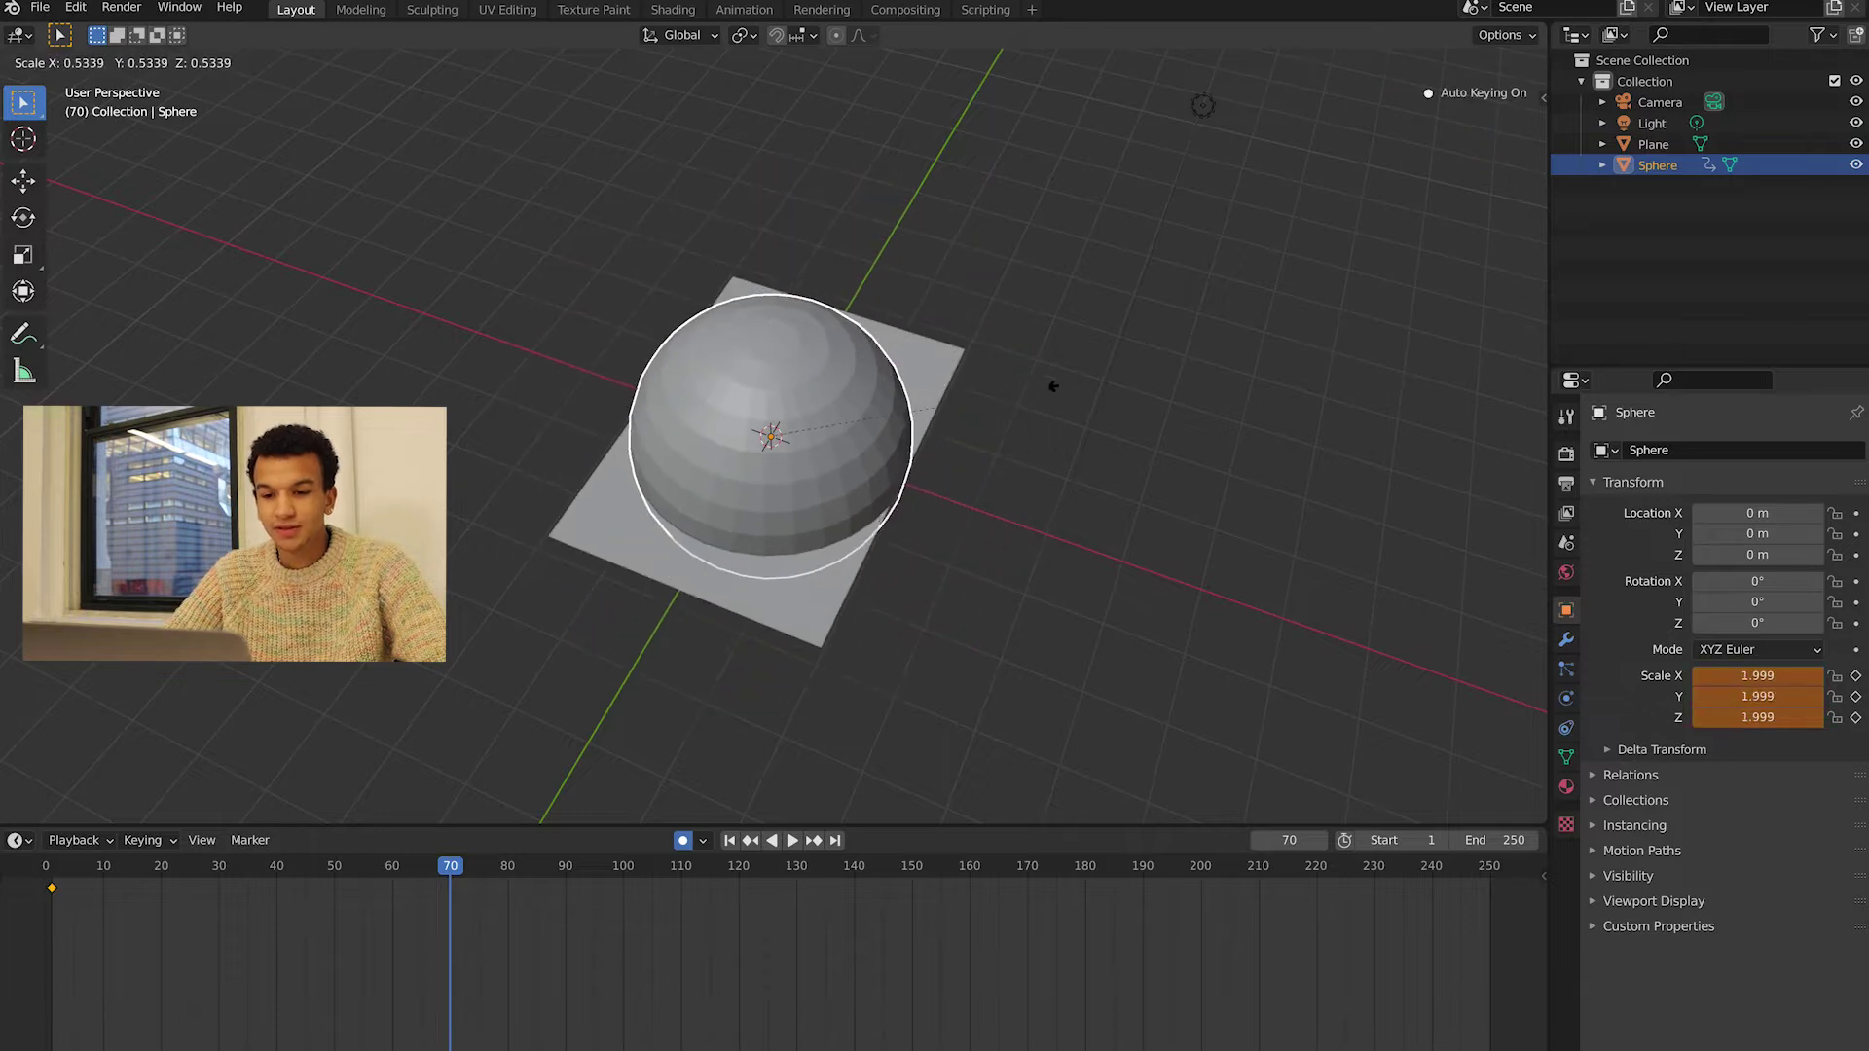
- Confirm the smaller sphere at frame 70, make it a collider, and give the plane Cloth physics
left_click(947, 402)
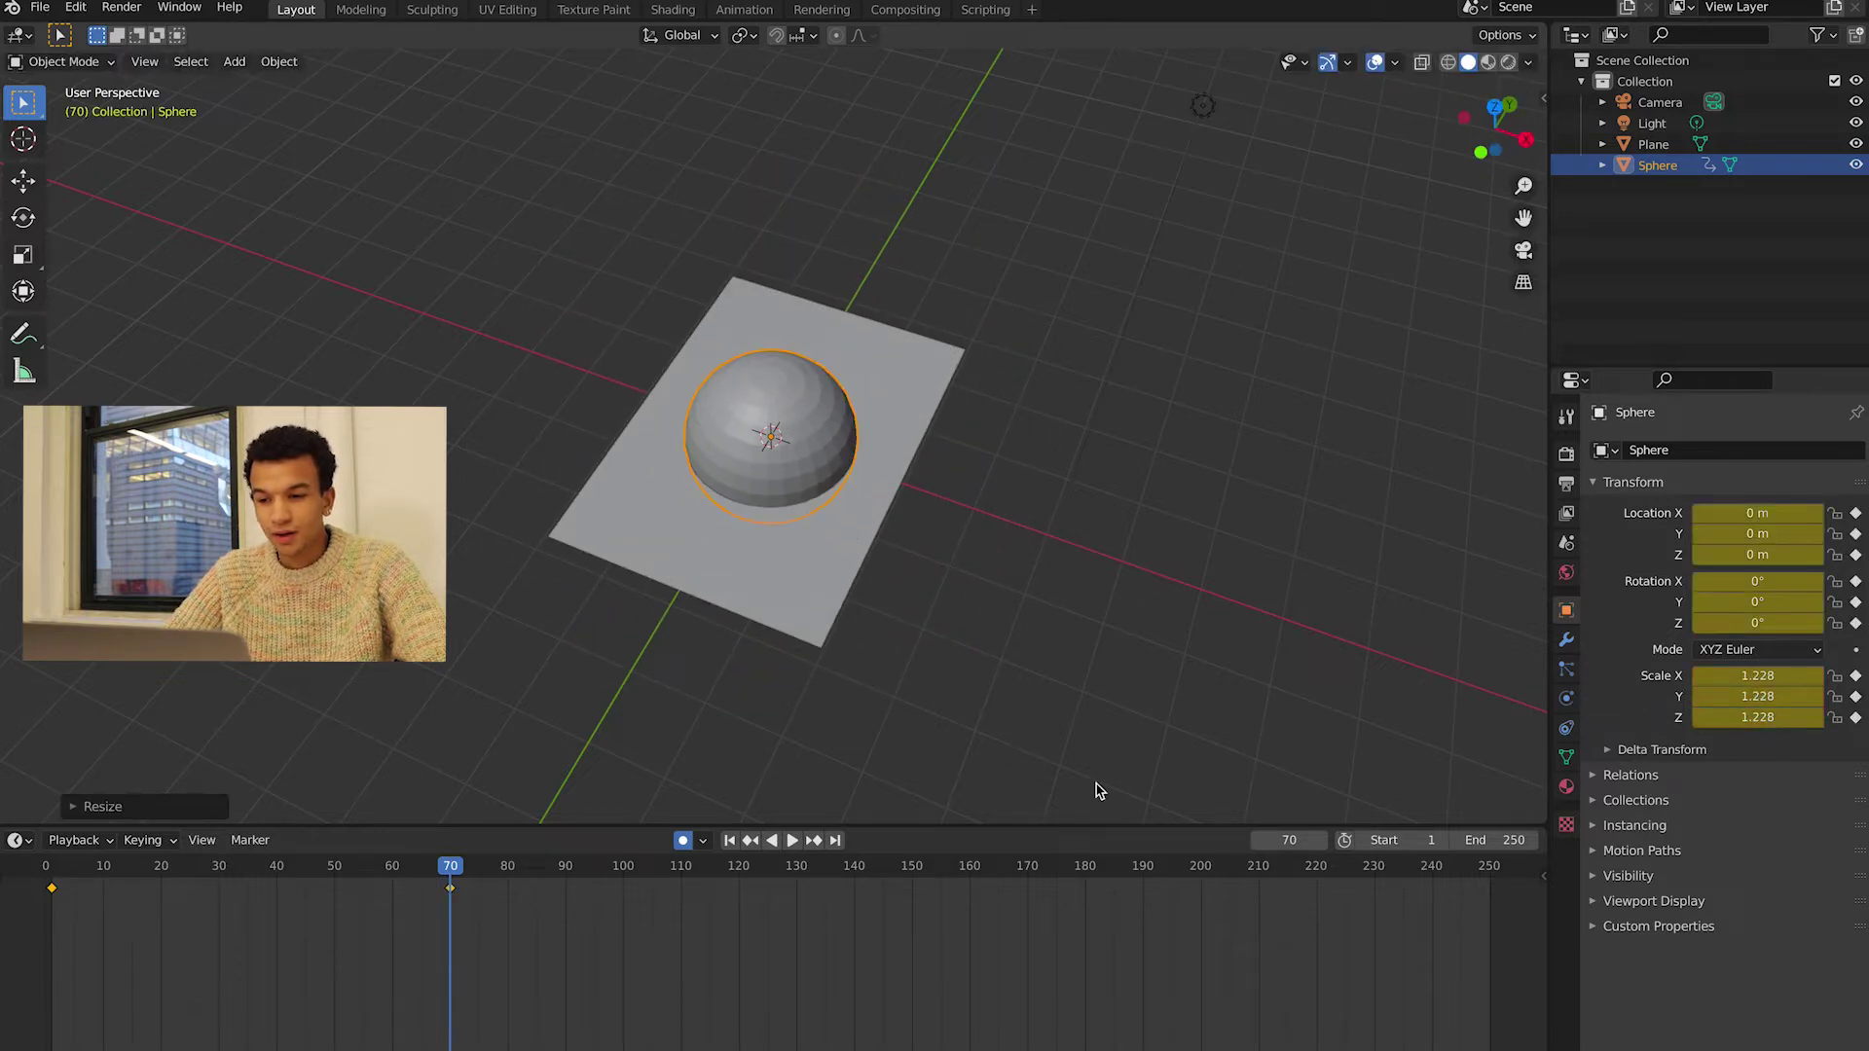
left_click(1567, 700)
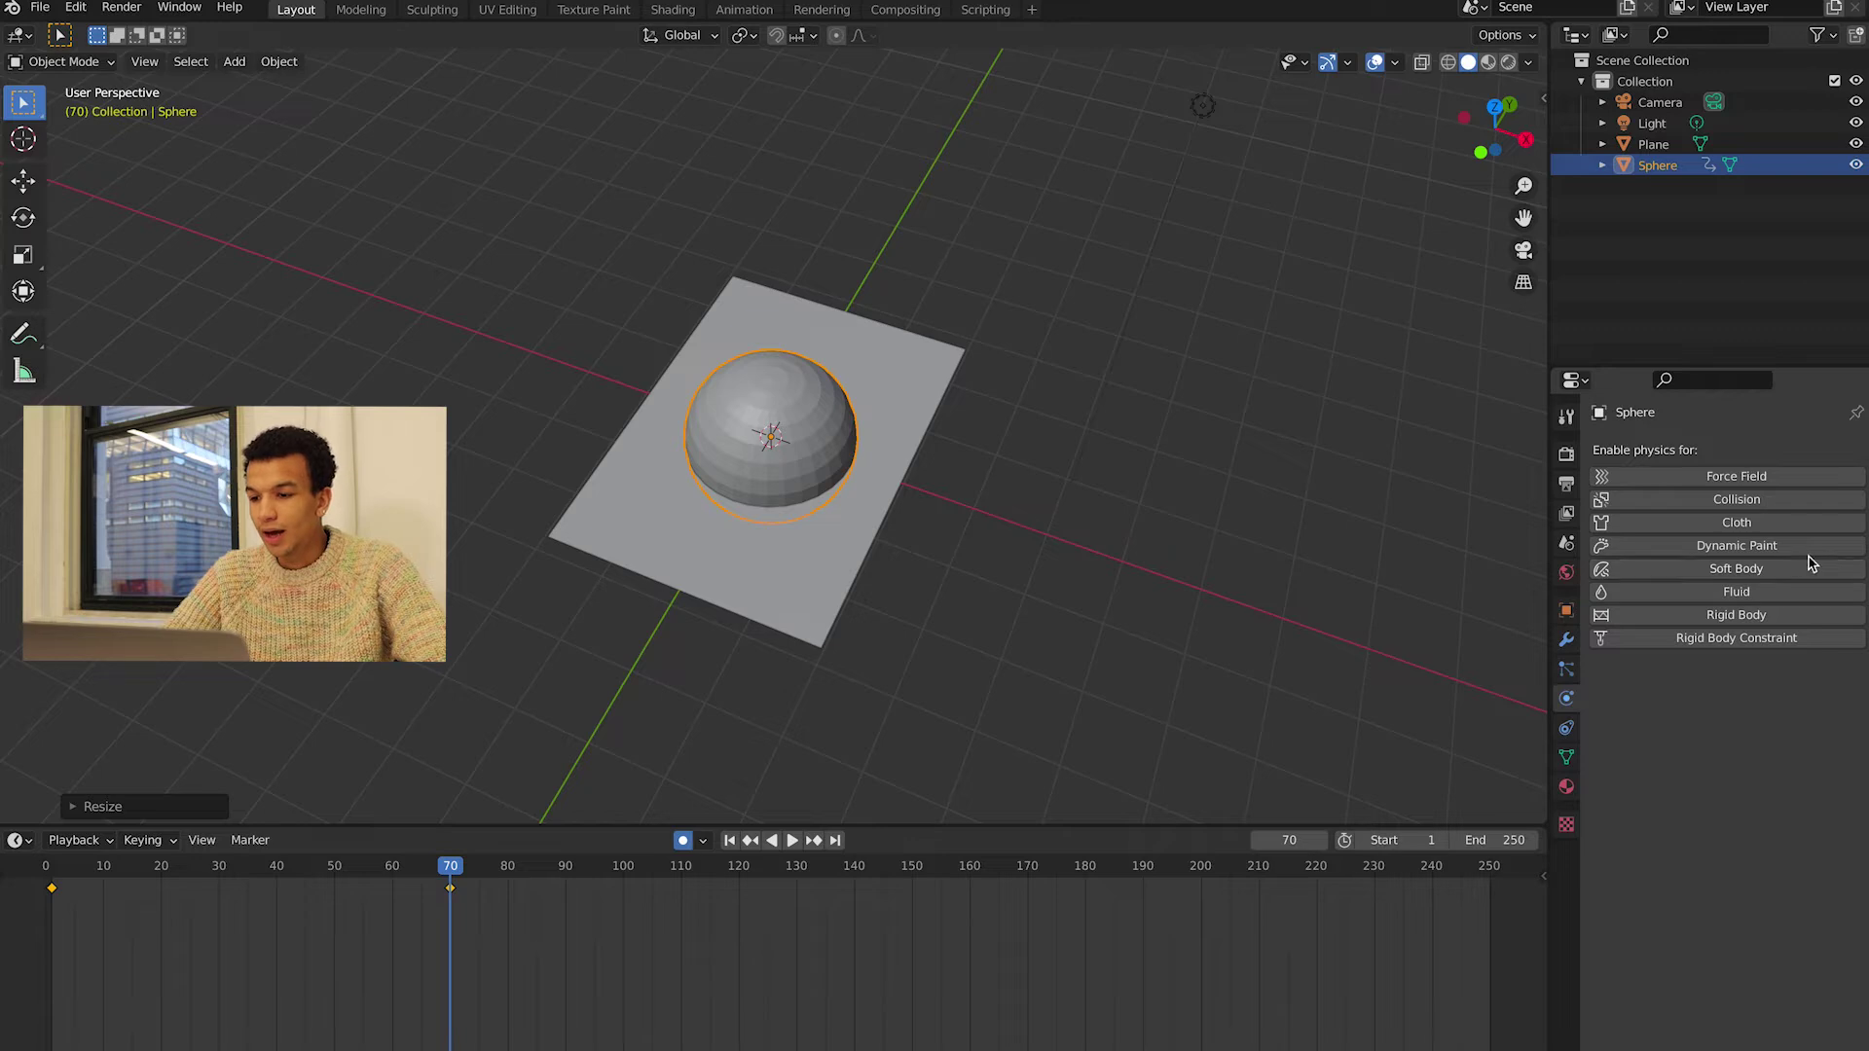
left_click(1828, 506)
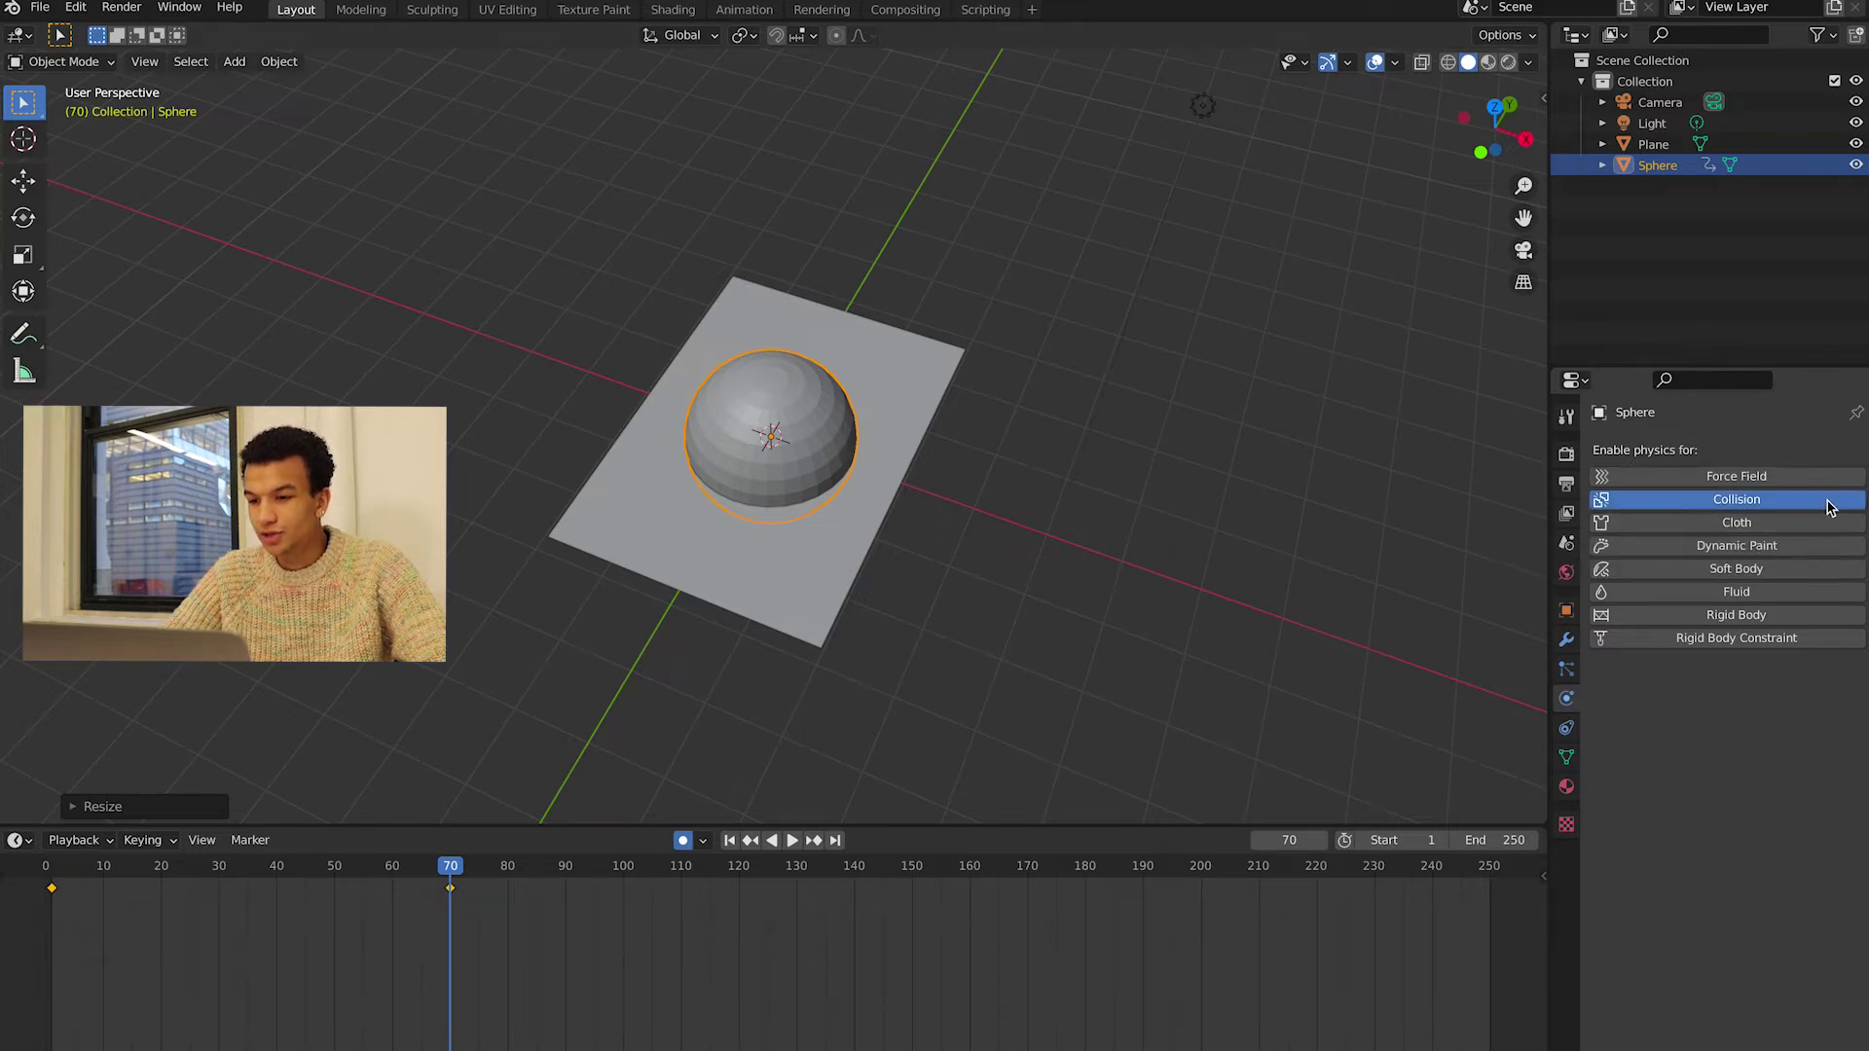
scroll(790, 591, "up", 7, "alt")
left_click(790, 591)
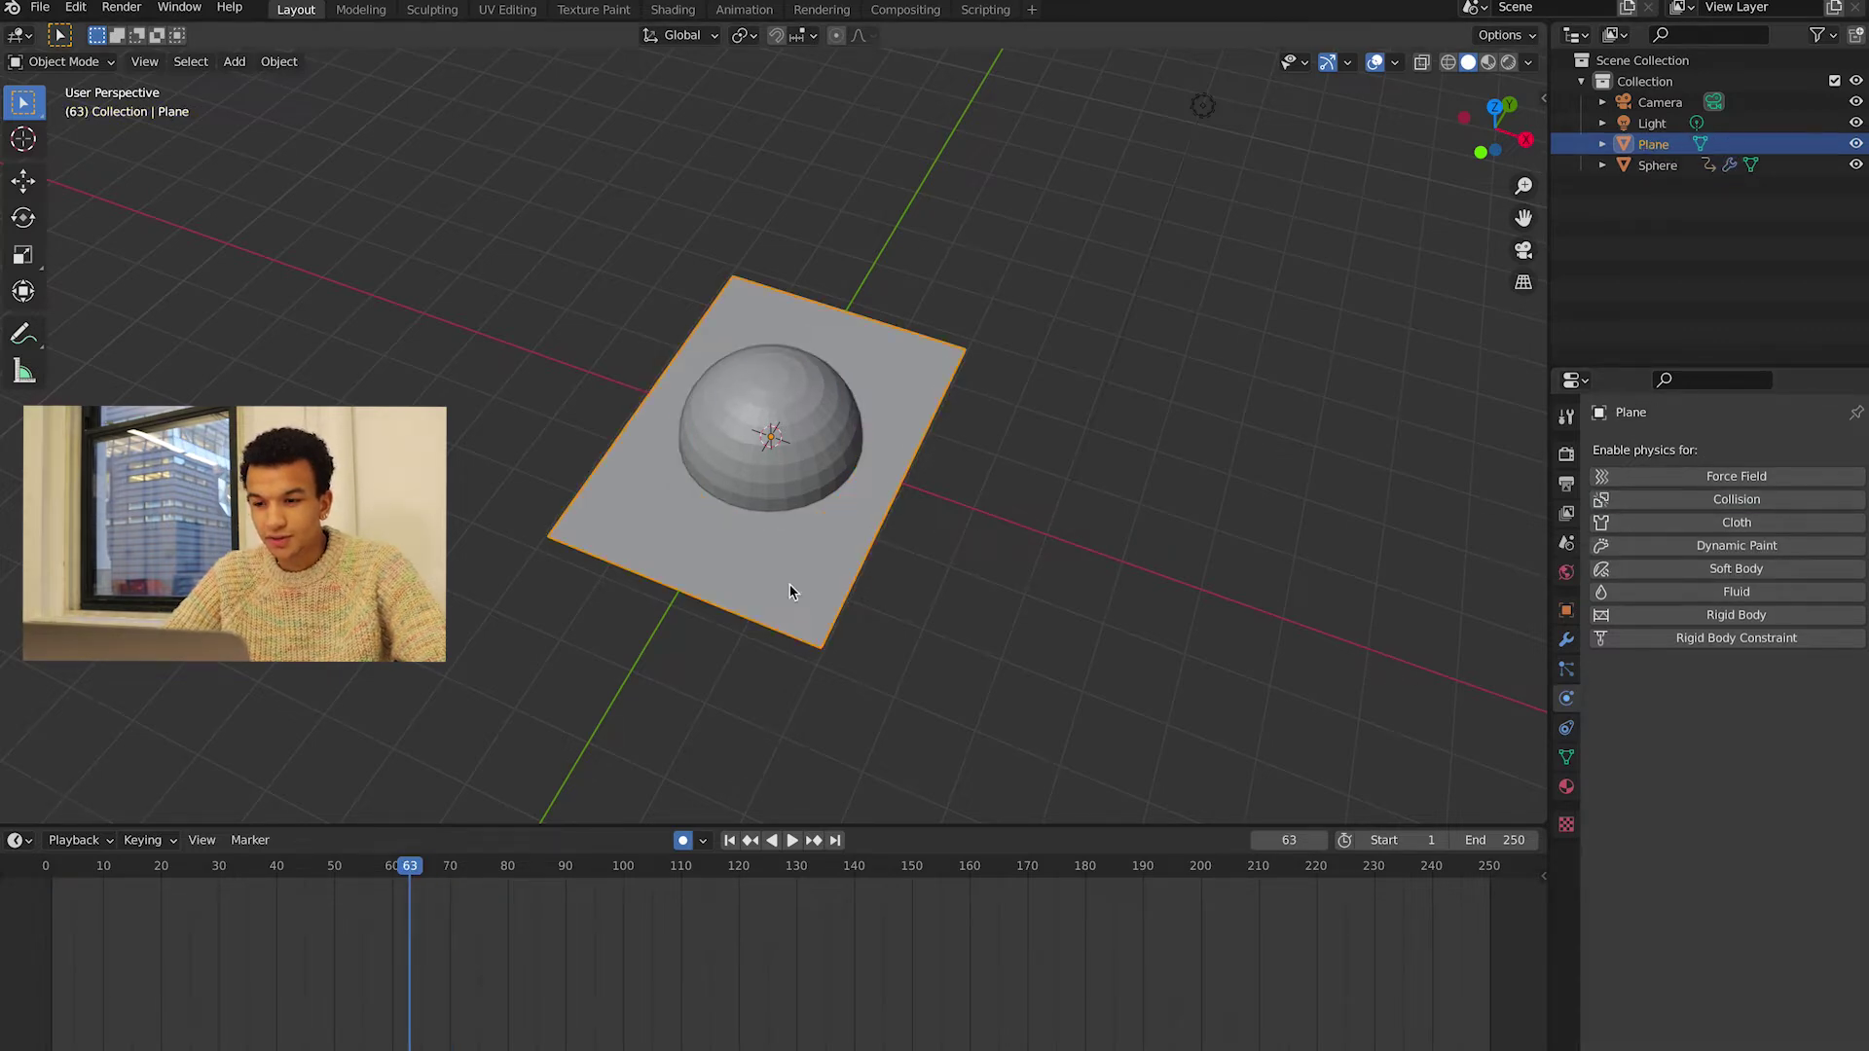
left_click(1747, 525)
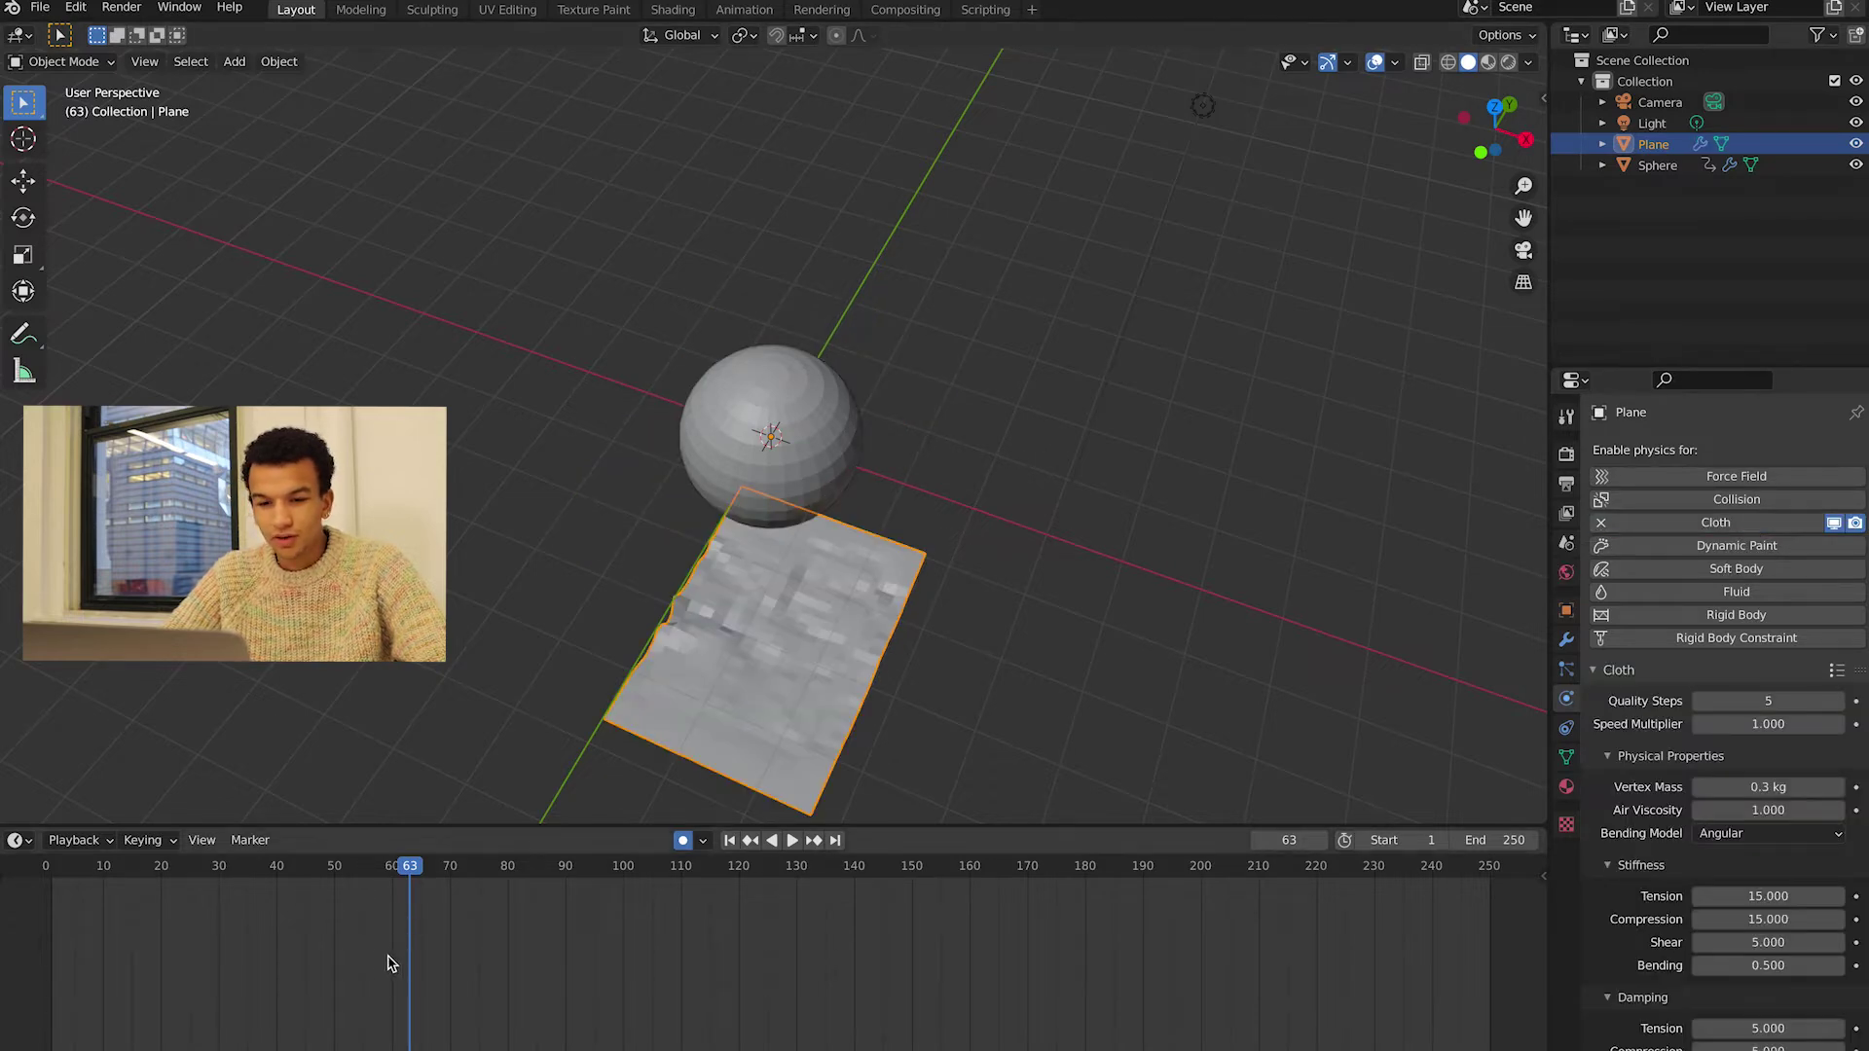
- Rewind and play the animation to preview the falling cloth, then return to frame 1
left_click_drag(432, 881, 27, 823)
key("space")
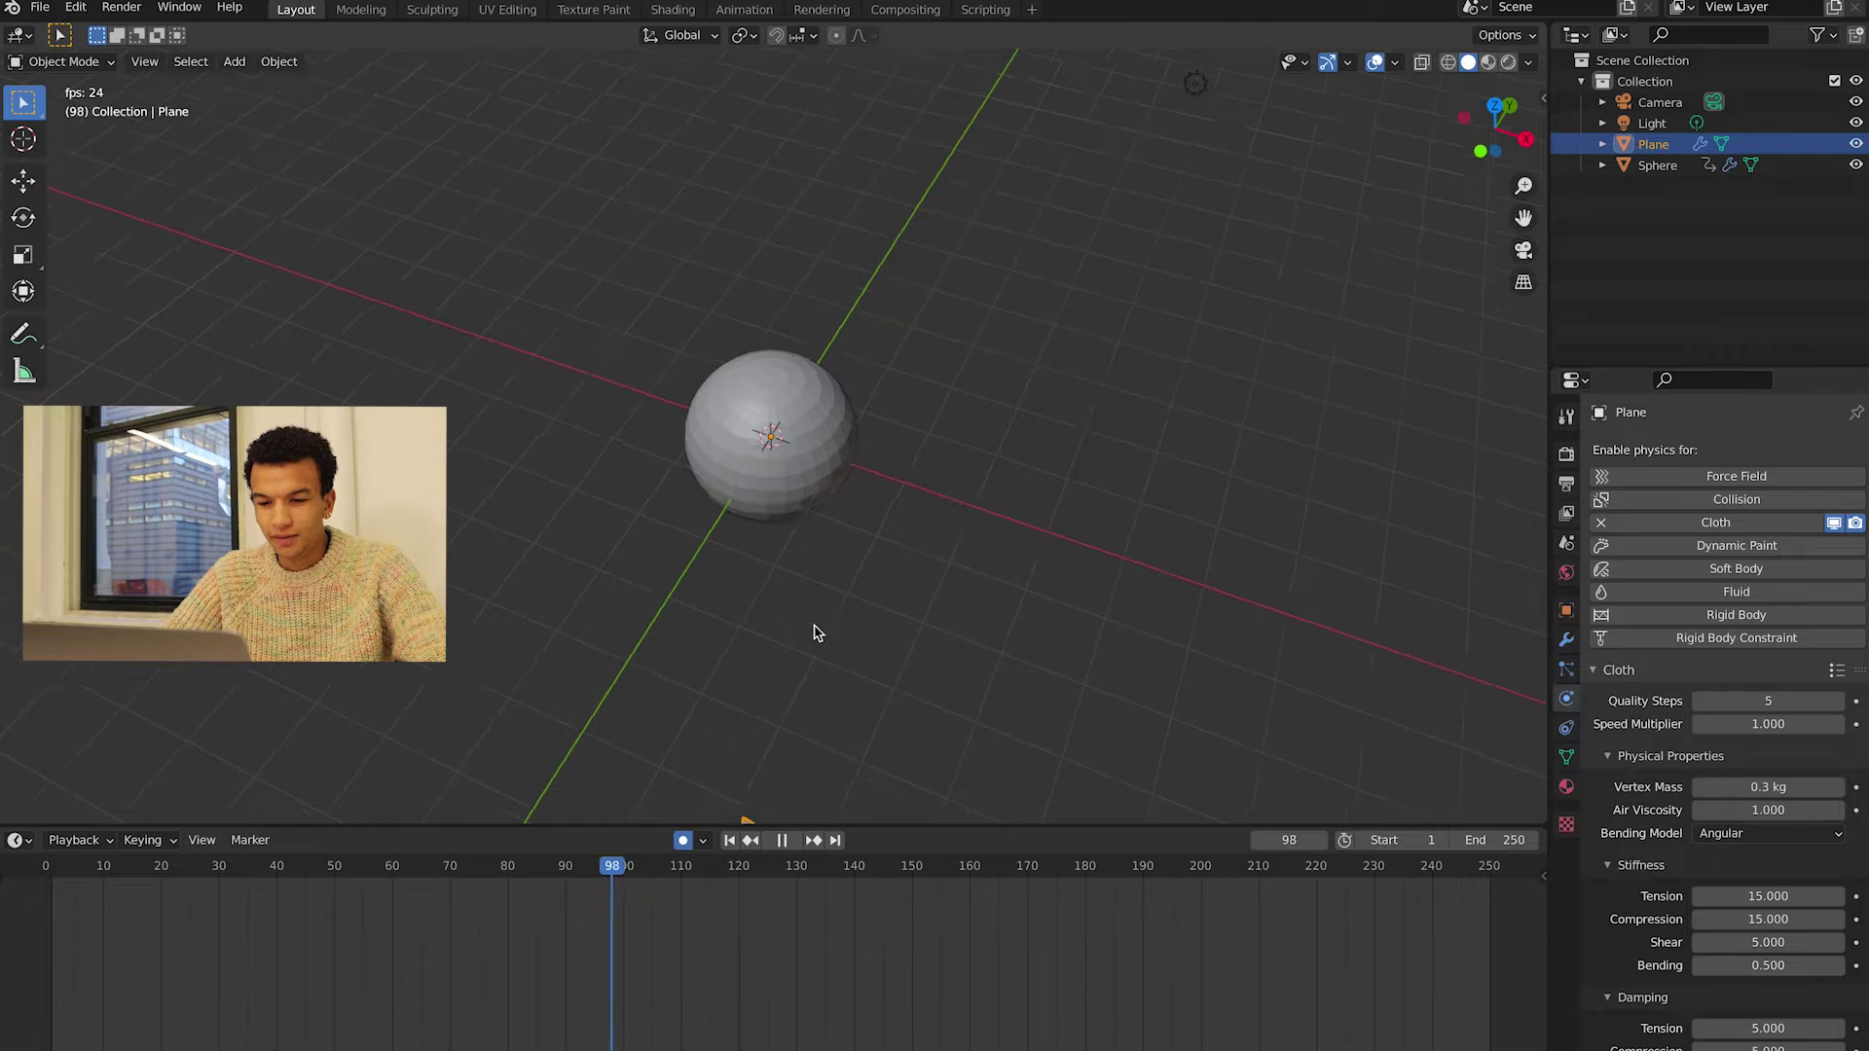
middle_click_drag(814, 626, 855, 664)
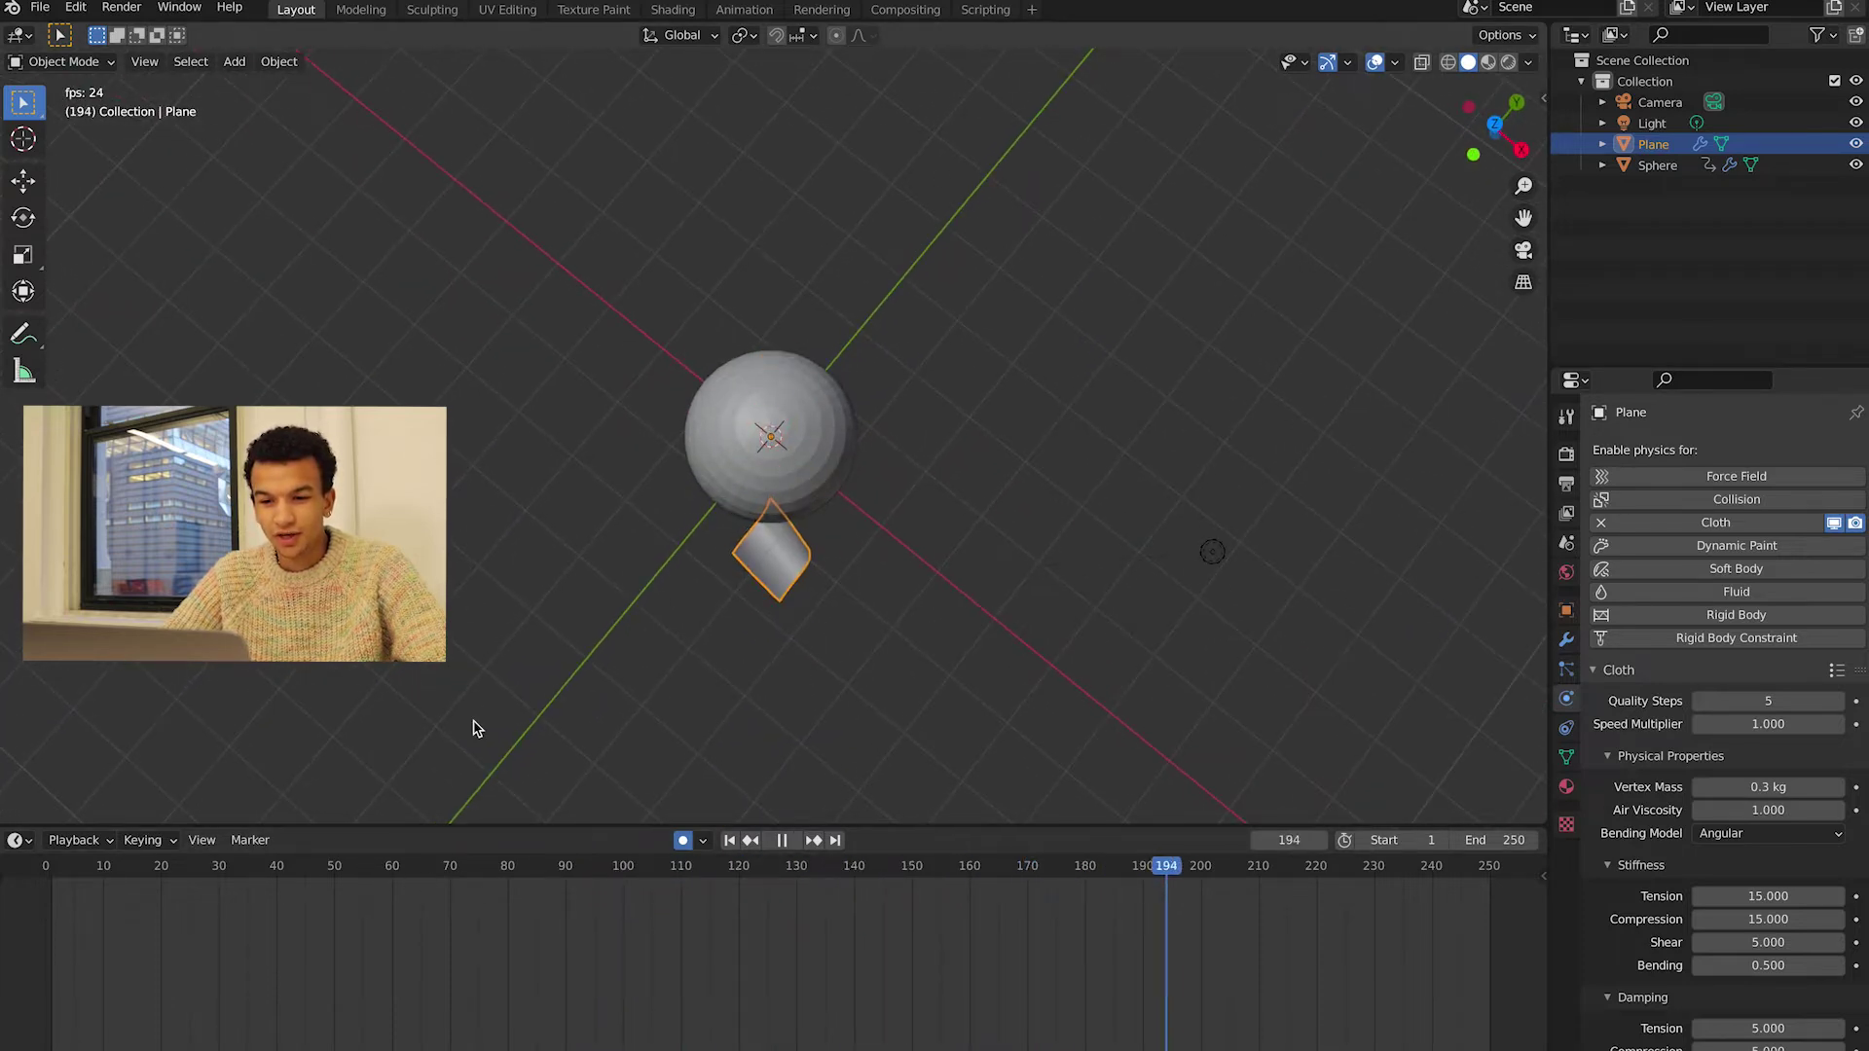
left_click(51, 874)
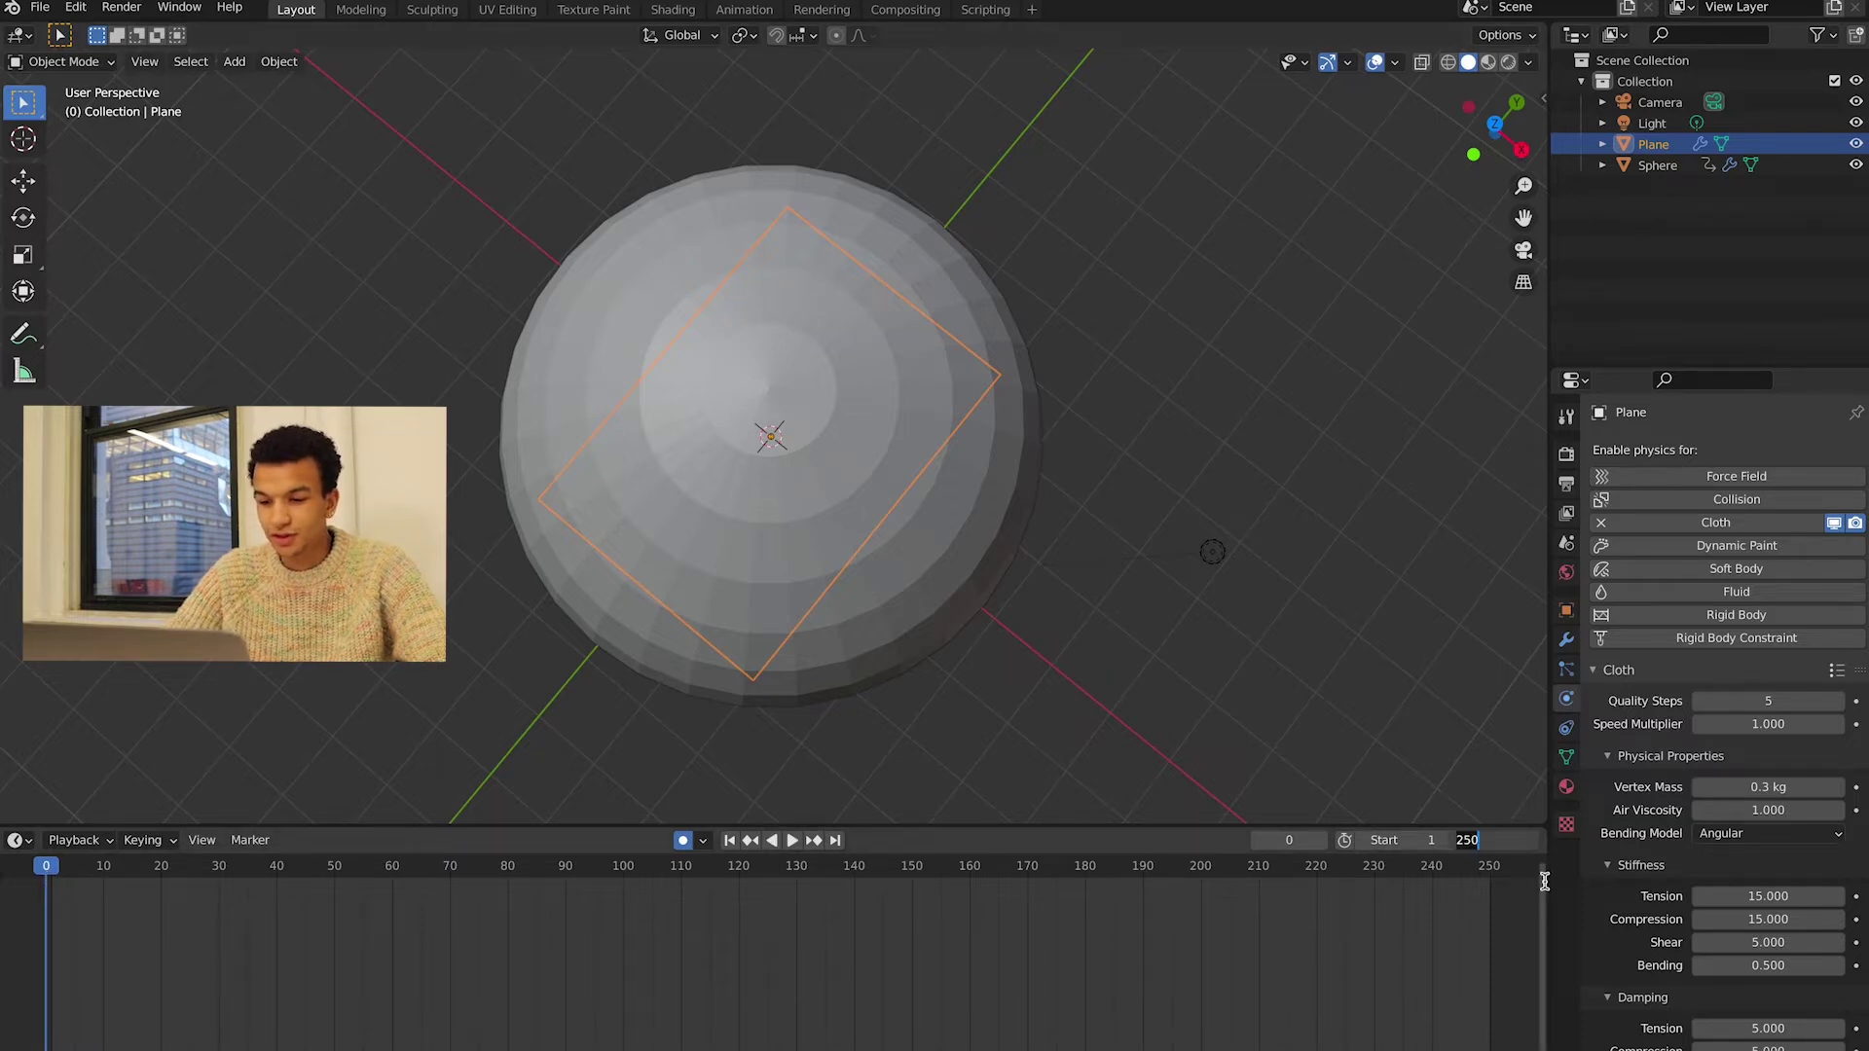
- Set the end frame to 70, hide the sphere, and step back to frame 1
key("Return")
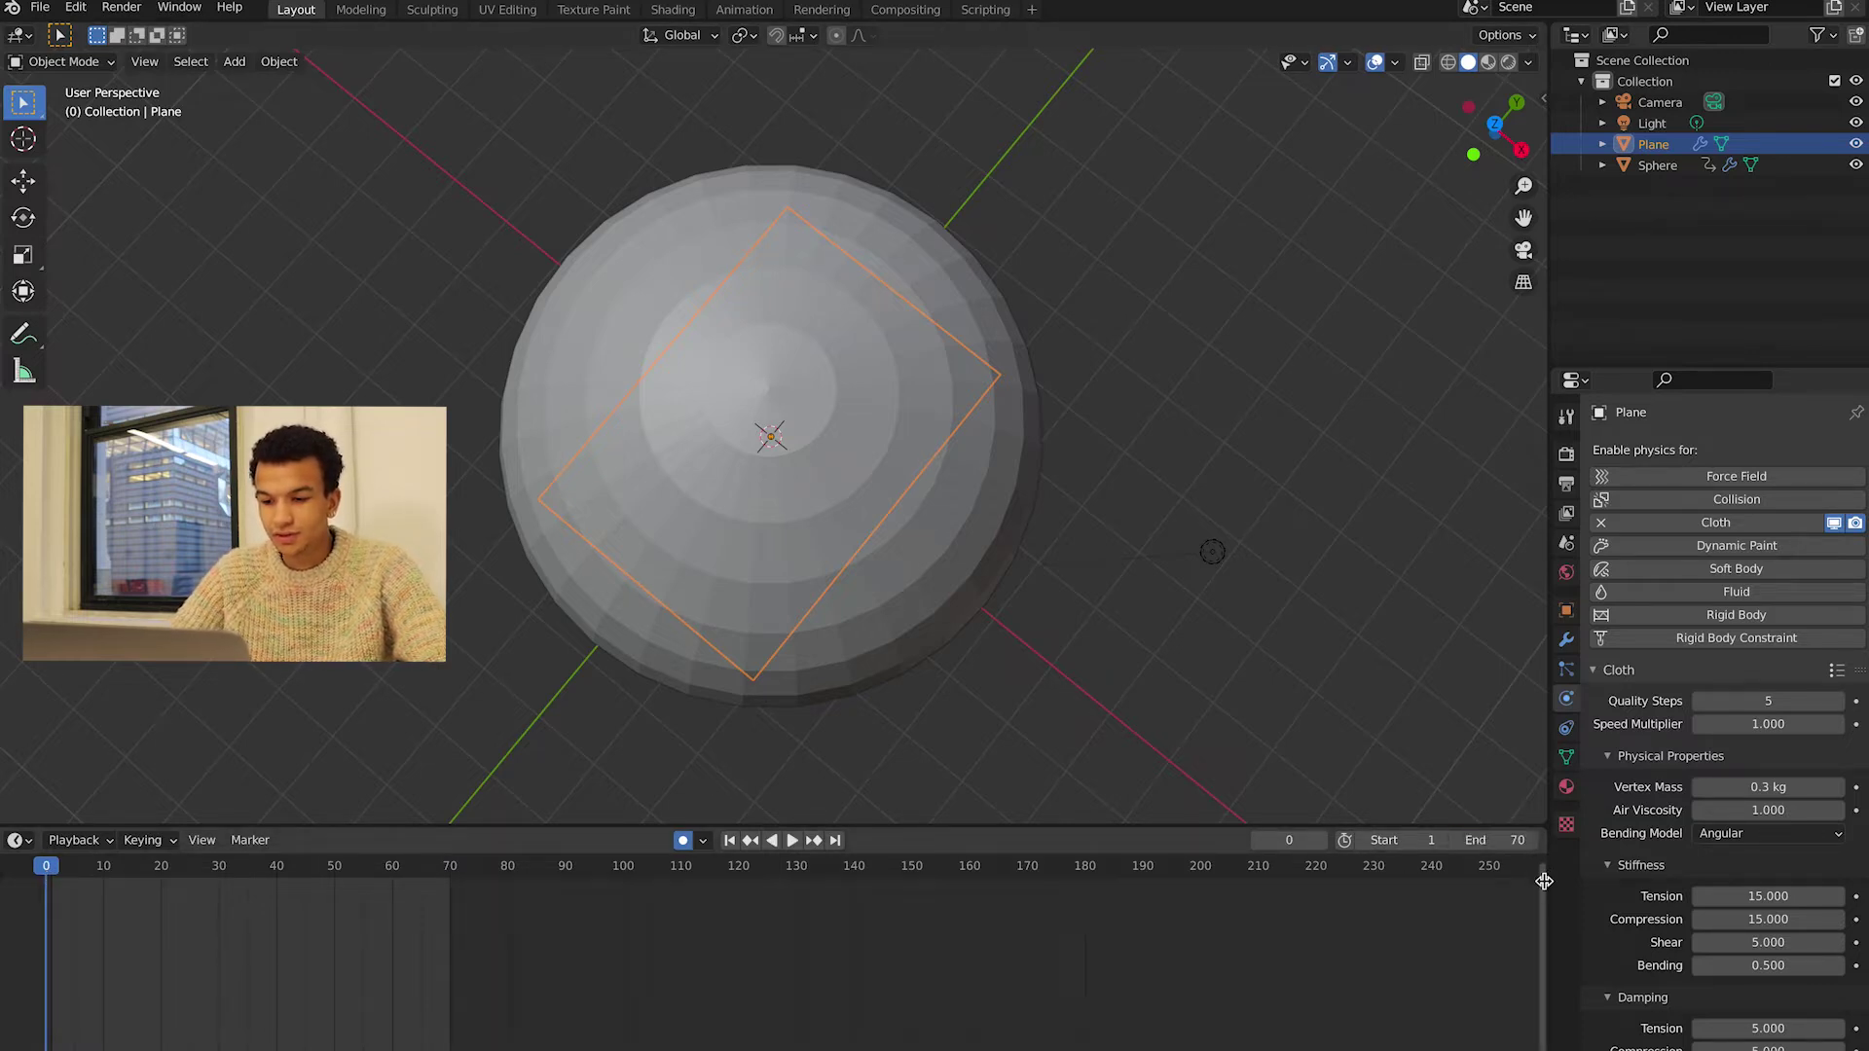
key("Home")
middle_click_drag(857, 467, 913, 443)
key("h")
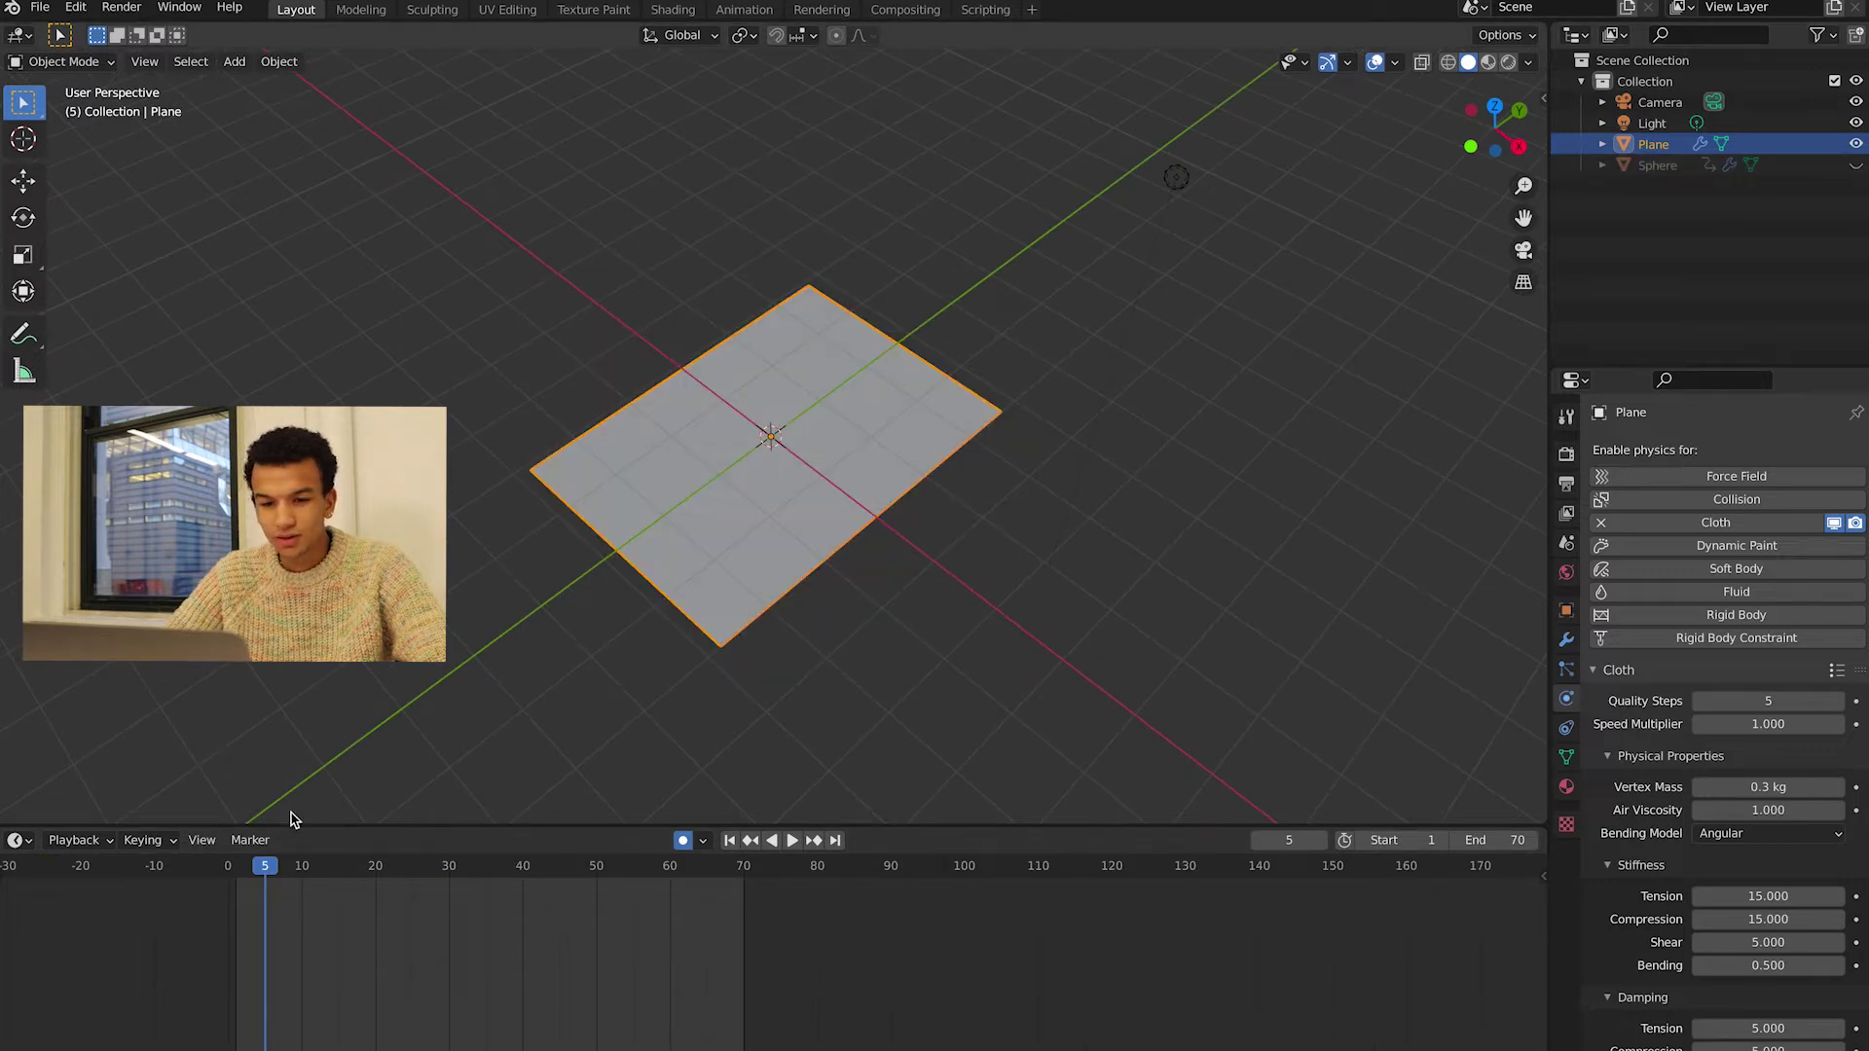
left_click(772, 840)
left_click(772, 840)
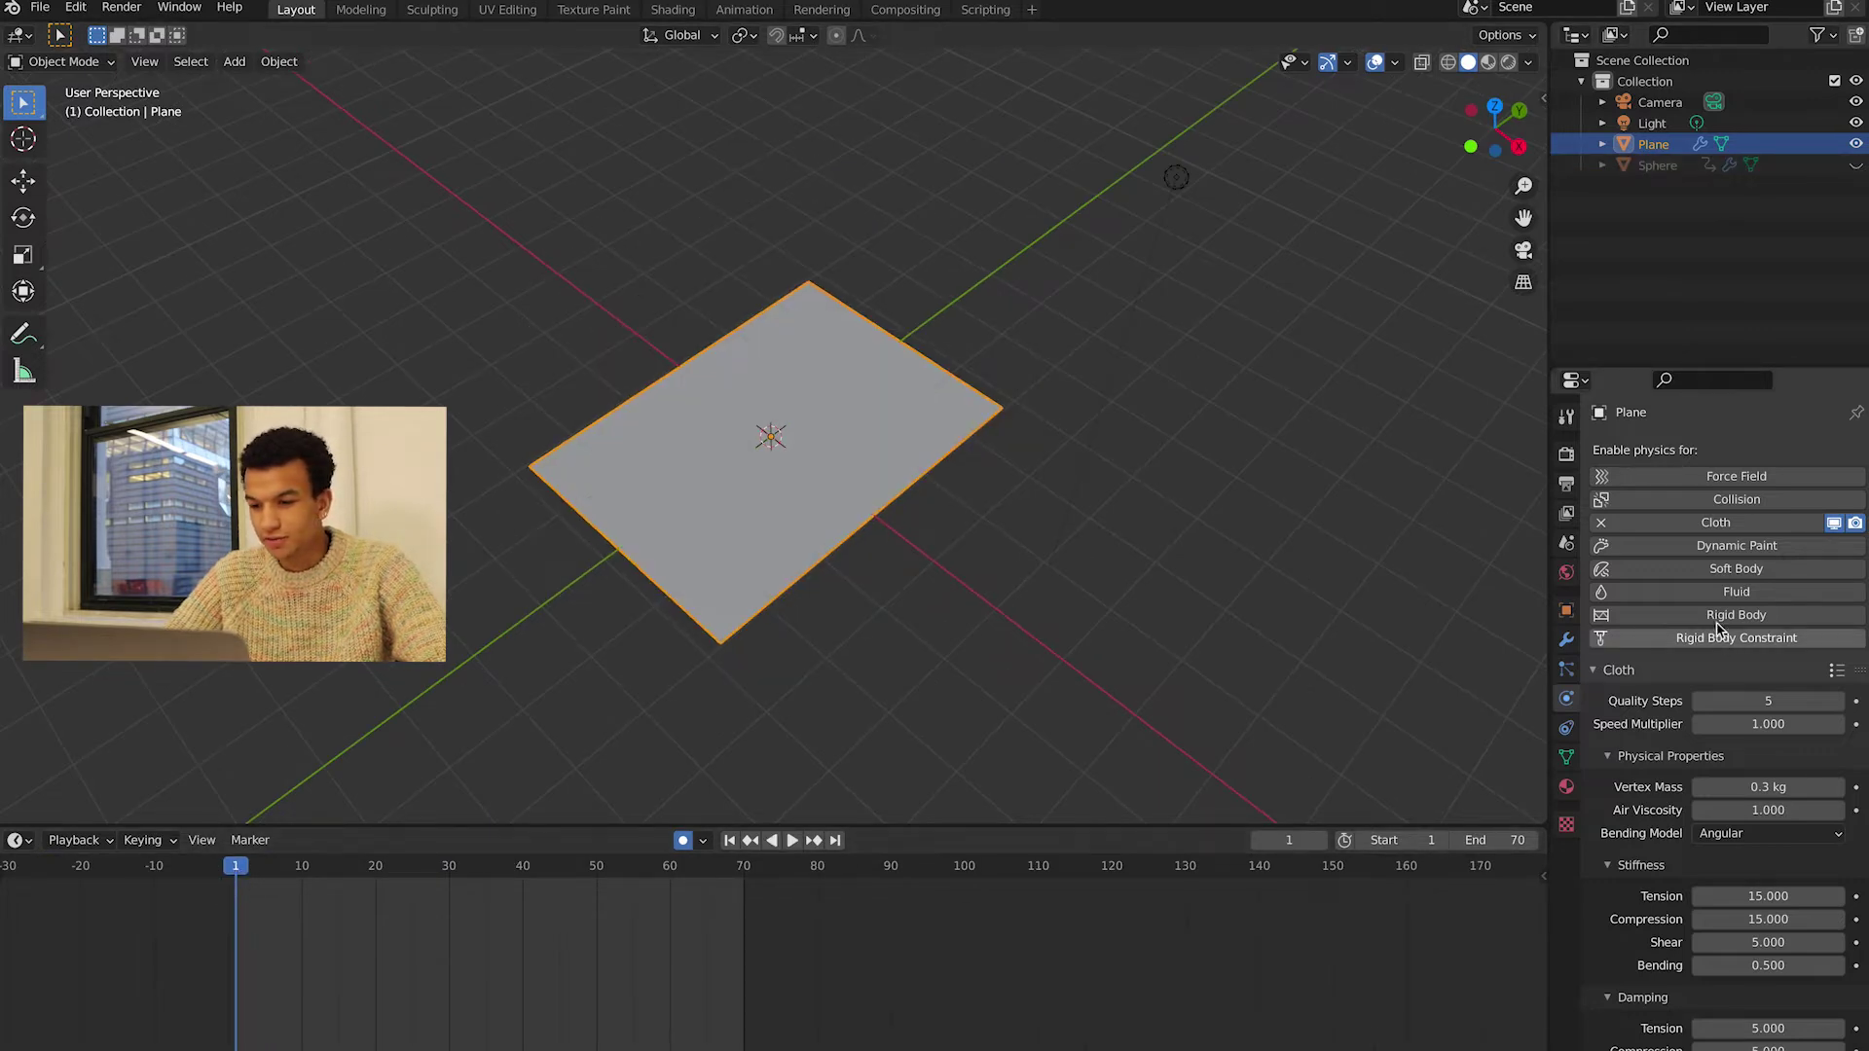
scroll(1710, 784, "down", 3)
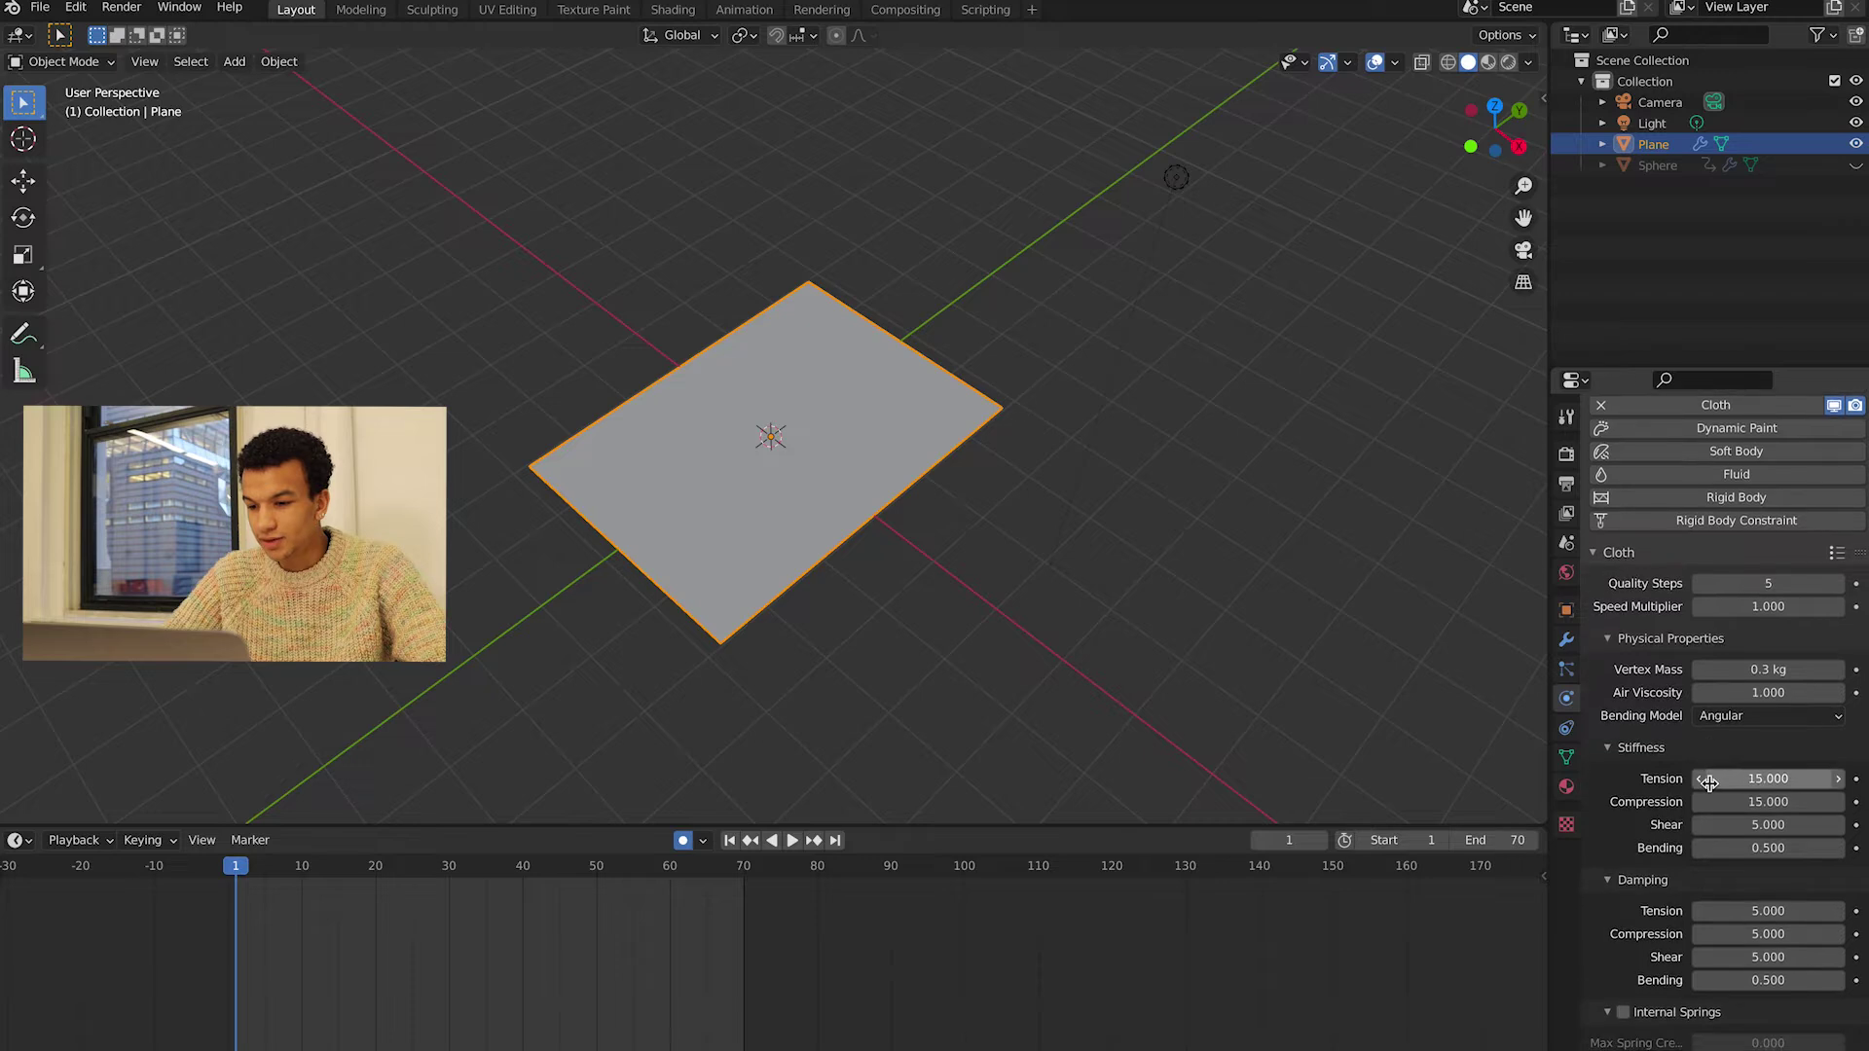
scroll(1710, 782, "down", 6)
scroll(1694, 776, "up", 5)
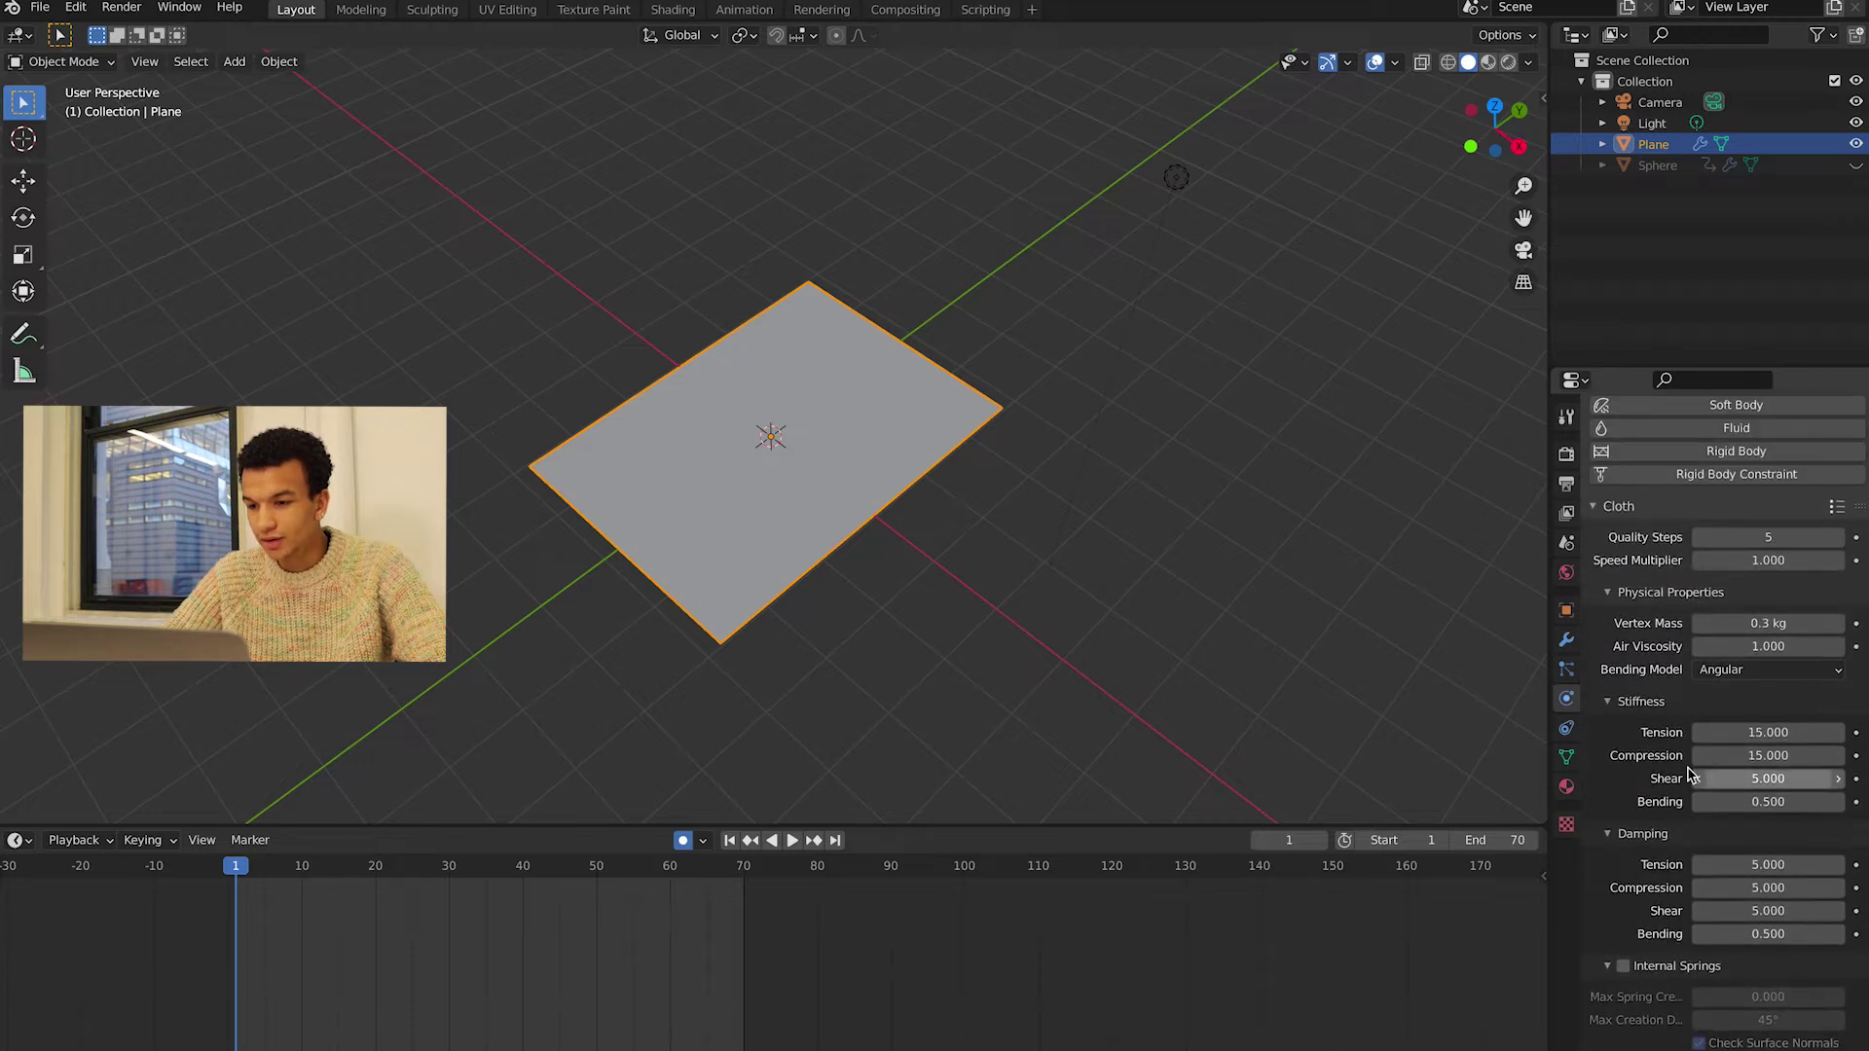
scroll(1655, 767, "down", 6)
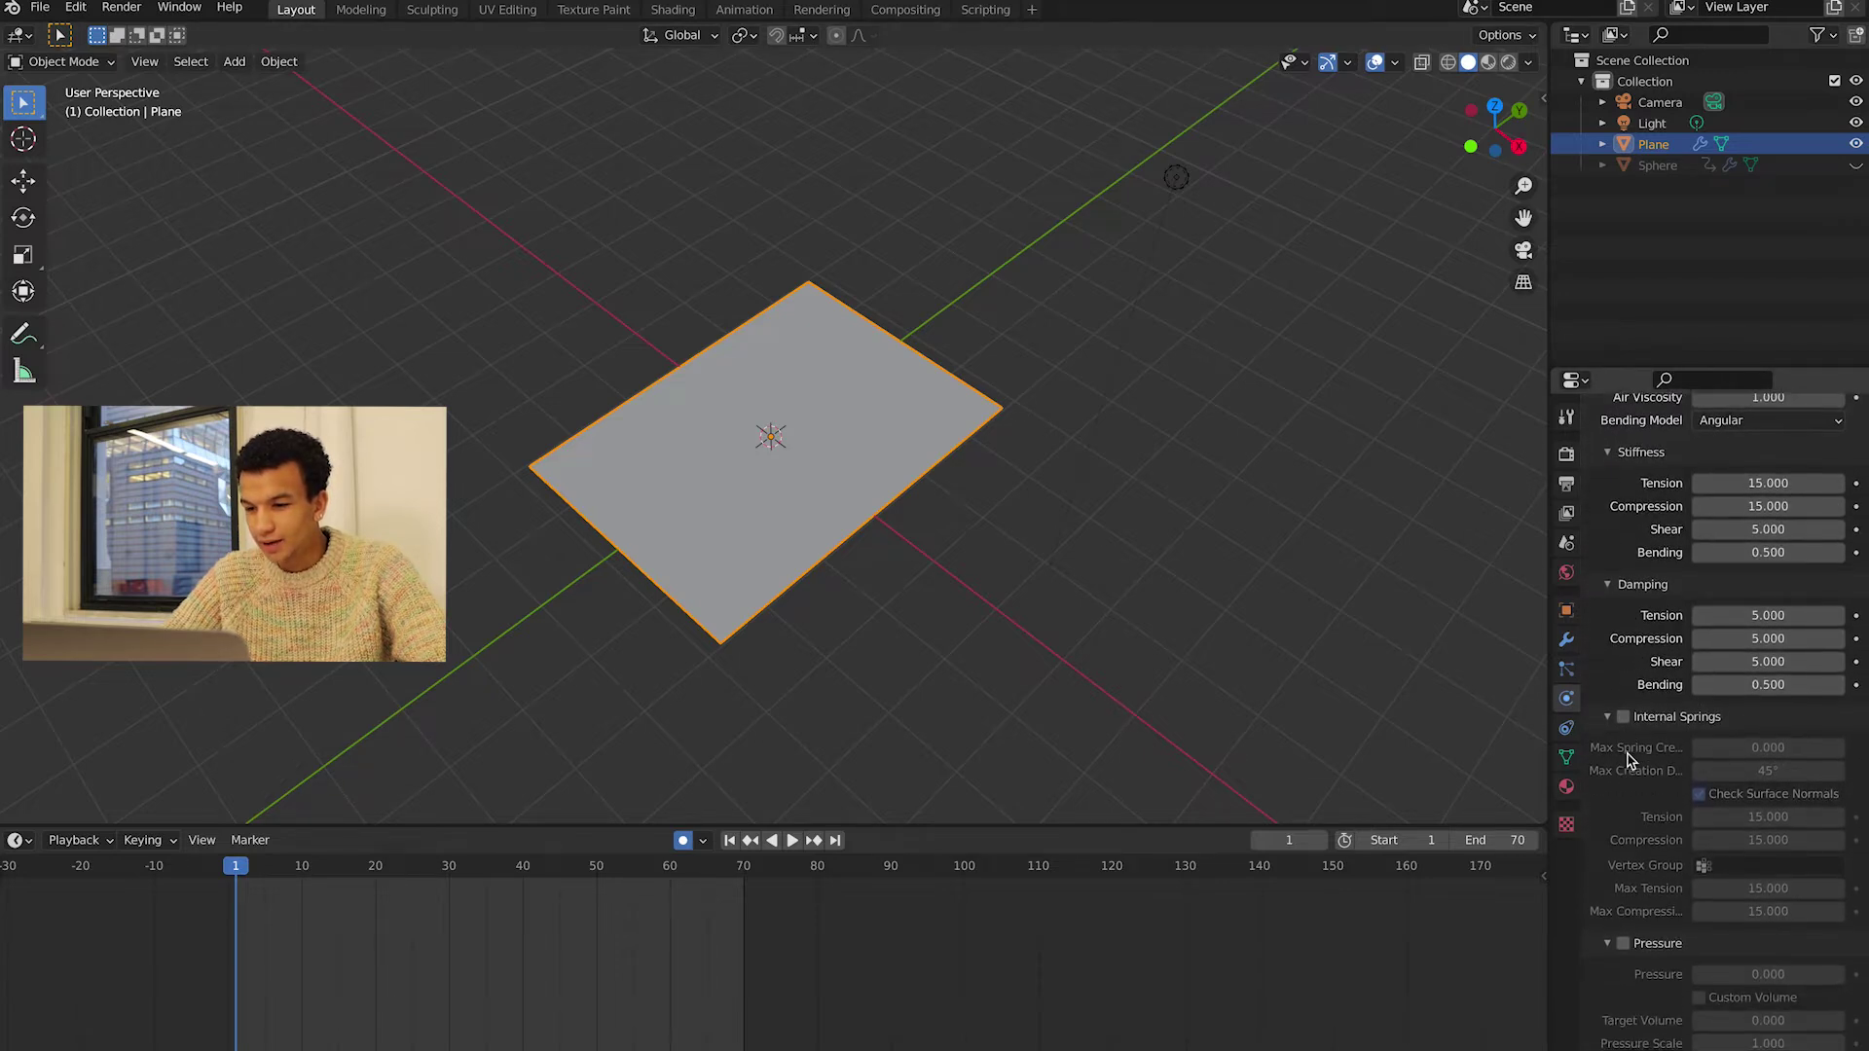
scroll(1631, 759, "down", 3)
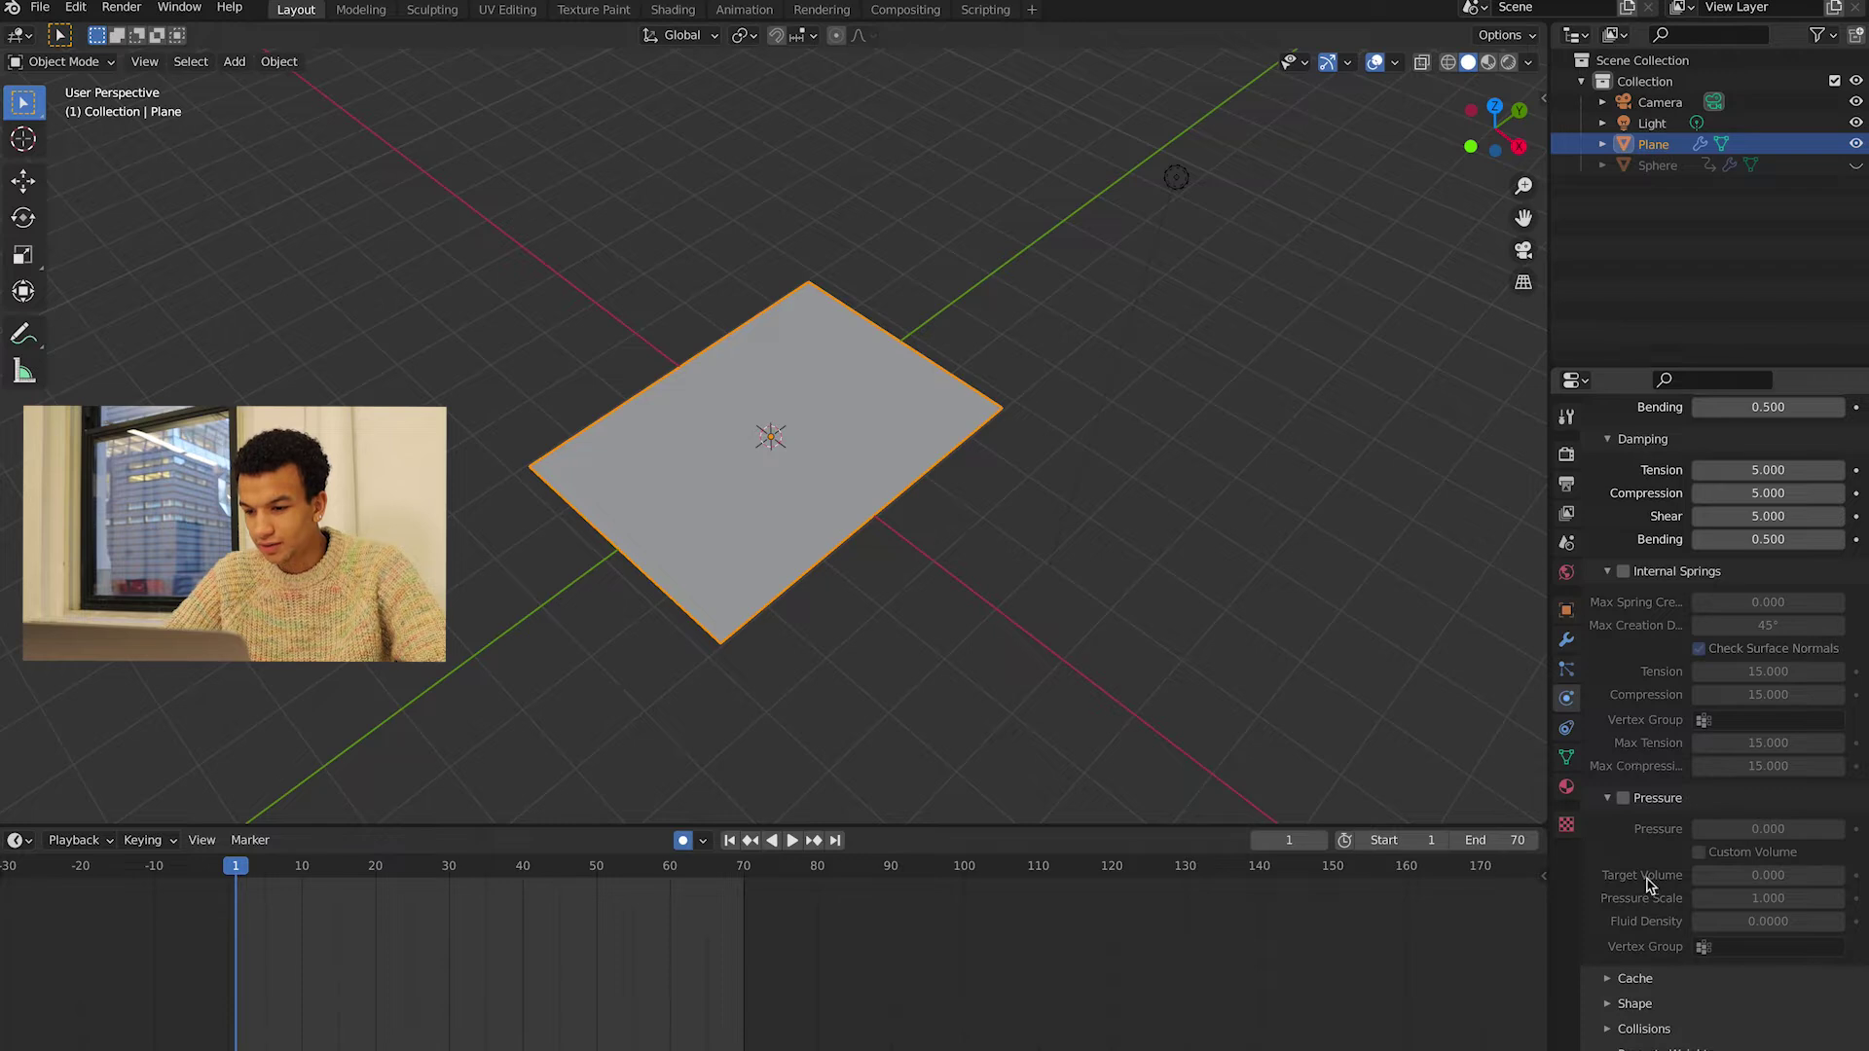
- Enable the cloth's Self Collisions with a friction of 15
left_click(1608, 1029)
scroll(1611, 1034, "down", 6)
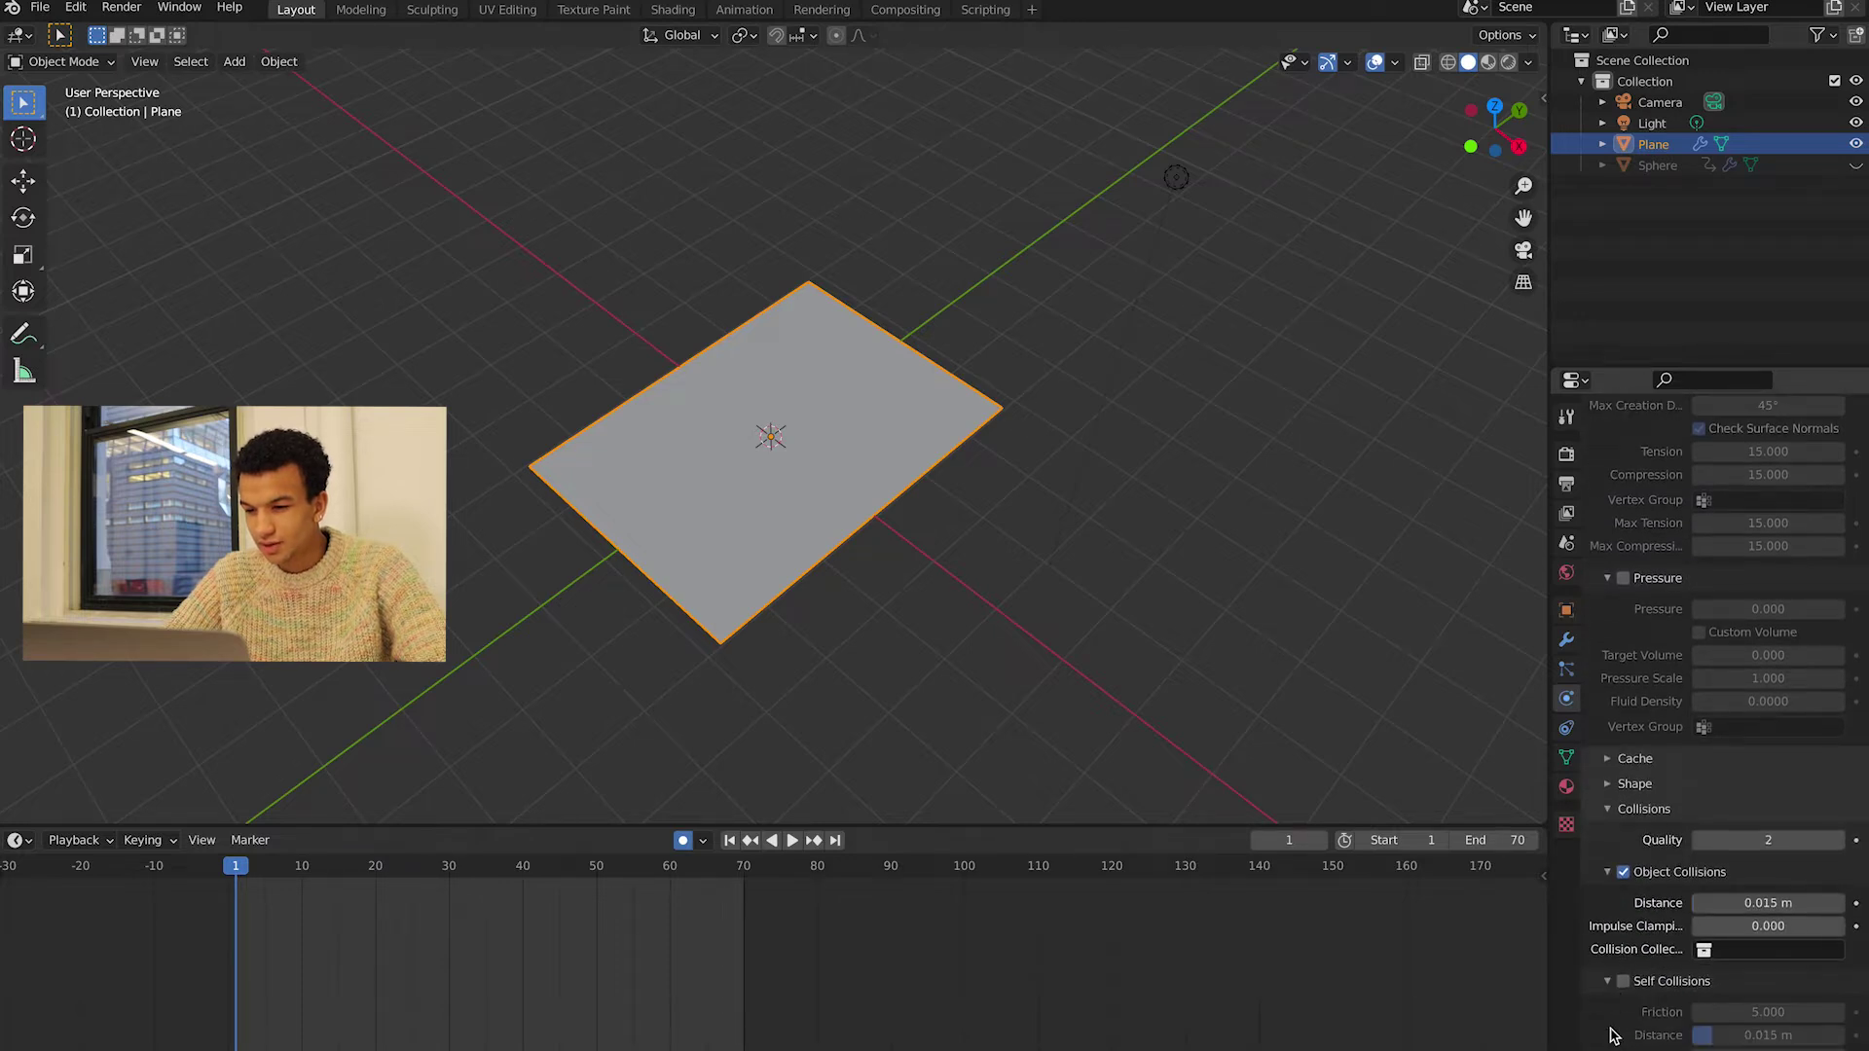
left_click(1623, 949)
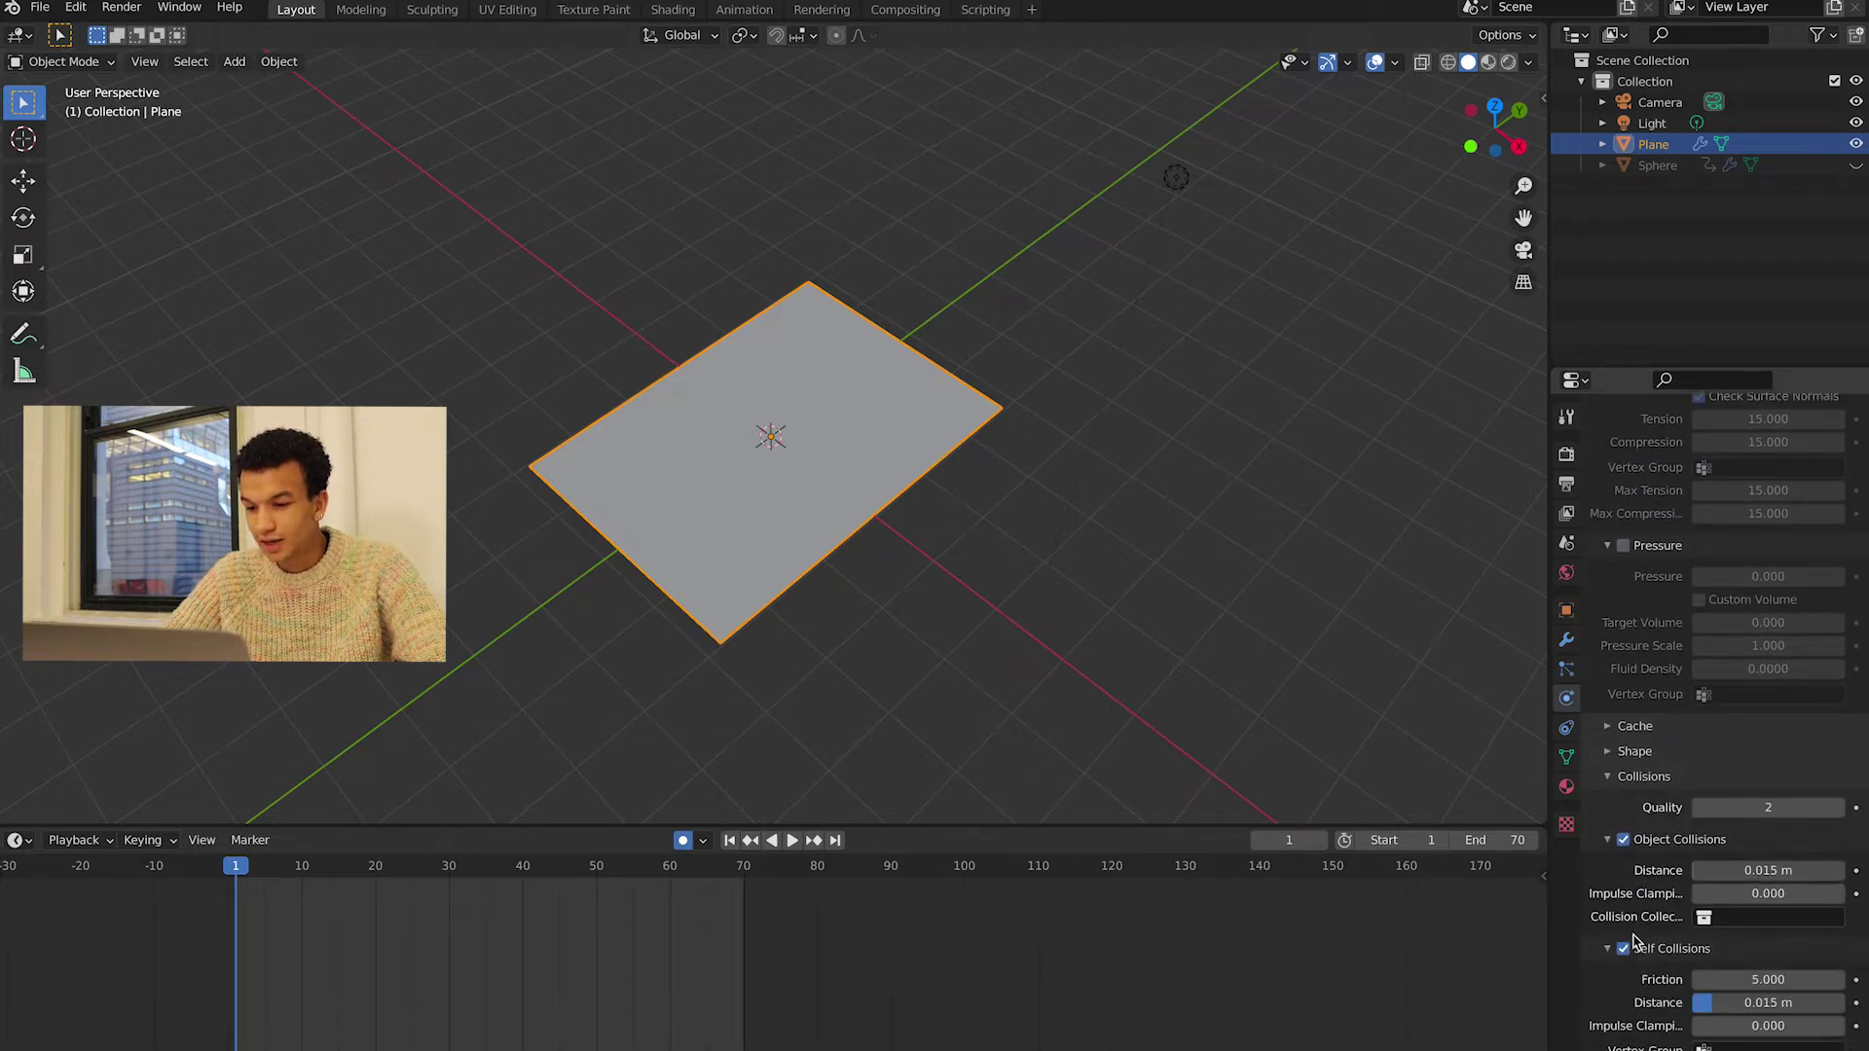
scroll(1626, 950, "down", 1)
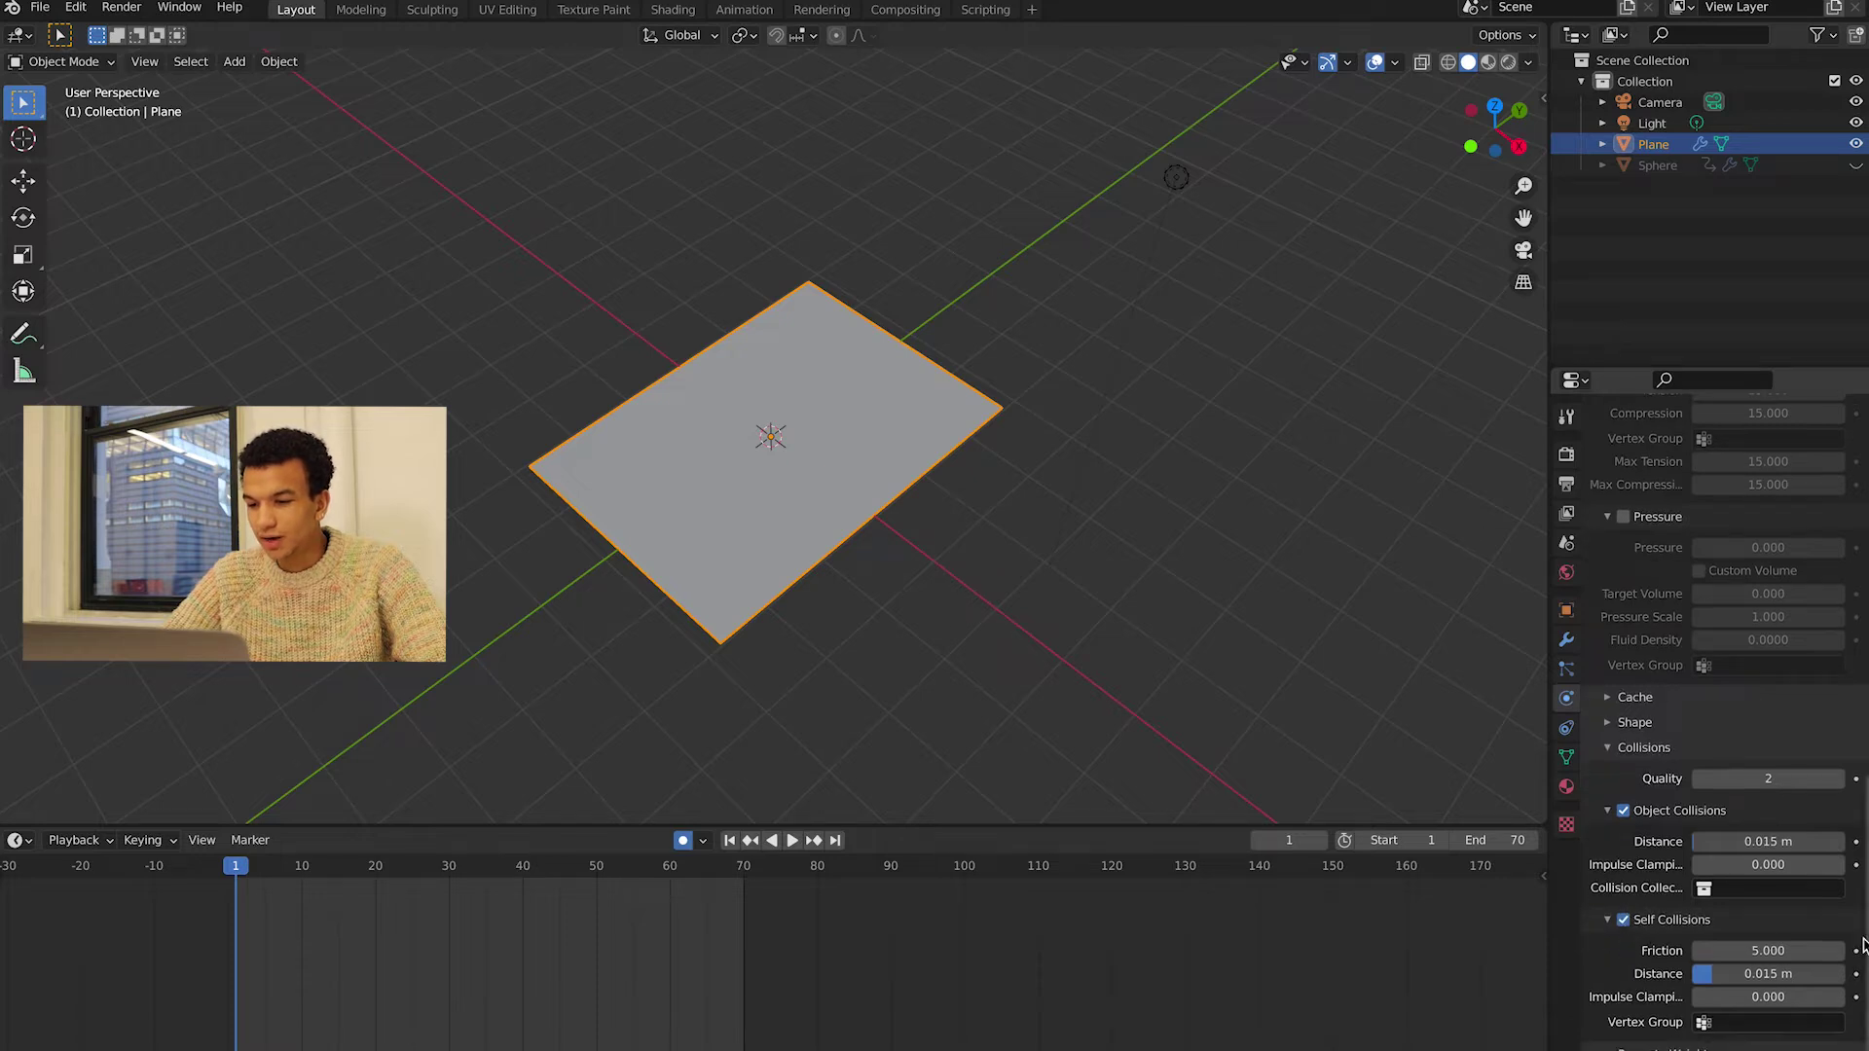
left_click(1743, 950)
type("5.0")
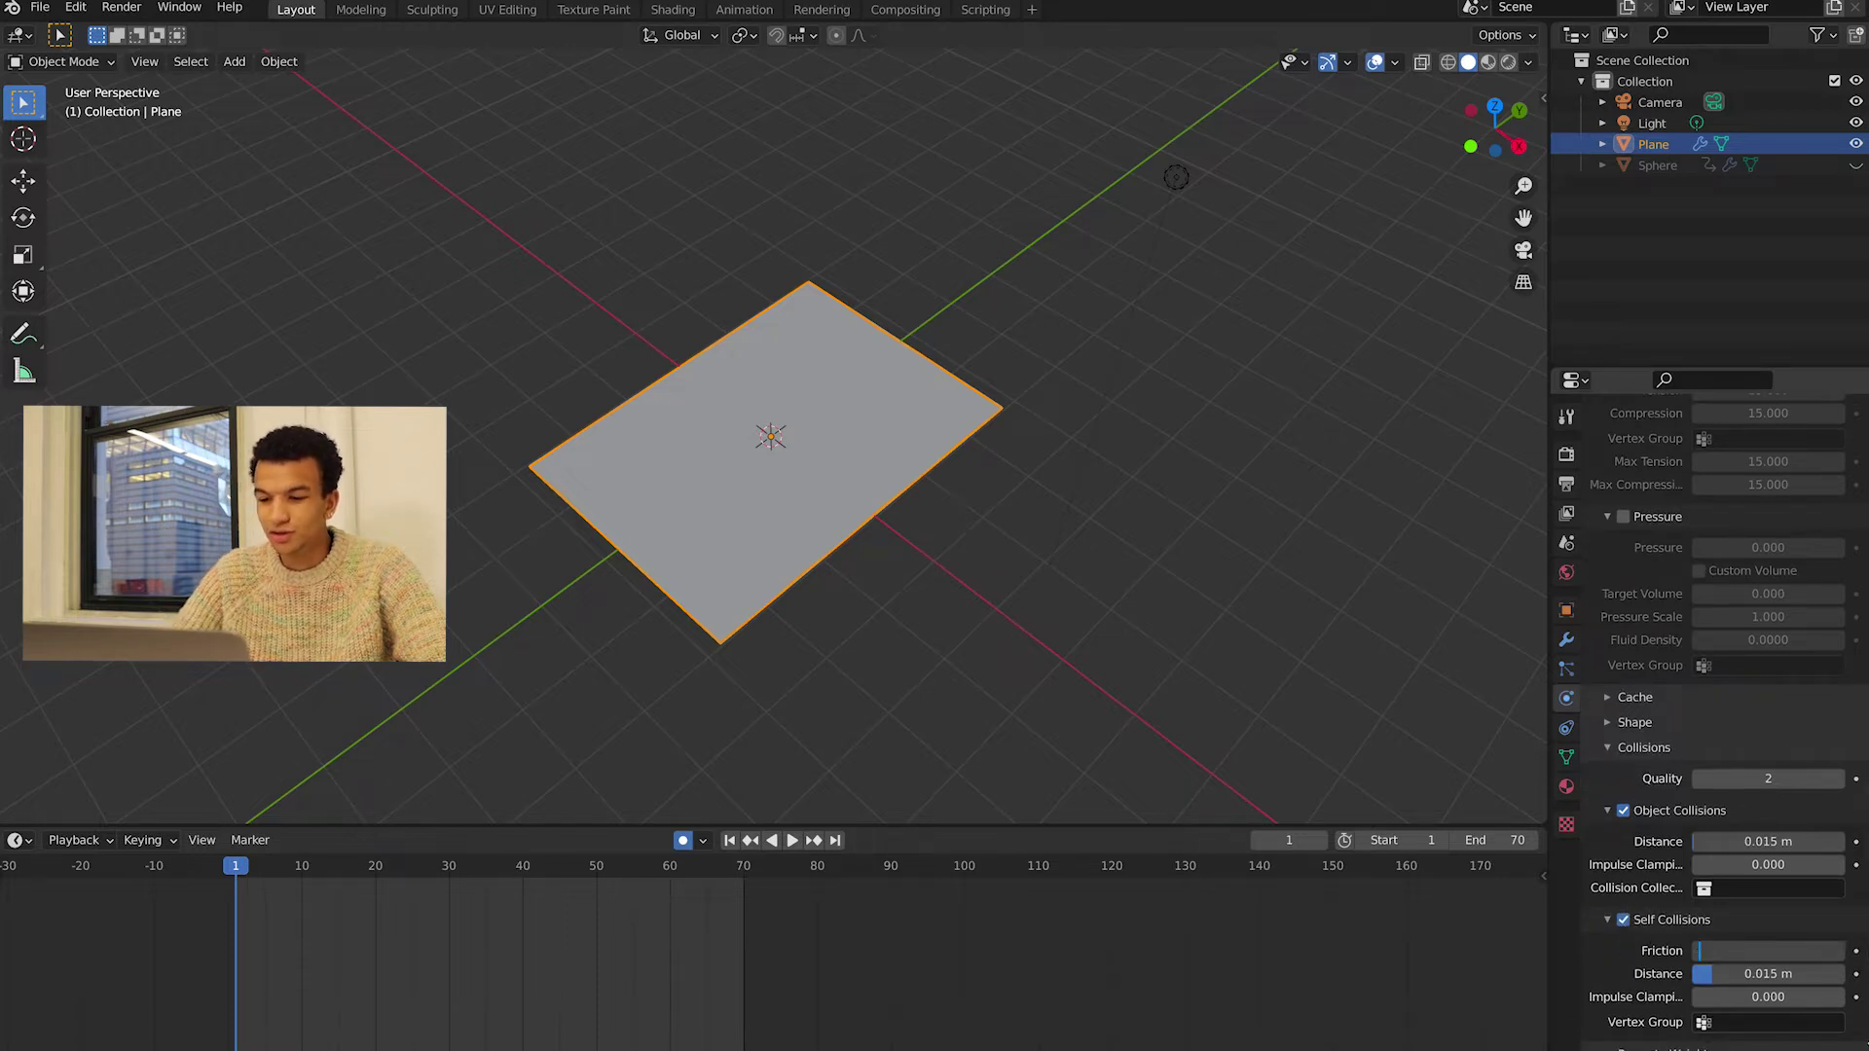
key("BackSpace")
key("BackSpace")
key("BackSpace")
type("15")
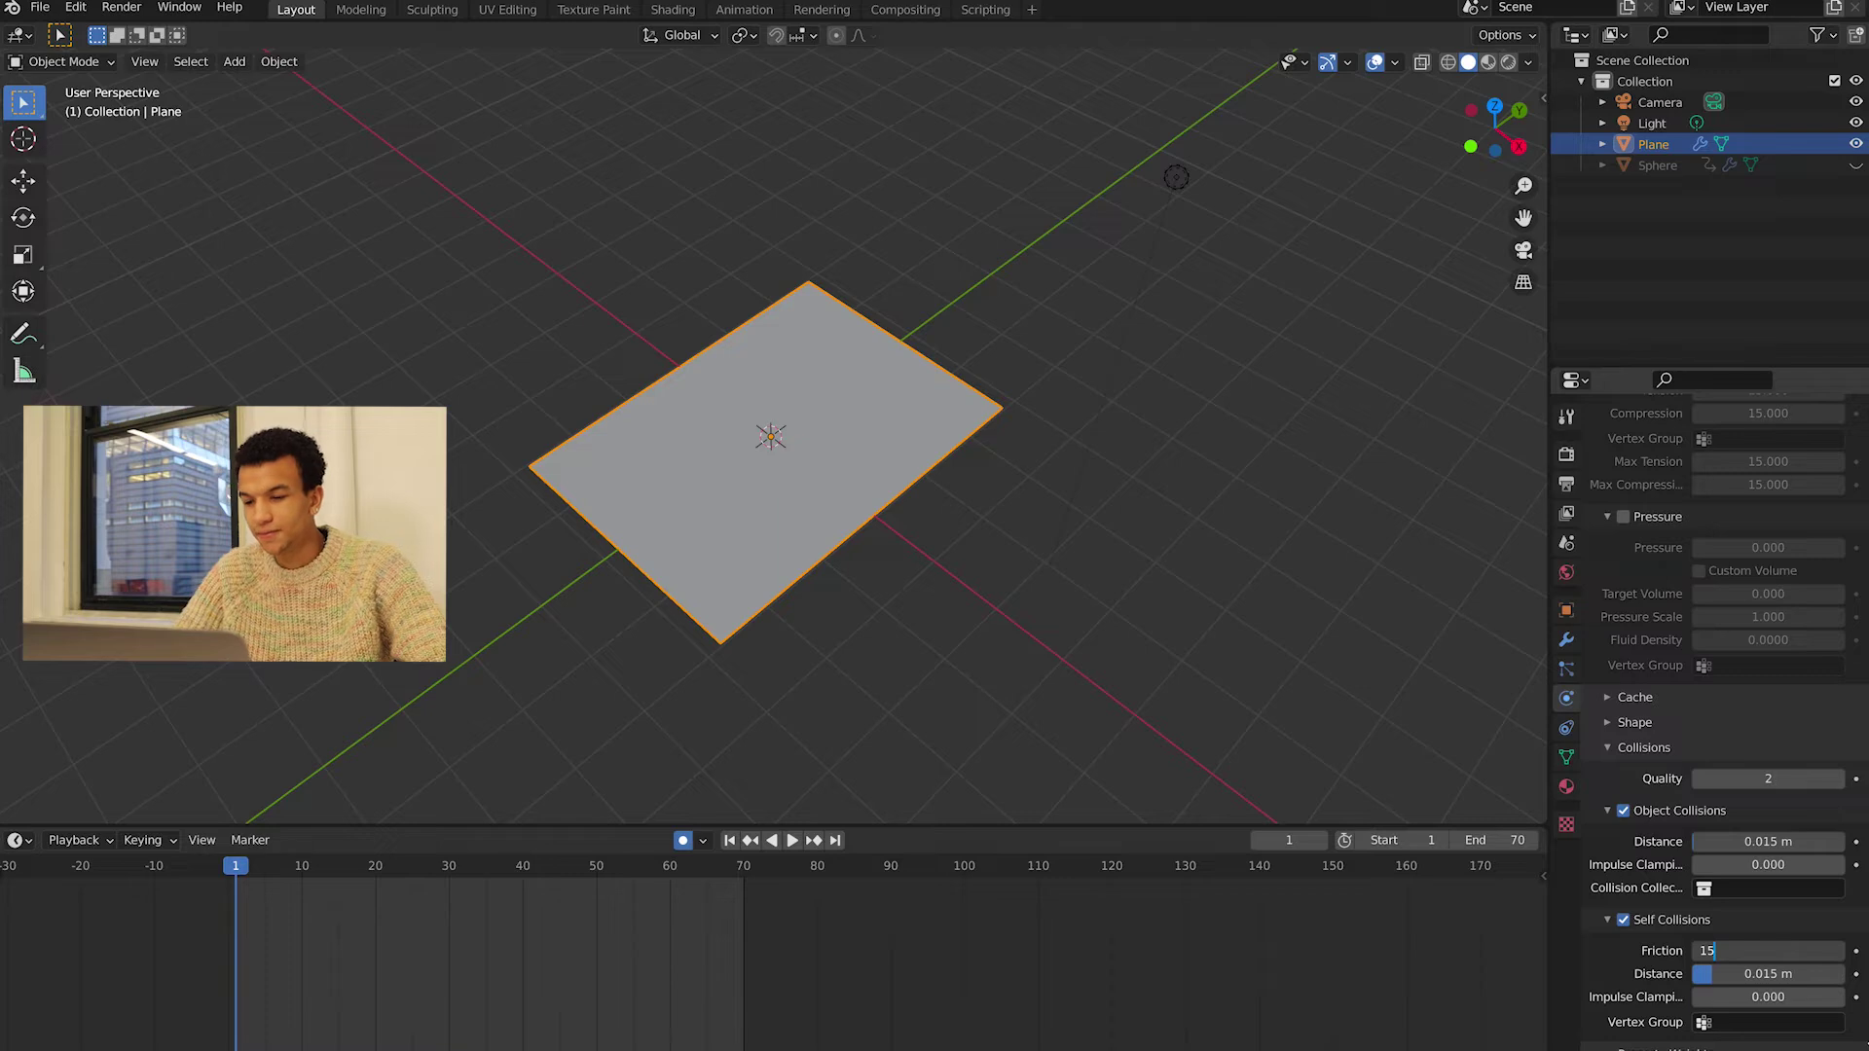
key("Return")
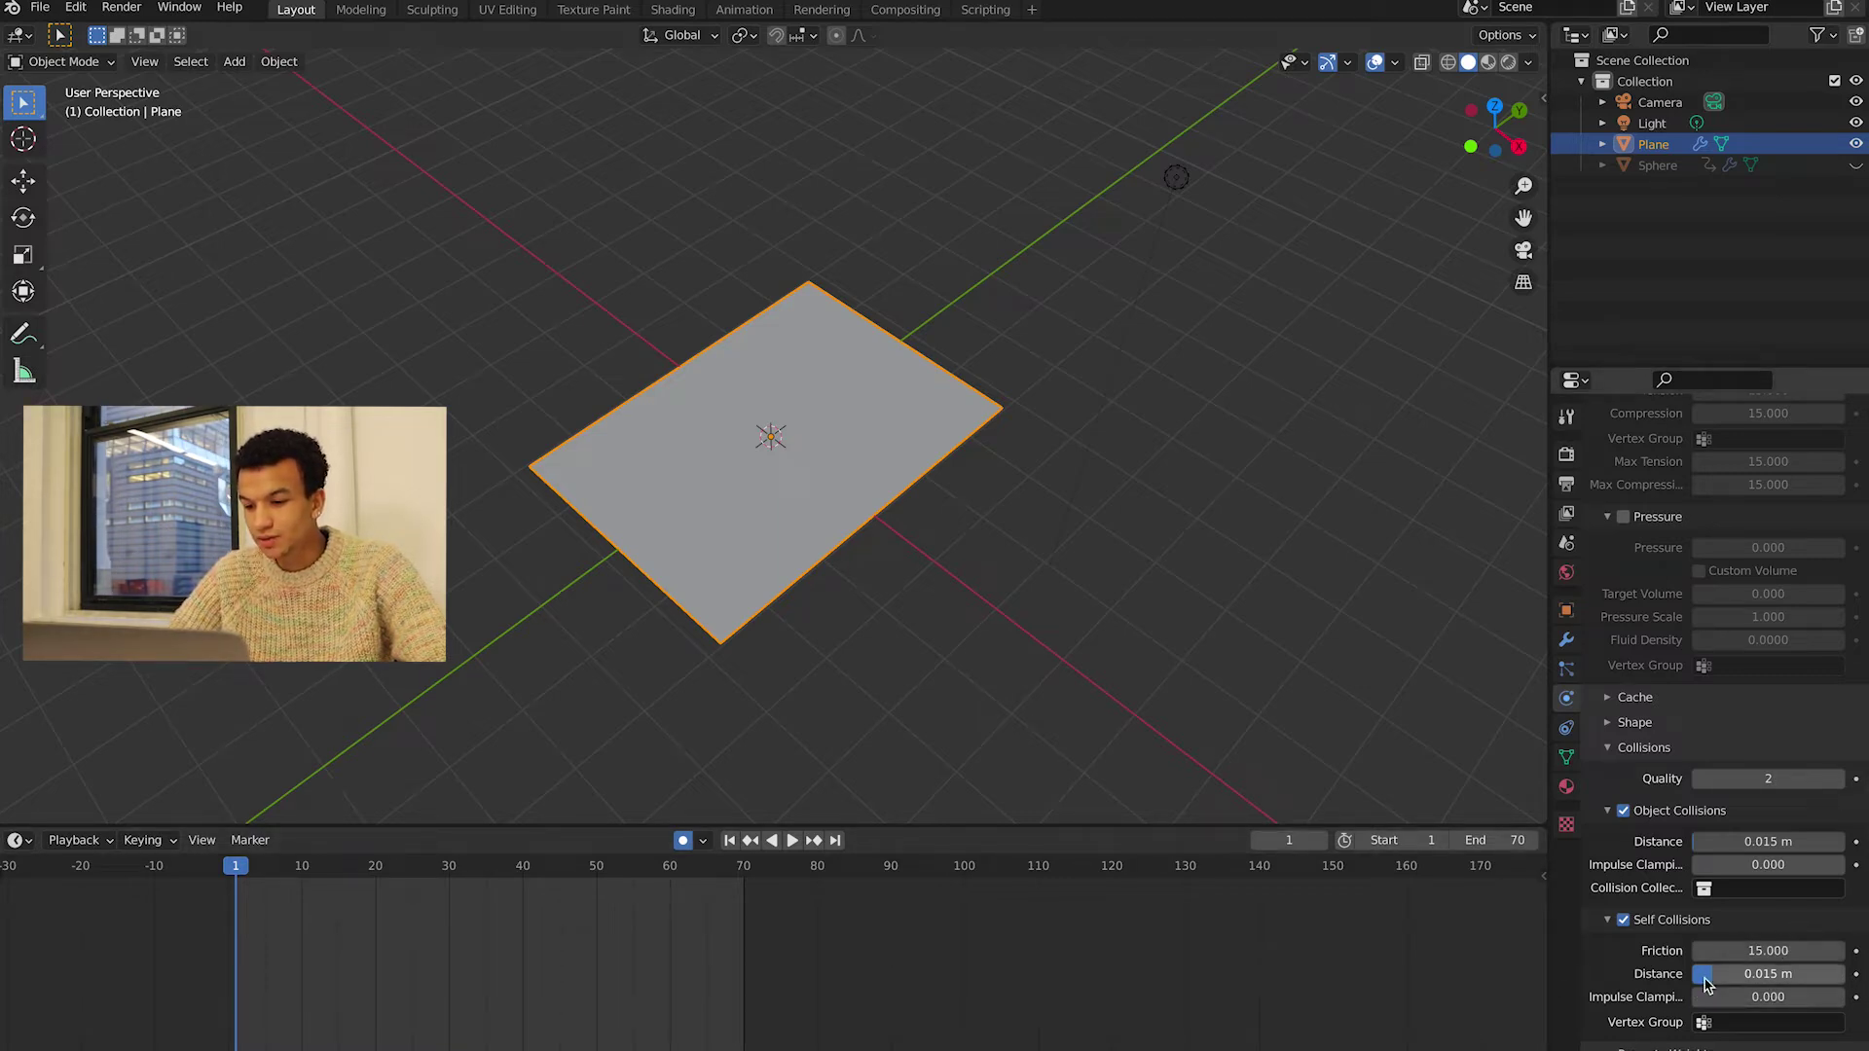
- Set the cloth's gravity field weight to 0 and play the simulation
scroll(1780, 920, "down", 5)
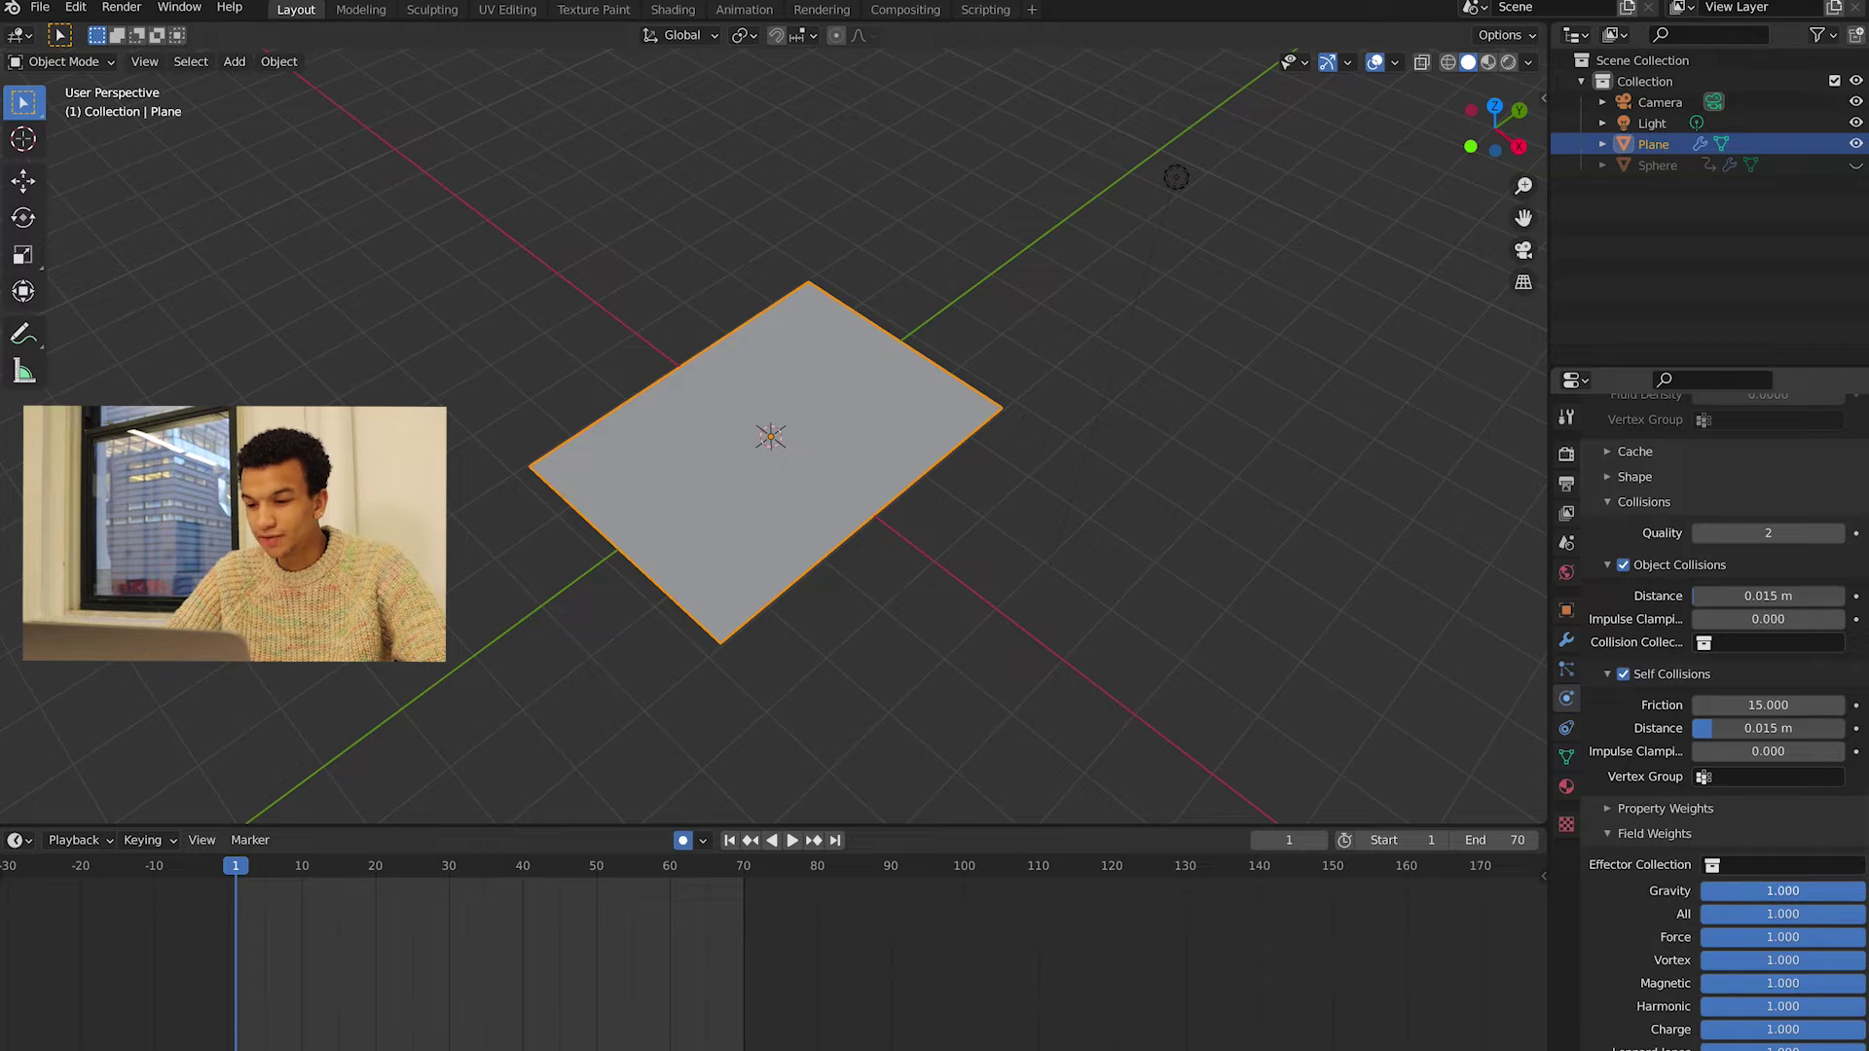
left_click_drag(1782, 890, 1713, 890)
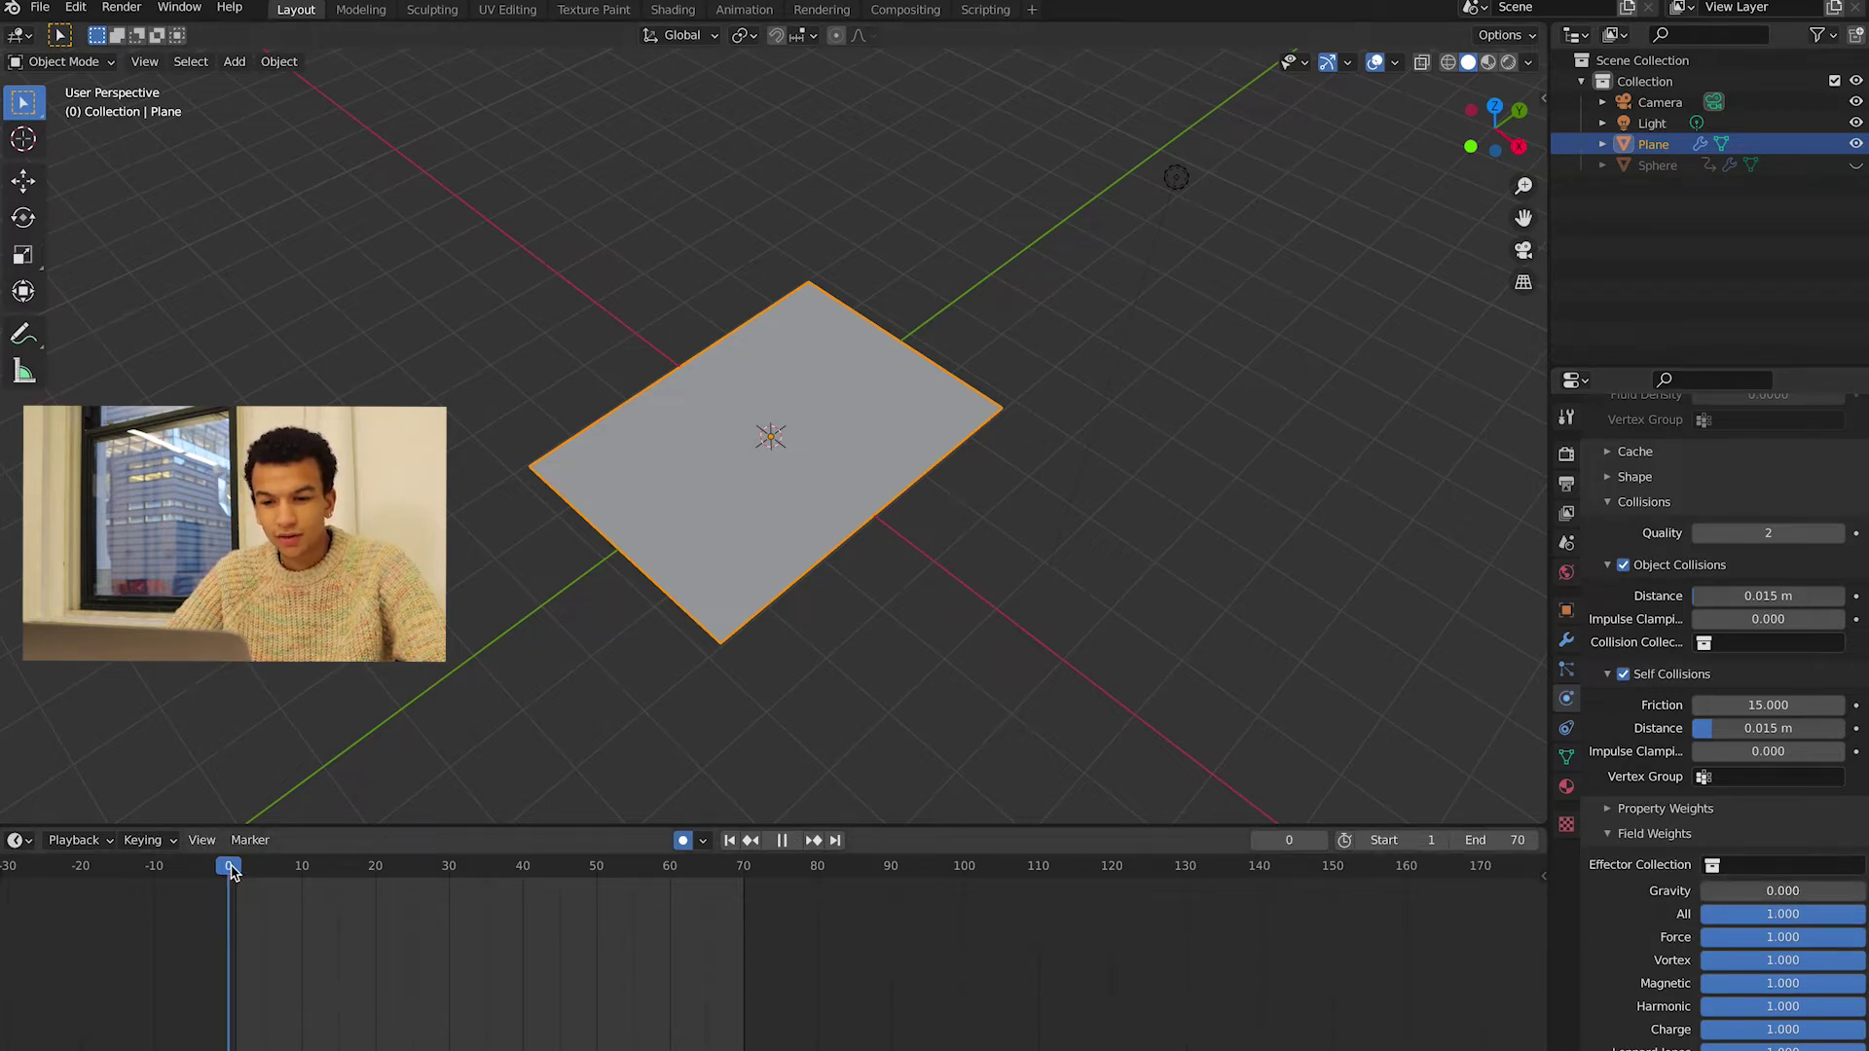
key("space")
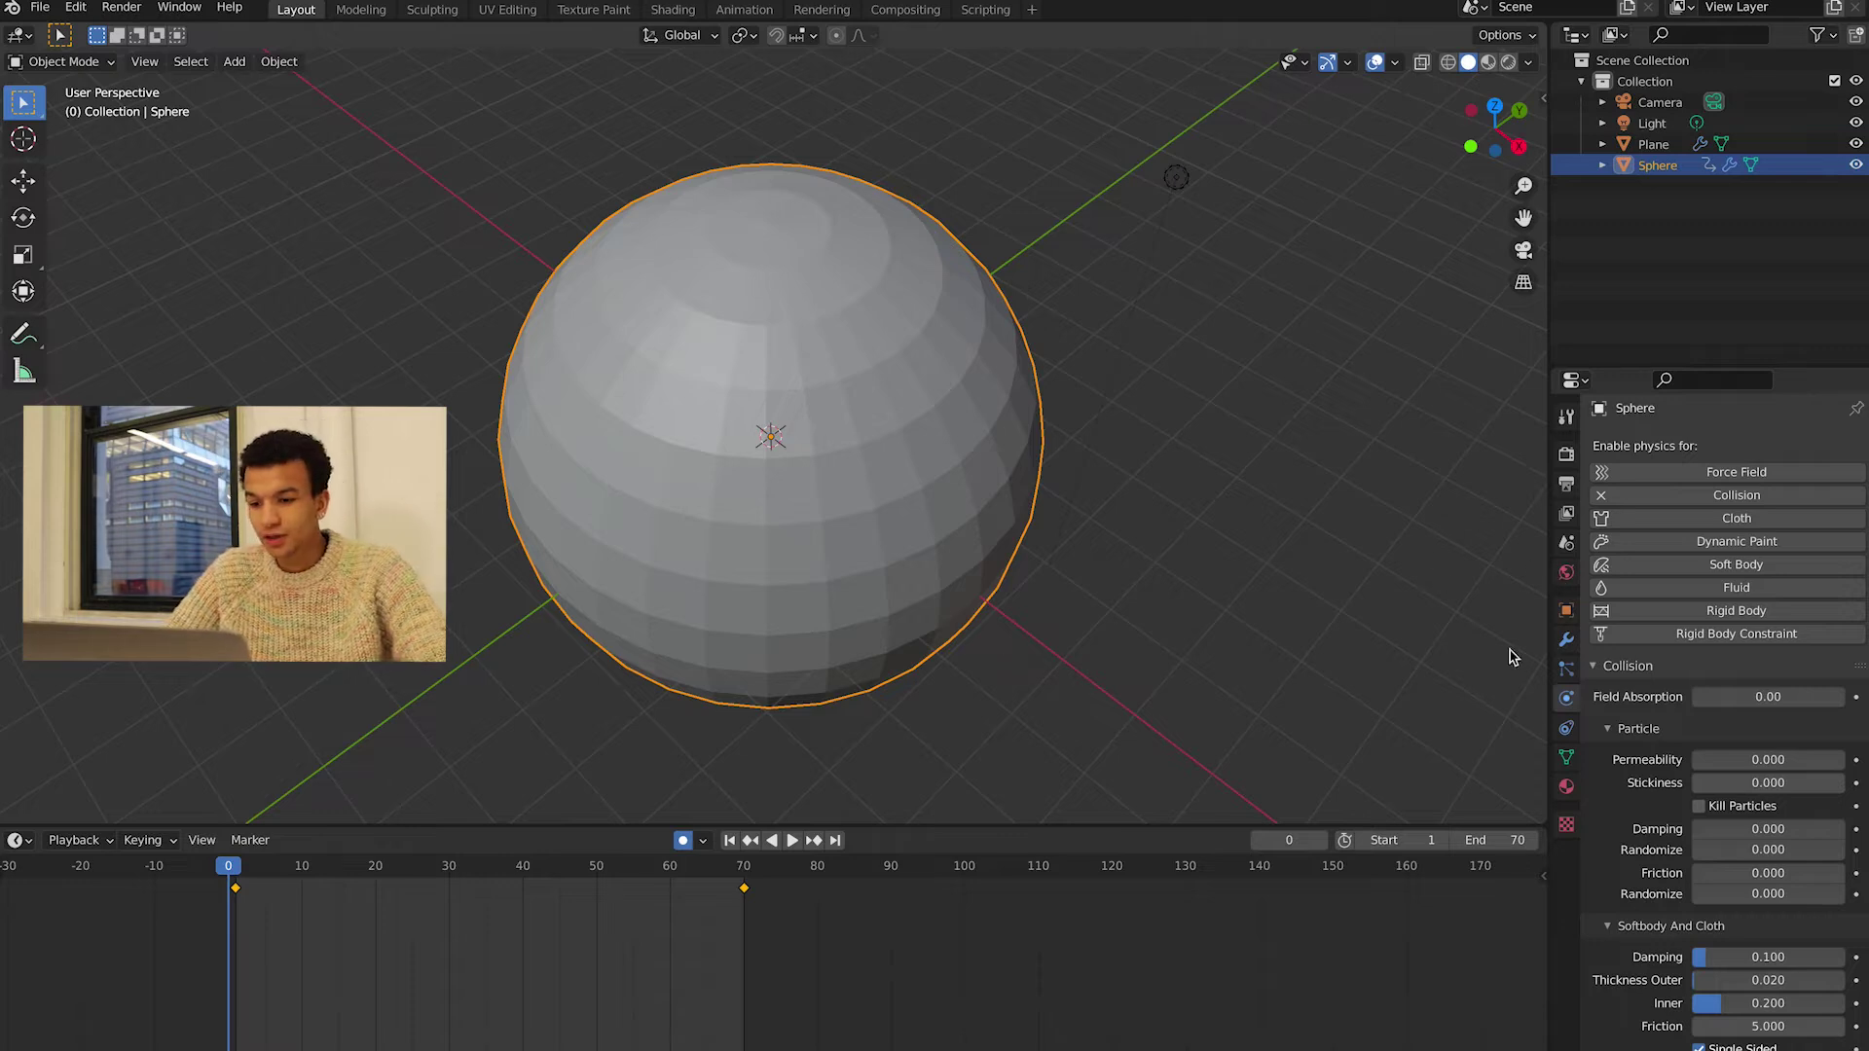
- Add a Solidify modifier to the sphere with a corrected negative thickness
left_click(1566, 642)
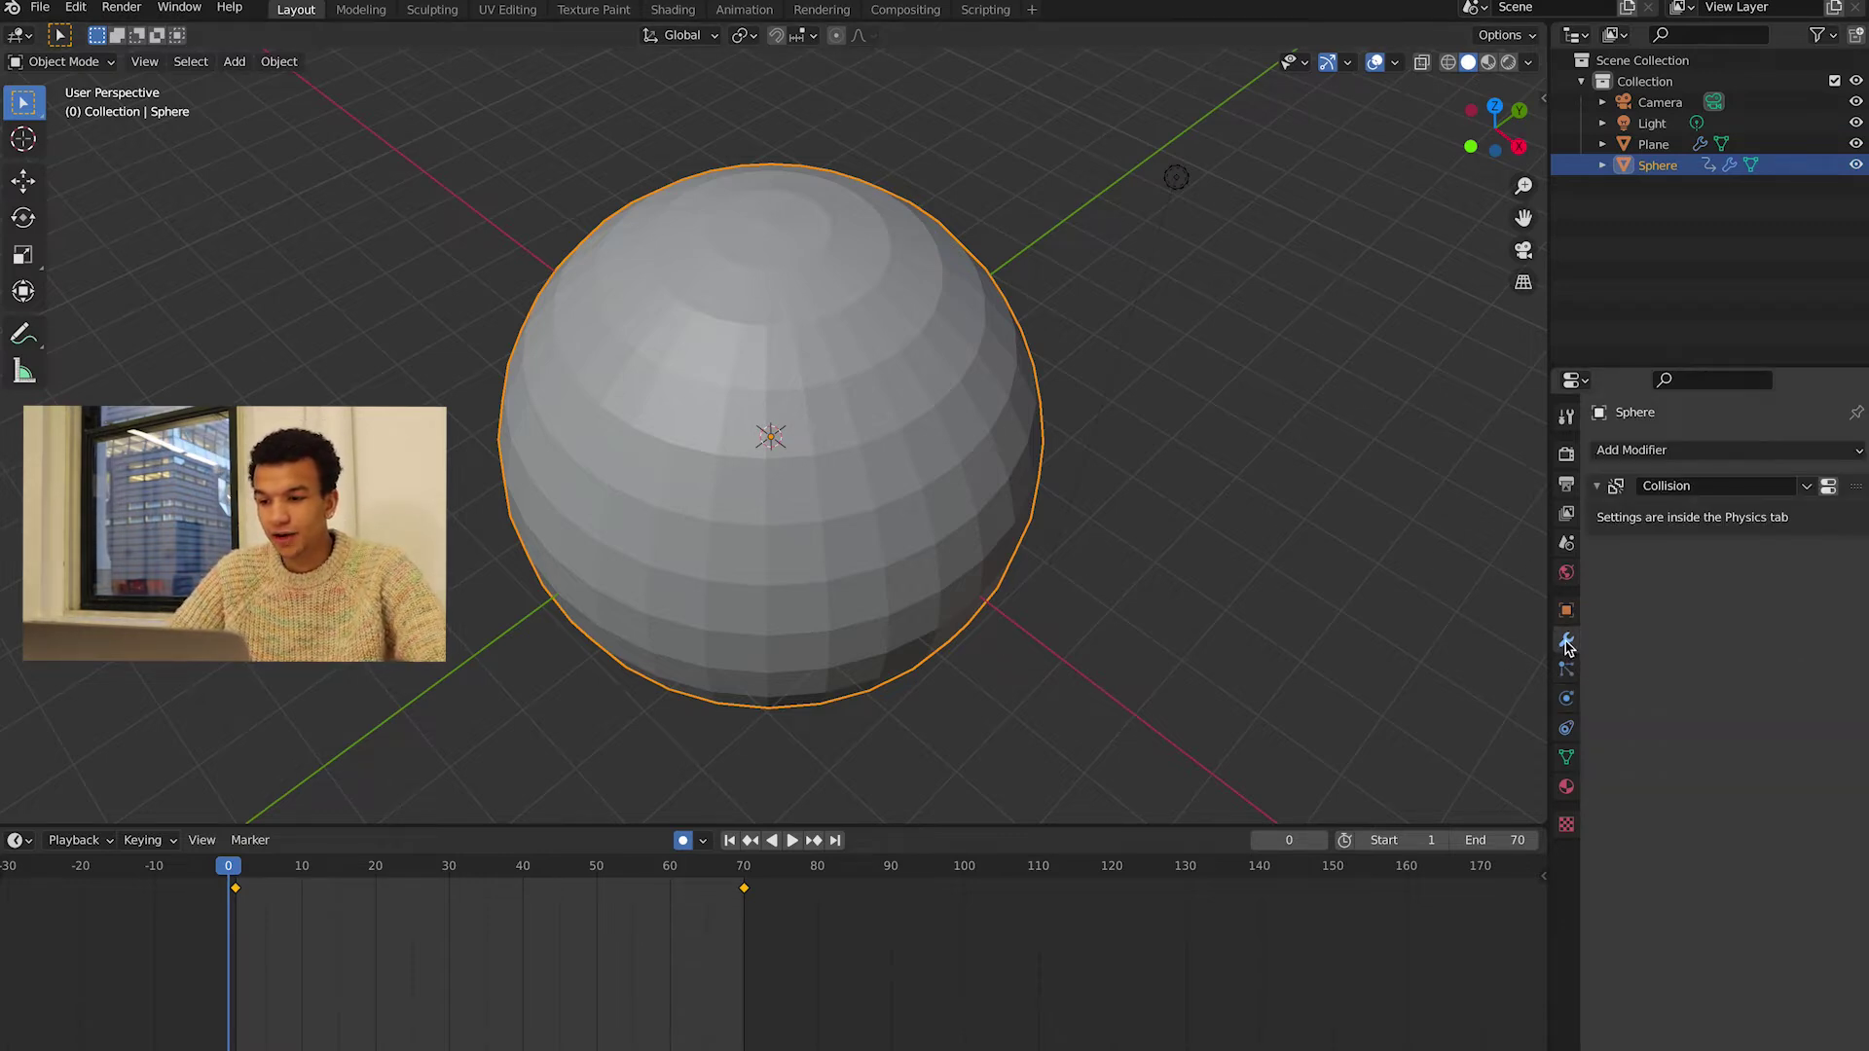
left_click(1676, 454)
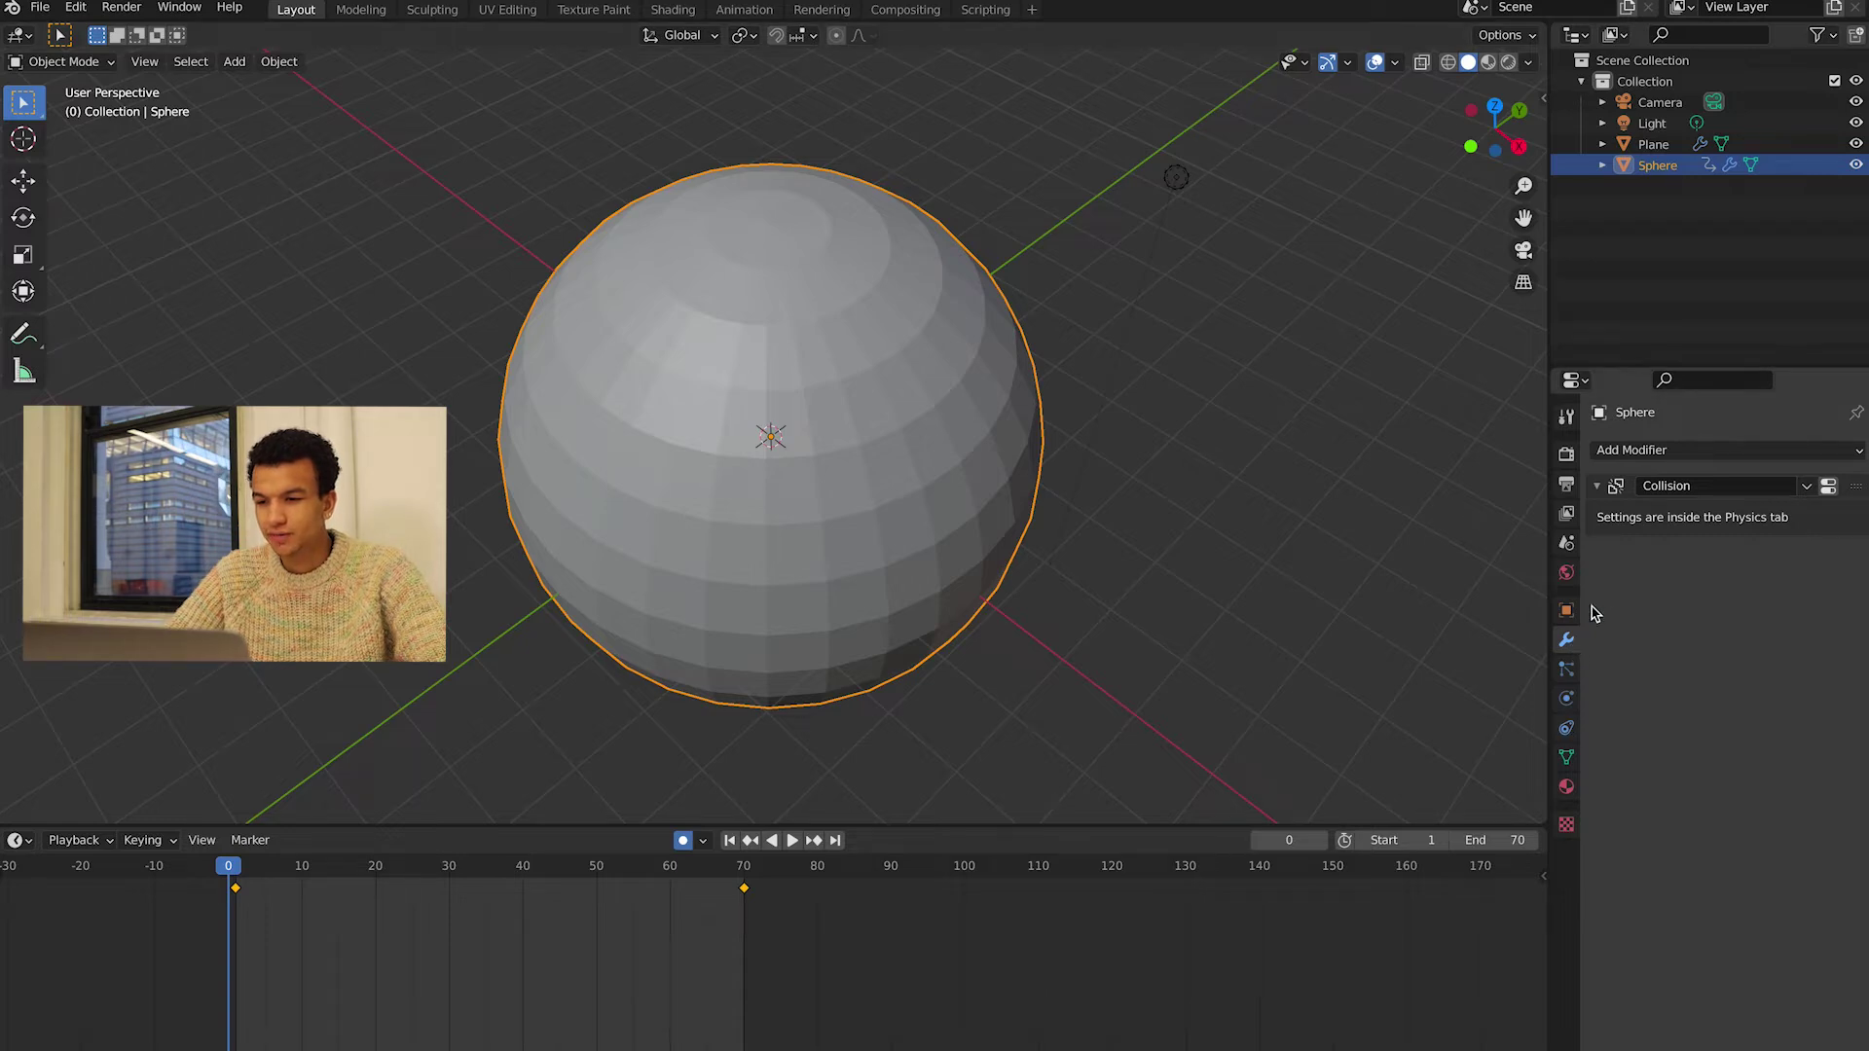
left_click(1684, 454)
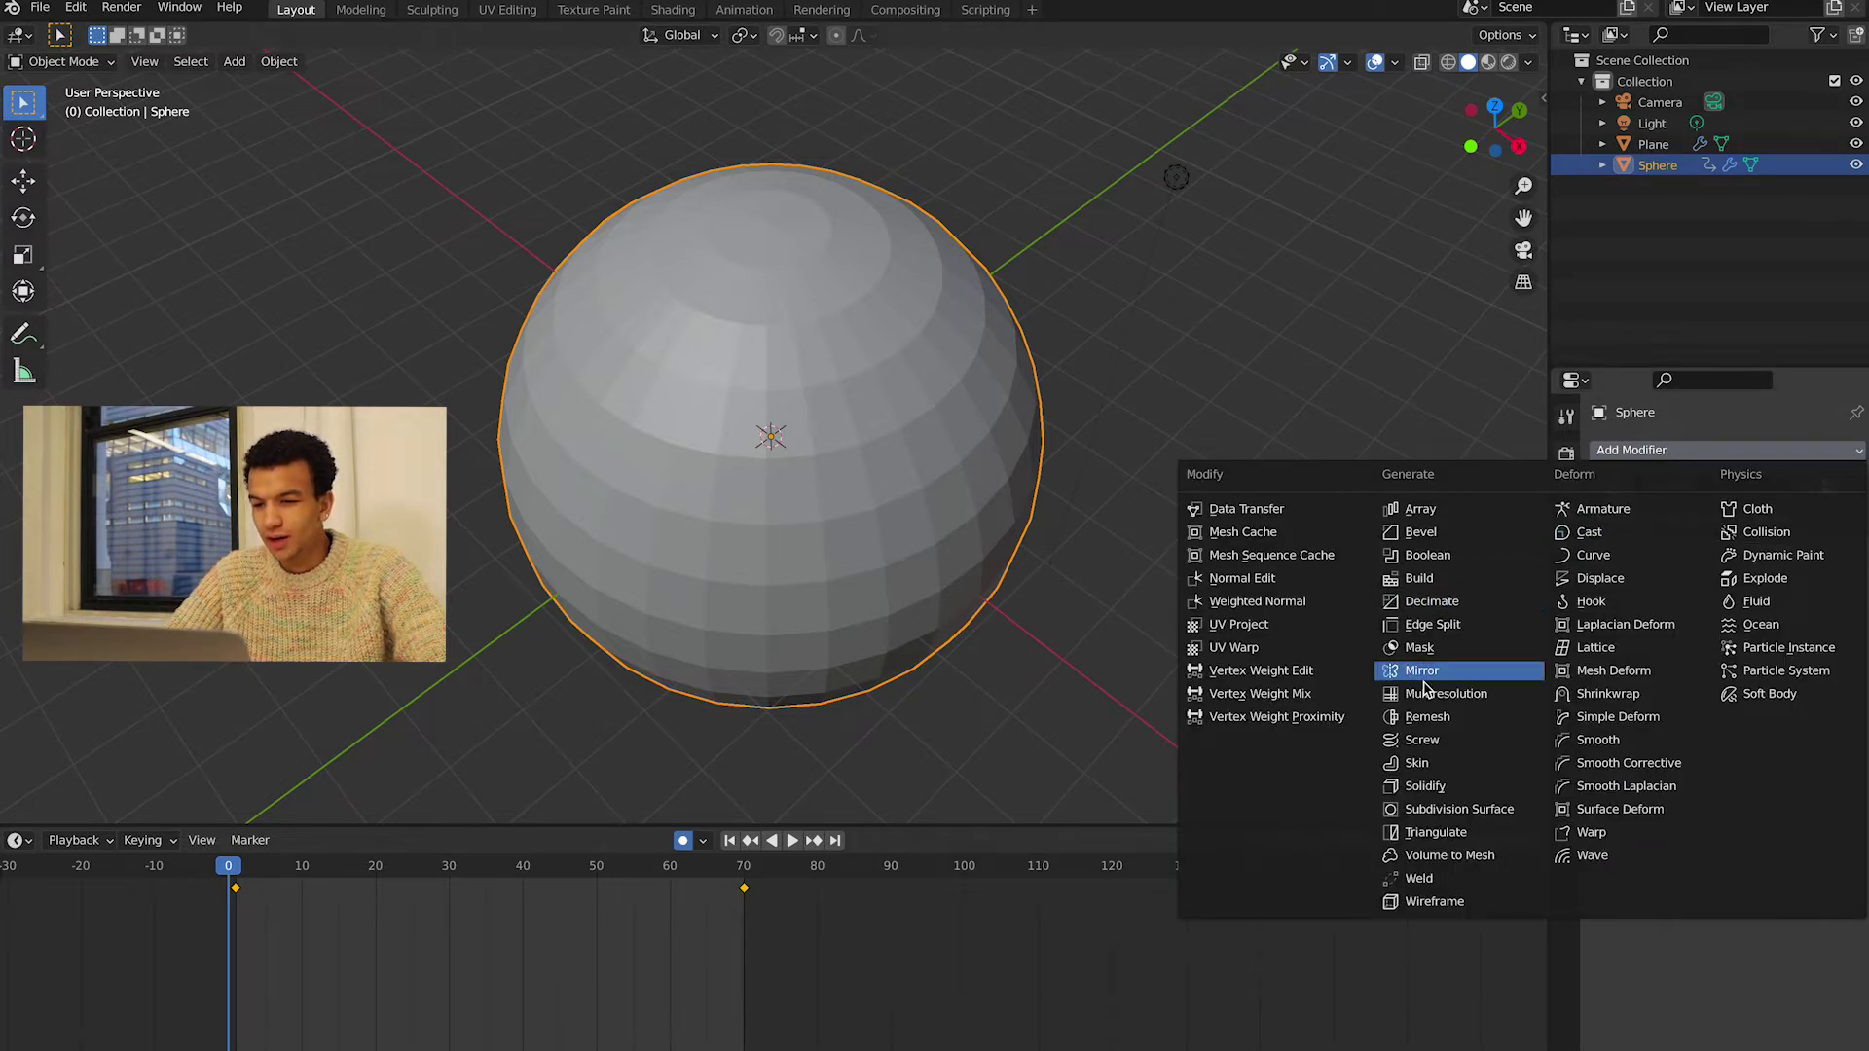
left_click(1419, 789)
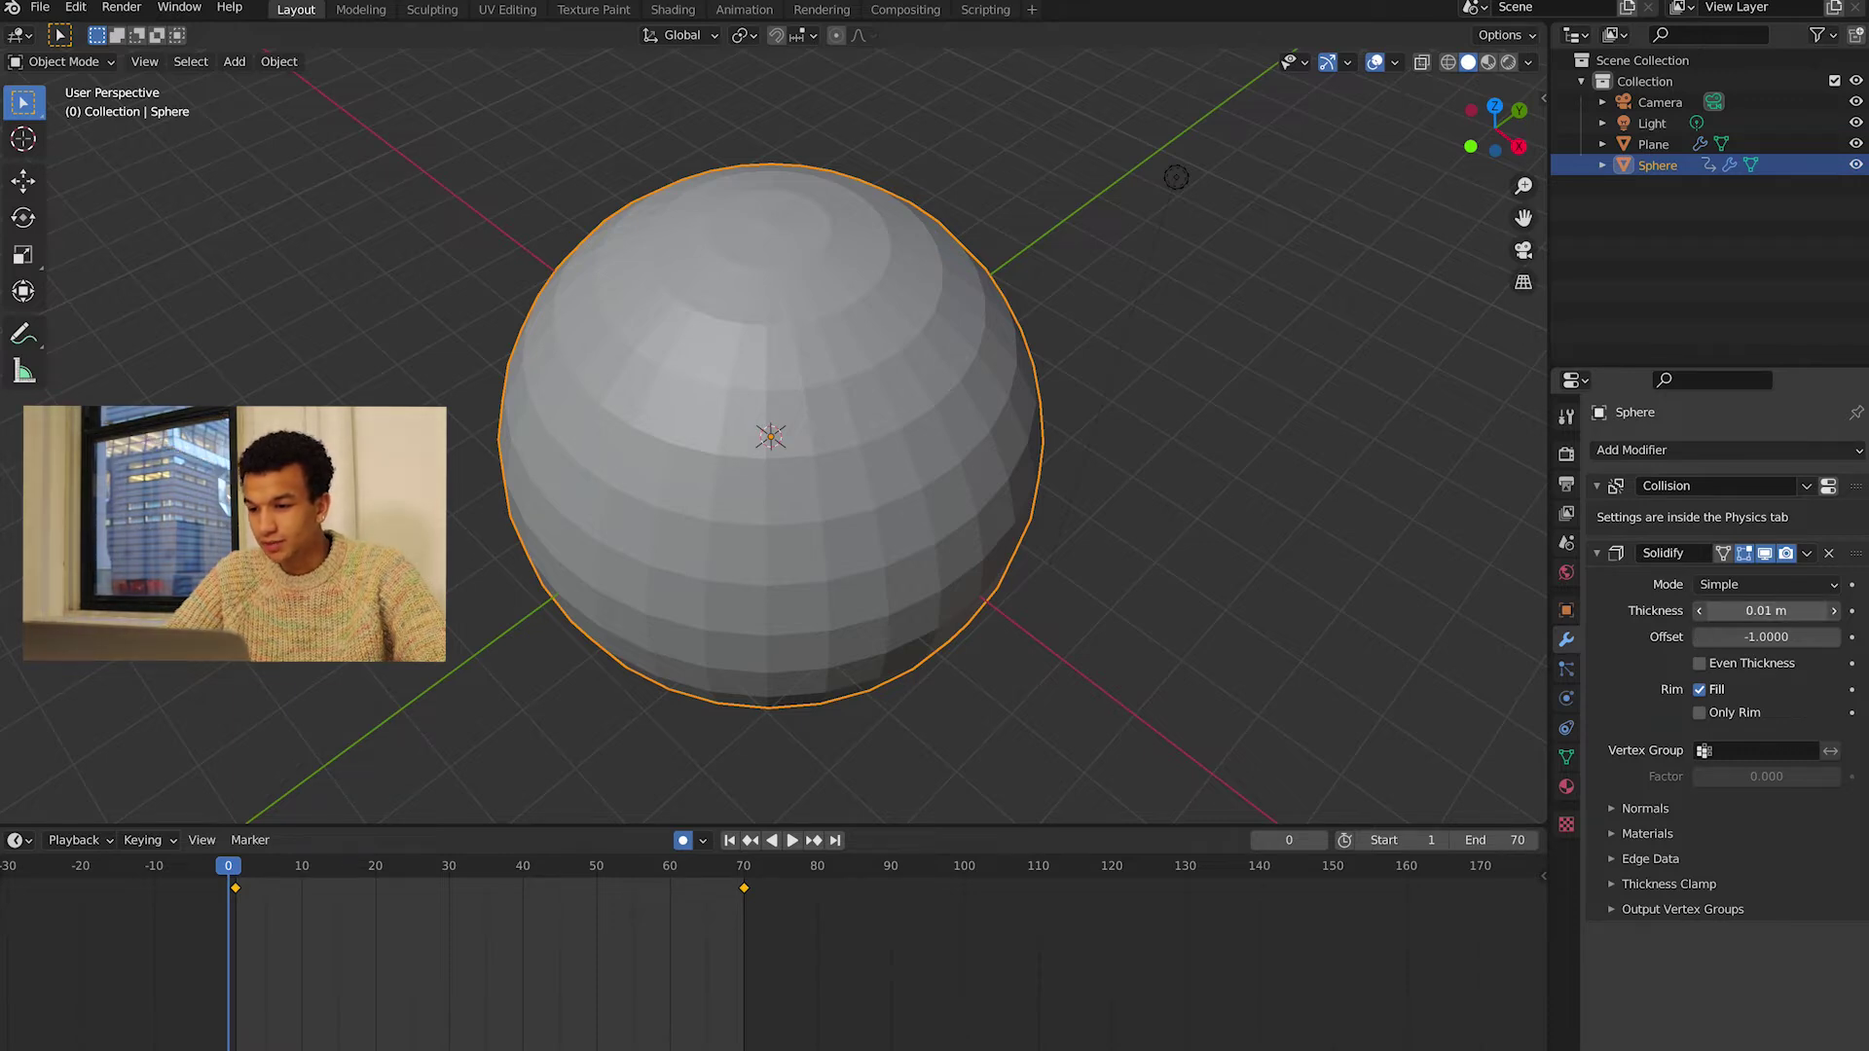
mouse_move(1767, 611)
left_mouse_down()
mouse_move(1695, 610)
mouse_move(1792, 613)
left_mouse_up()
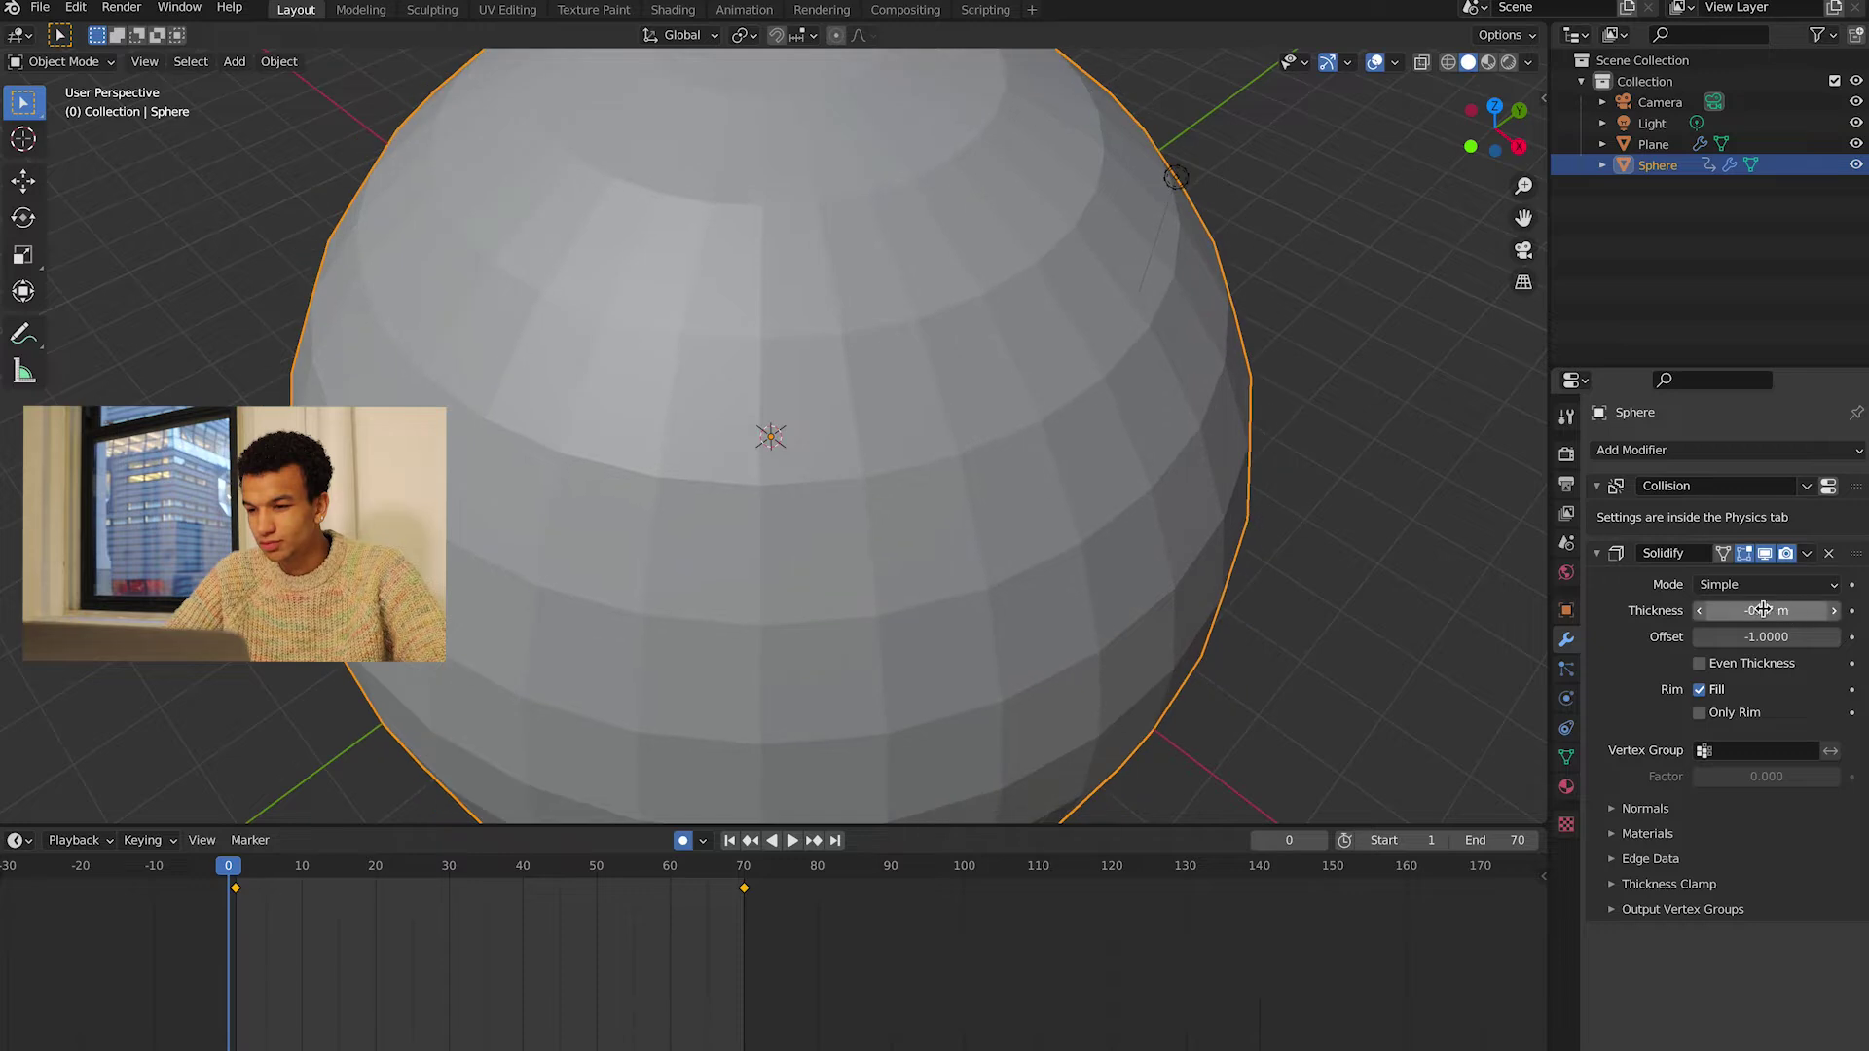
left_click(1764, 610)
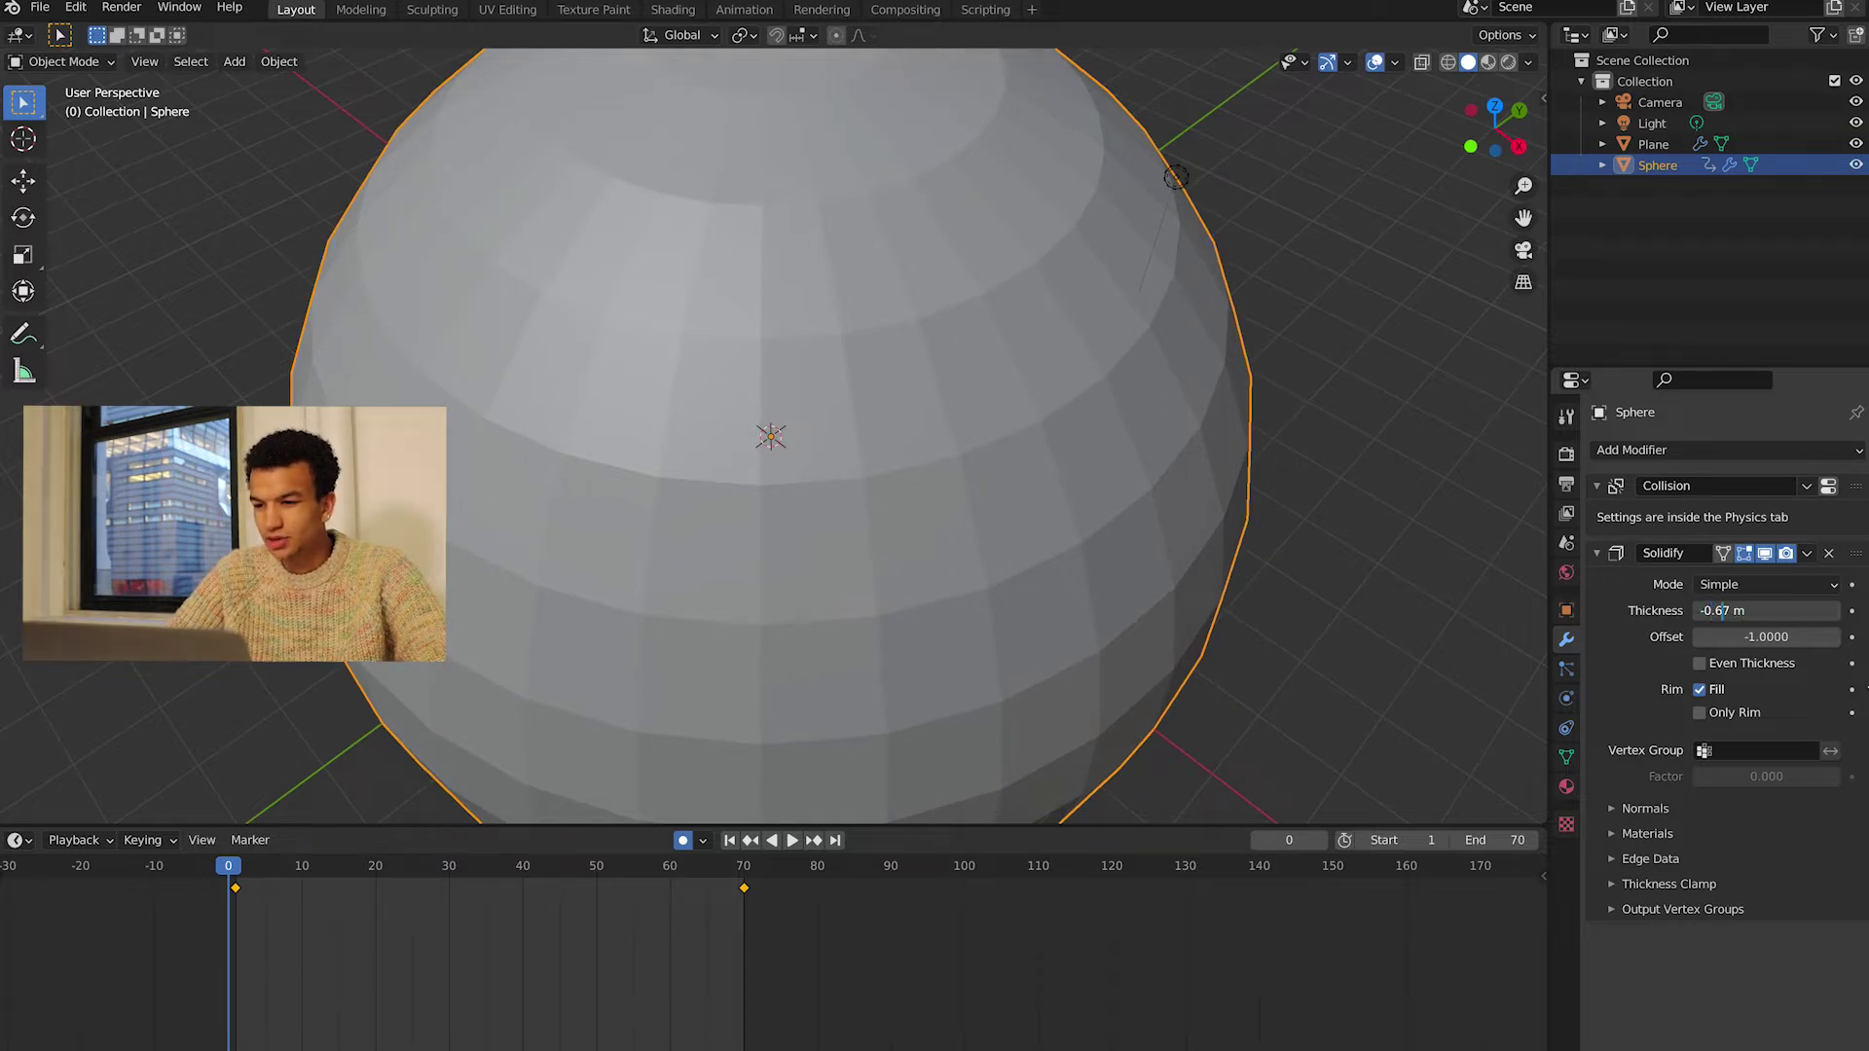
key("BackSpace")
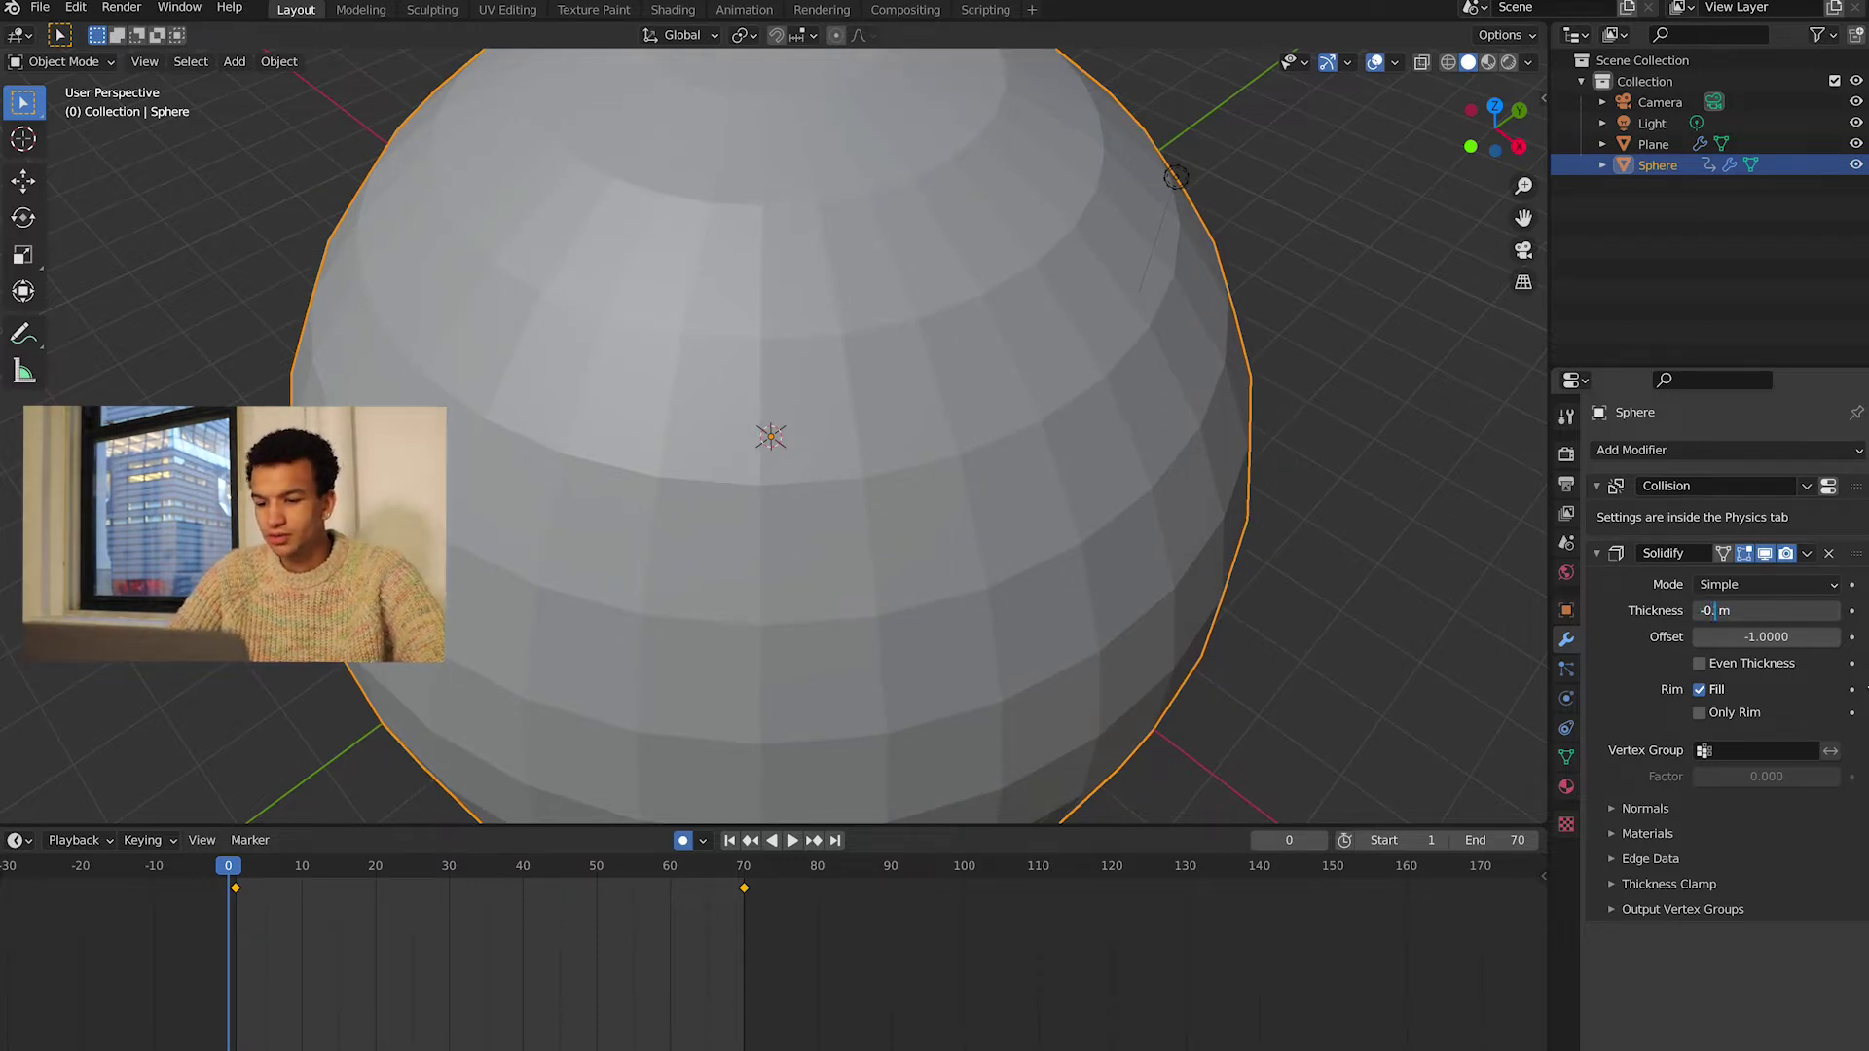
- Apply the Solidify modifier, hide the sphere, and play the crumple animation
left_click(1807, 553)
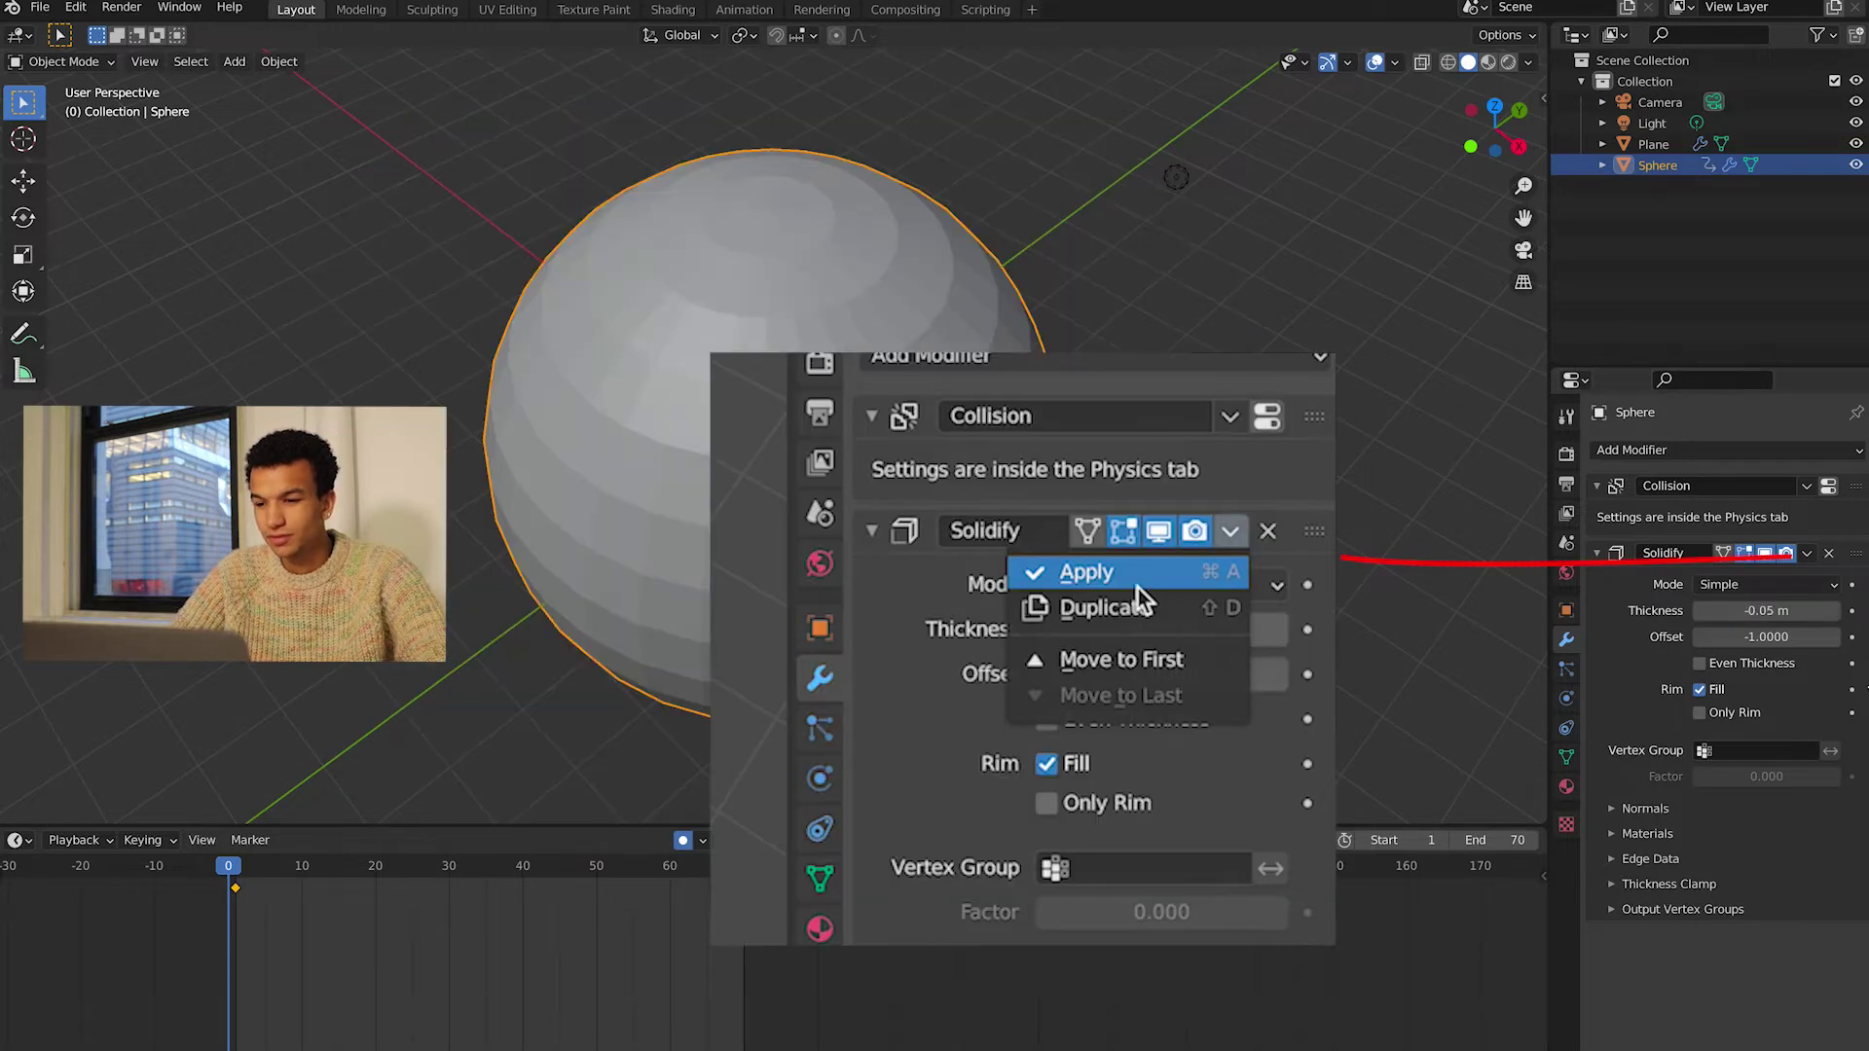
left_click(1752, 584)
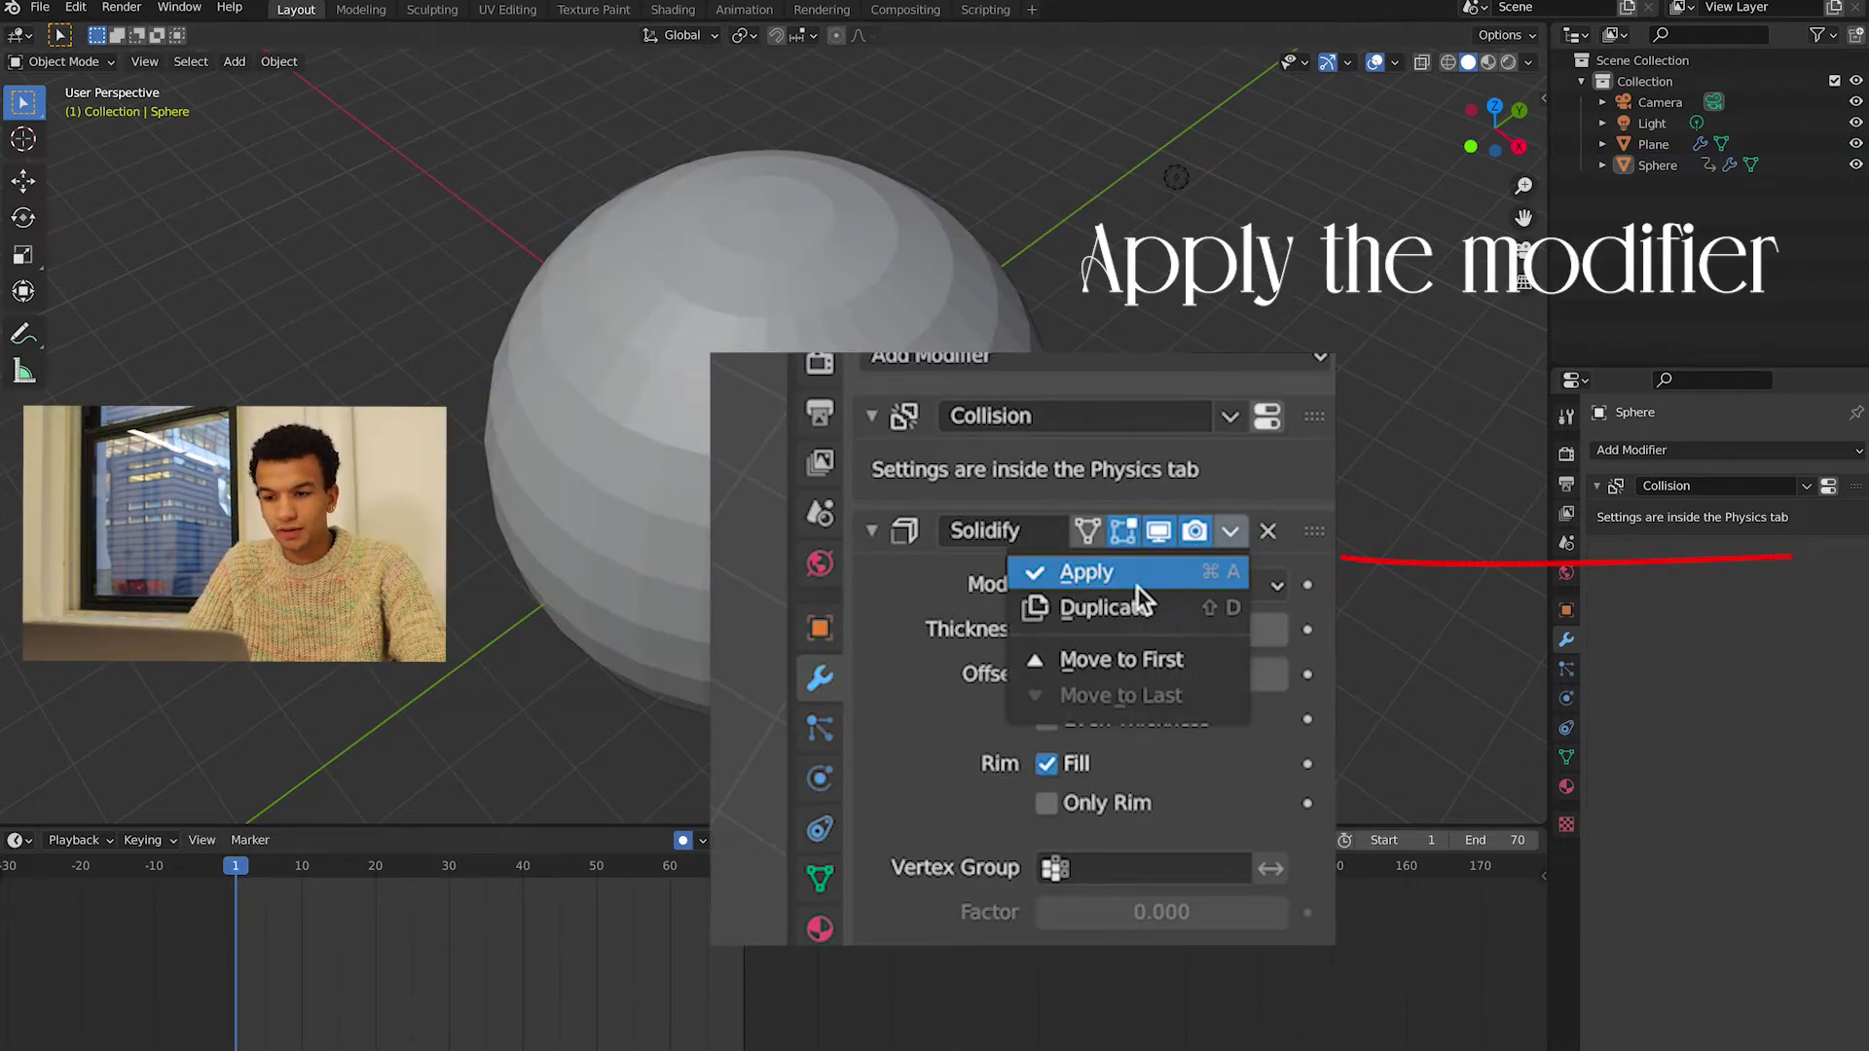
left_click(1857, 164)
key("space")
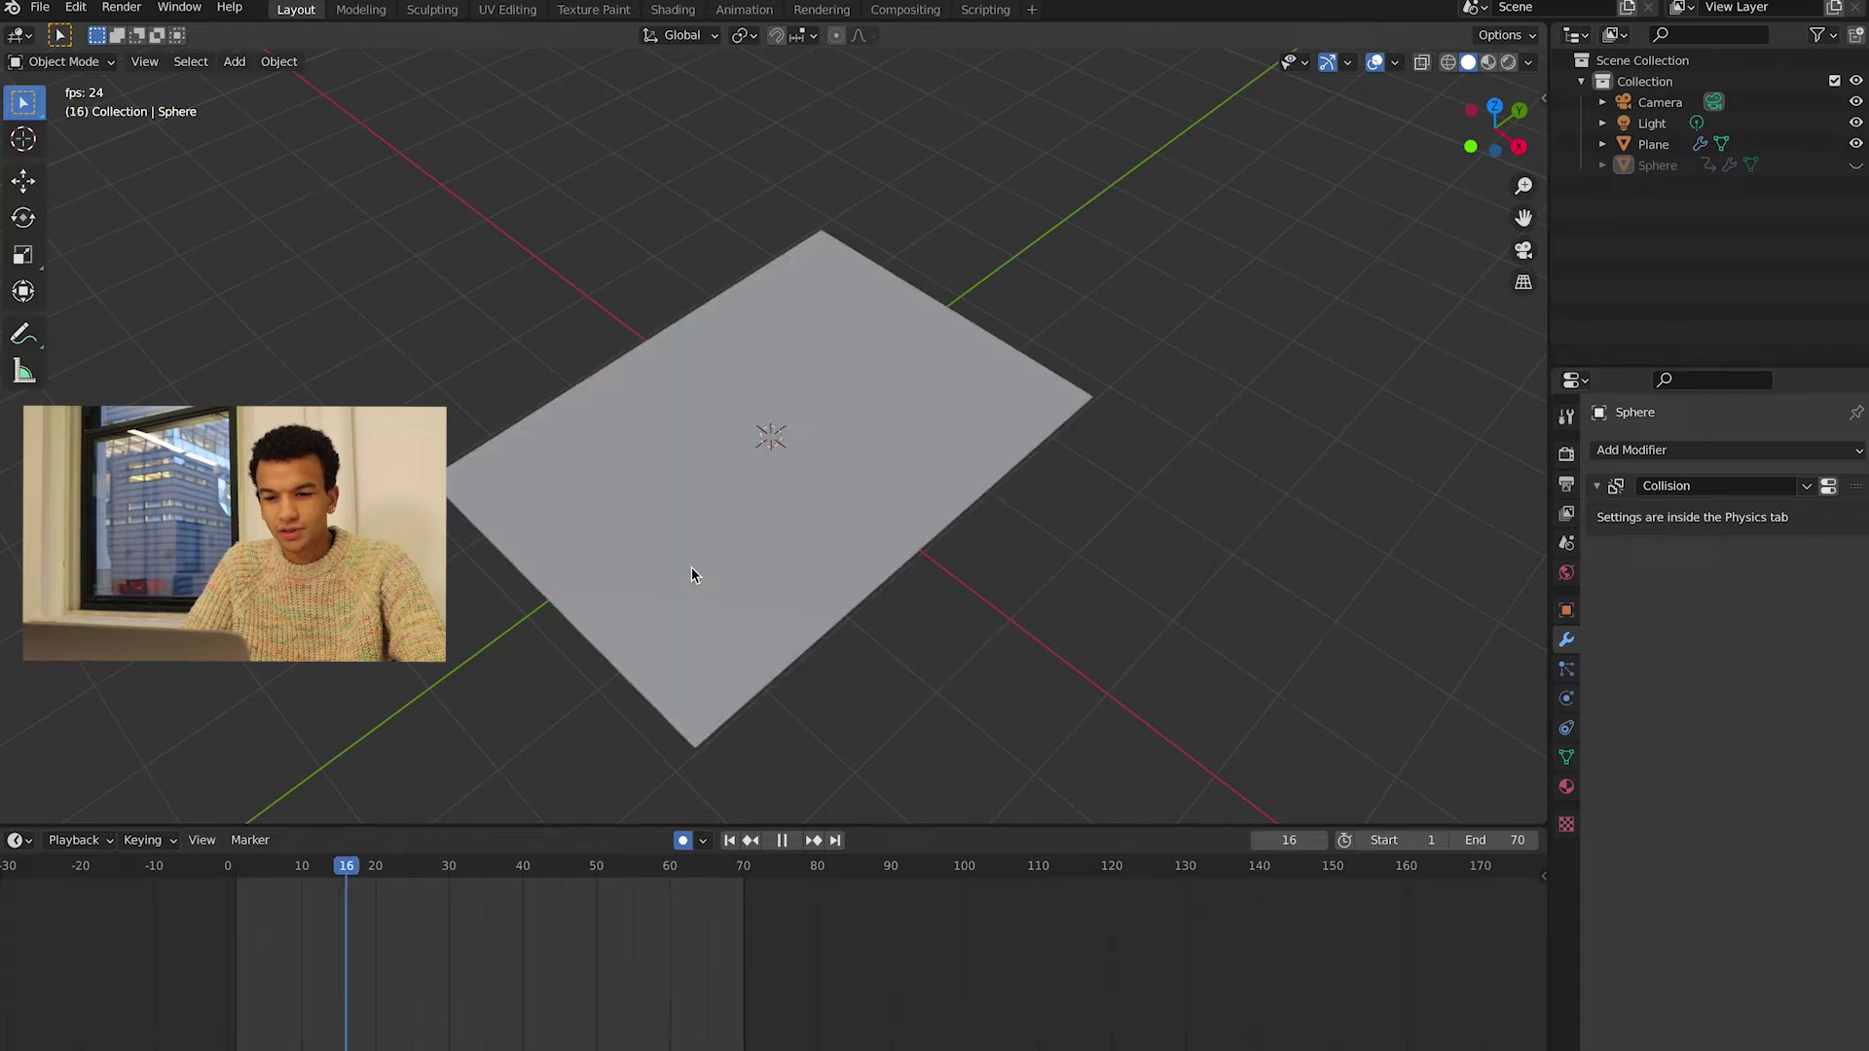
- Stop playback, apply Shade Smooth to the cloth plane, and scrub the timeline to review the crumple
key("space")
left_click(663, 478)
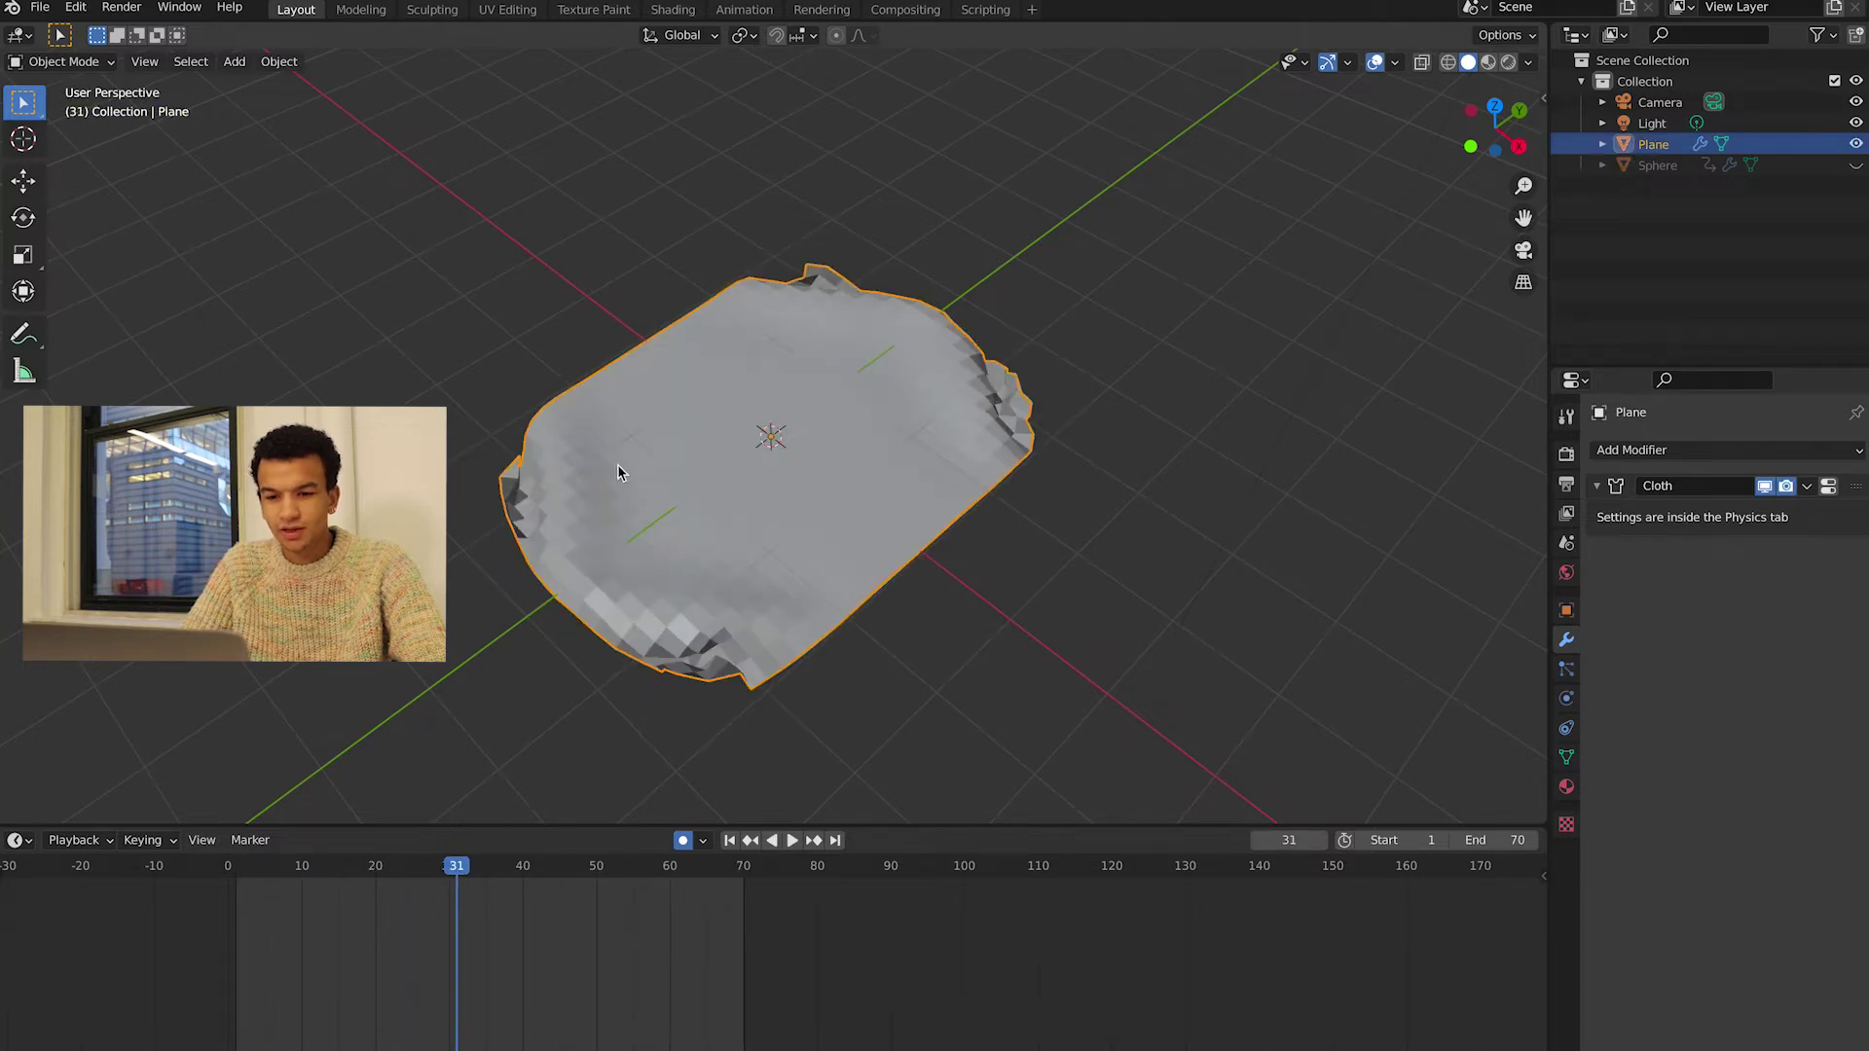
right_click(617, 465)
left_click(617, 464)
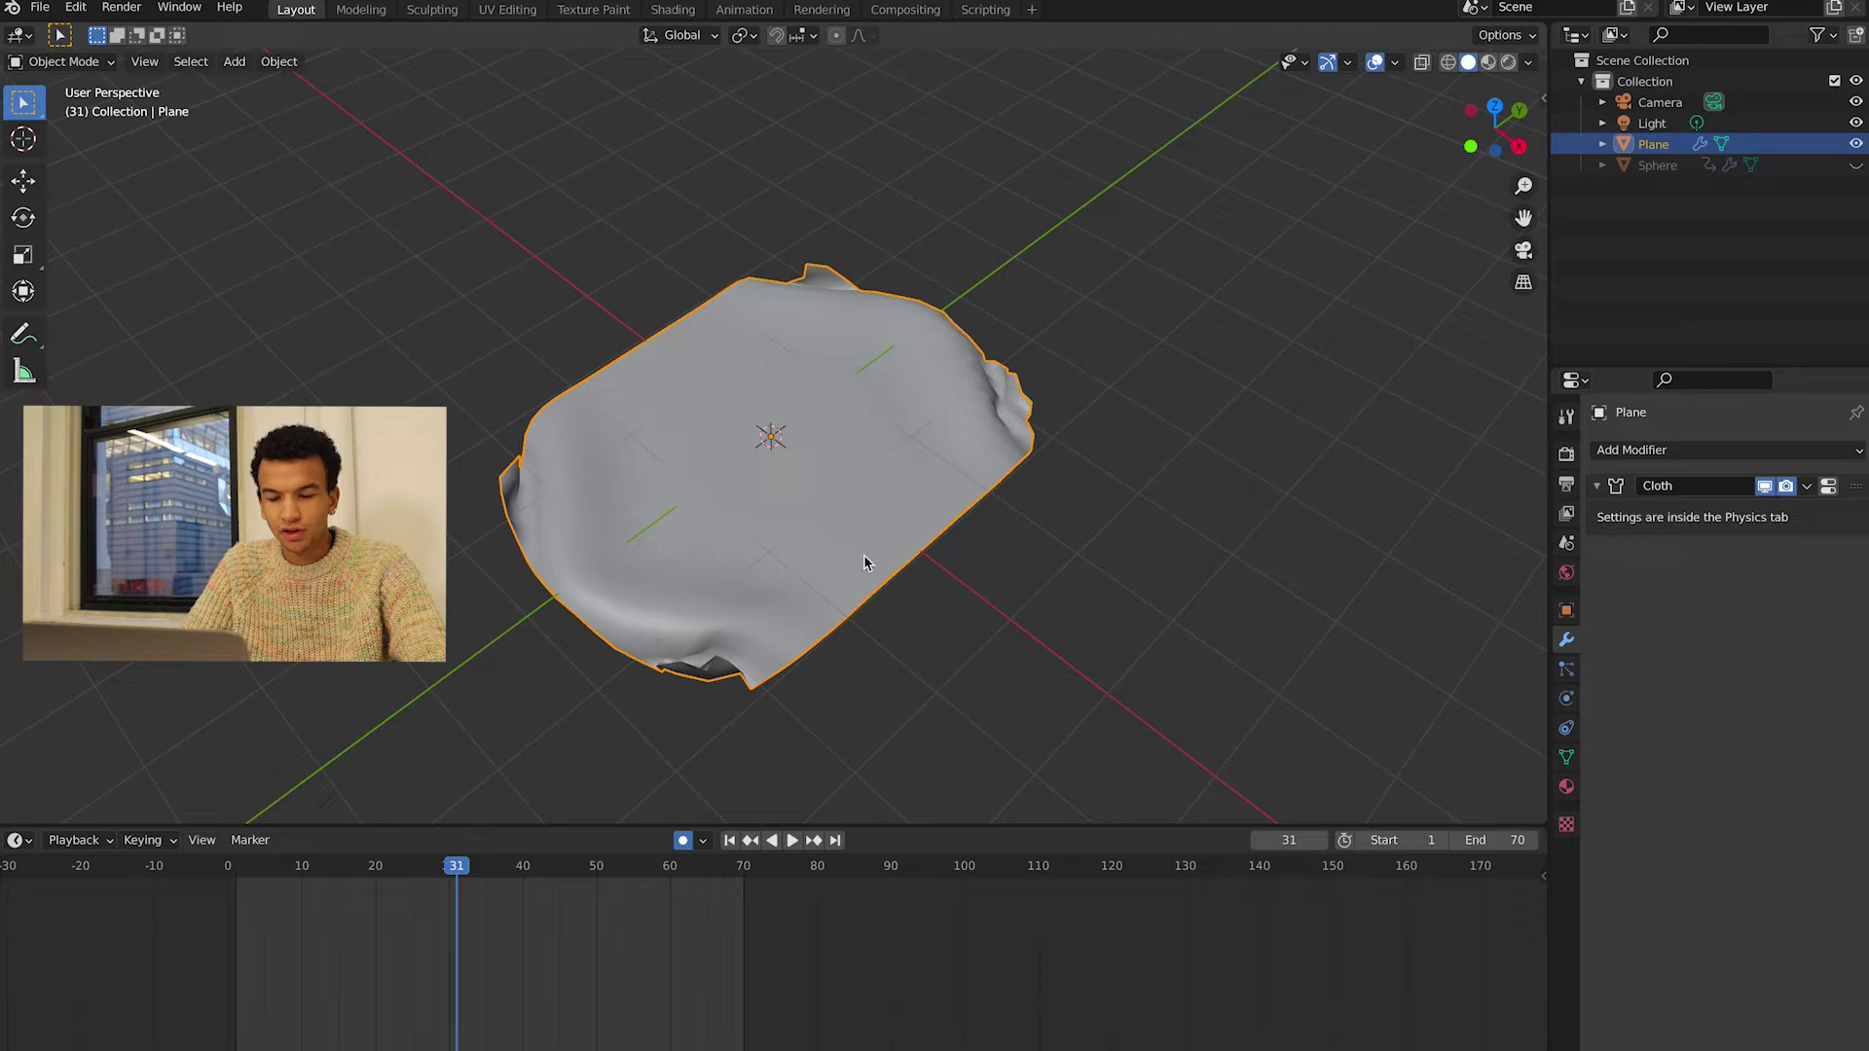
left_click_drag(410, 879, 232, 860)
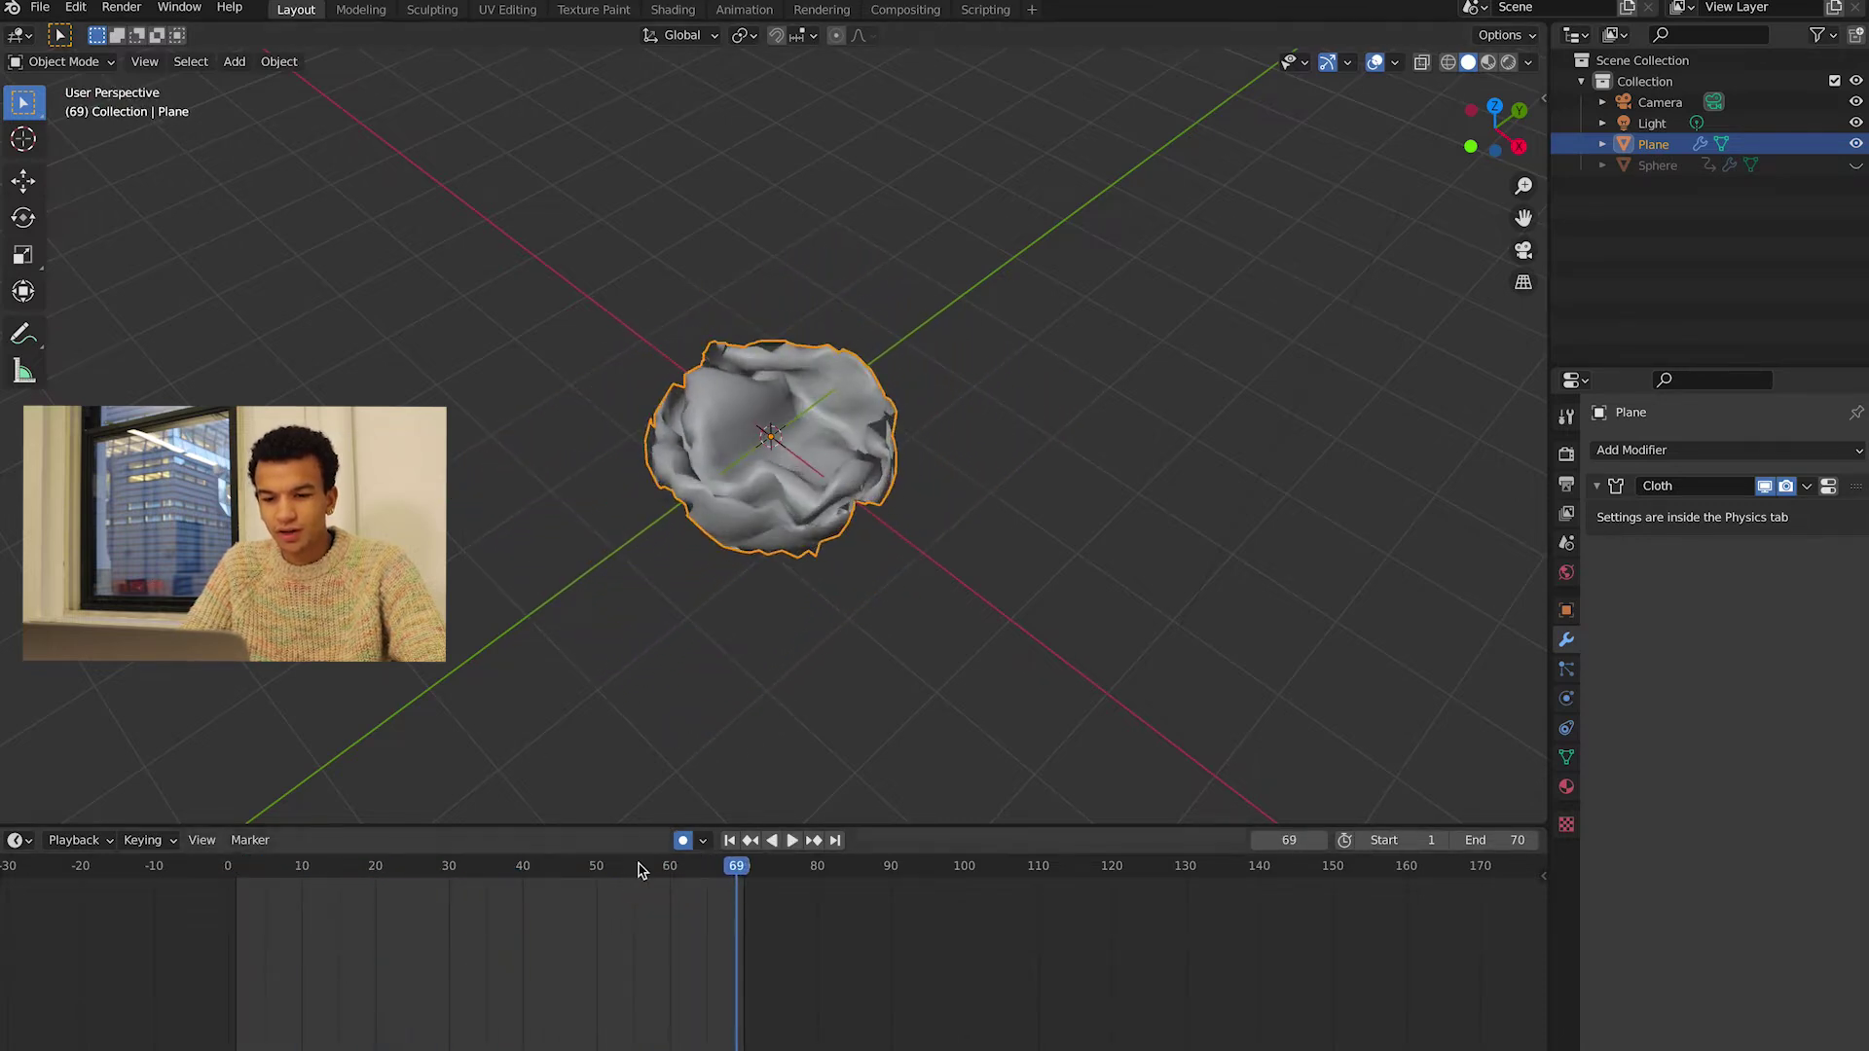
left_click_drag(596, 869, 677, 869)
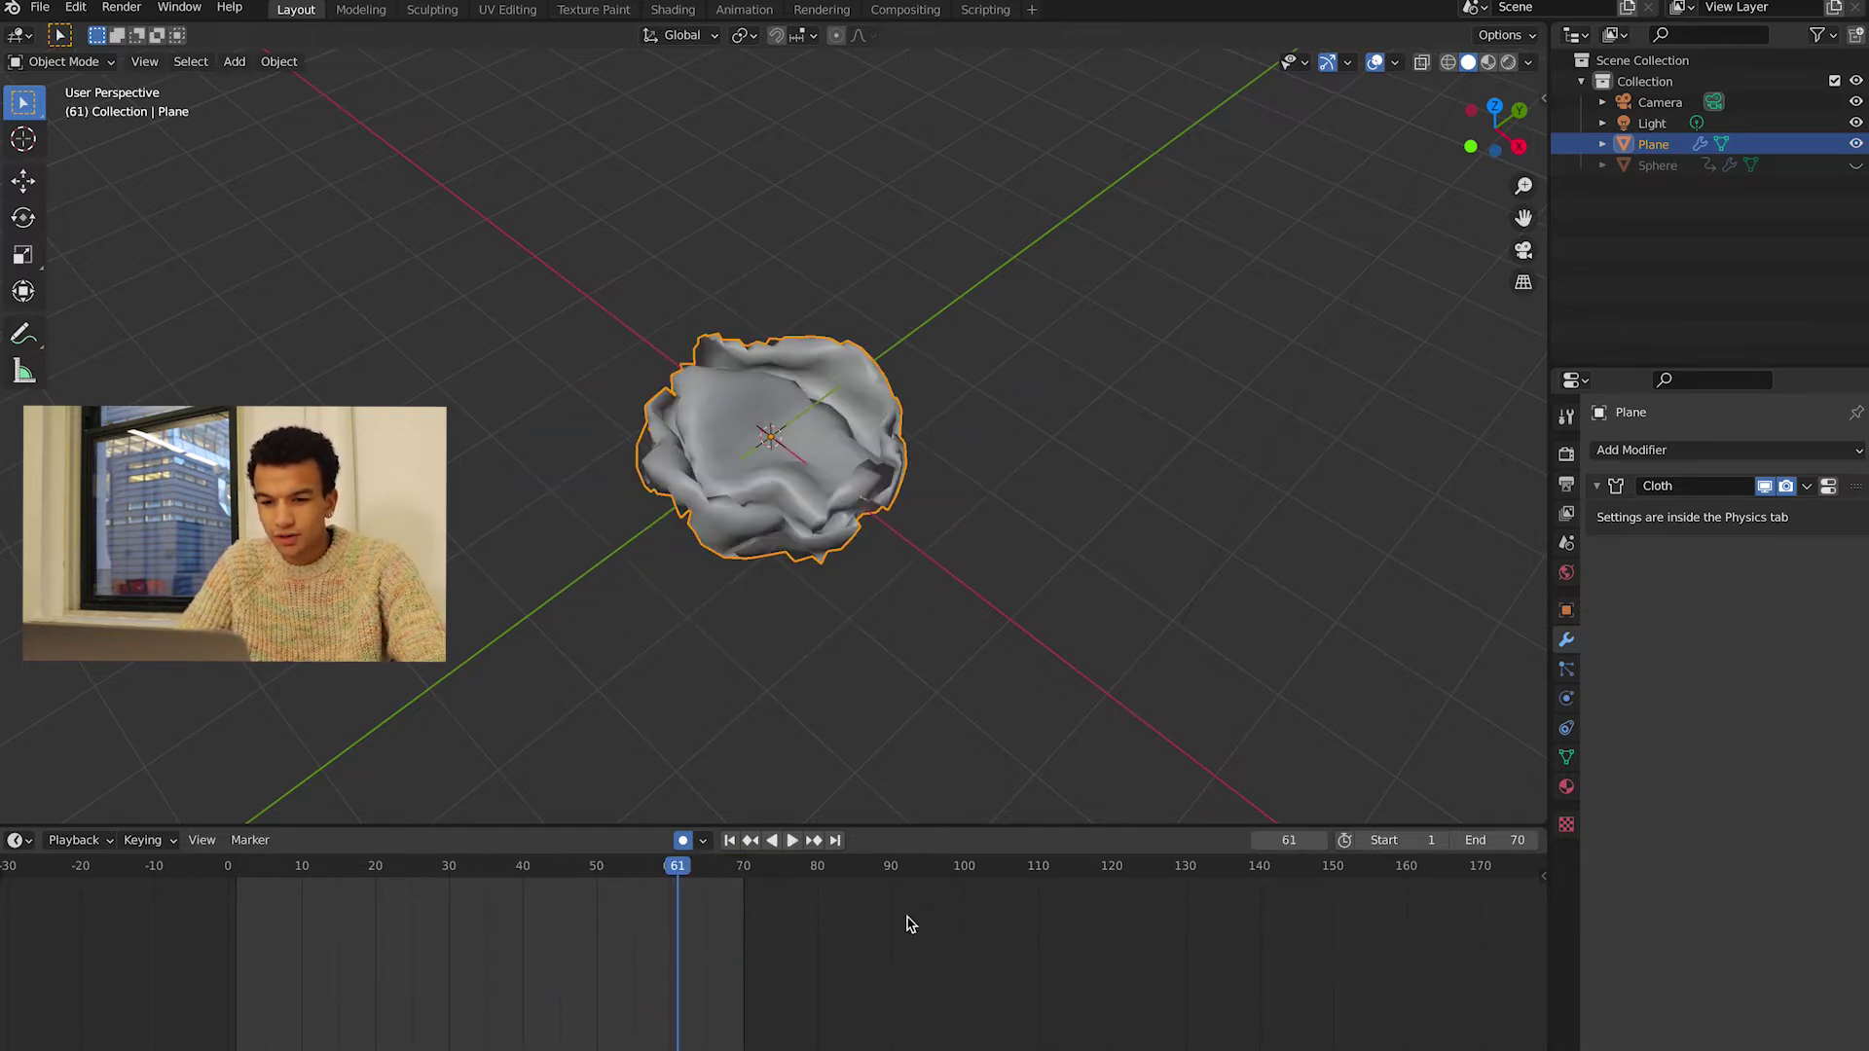
- Add a Subdivision Surface modifier with Levels Viewport and Render both set to 4
left_click(1657, 453)
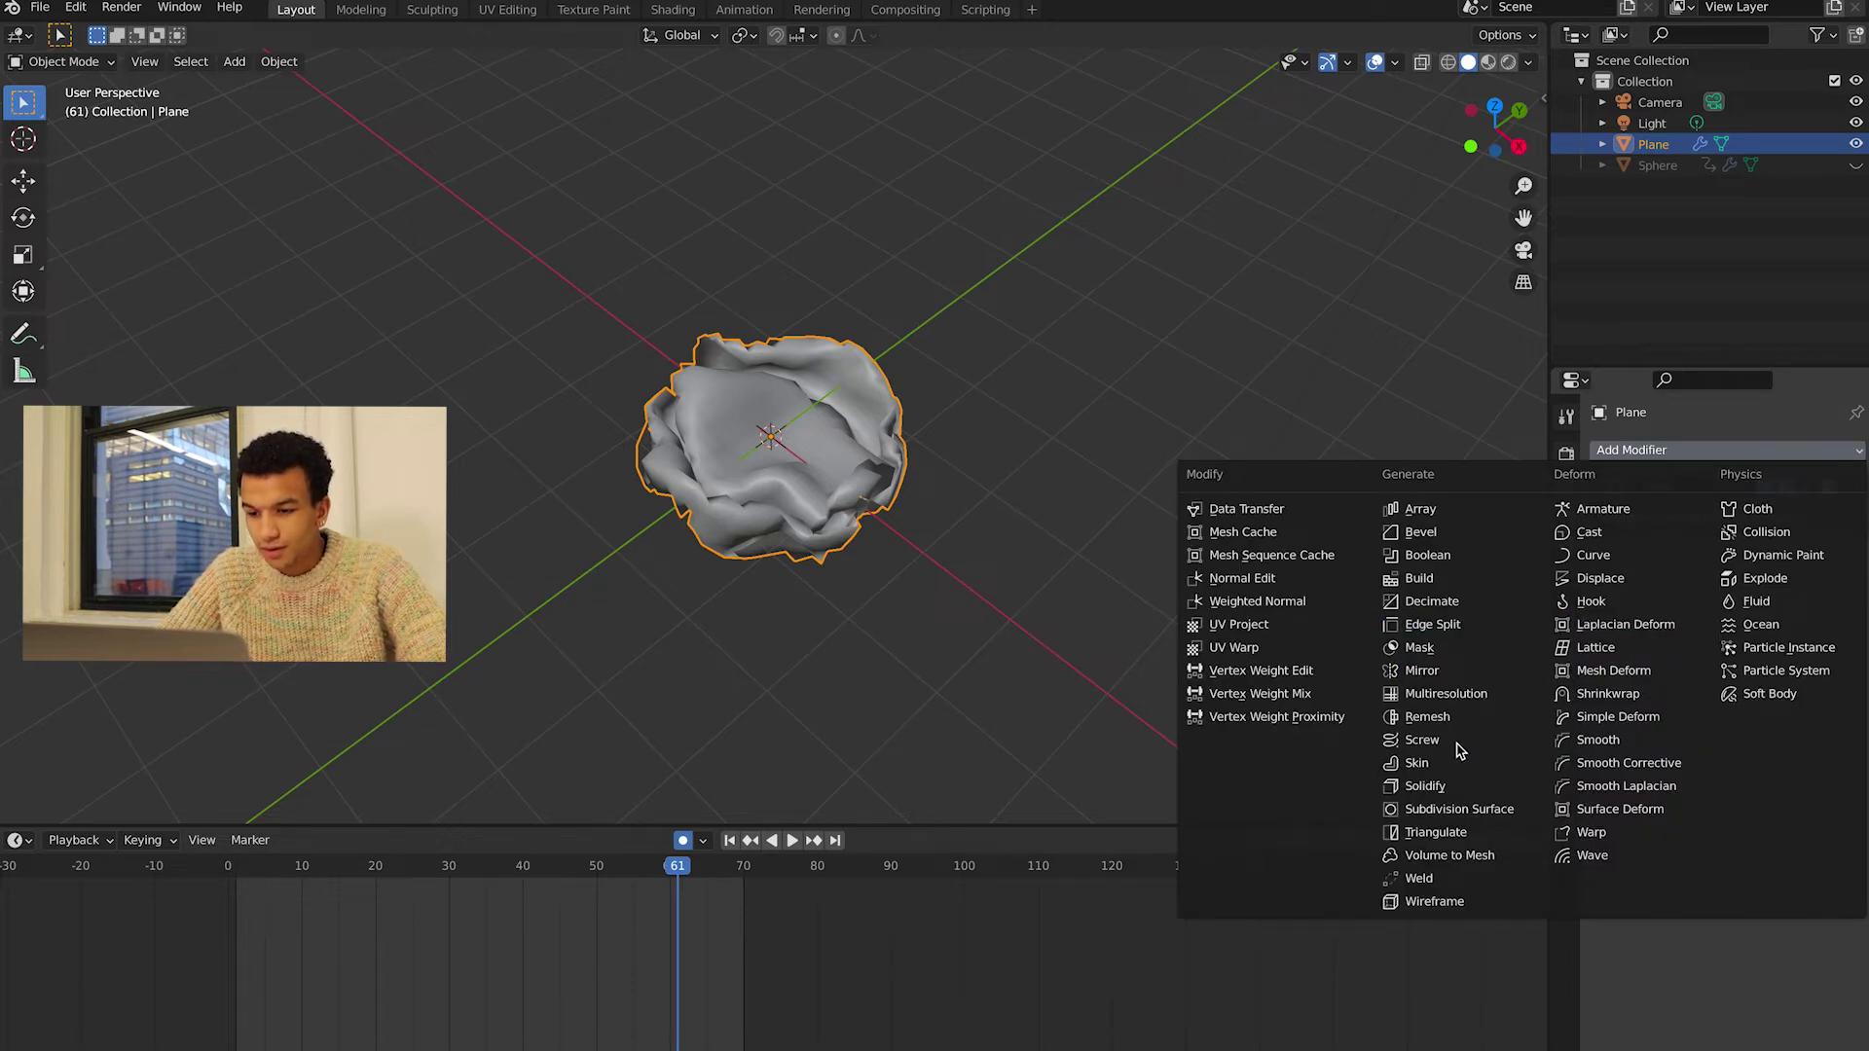
left_click(1458, 809)
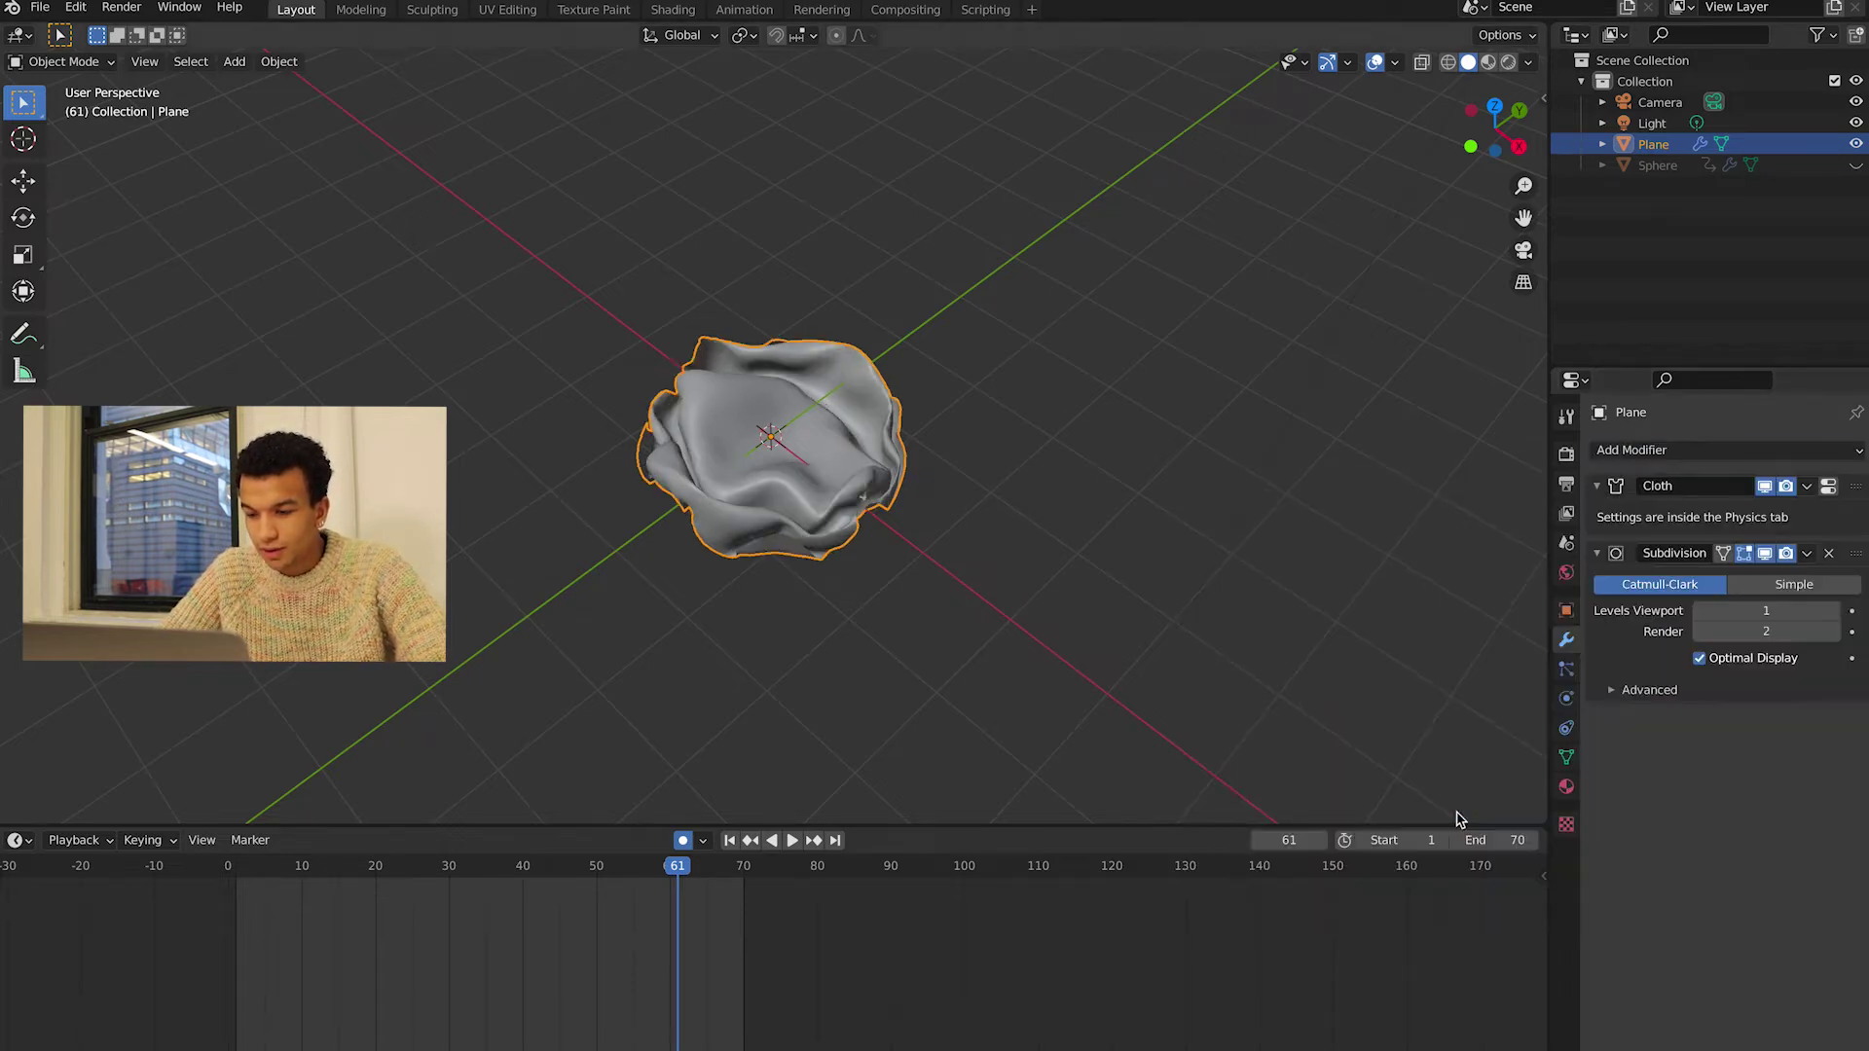
left_click(1834, 610)
left_click(1834, 611)
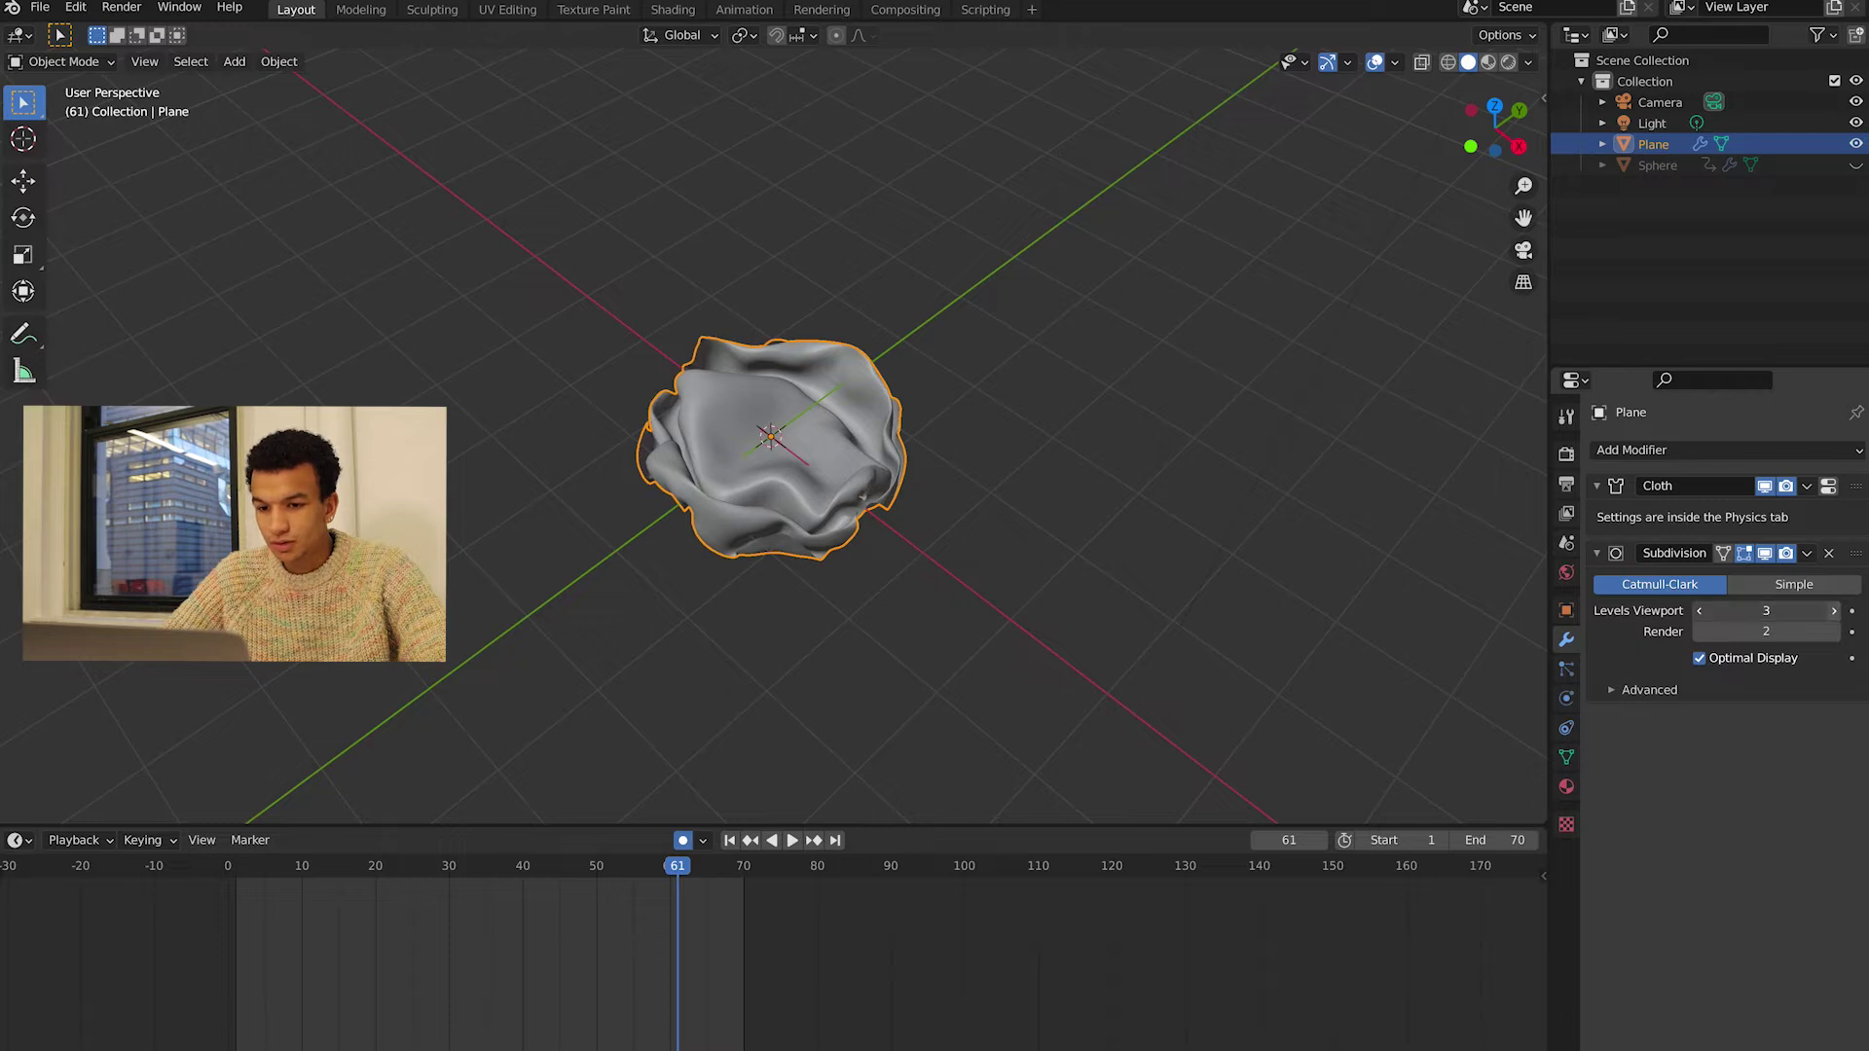
left_click(1834, 611)
left_click(1834, 632)
left_click(1834, 632)
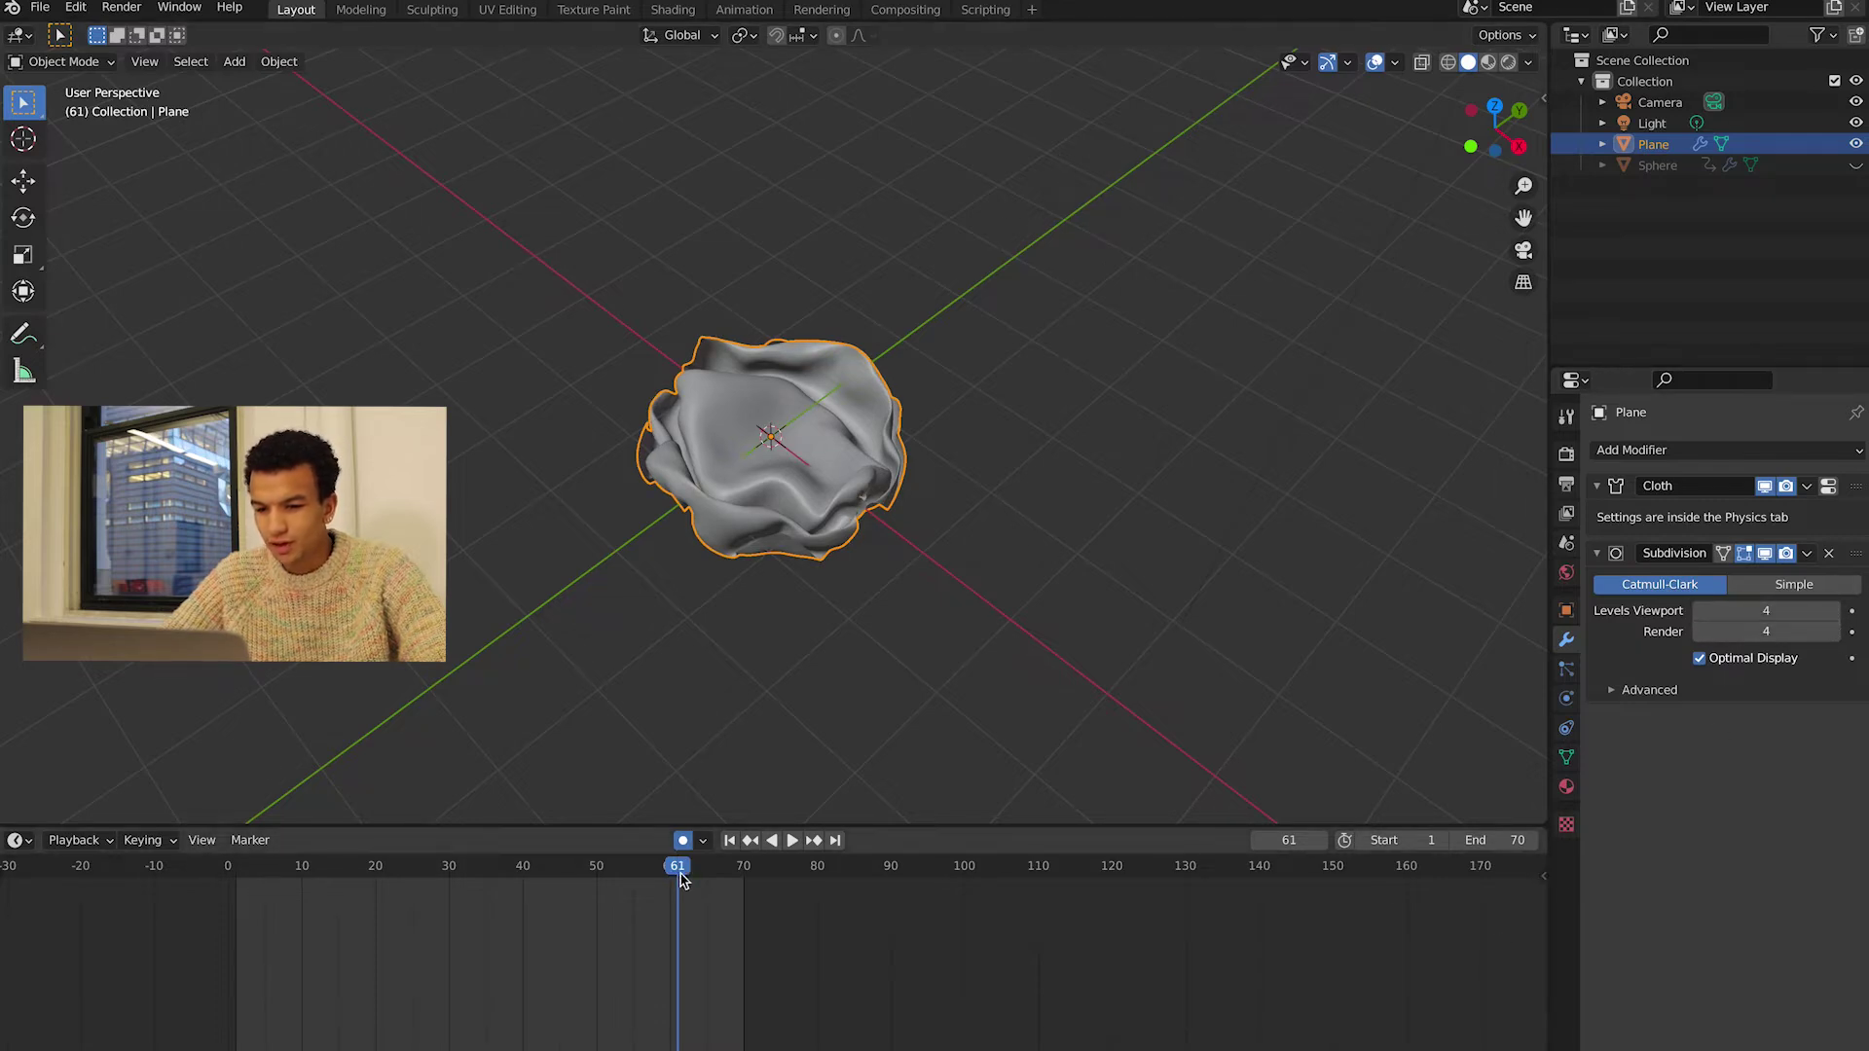
- Rewind to an early flat-paper frame and switch to Material Preview to show the watercolor texture
left_click_drag(678, 879, 277, 852)
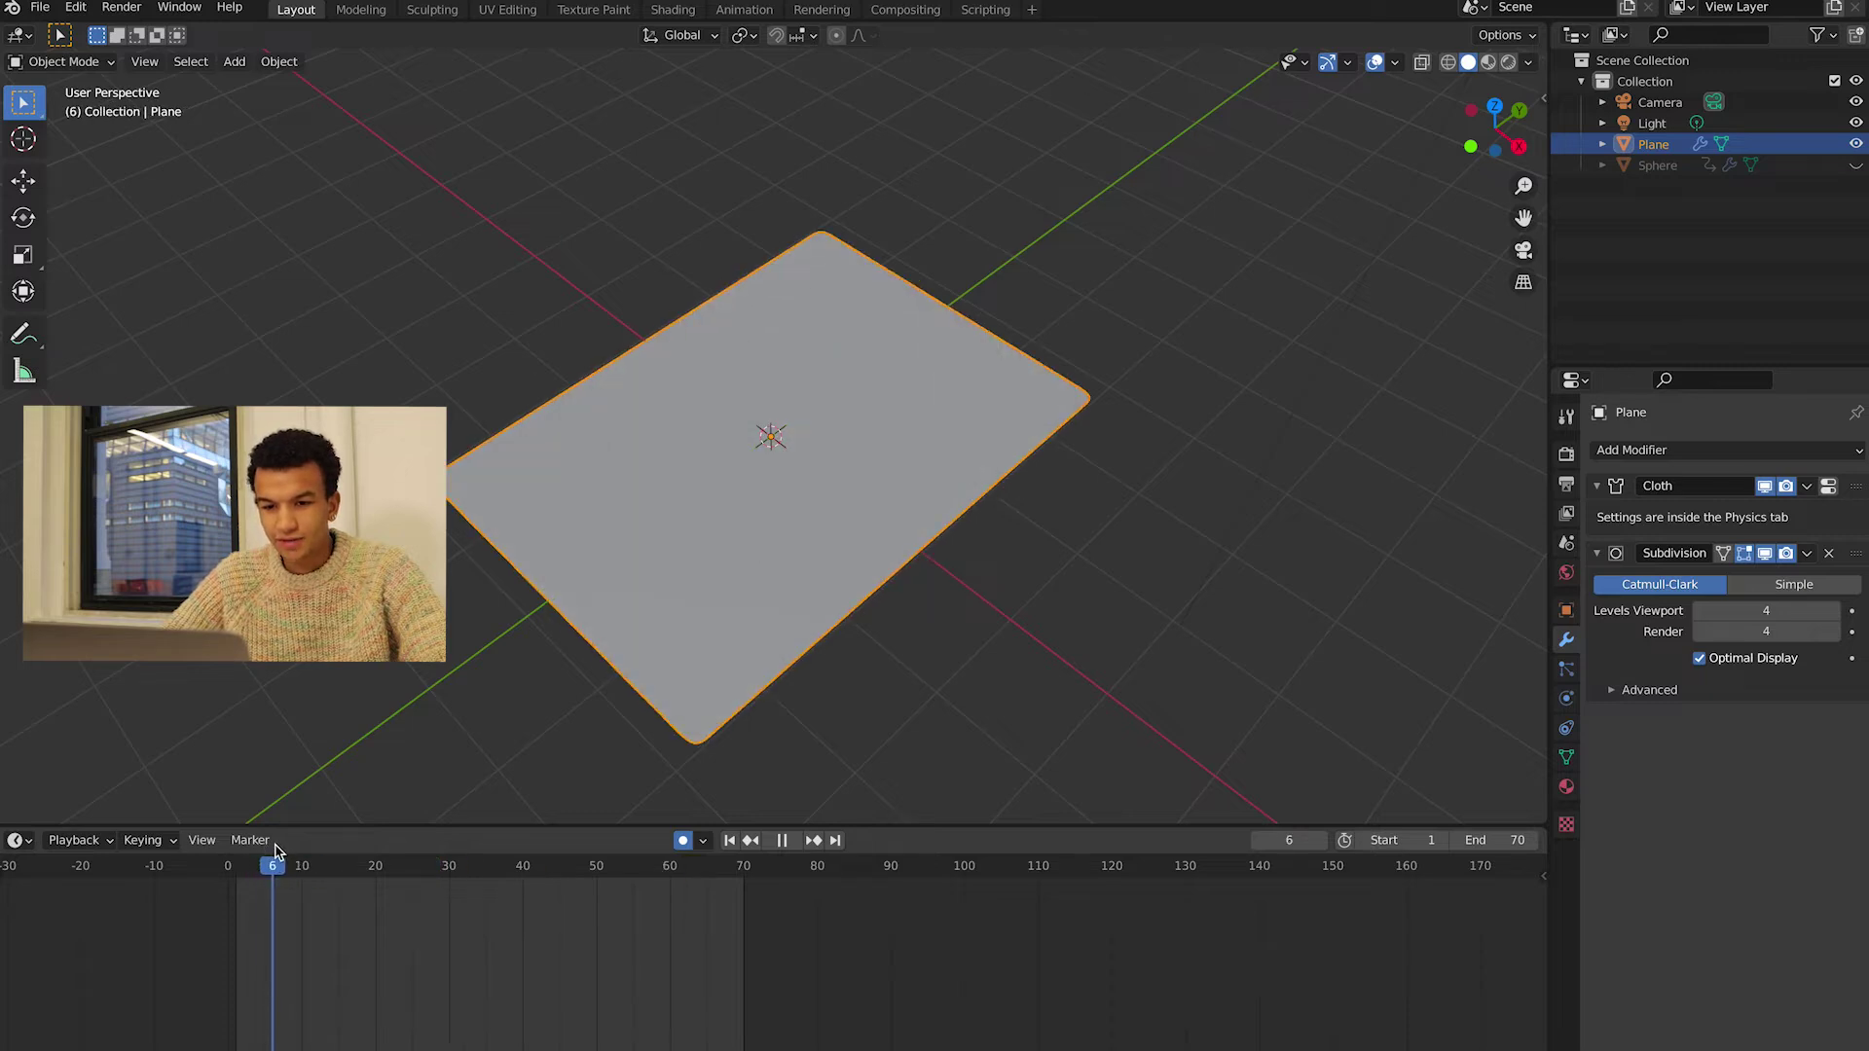
mouse_move(876, 438)
middle_mouse_down()
mouse_move(955, 321)
mouse_move(963, 390)
mouse_move(980, 334)
mouse_move(1081, 334)
mouse_move(819, 452)
middle_mouse_up()
left_click(1487, 62)
- Jump to frame 70 and unhide the Sphere in the Outliner
left_click(820, 448)
left_click(1141, 397)
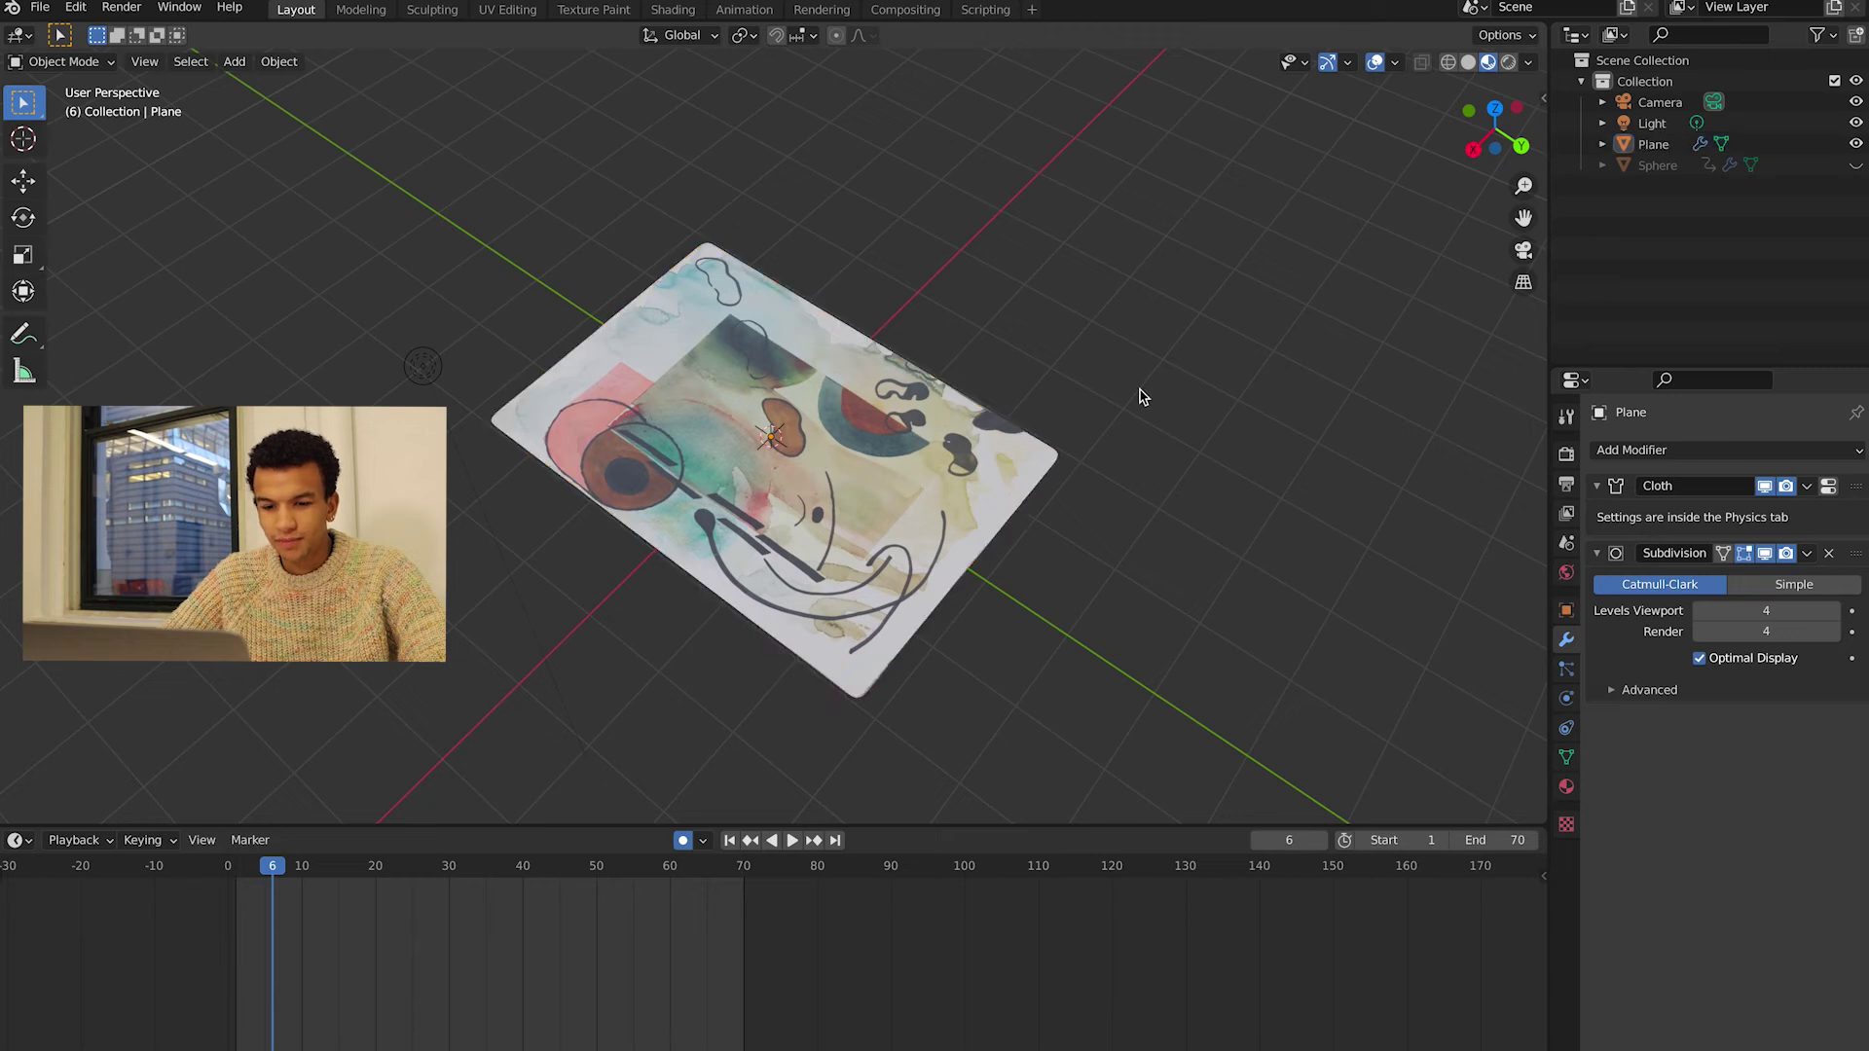
key("shift+Right")
left_click(840, 464)
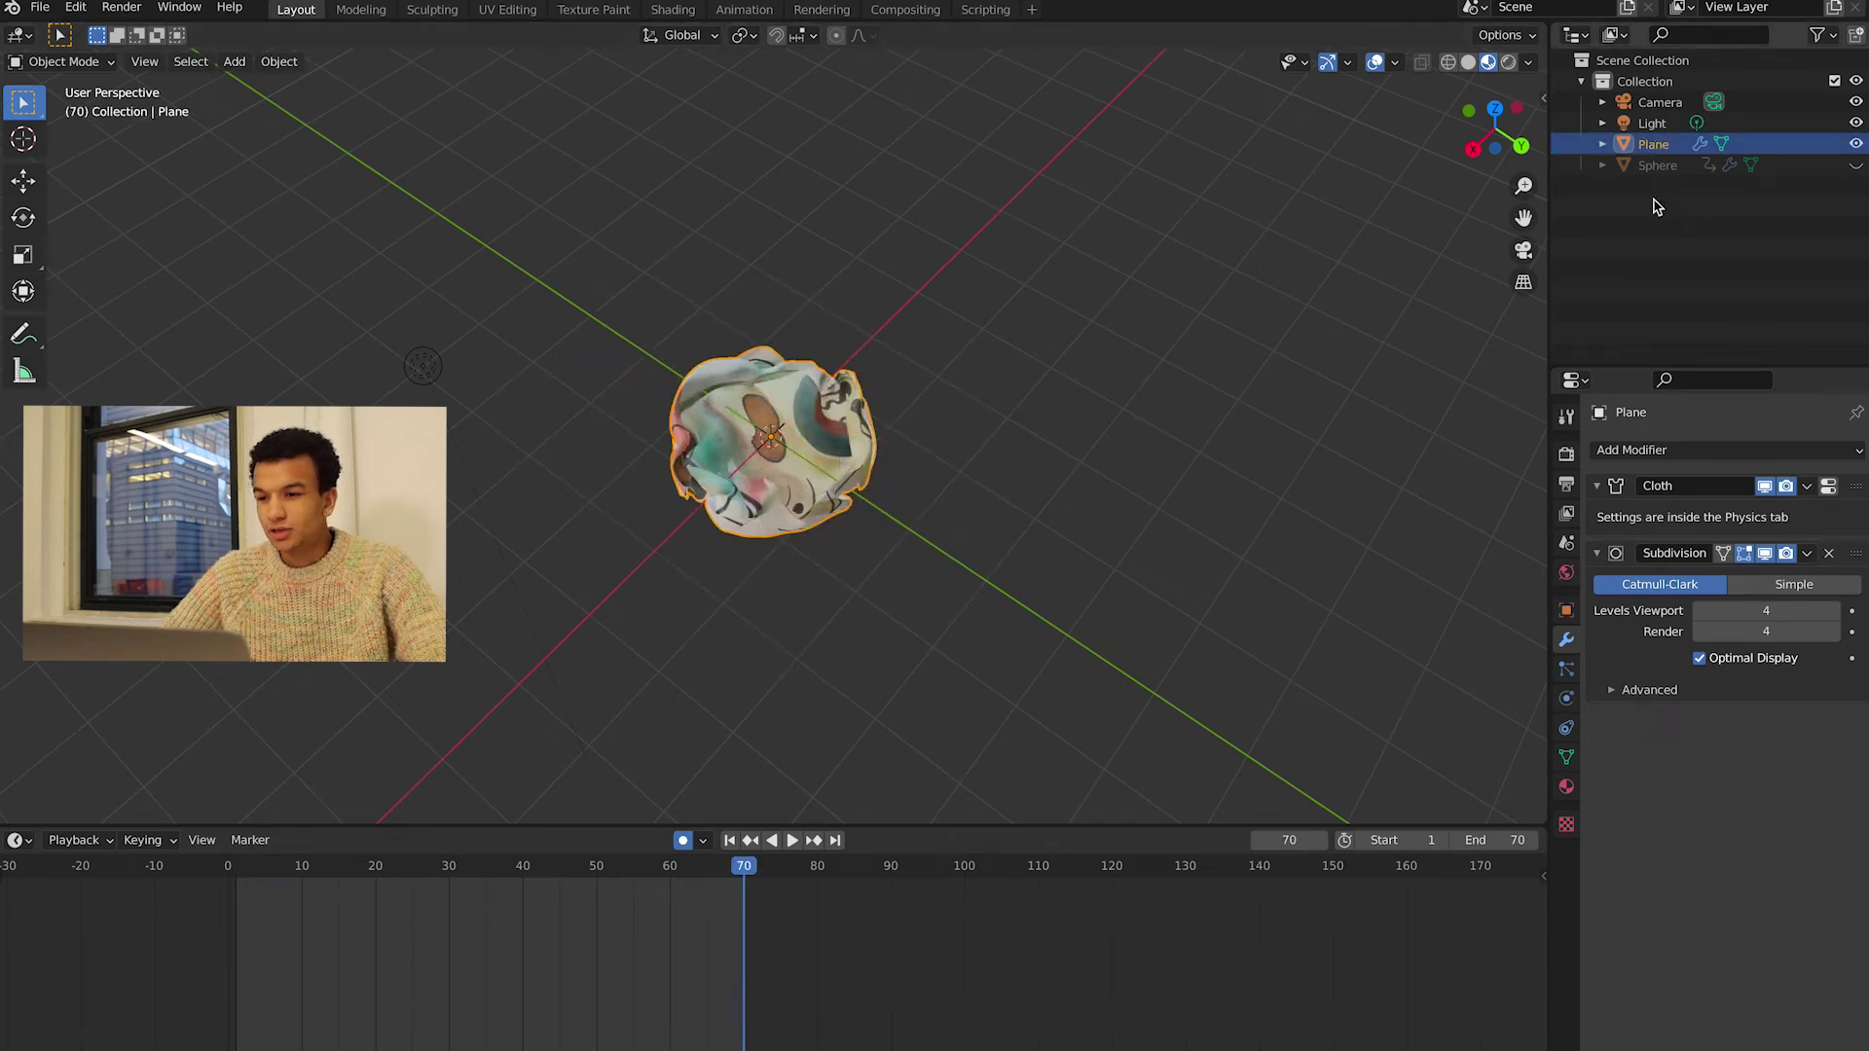
left_click(1658, 166)
left_click(1857, 165)
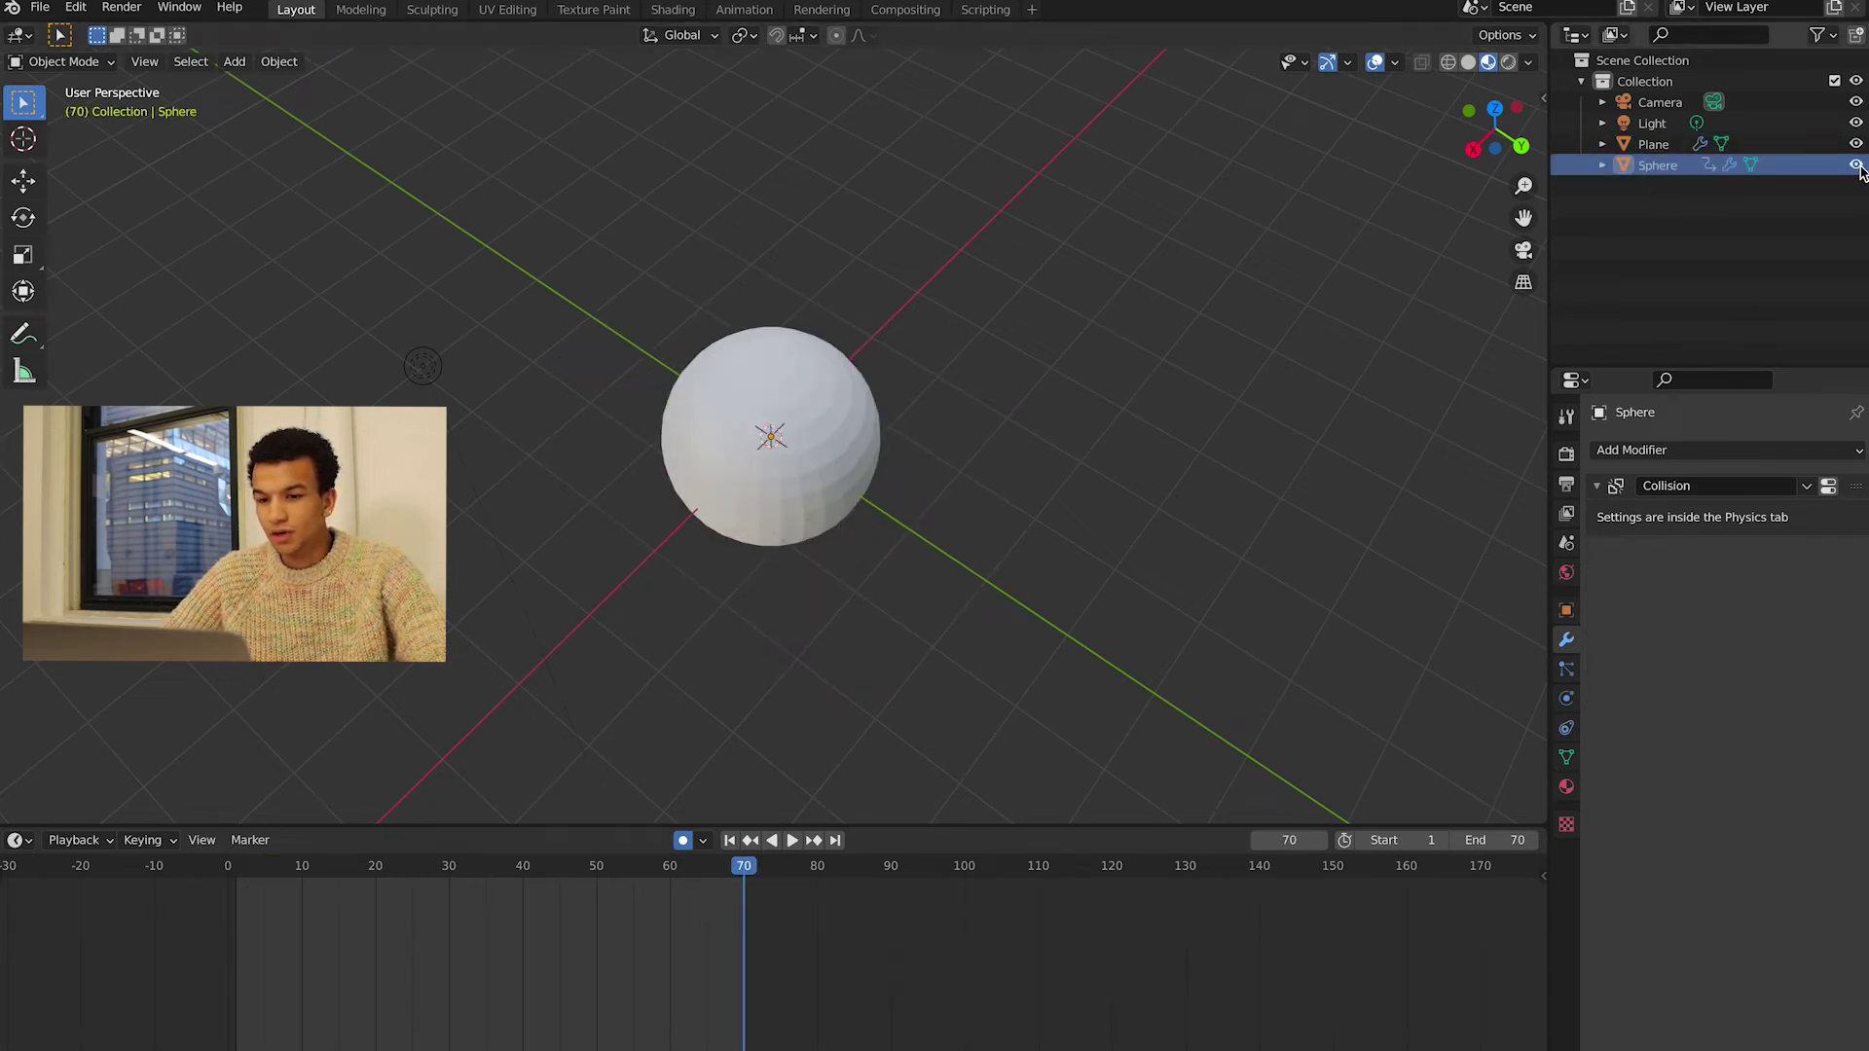
- Scale the sphere down at frame 70 so auto keying records the shrink
left_click(876, 407)
key("s")
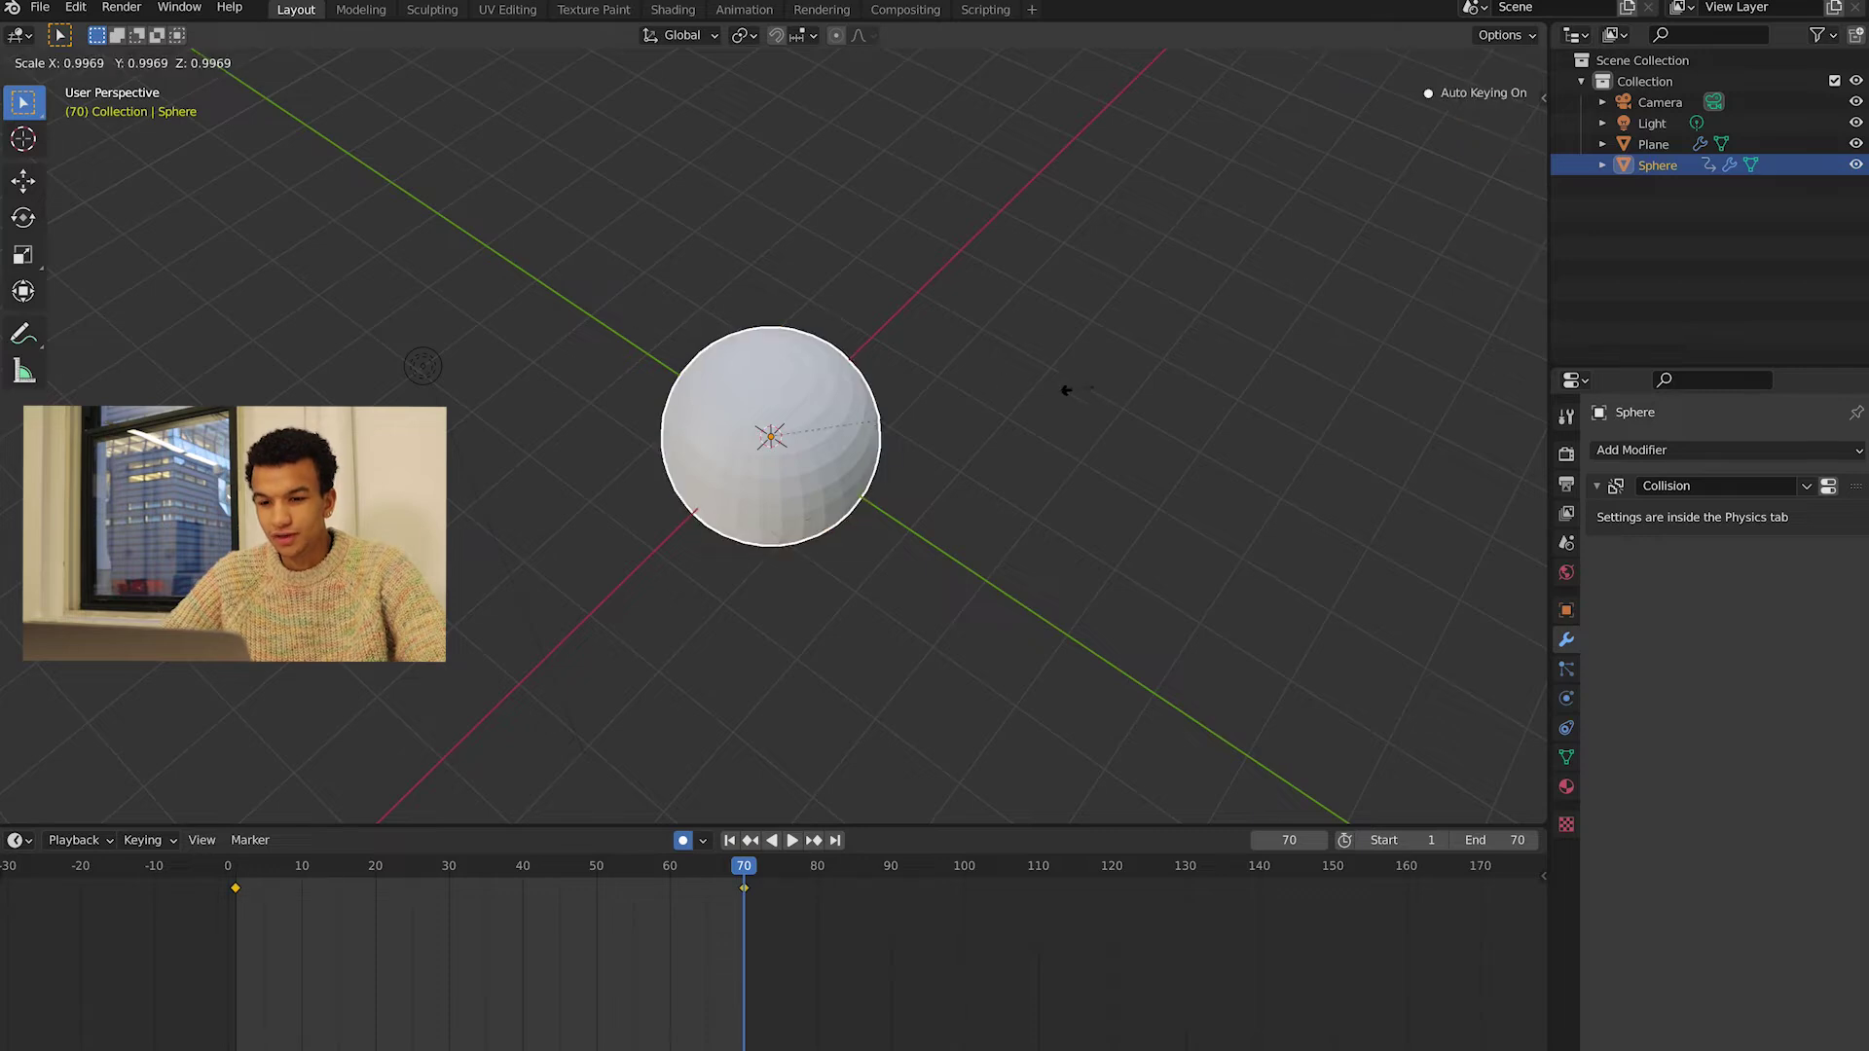
left_click(1051, 399)
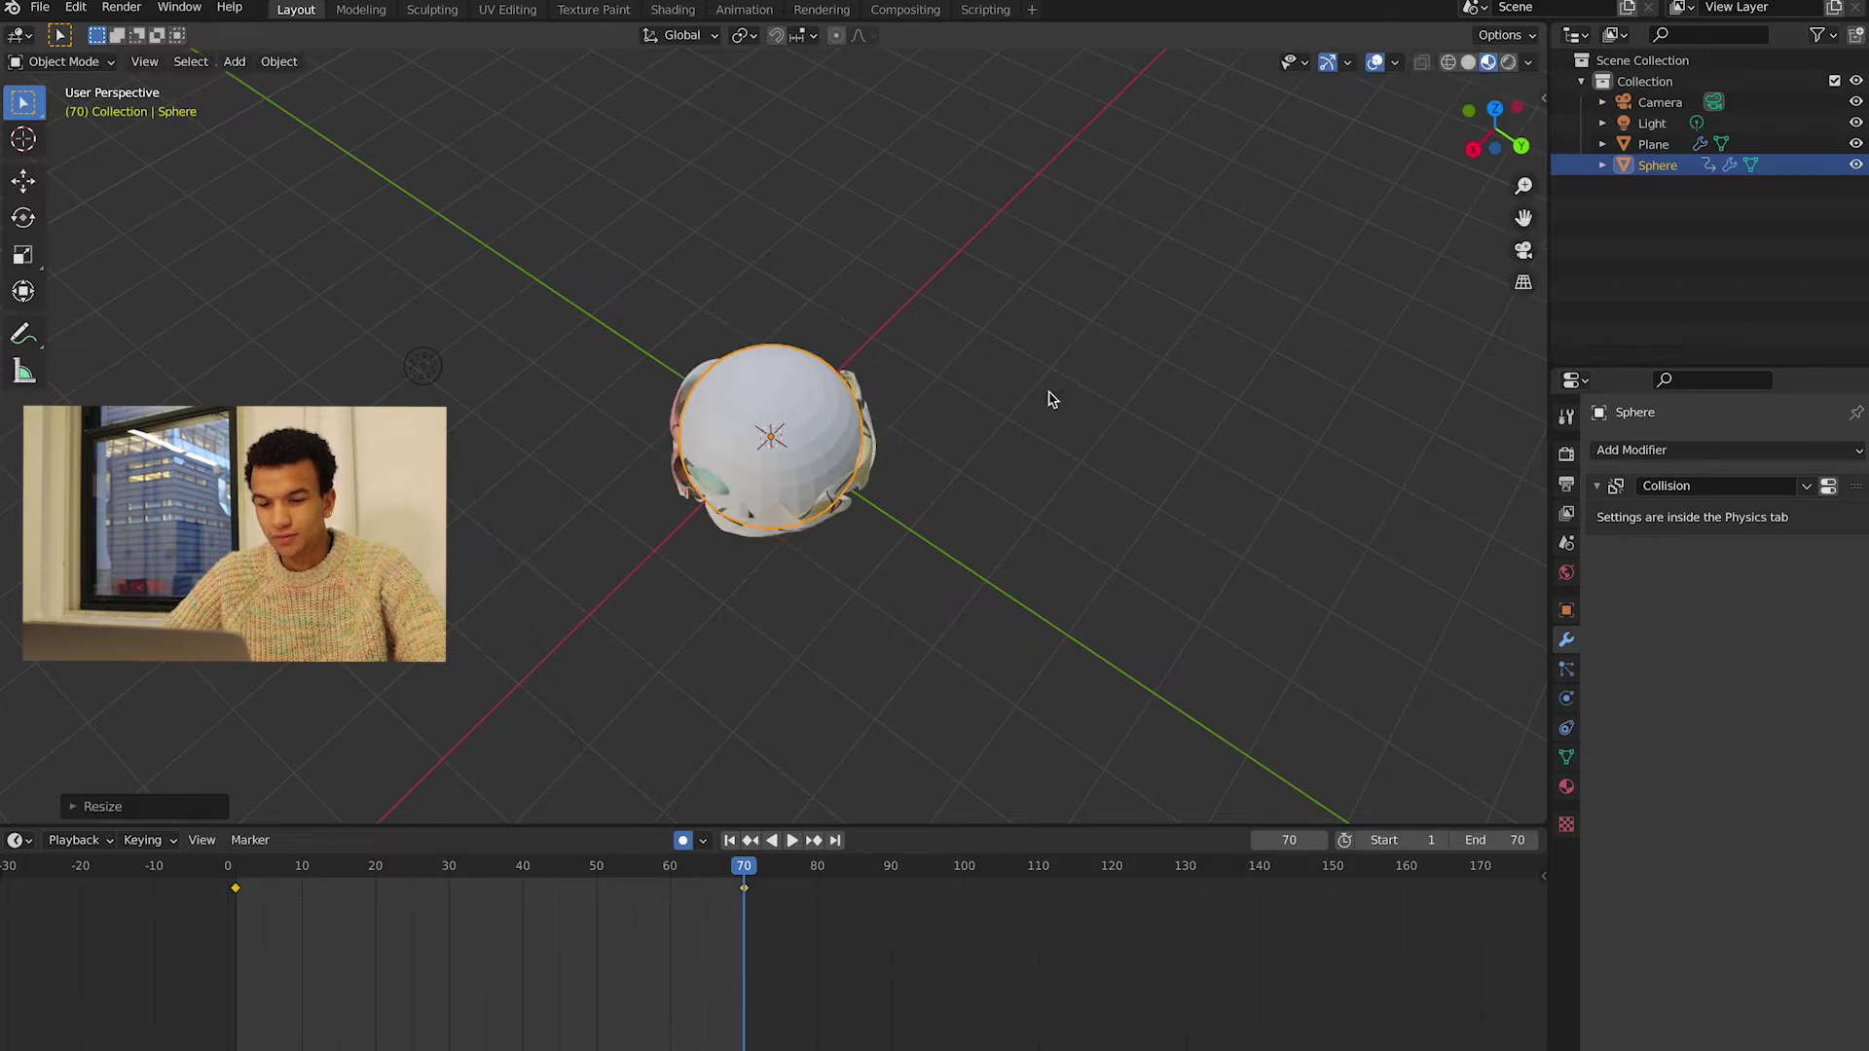
left_click(1067, 446)
- Scrub back to check the shrinking sphere, stop playback, and open the Outliner filter options
left_click_drag(735, 869, 394, 868)
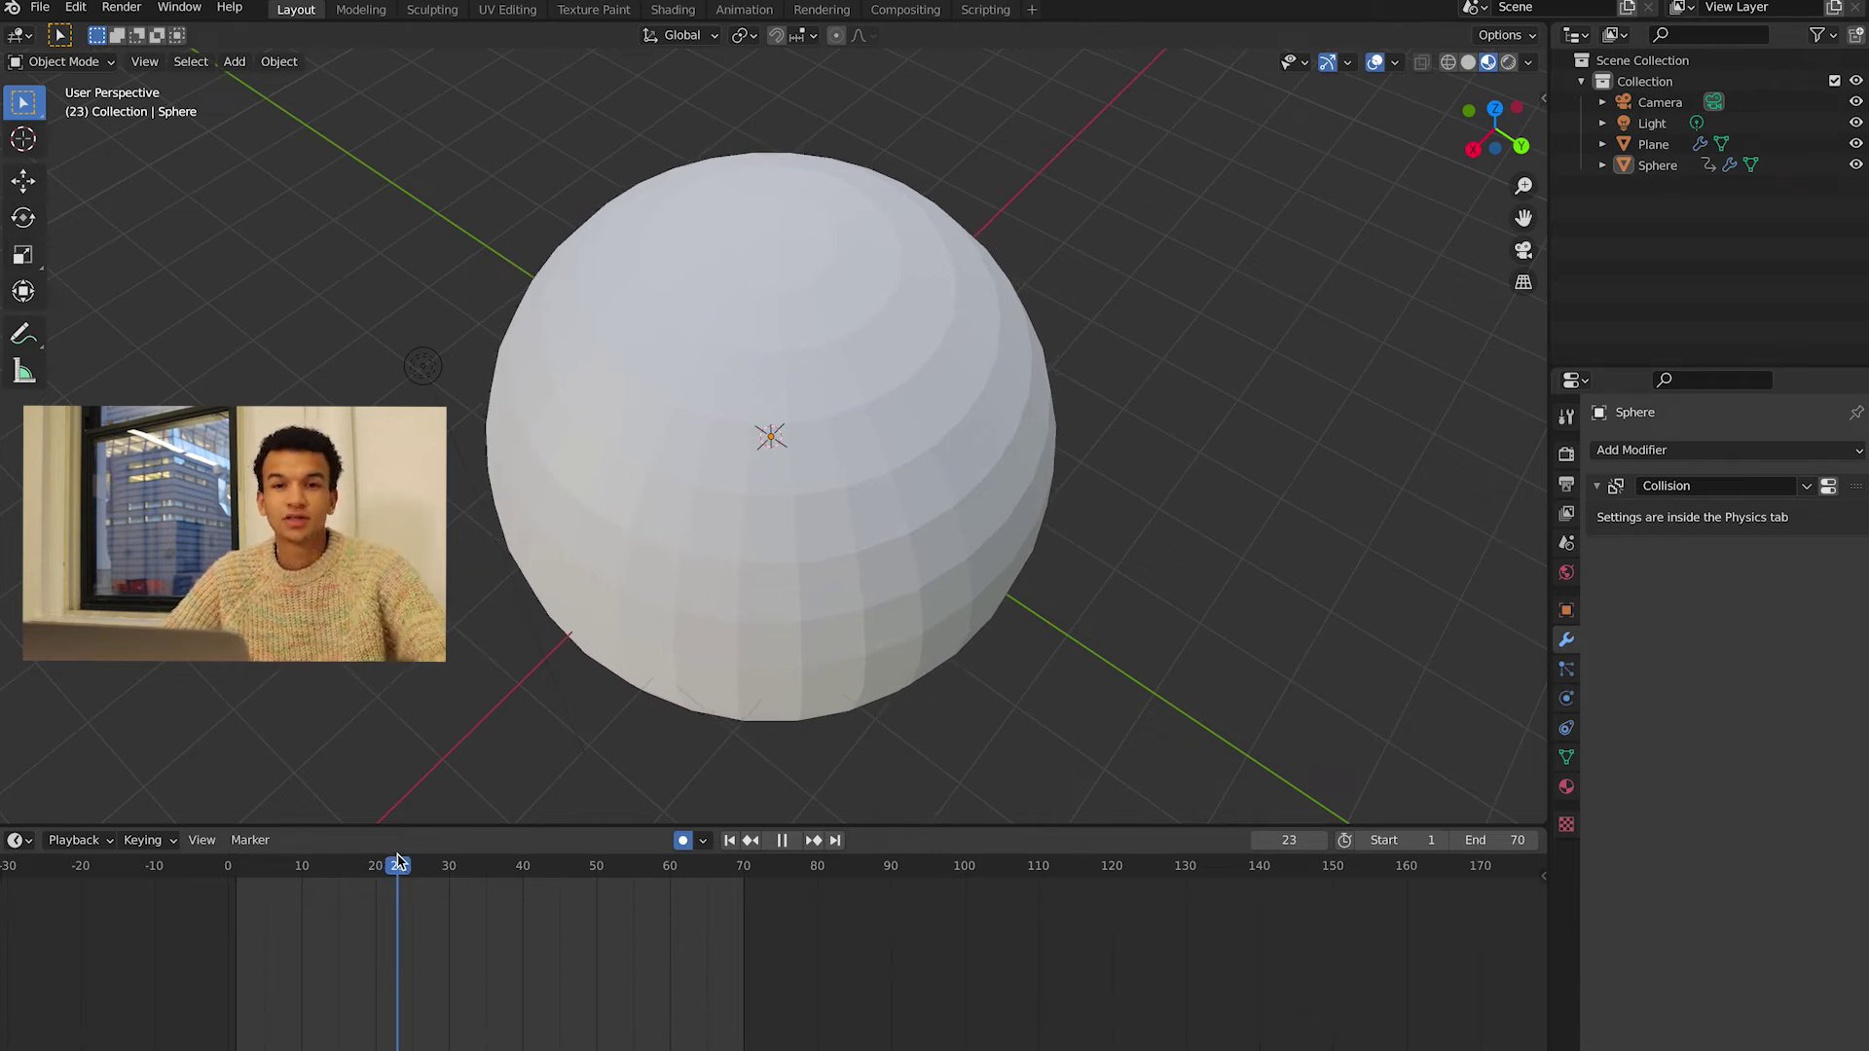
left_click_drag(389, 860, 257, 867)
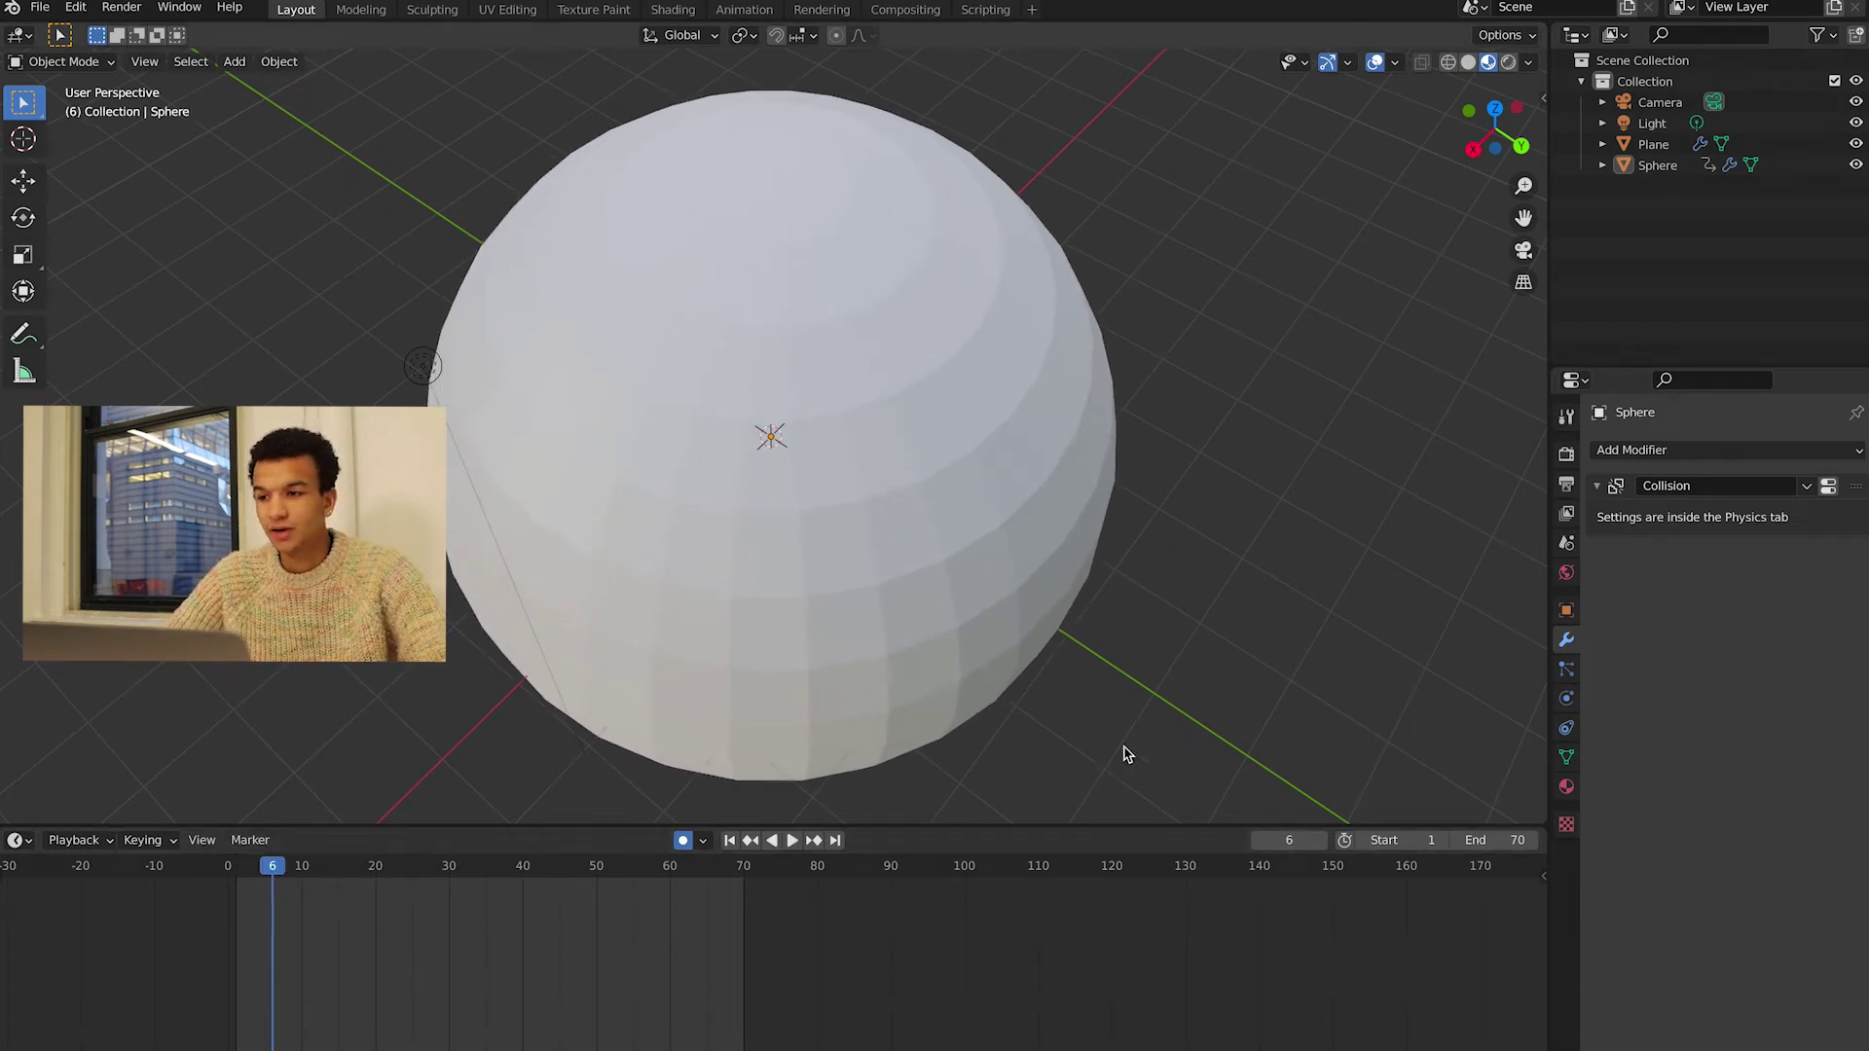
key("space")
left_click(1827, 37)
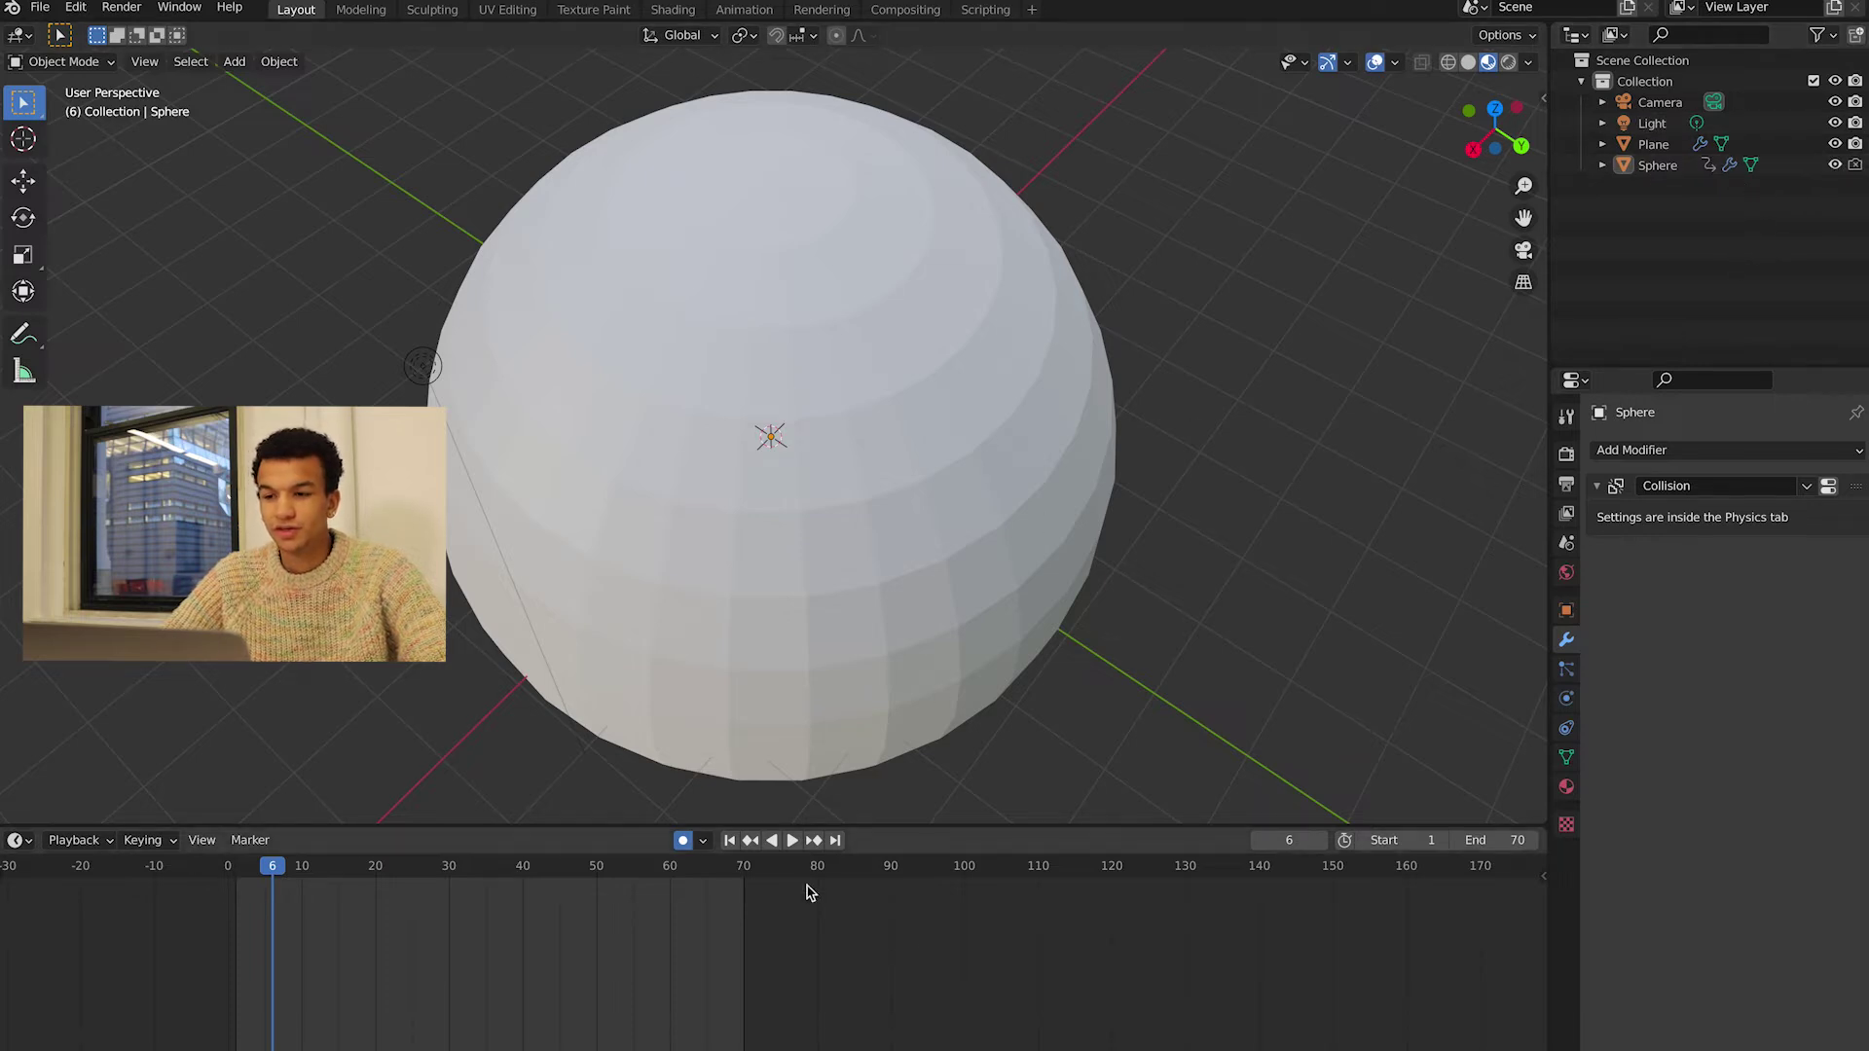
- Toggle the sphere's viewport visibility, leaving it hidden
left_click(1835, 164)
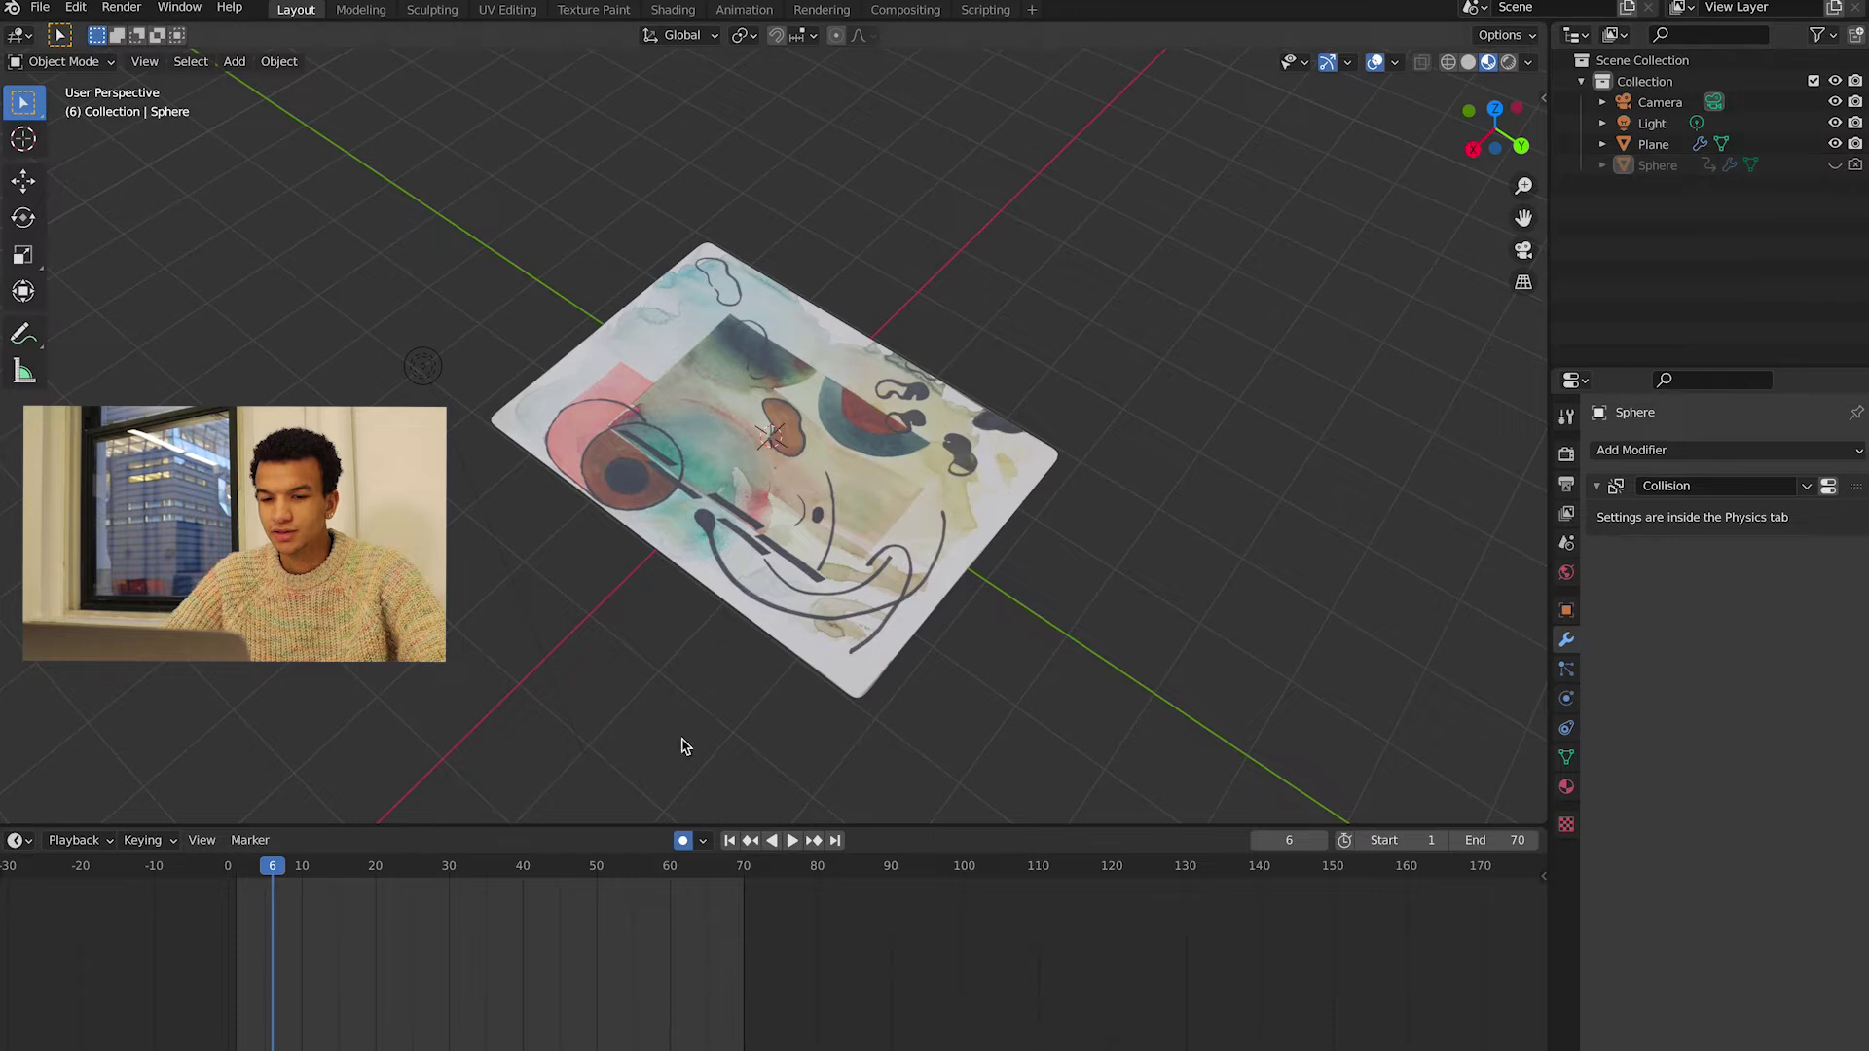
left_click(1835, 165)
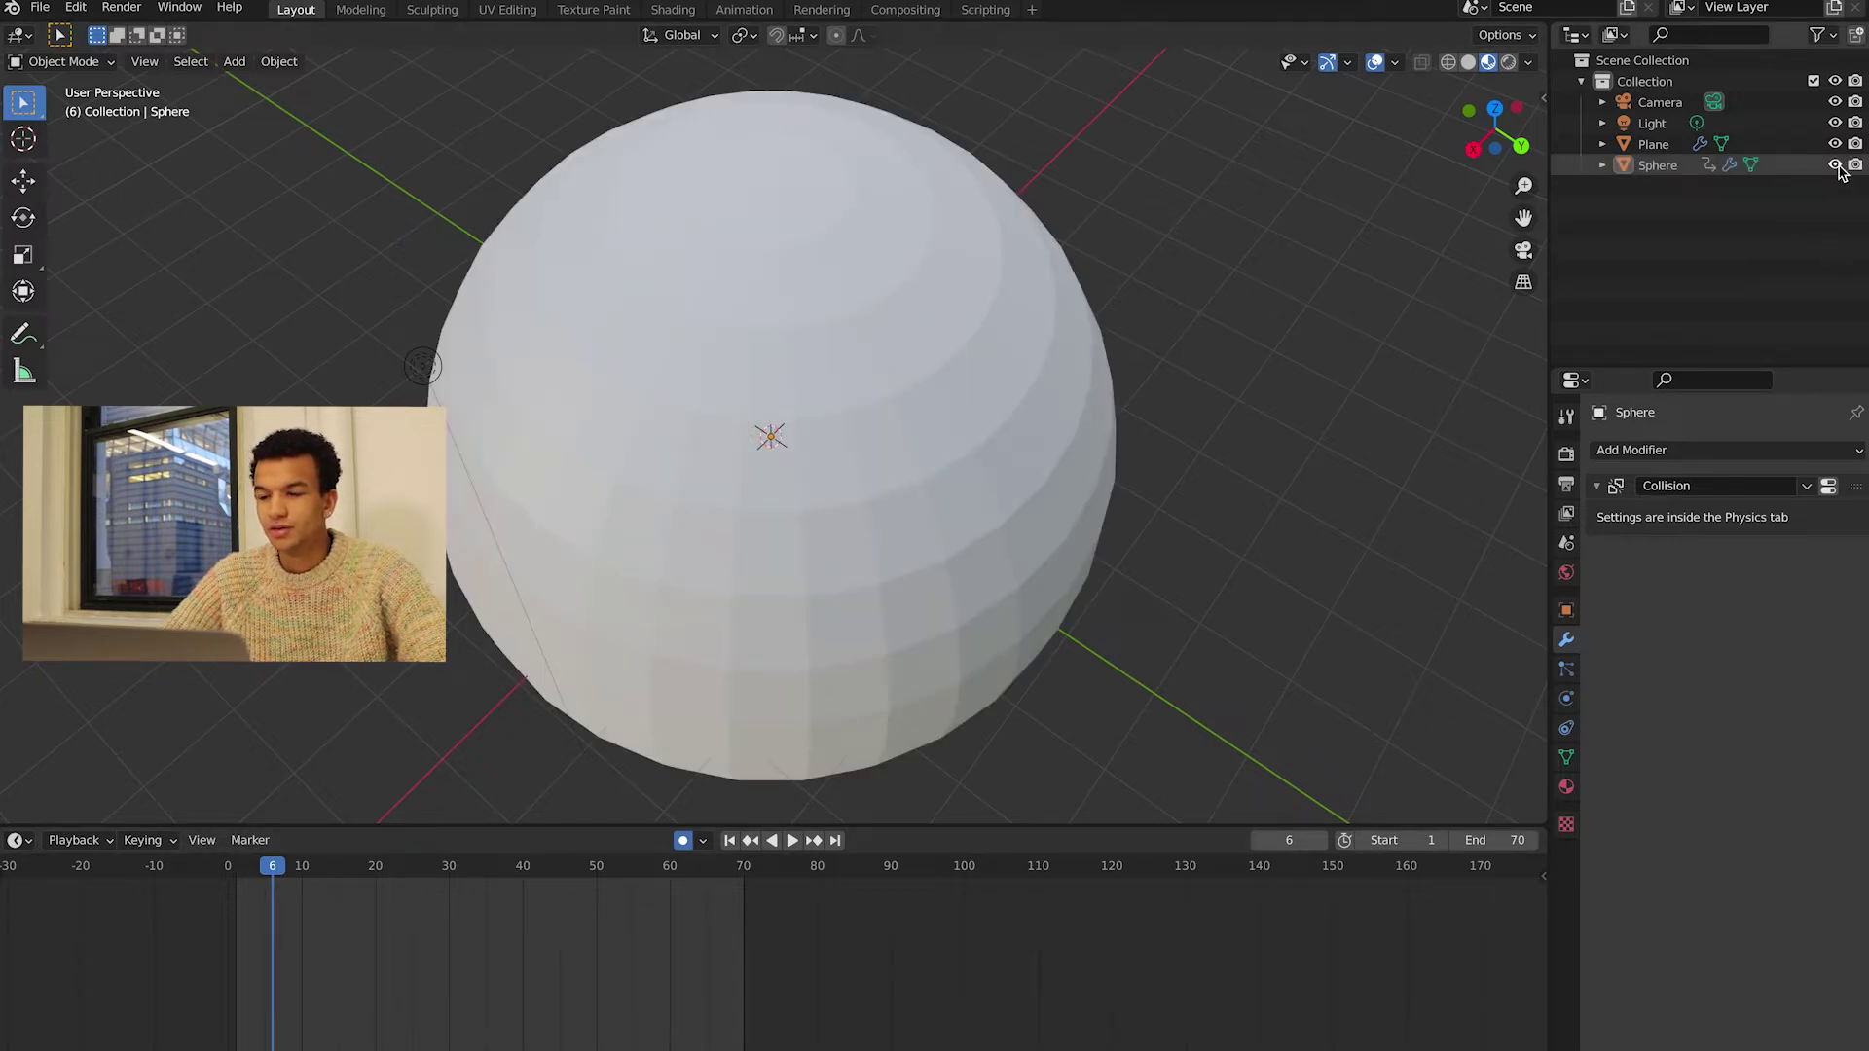
left_click(1835, 165)
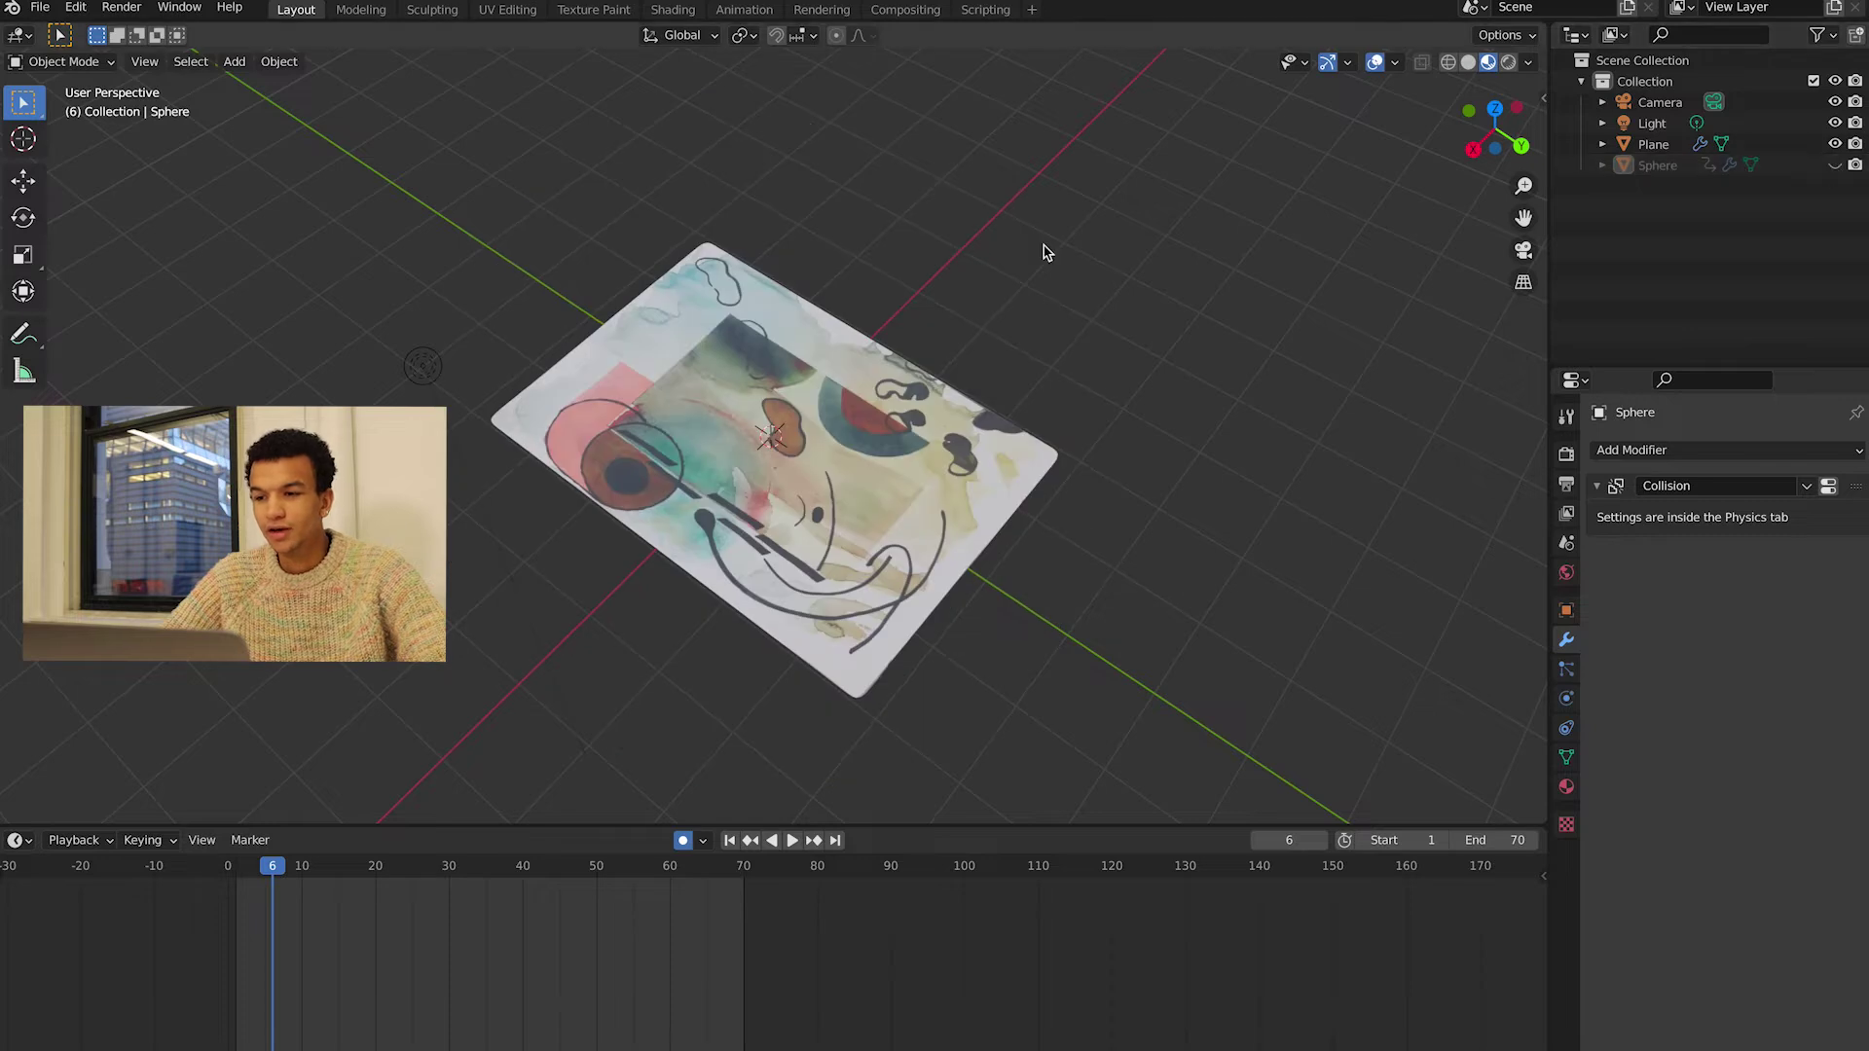
- Render a still image of the current frame, close the result, and view through the scene camera
left_click(122, 8)
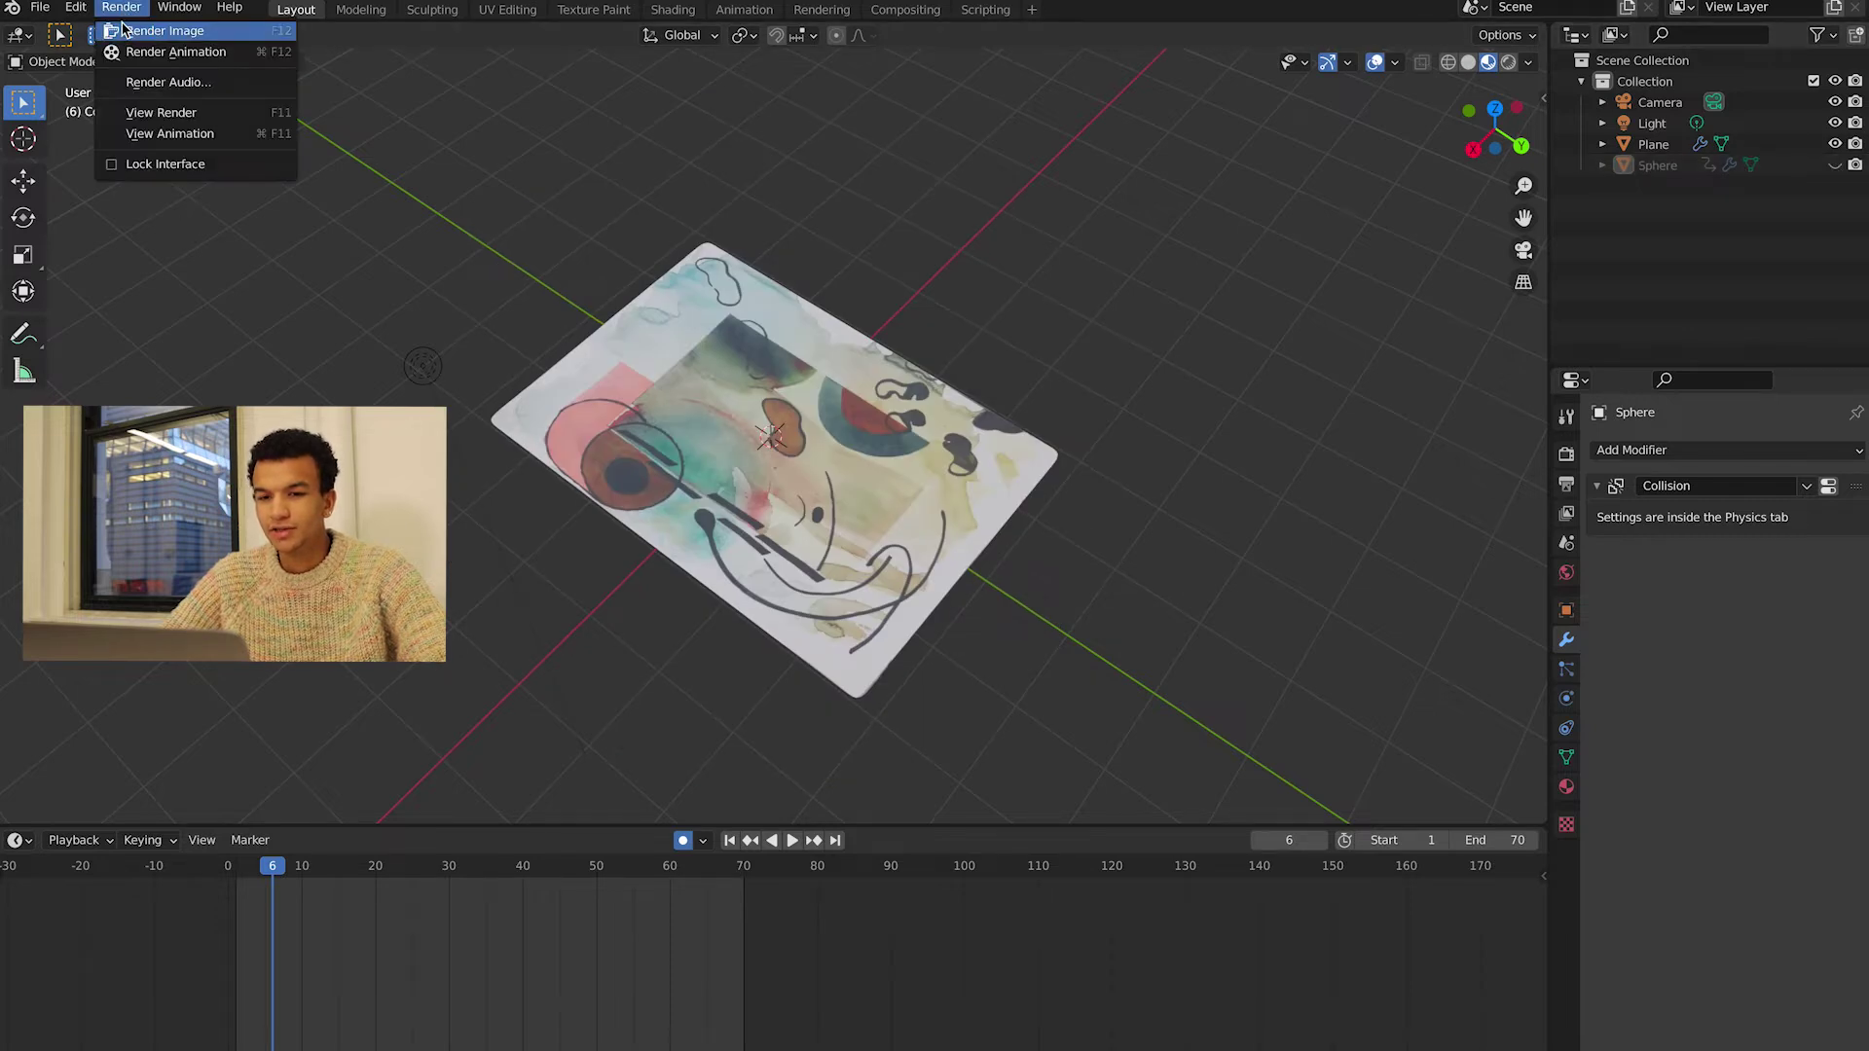
left_click(146, 30)
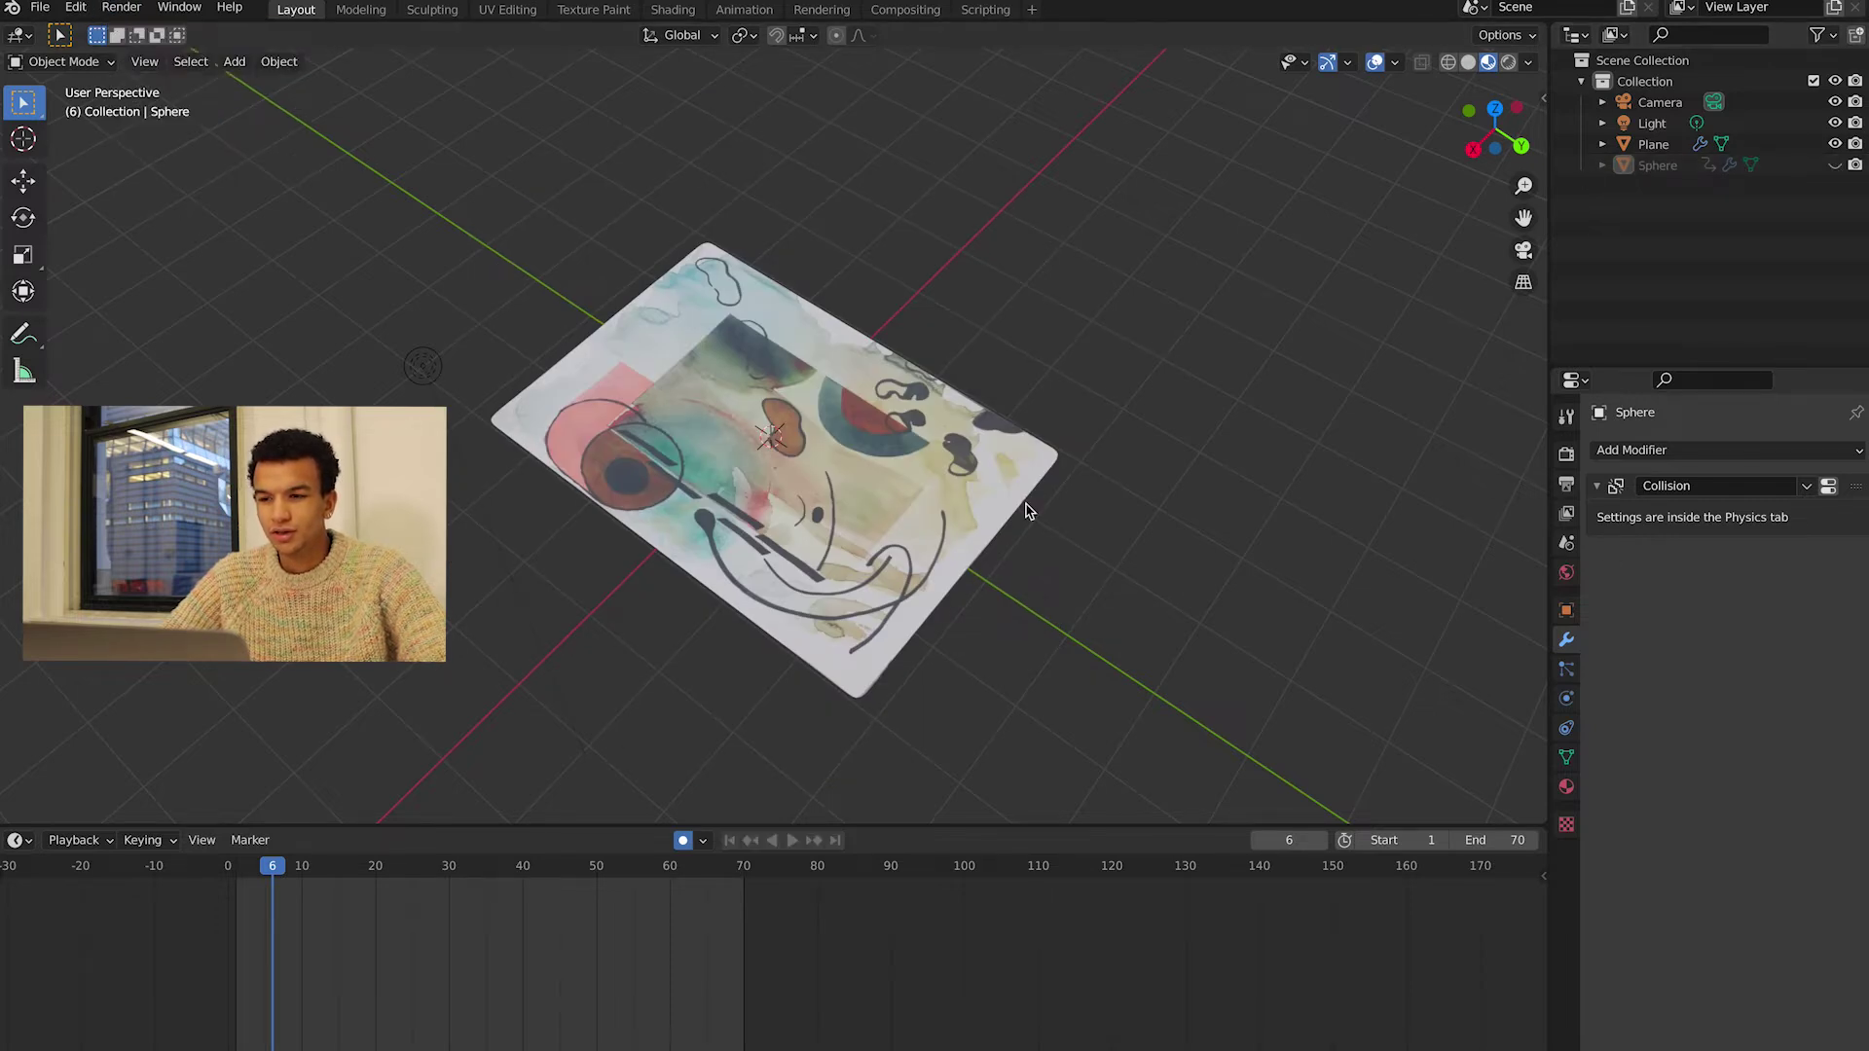
scroll(567, 388, "down", 1)
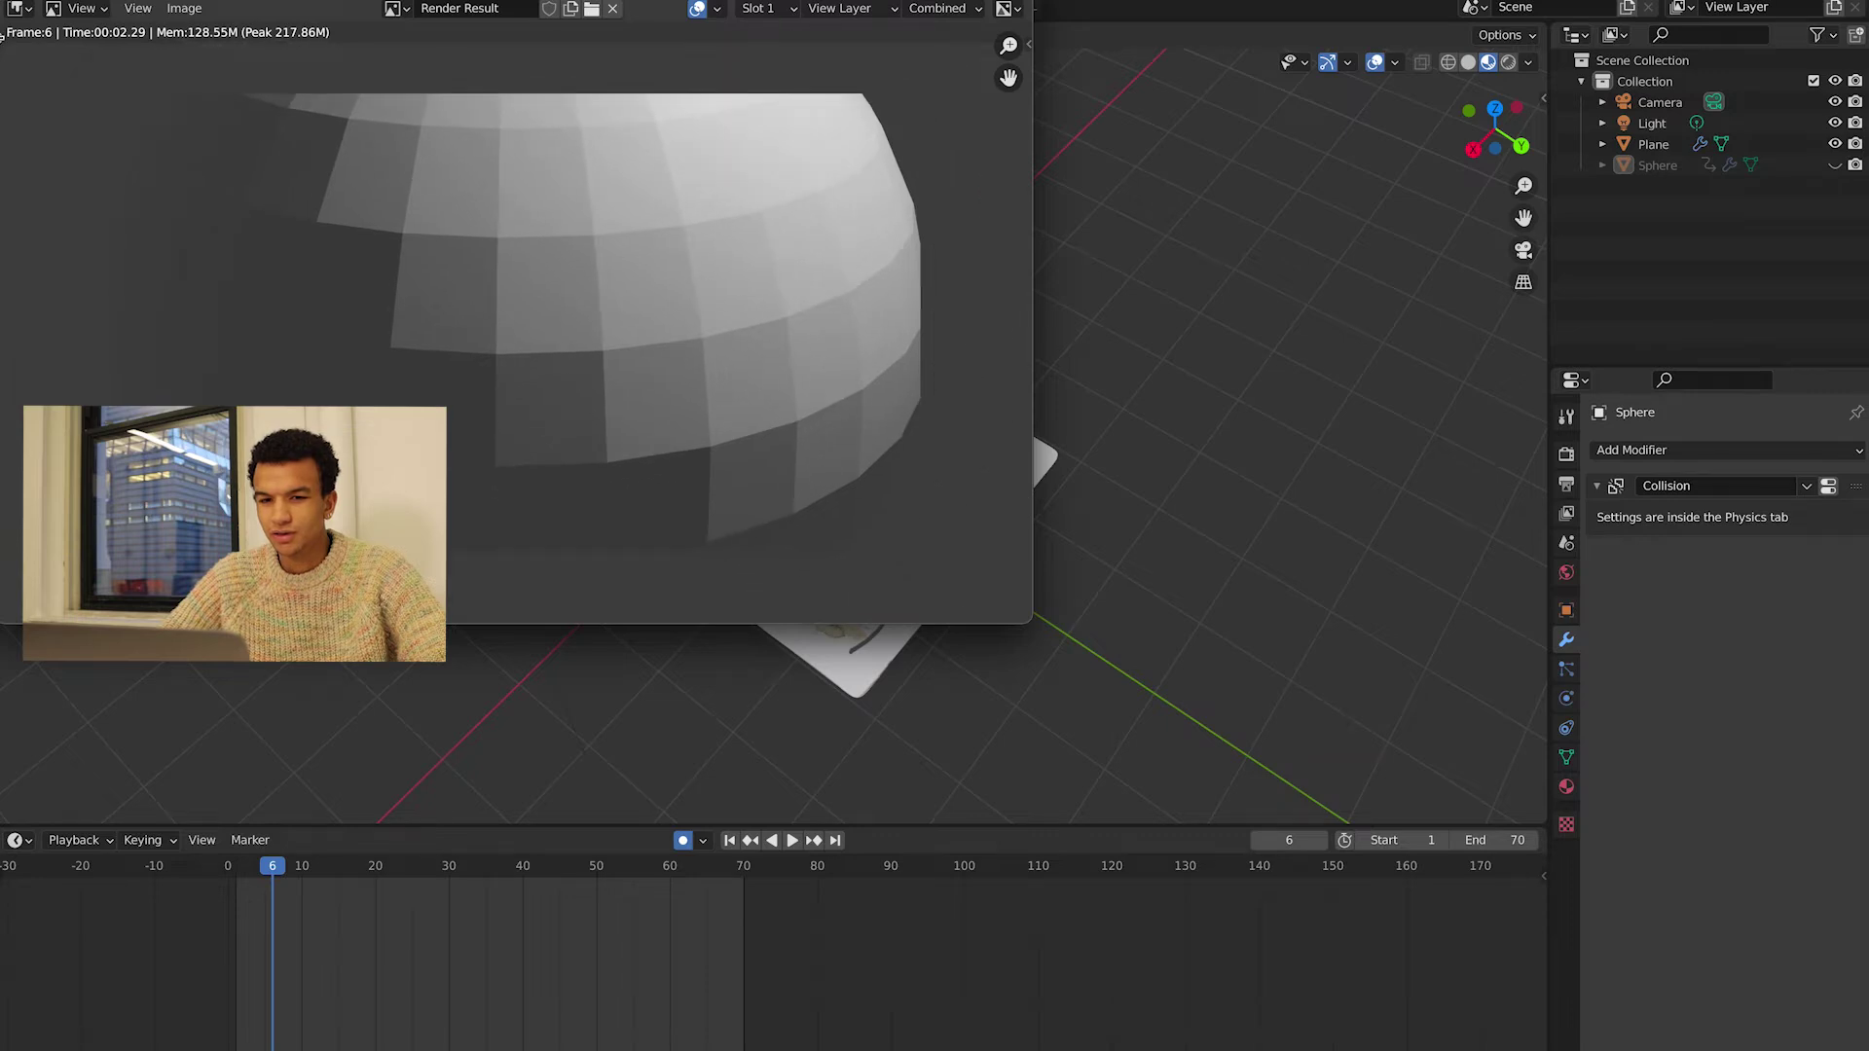
mouse_move(5, 877)
key("Escape")
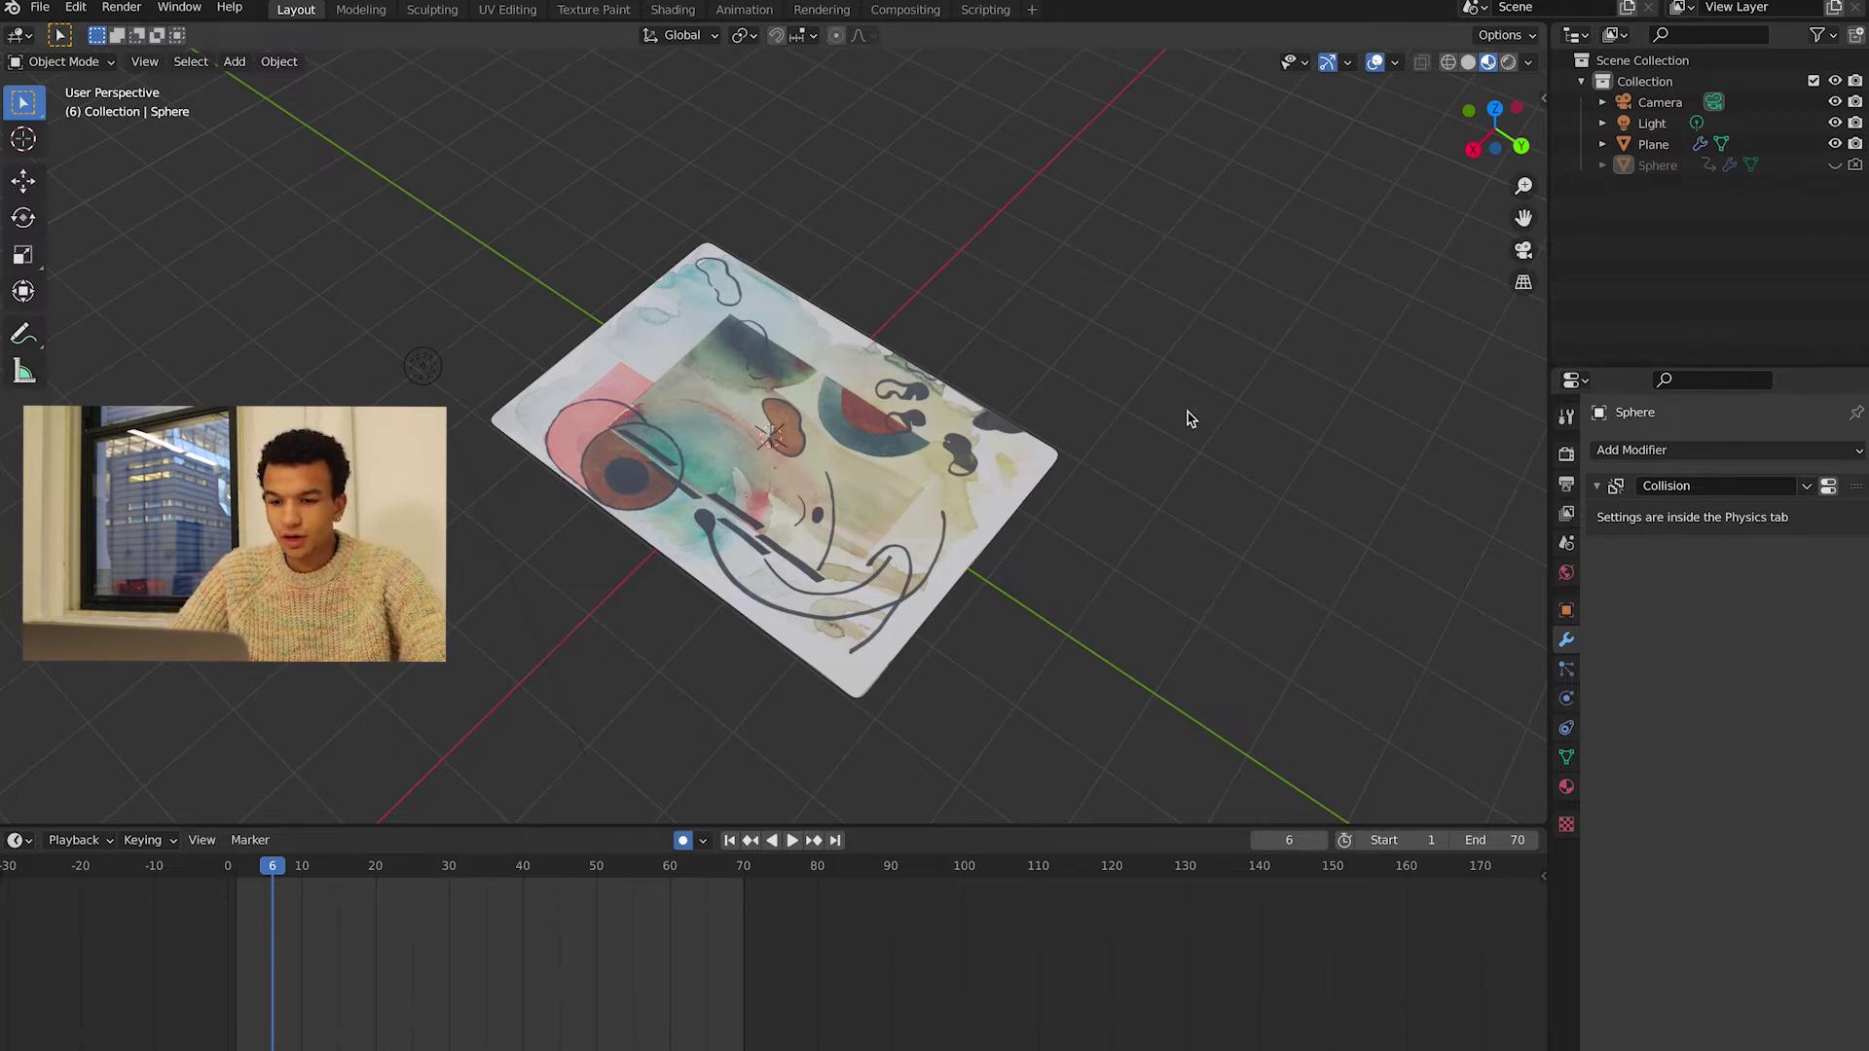
key("KP_0")
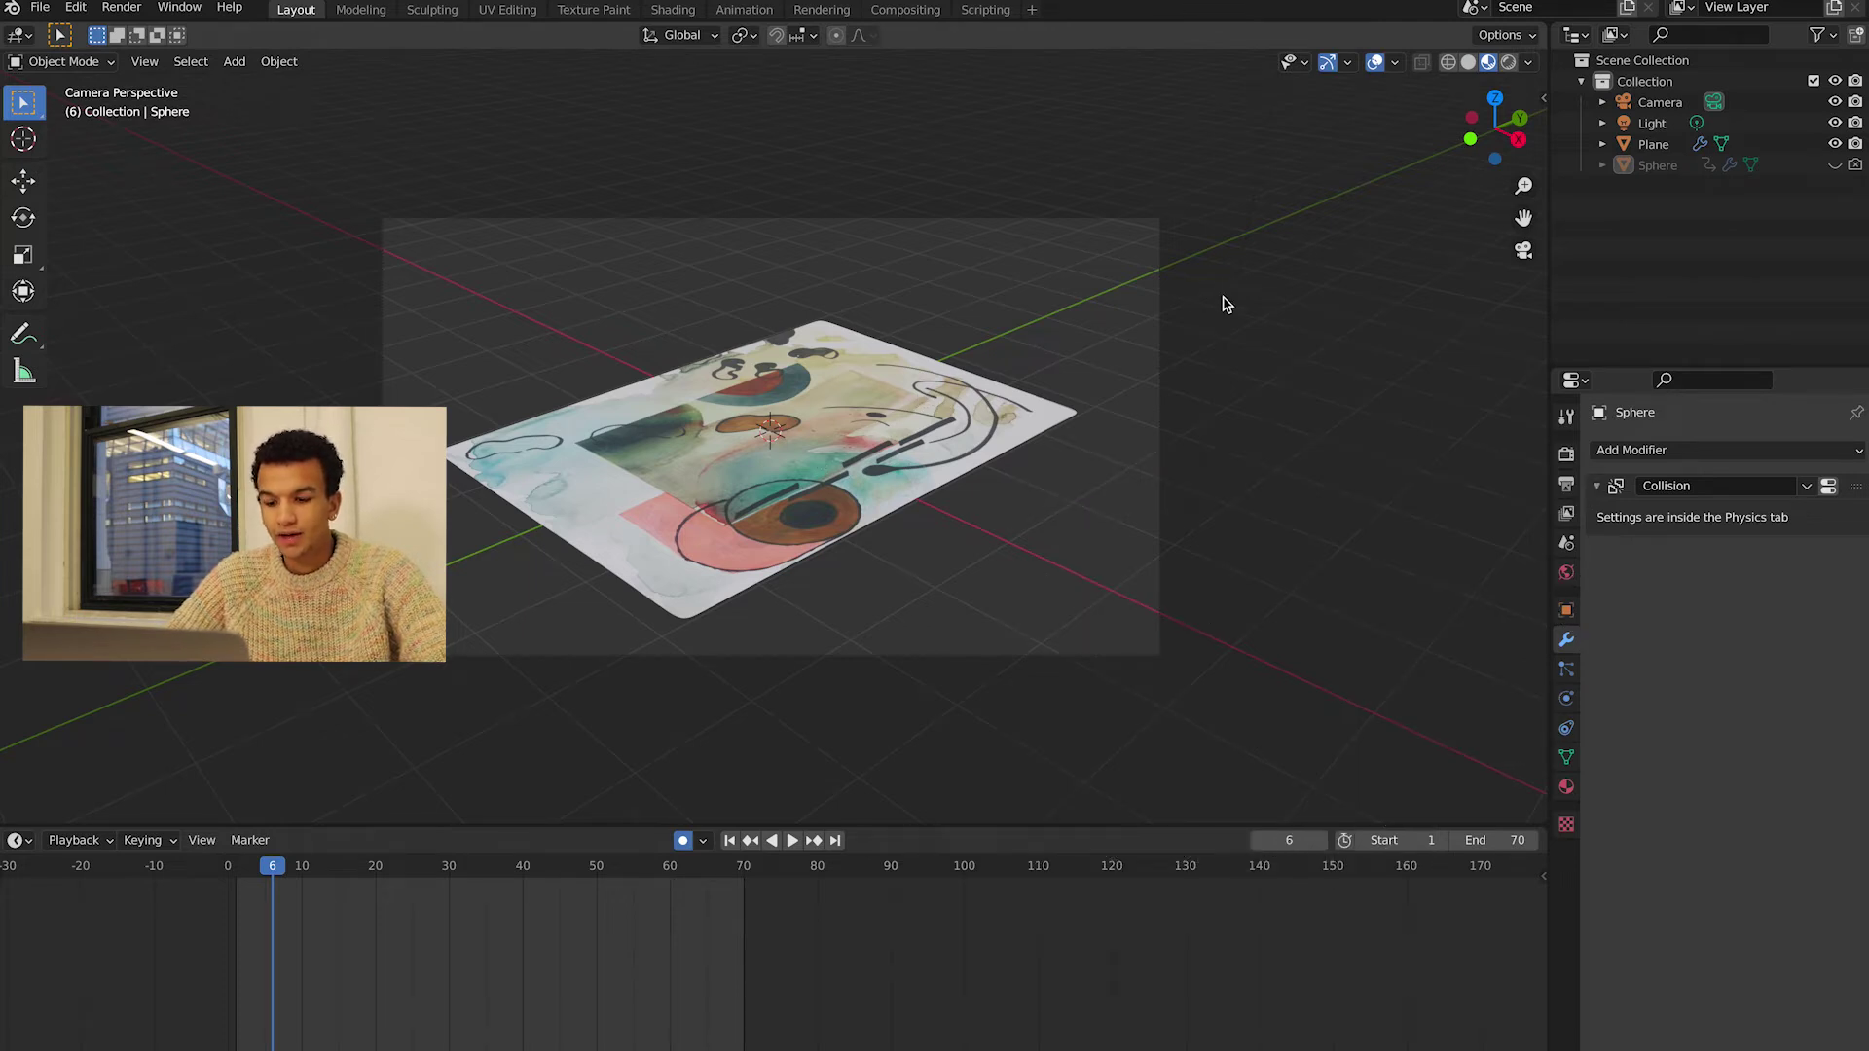
- Enable Camera to View in the sidebar's View tab and orbit to a near top-down framing
key("n")
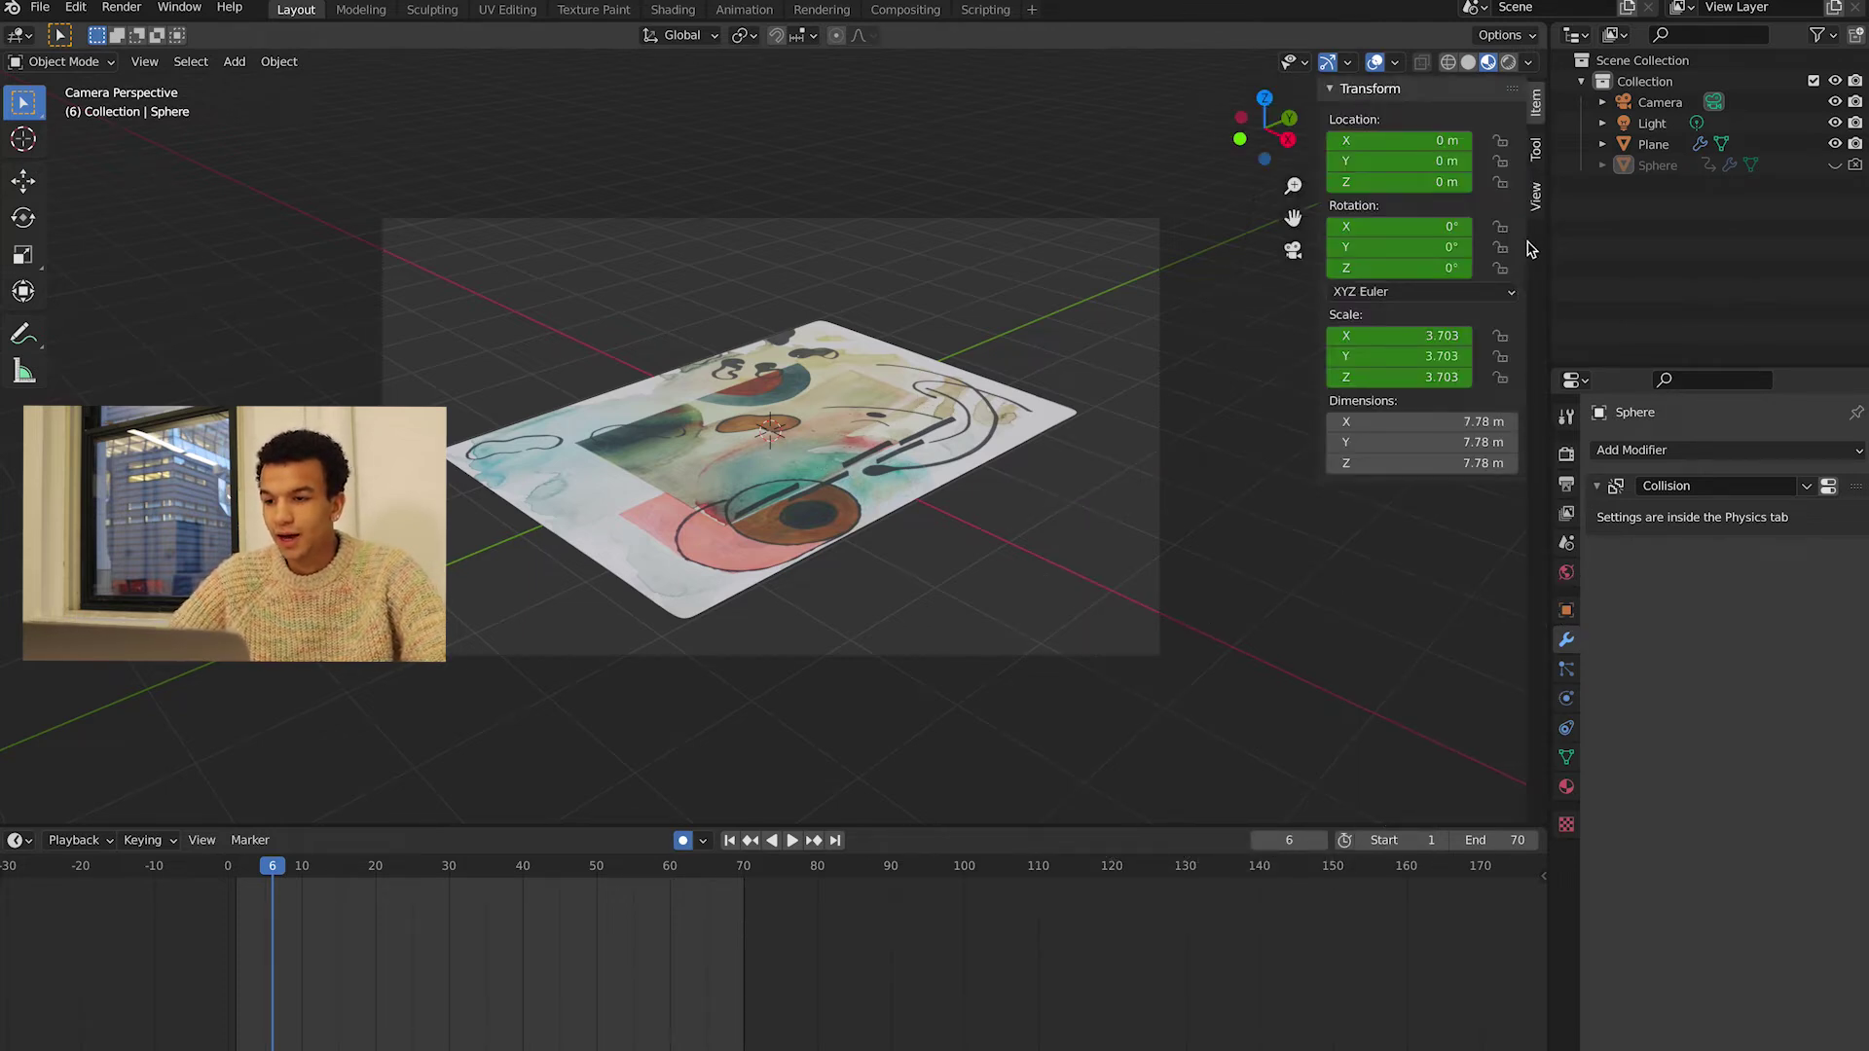
left_click(1537, 197)
left_click(1411, 347)
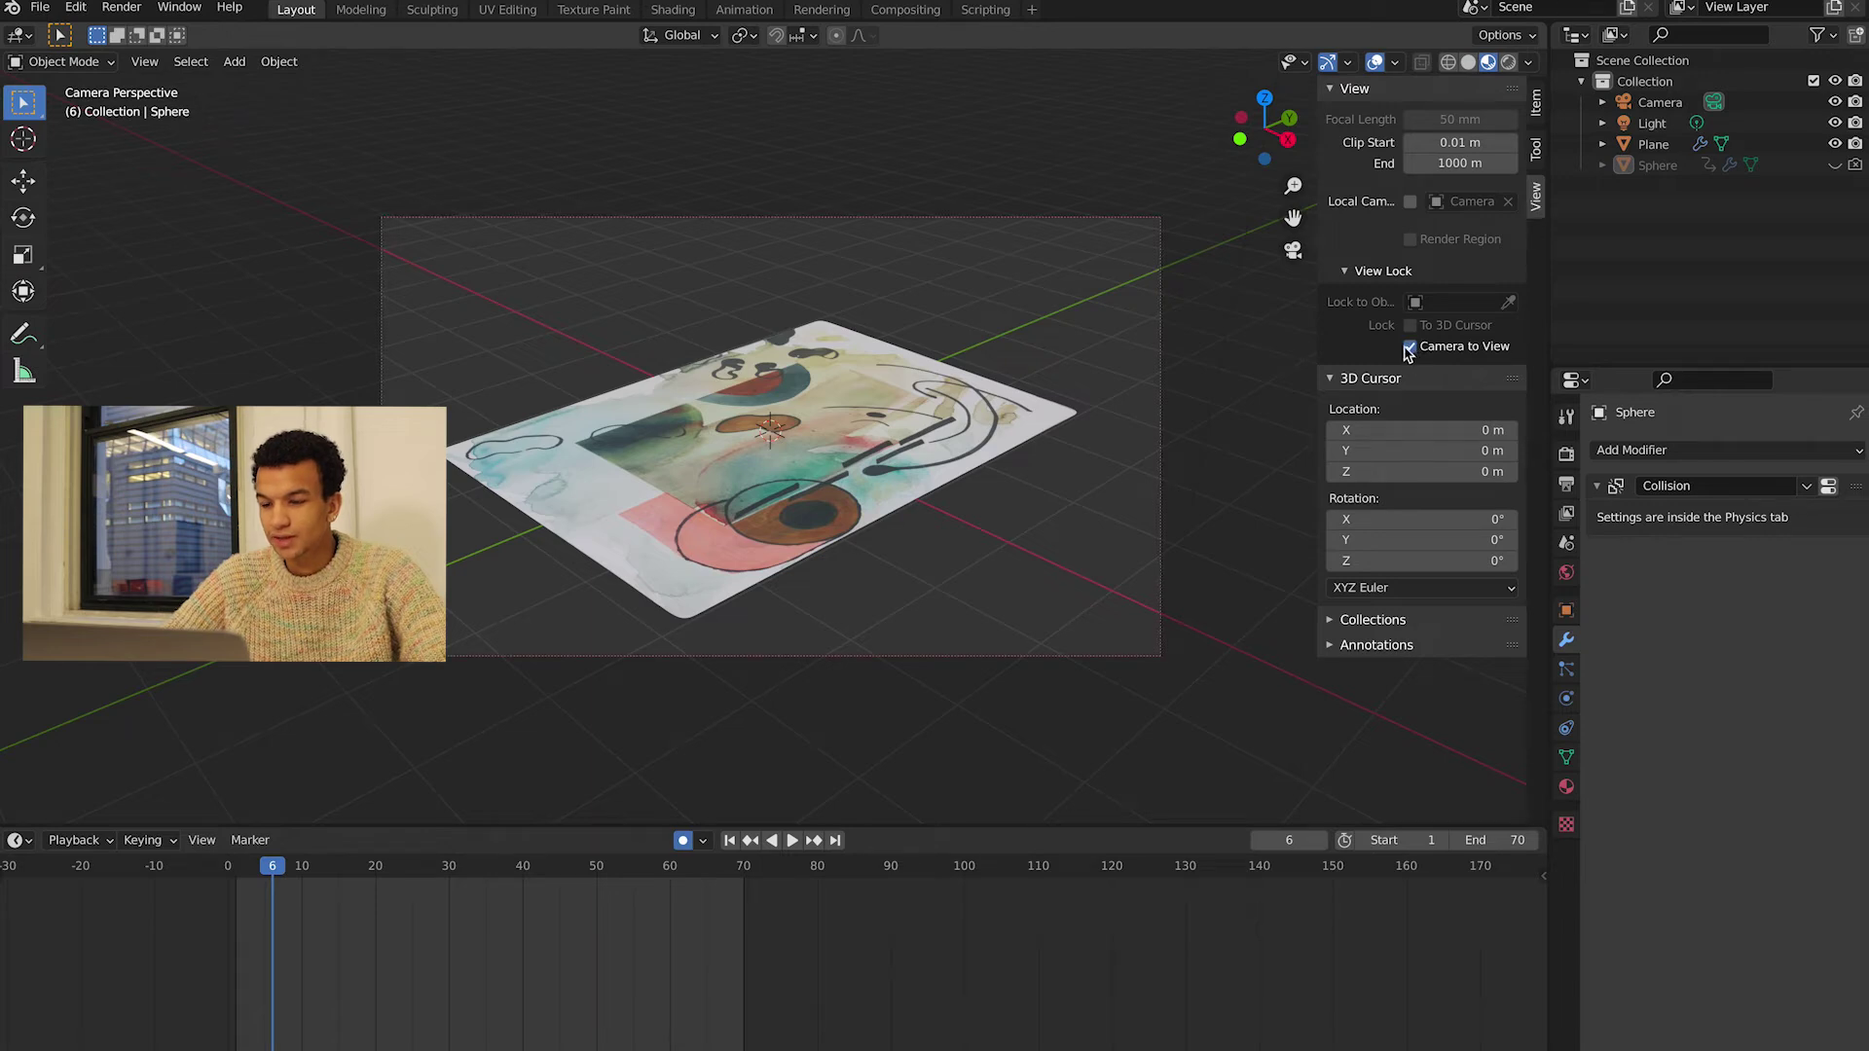
middle_click_drag(921, 364, 923, 373)
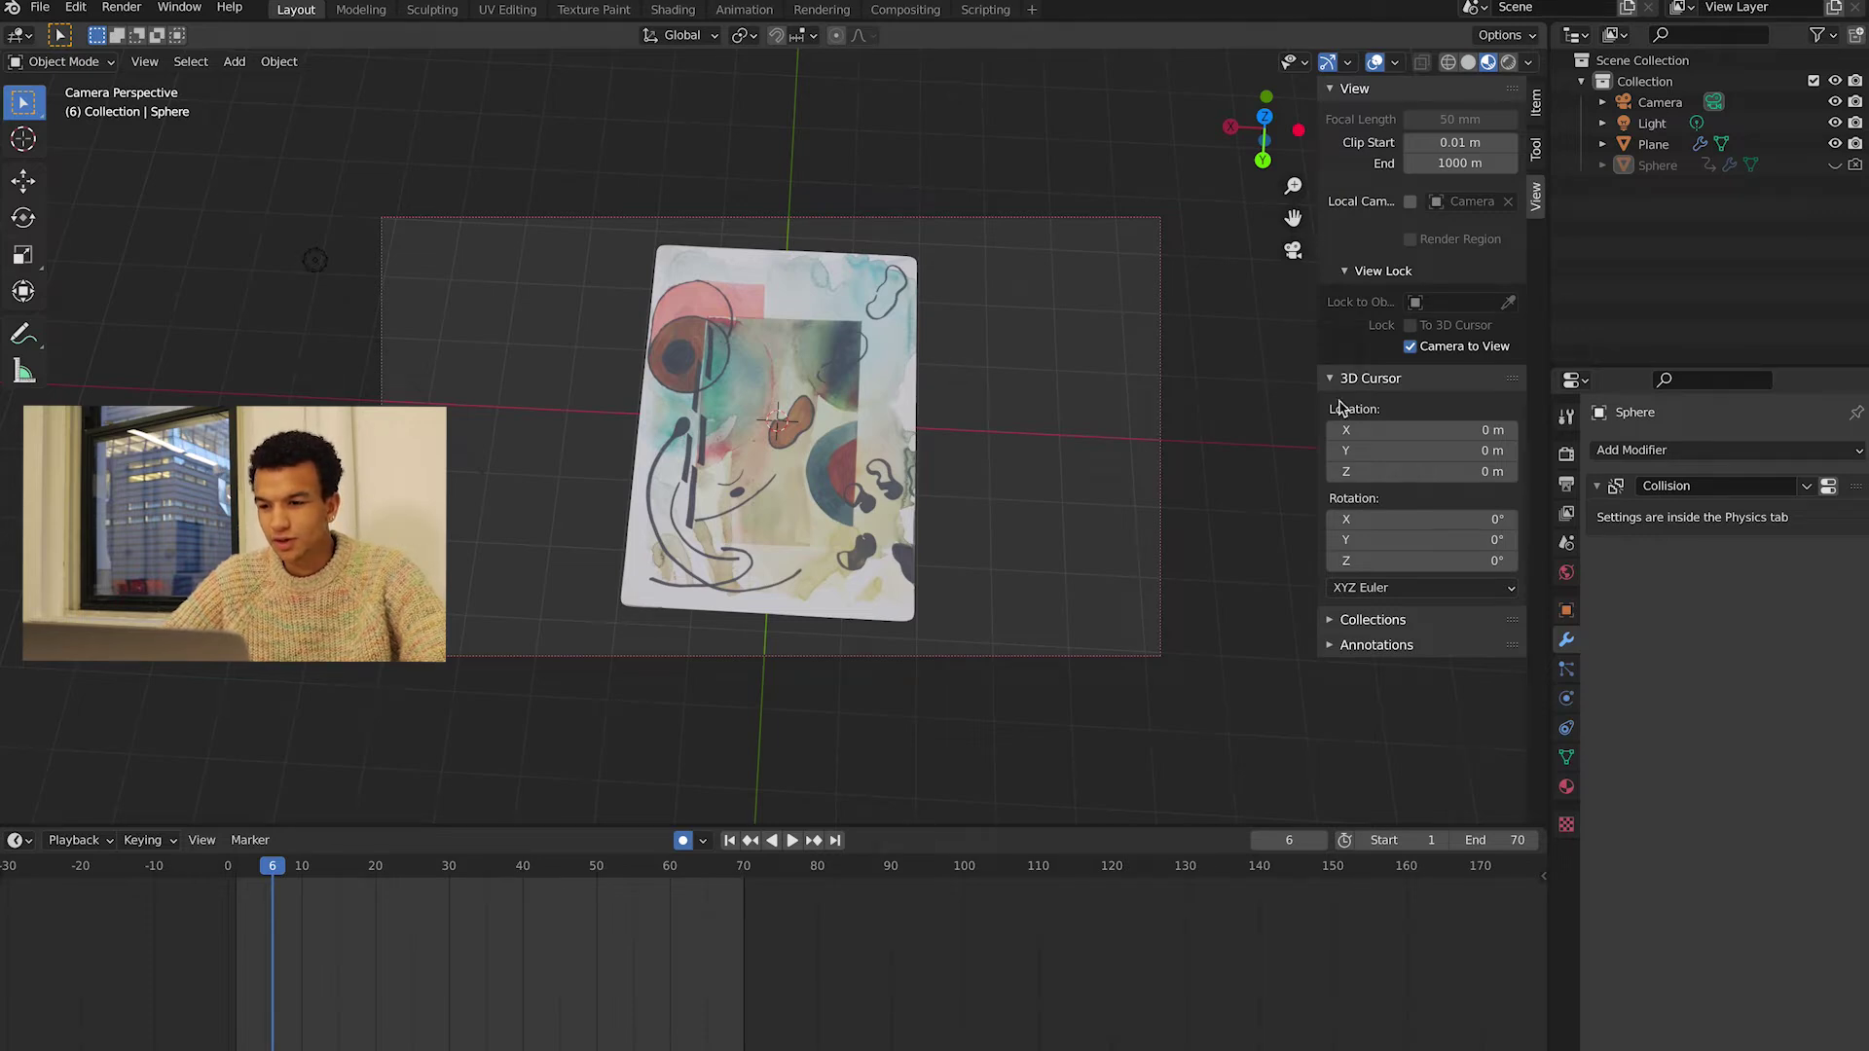
- Set Resolution X to 1350 for a 1350 × 1080 render, dolly the camera closer, then unlock it
left_click(1566, 455)
left_click(1566, 484)
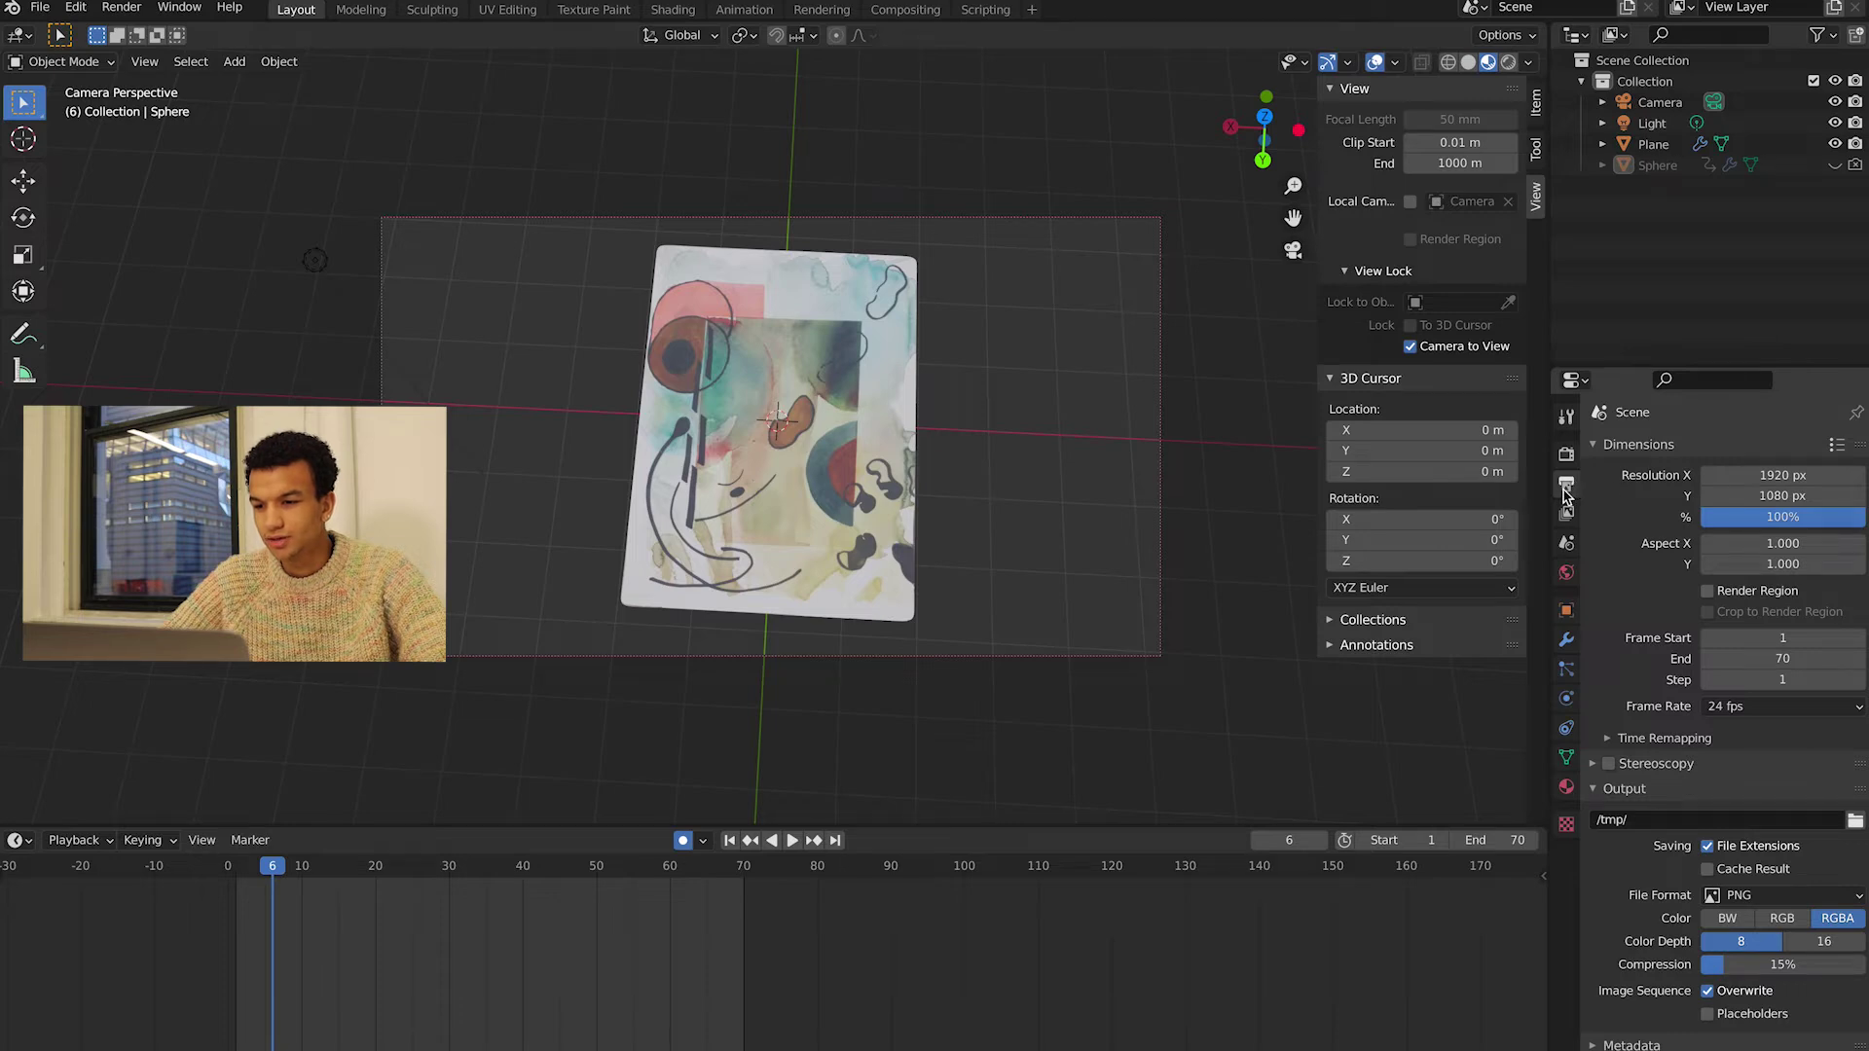
left_click(1760, 476)
key("BackSpace")
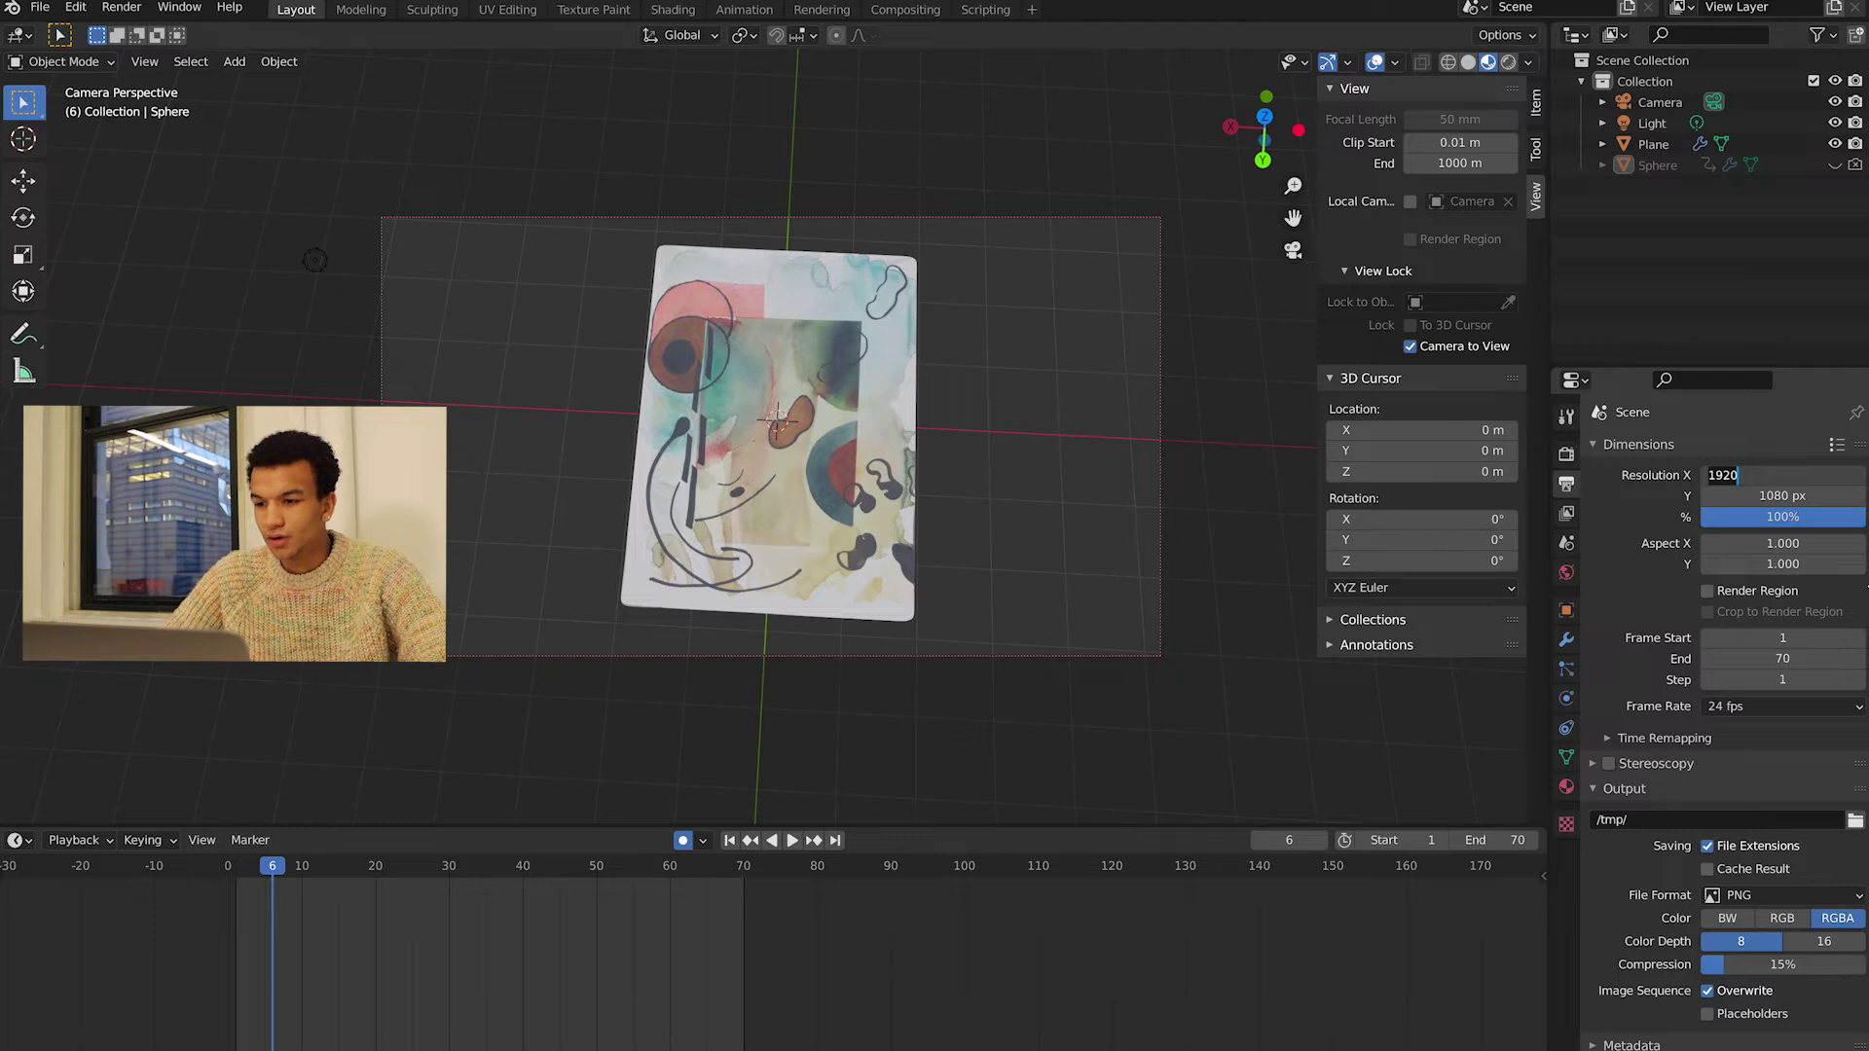
type("135")
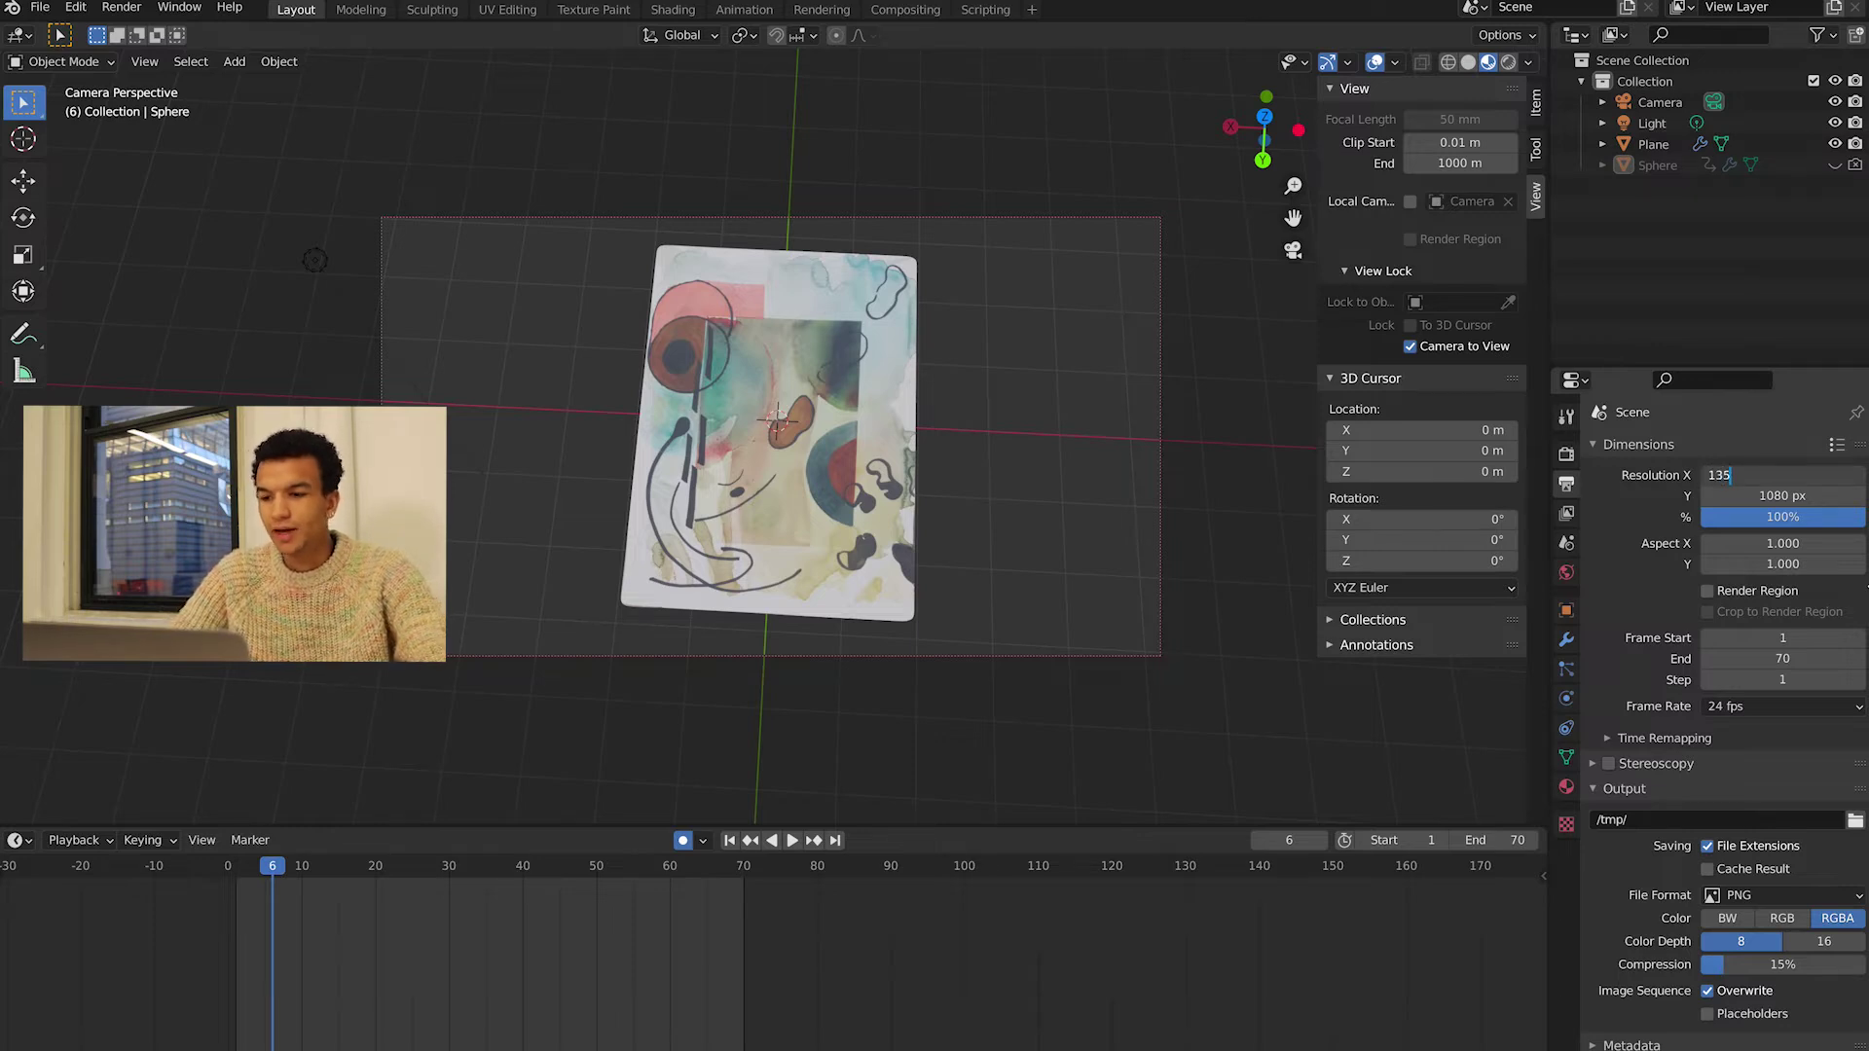
type("0")
key("Return")
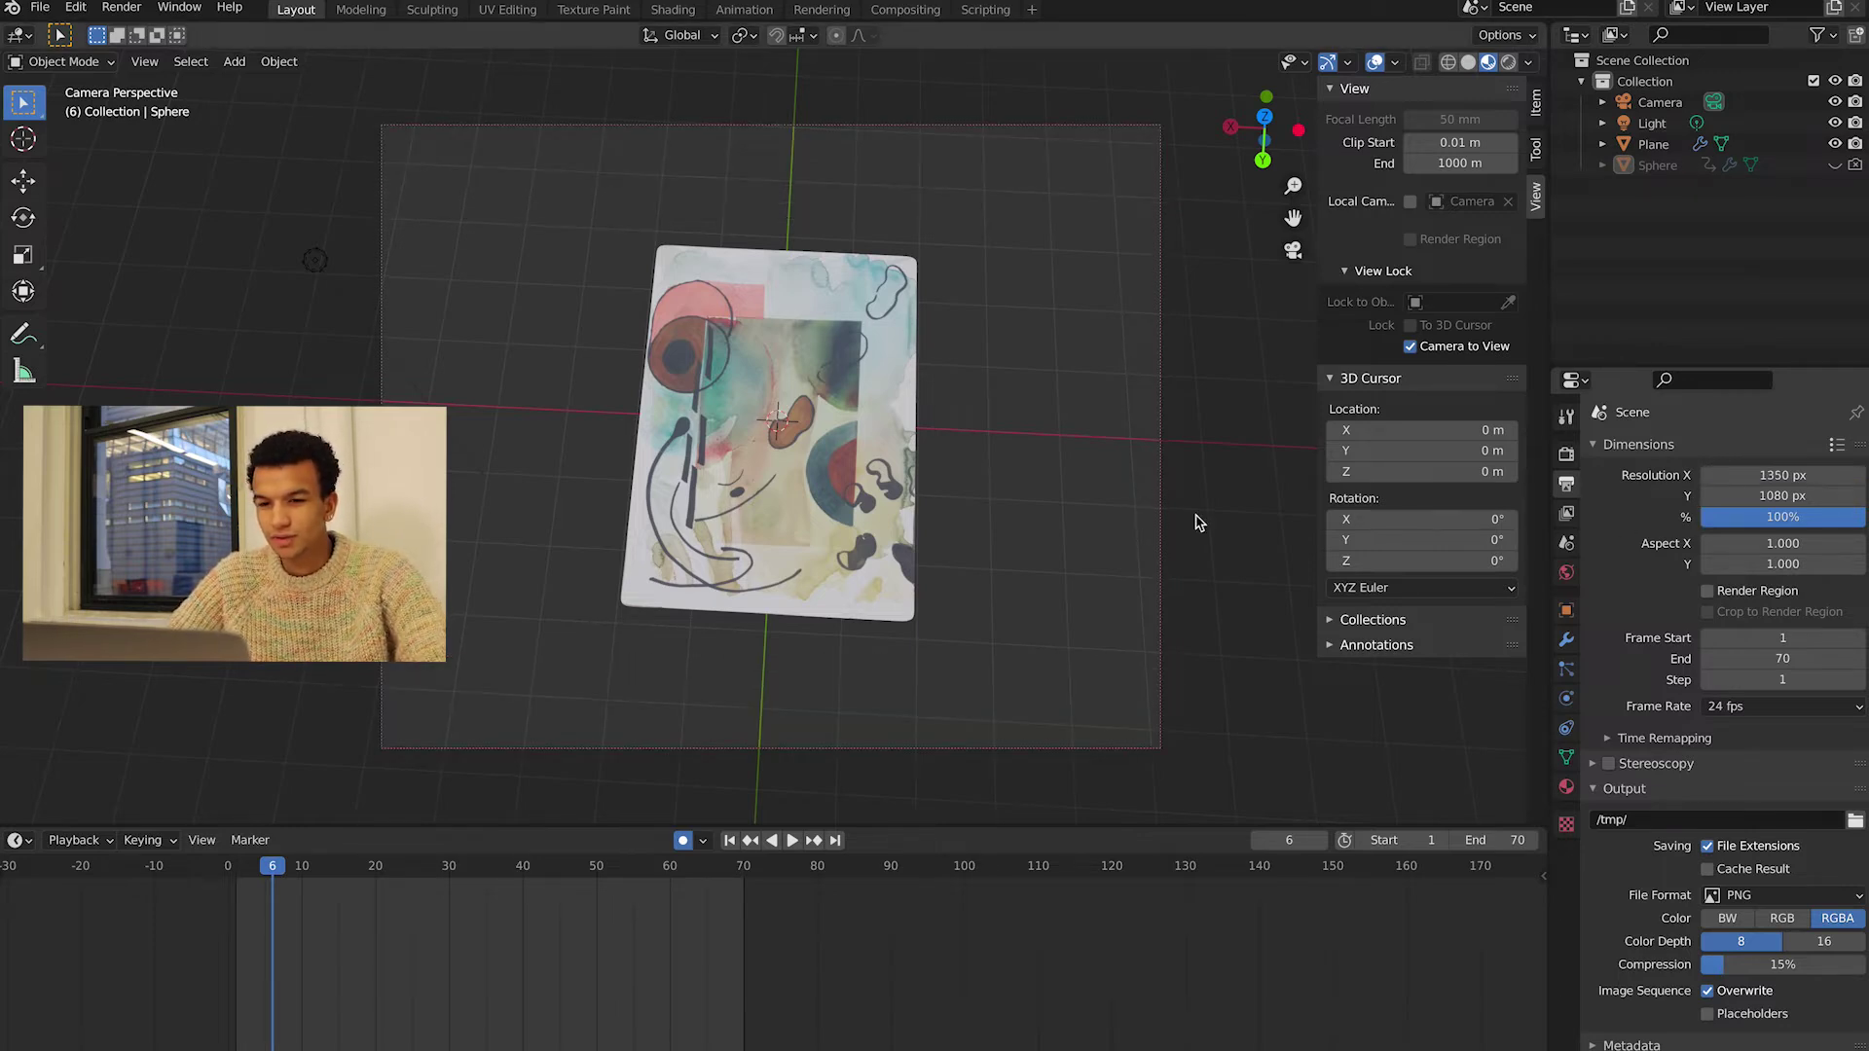
scroll(929, 387, "up", 4)
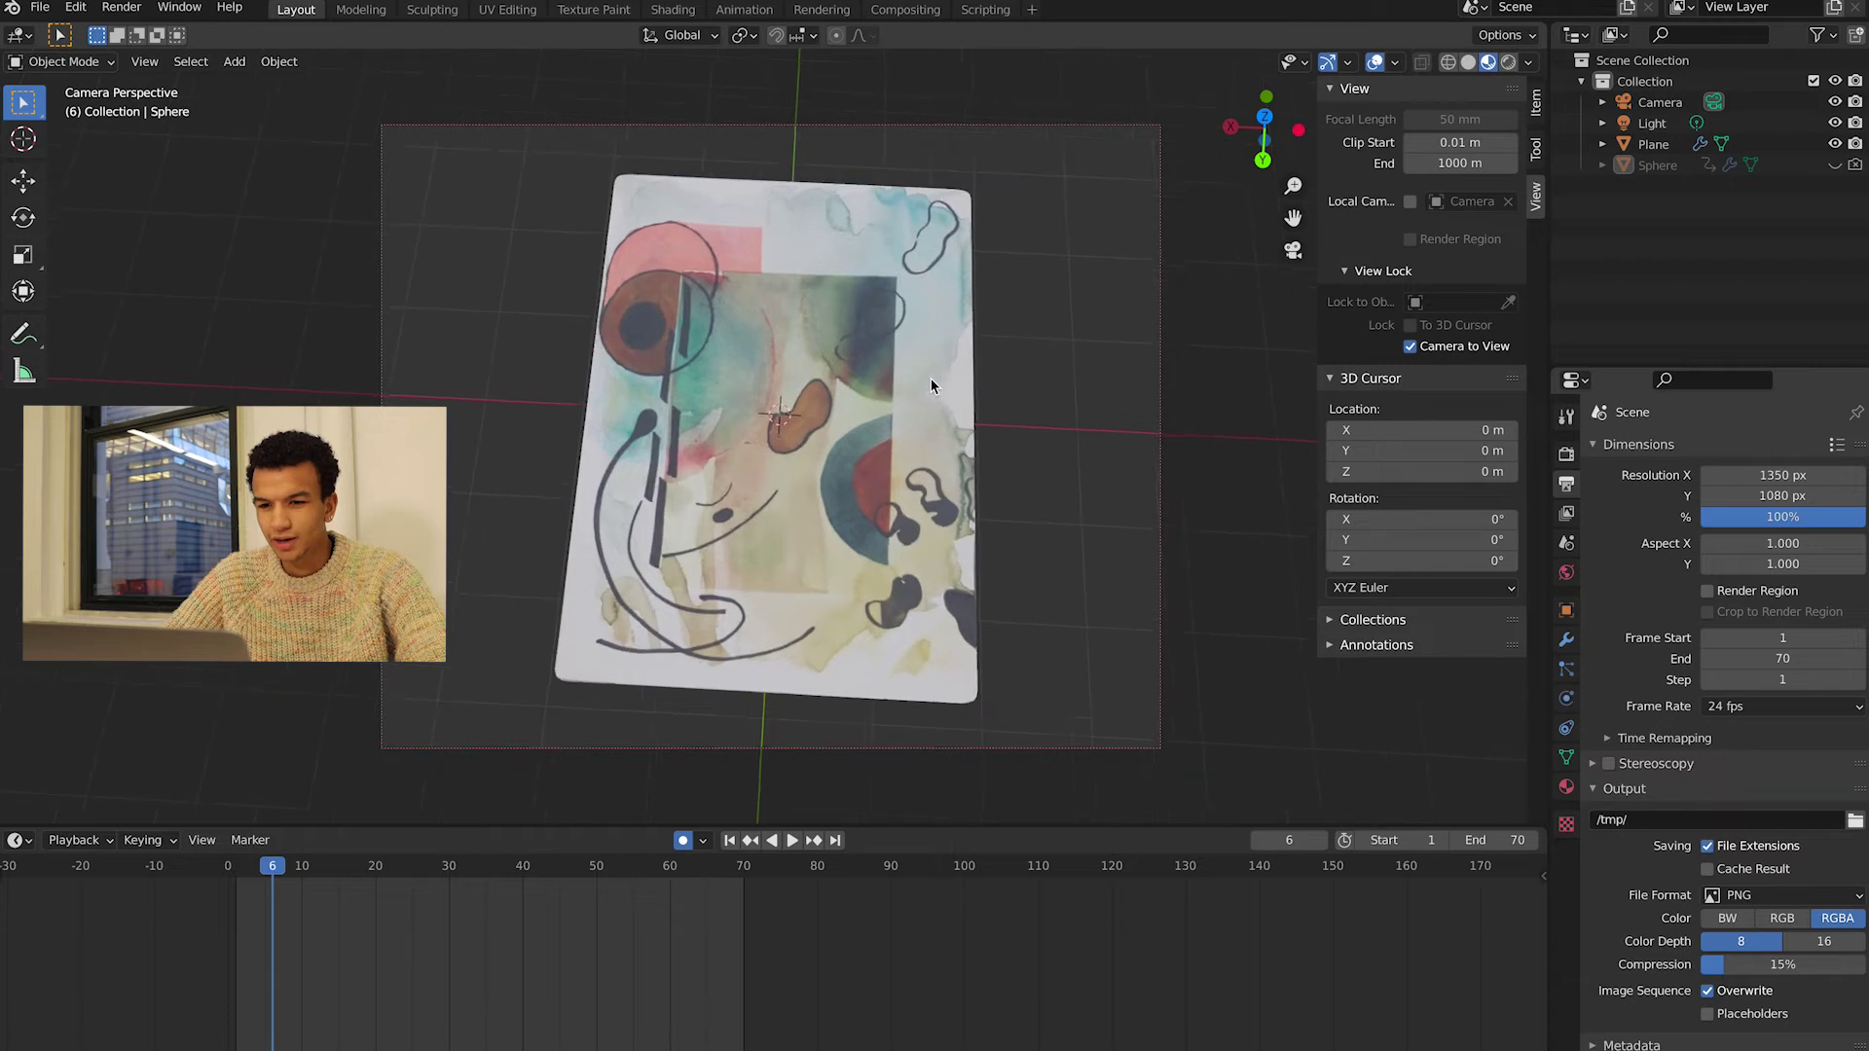
left_click(1409, 346)
- Add a plane, scale it up large, rotate it slightly about Z, and shrink it a touch
key("shift+a")
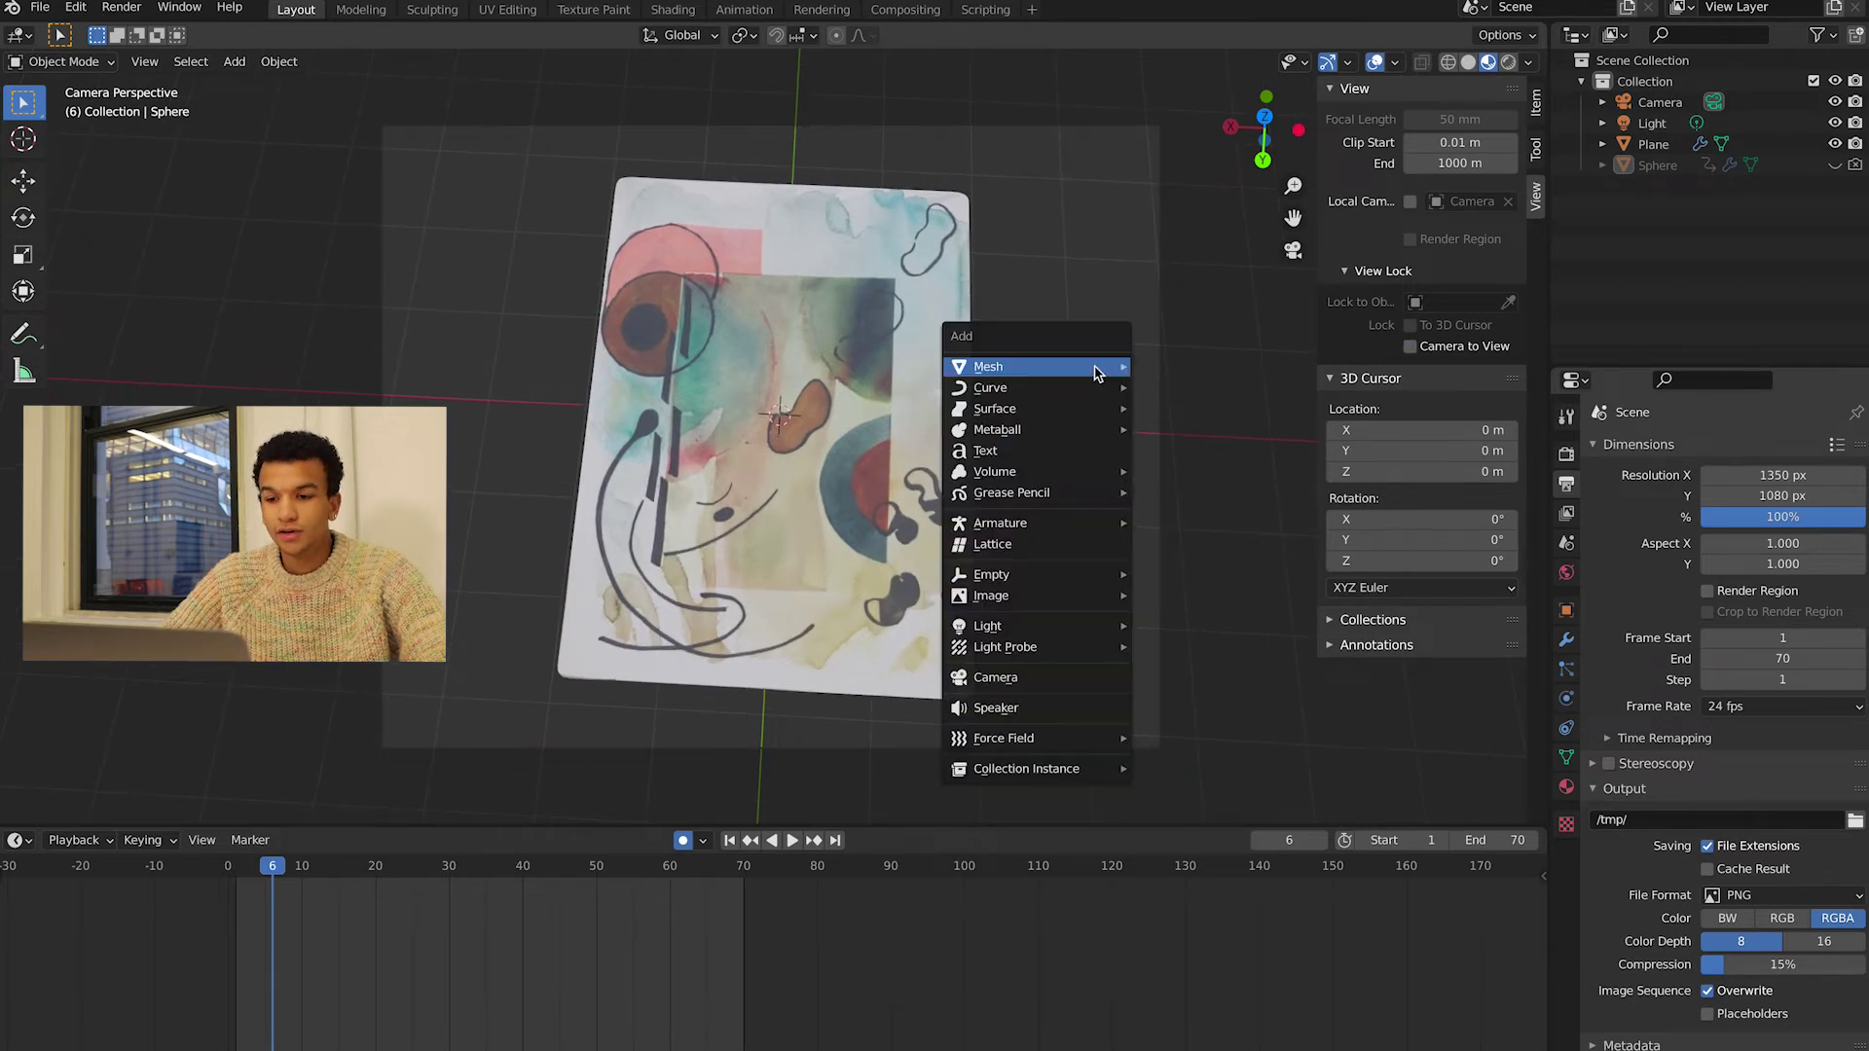
mouse_move(1098, 372)
left_click(1186, 370)
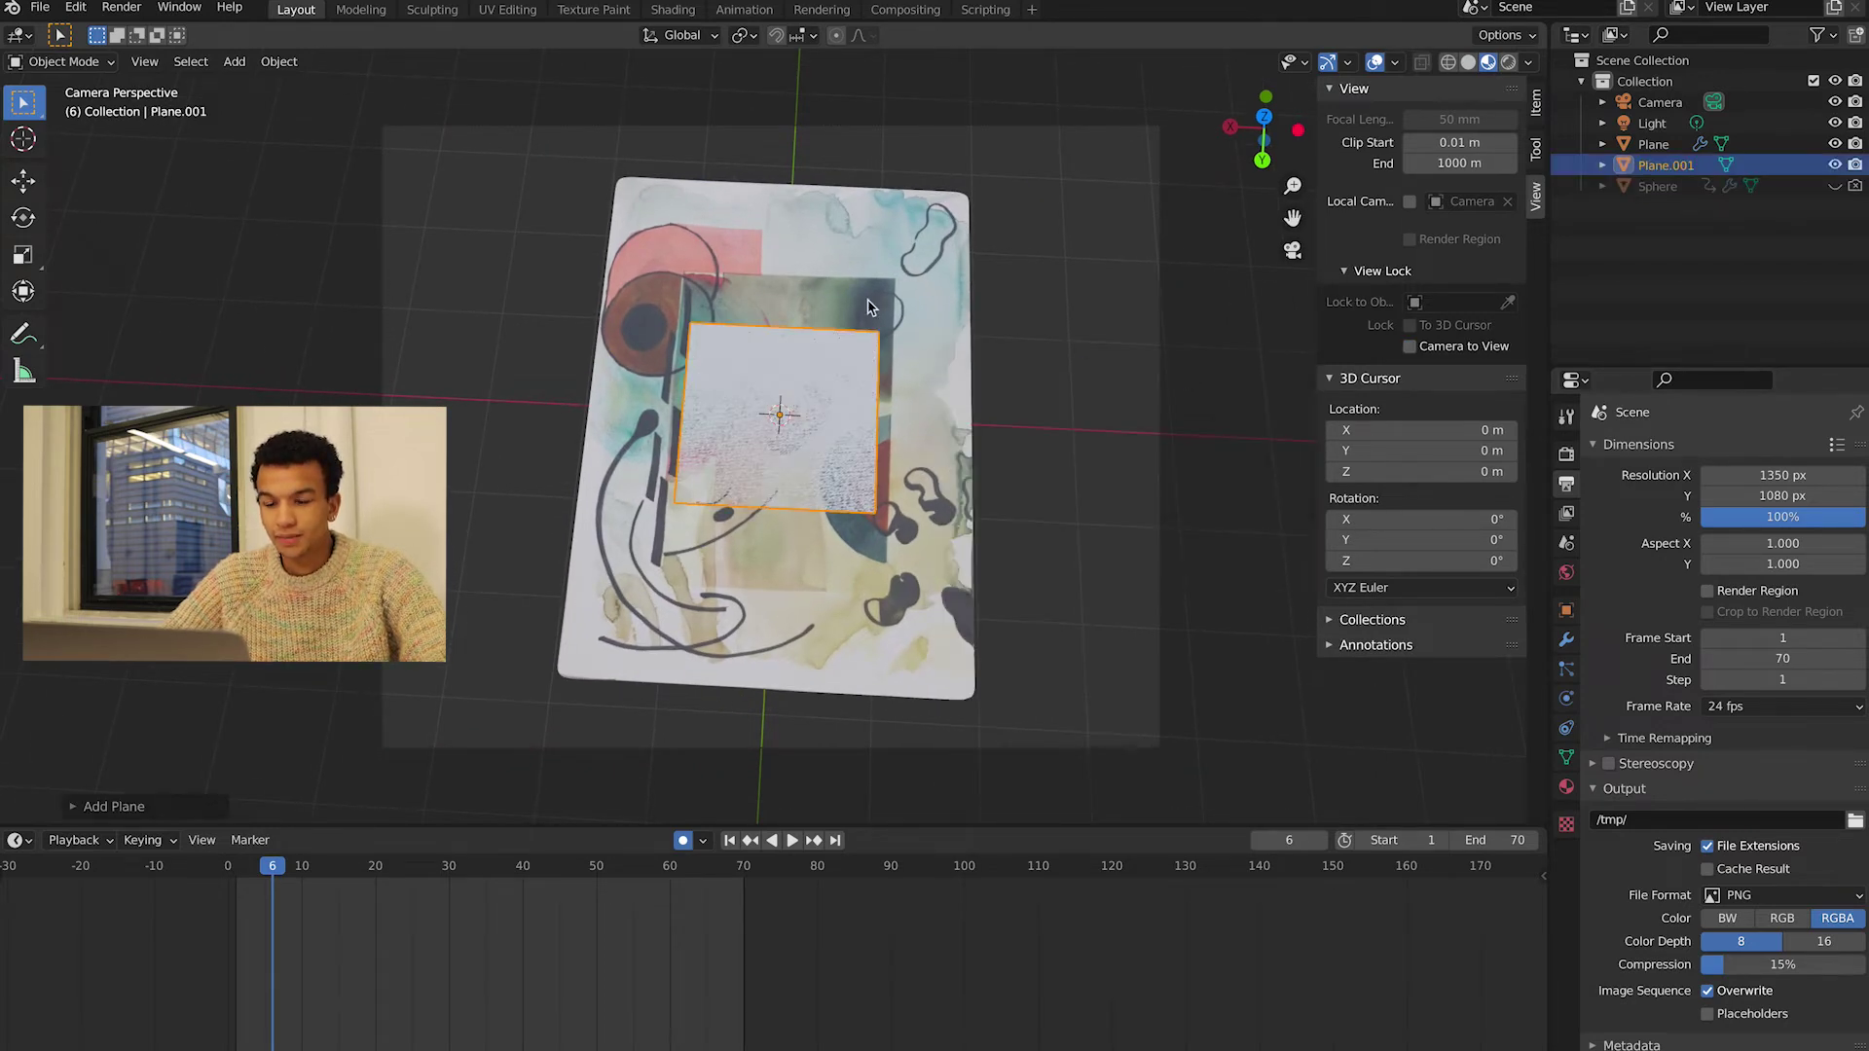
key("s")
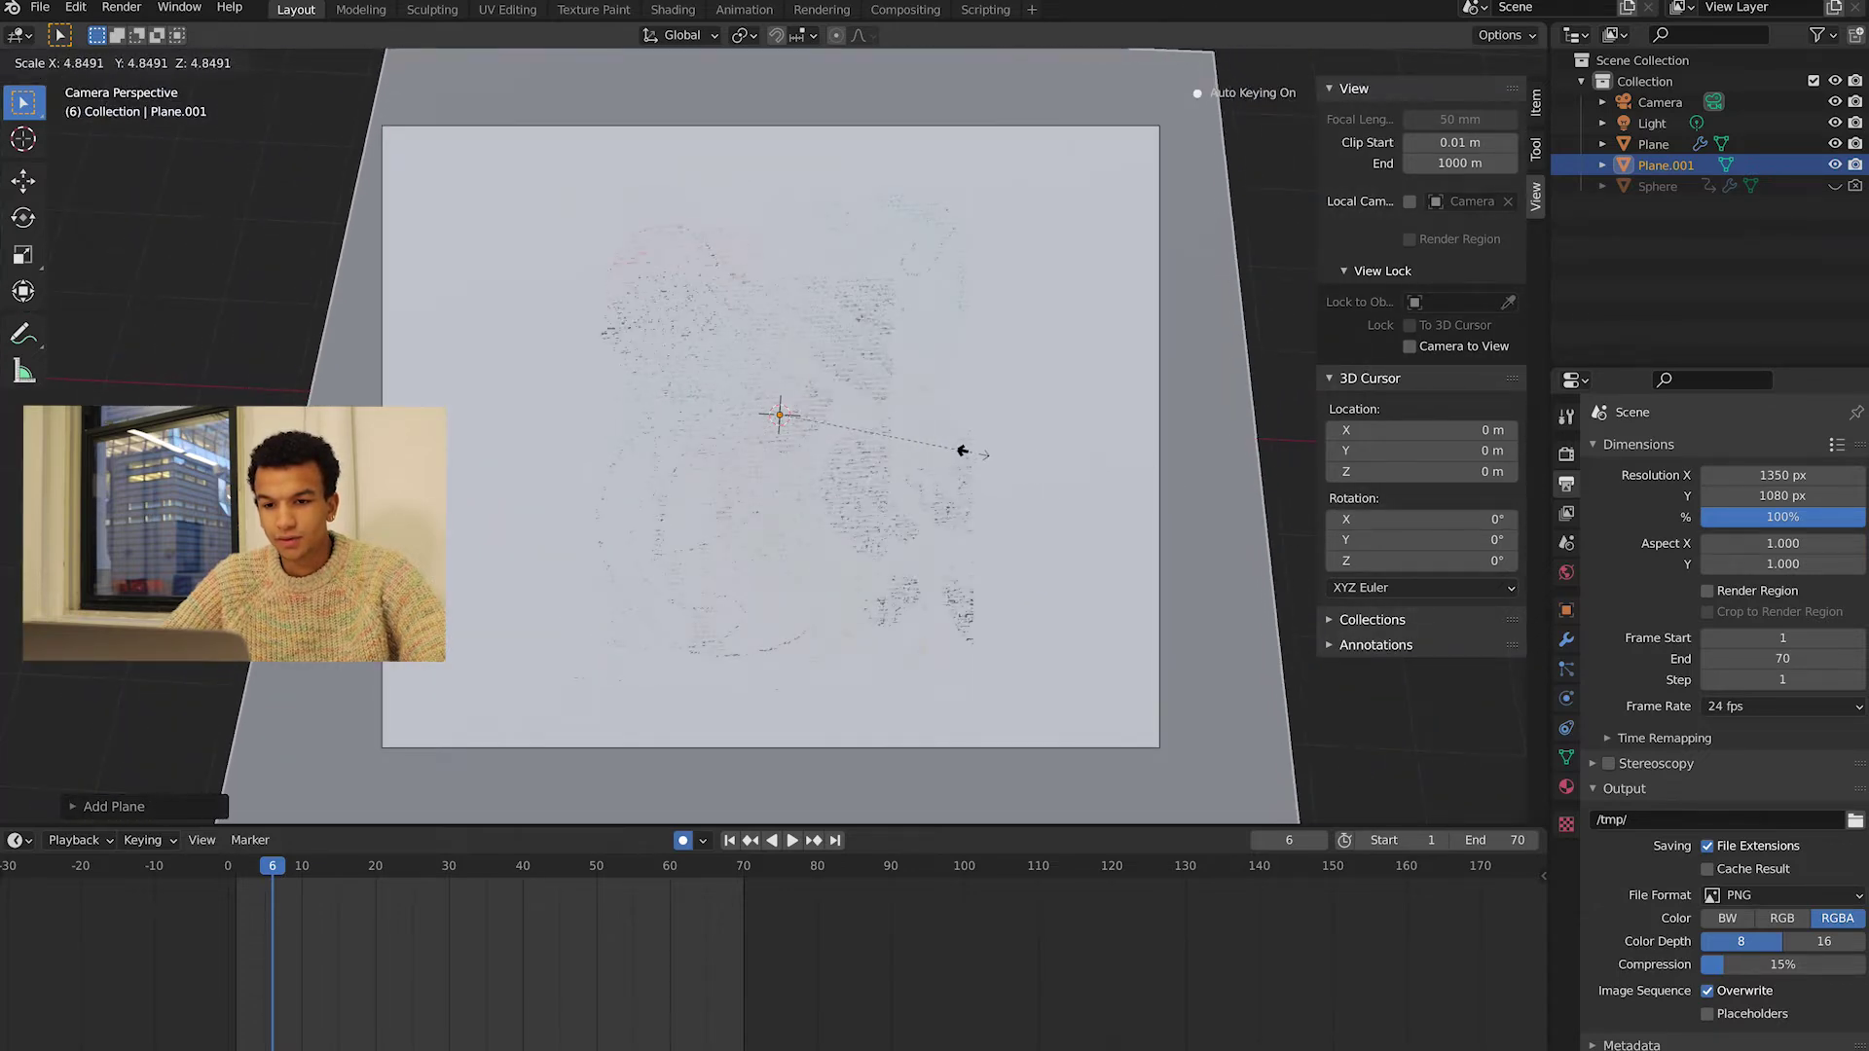
left_click(974, 453)
key("r")
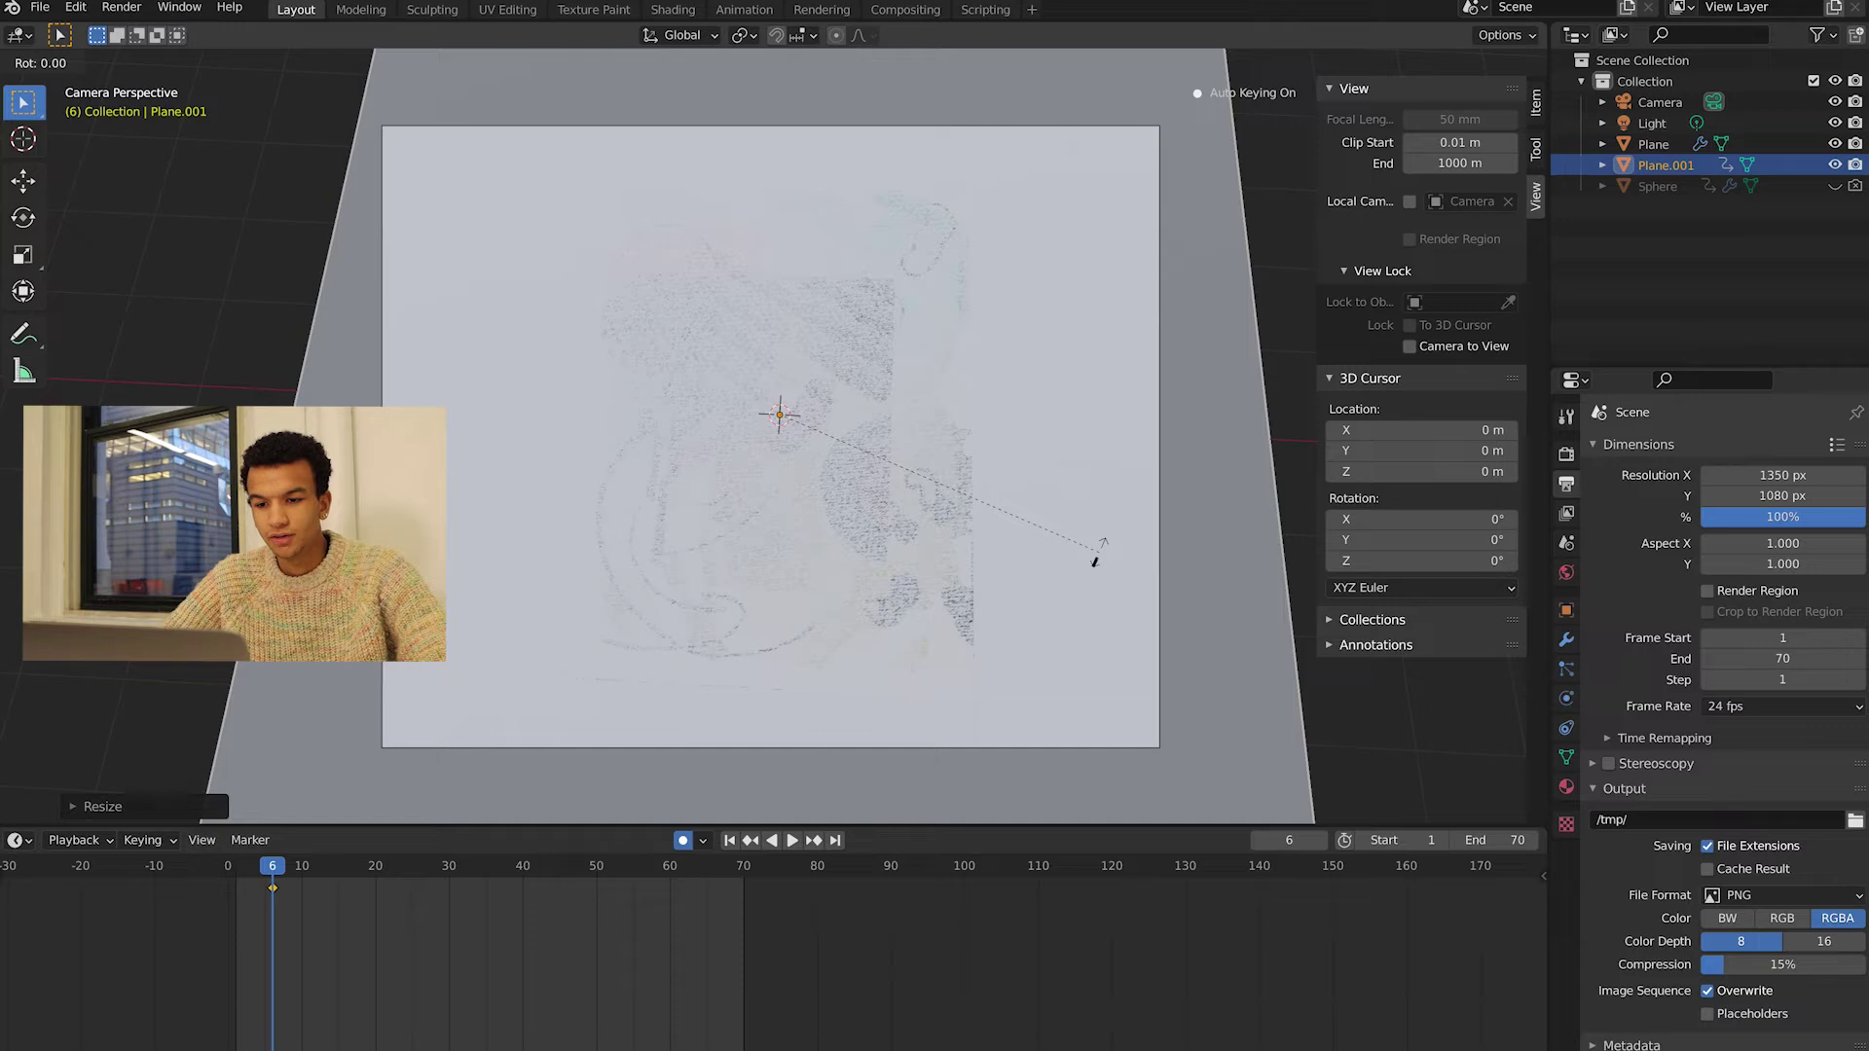
key("z")
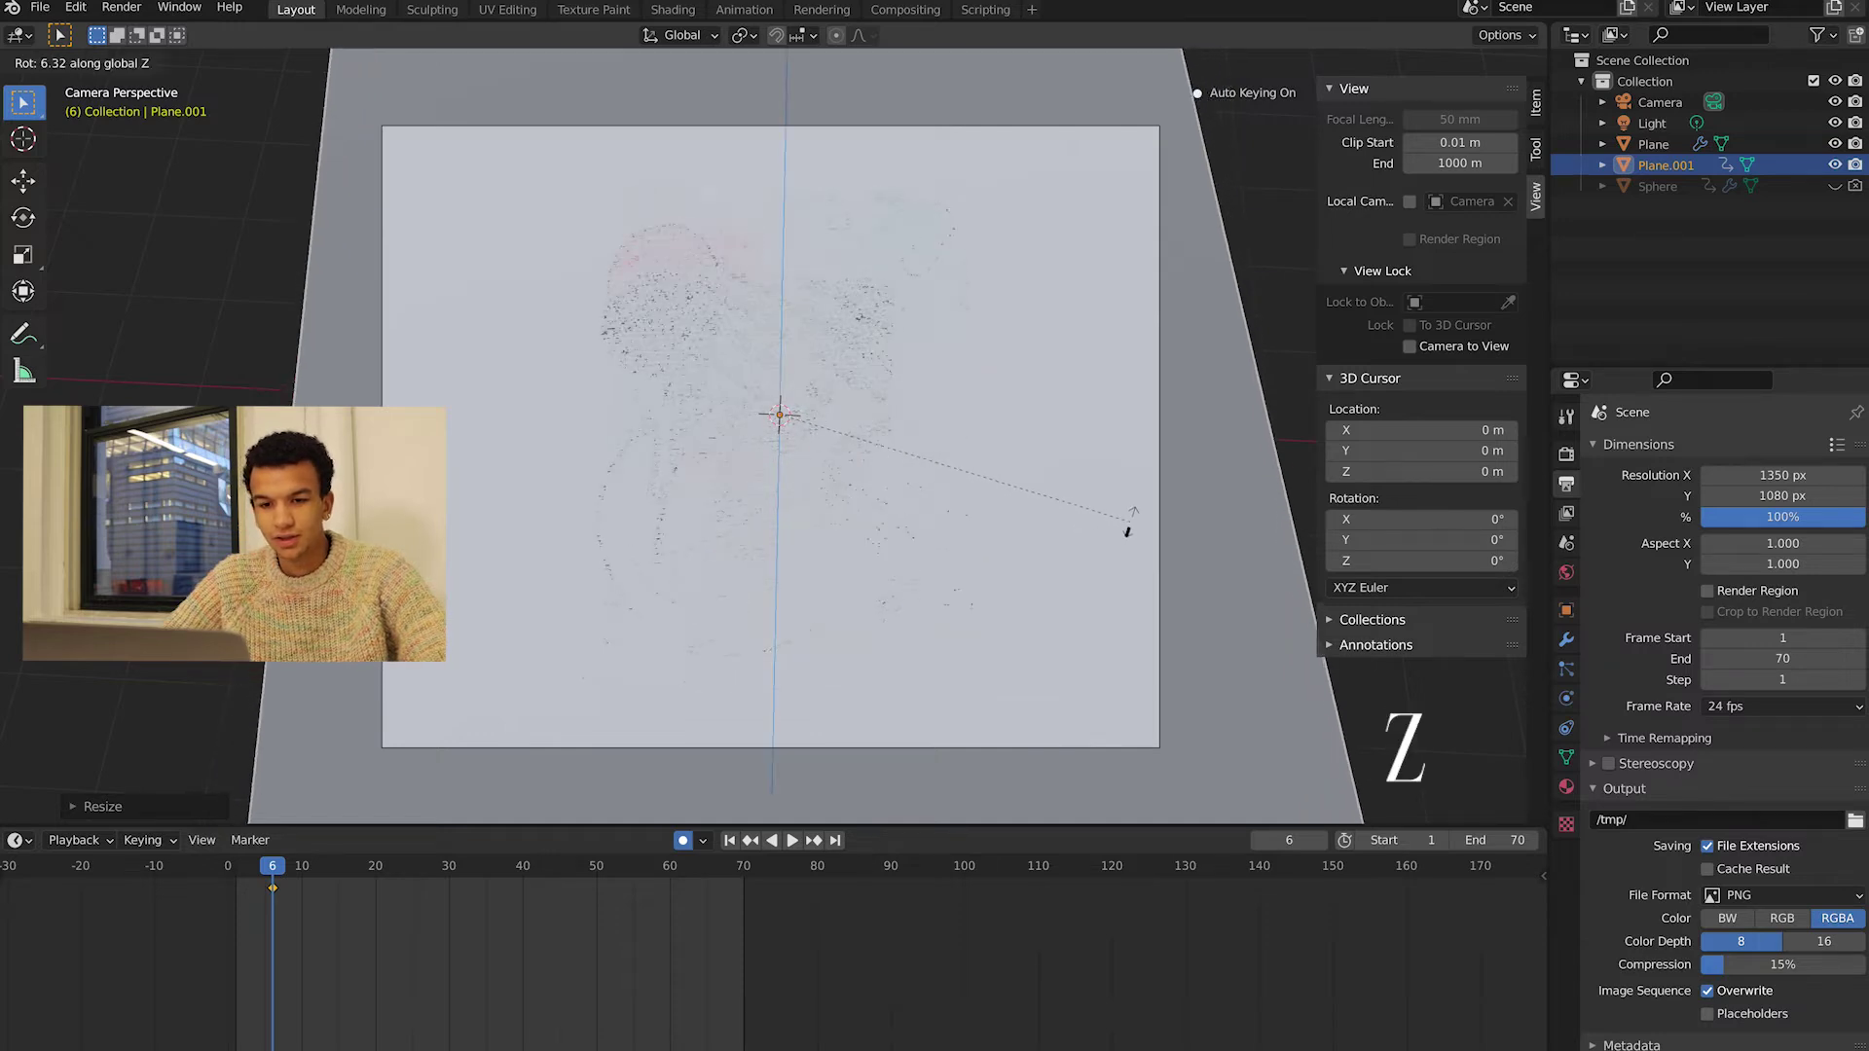
left_click(1214, 500)
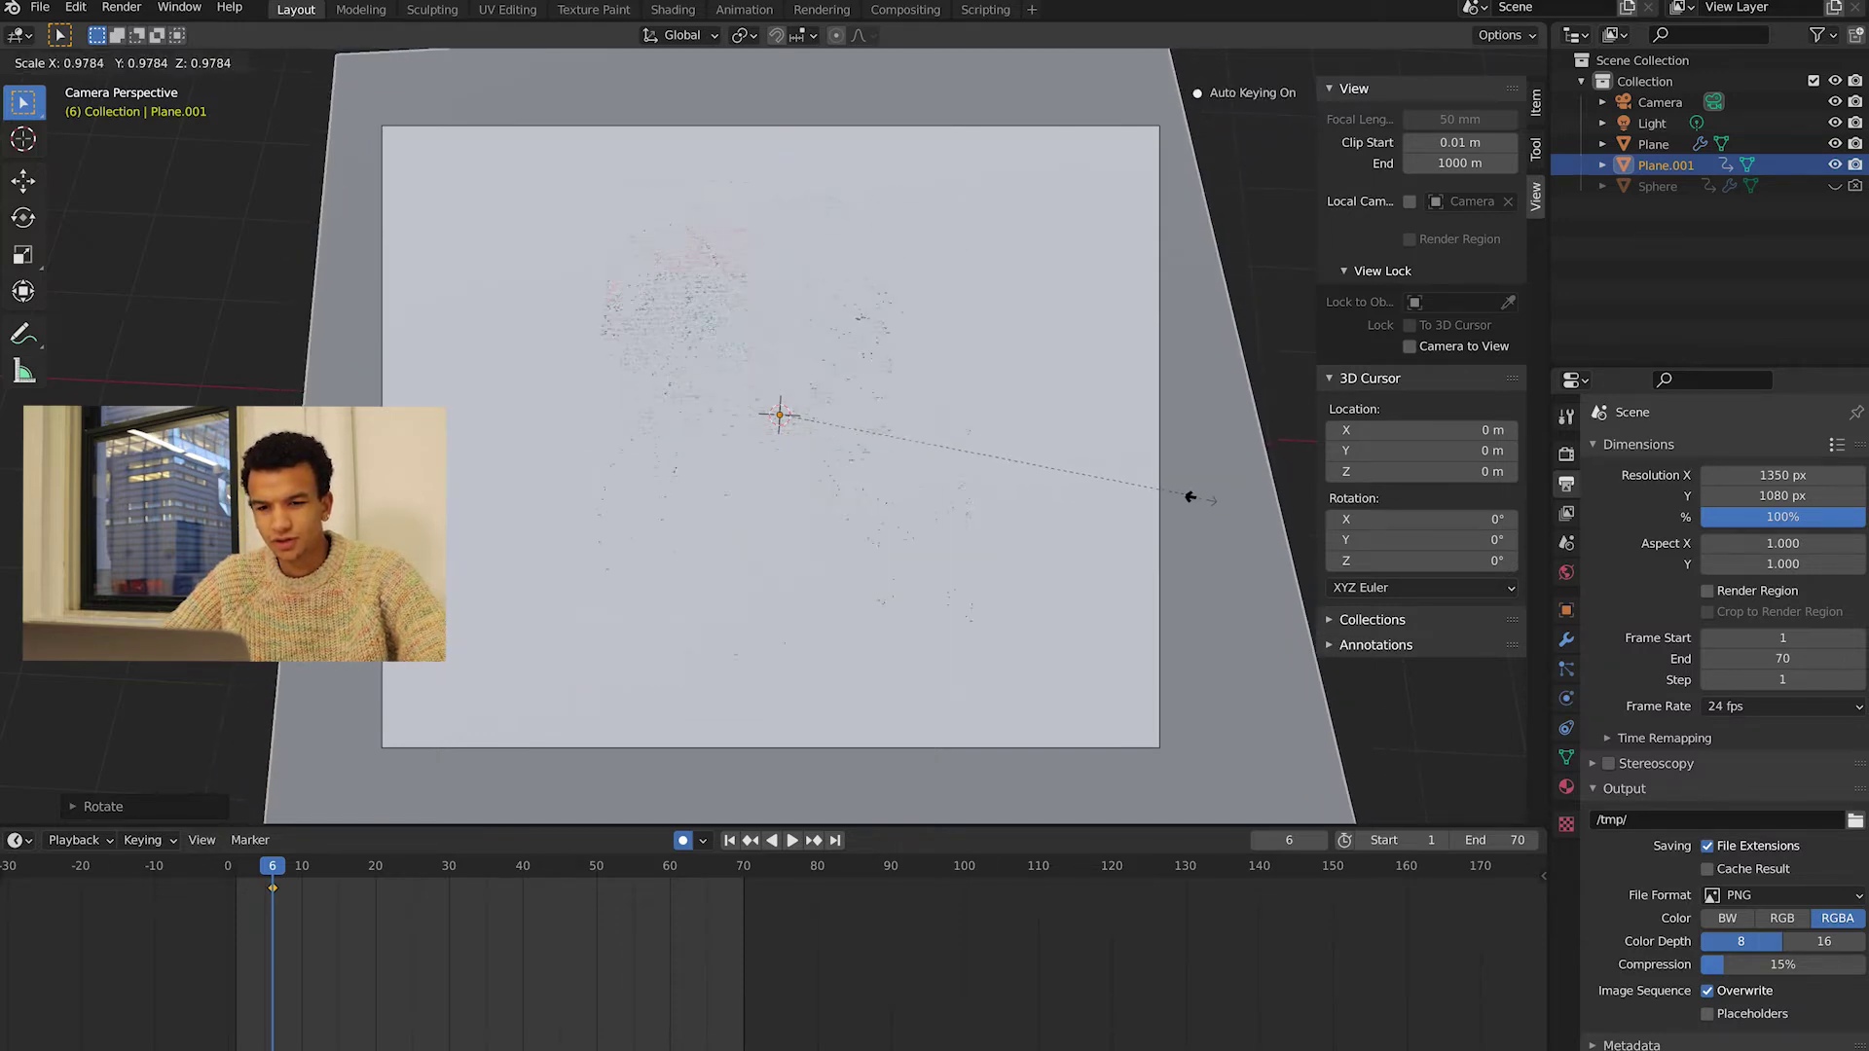
left_click(1183, 497)
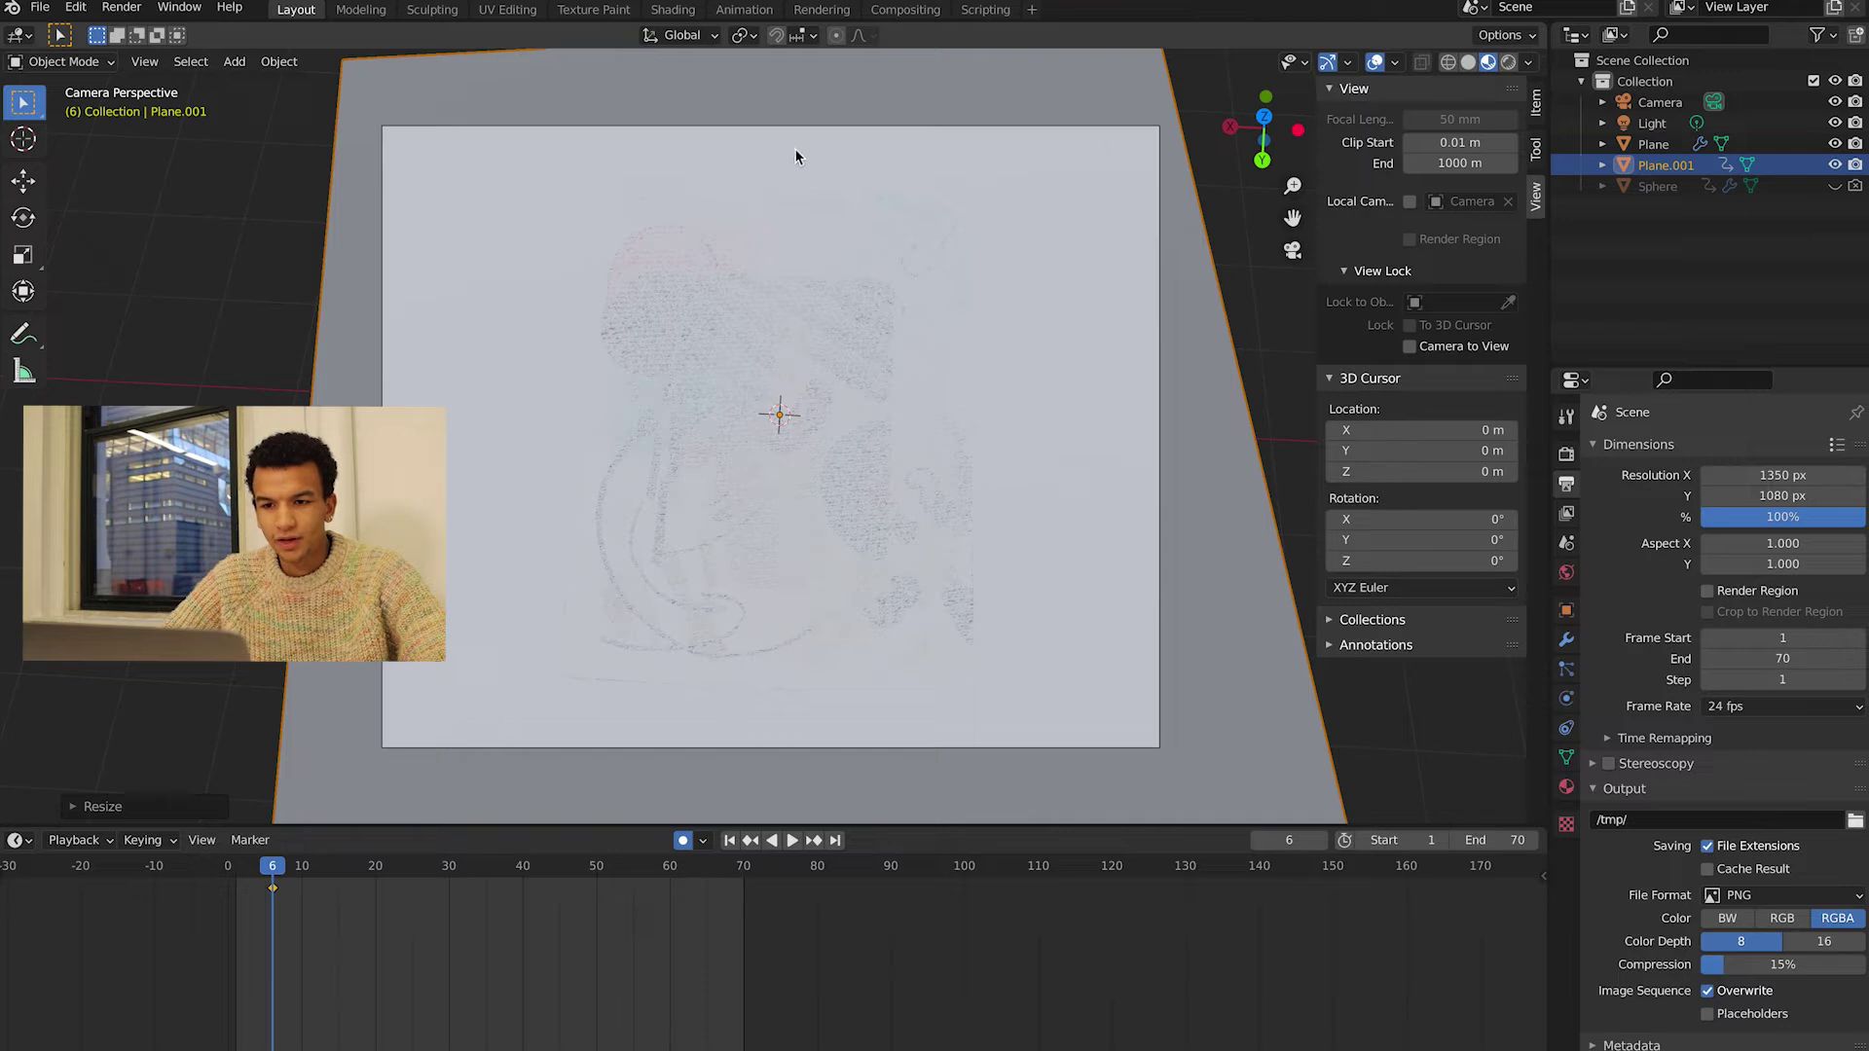
- Lower the new plane along Z to about 0.2071 m below the paper as a tabletop
key("g")
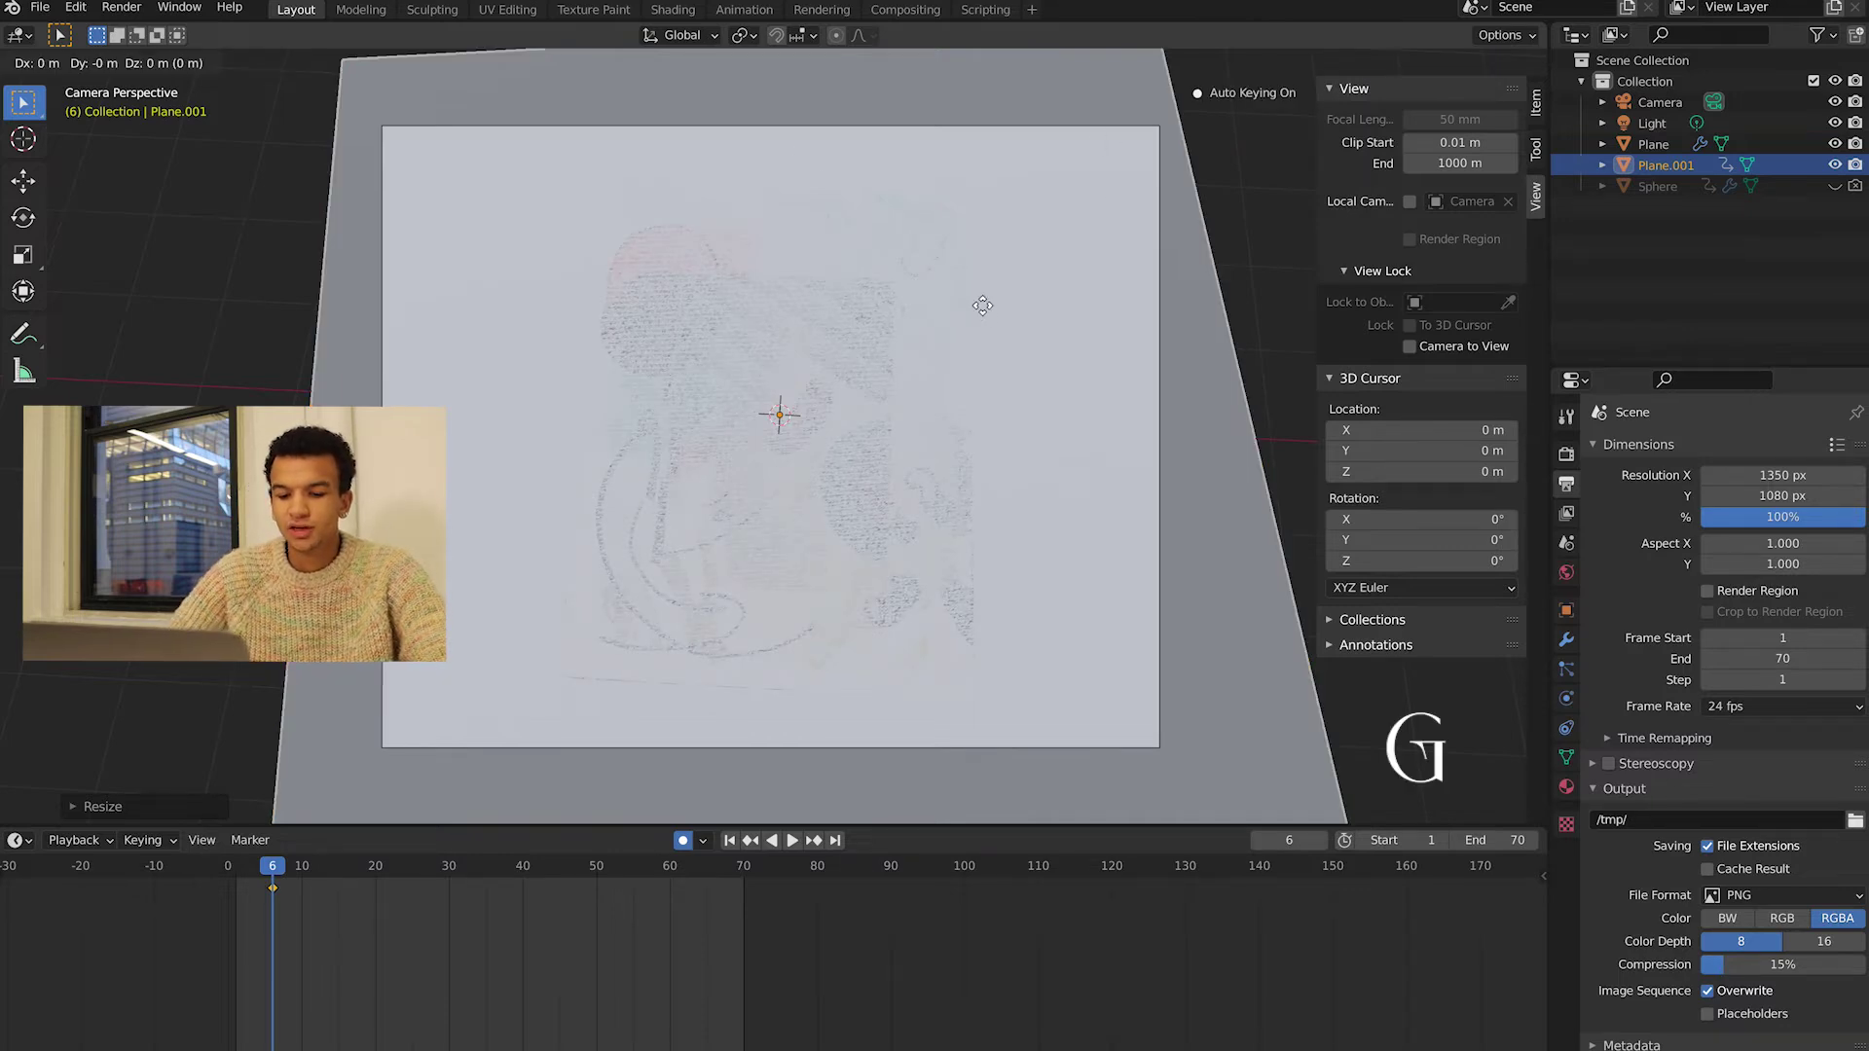
key("z")
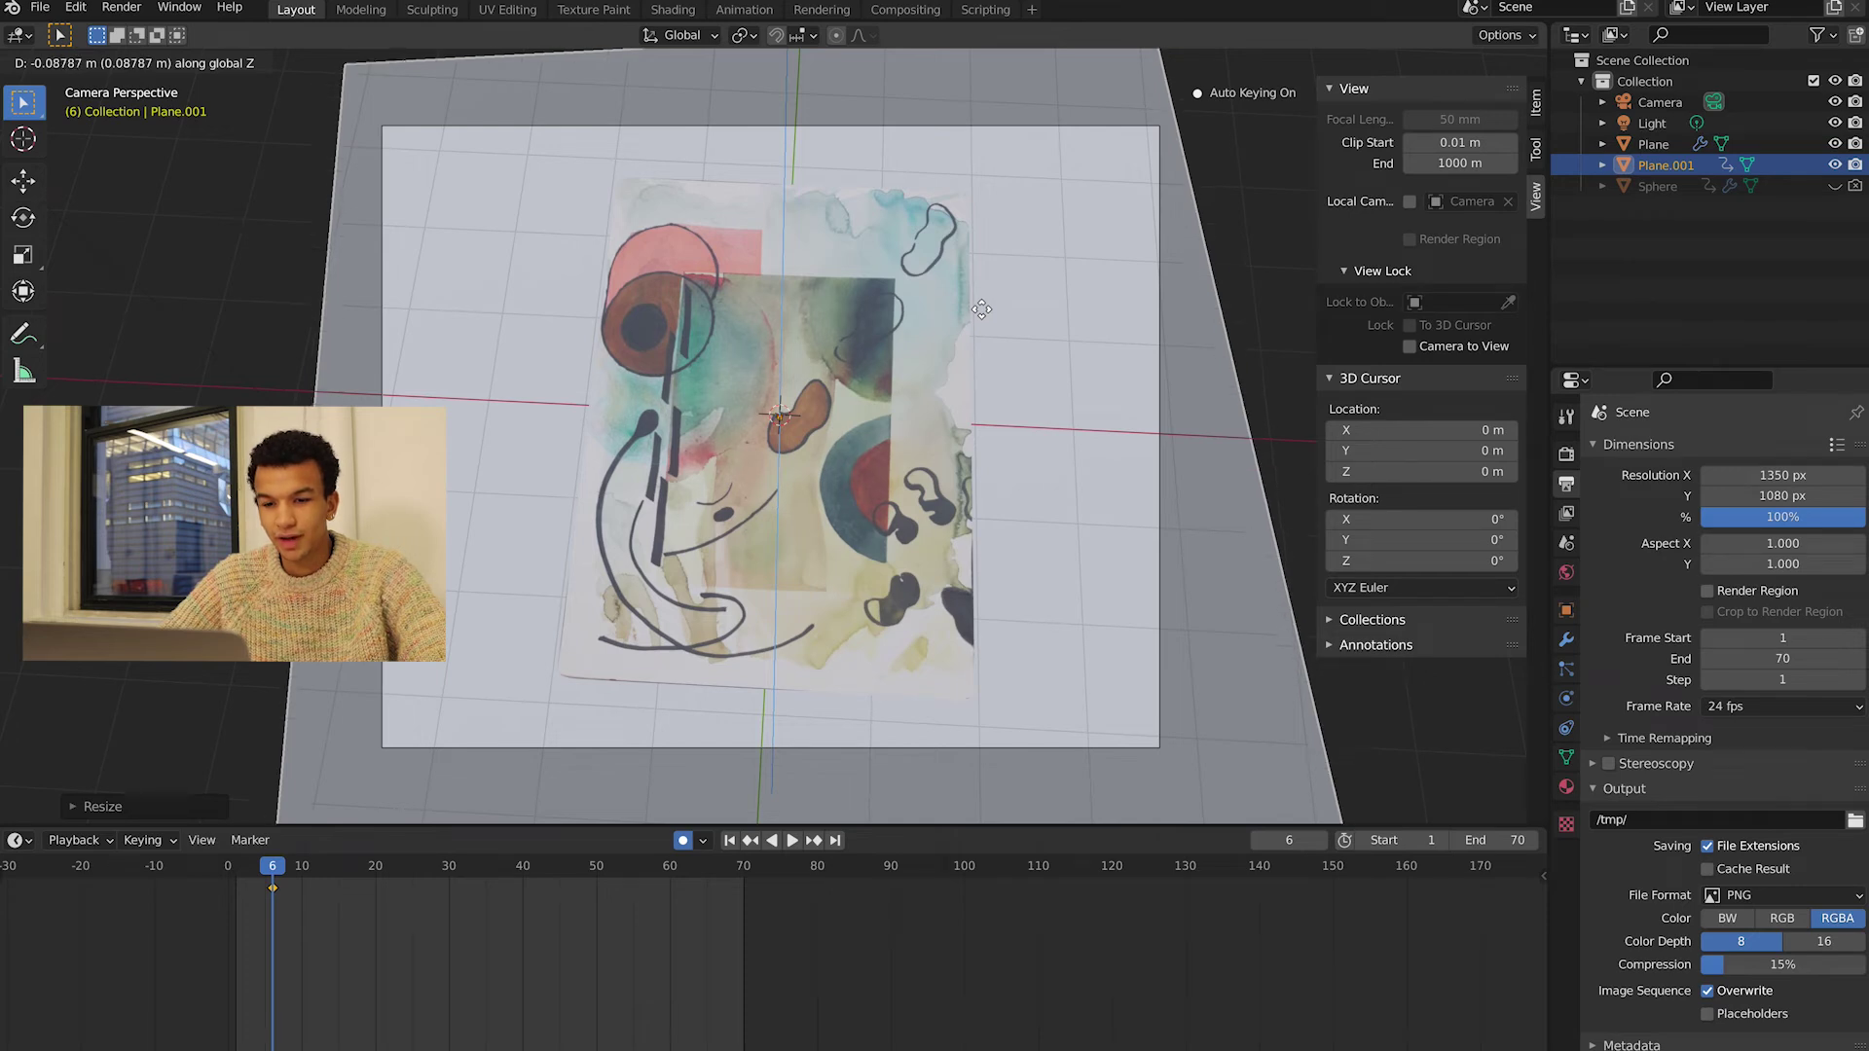
key("Down")
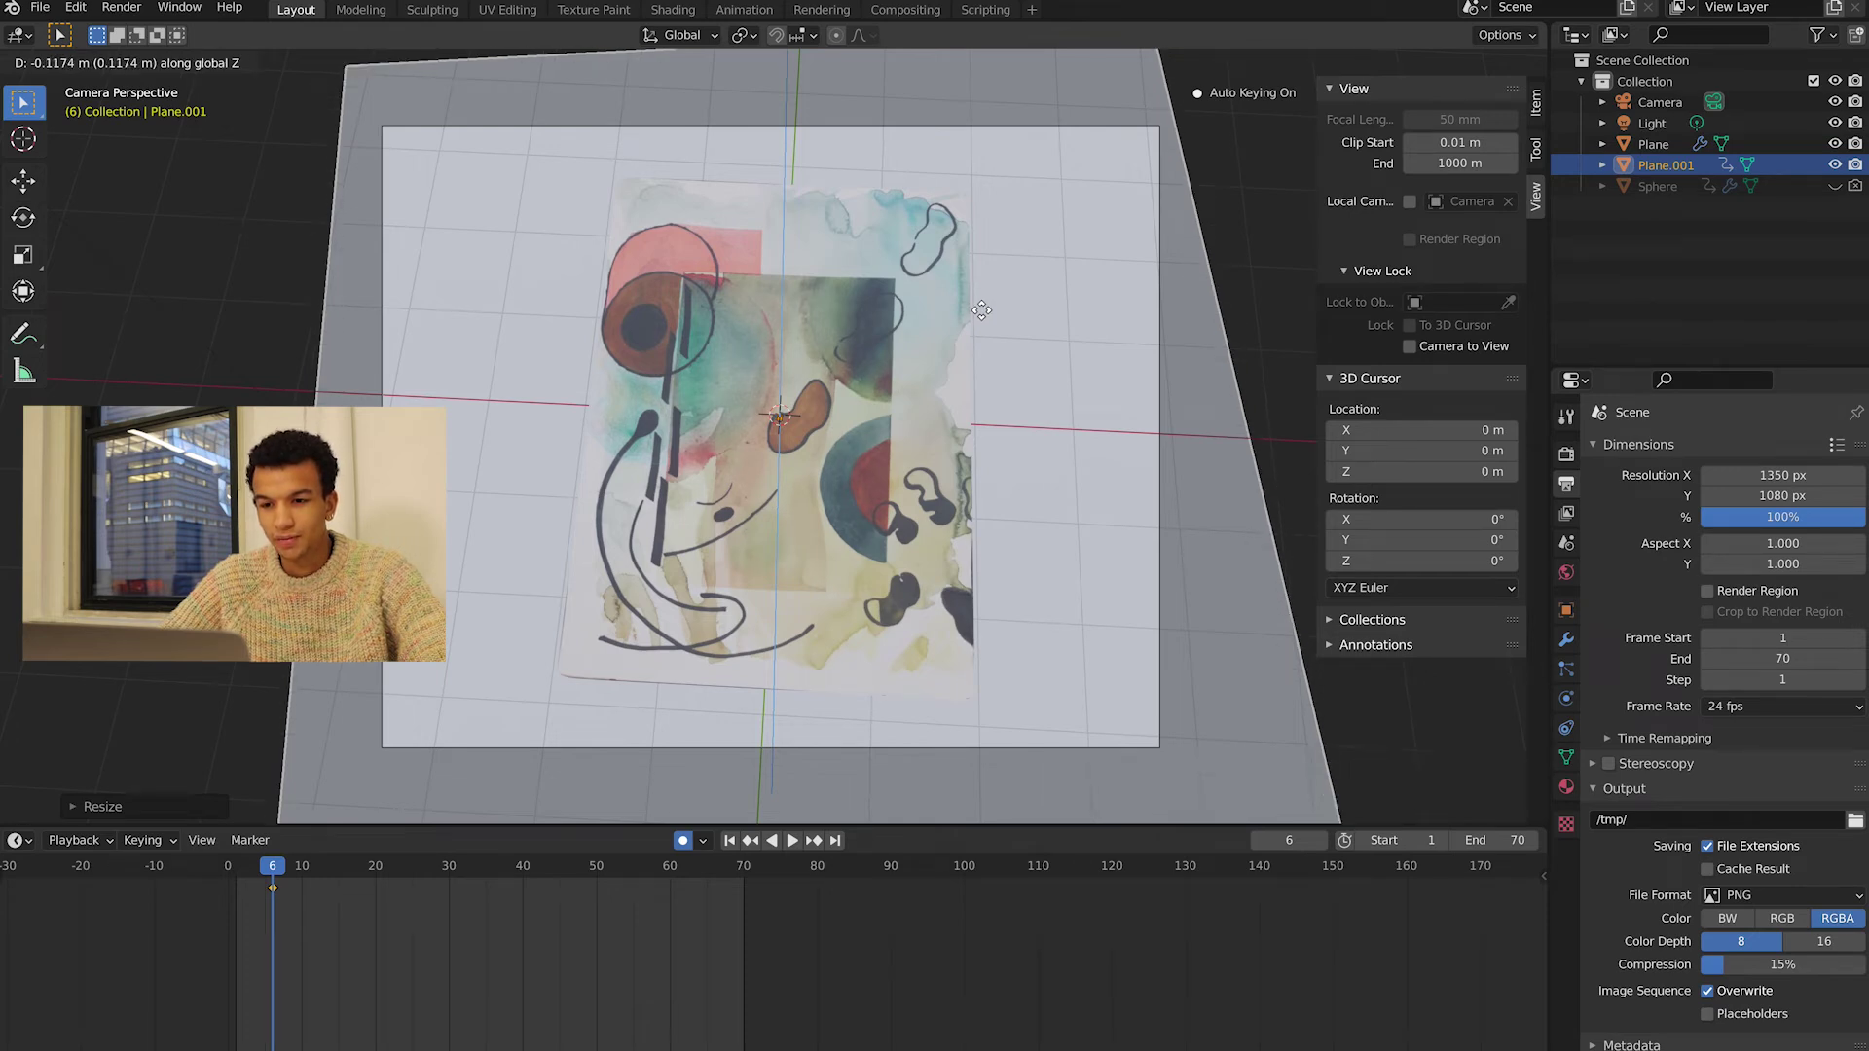
key("Down")
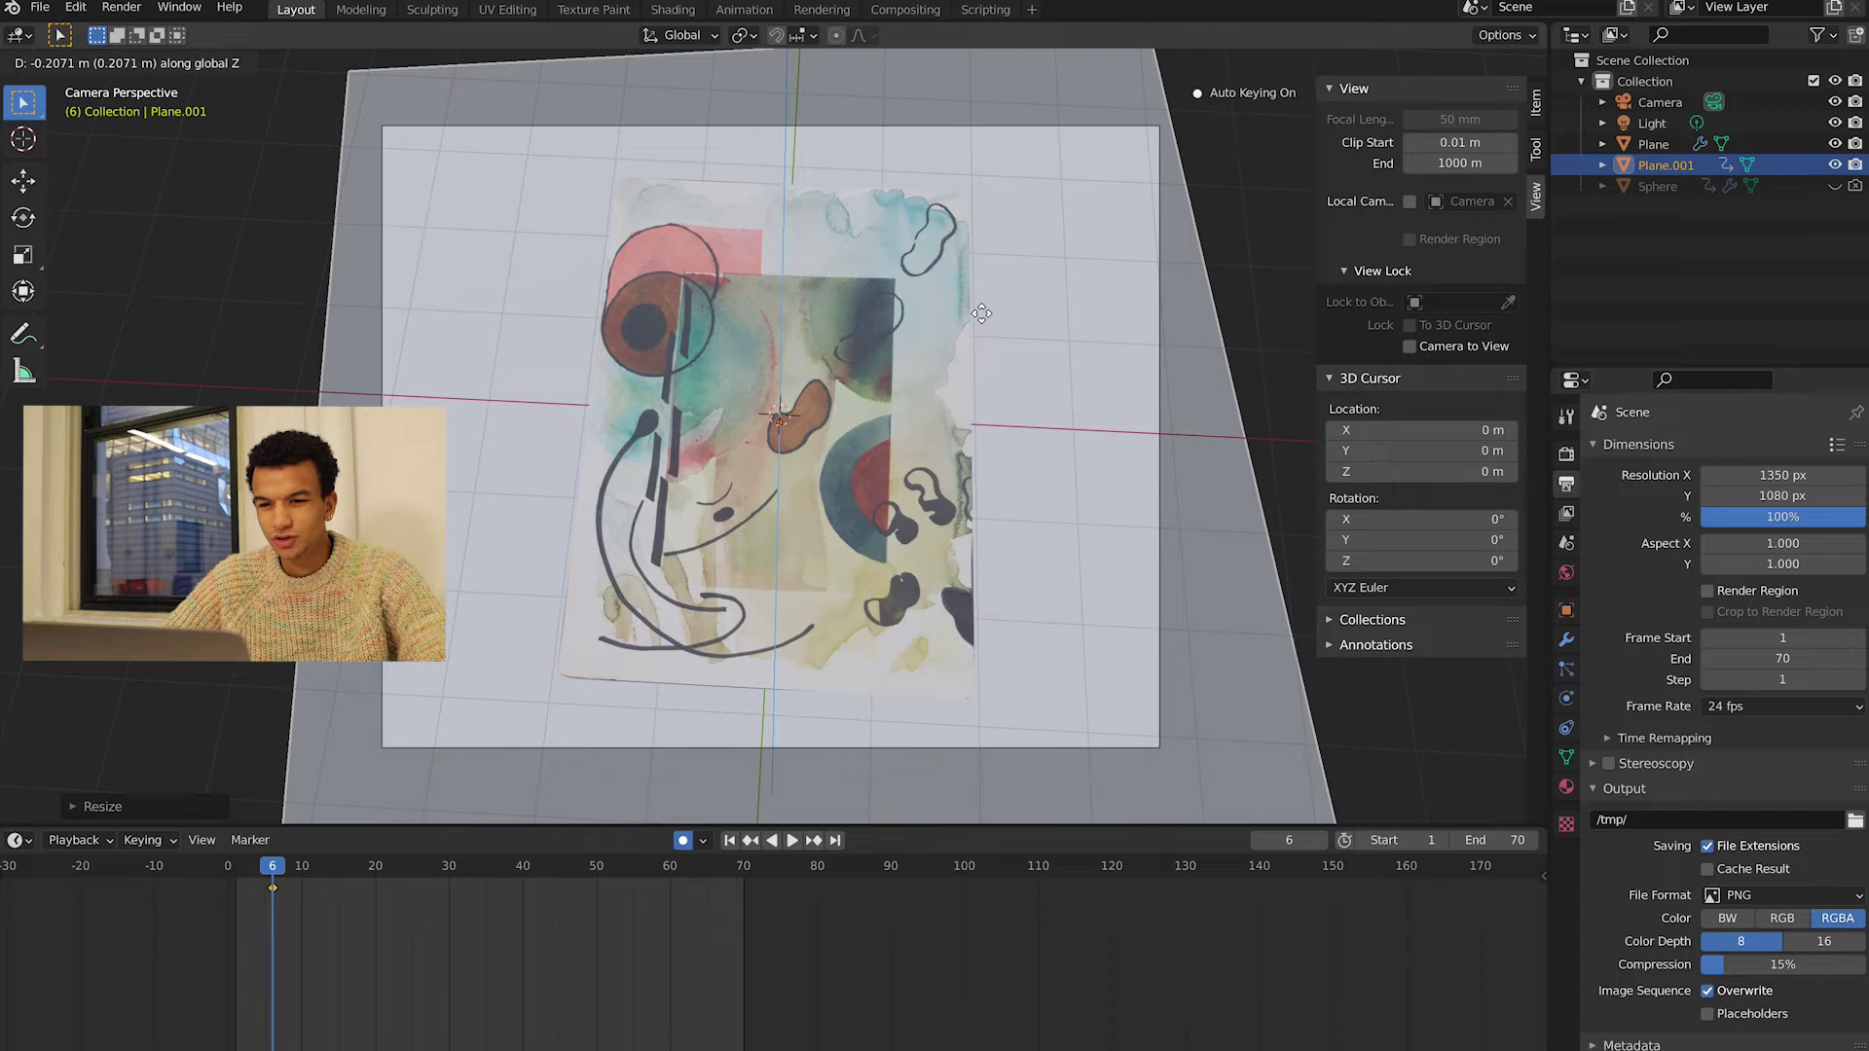
key("Return")
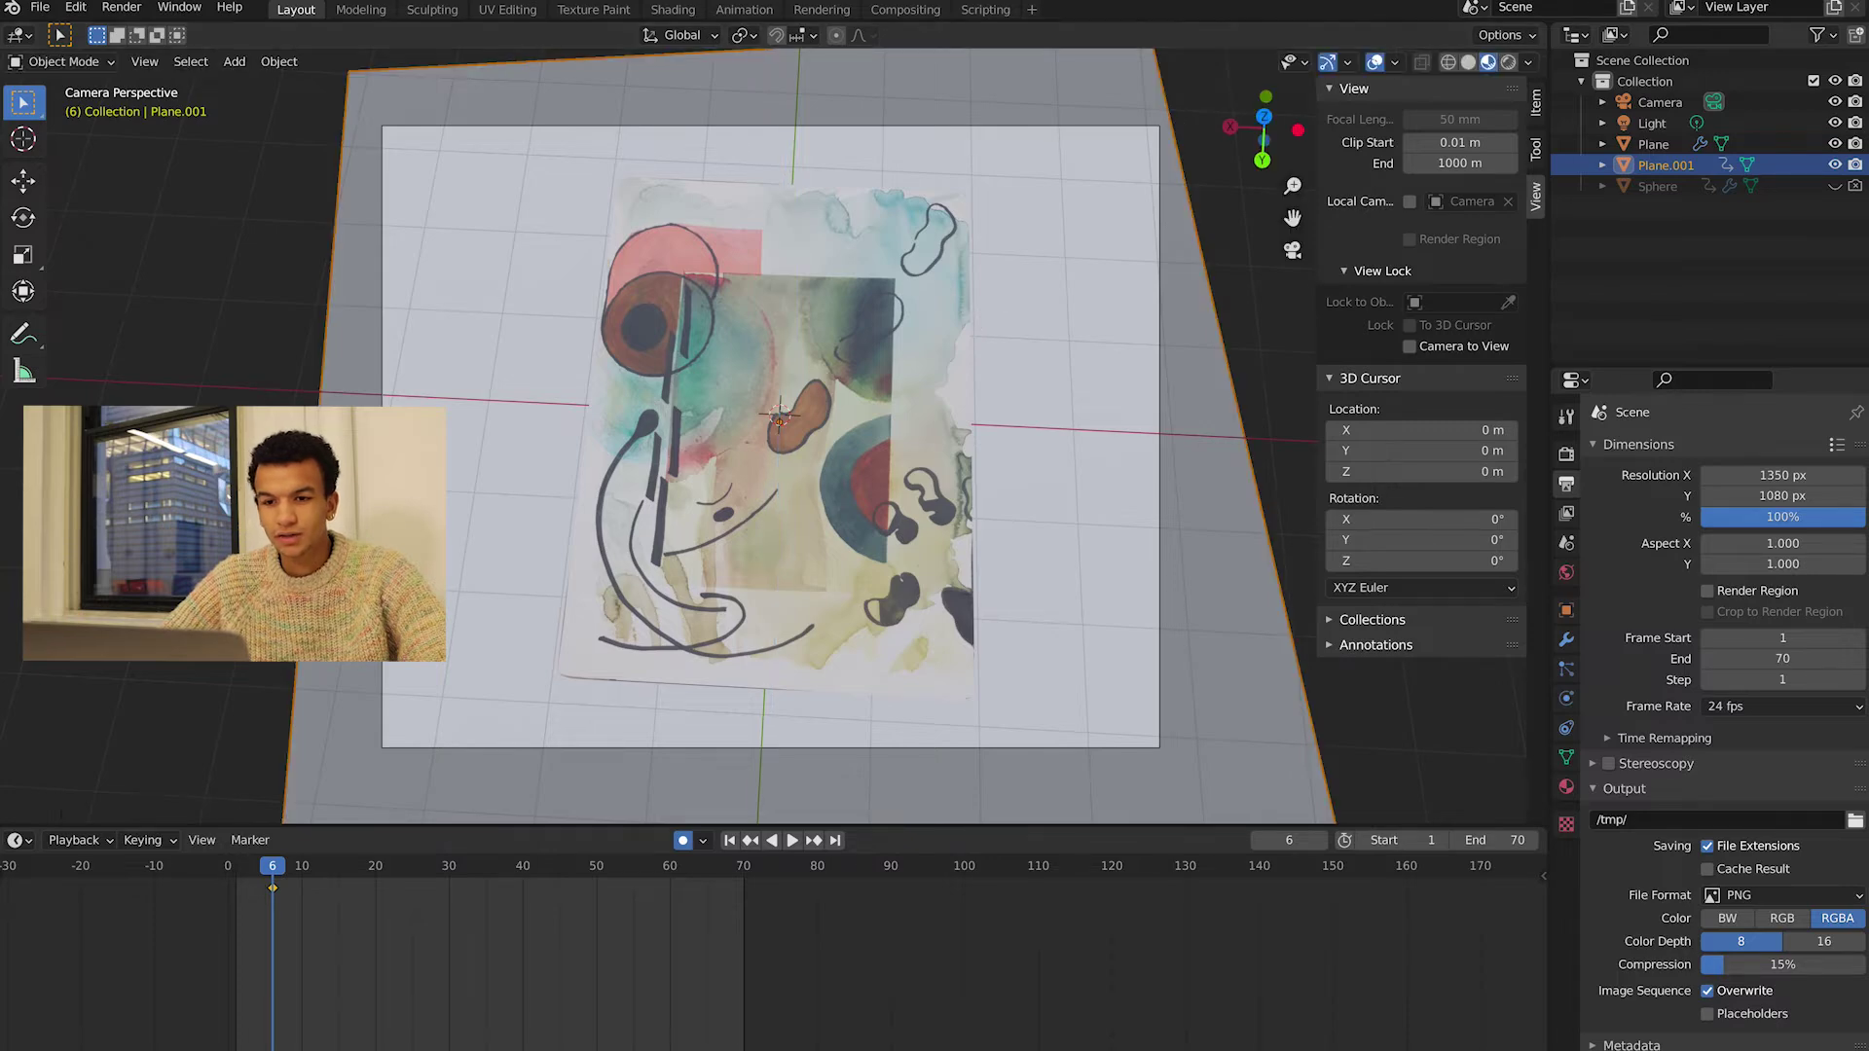
left_click(673, 9)
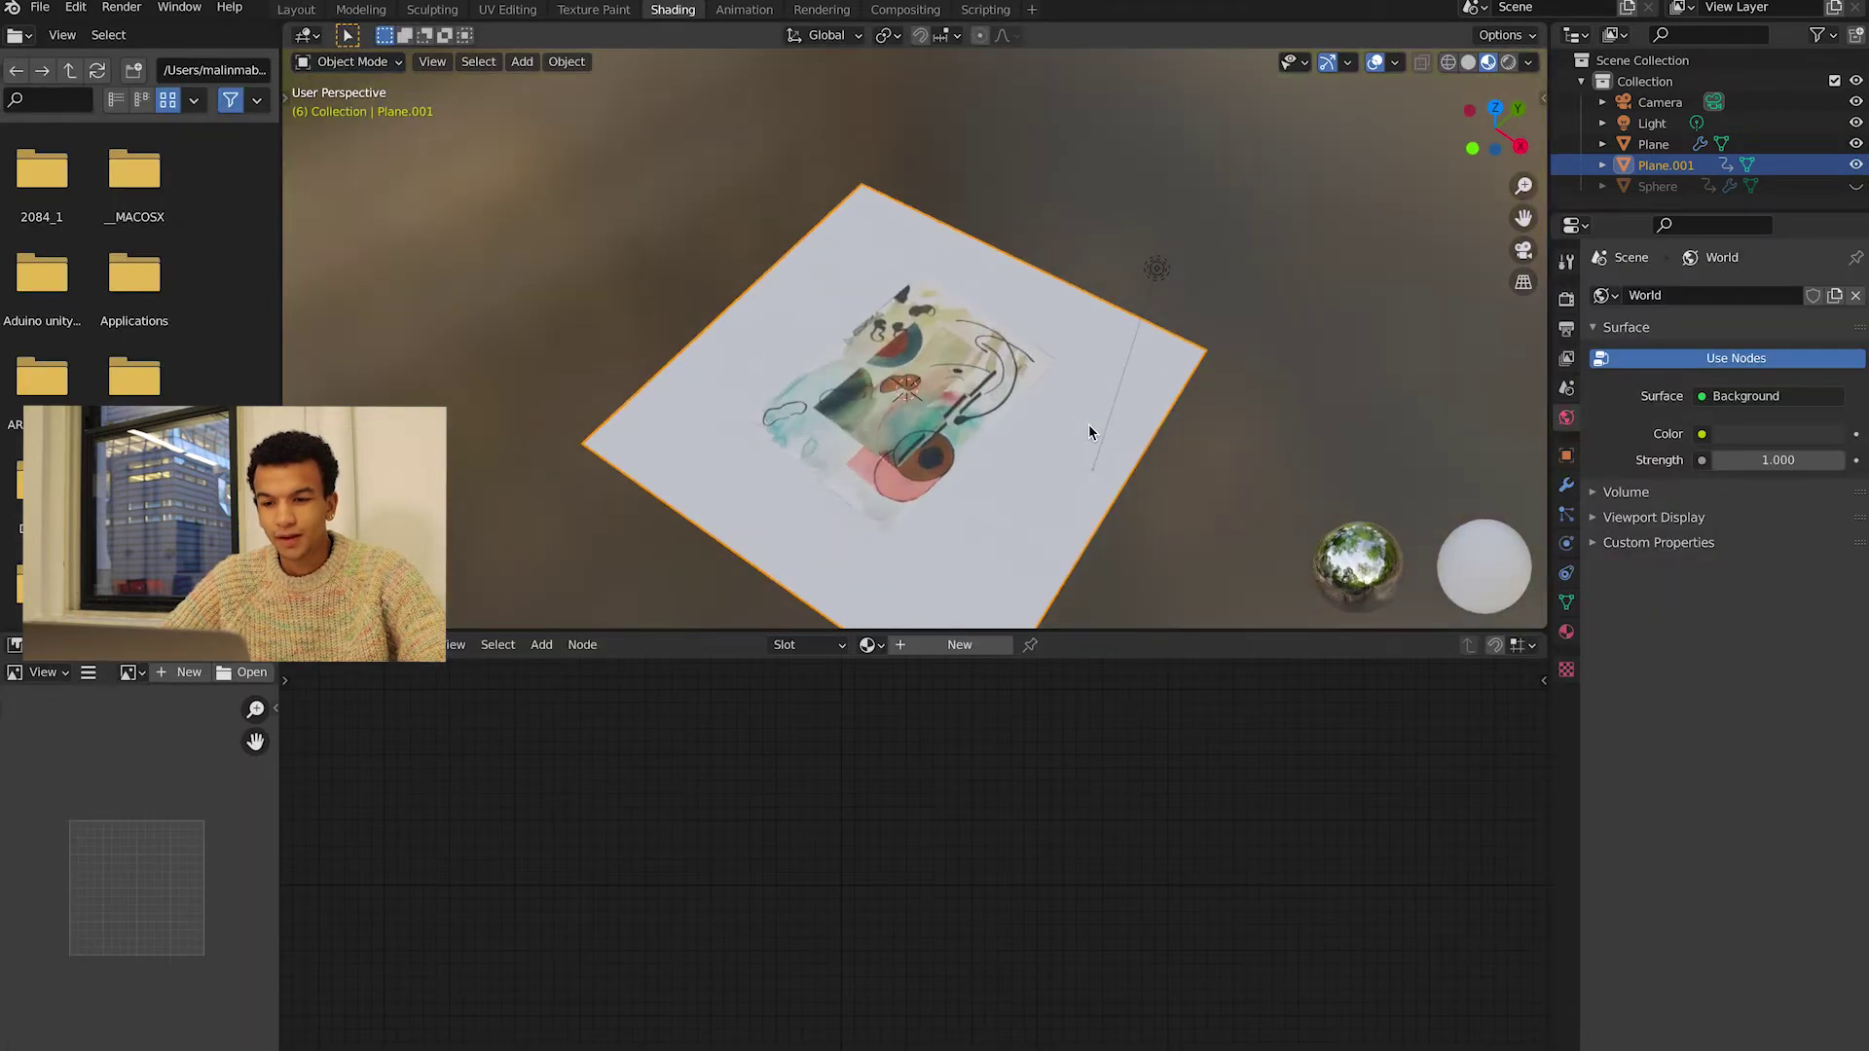
- Create a new material for the plane and add an Image Texture node left of its shader
left_click(930, 646)
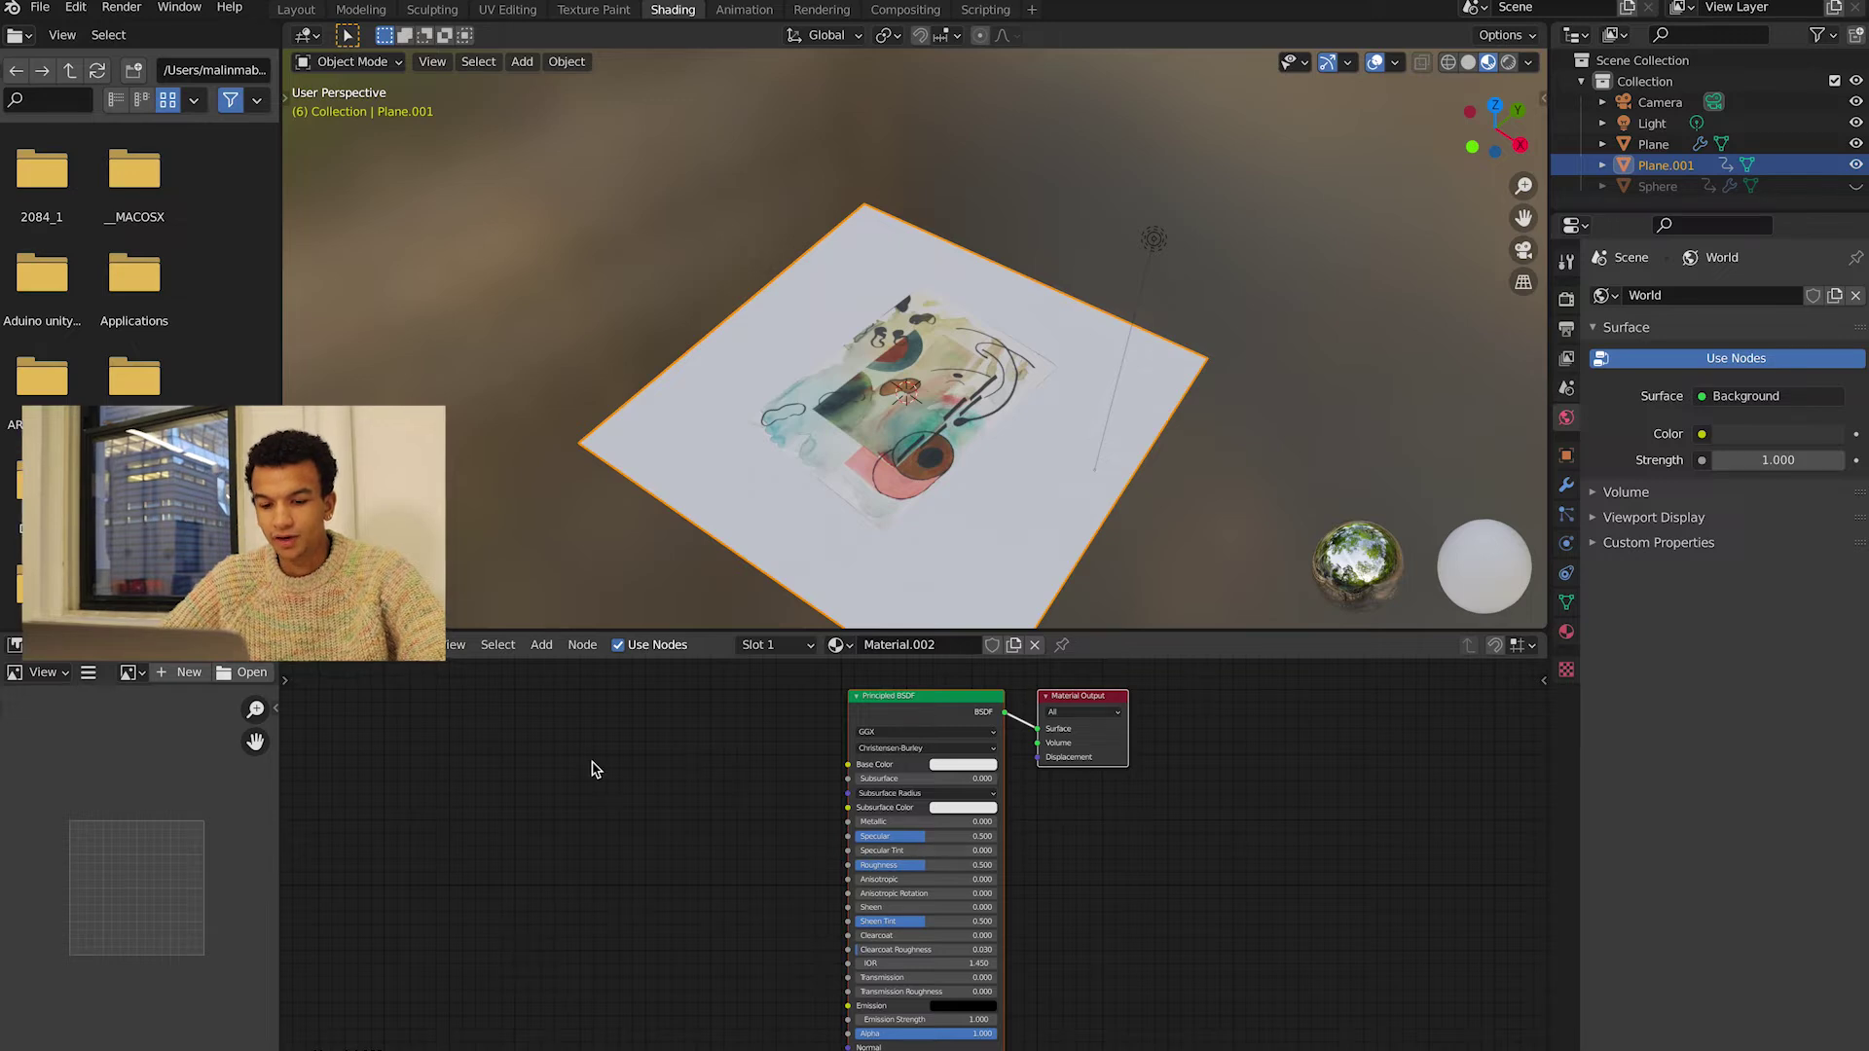
key("shift+a")
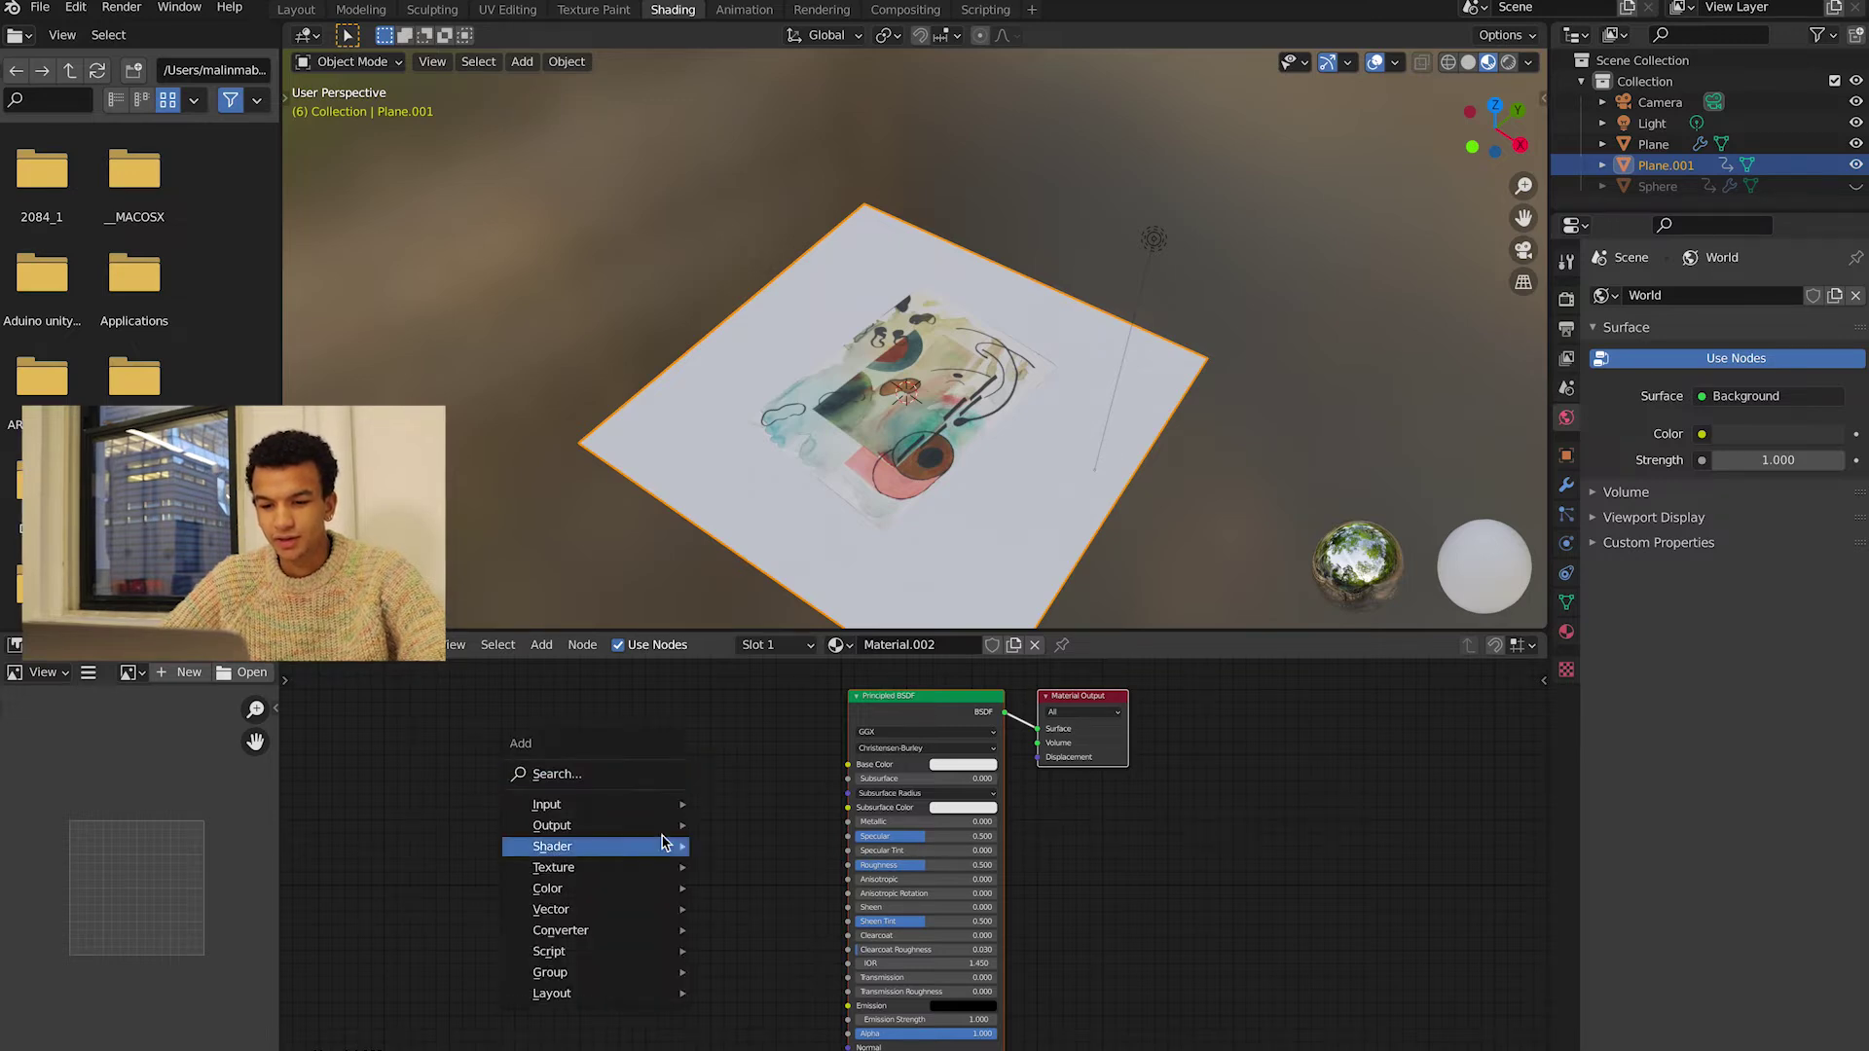
mouse_move(665, 867)
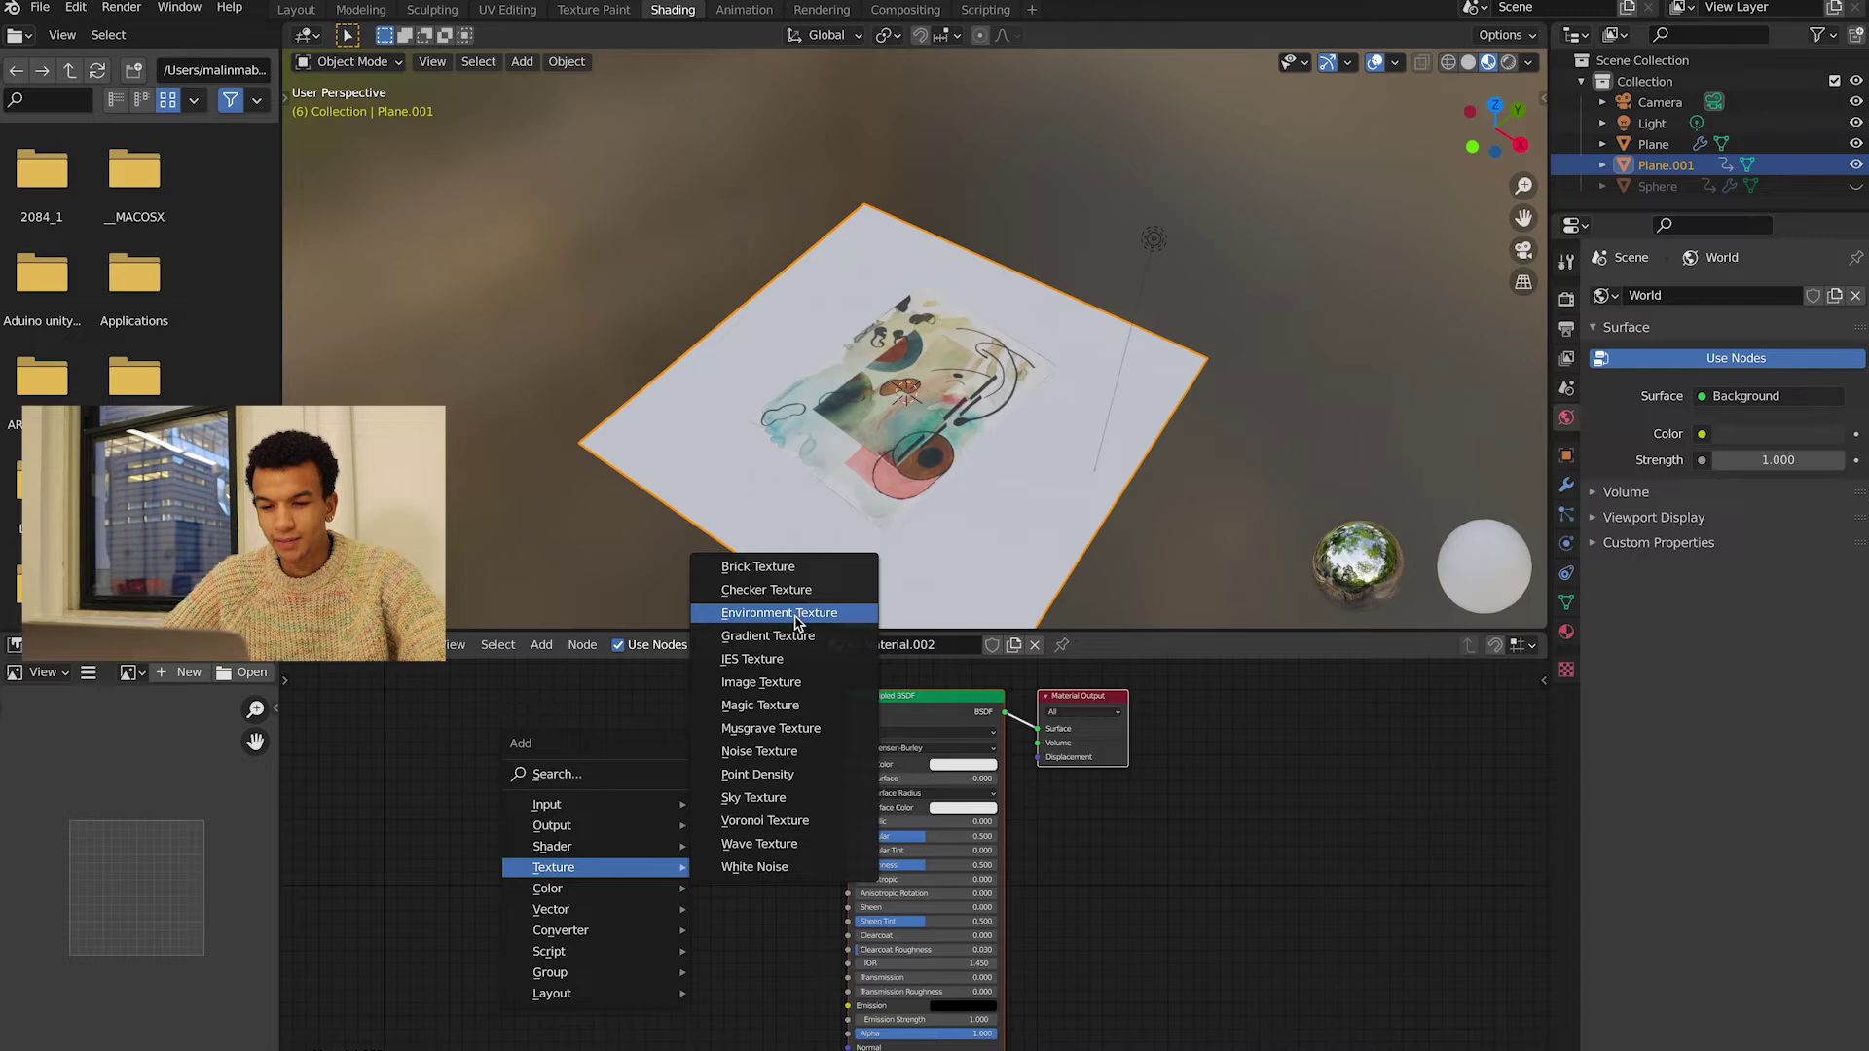
left_click(790, 697)
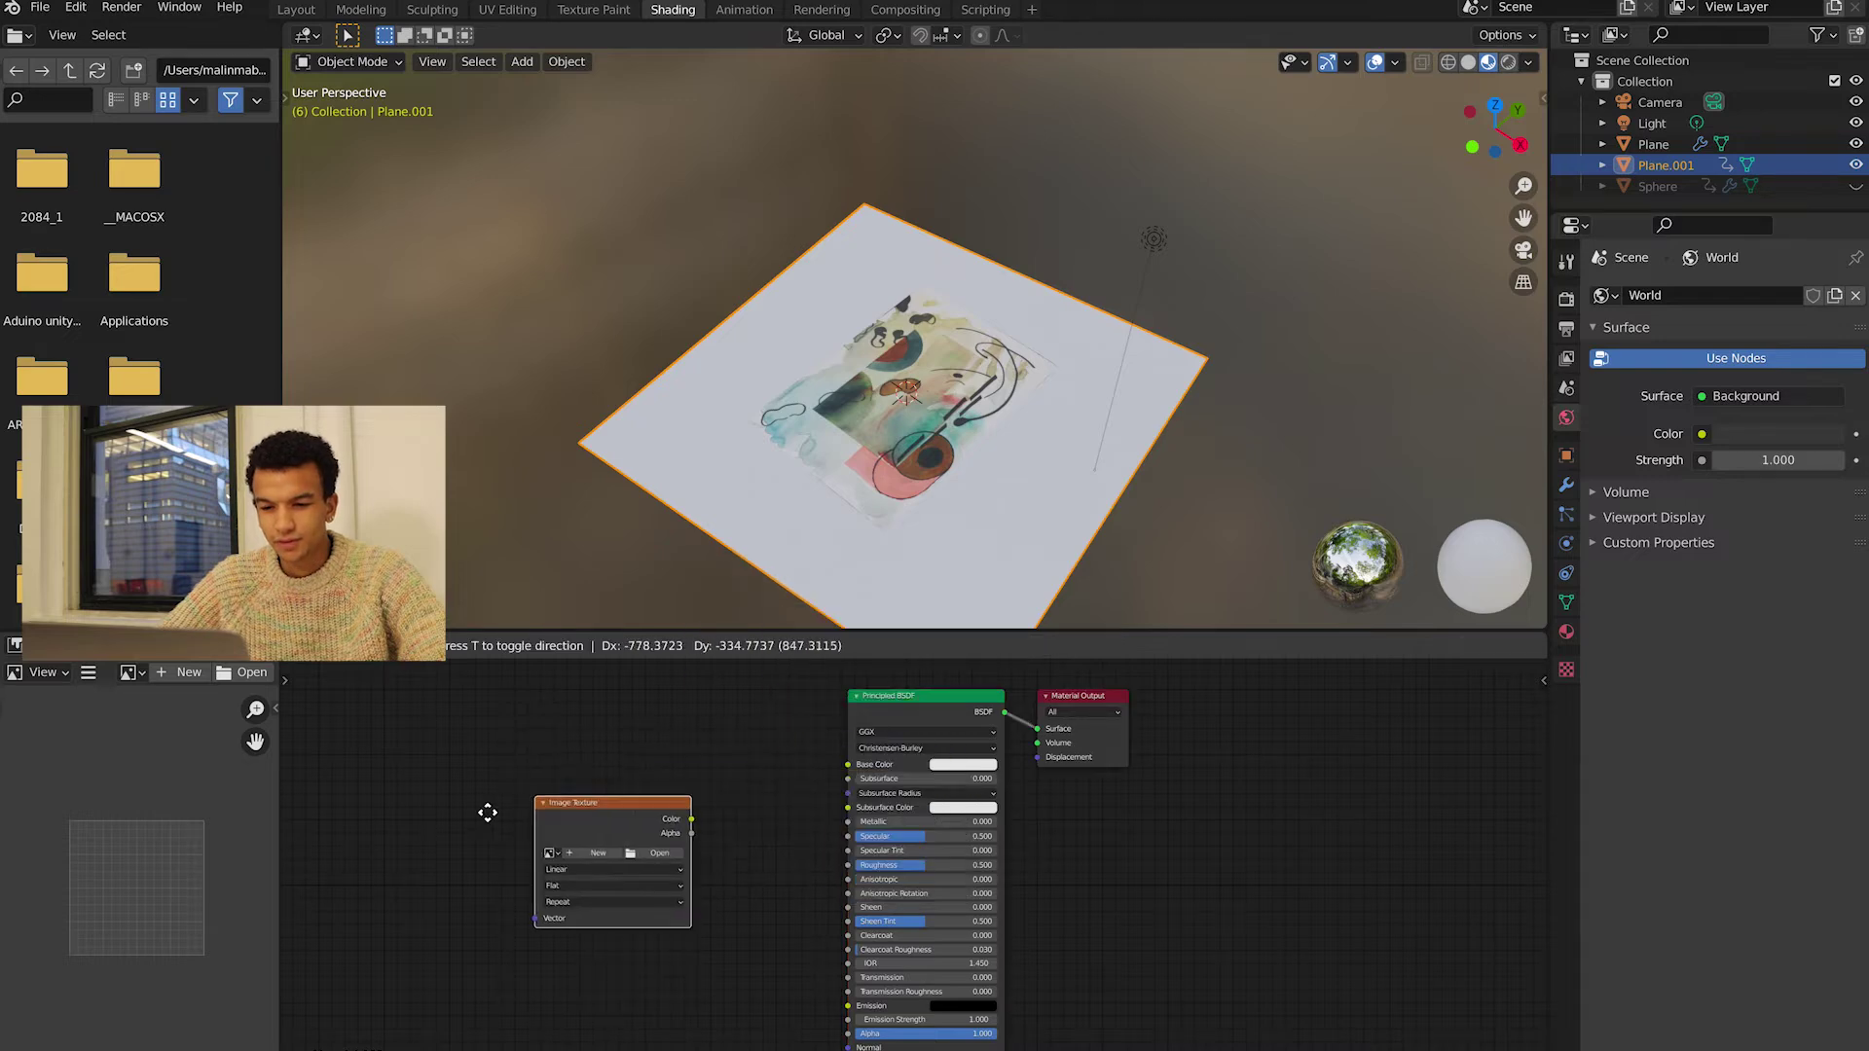
left_click(492, 779)
scroll(1235, 272, "down", 10)
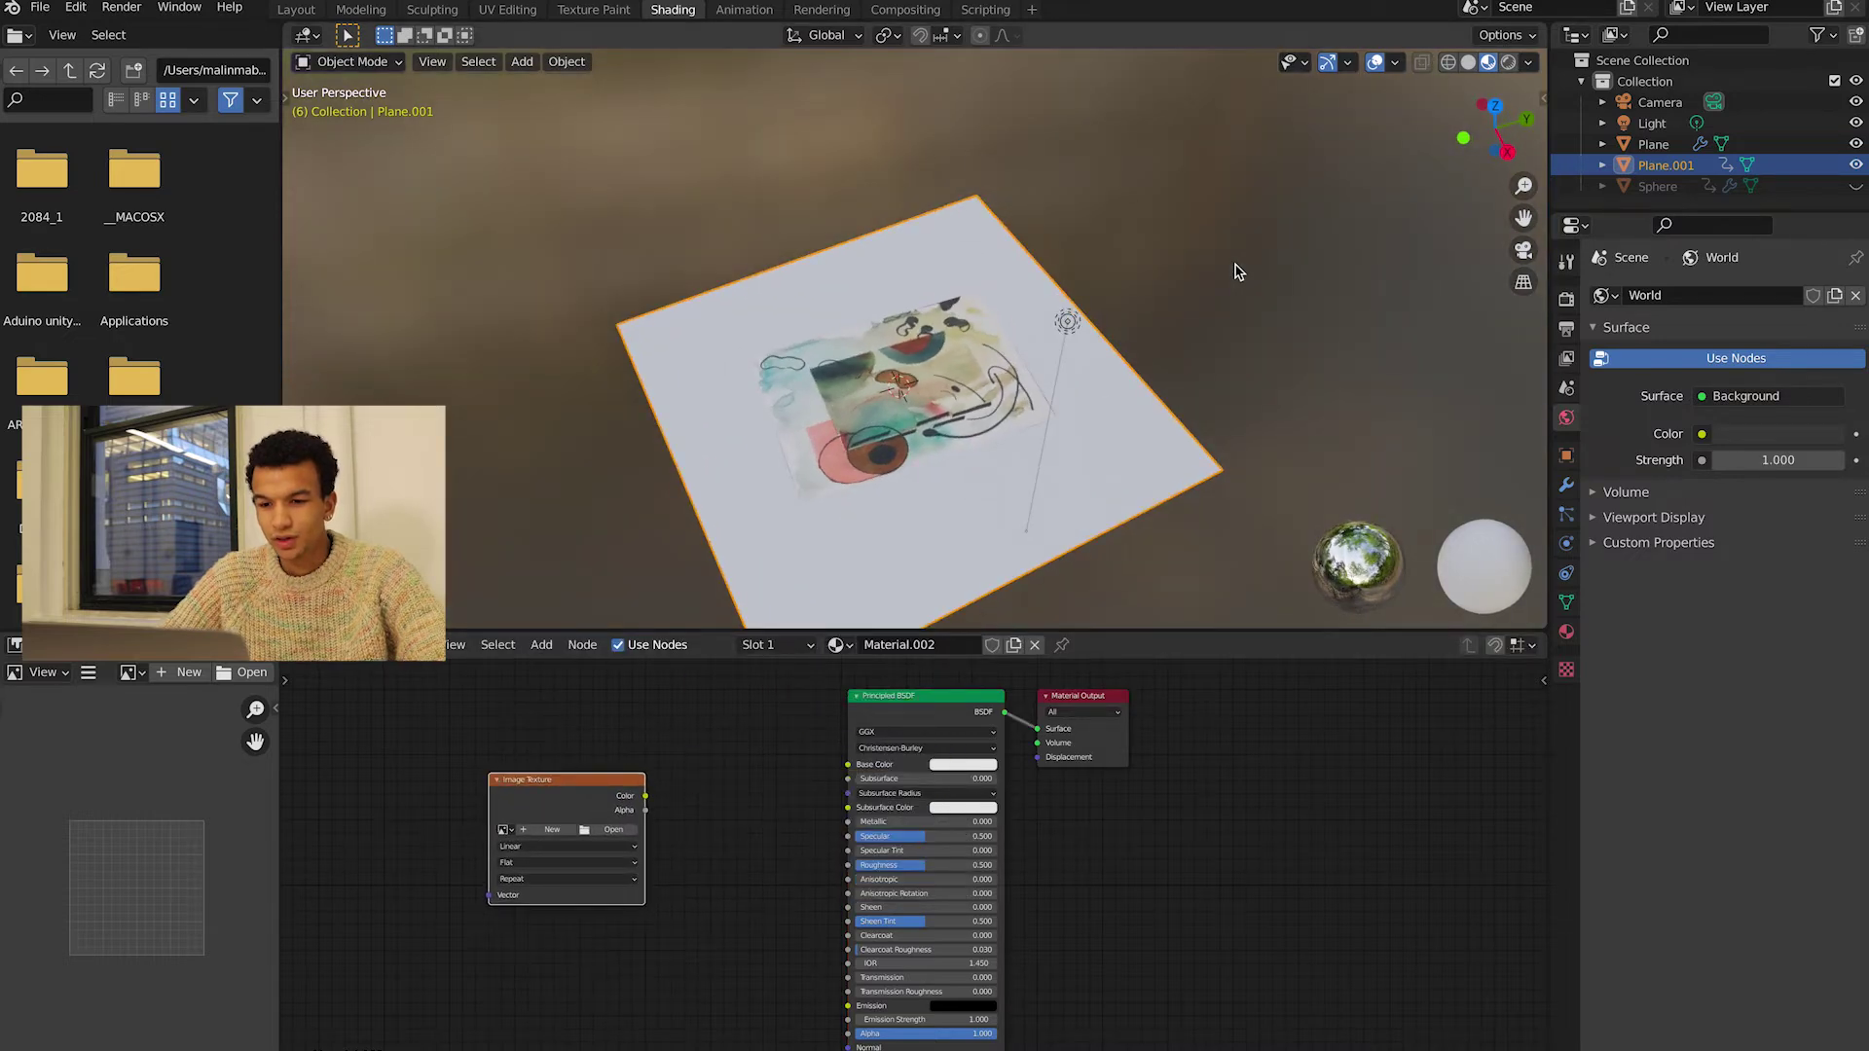
scroll(1236, 271, "left", 5)
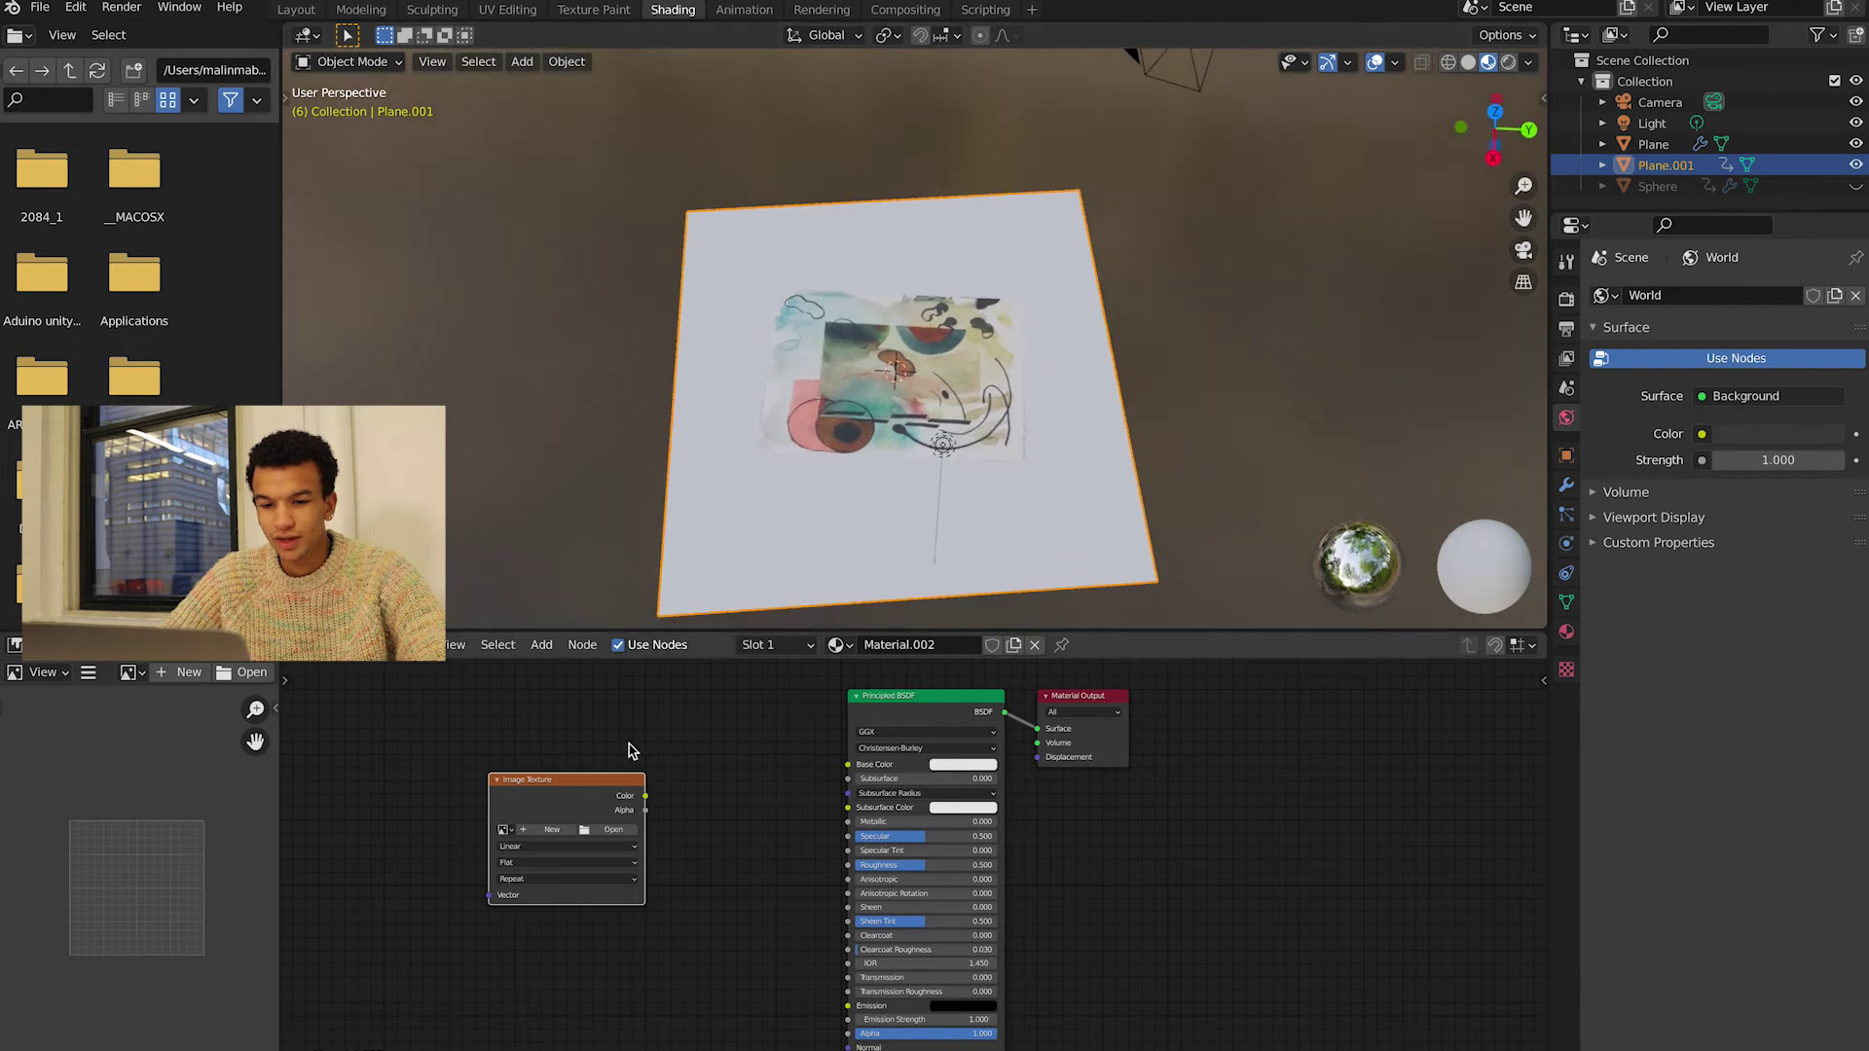
- Load wood.jpeg from the Desktop into the Image Texture node
left_click(601, 832)
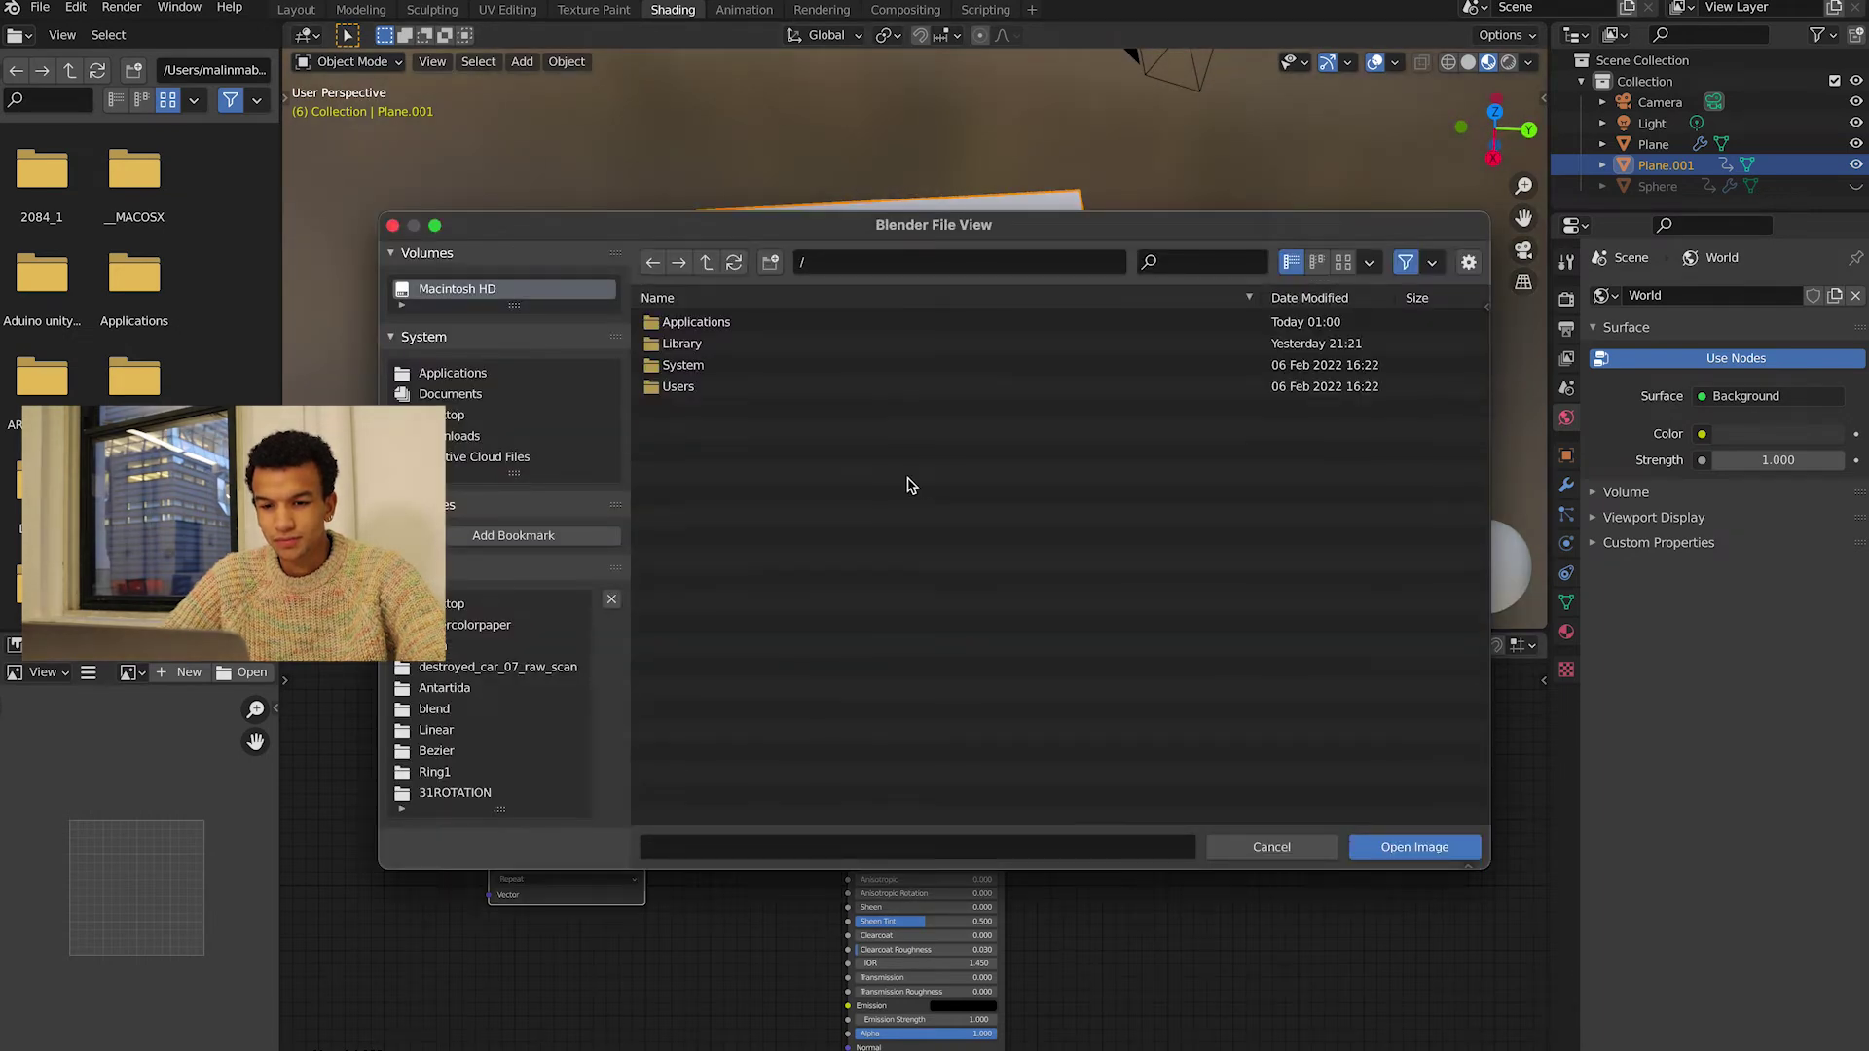
left_click(456, 435)
left_click(455, 415)
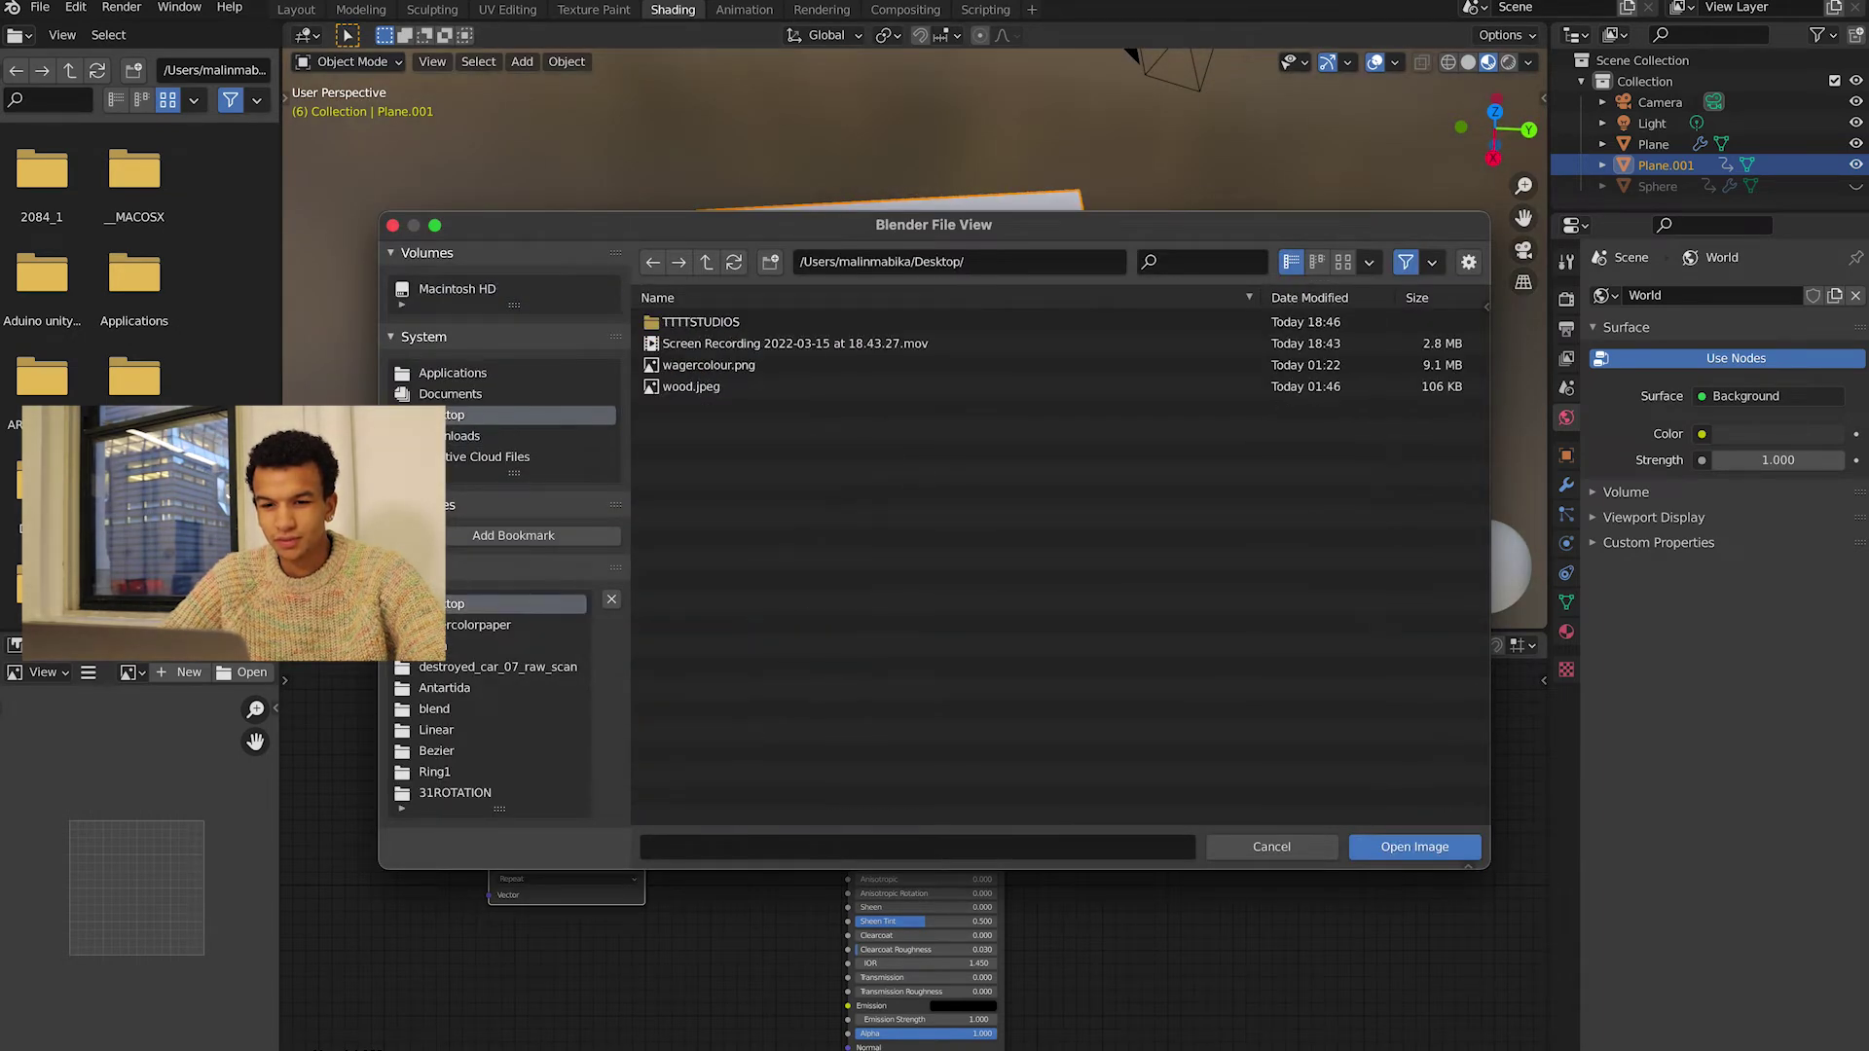
left_click(763, 385)
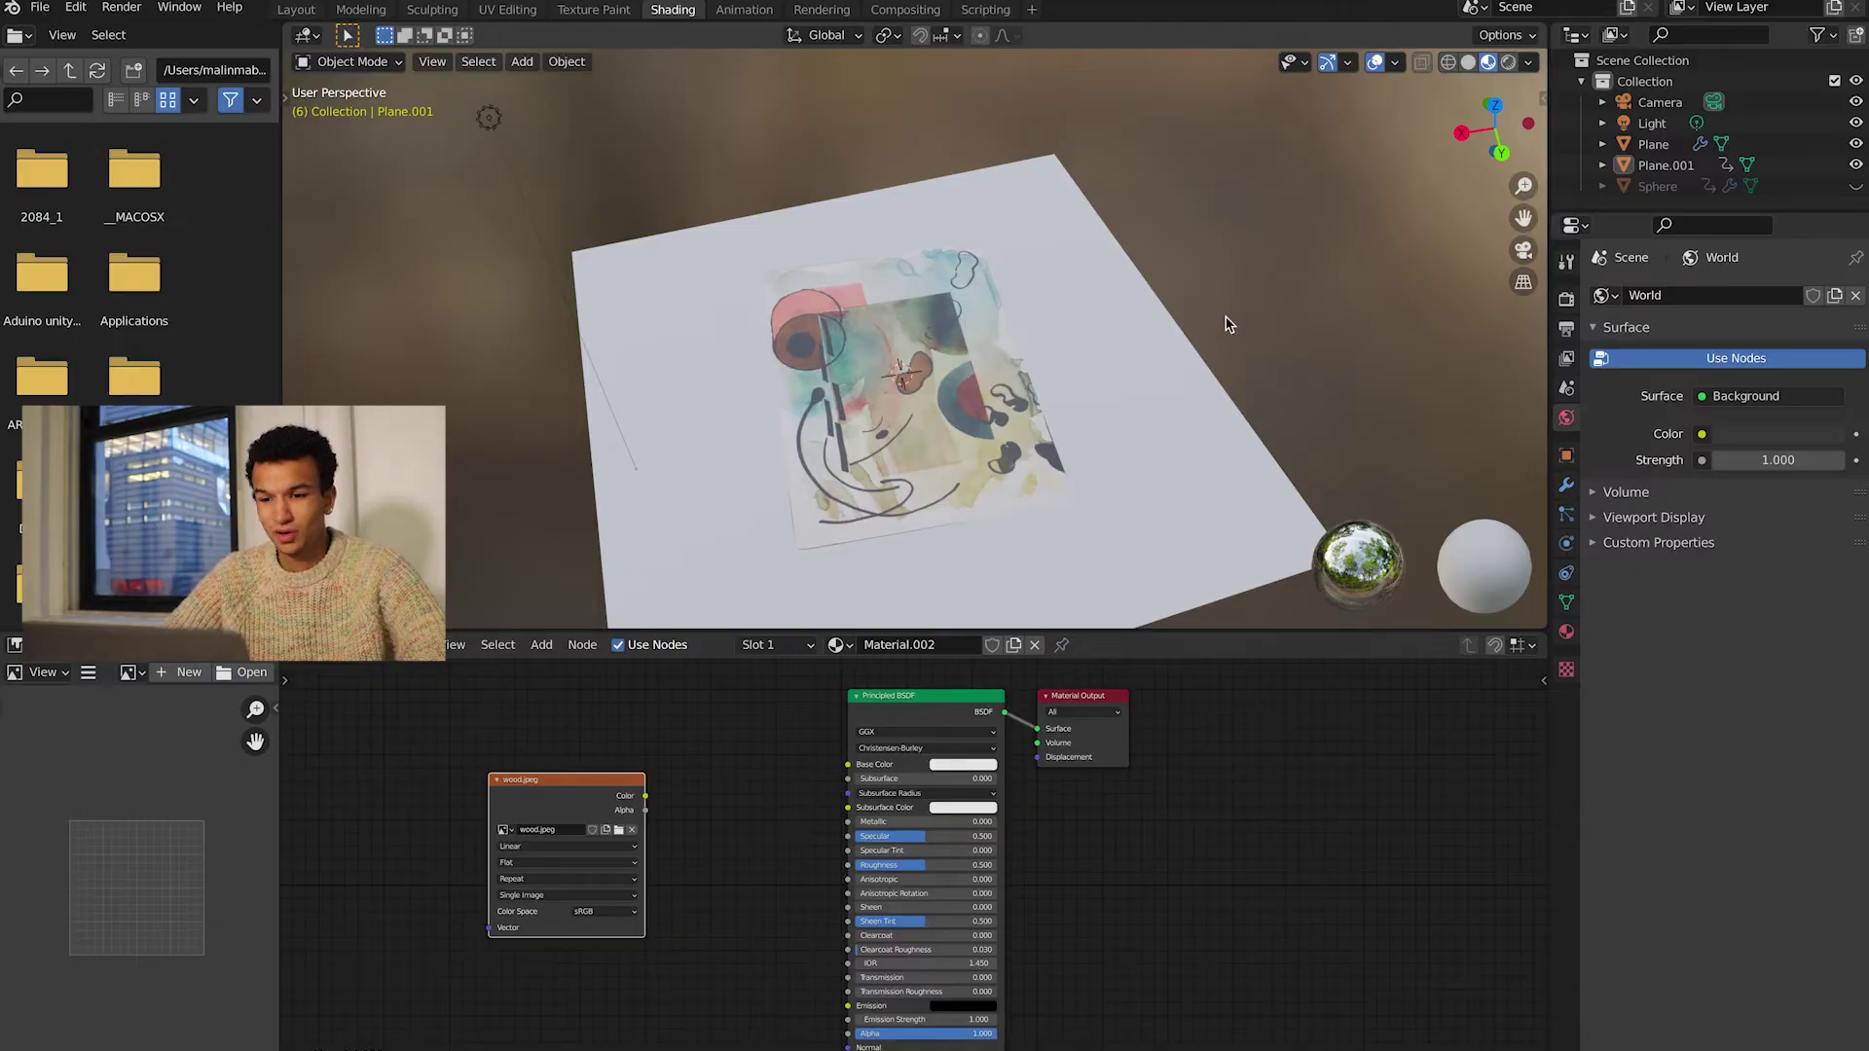
- Connect the wood image's color output to the plane's Base Color
scroll(1227, 324, "down", 2)
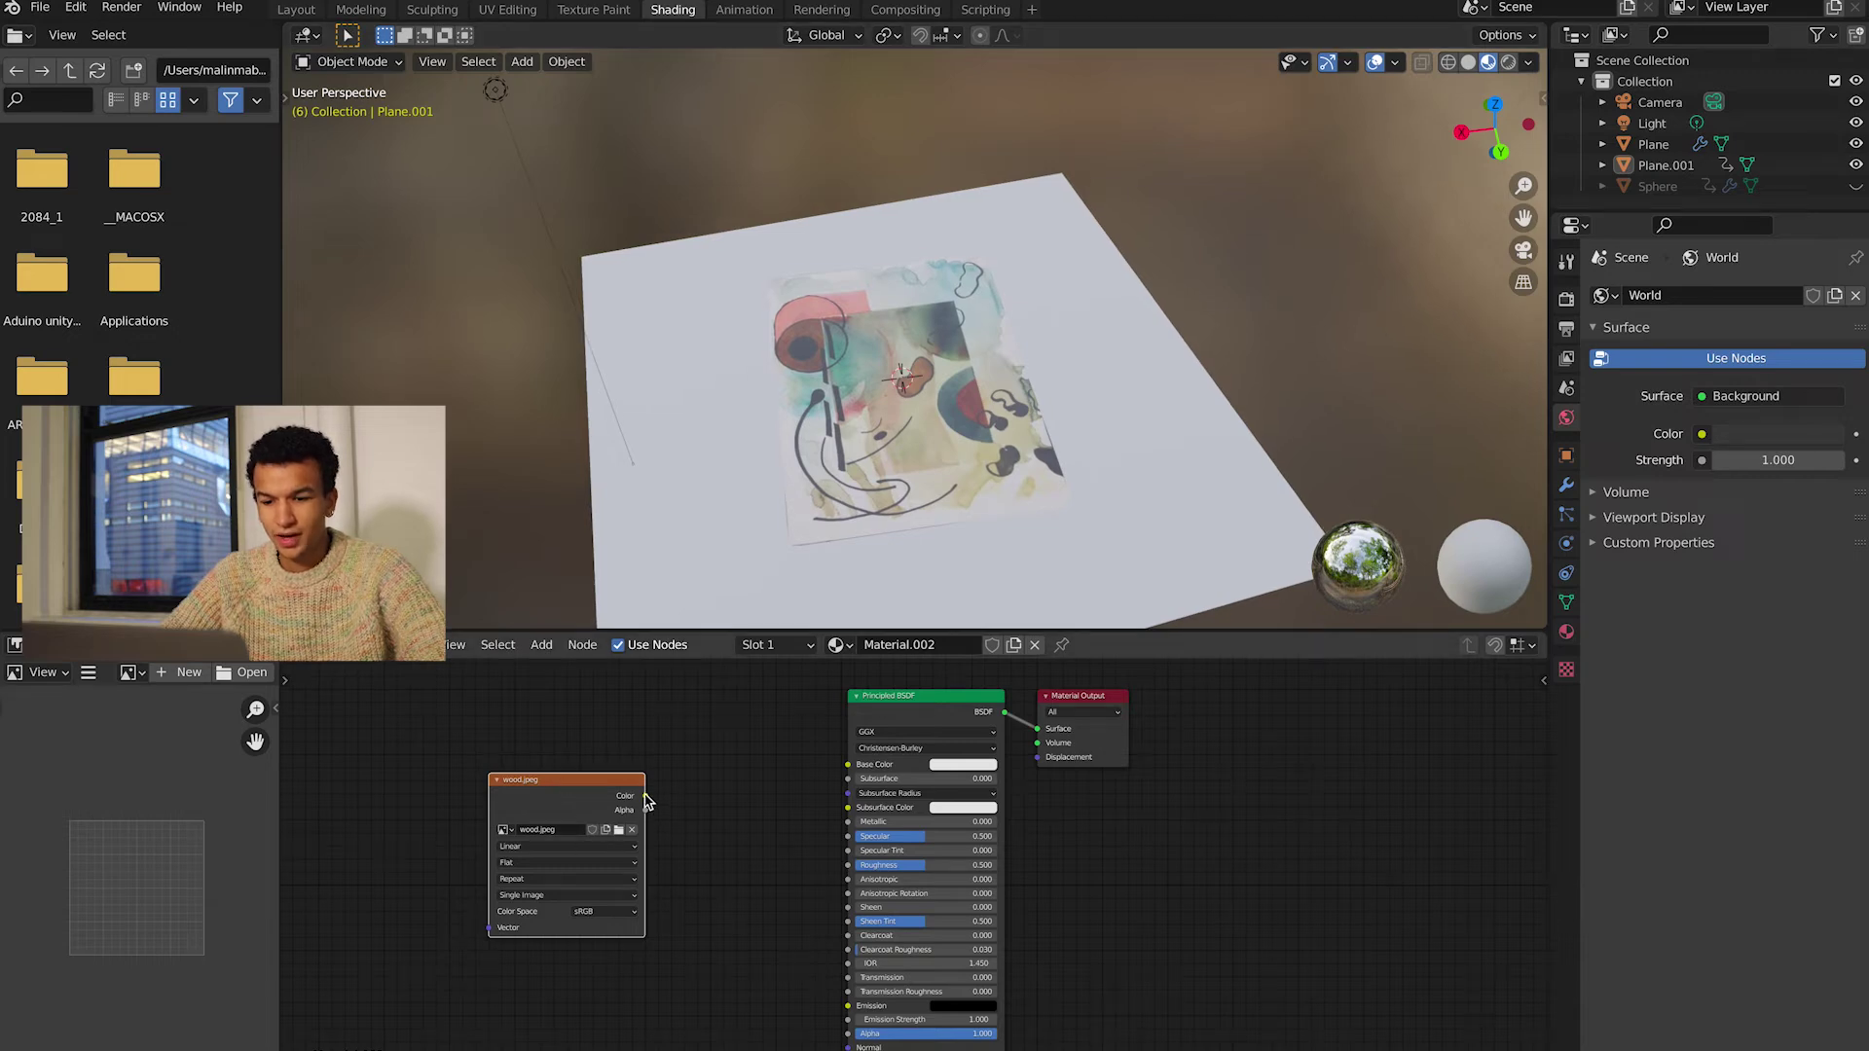
left_click_drag(835, 791, 848, 764)
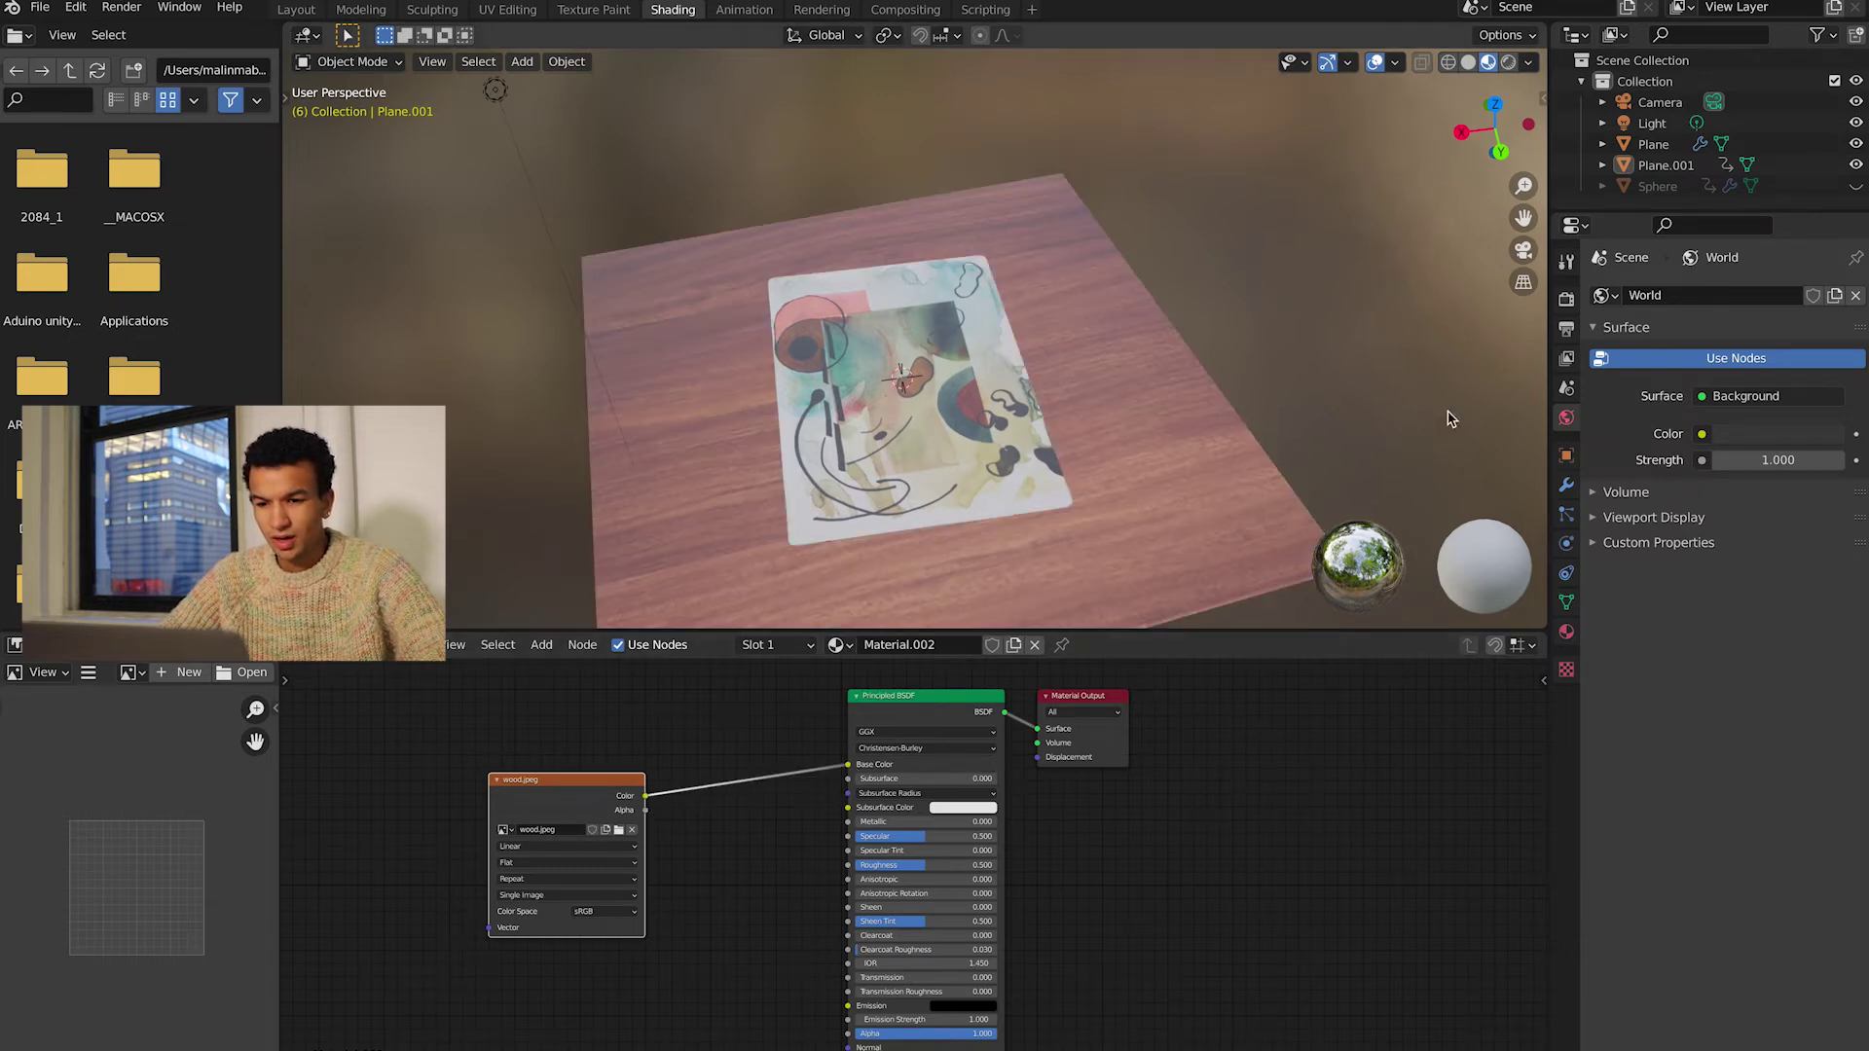
scroll(1152, 321, "left", 2)
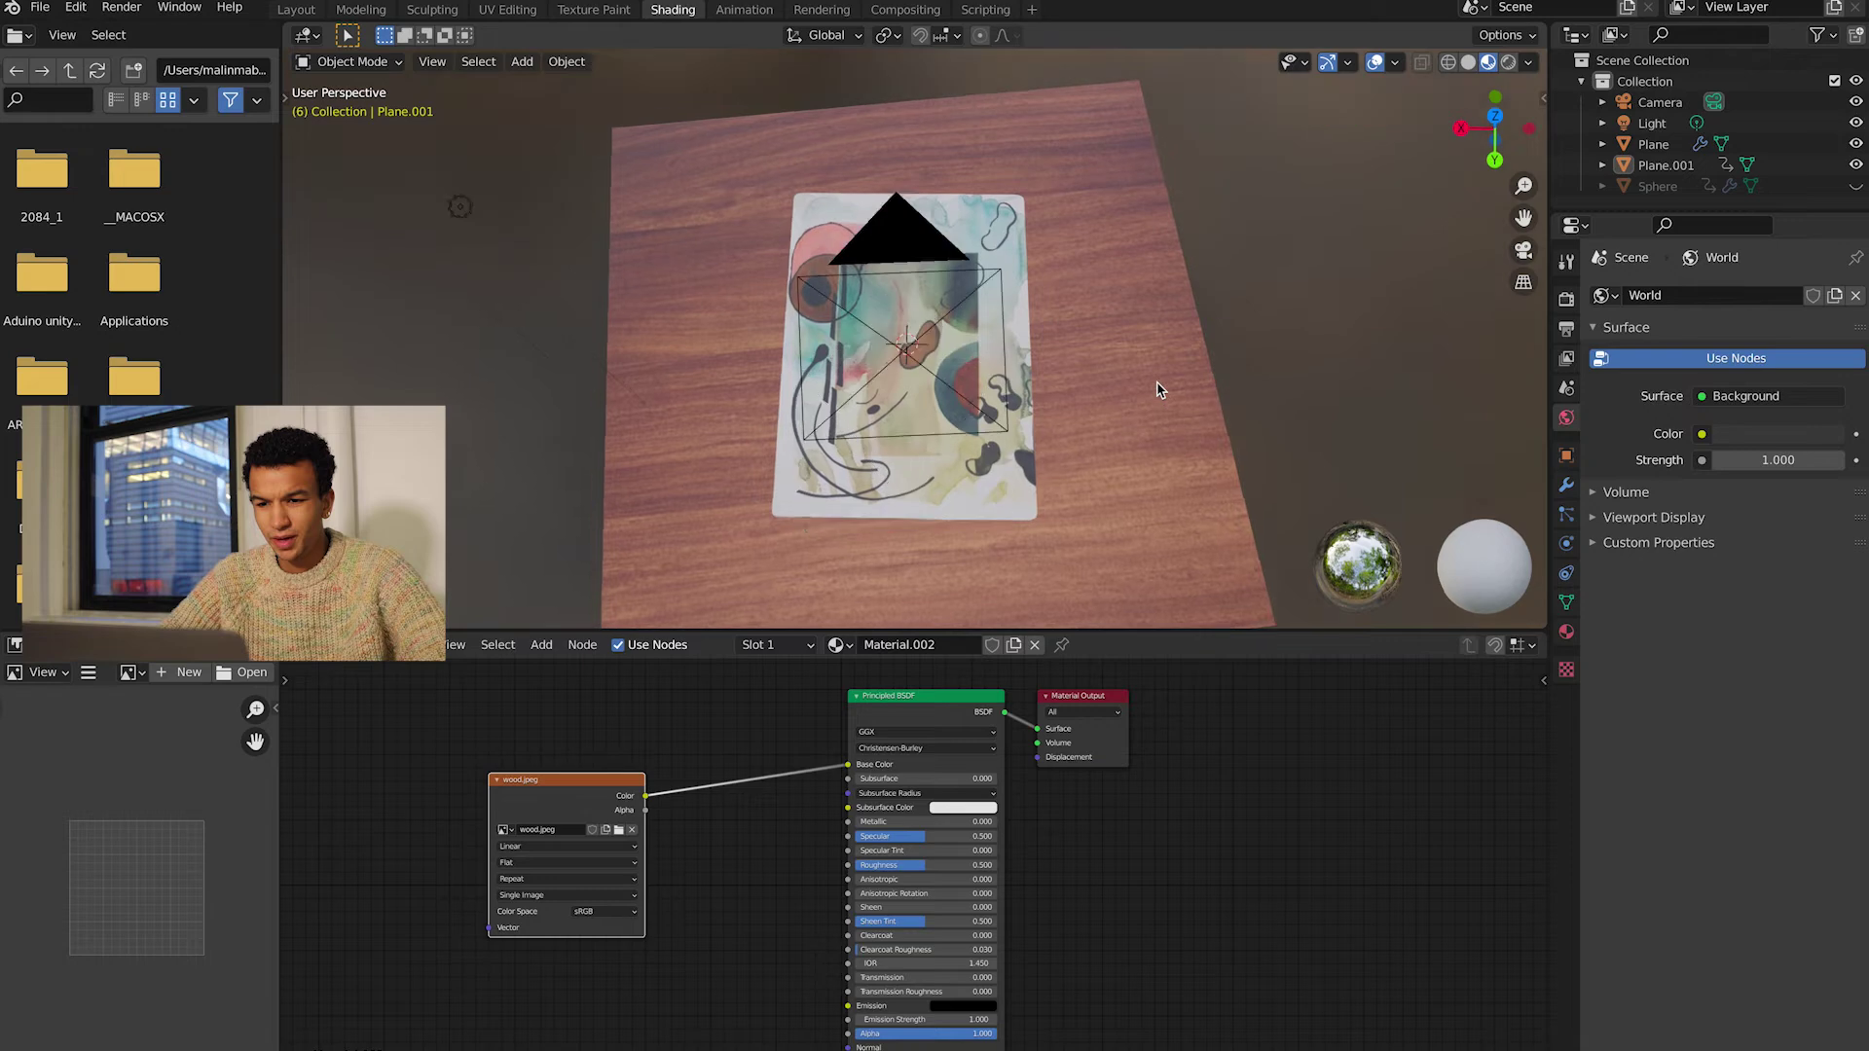
- Set the paper material's roughness to about 0.648 and metallic to 0.168
left_click(902, 437)
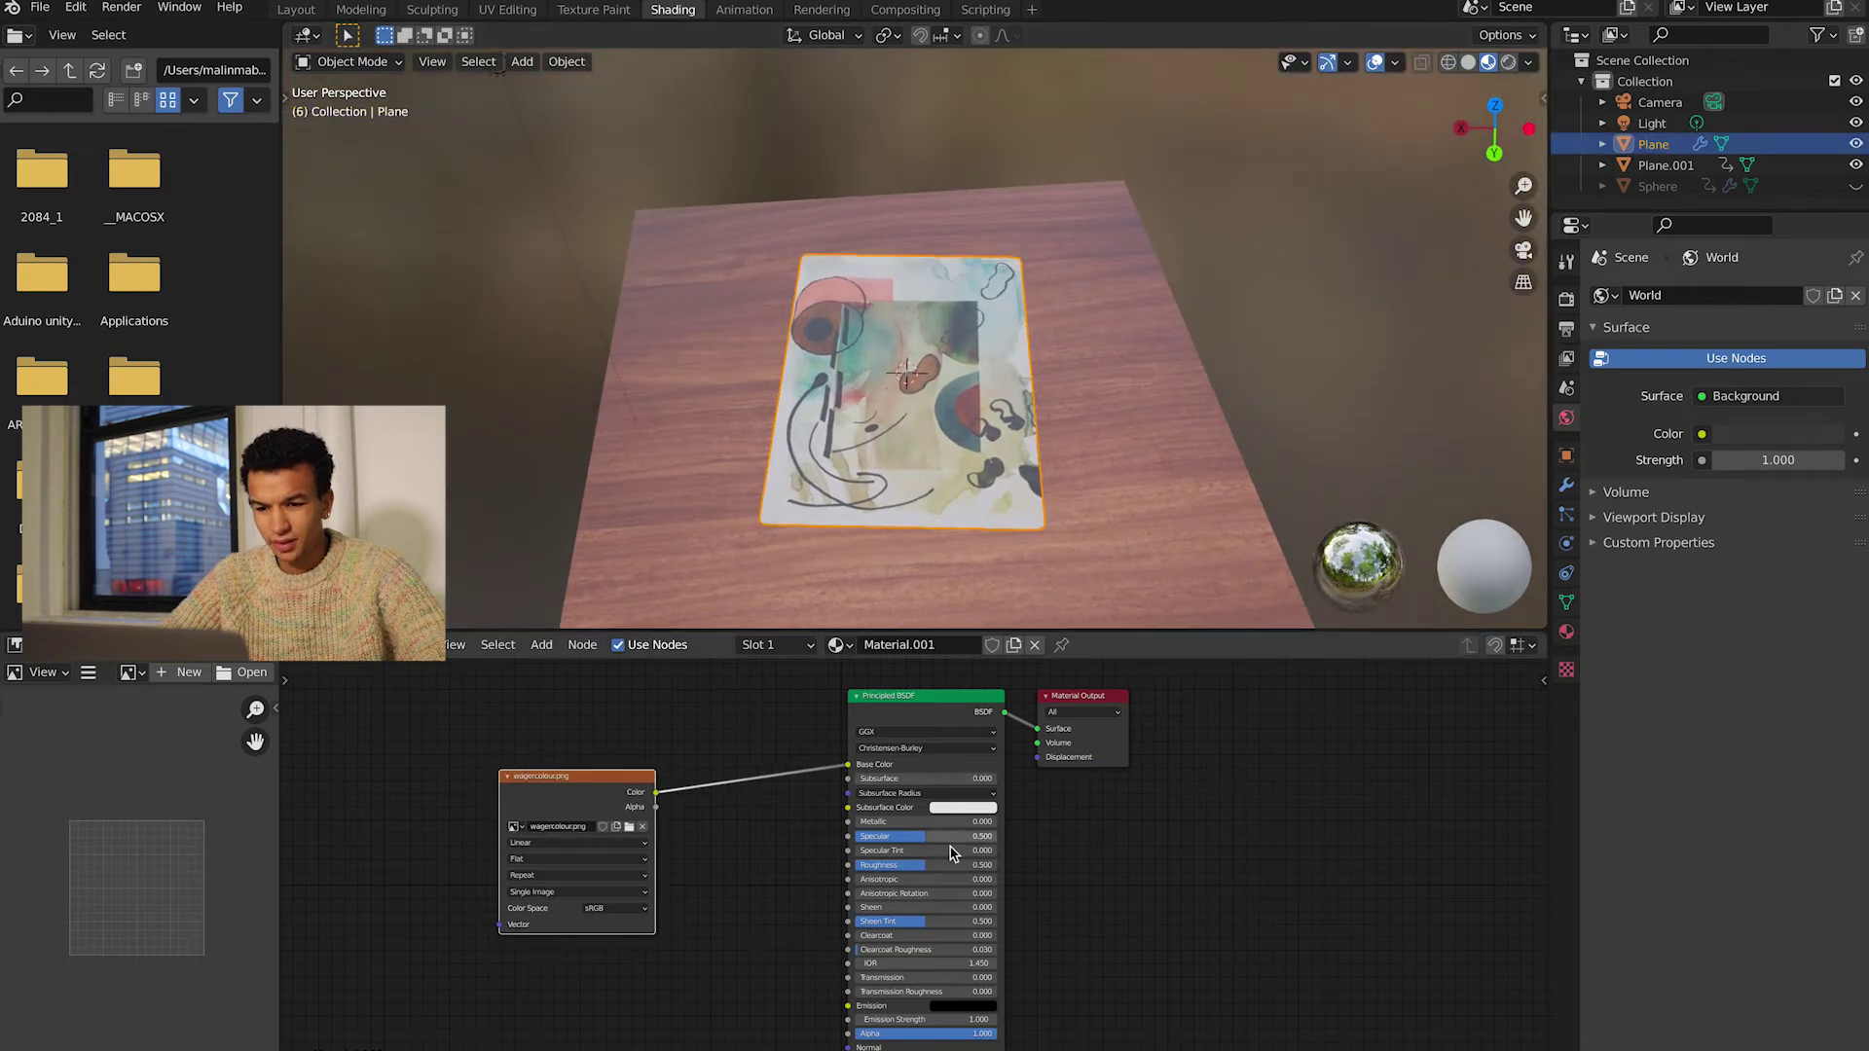
left_click_drag(920, 866, 941, 866)
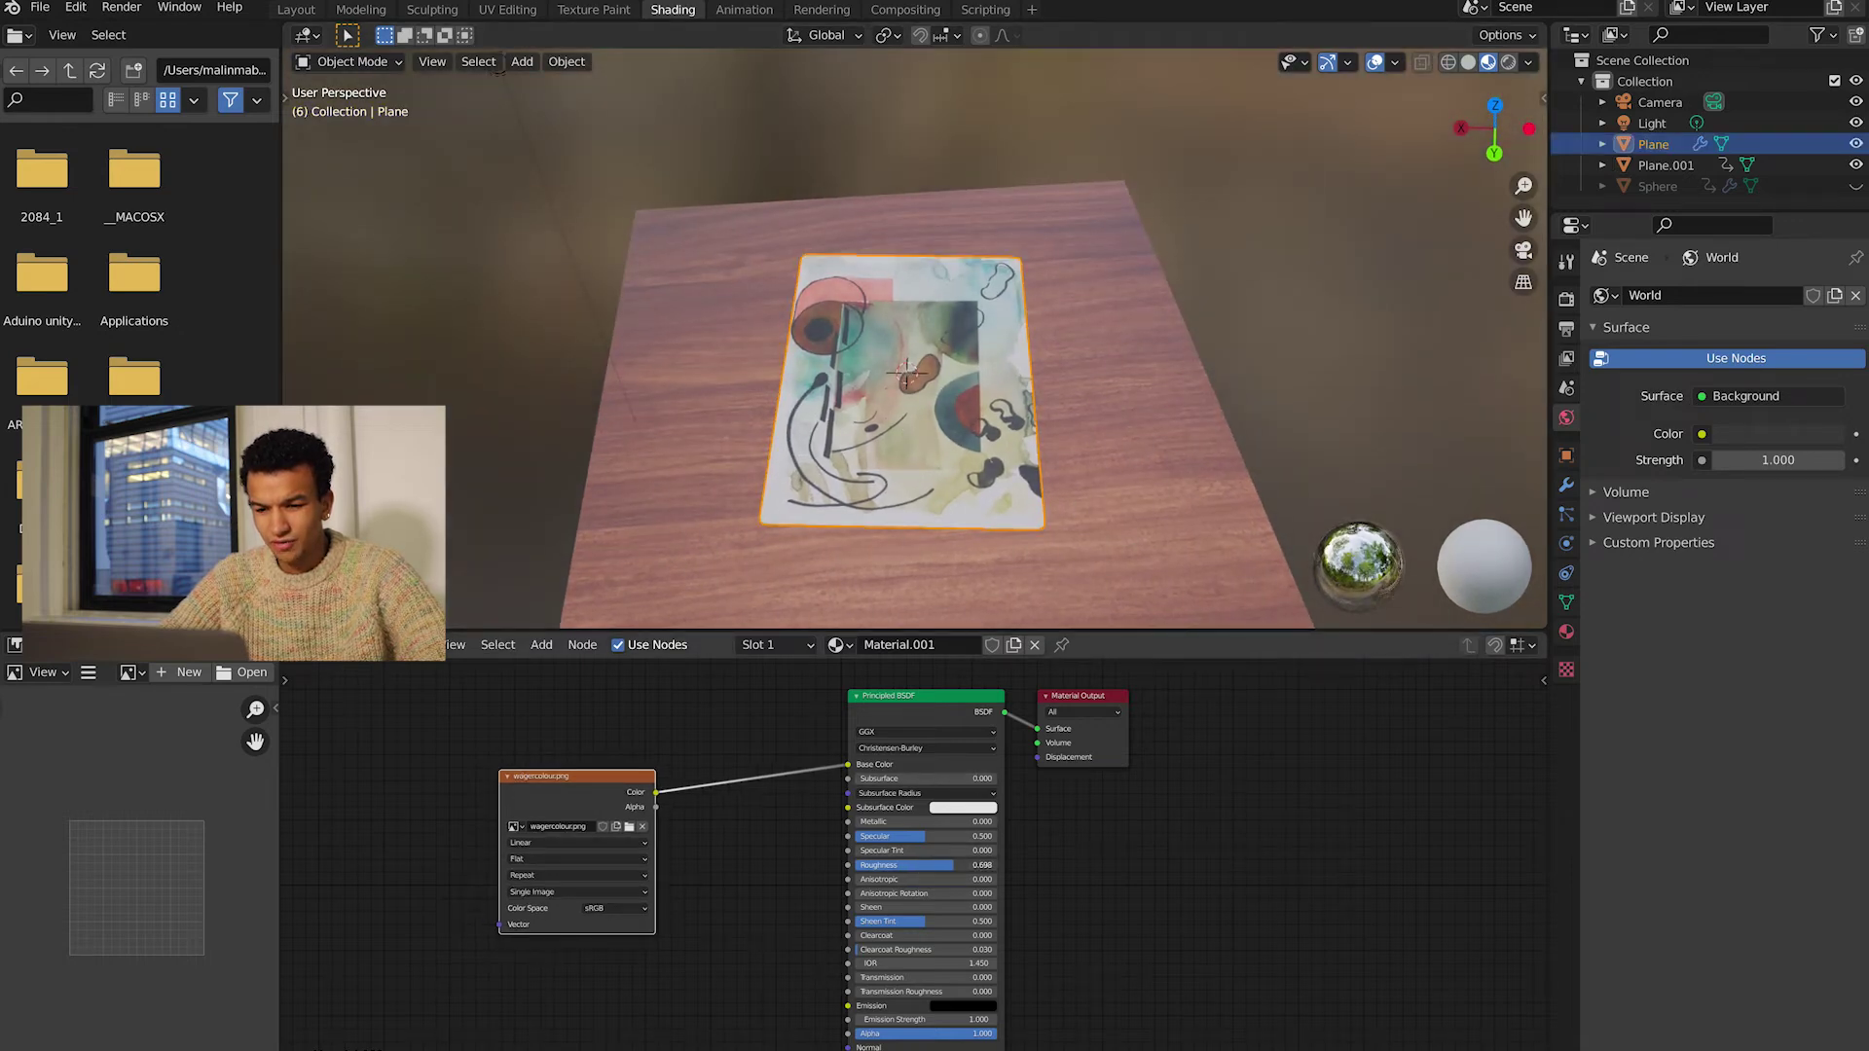
left_click_drag(910, 821, 903, 821)
middle_click_drag(882, 926, 888, 910)
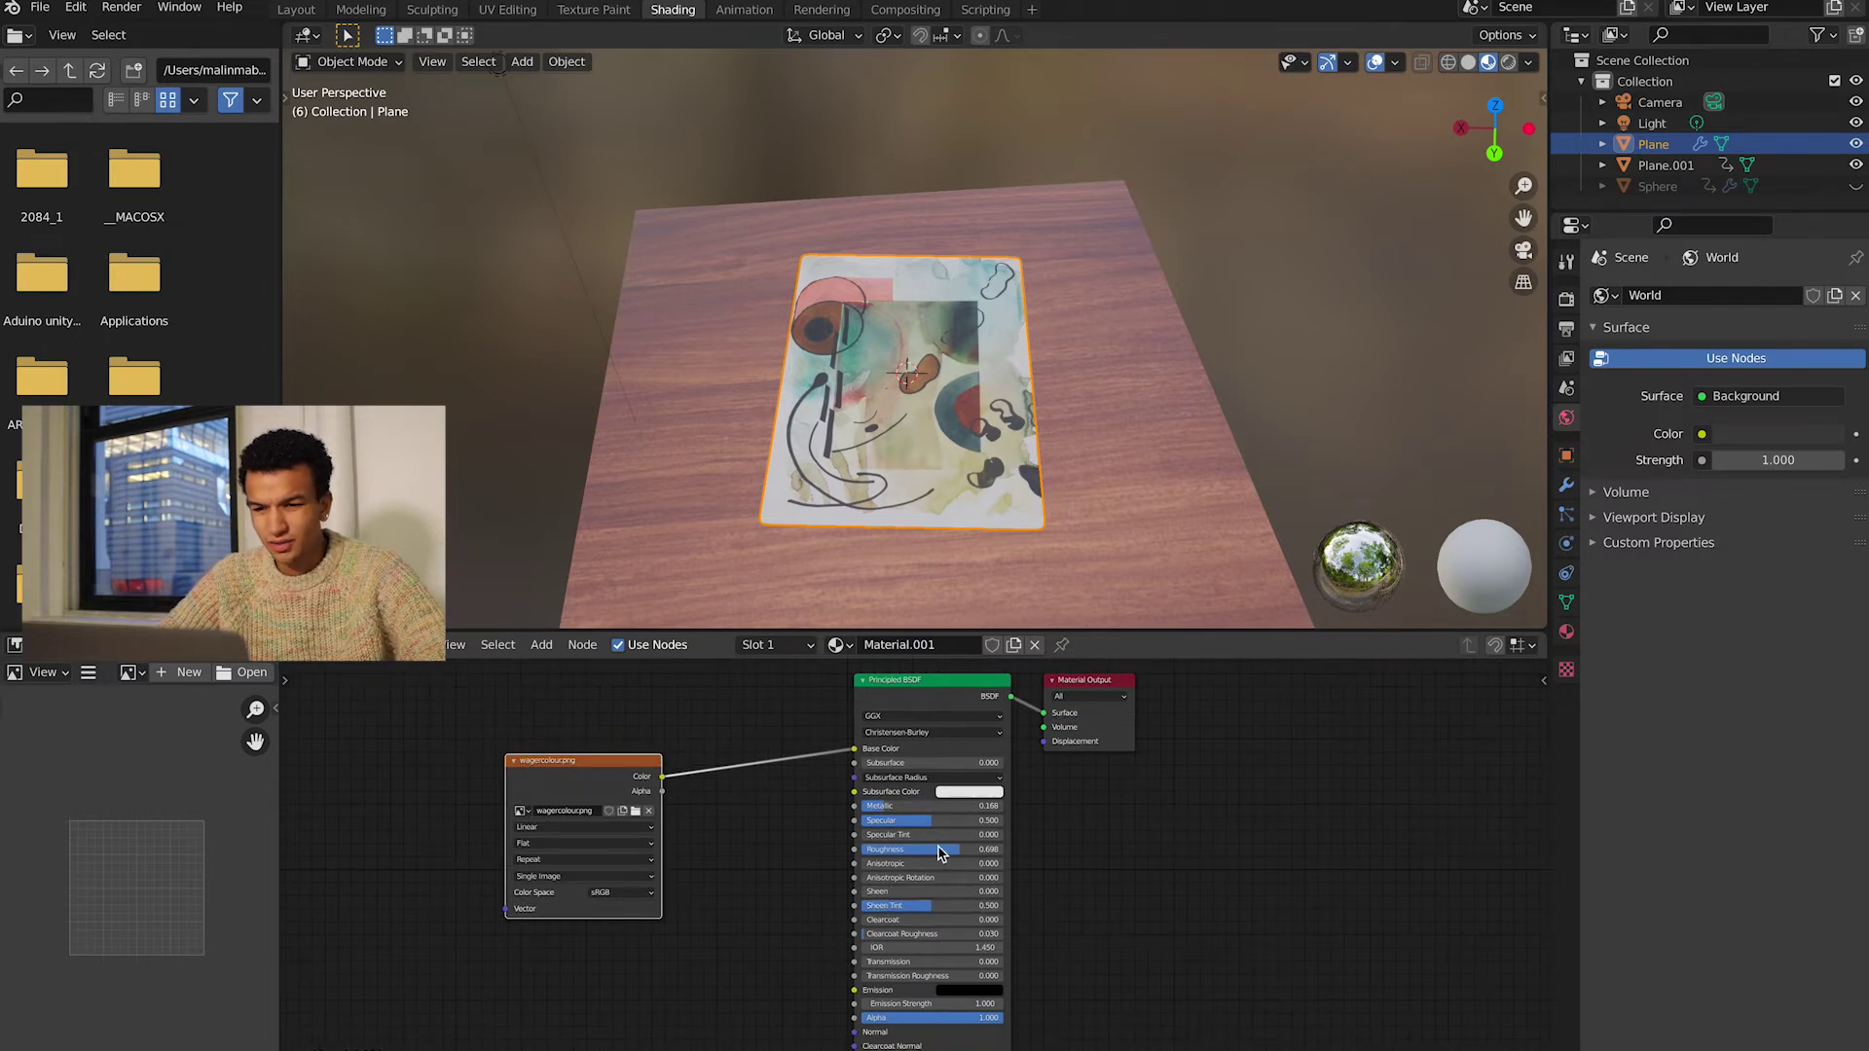
- Select the wood table and adjust its material to roughness 0.682 and metallic 0.659
middle_click_drag(1106, 500, 1106, 508)
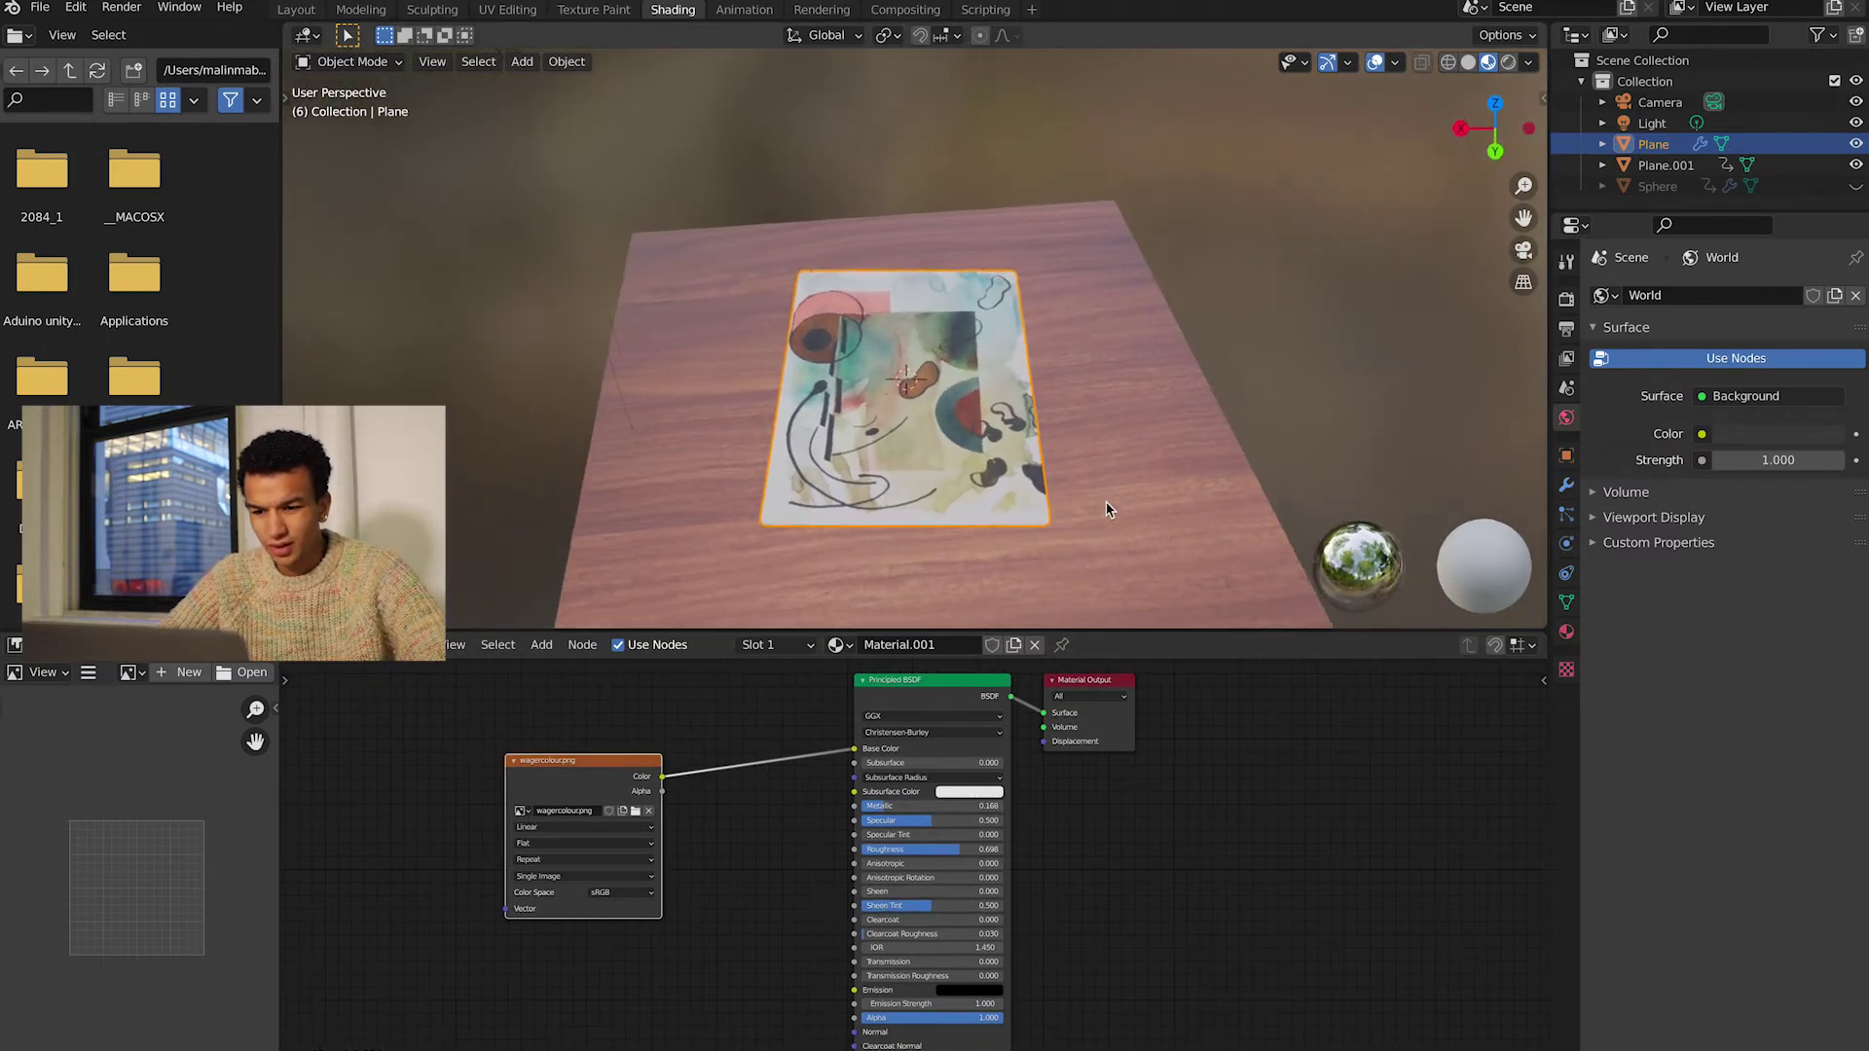
left_click(1106, 500)
middle_click_drag(1118, 417, 1106, 425)
left_click_drag(913, 889, 925, 896)
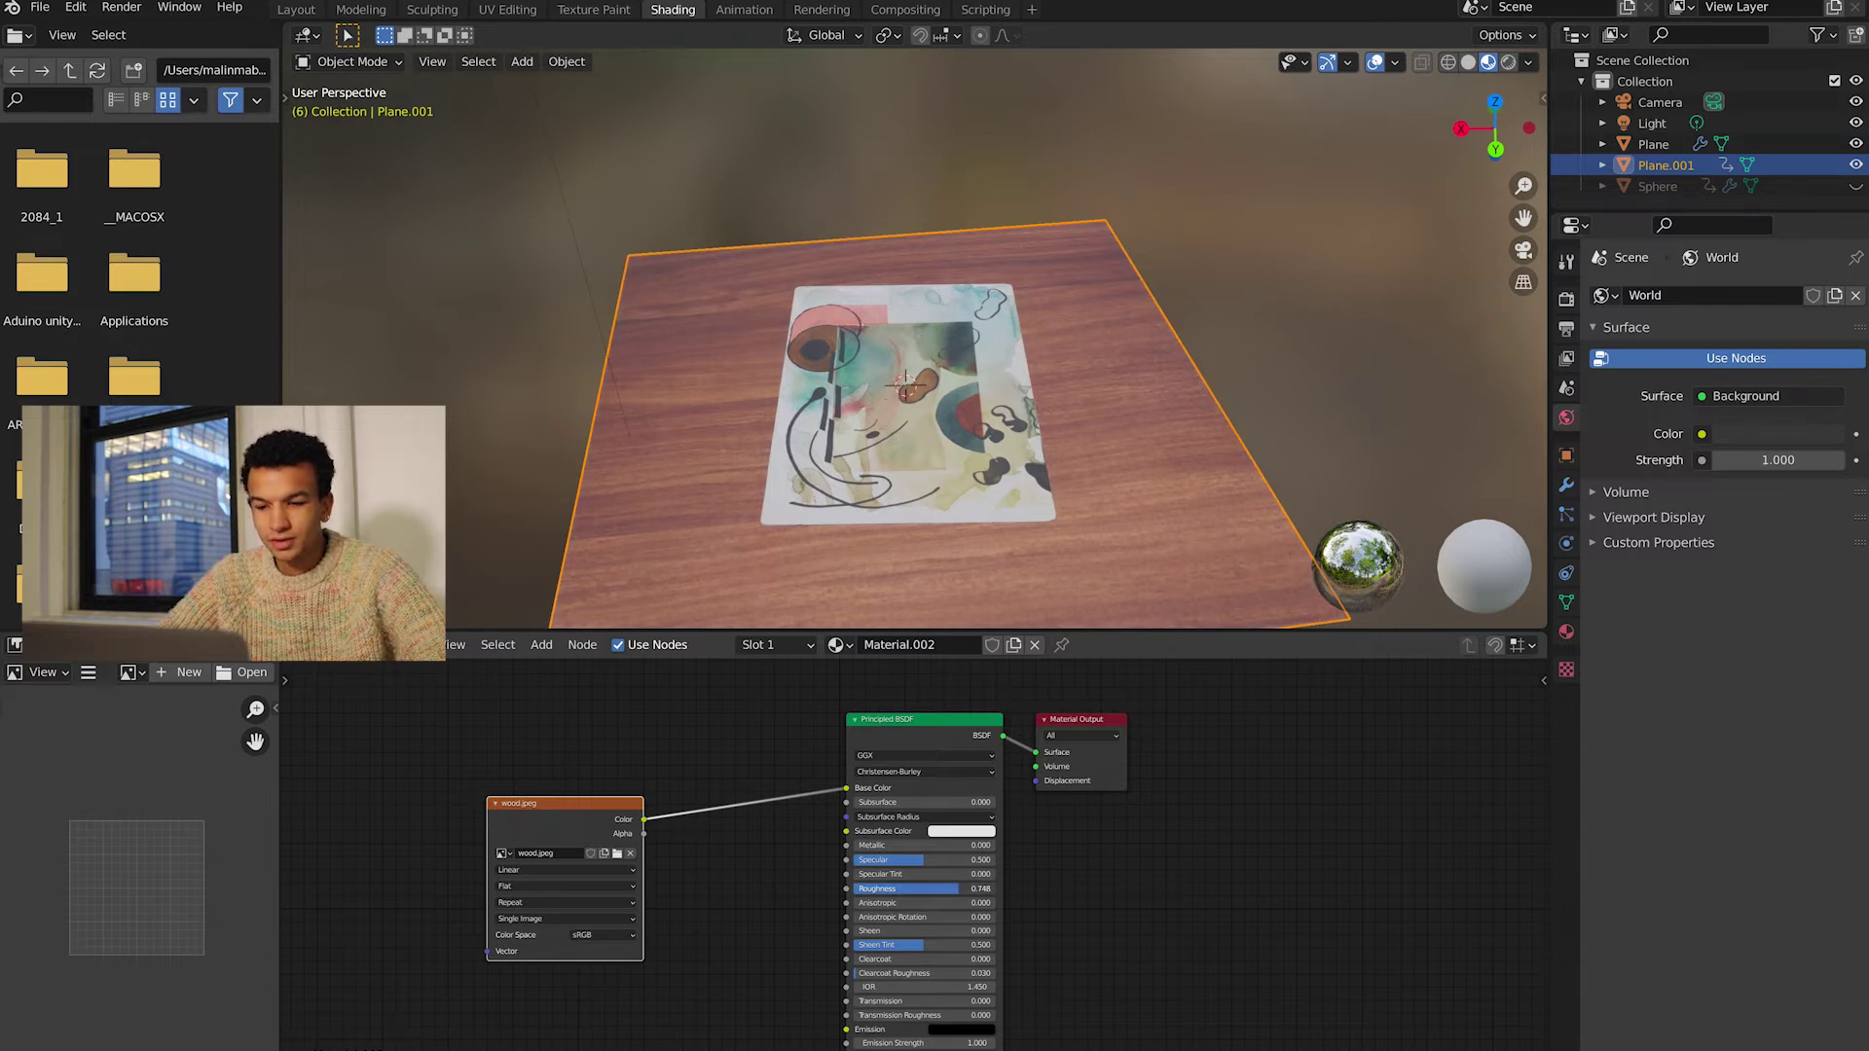
left_click_drag(955, 889, 921, 845)
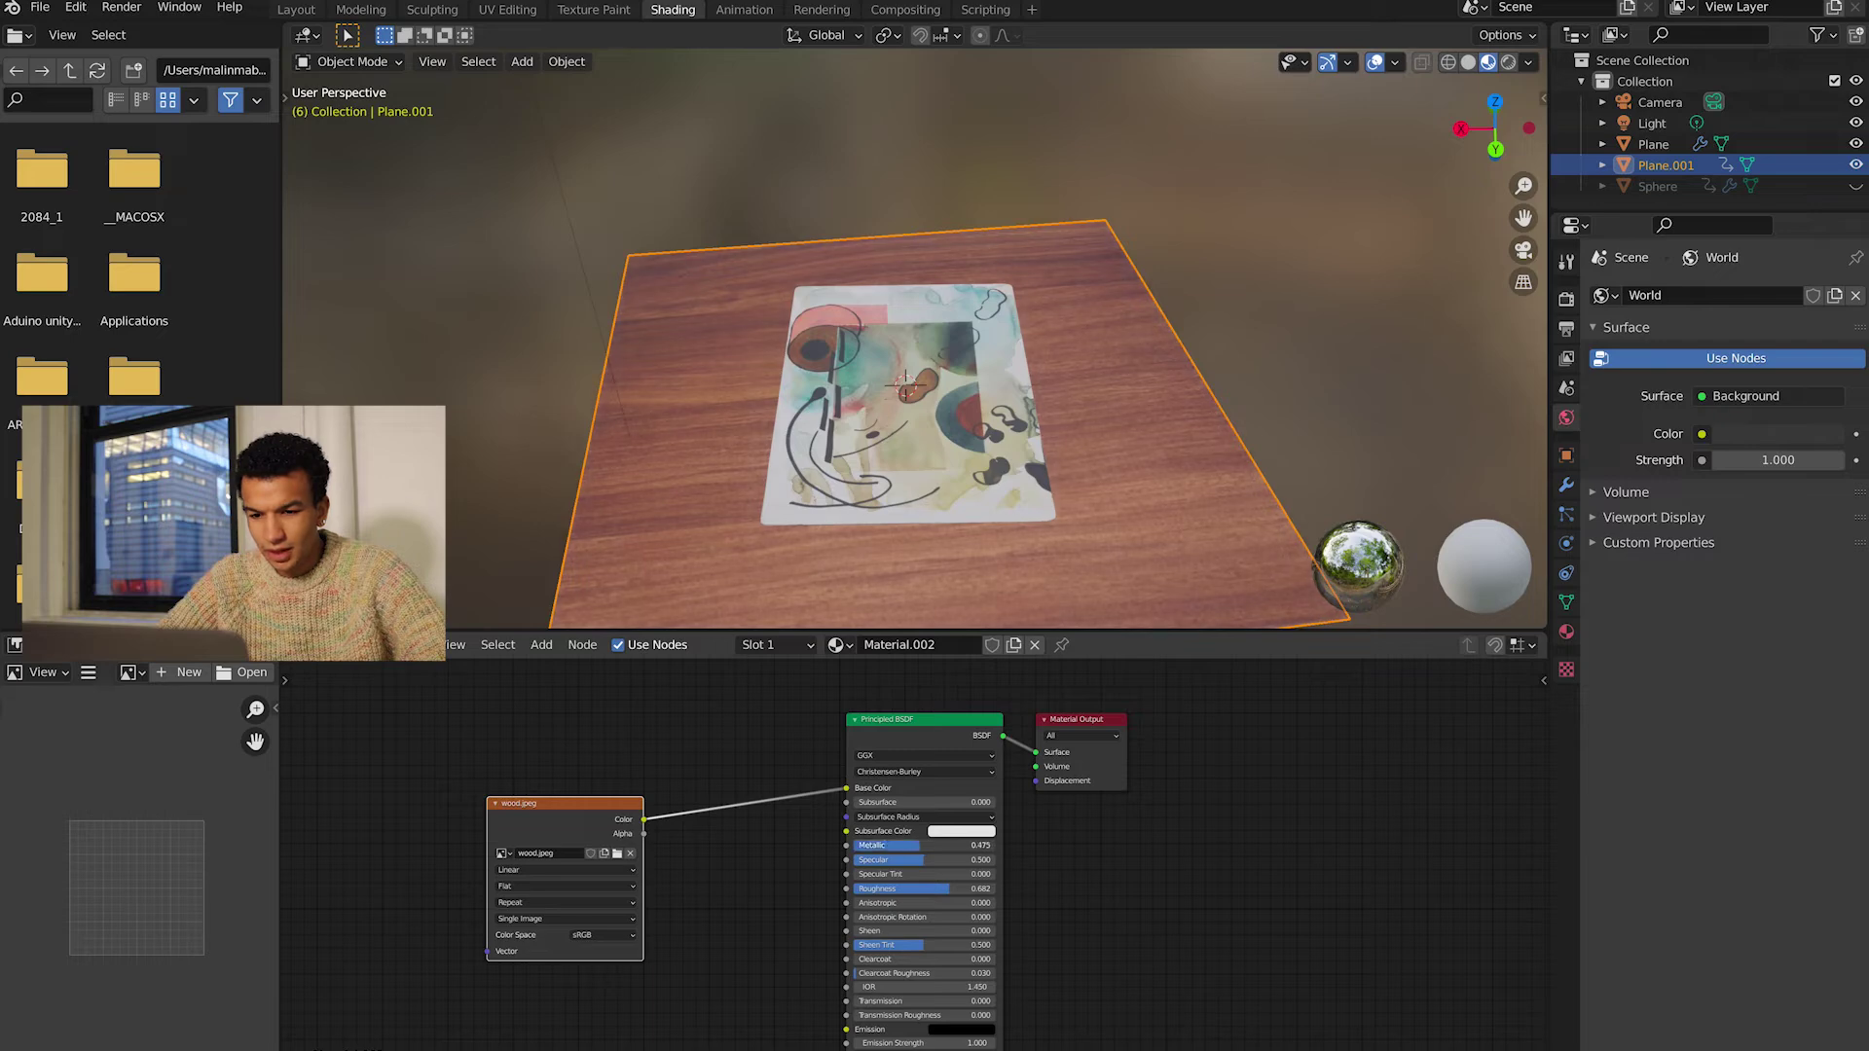
left_click(1402, 310)
- In Layout, view through the camera with Camera to View on and zoom closer to the paper
key("KP_0")
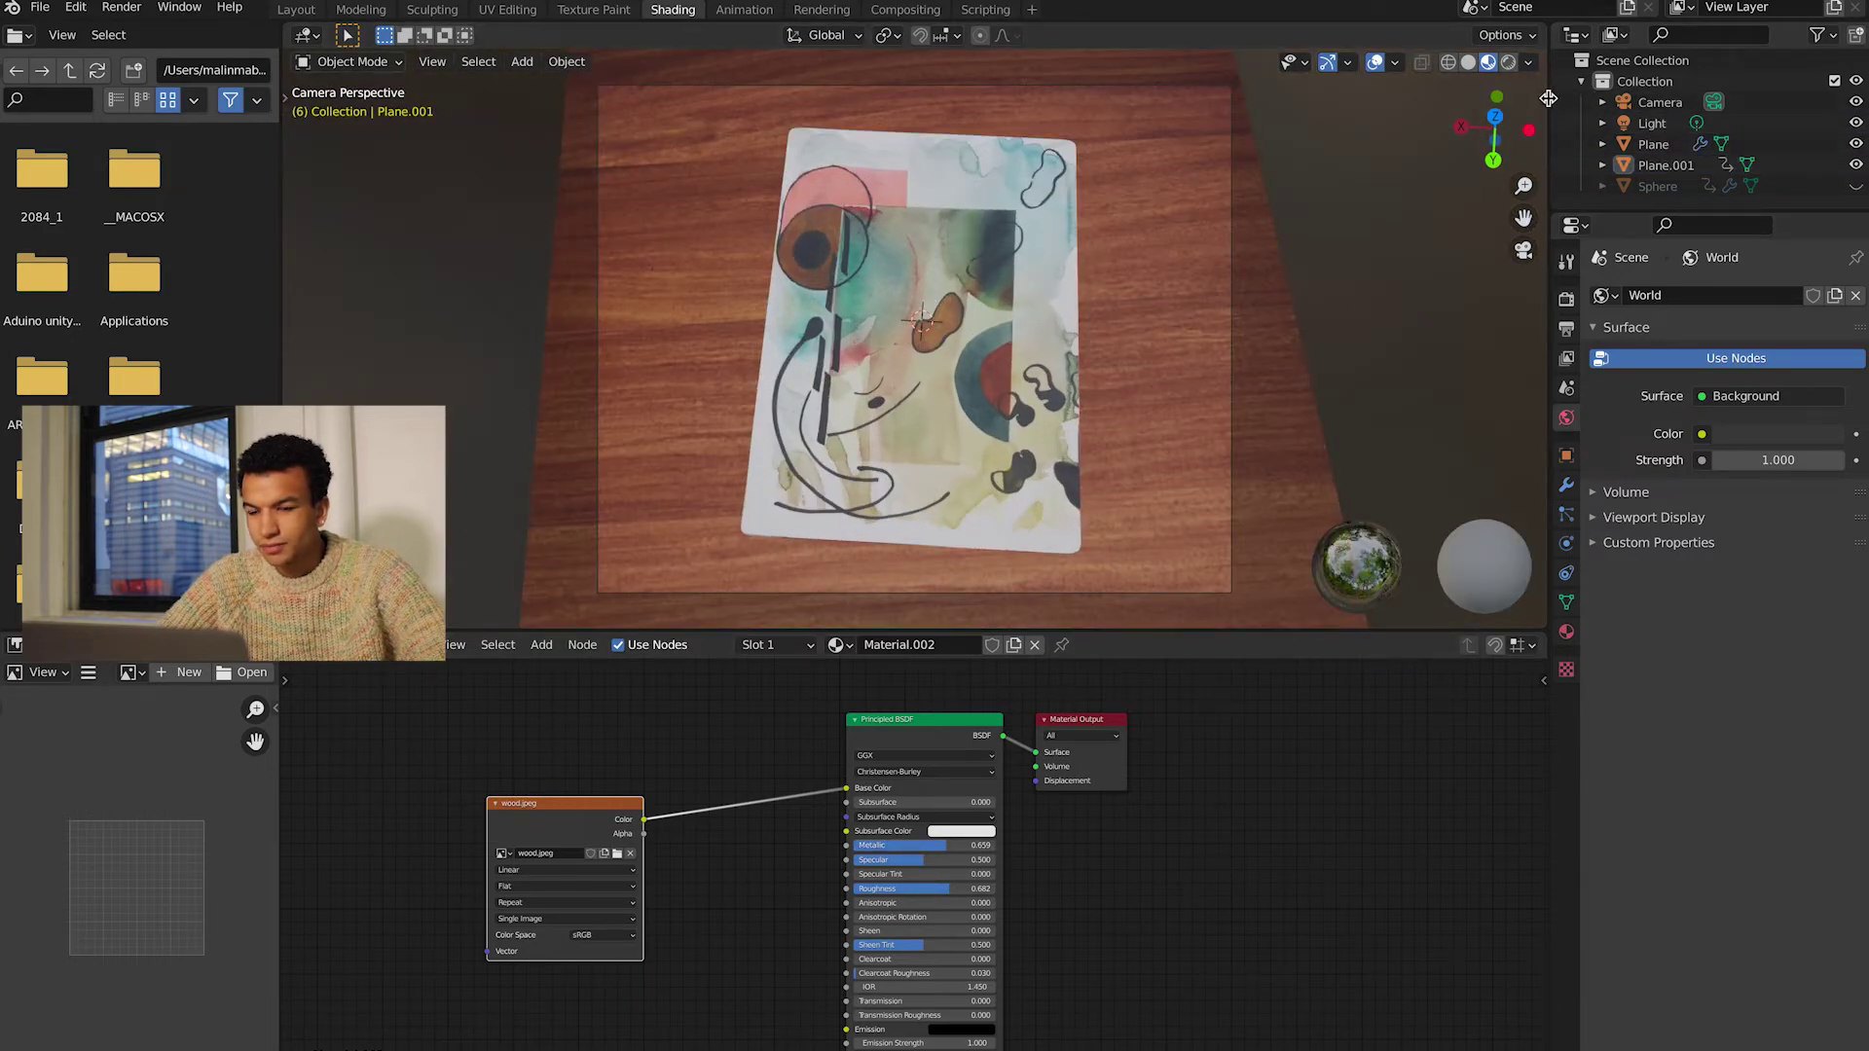
left_click(296, 9)
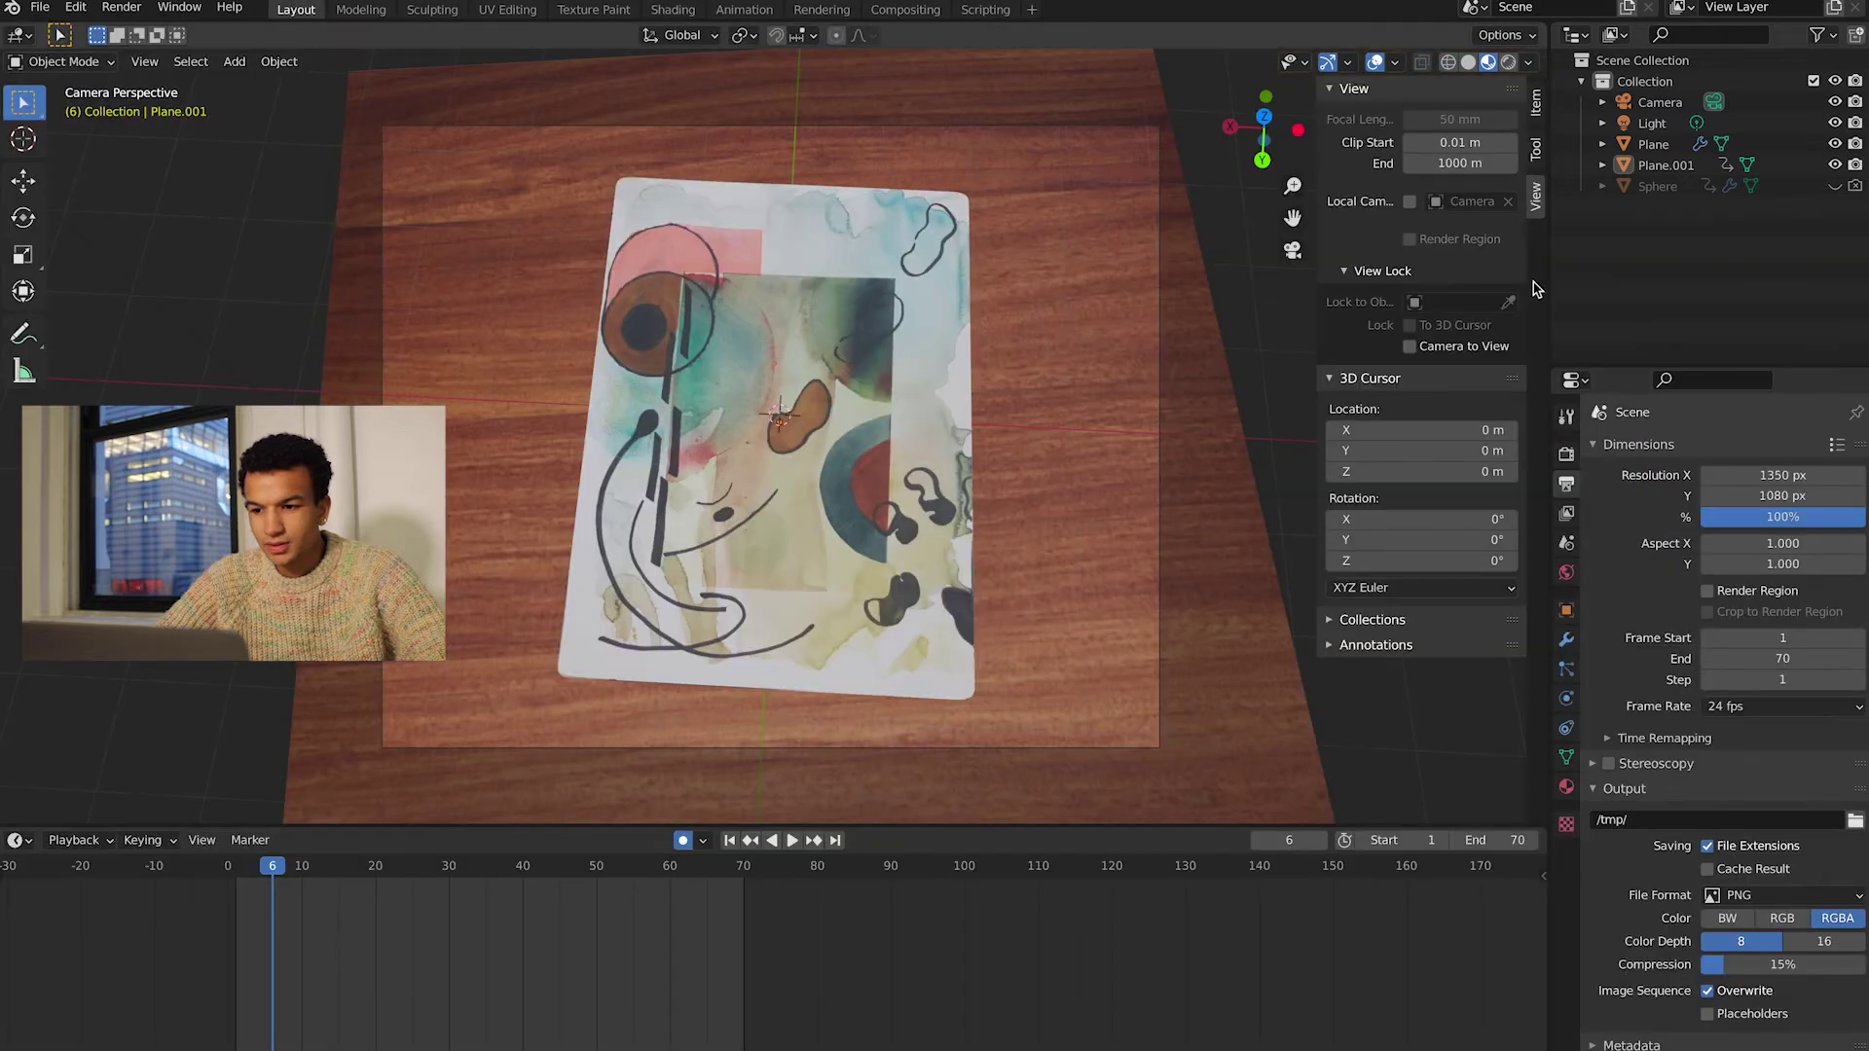
left_click(1410, 347)
scroll(985, 411, "up", 4)
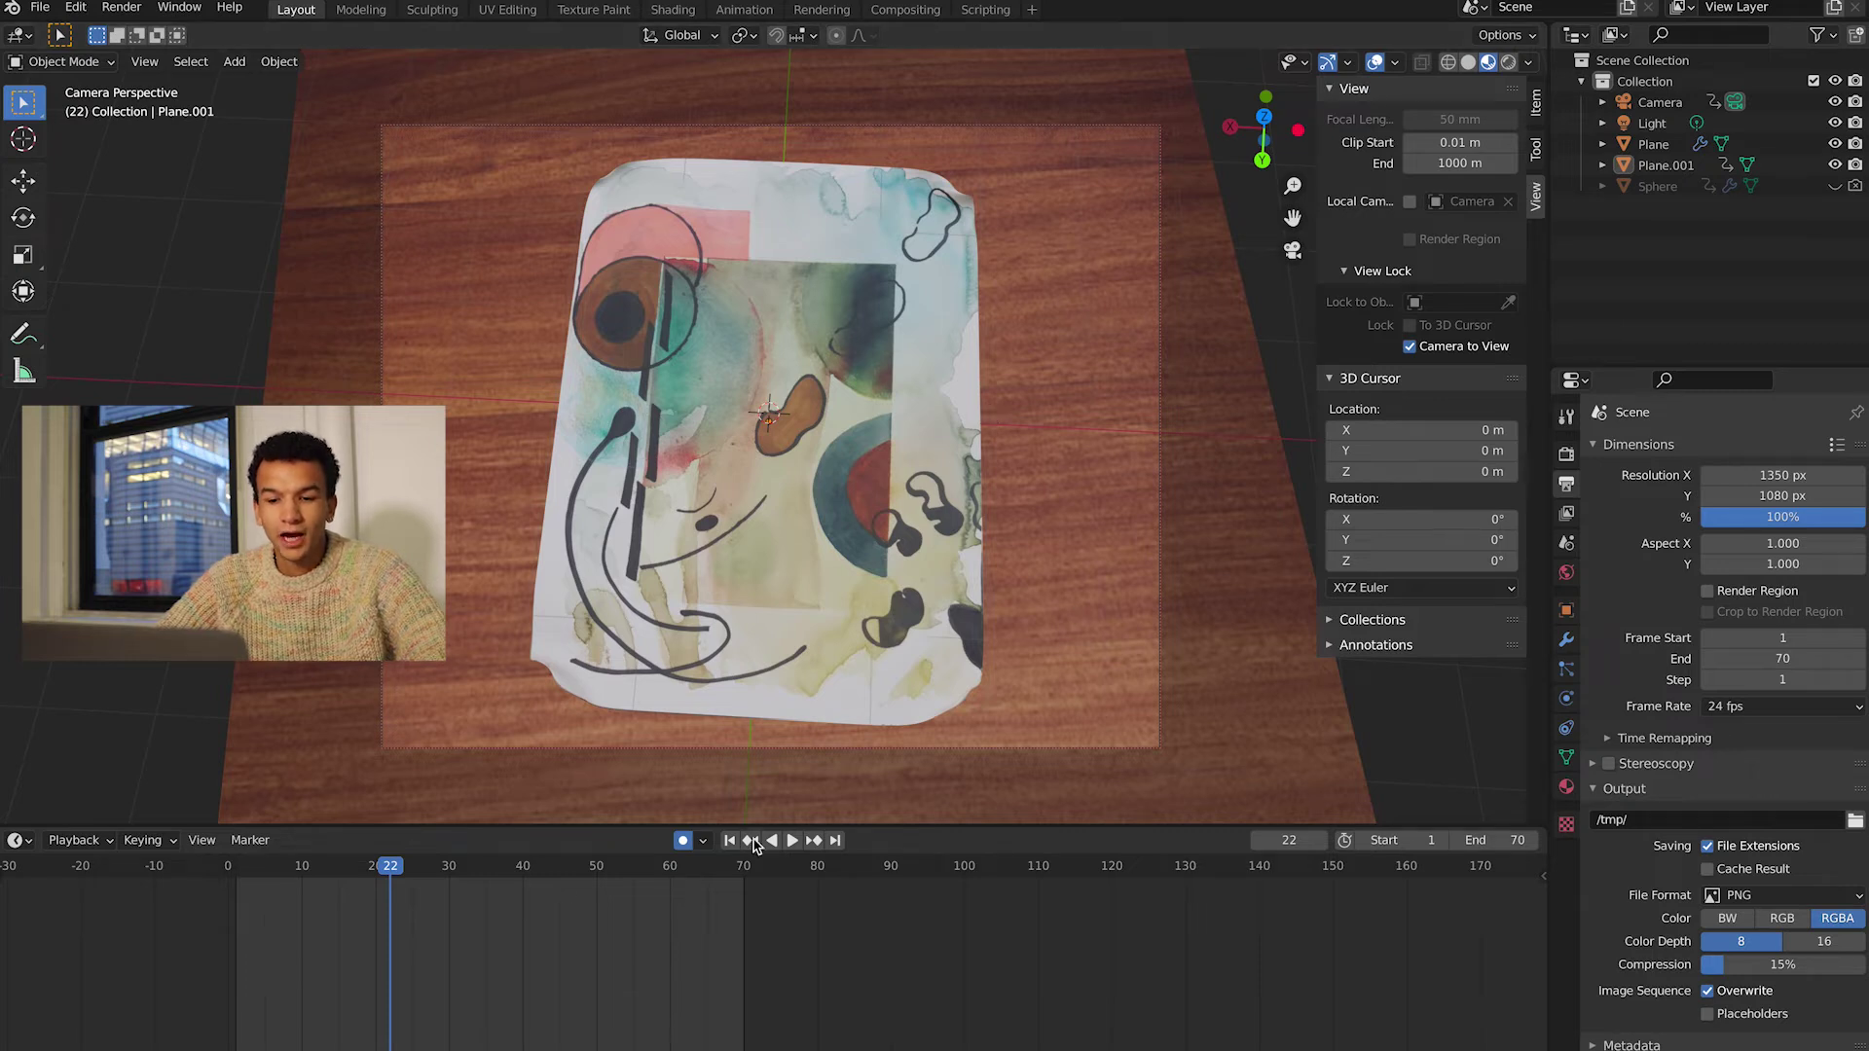
- Turn off Auto Keying and stop playback at frame 2
left_click(686, 842)
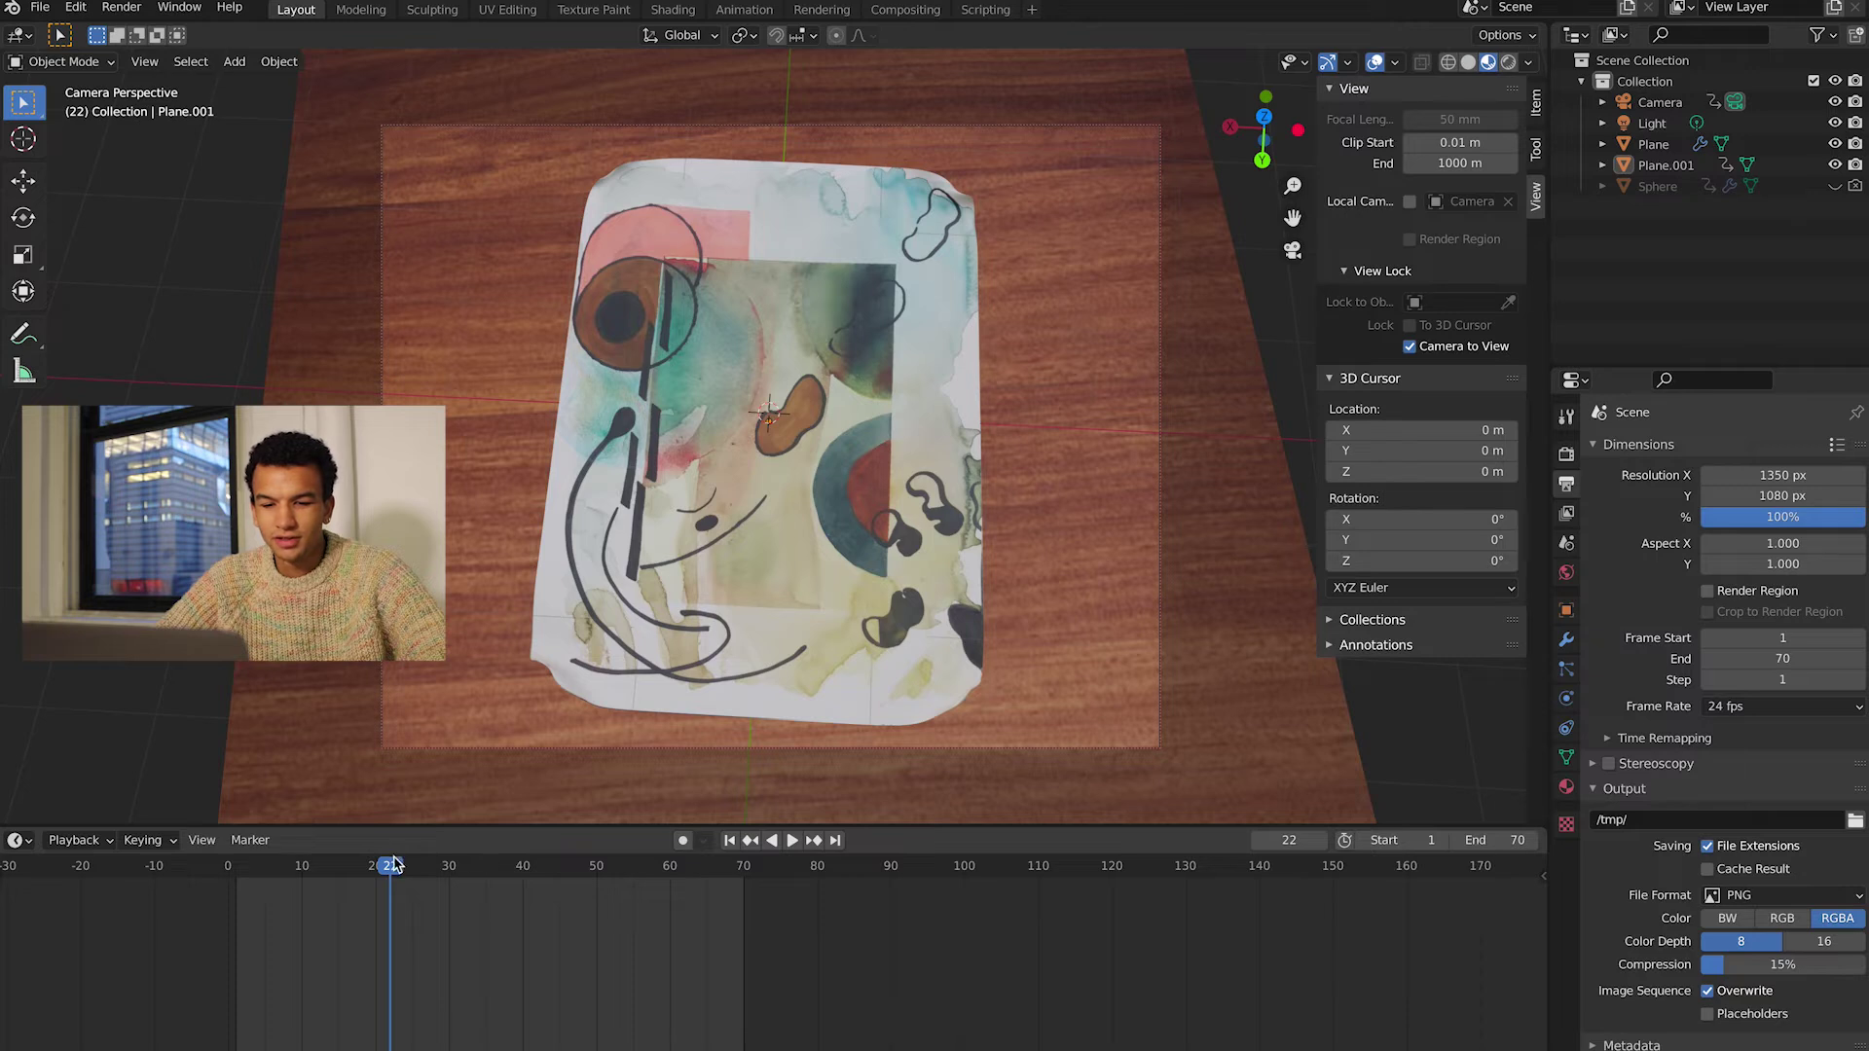
left_click(240, 866)
key("space")
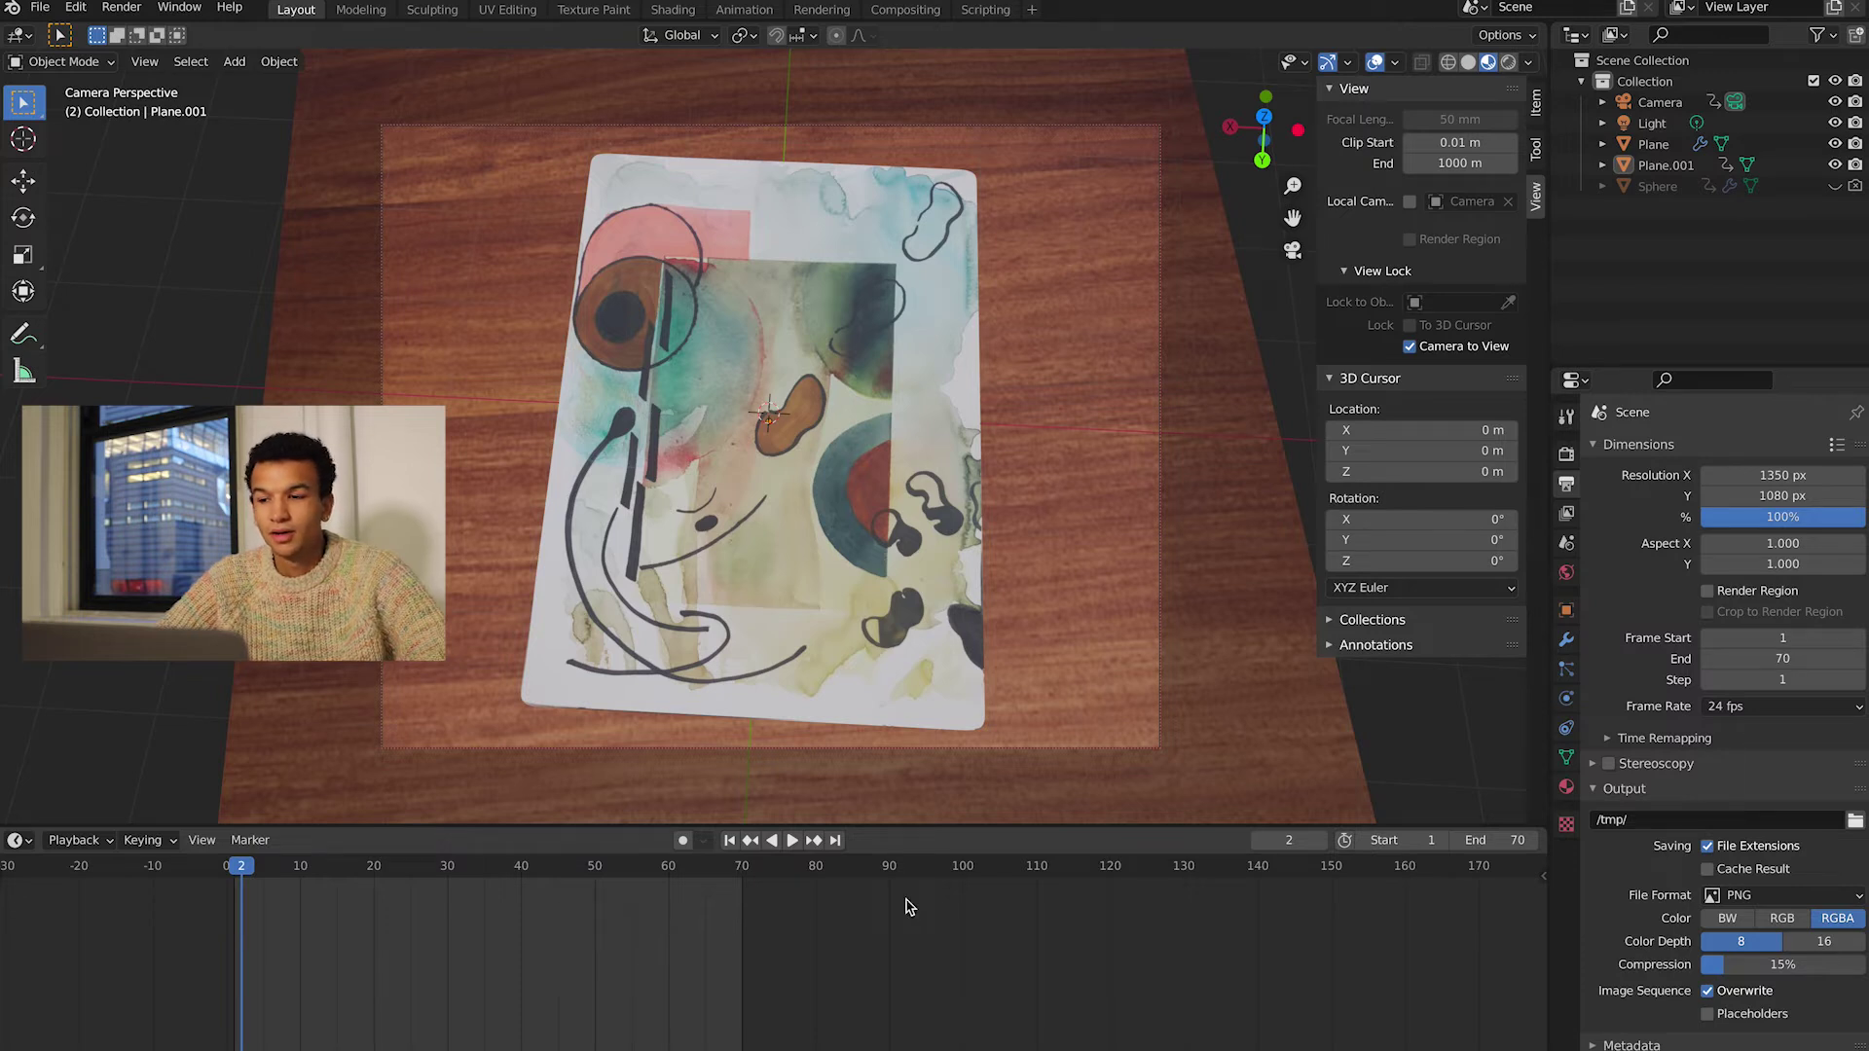
- Delete all keyframes from the Camera
left_click(1663, 103)
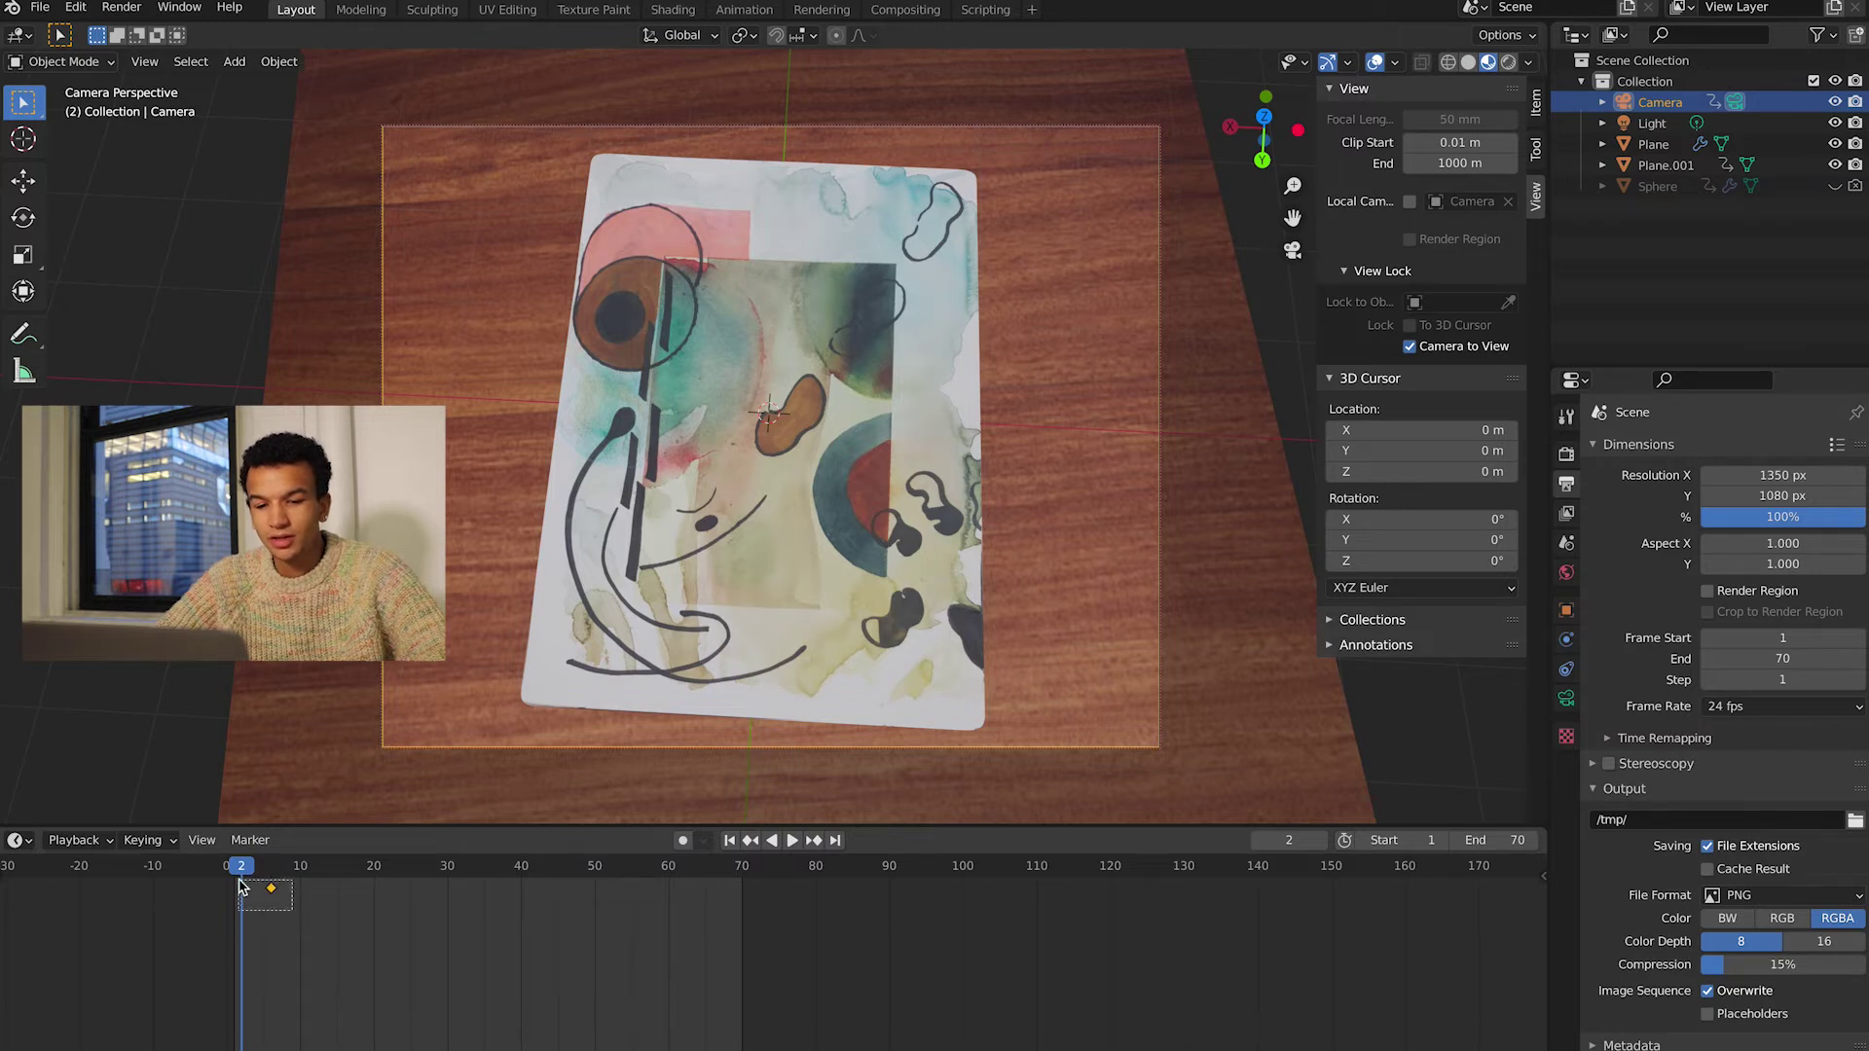
key("x")
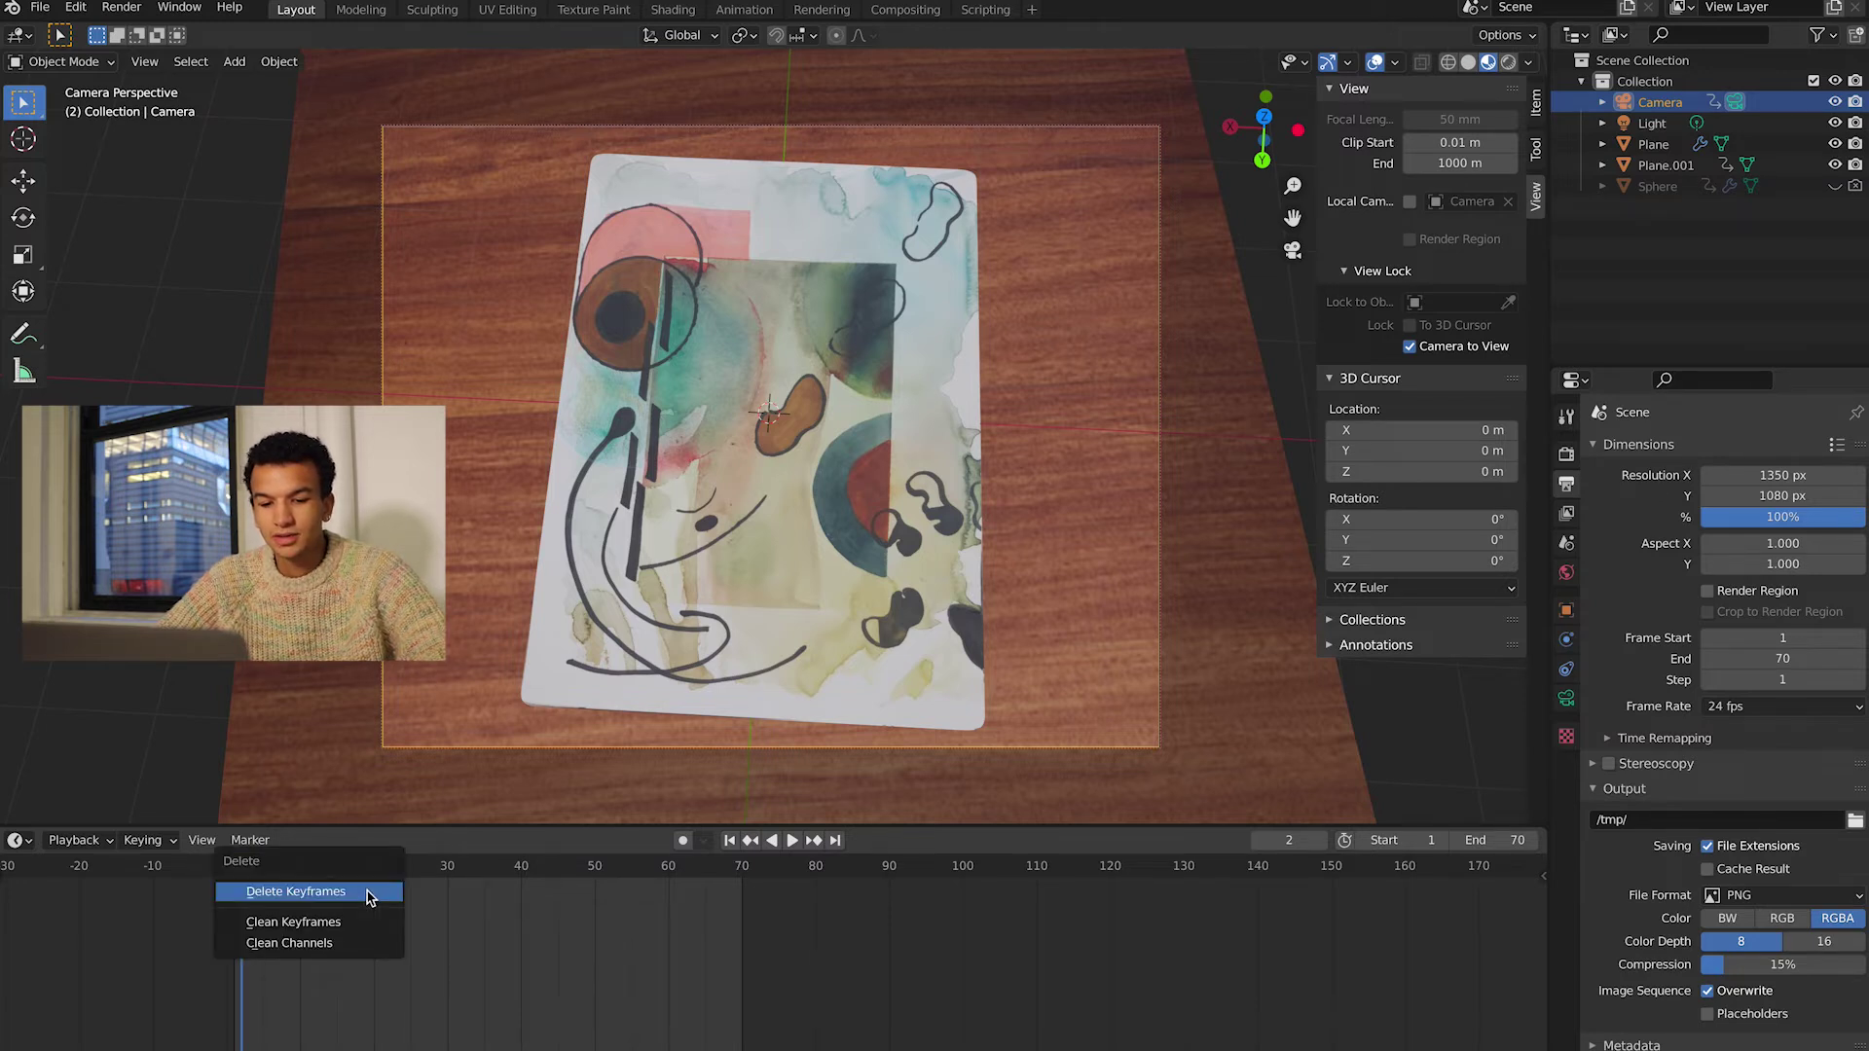
left_click(370, 893)
- Play the crumpling animation and scrub back to the start, then select the wood table
key("space")
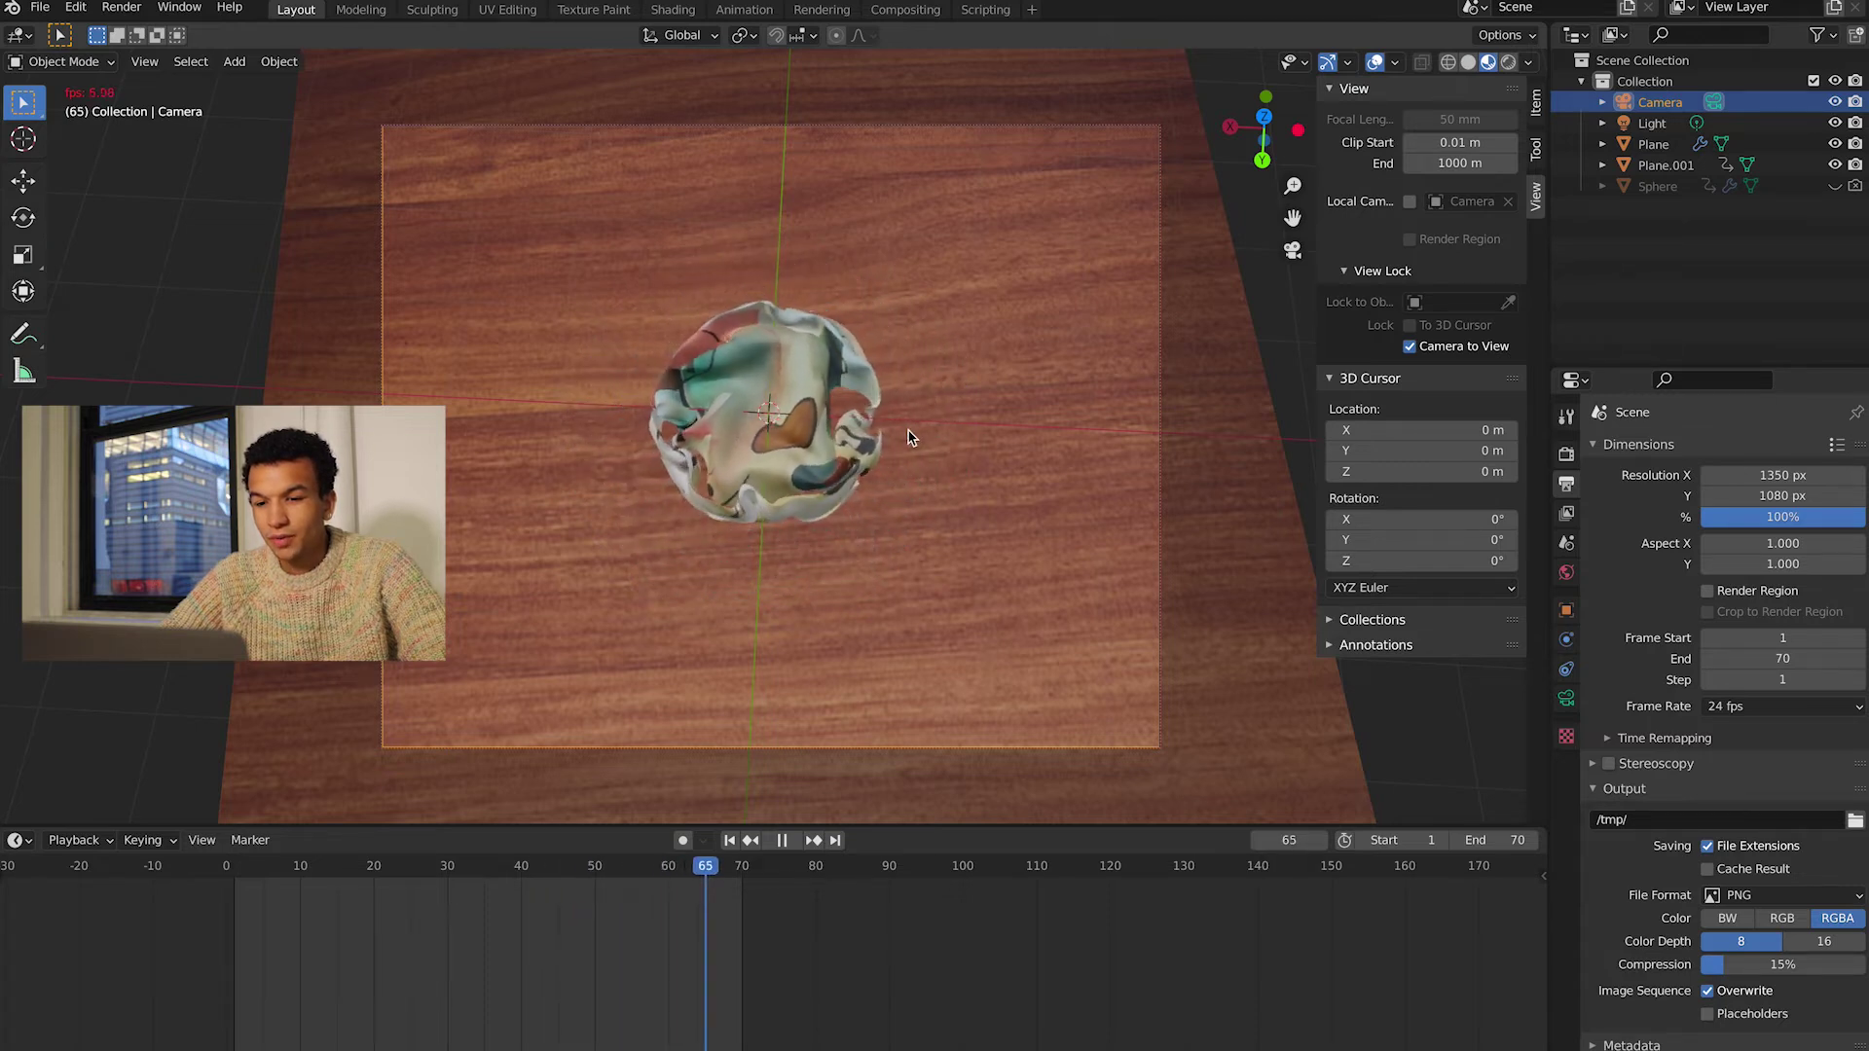
key("space")
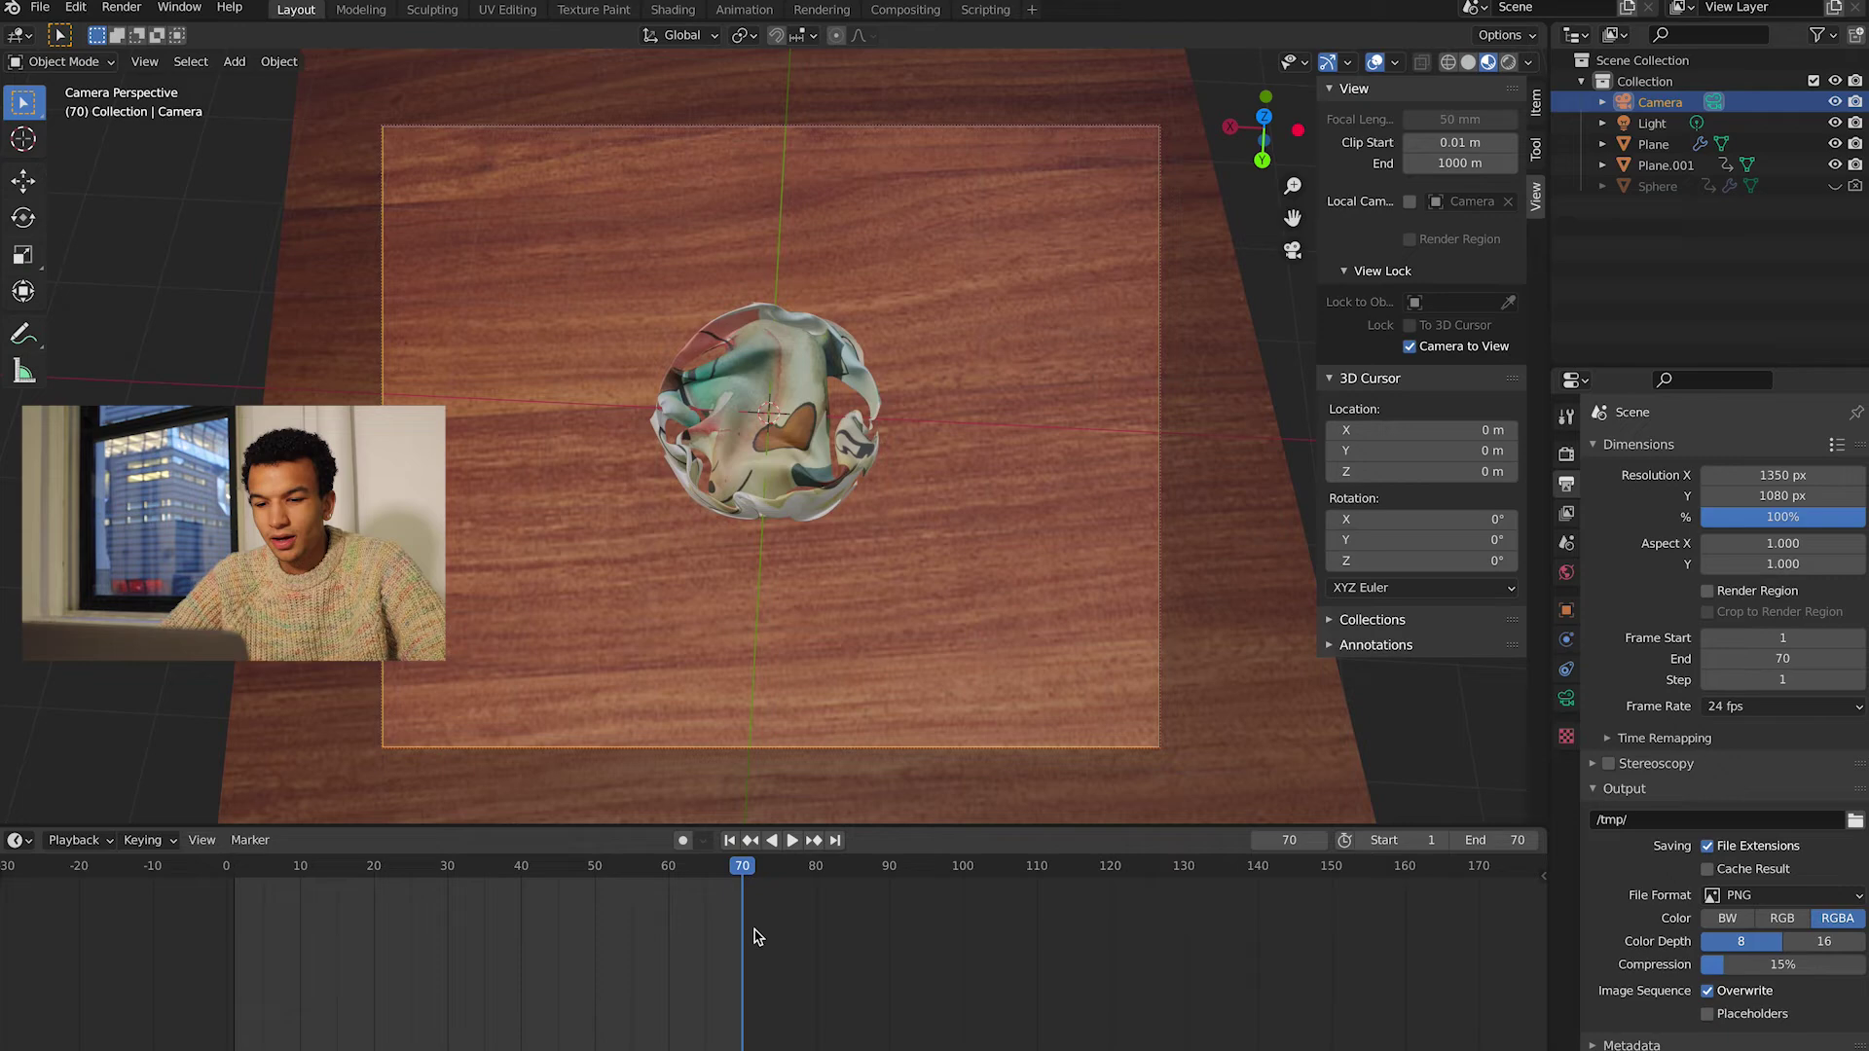
left_click_drag(735, 869, 457, 841)
key("space")
key("space")
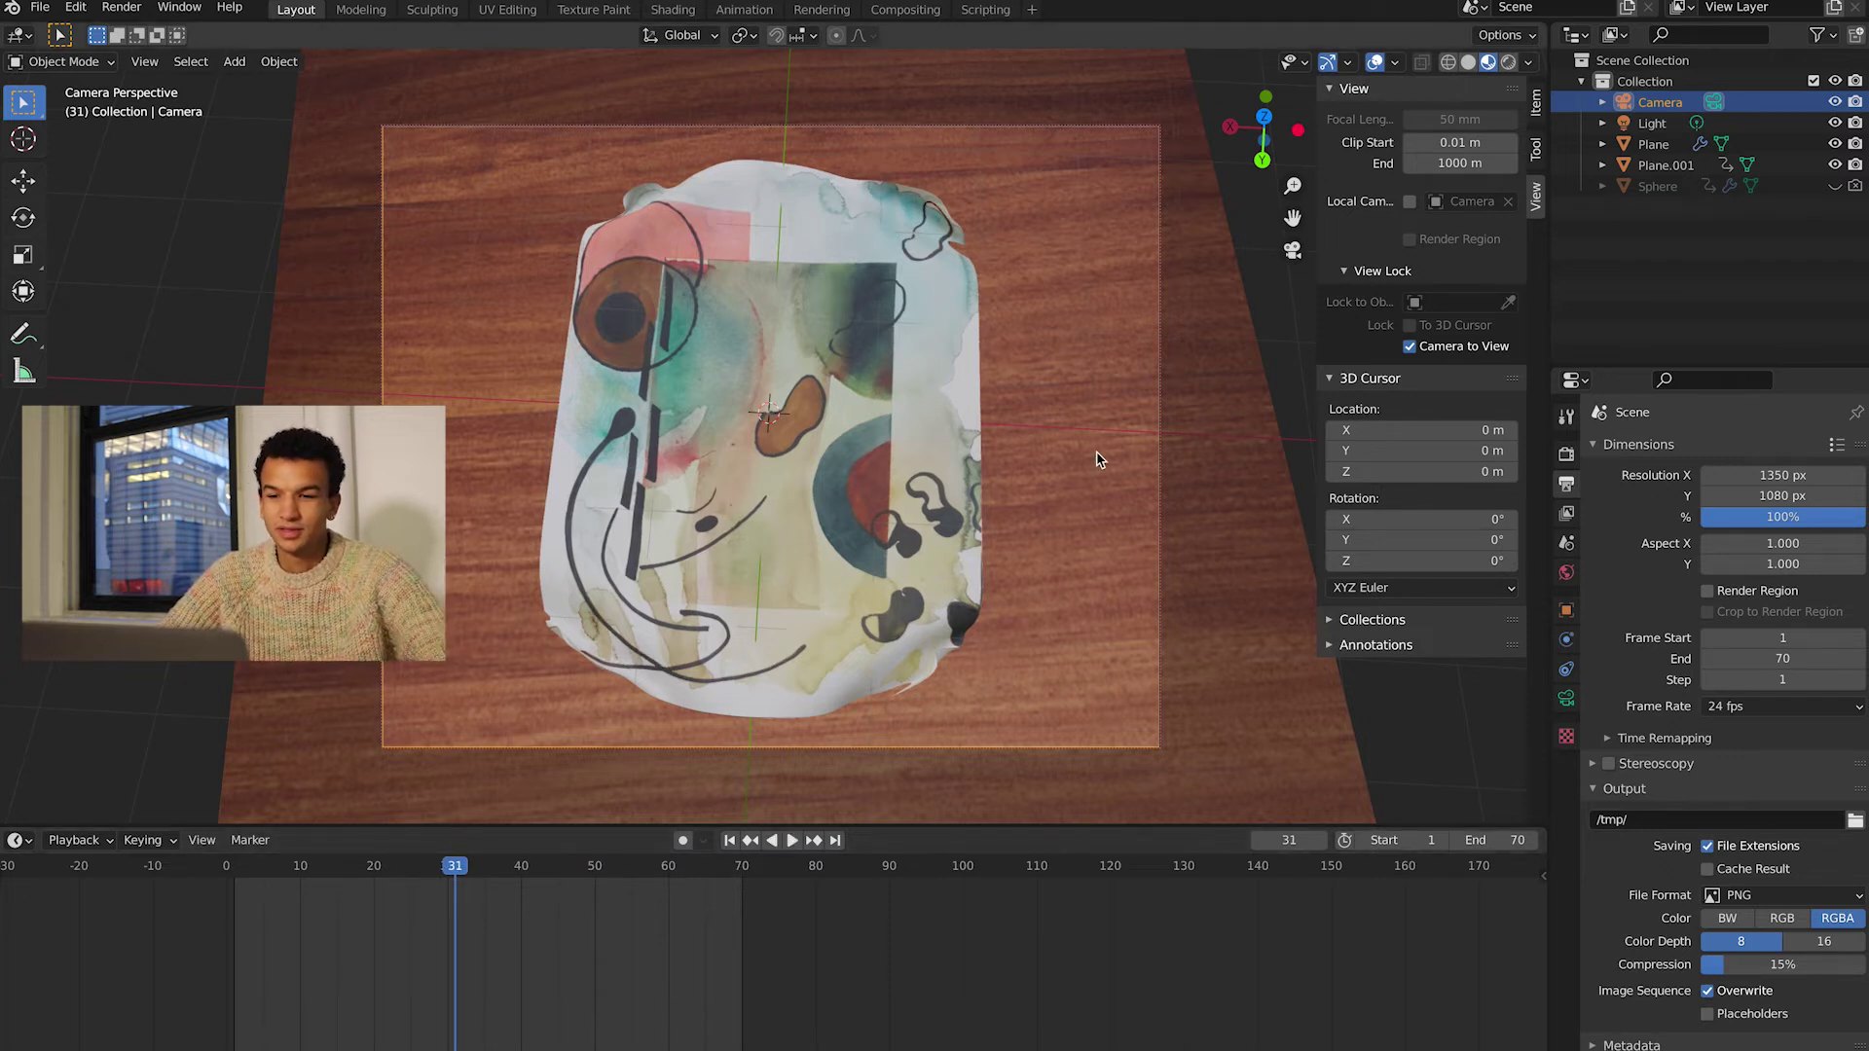
left_click(253, 865)
key("space")
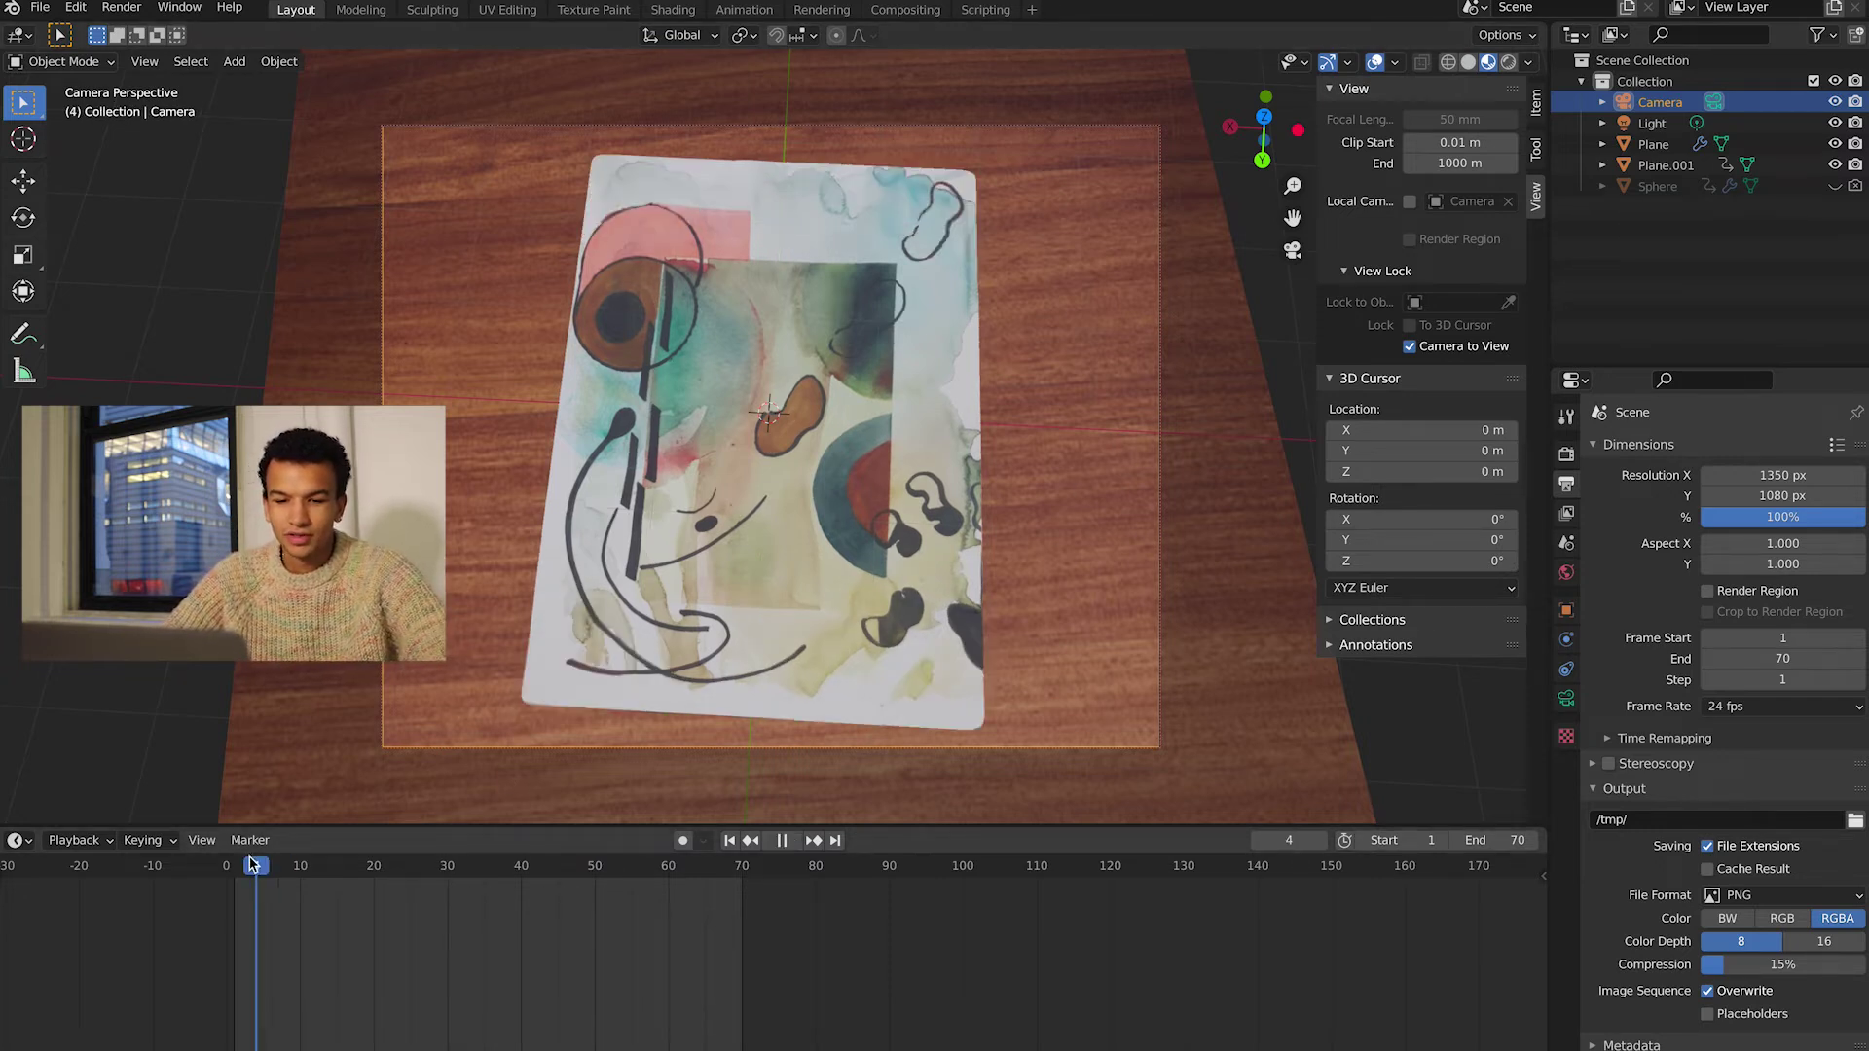
left_click_drag(246, 866, 235, 865)
key("space")
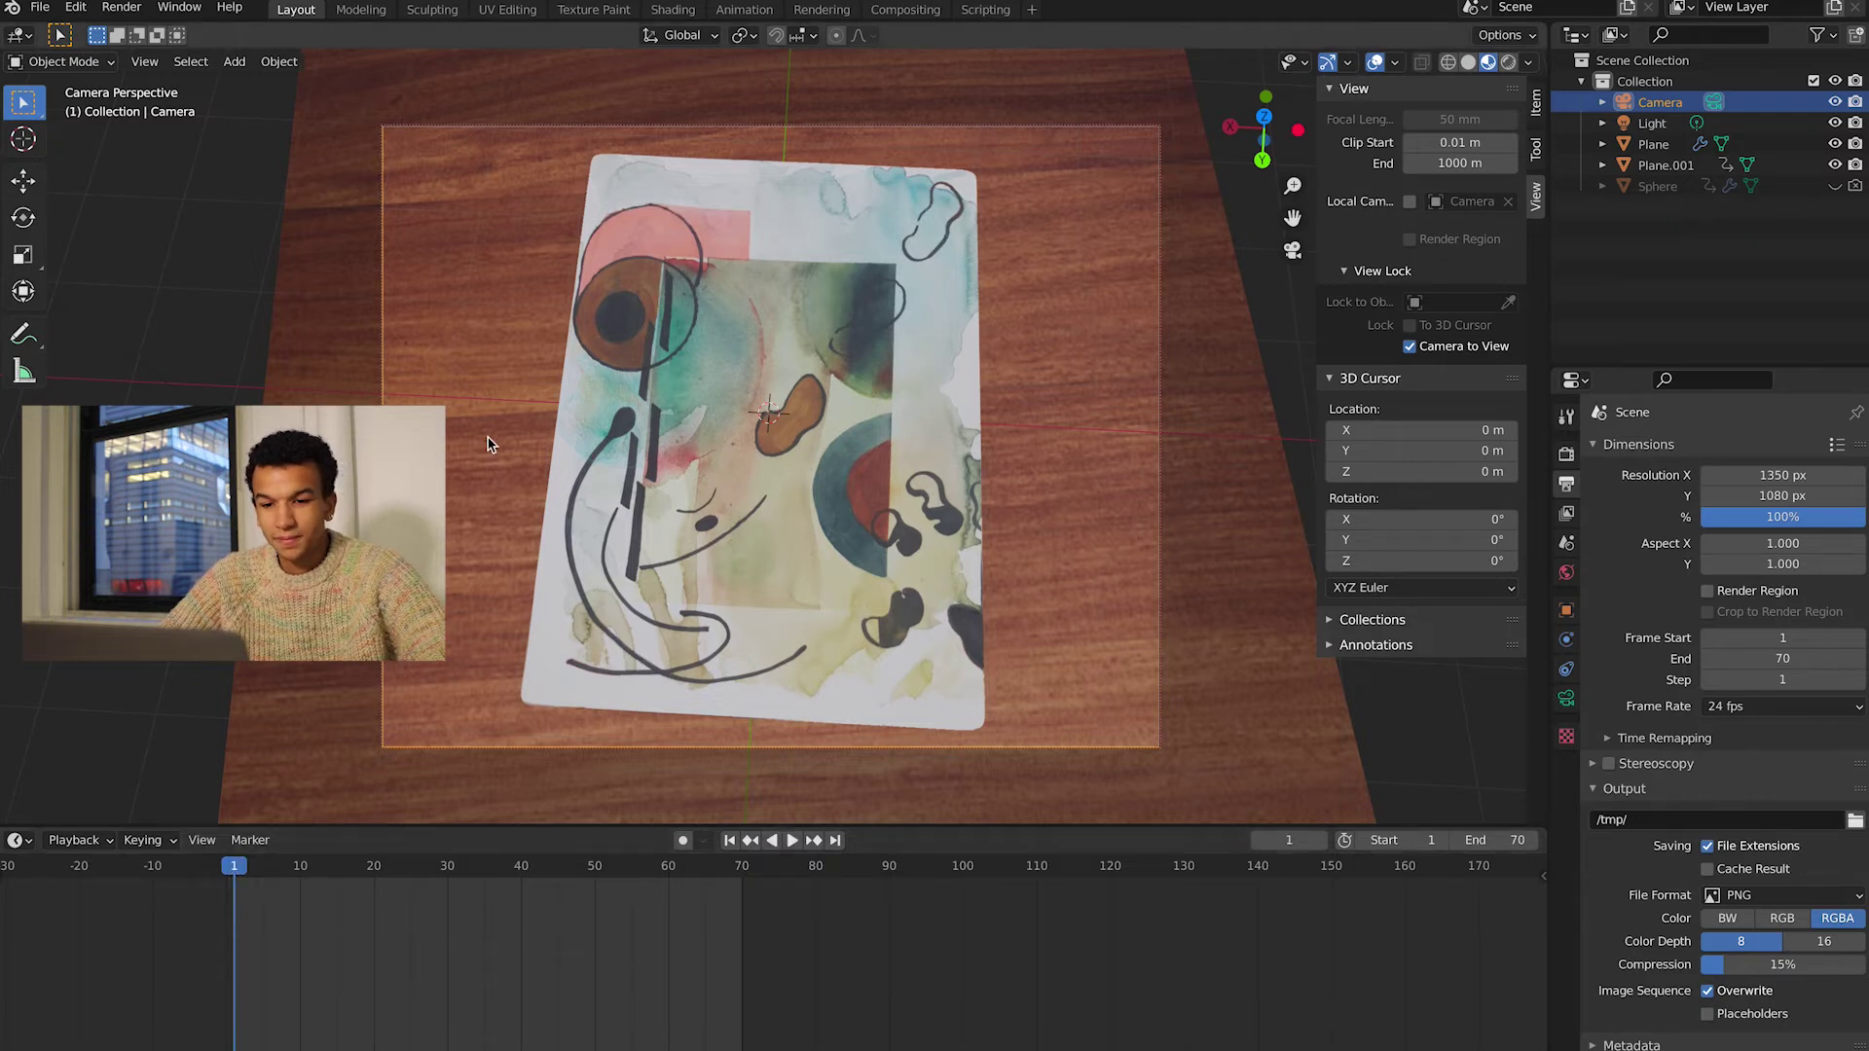
left_click(787, 327)
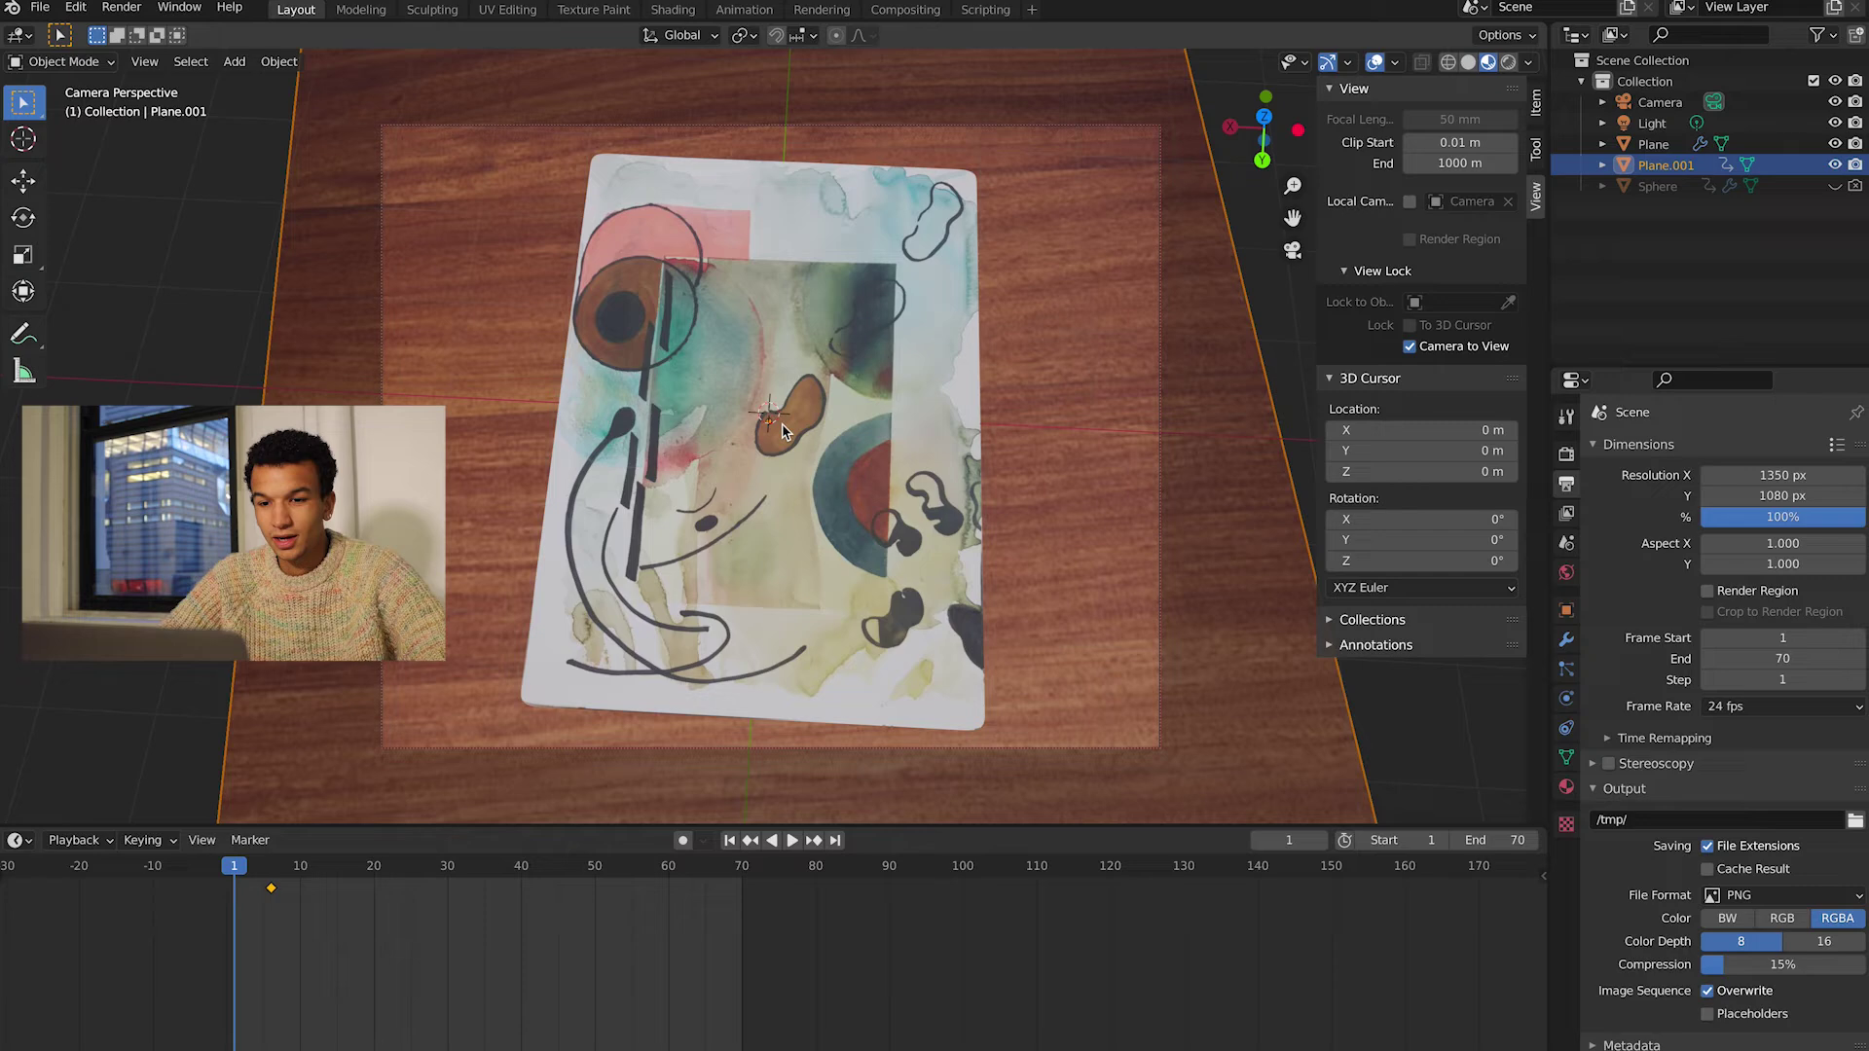
- Scale the wood table plane slightly larger
key("s")
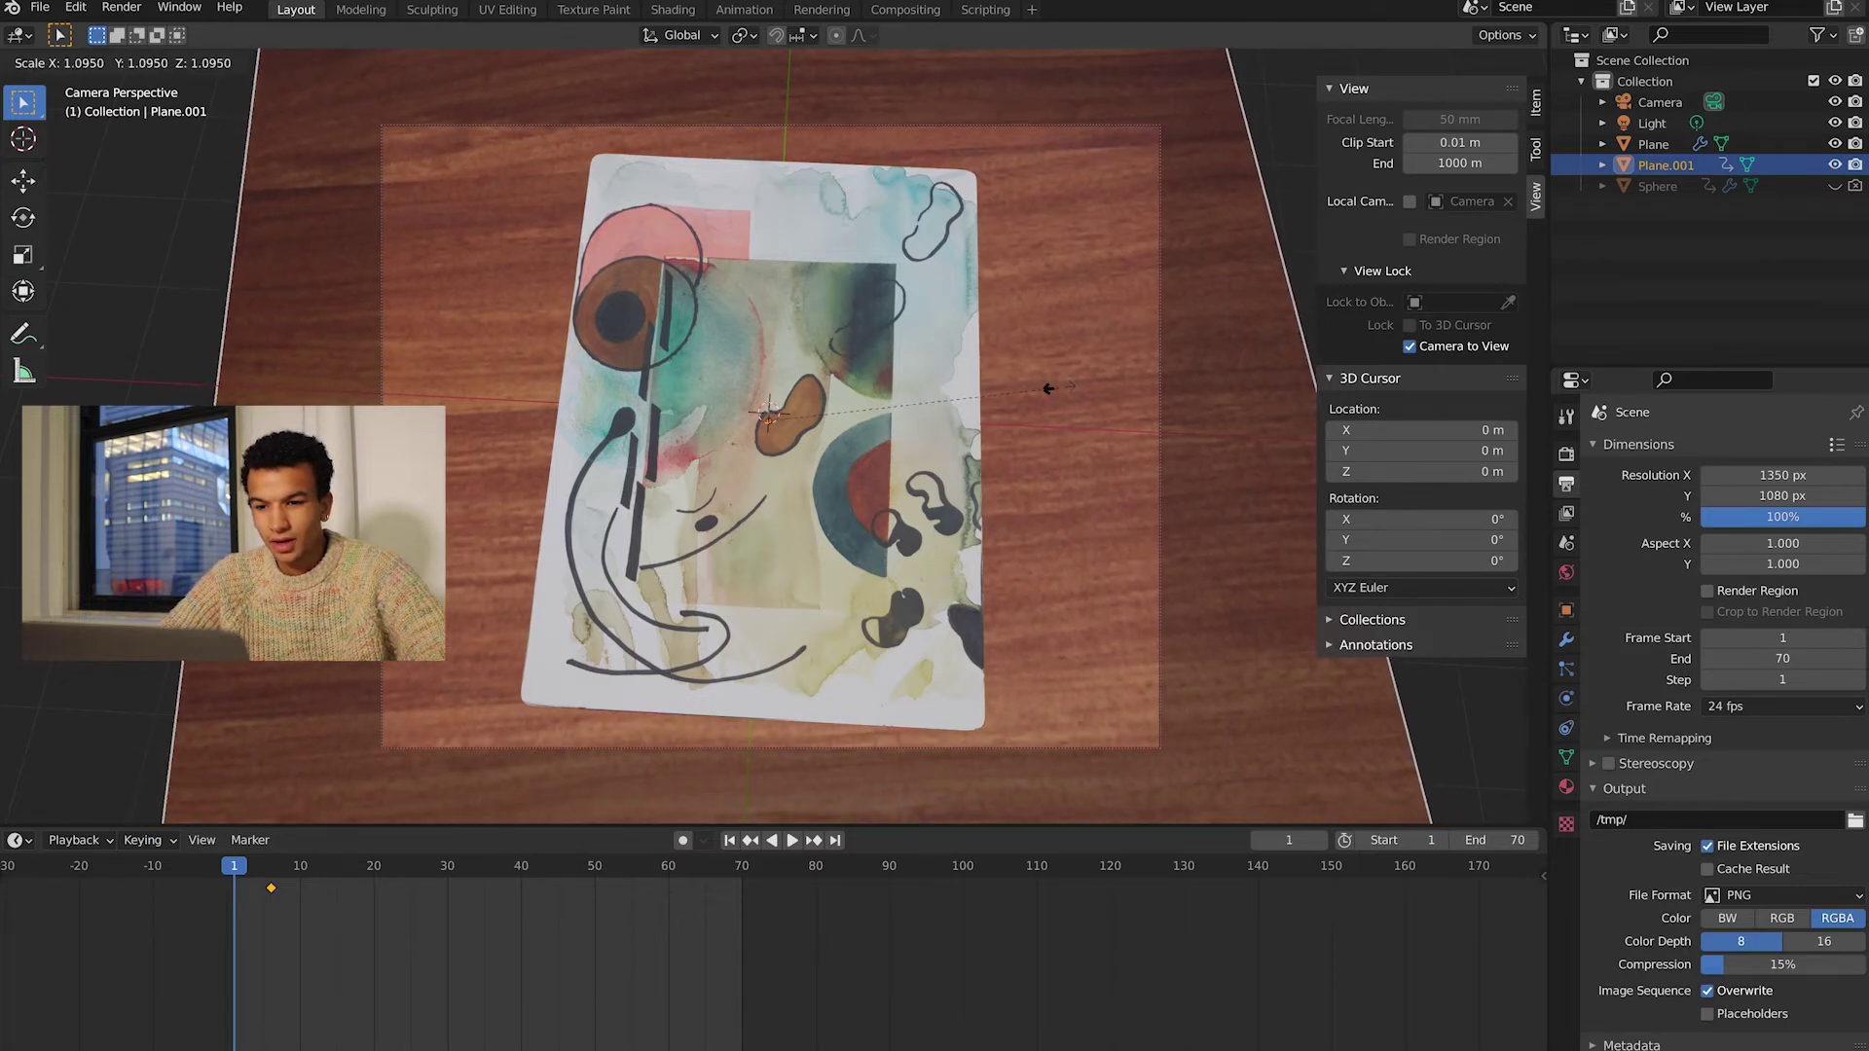
left_click(1059, 395)
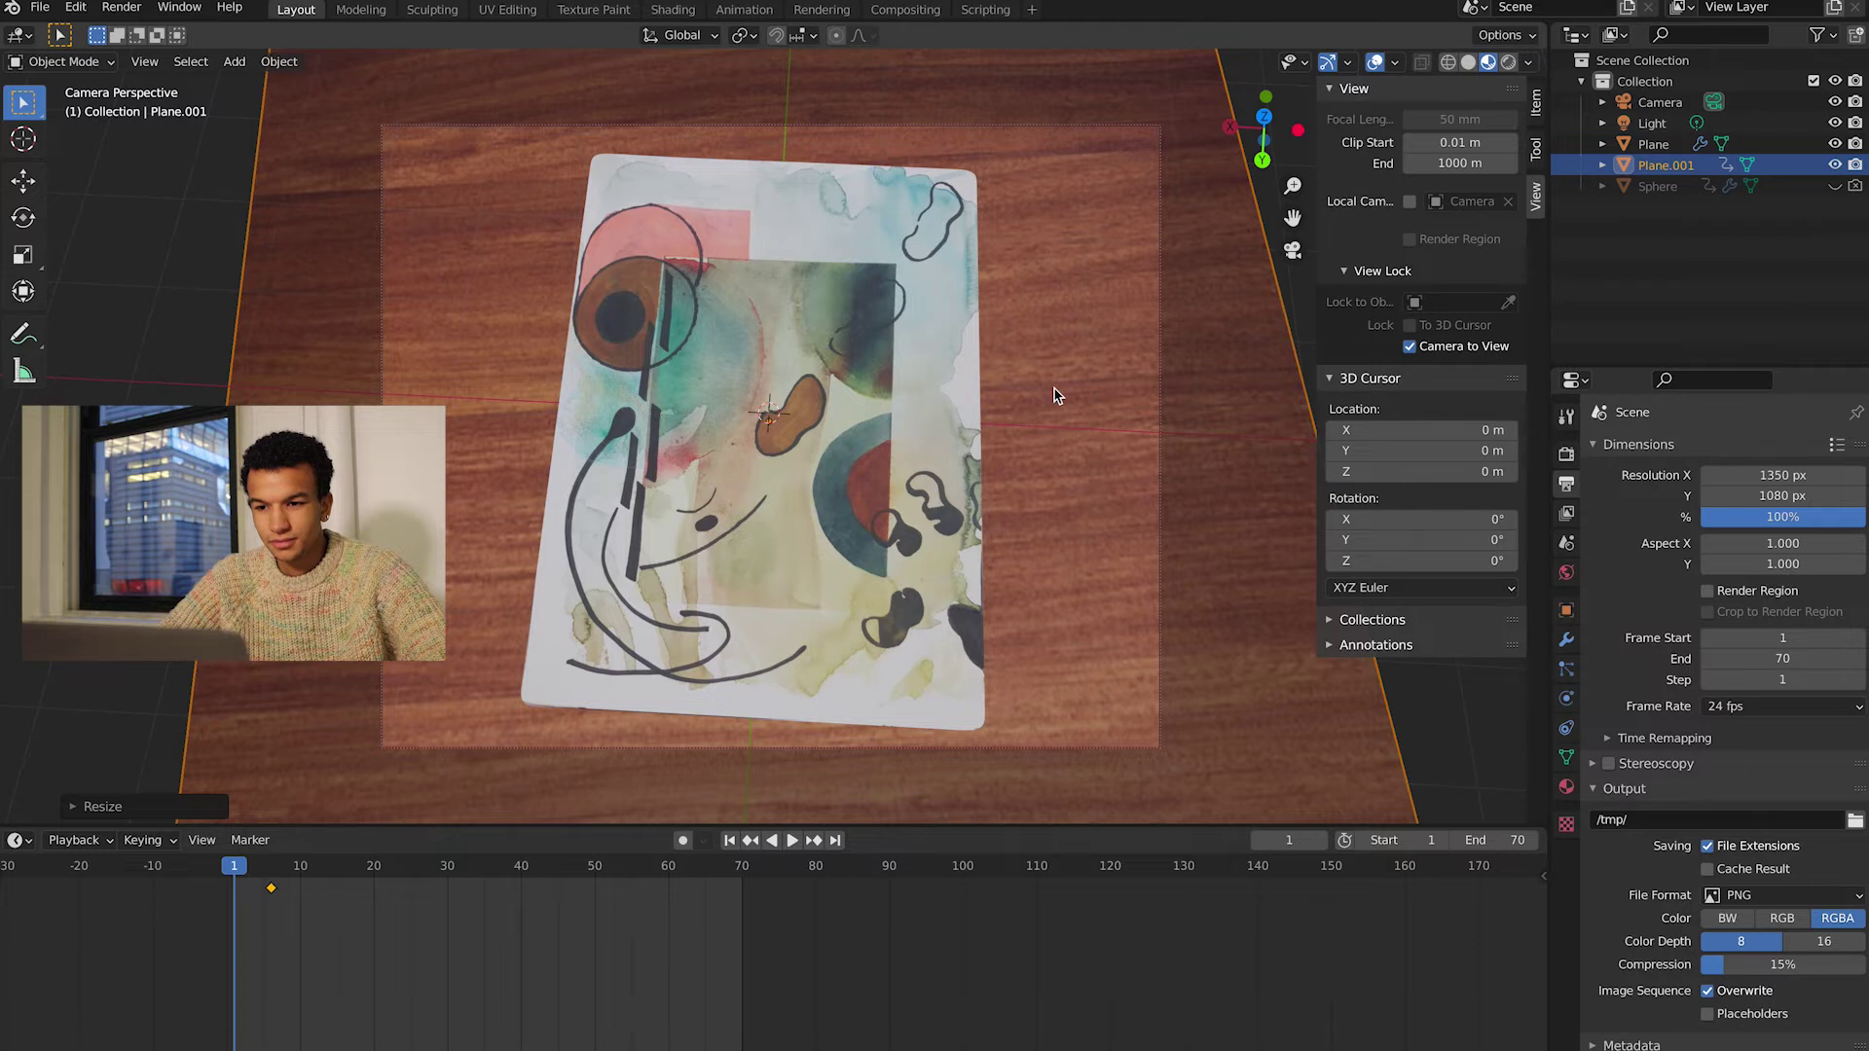
key("s")
key("Return")
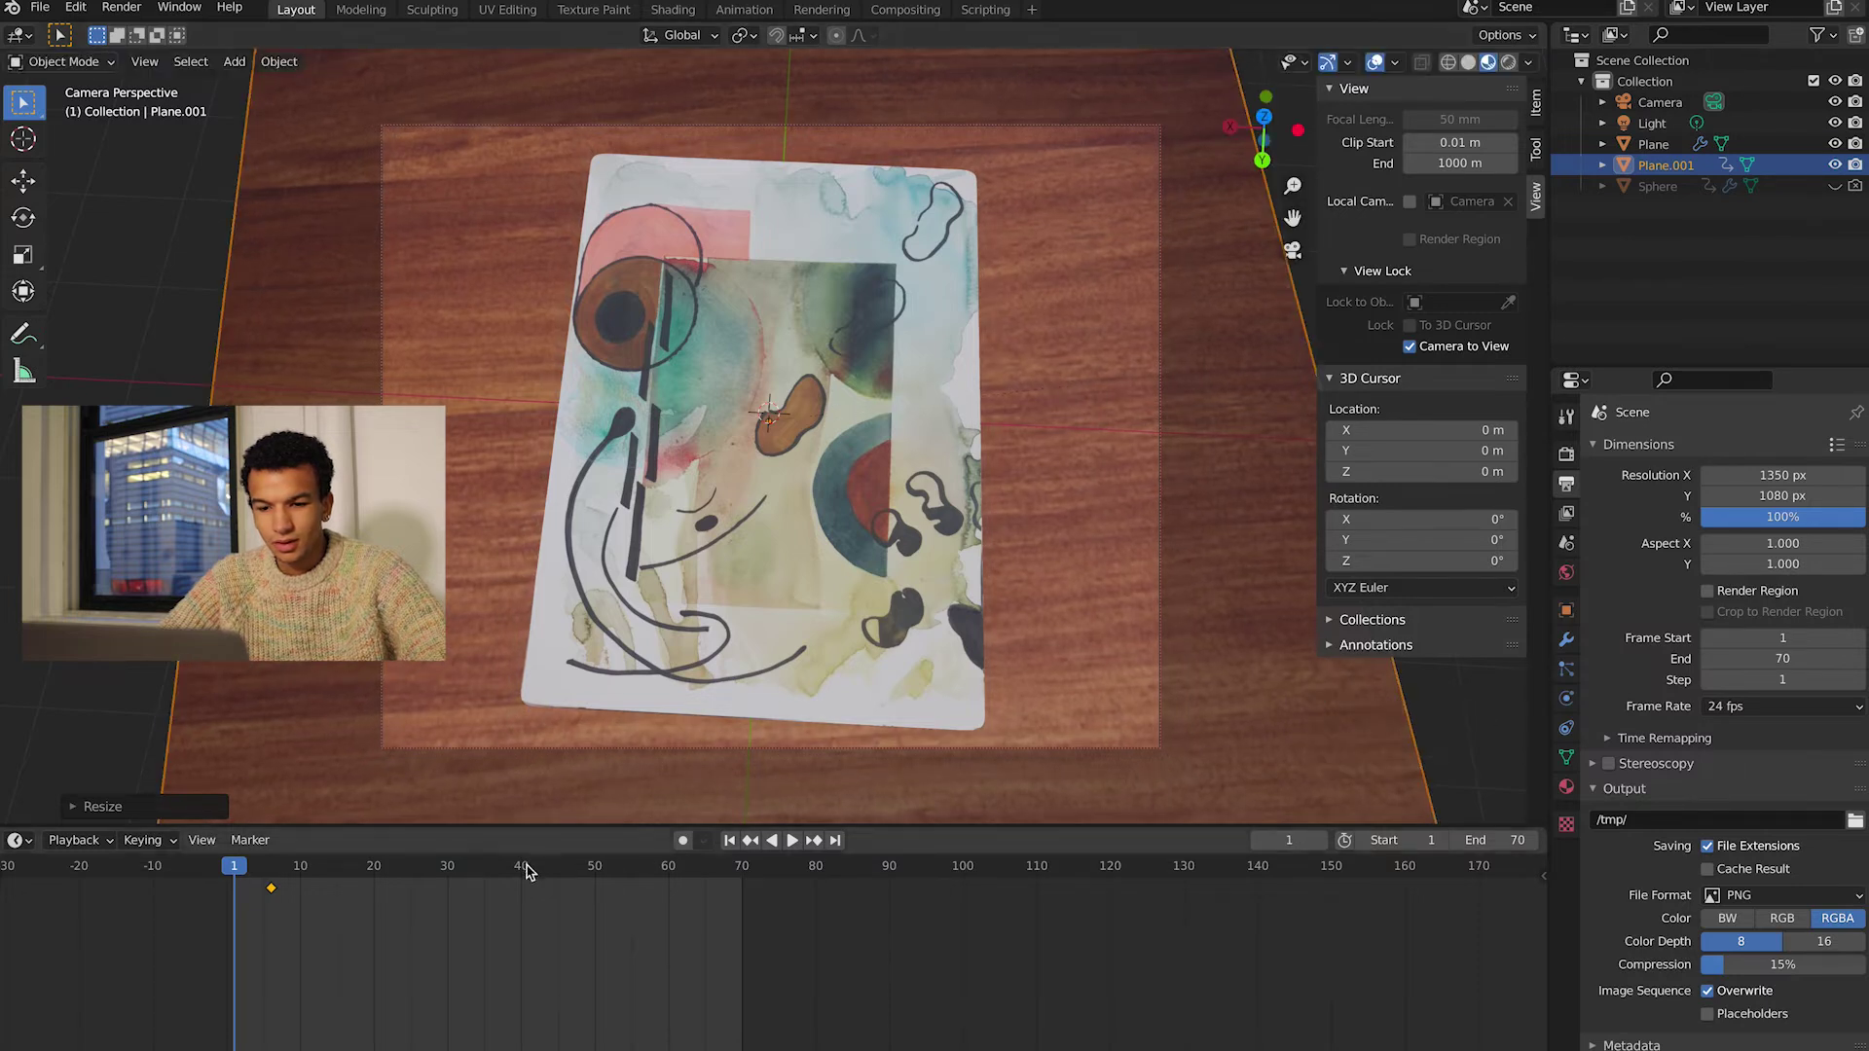
- Delete the table's stray keyframe near frame 5 in the timeline
left_click_drag(312, 925, 246, 884)
key("x")
left_click(248, 883)
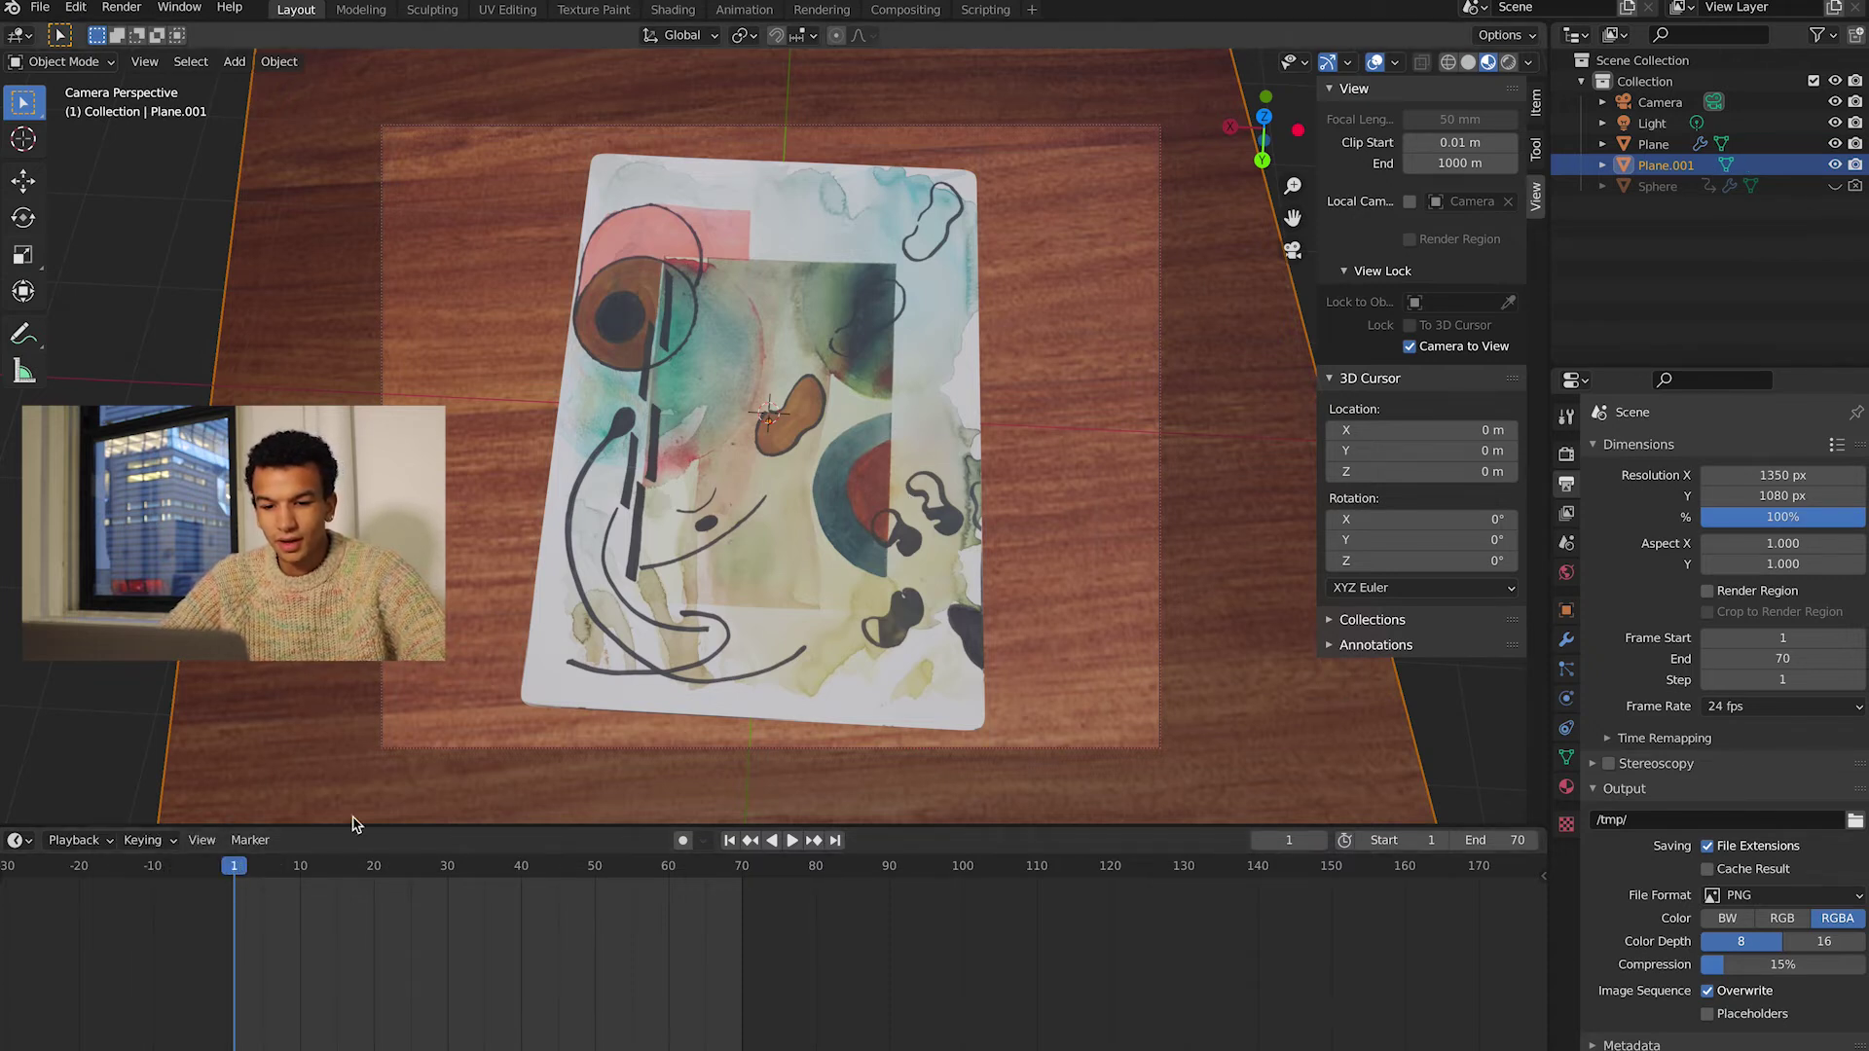
mouse_move(249, 870)
left_mouse_down()
mouse_move(338, 876)
mouse_move(234, 866)
left_mouse_up()
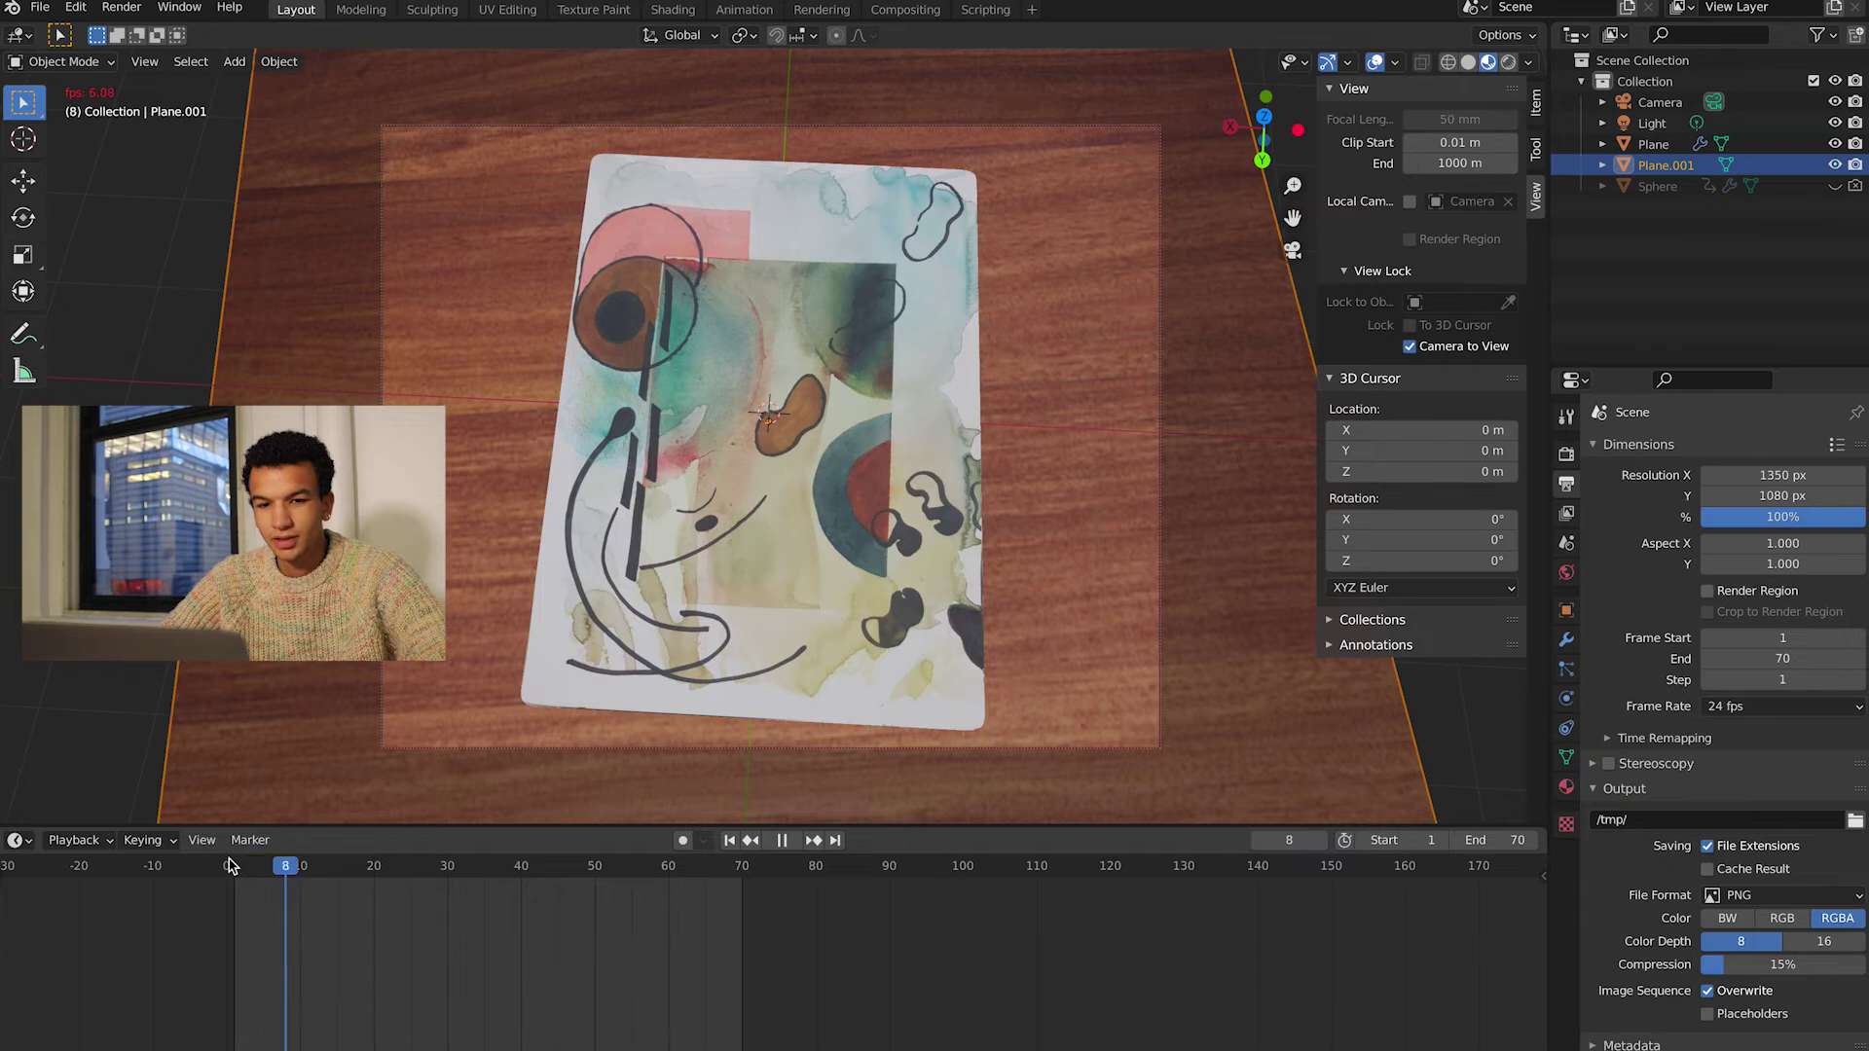
- At frame 27, lower the wood table slightly along Z to record a keyframe
left_click(426, 869)
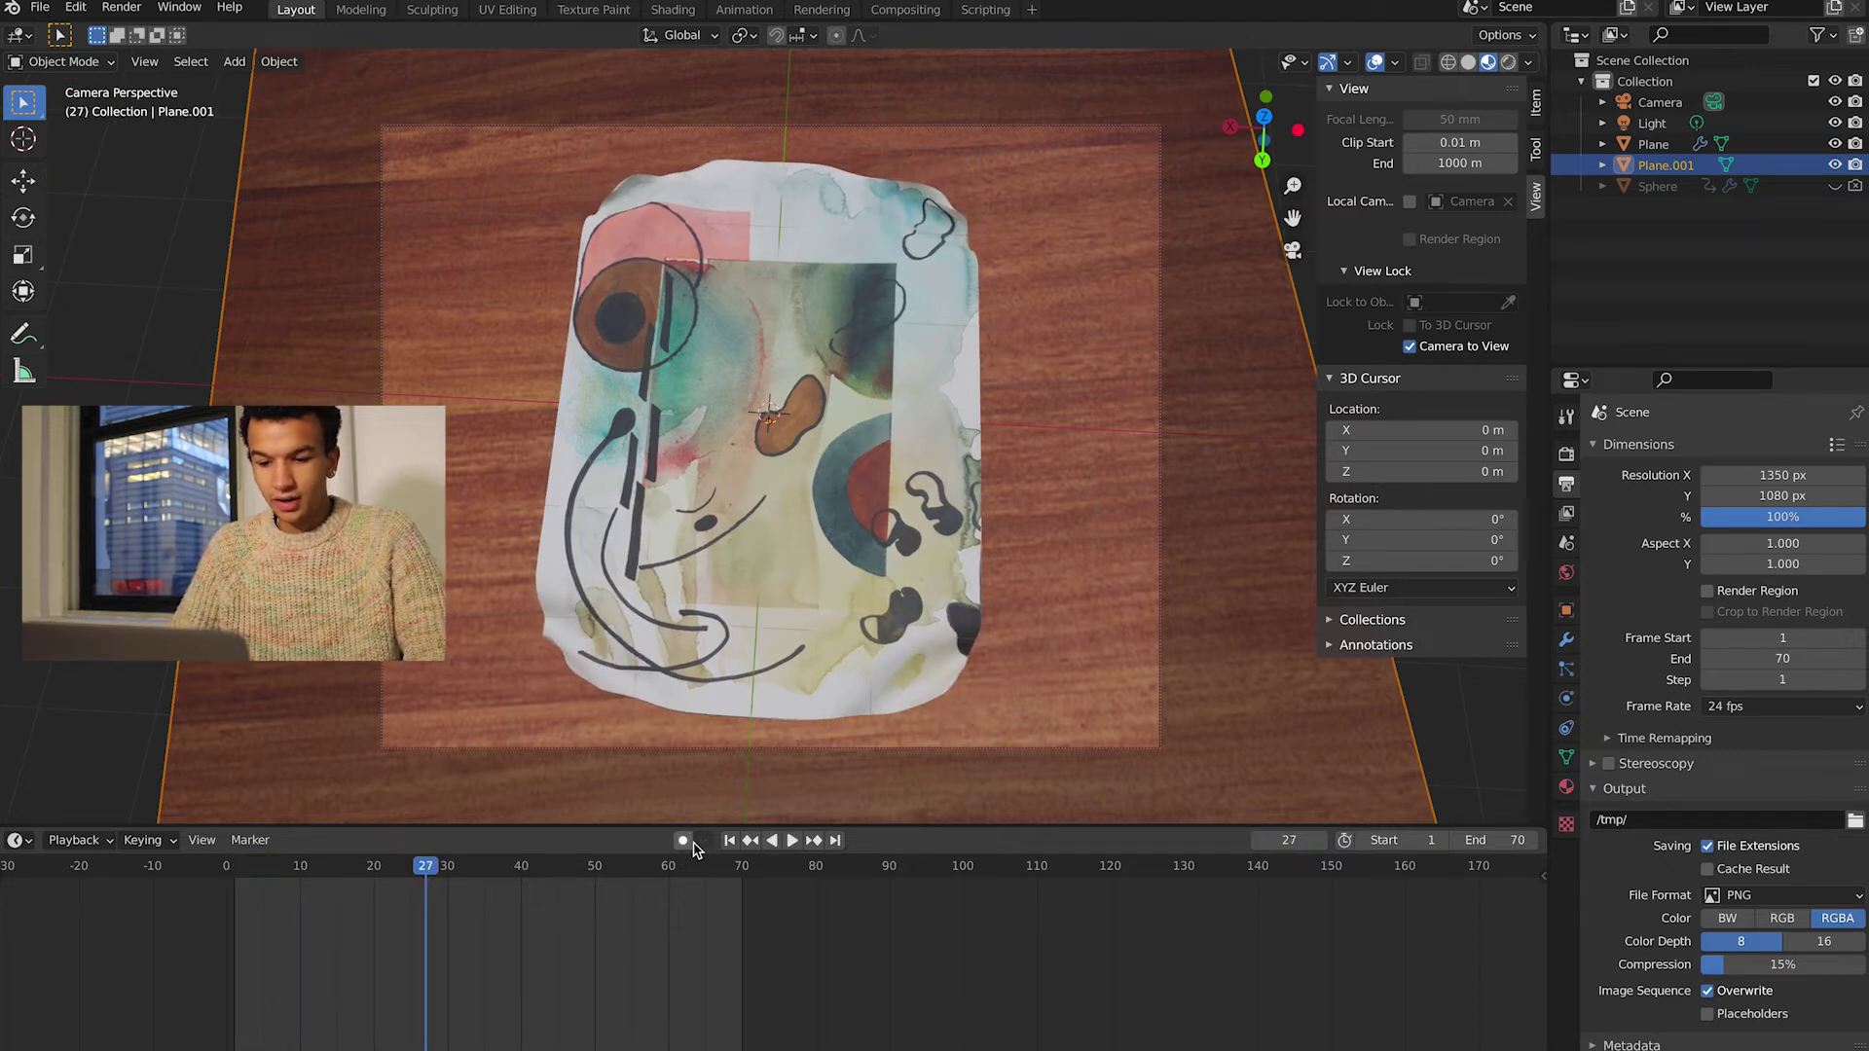
key("g")
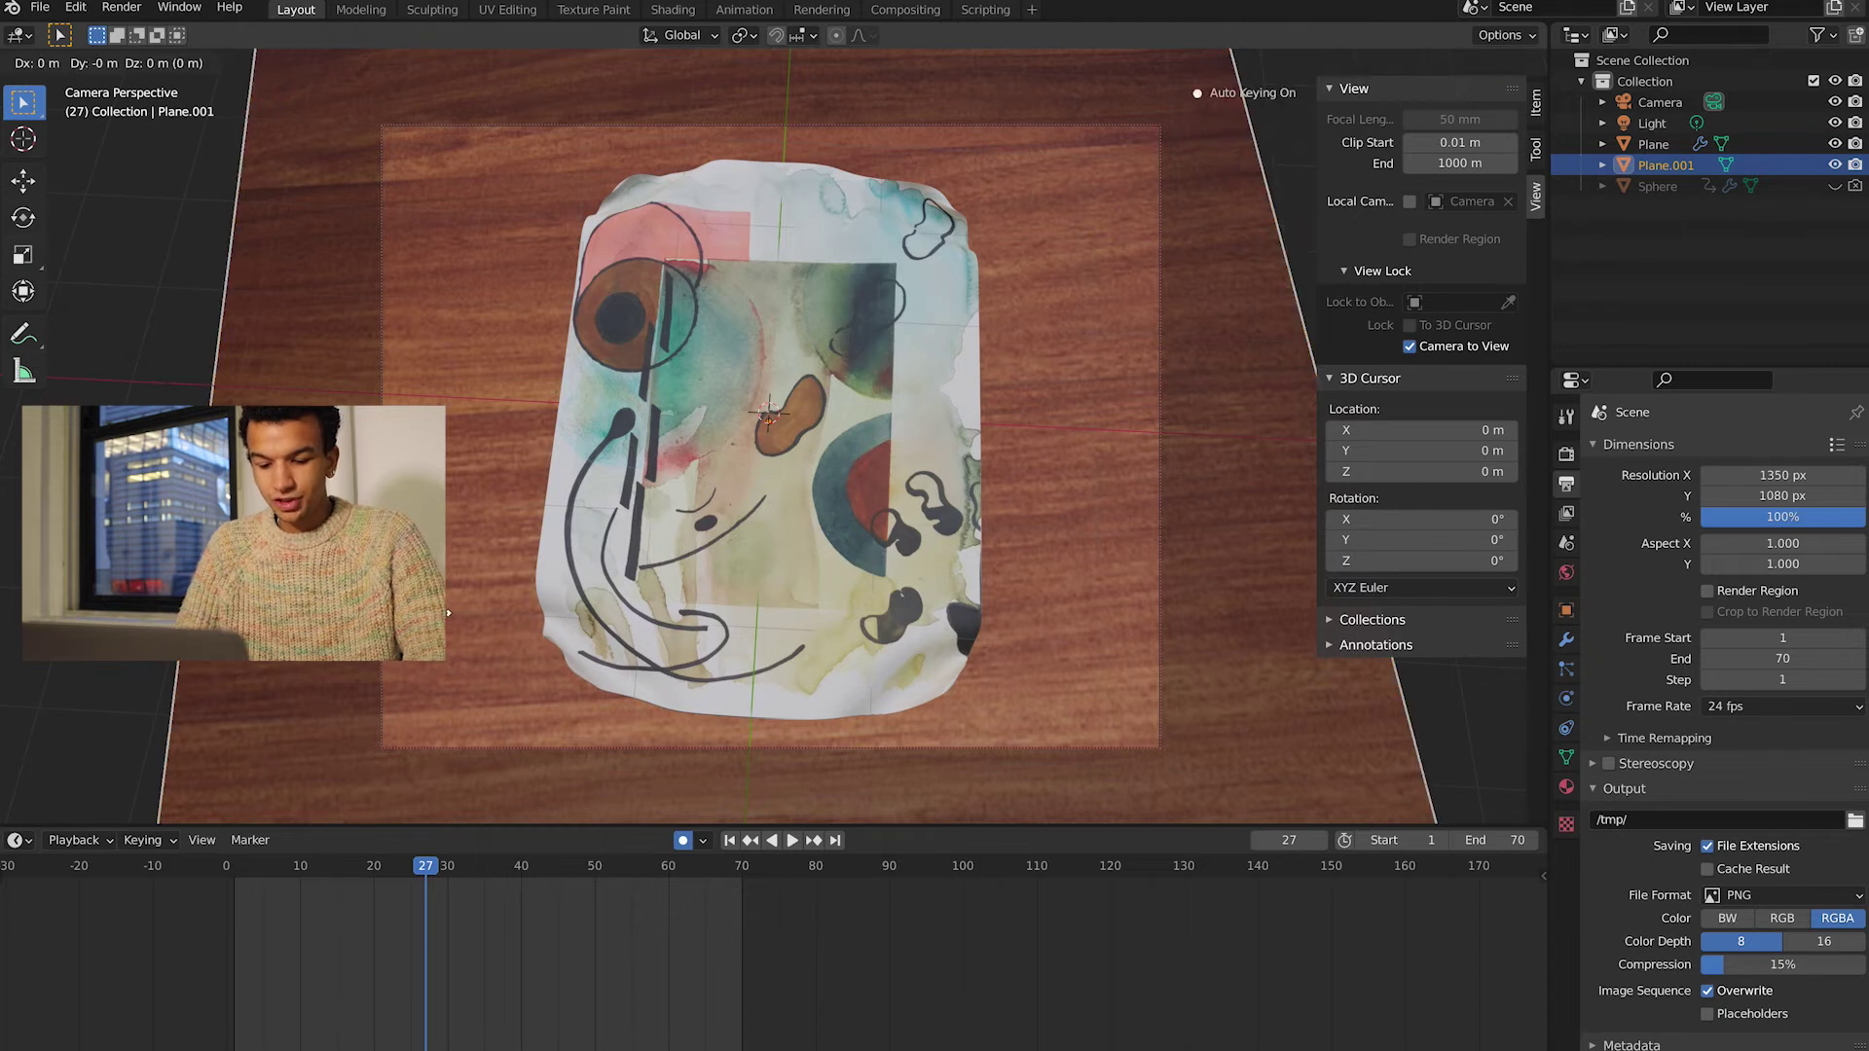
key("z")
key("Down")
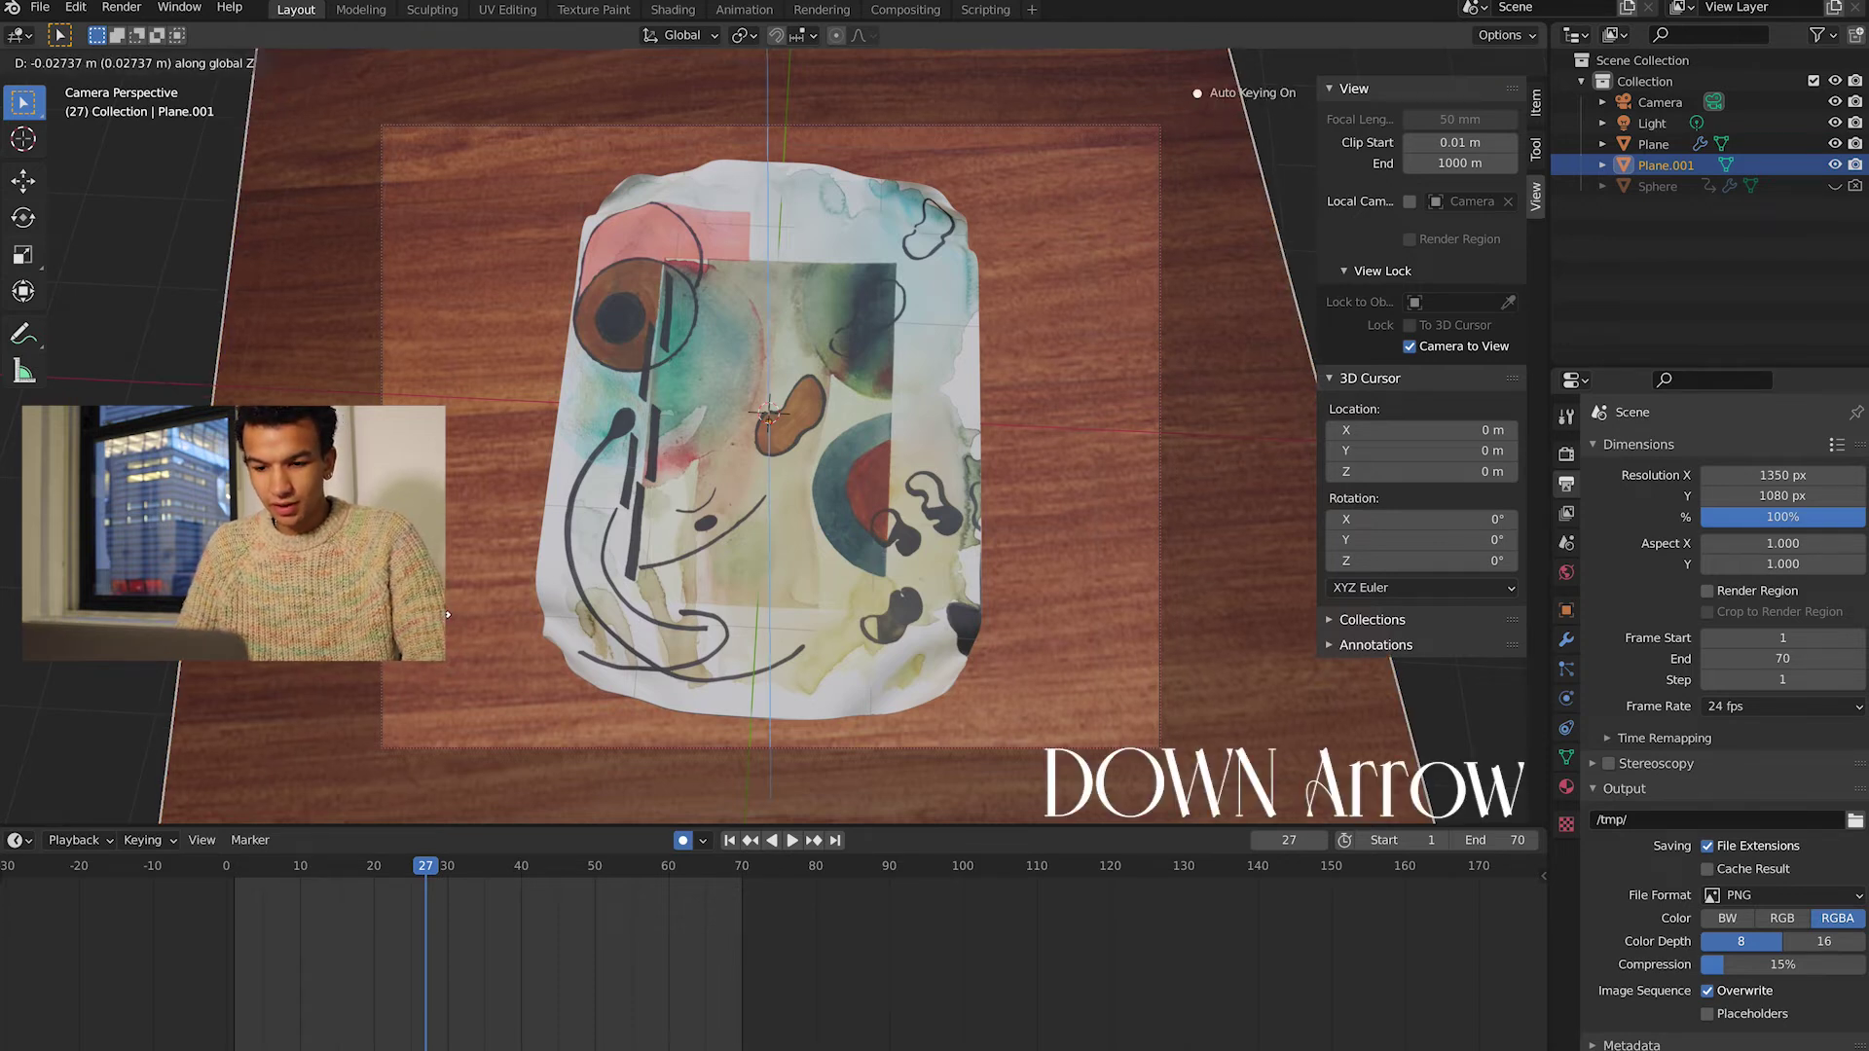
key("Return")
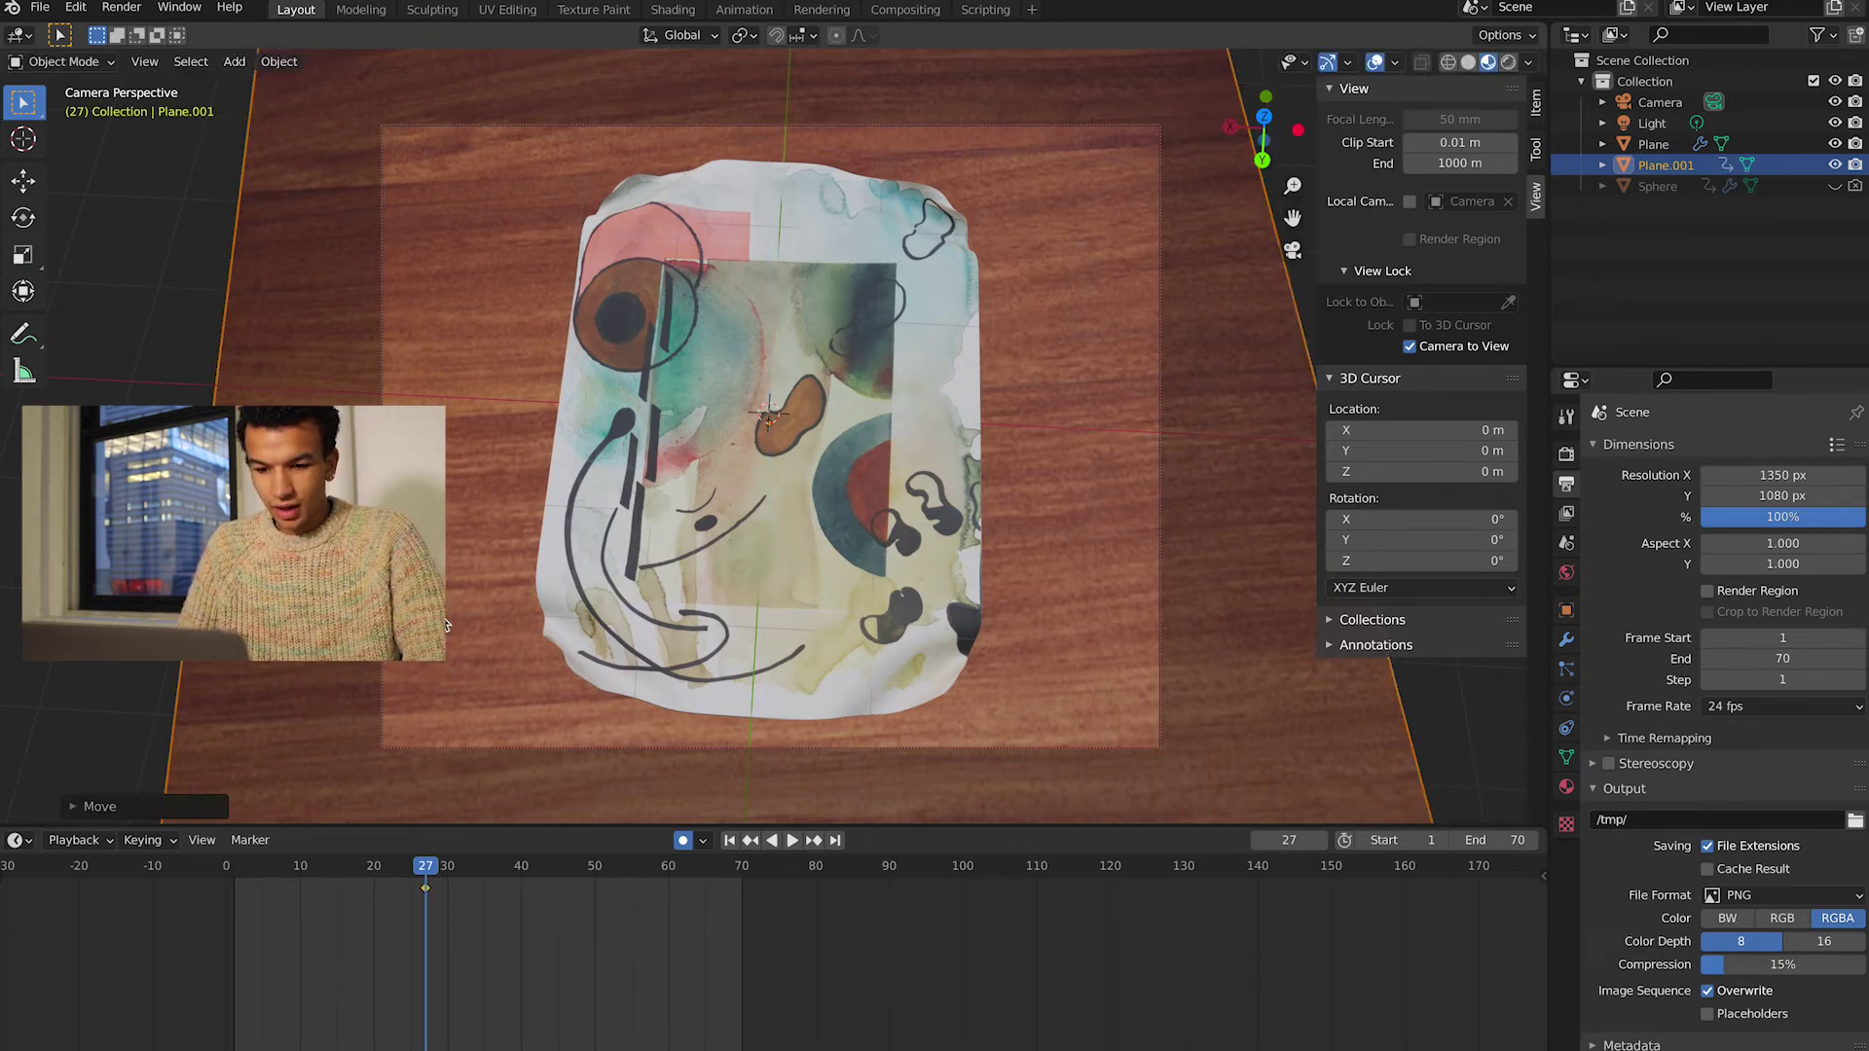
- Play to frame 53 and turn off Camera to View
key("space")
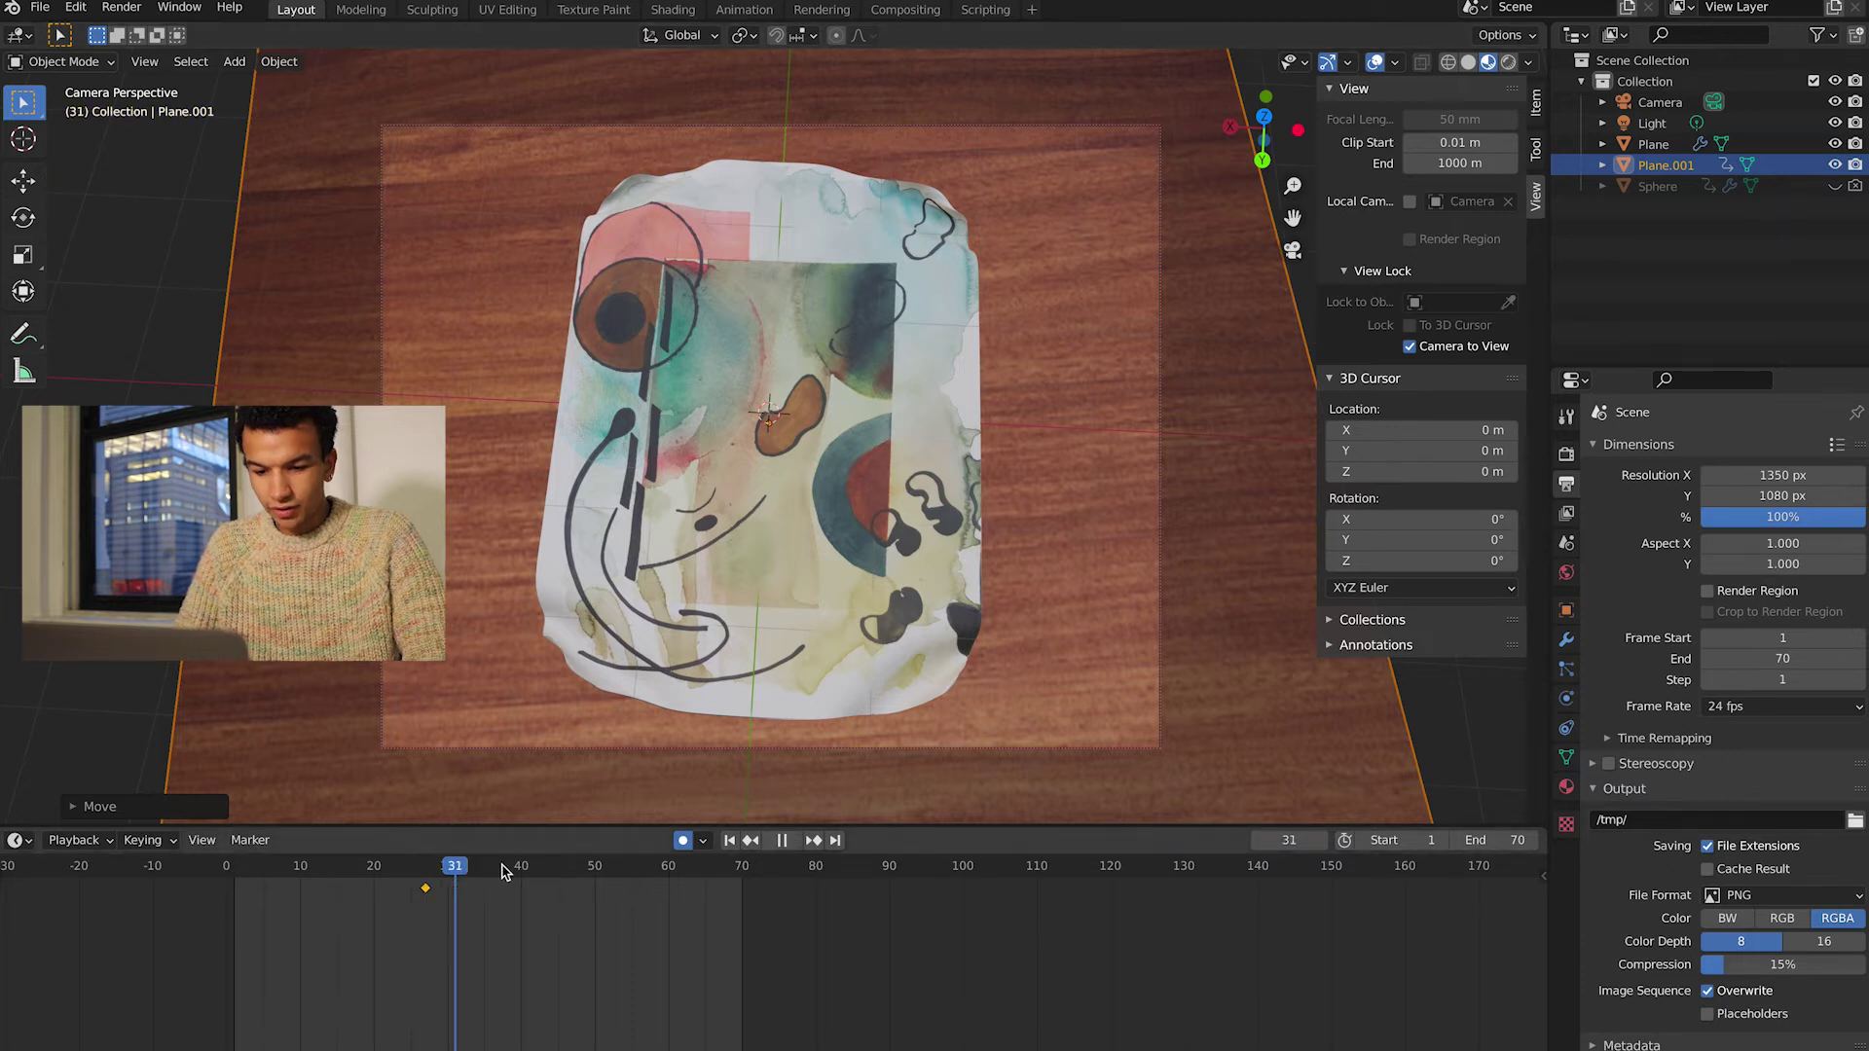
key("space")
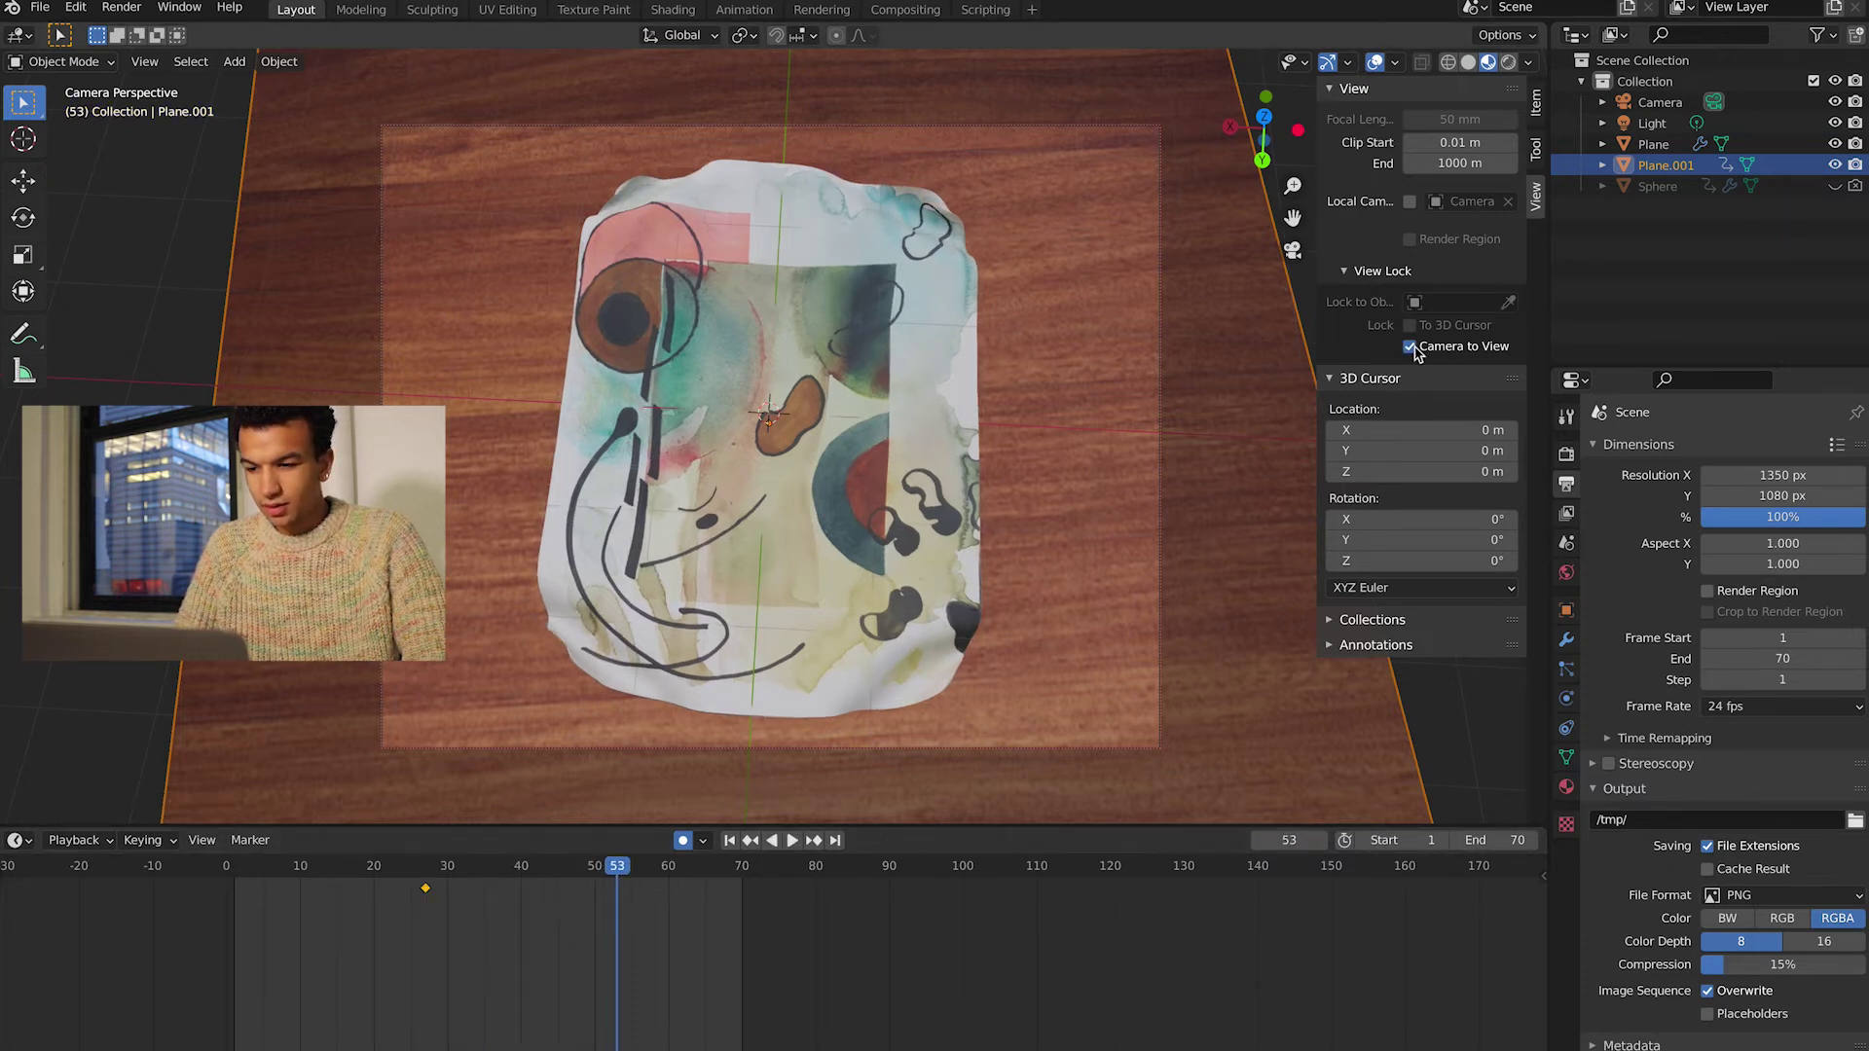
left_click(1411, 348)
- Preview the final frames and stop playback at frame 53
mouse_move(925, 419)
middle_mouse_down()
mouse_move(906, 272)
mouse_move(926, 411)
middle_mouse_up()
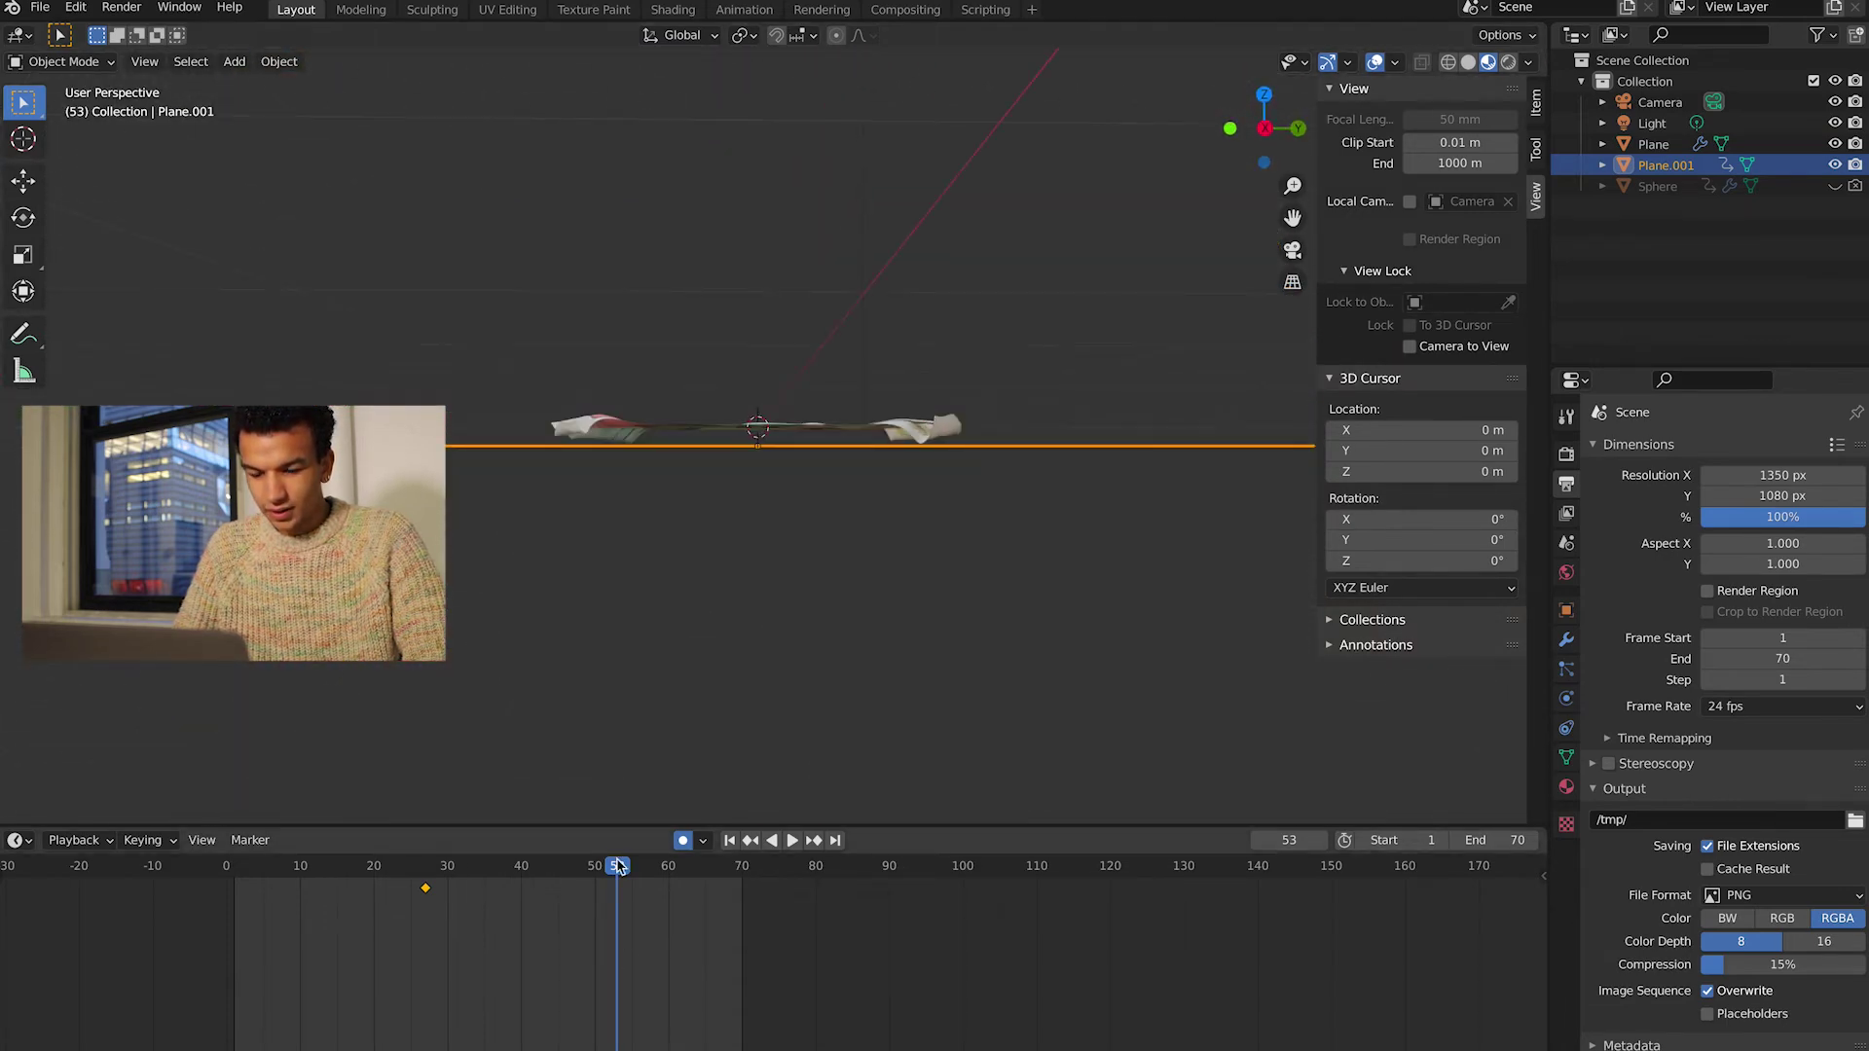
key("space")
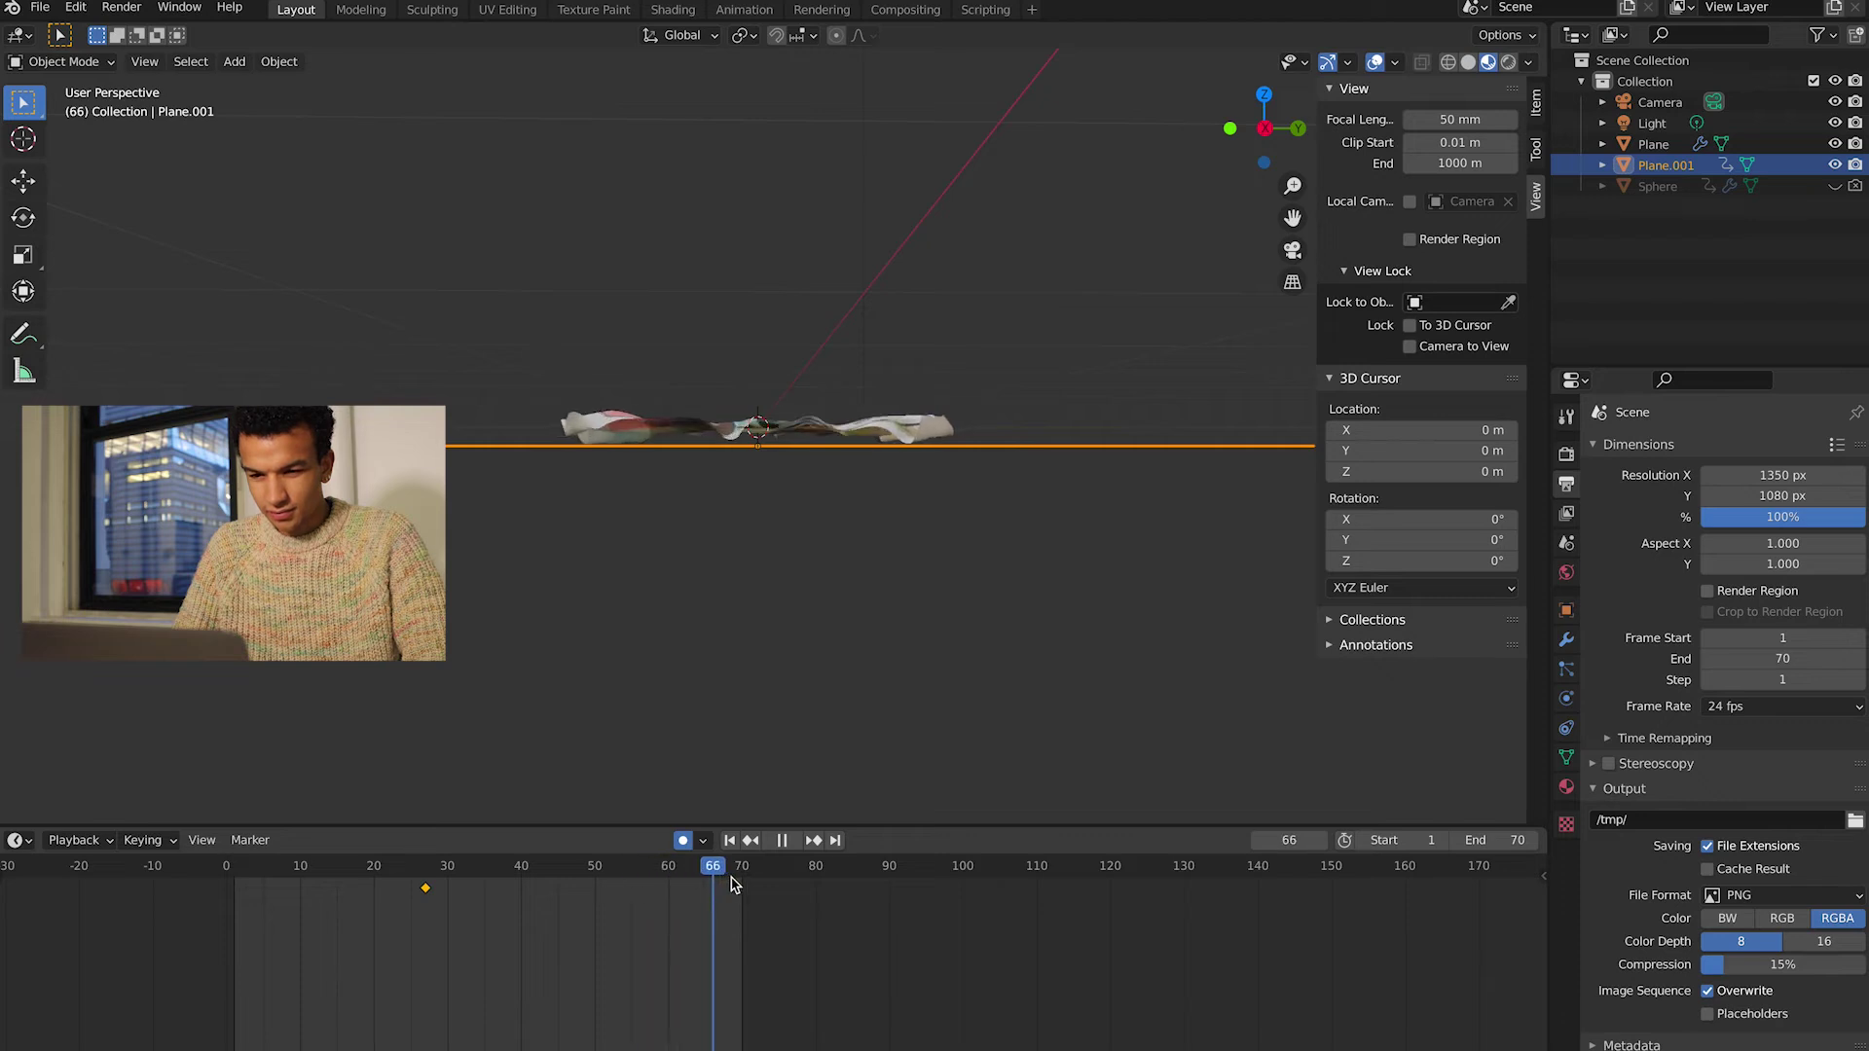
left_click_drag(680, 865, 617, 869)
key("space")
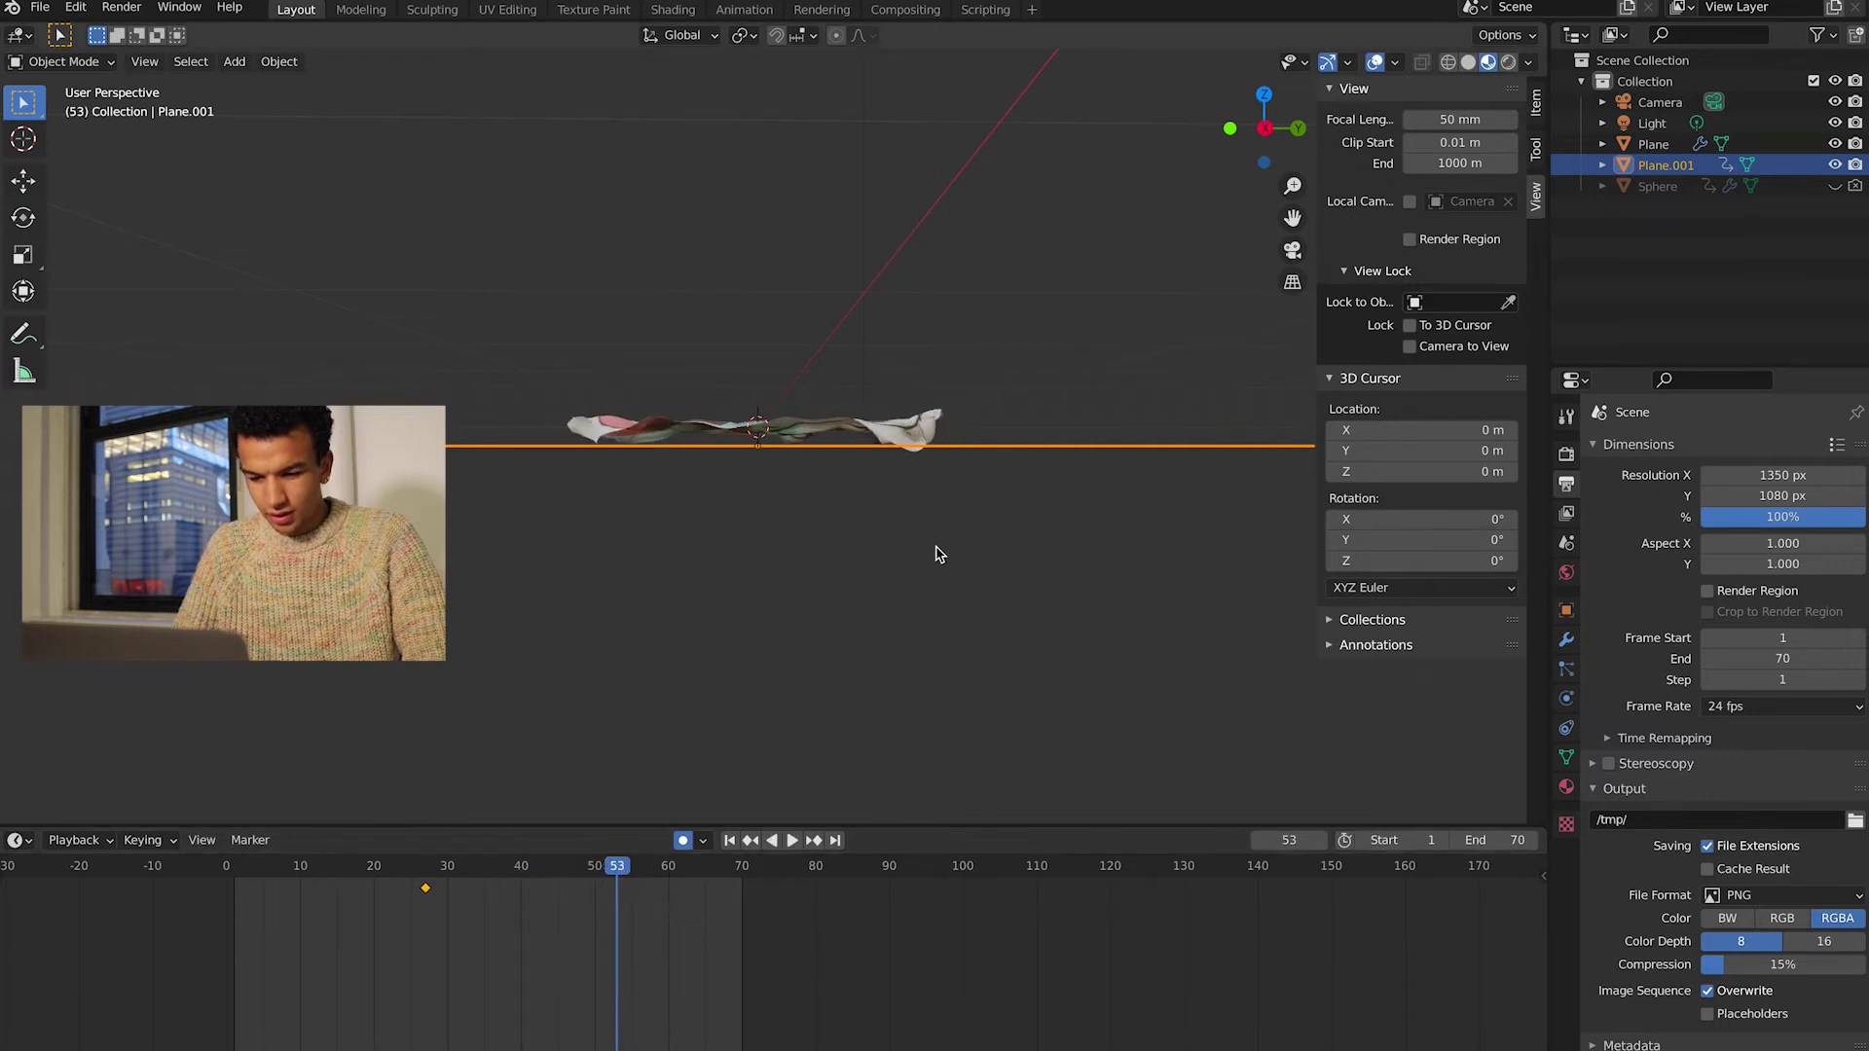
- Move Plane.001 down along Z at frame 53 and tilt the view back
key("g")
key("z")
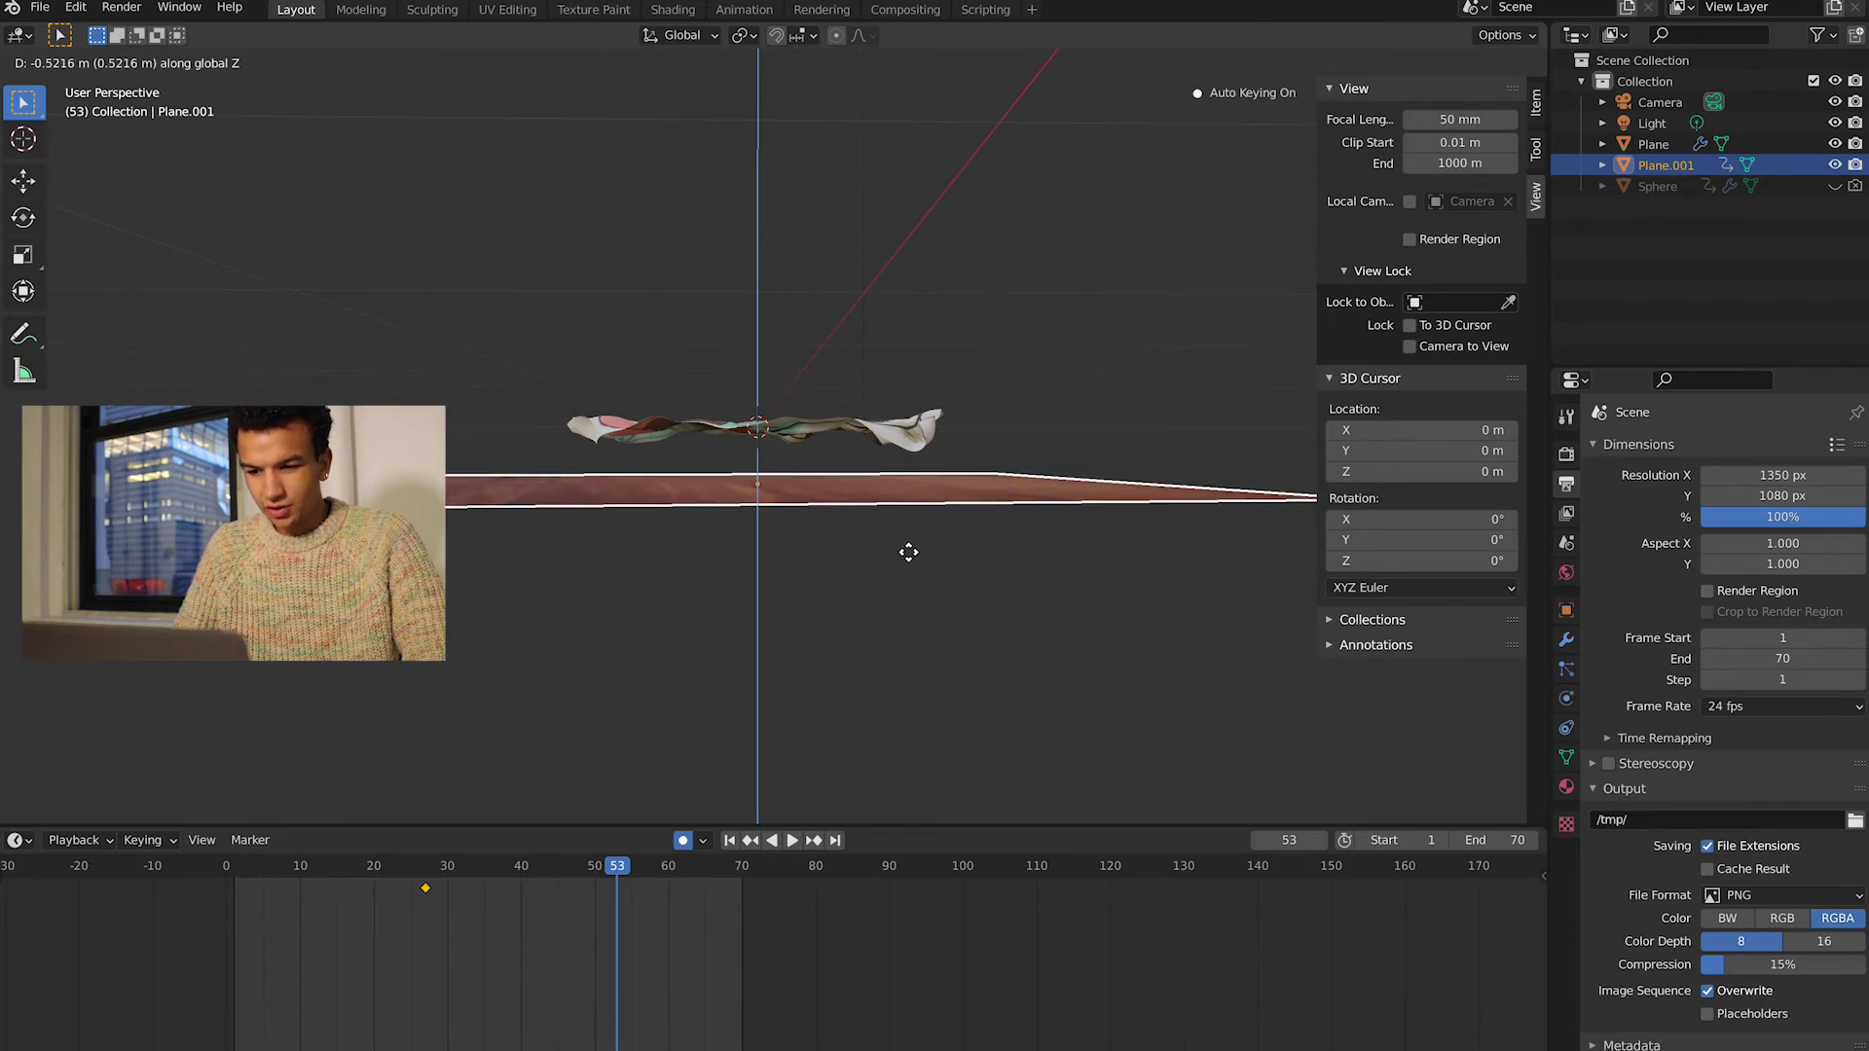
left_click(911, 559)
key("KP_8")
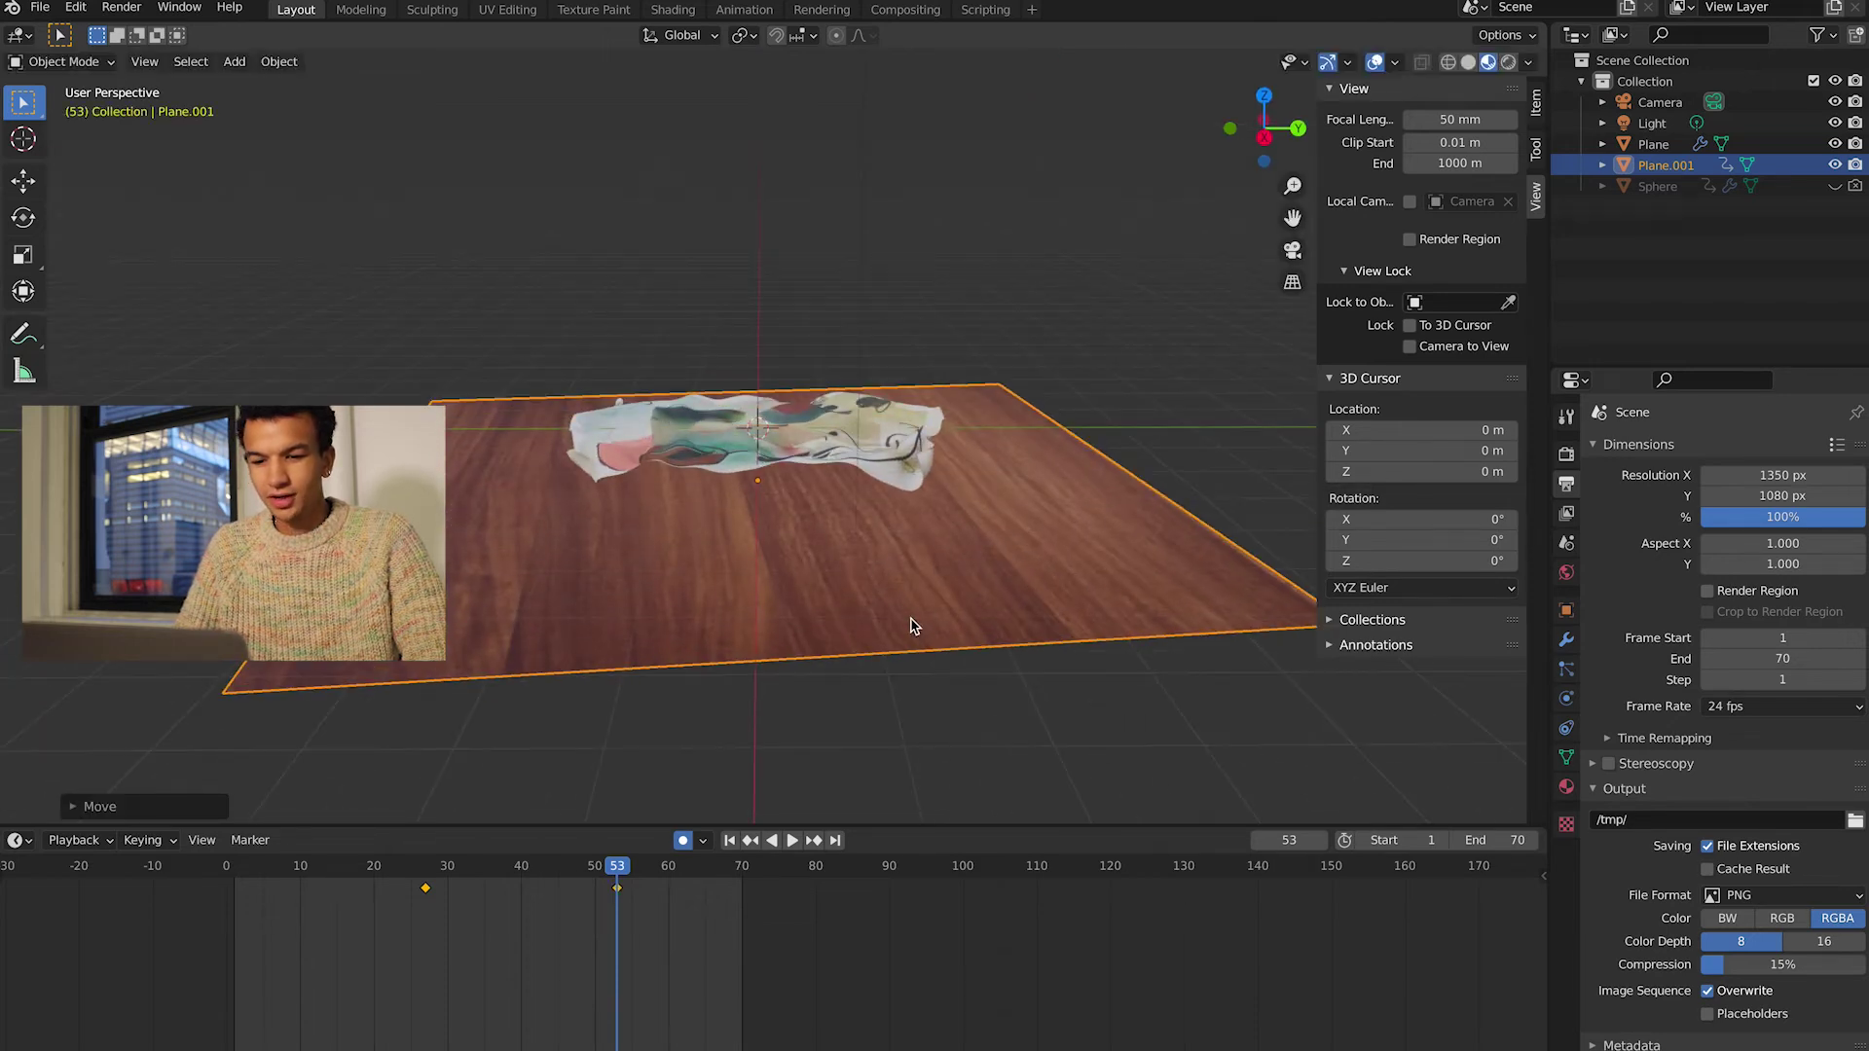
key("KP_8")
key("KP_8")
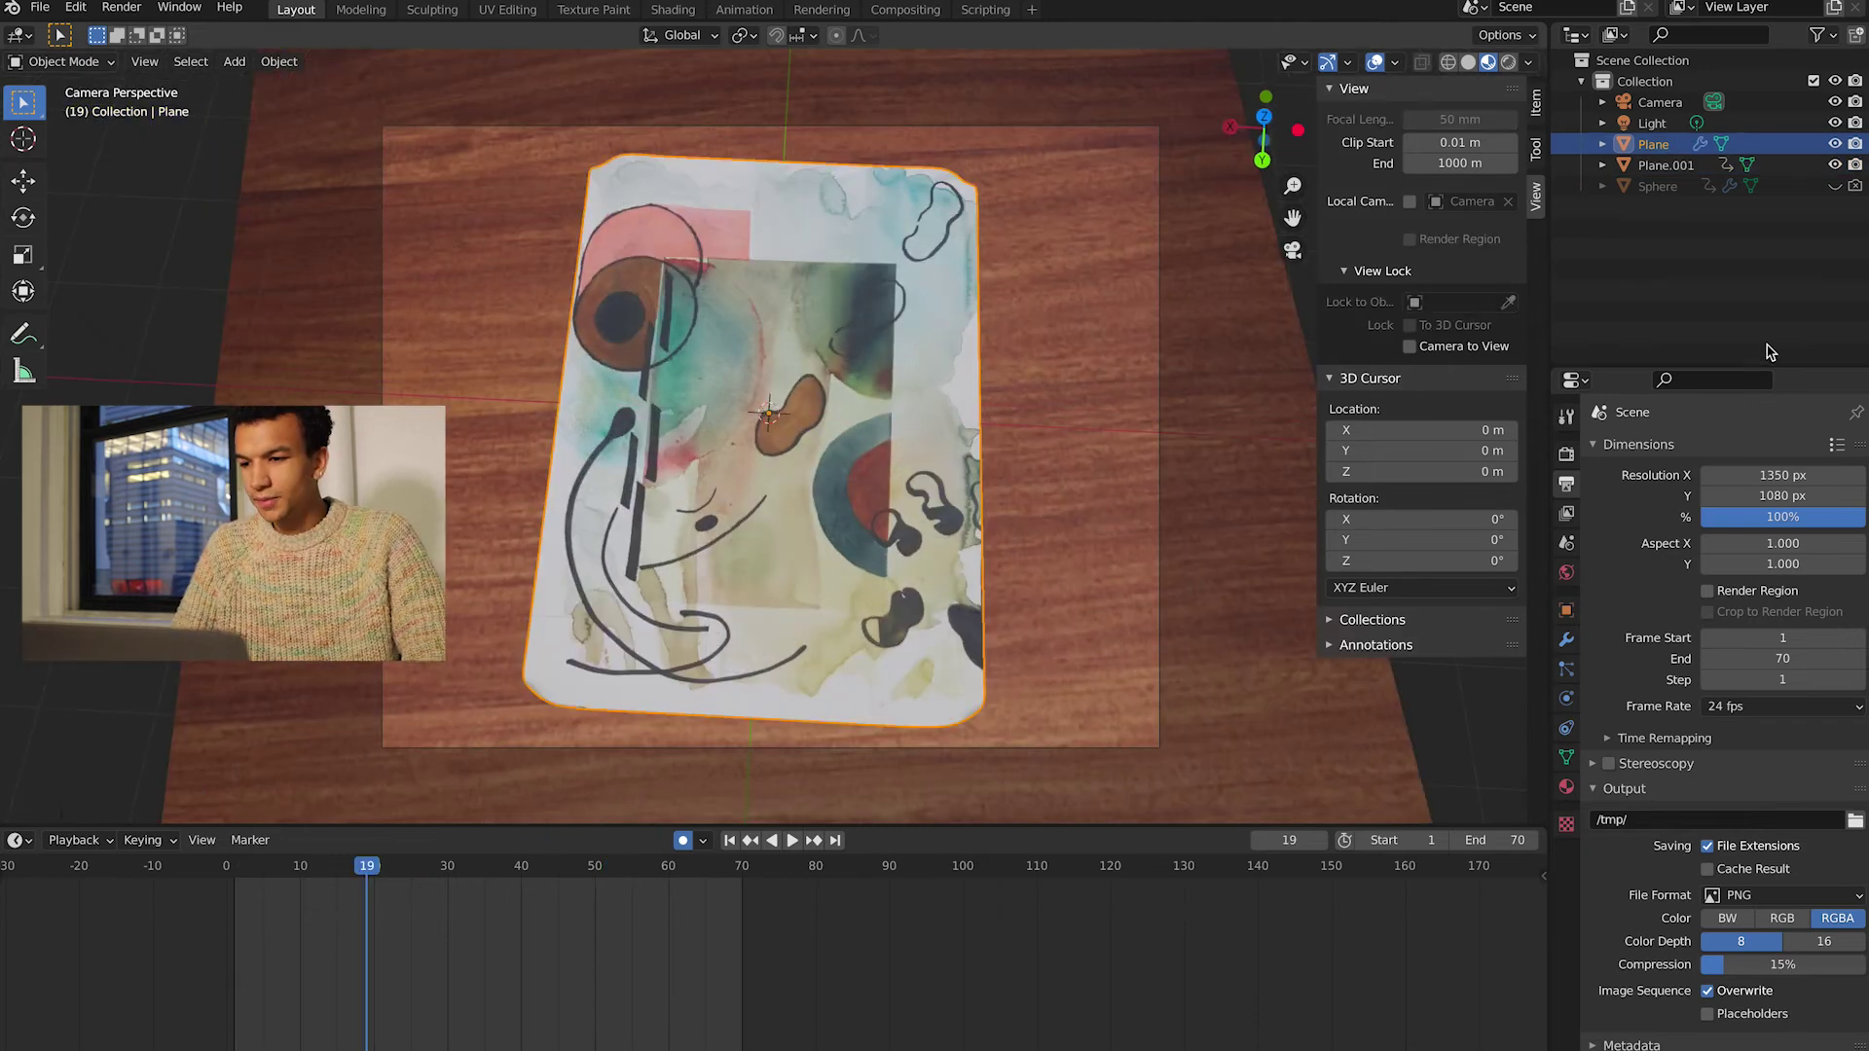
- Unhide the Sphere and select it to show its keyframes
left_click(1660, 186)
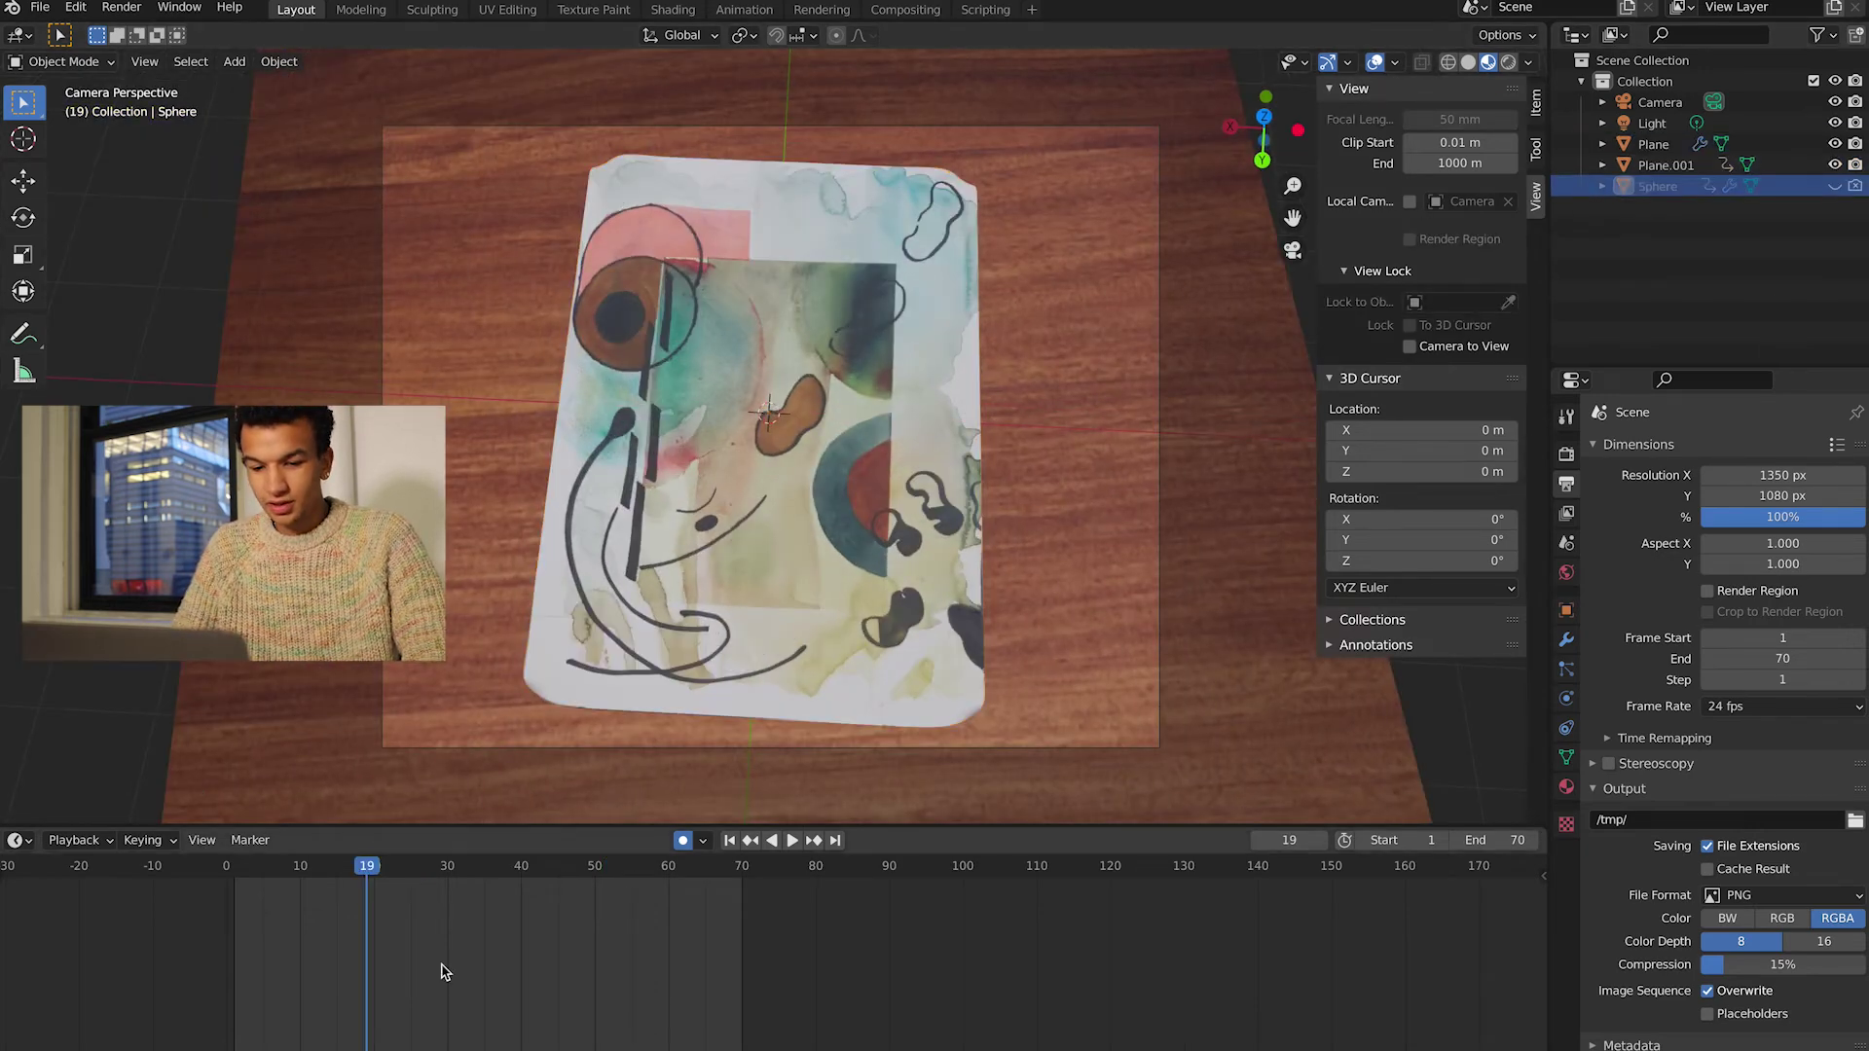
key("alt+h")
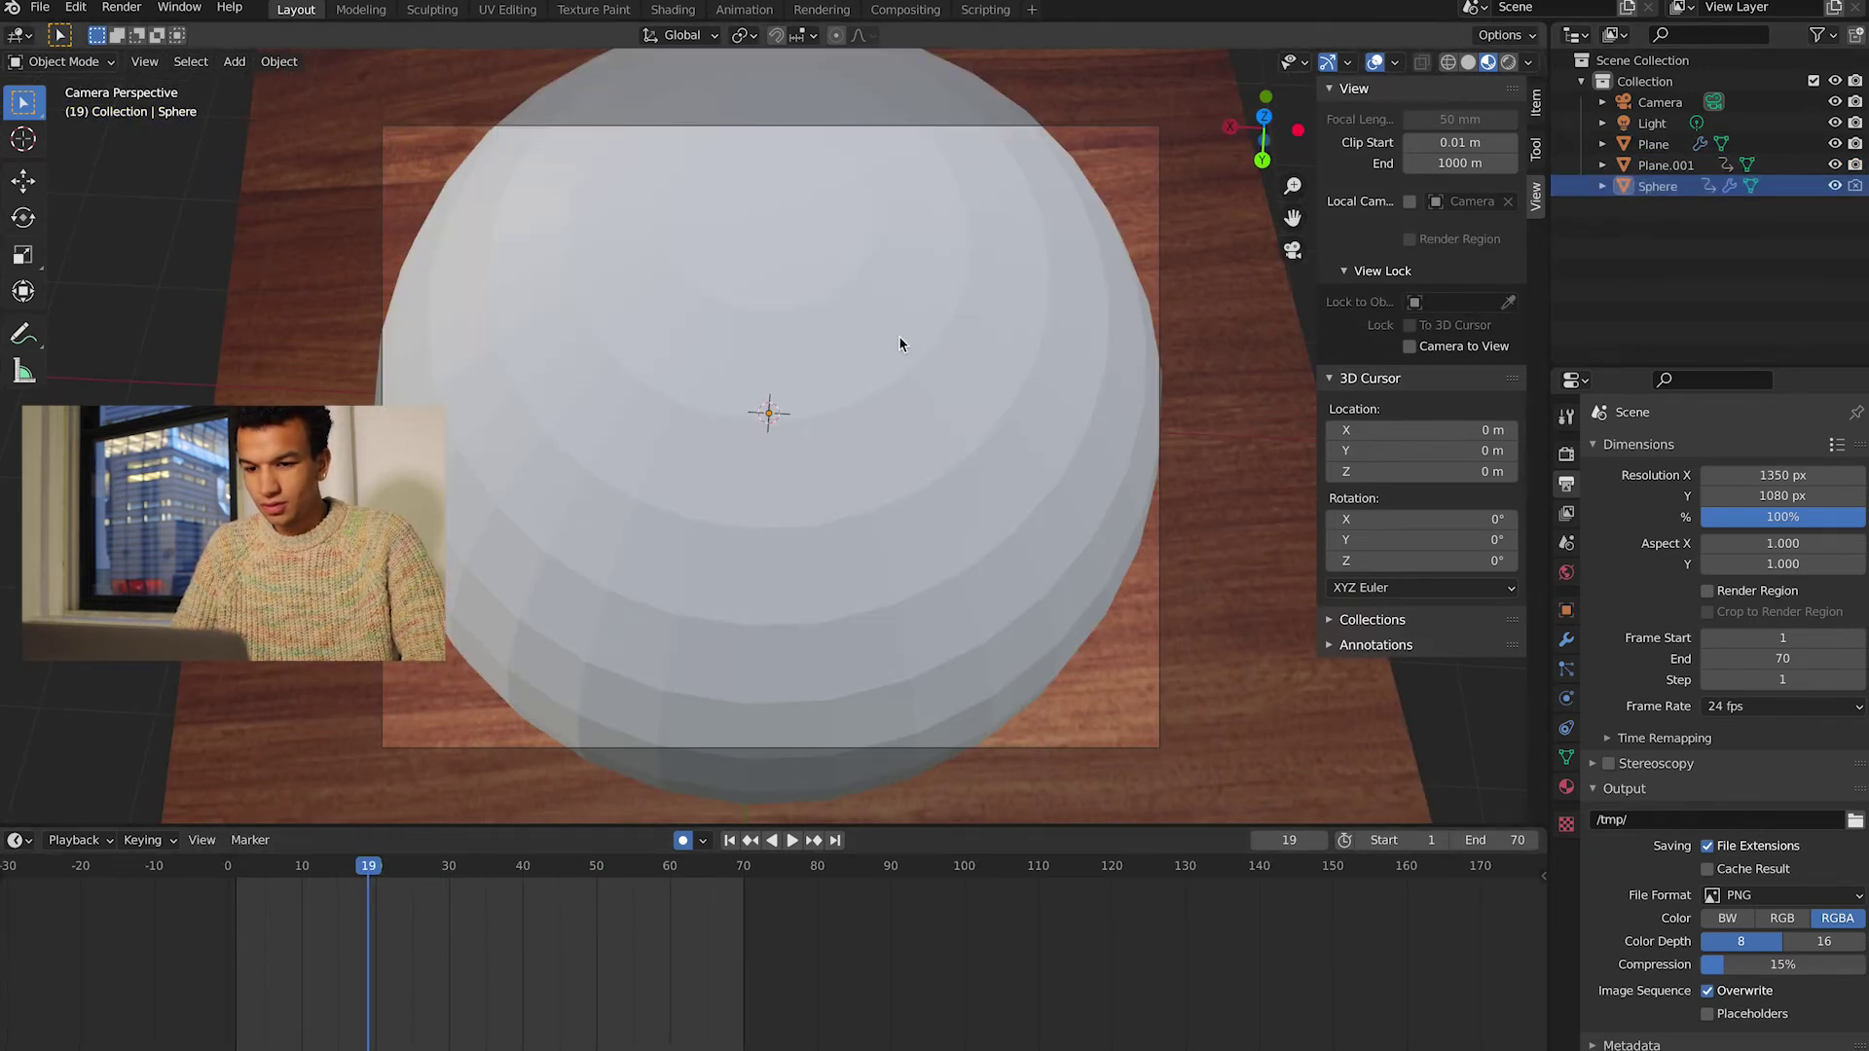
left_click(886, 360)
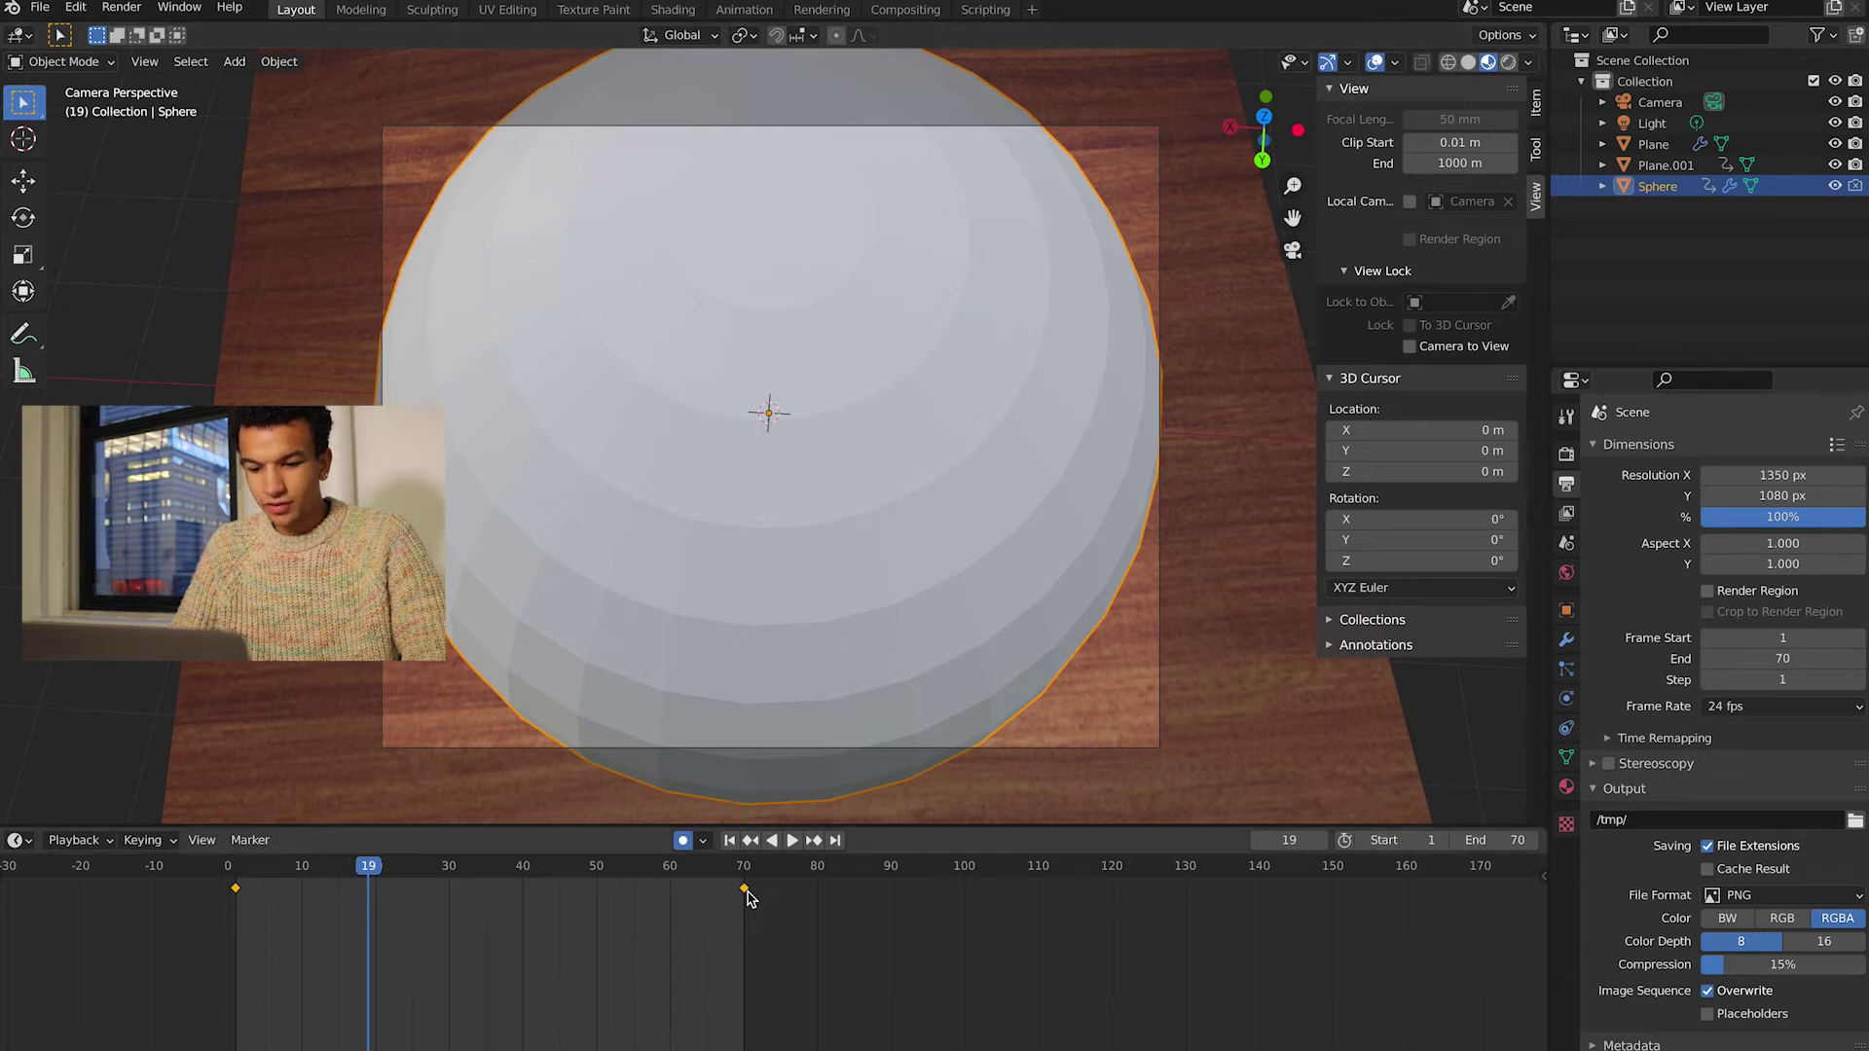
- Retime the Sphere's frame-70 end keyframe to around frame 62, then return to camera view
left_click_drag(745, 891, 643, 892)
key("space")
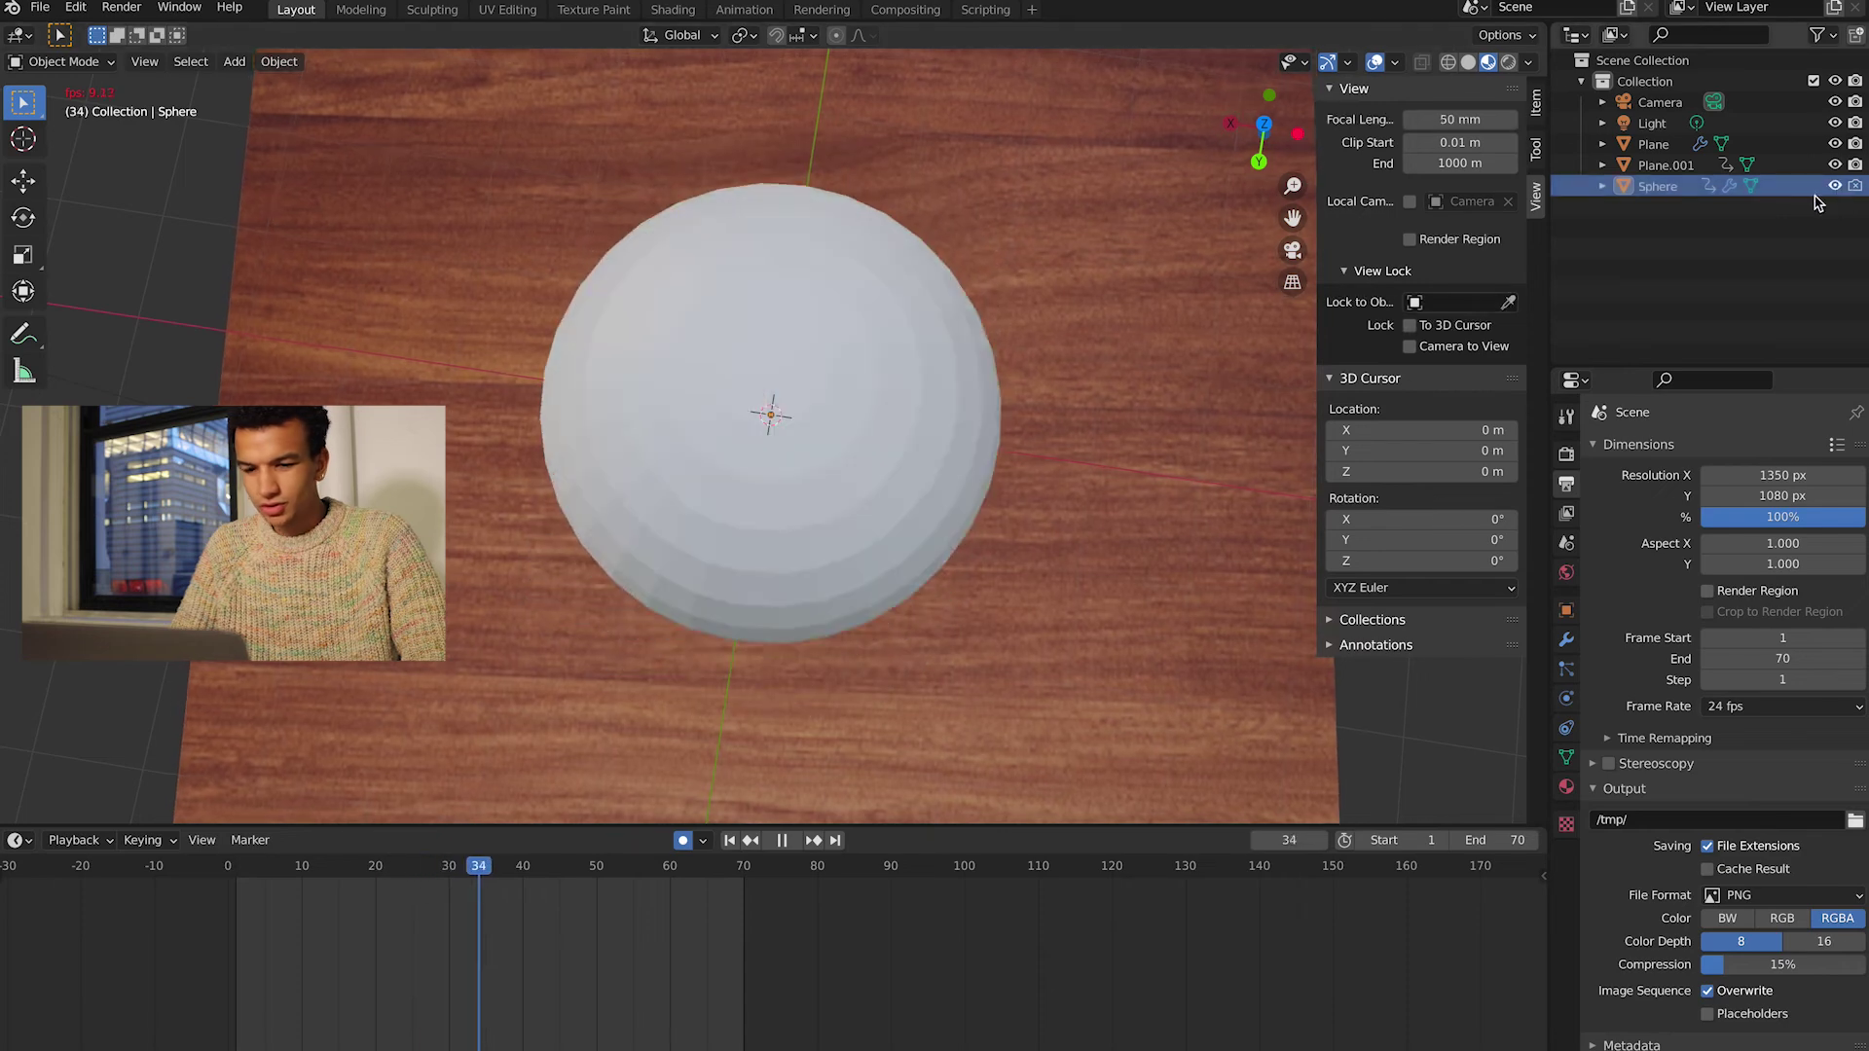
key("space")
left_click_drag(643, 888, 693, 889)
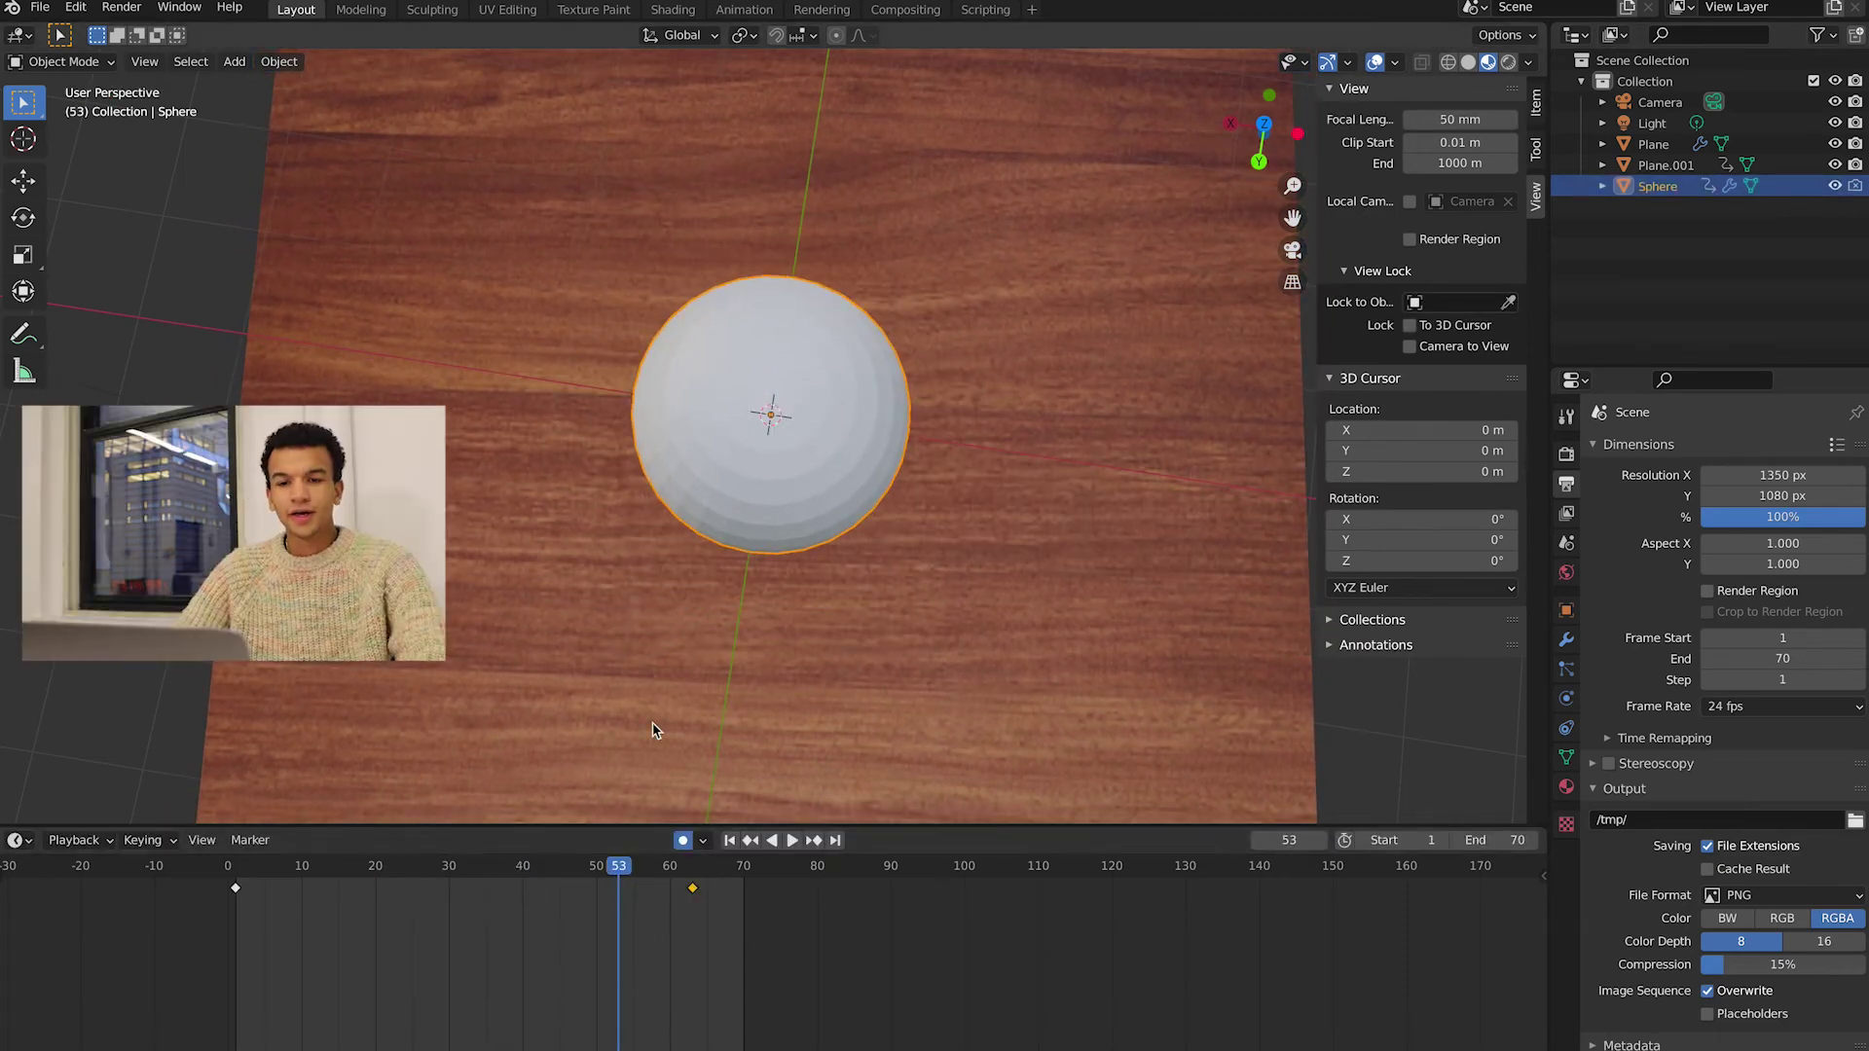
key("KP_0")
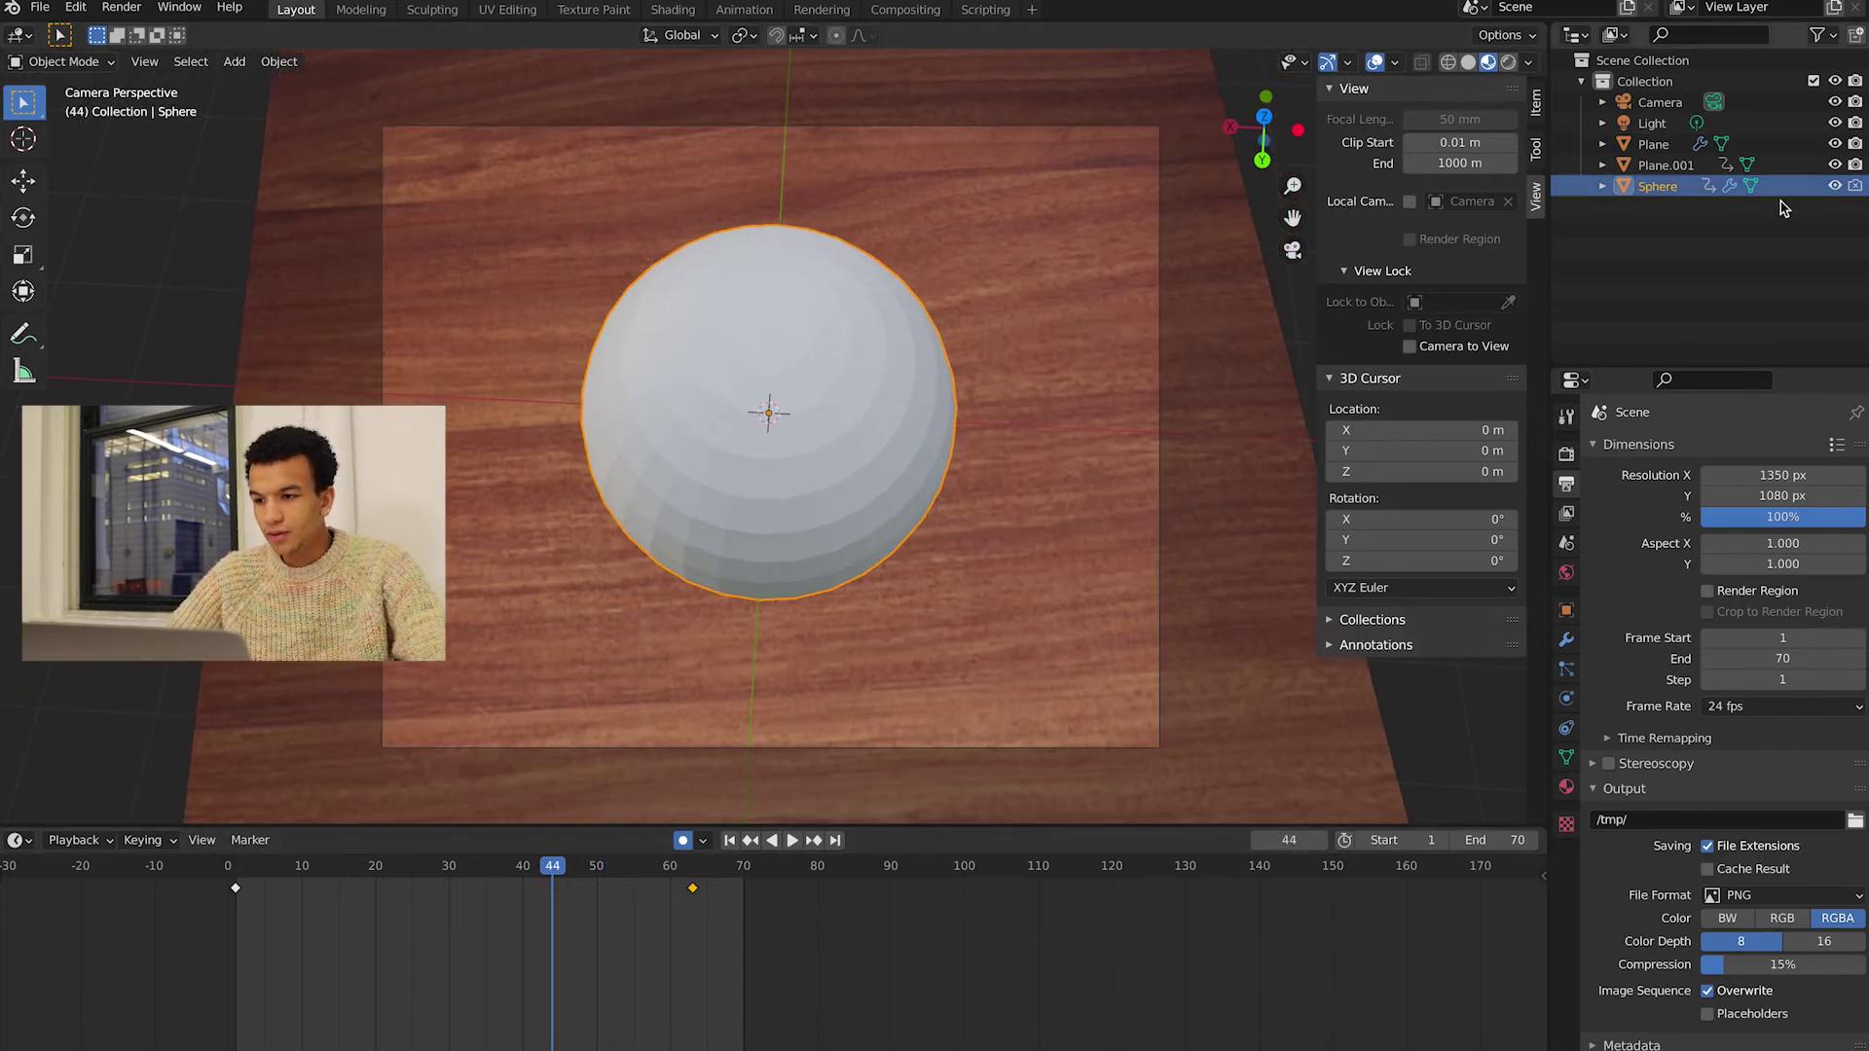
- Hide the Sphere, go to frame 18, and switch the viewport to Rendered shading
left_click(1836, 186)
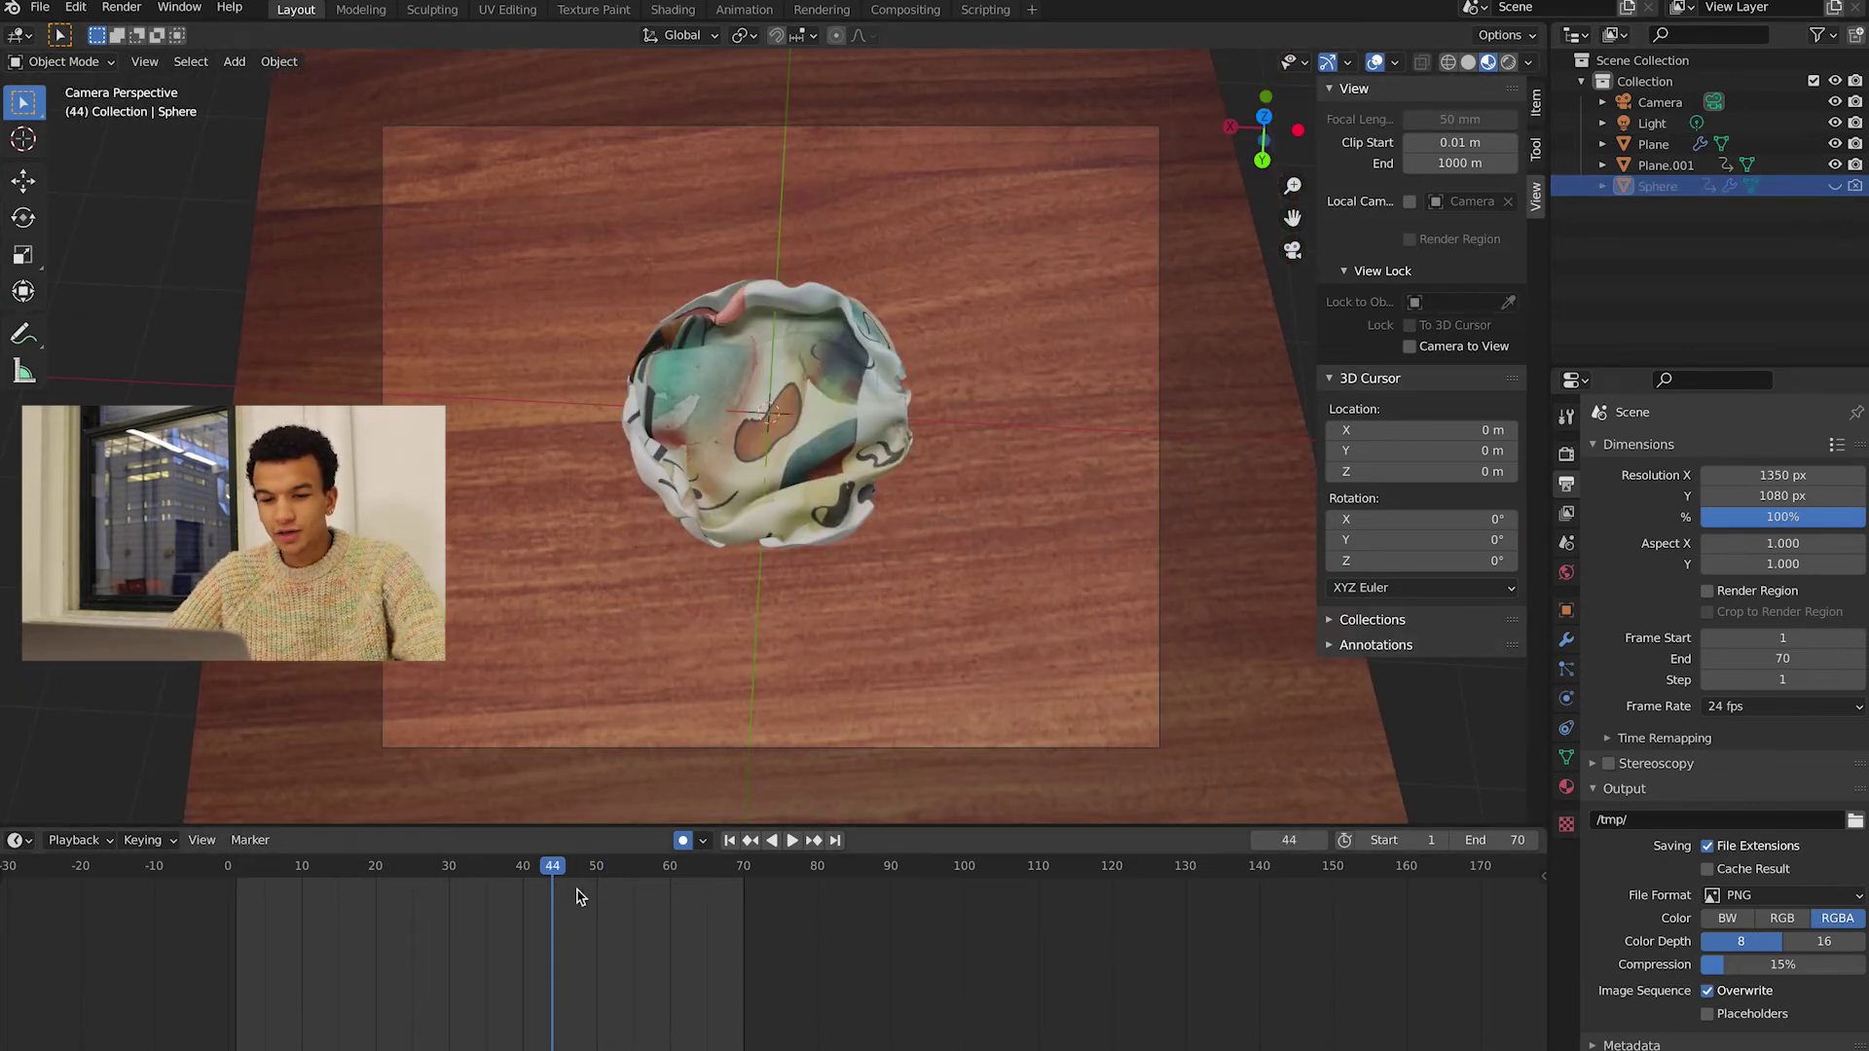
left_click_drag(578, 896, 362, 891)
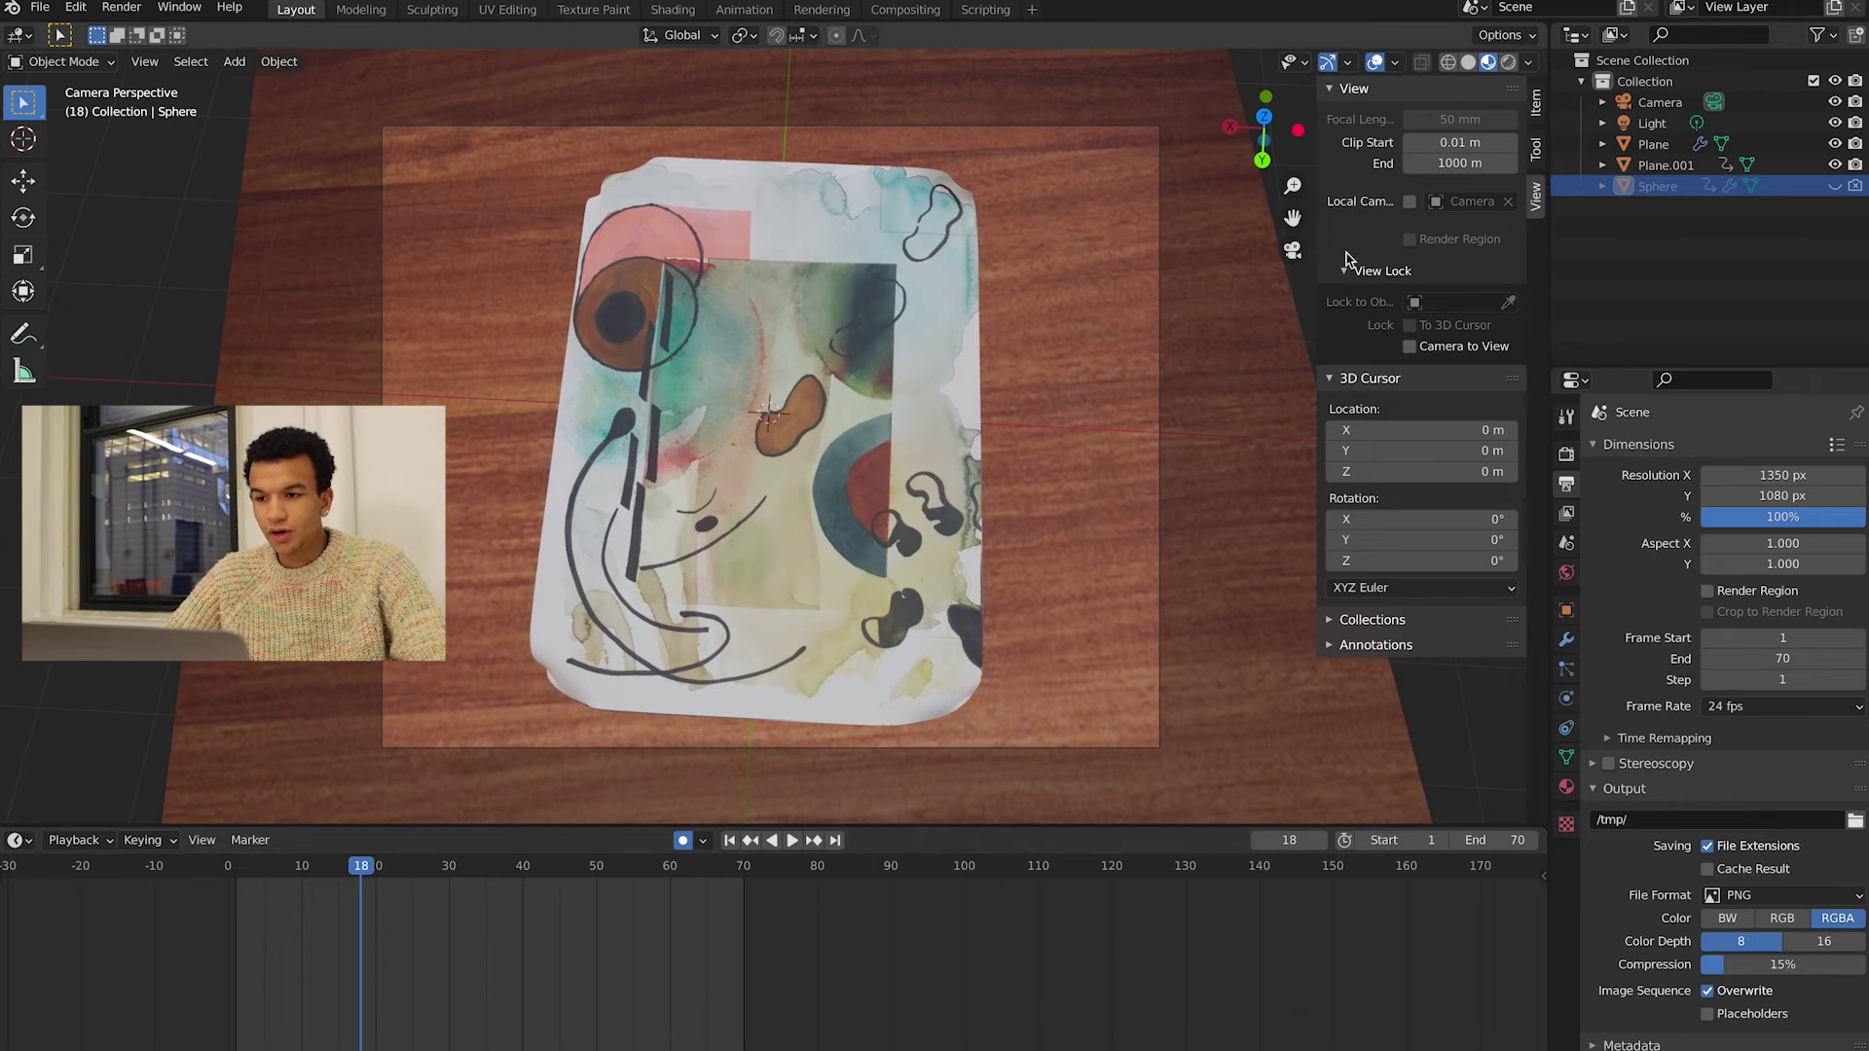
left_click(1508, 62)
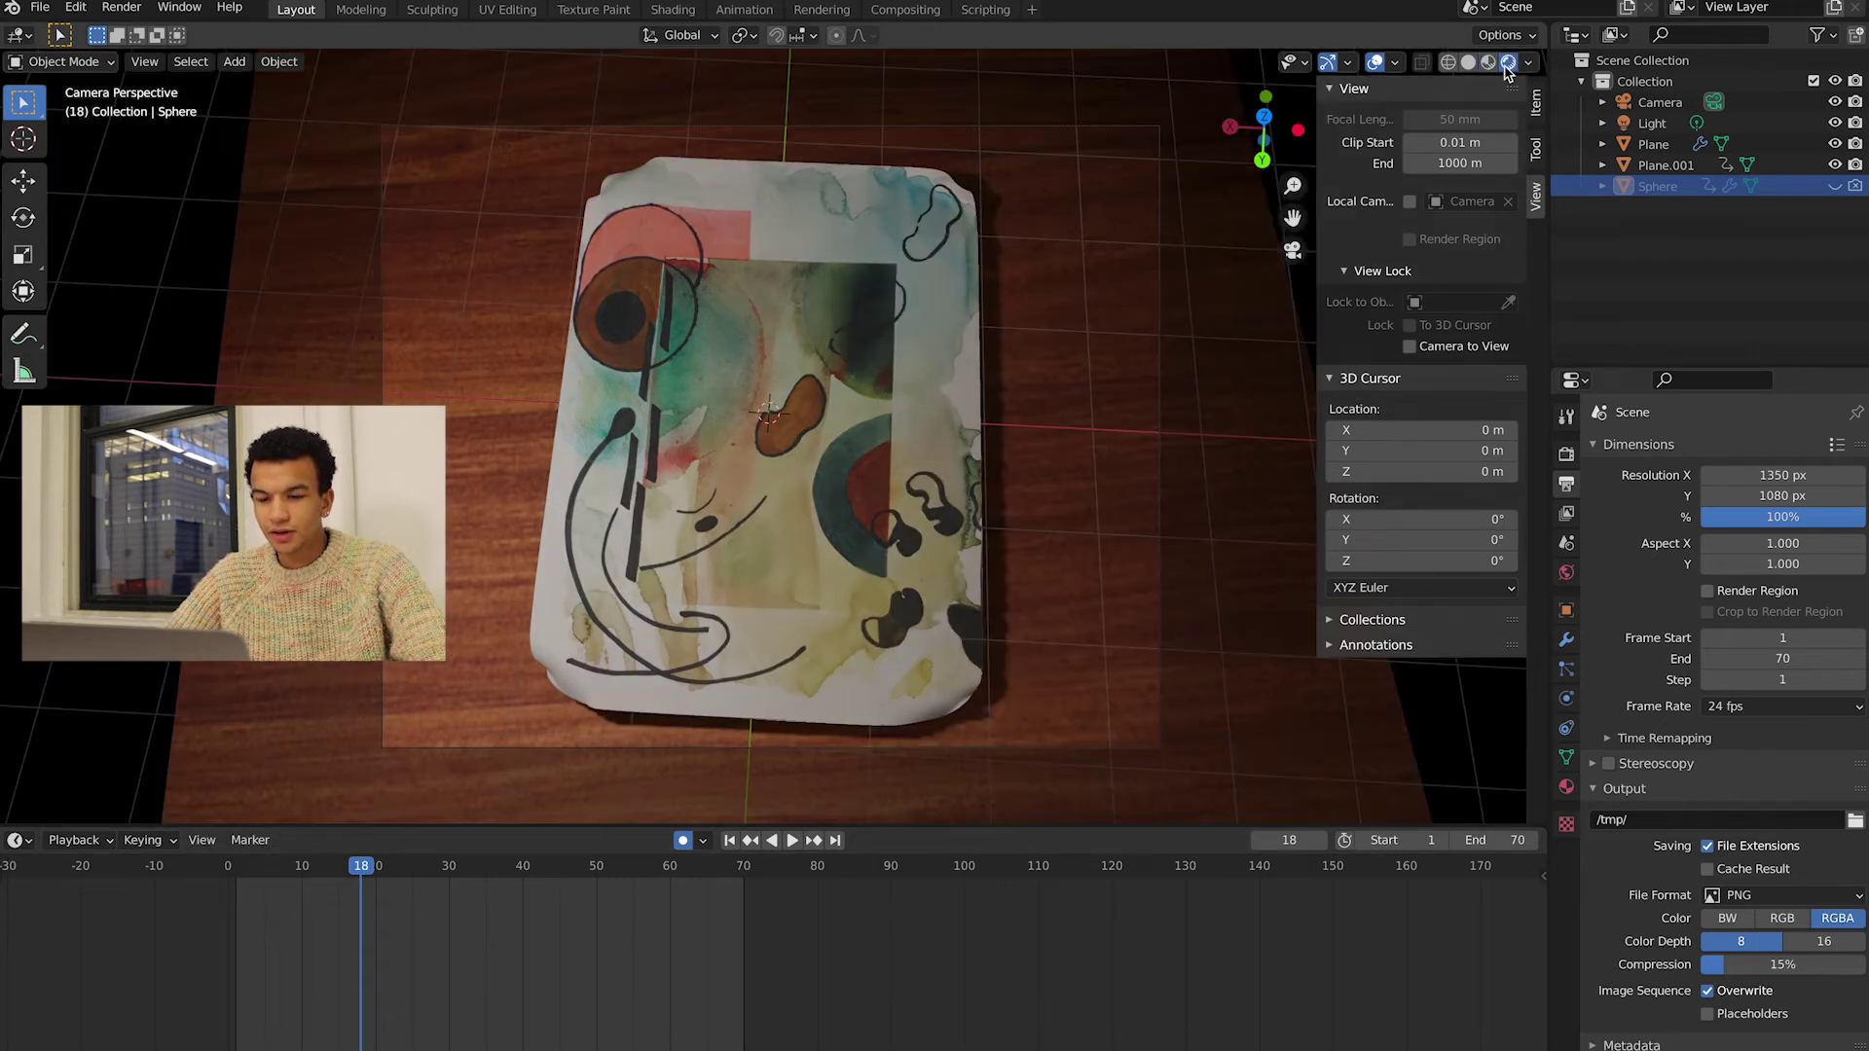
key("z")
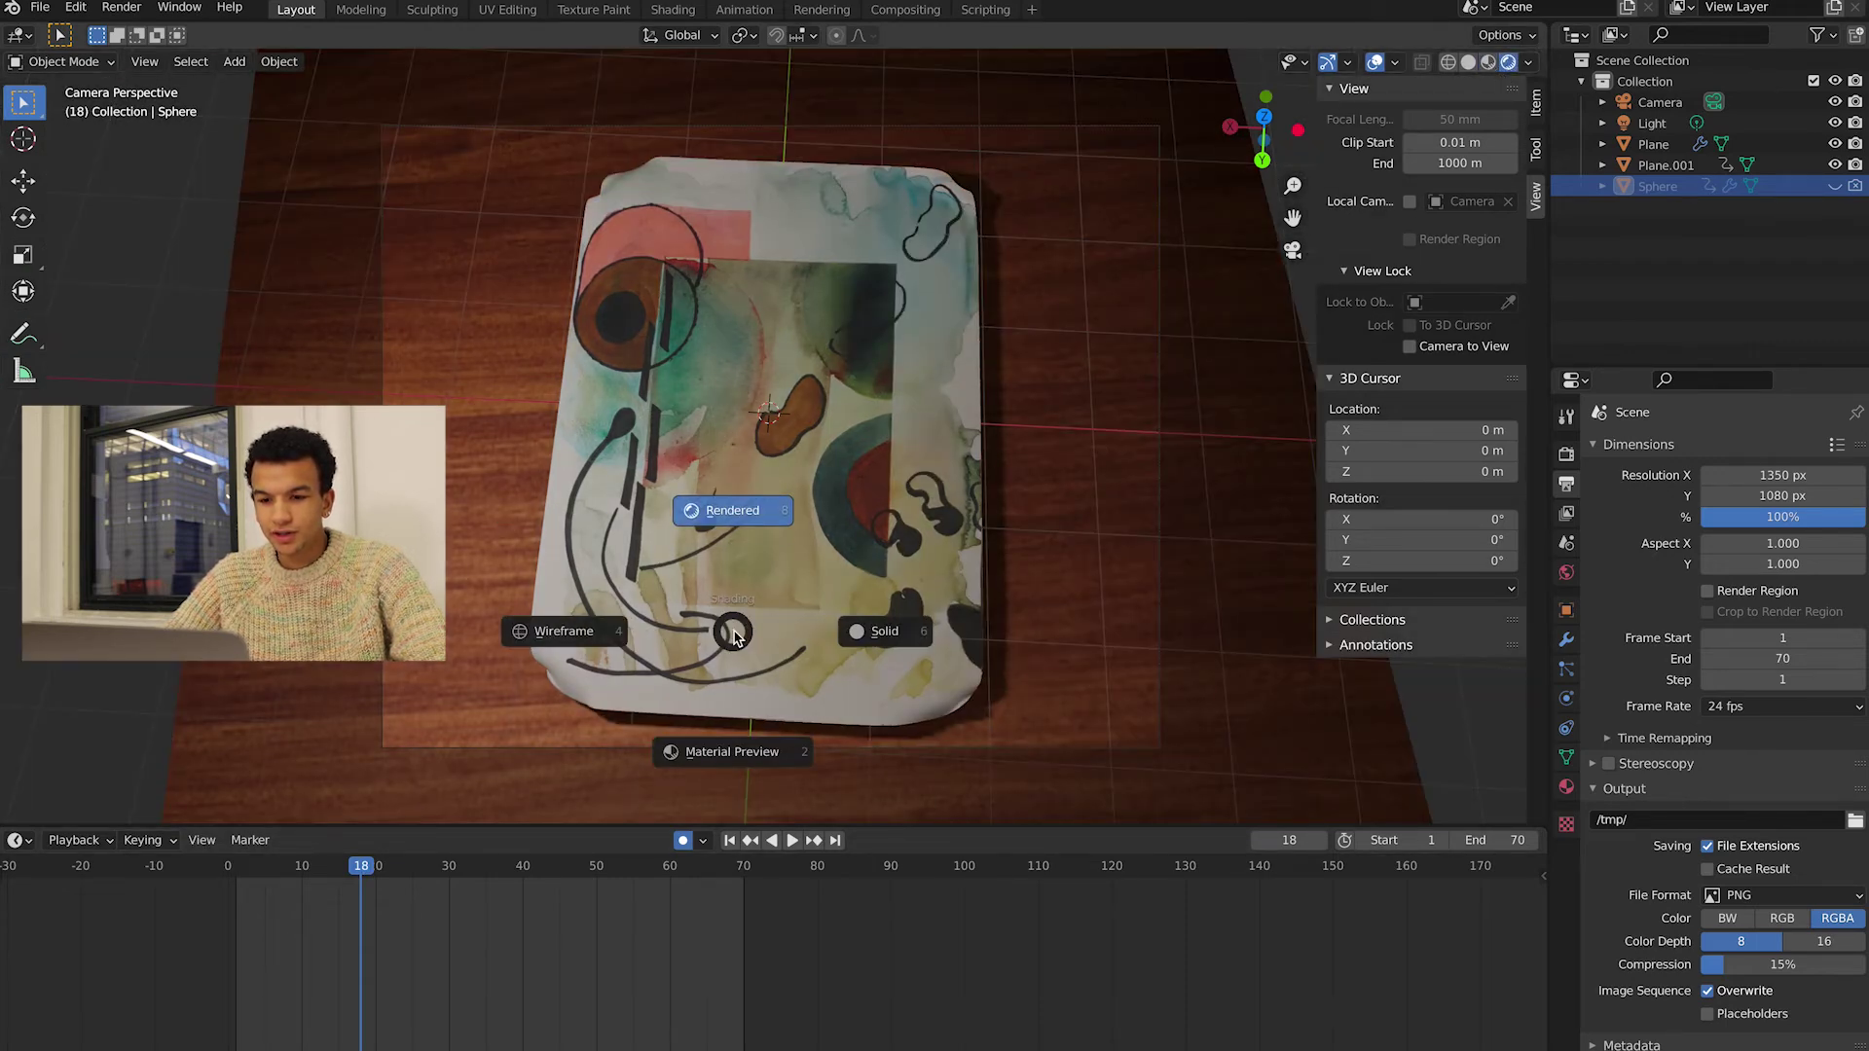
left_click(732, 518)
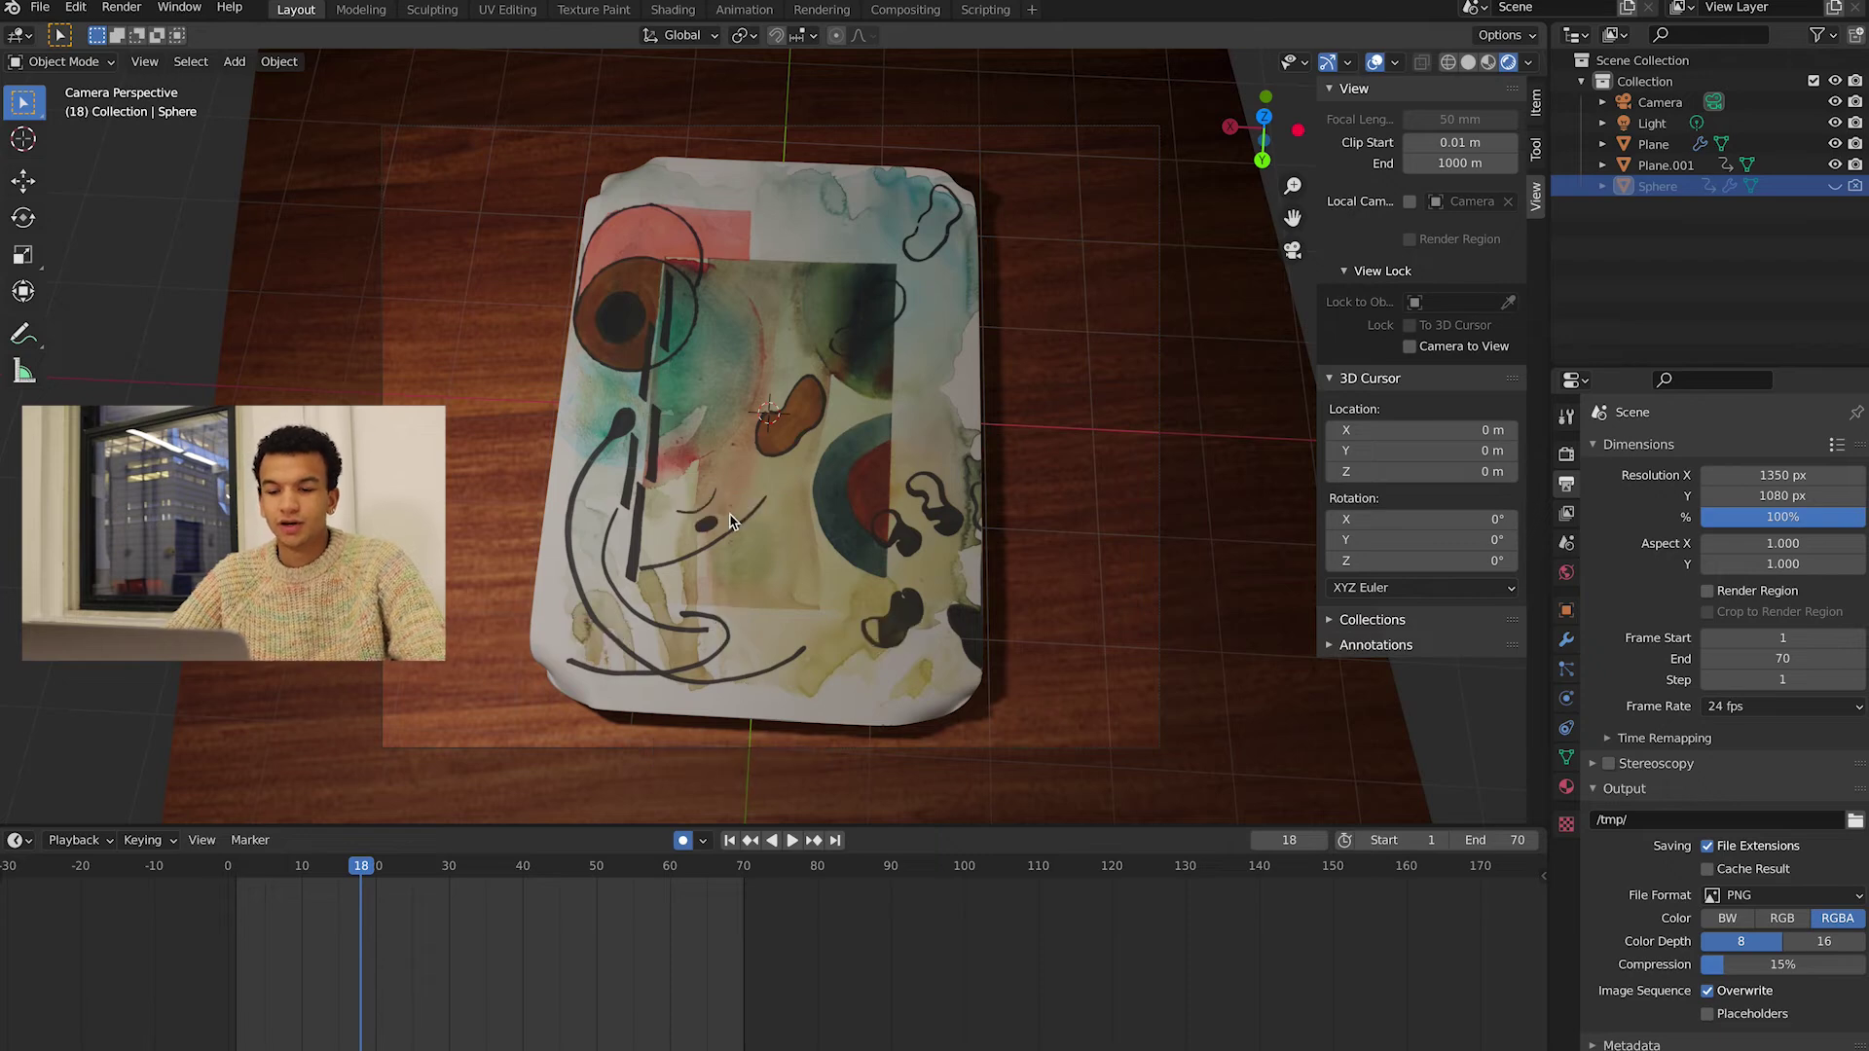
key("space")
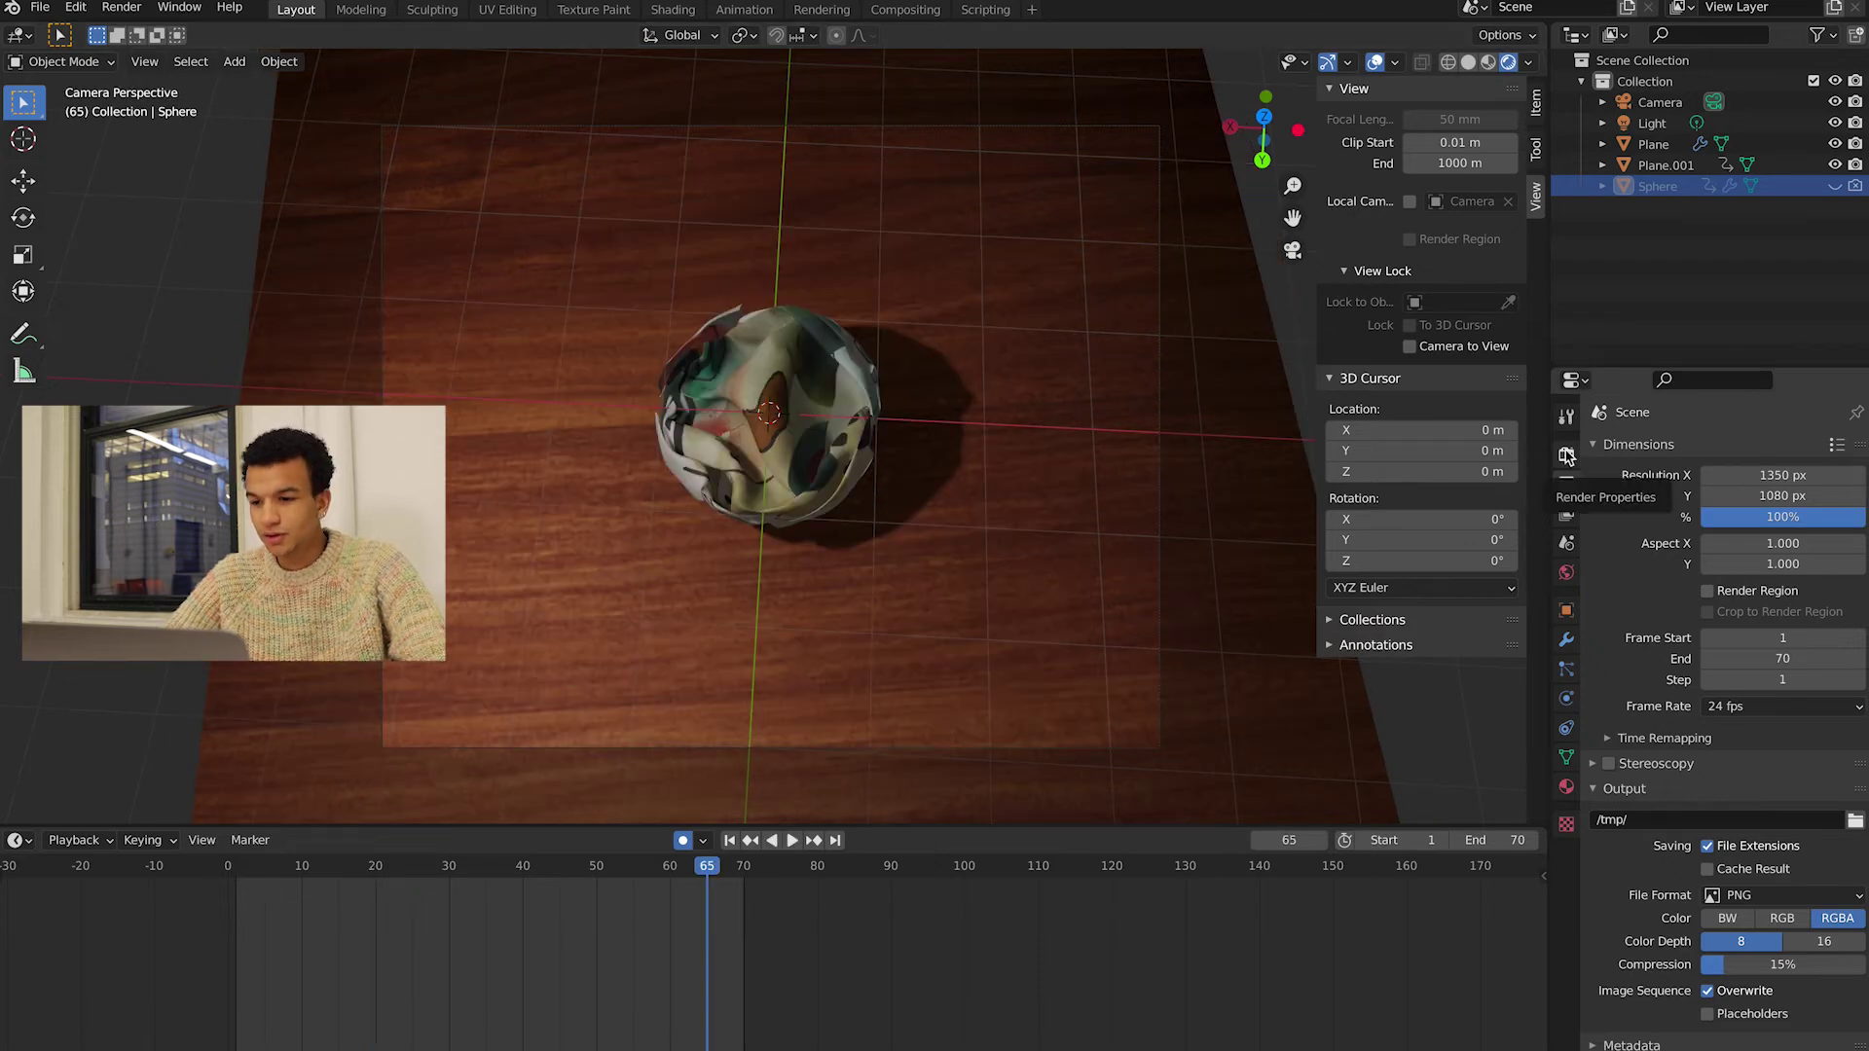
- Test the render engine on Cycles with a playback preview, then switch back to Eevee
left_click(1567, 455)
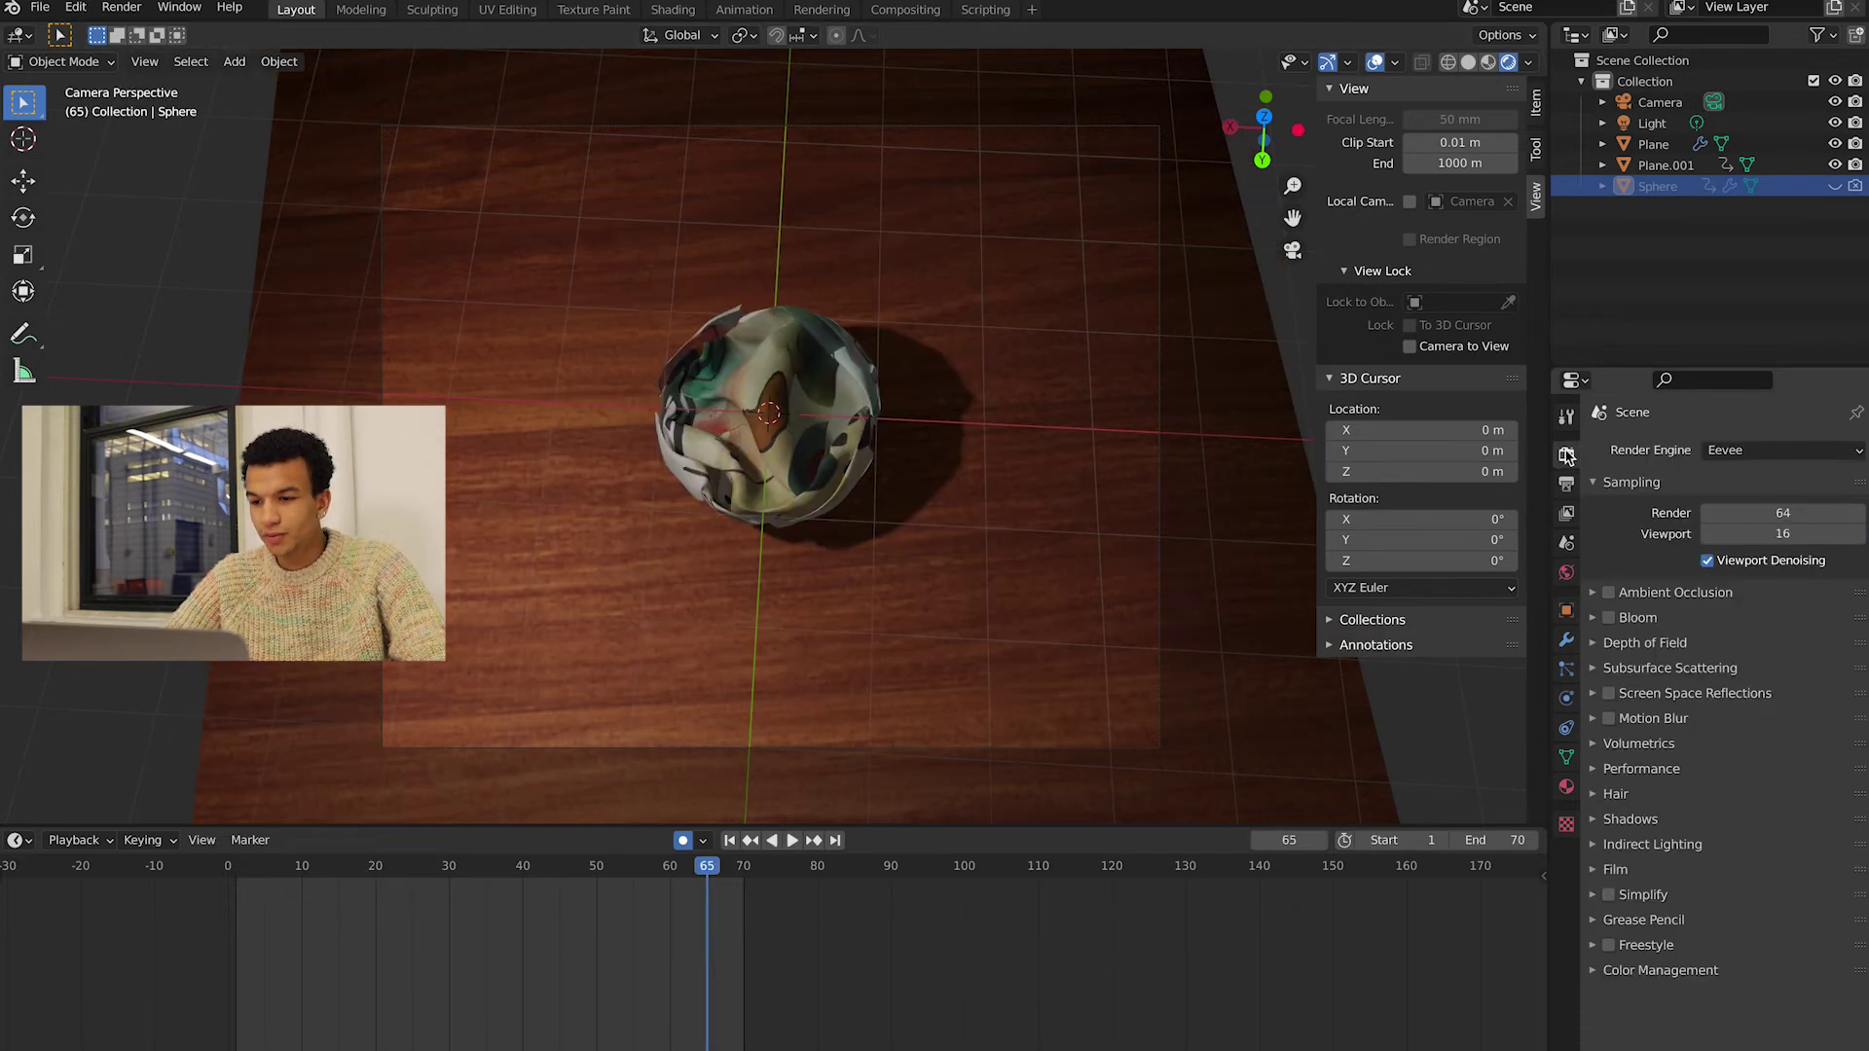
left_click(1742, 471)
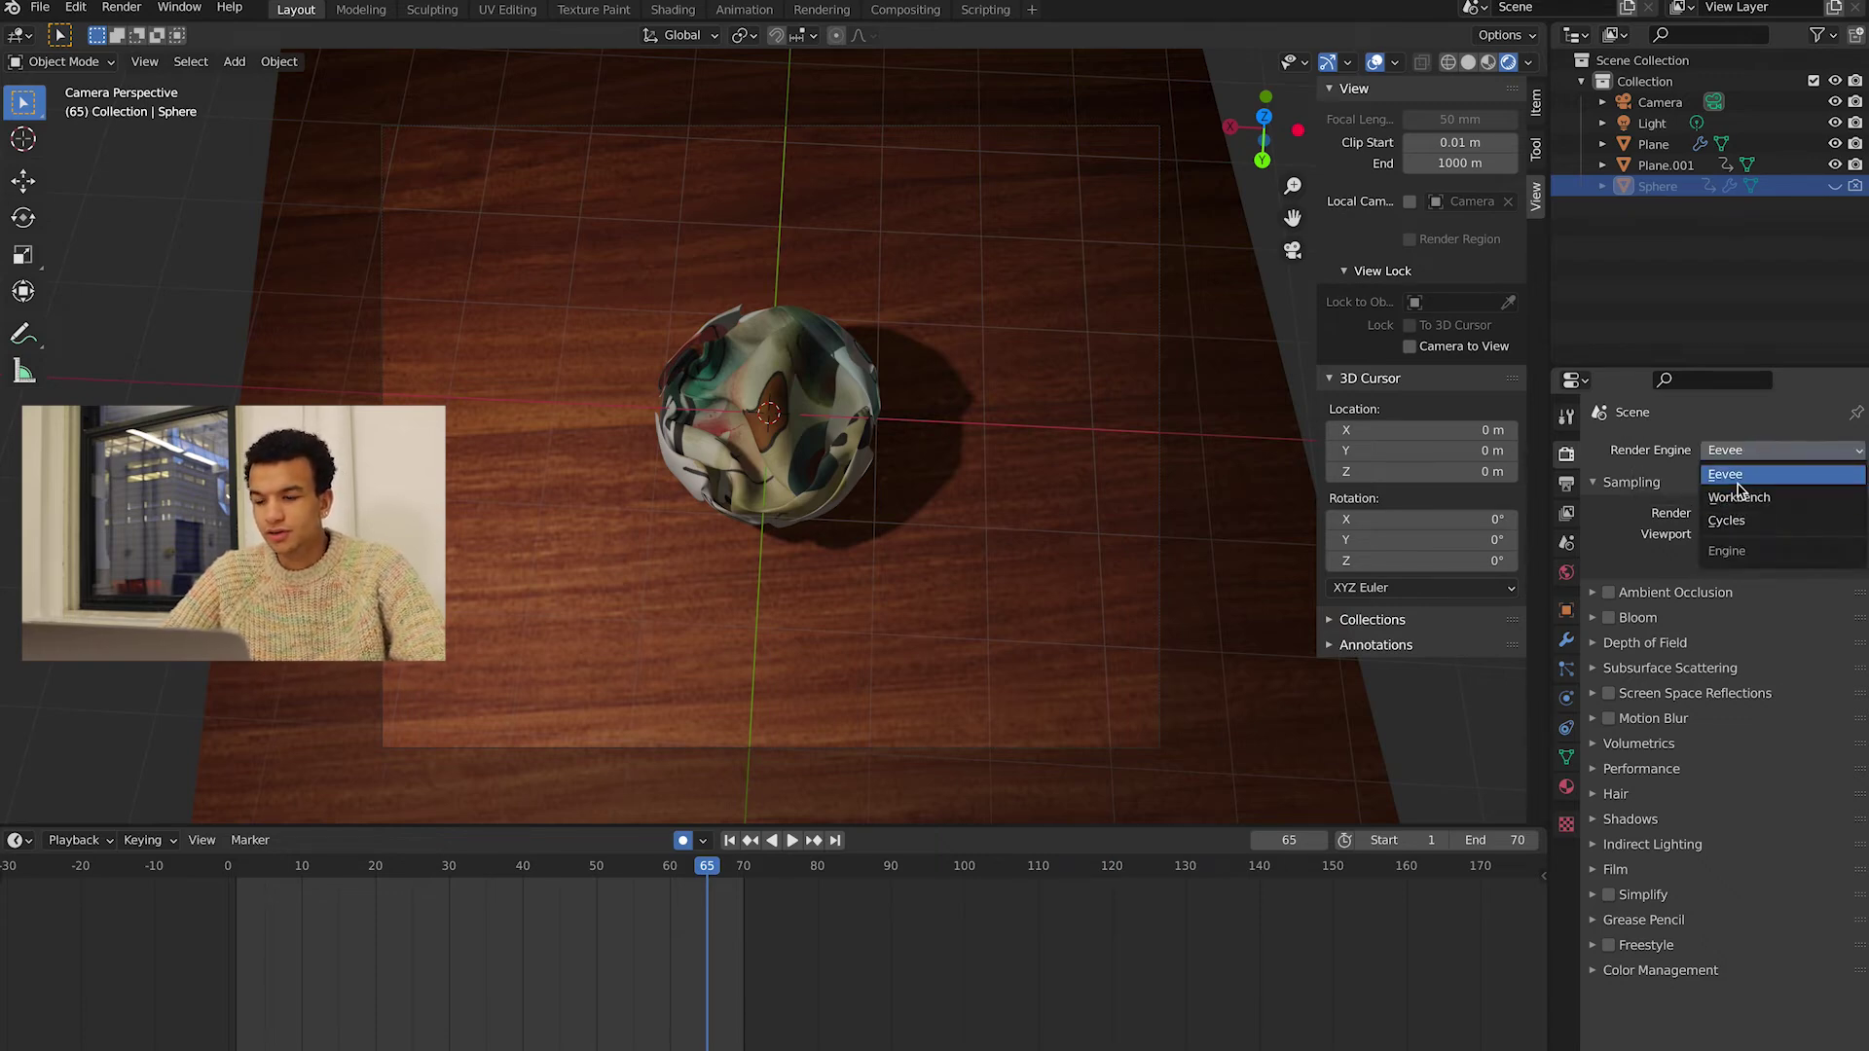
left_click(1743, 467)
left_click(413, 884)
key("space")
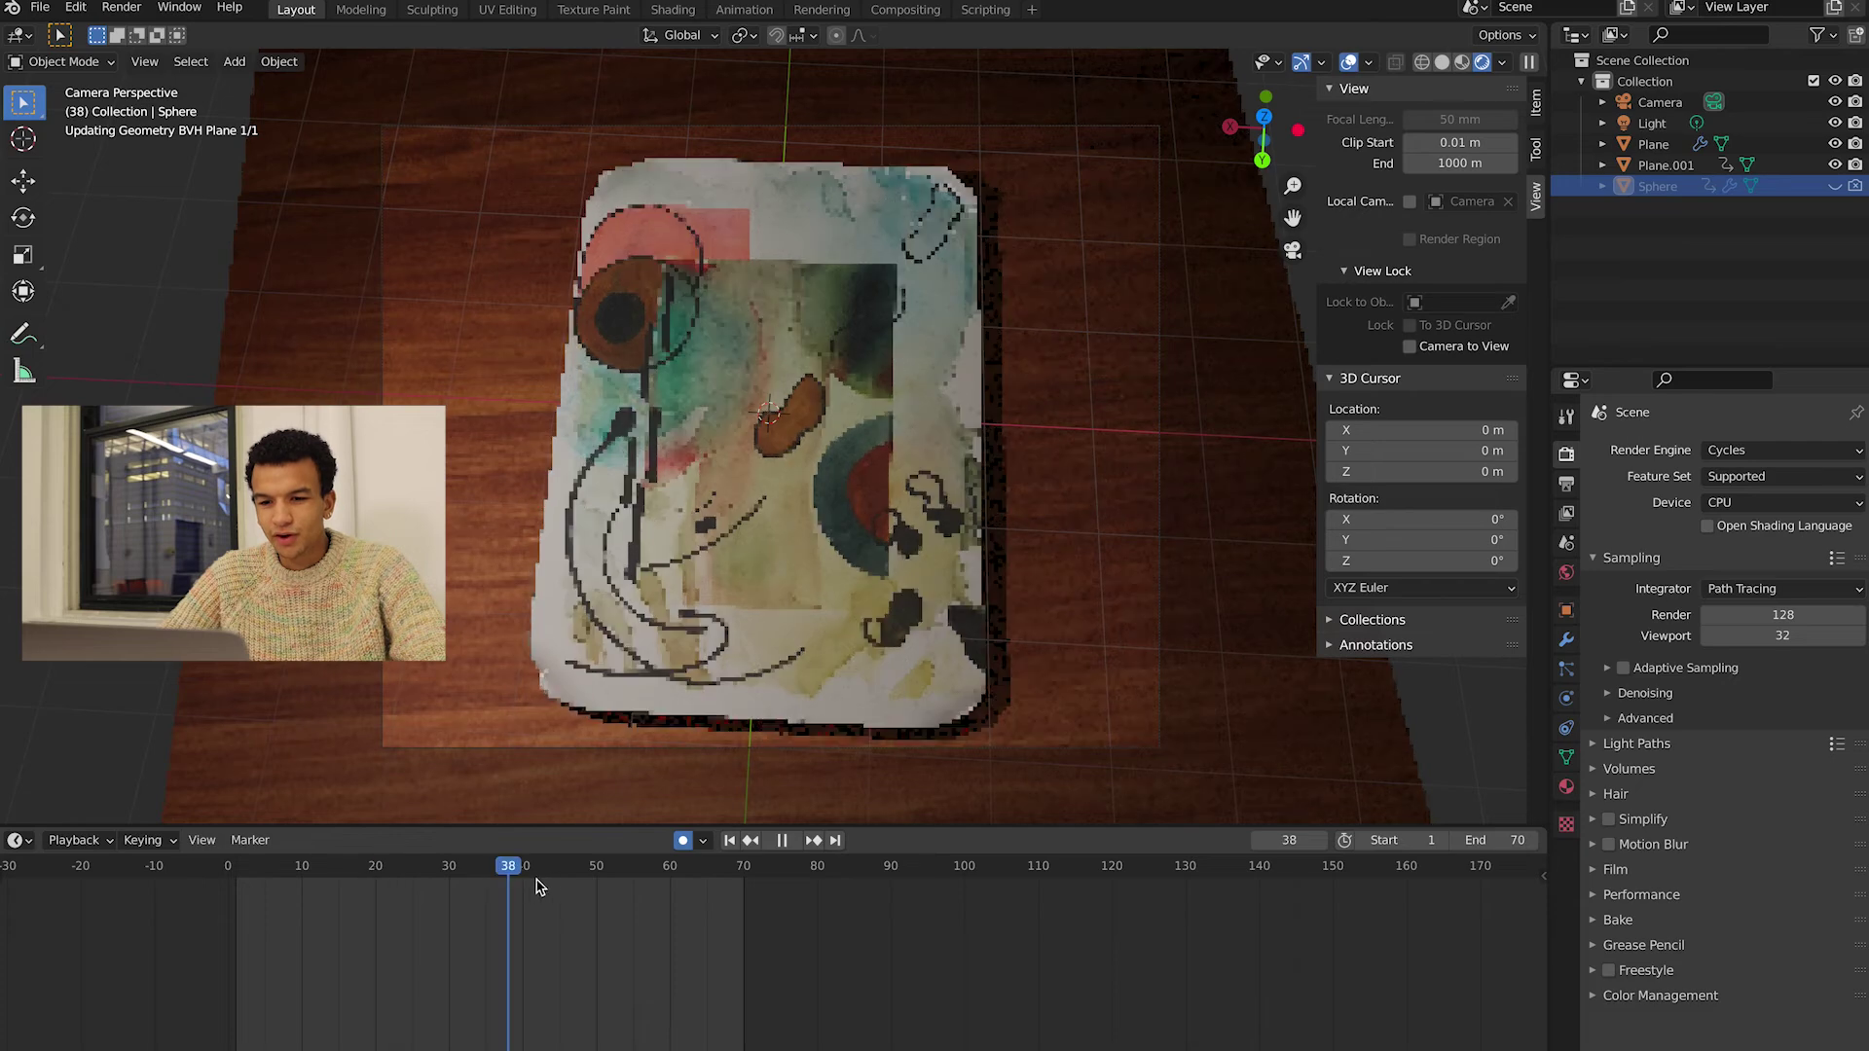
key("space")
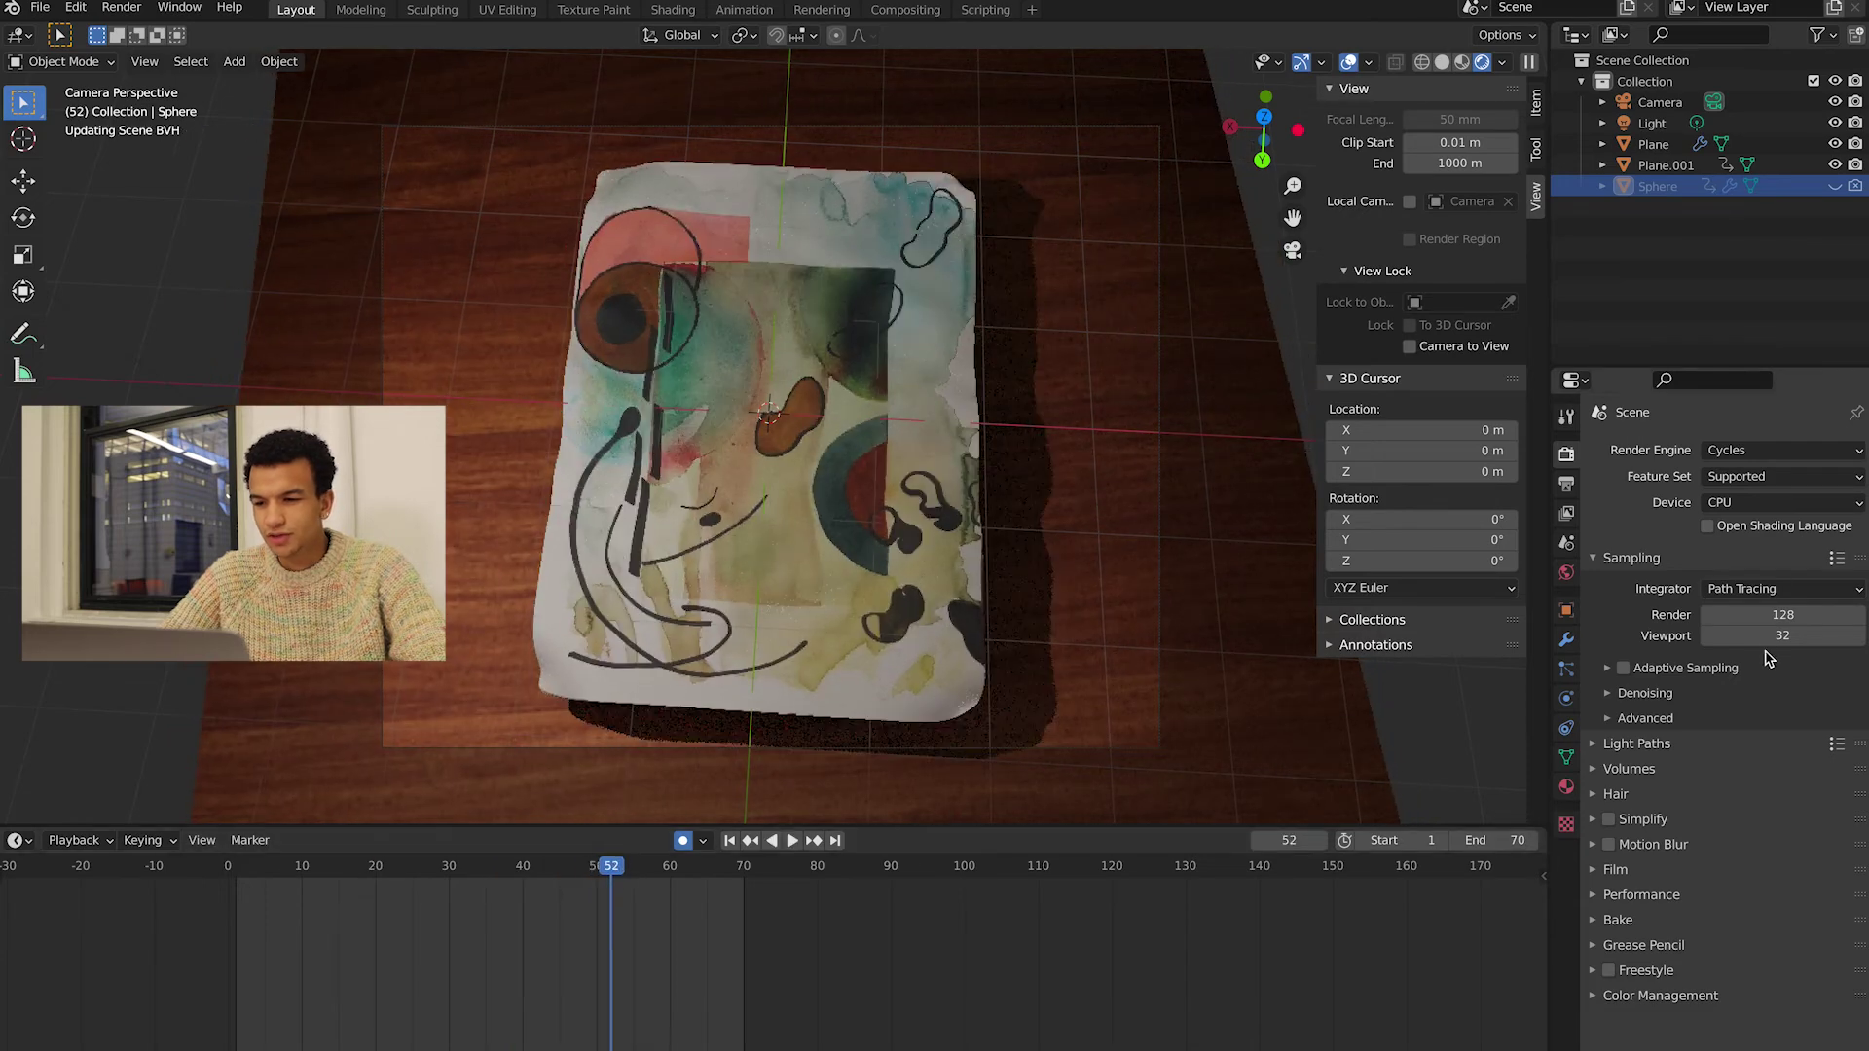
left_click(1766, 454)
left_click(1738, 473)
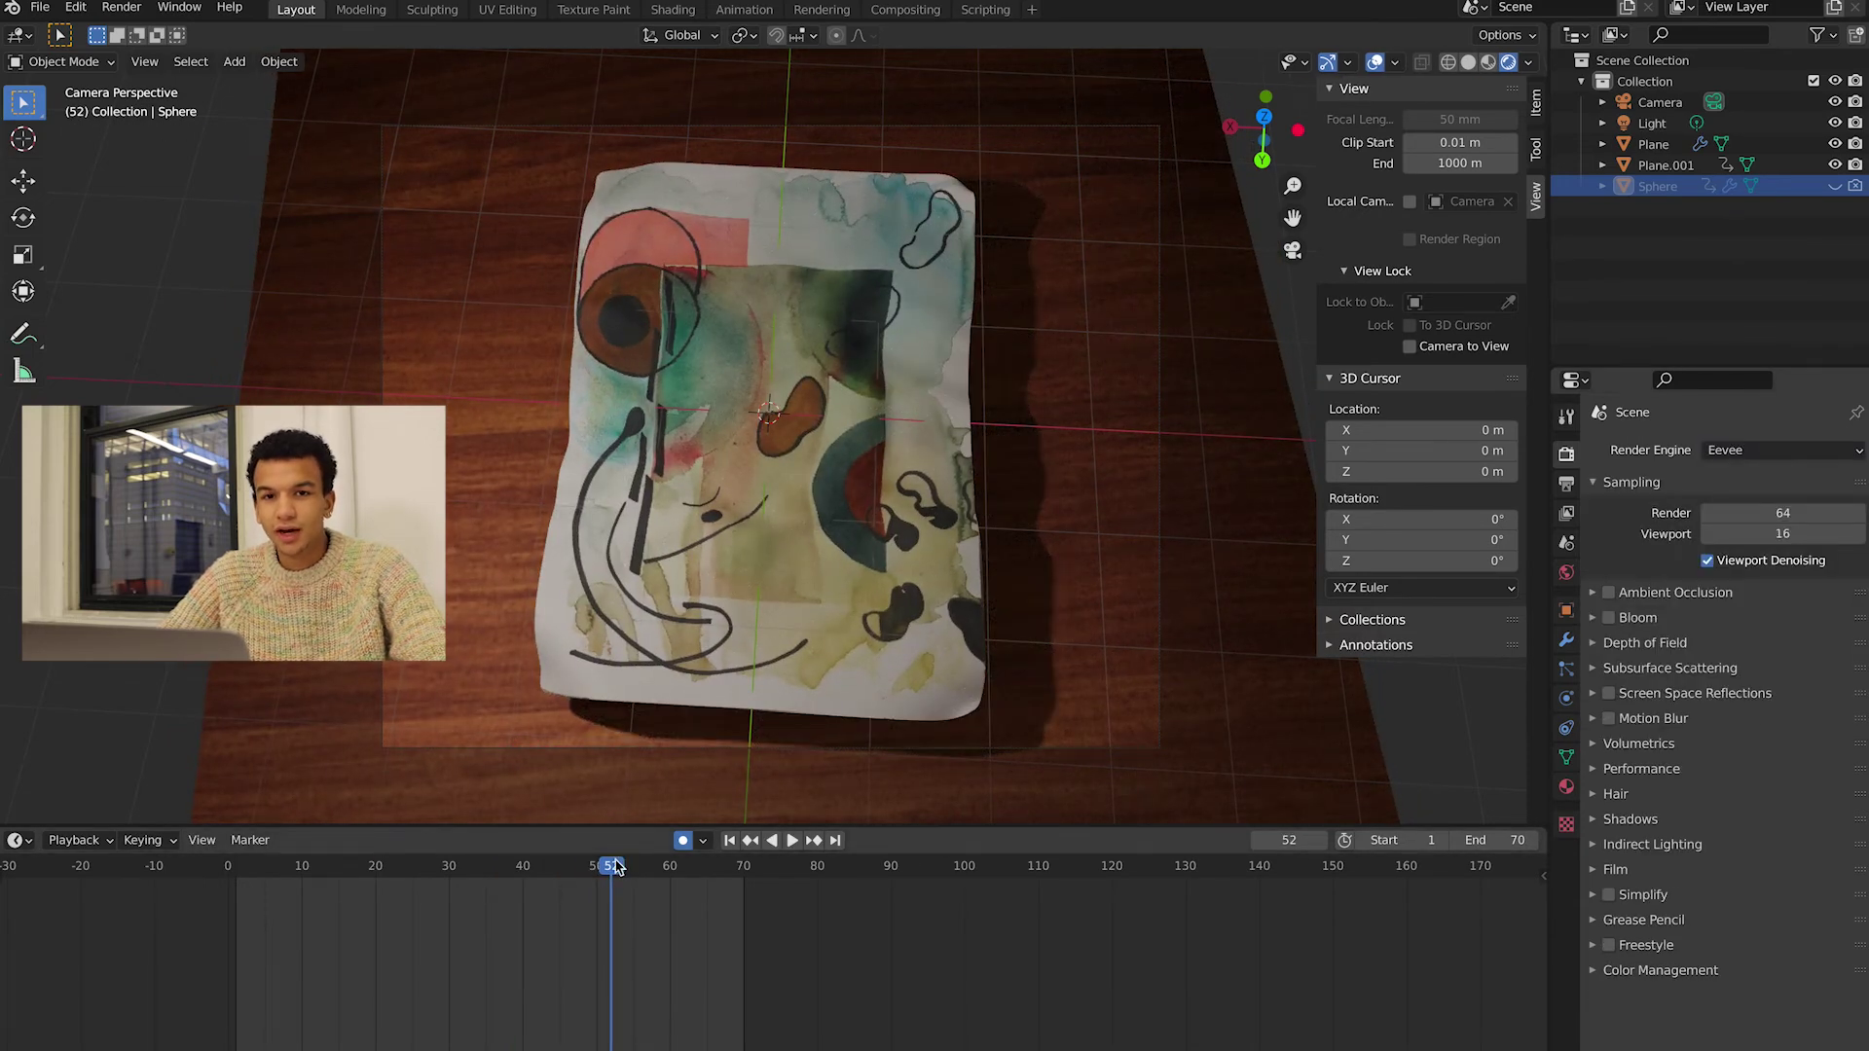
key("shift+ctrl+space")
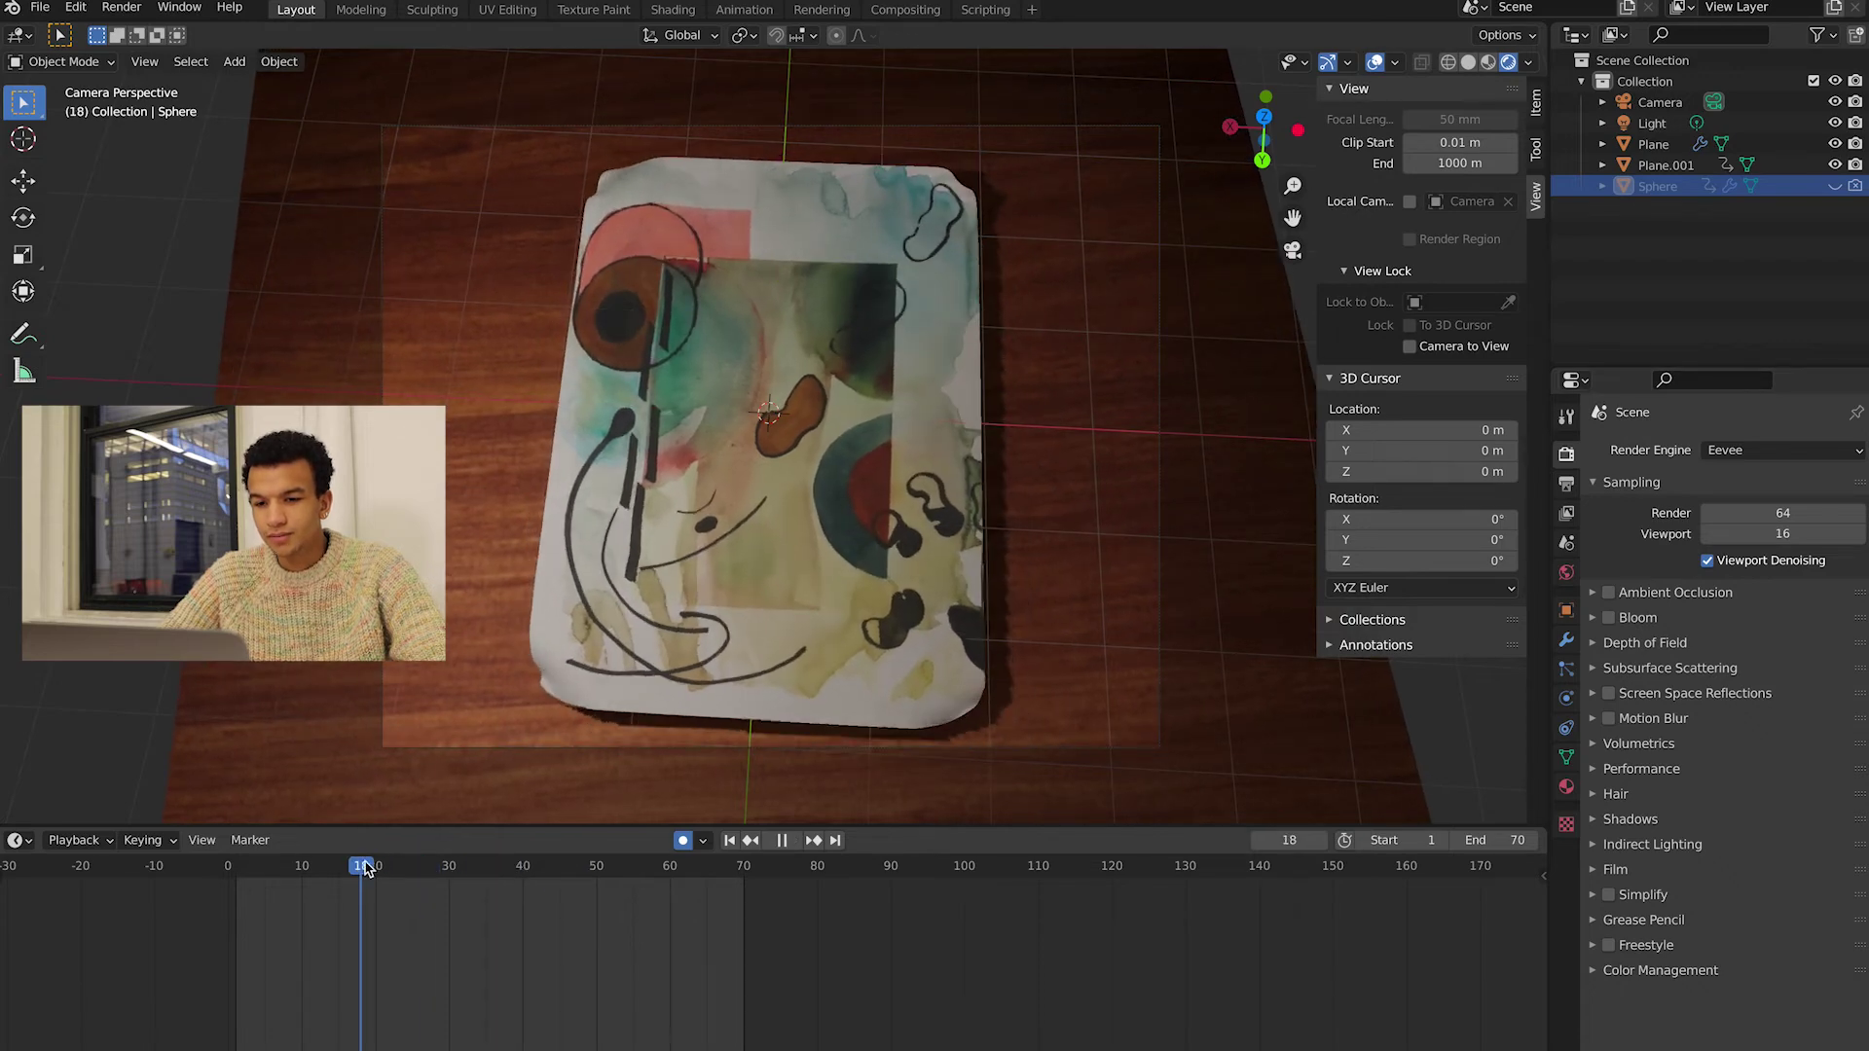
- Render a still of frame 56 and zoom around the Render Result
left_click_drag(302, 875, 639, 907)
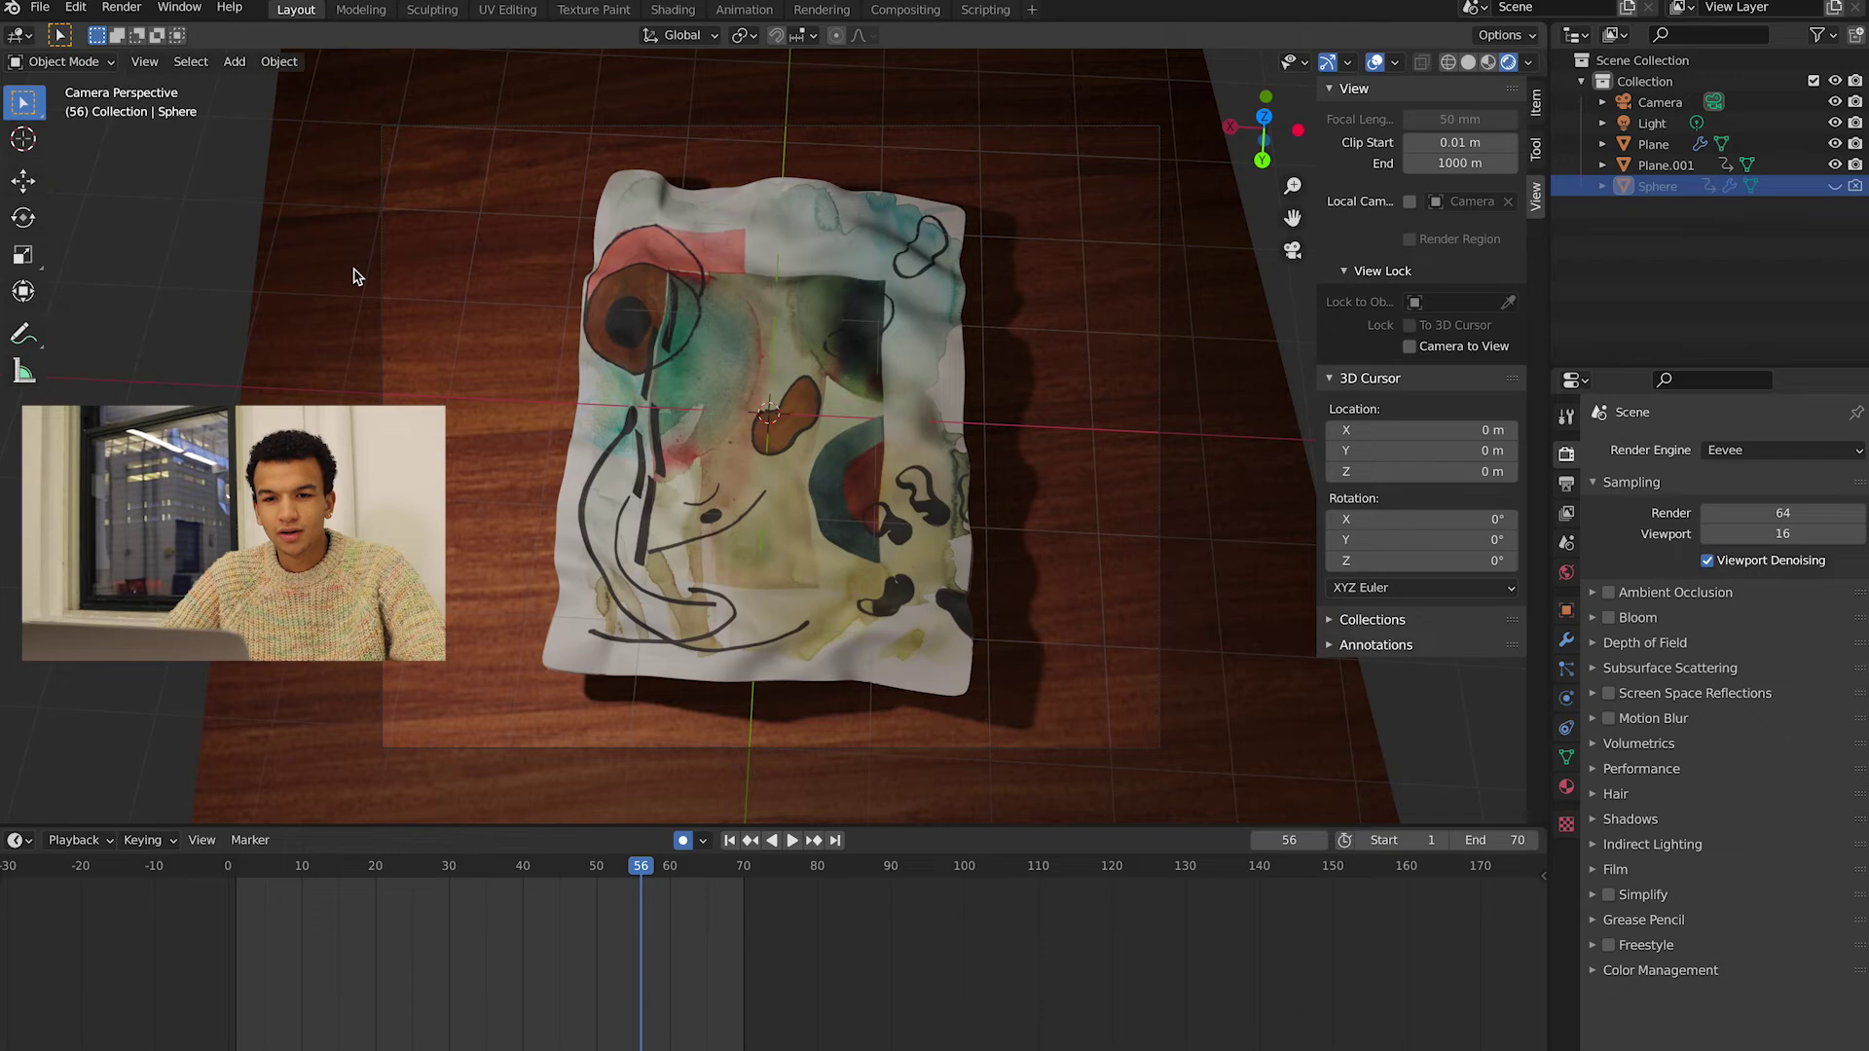
left_click(122, 8)
left_click(163, 32)
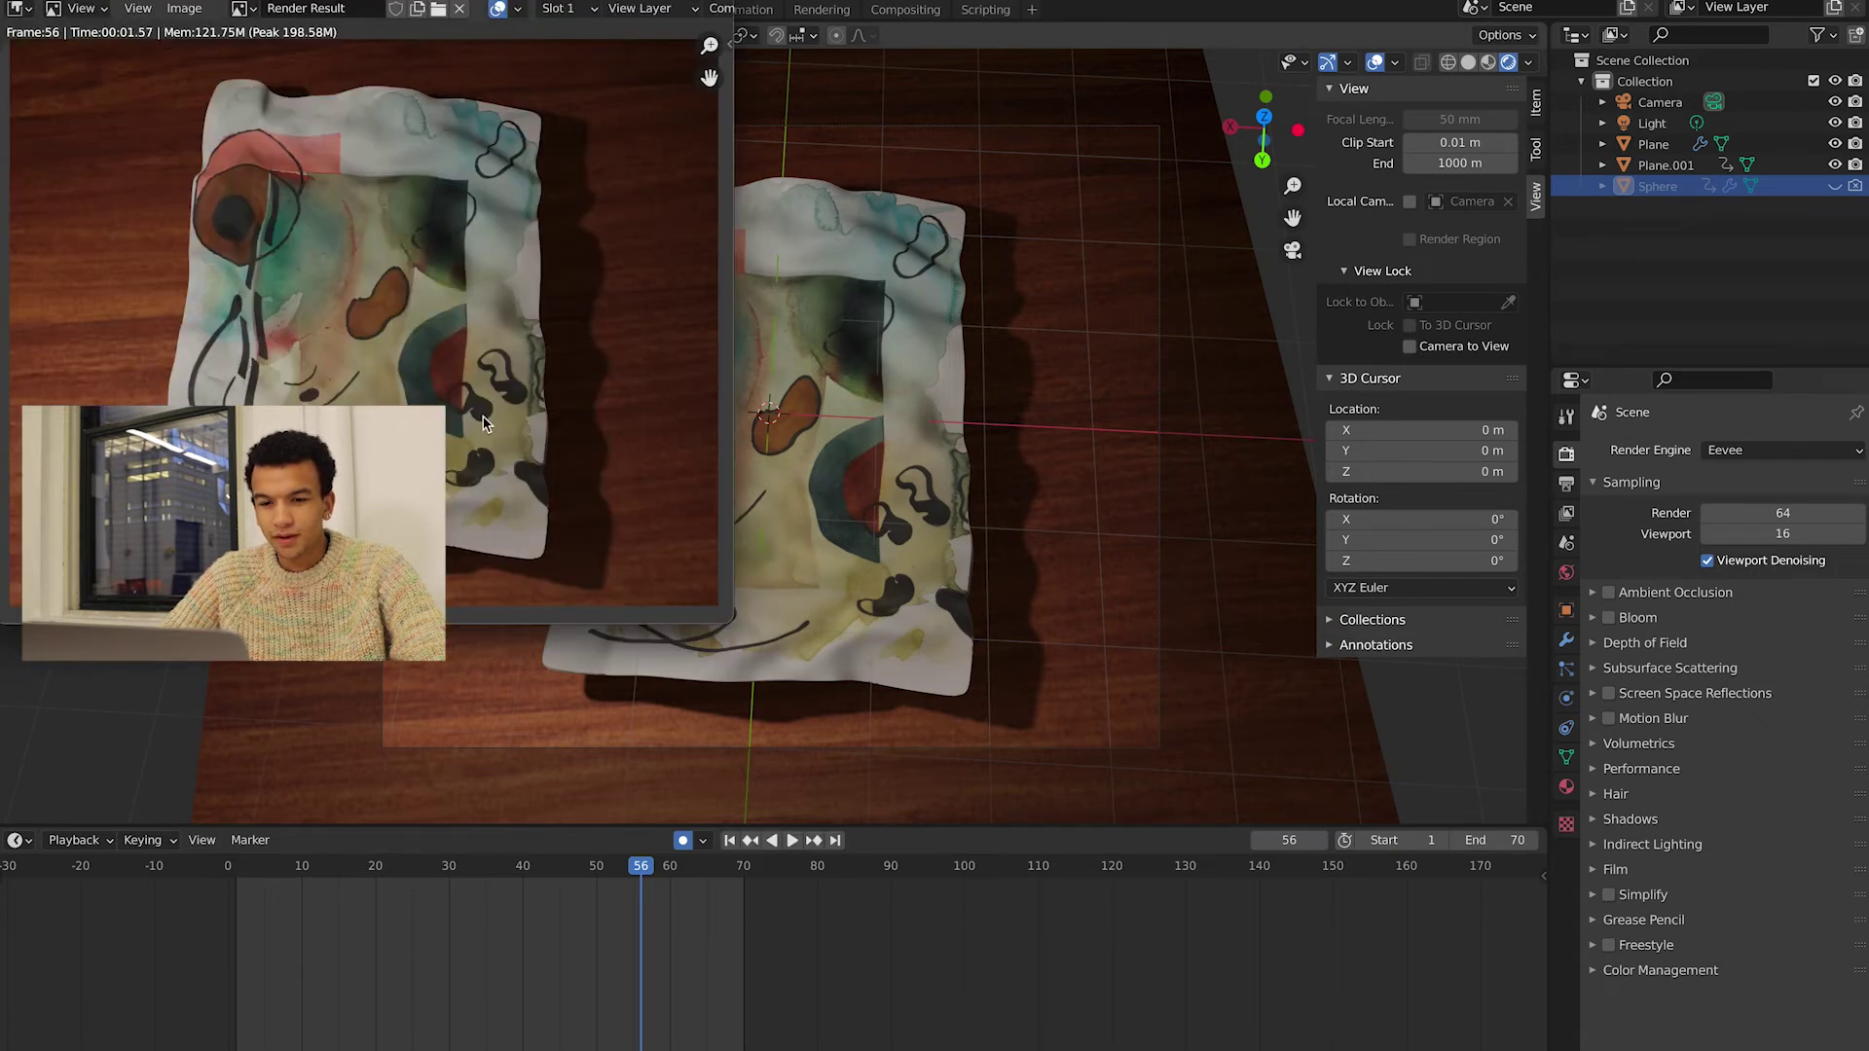
scroll(463, 219, "up", 2)
scroll(463, 219, "down", 2)
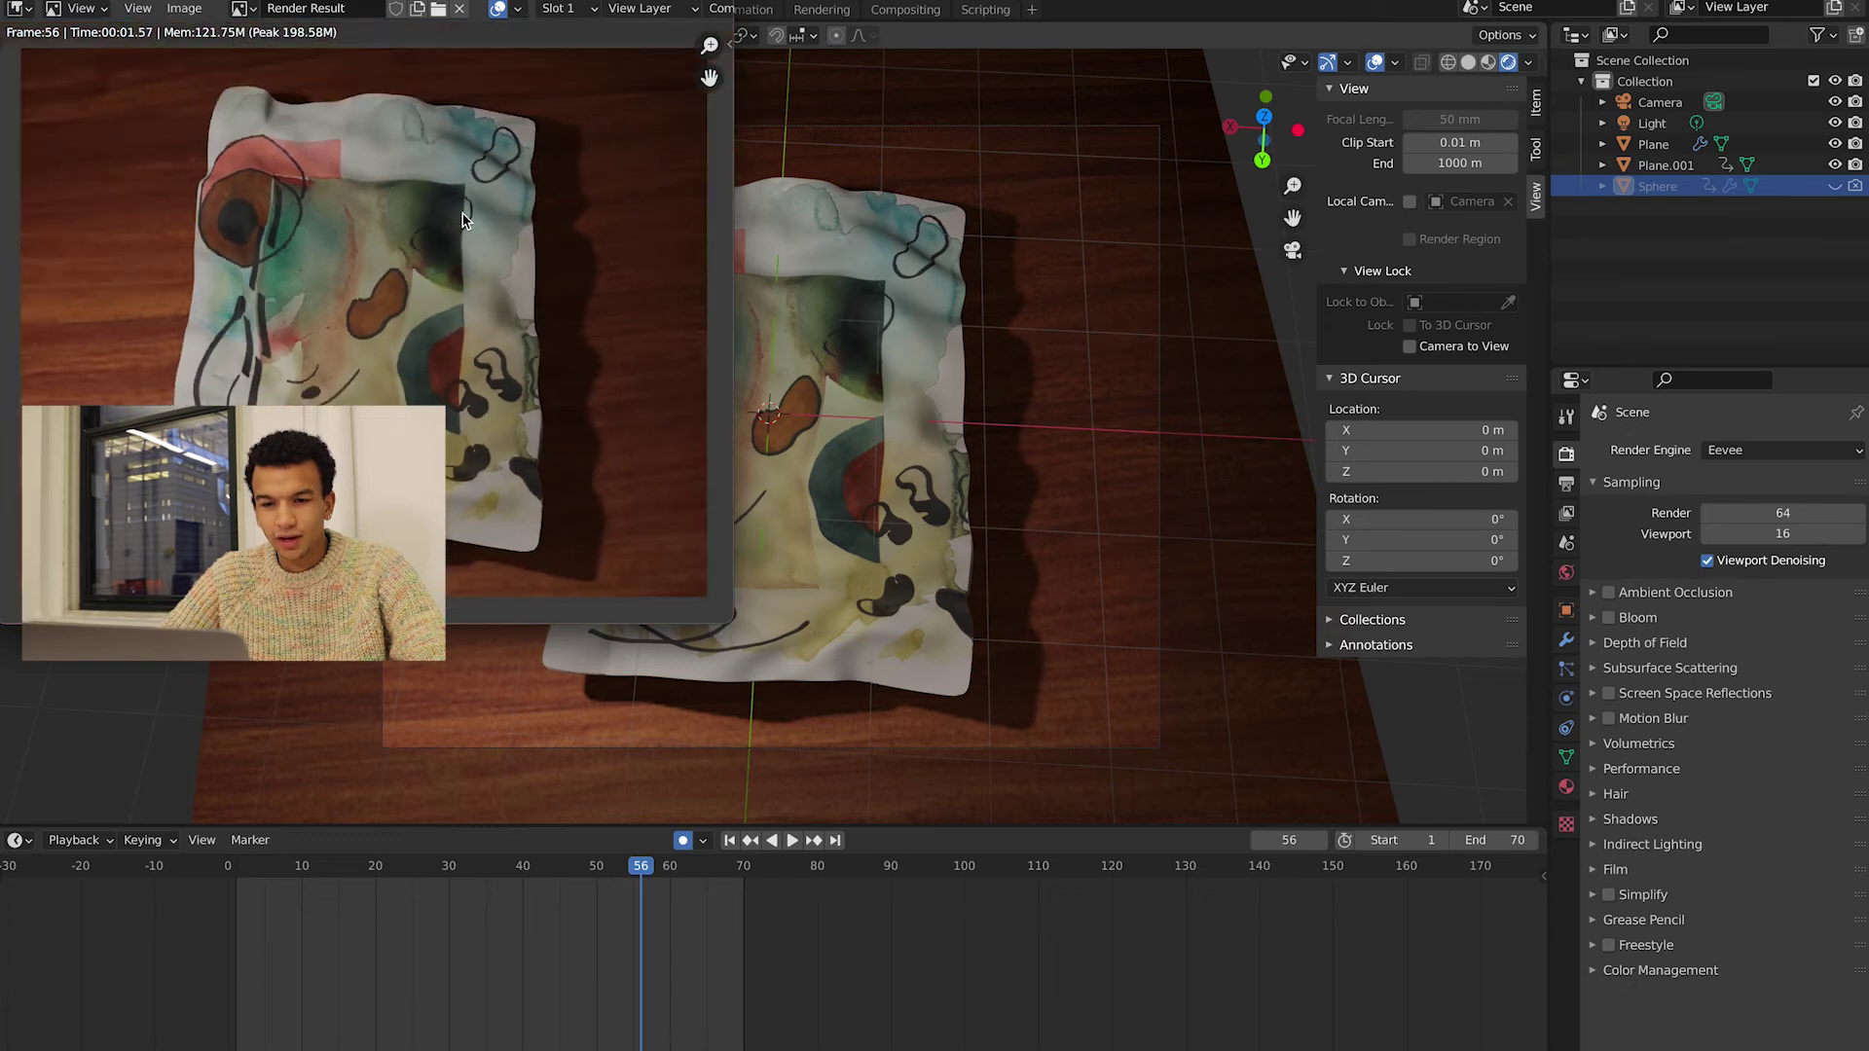
scroll(288, 224, "down", 1)
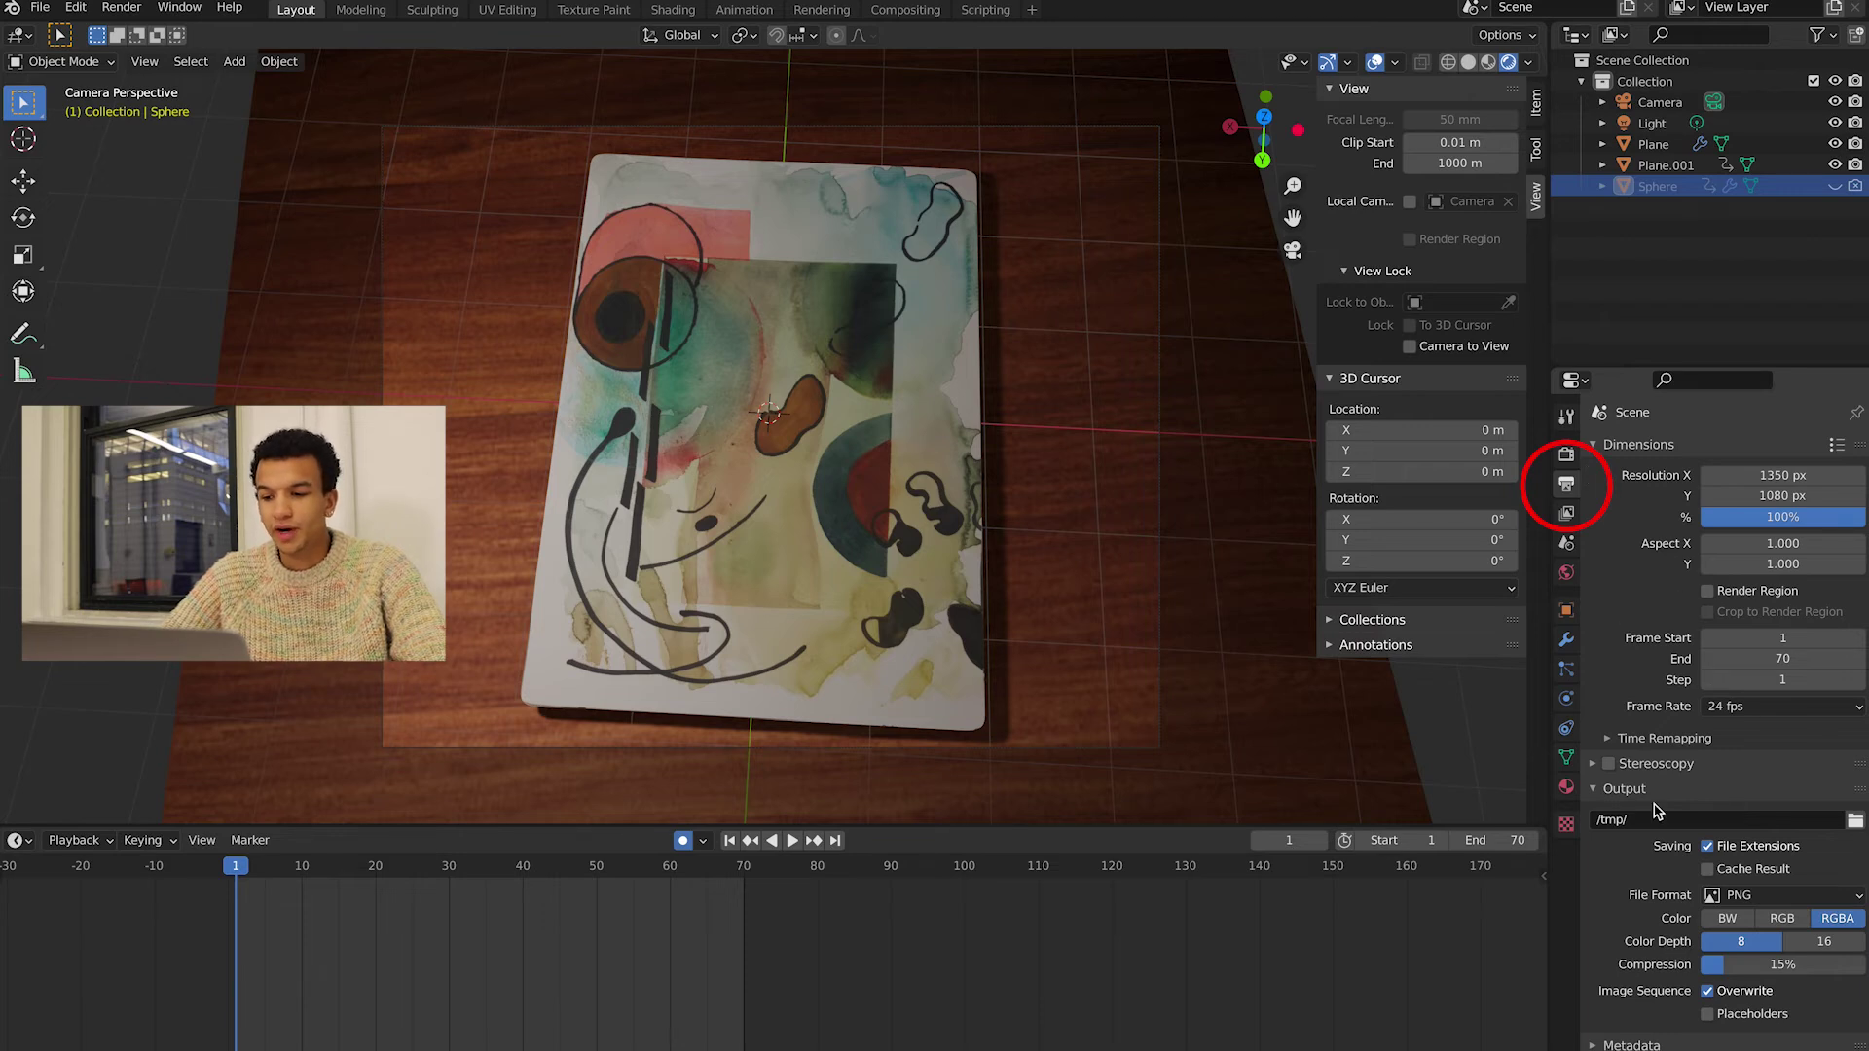
- Create a 'tutorial' folder on the Desktop and accept it as the output path
left_click(1676, 824)
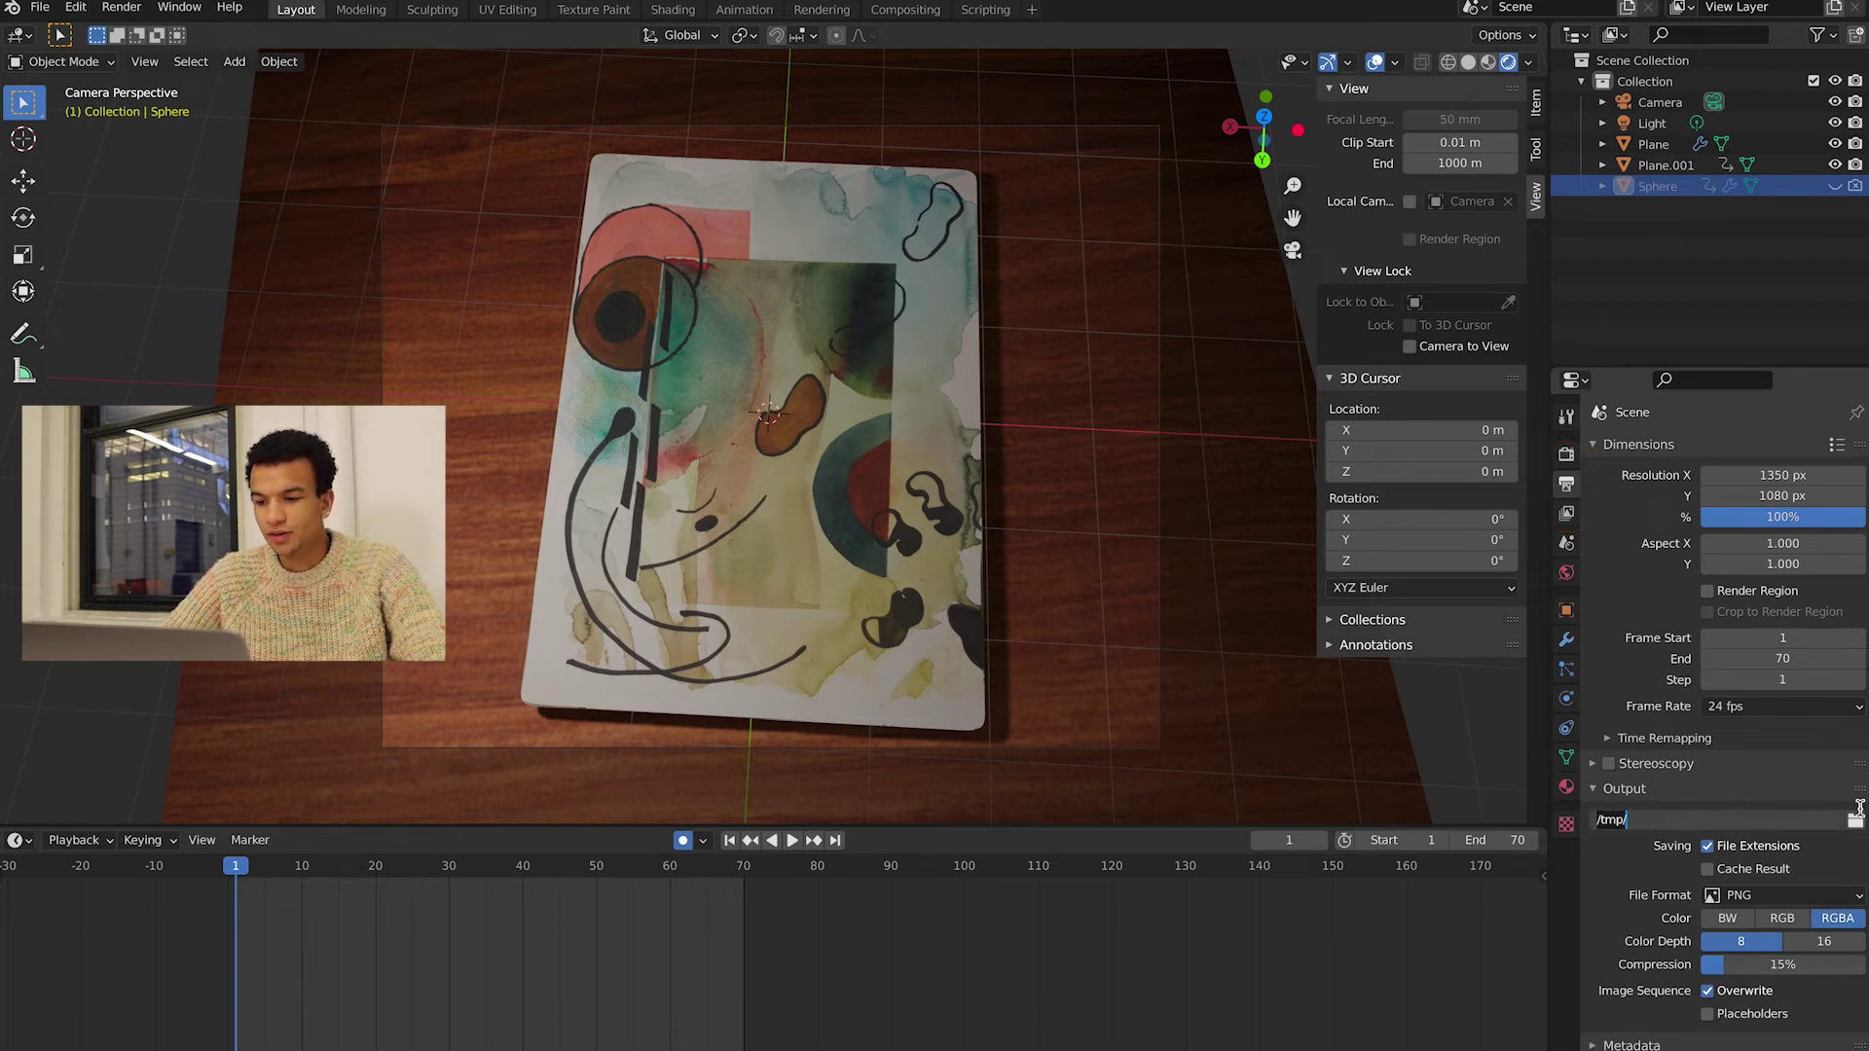
left_click(1855, 823)
left_click(1856, 823)
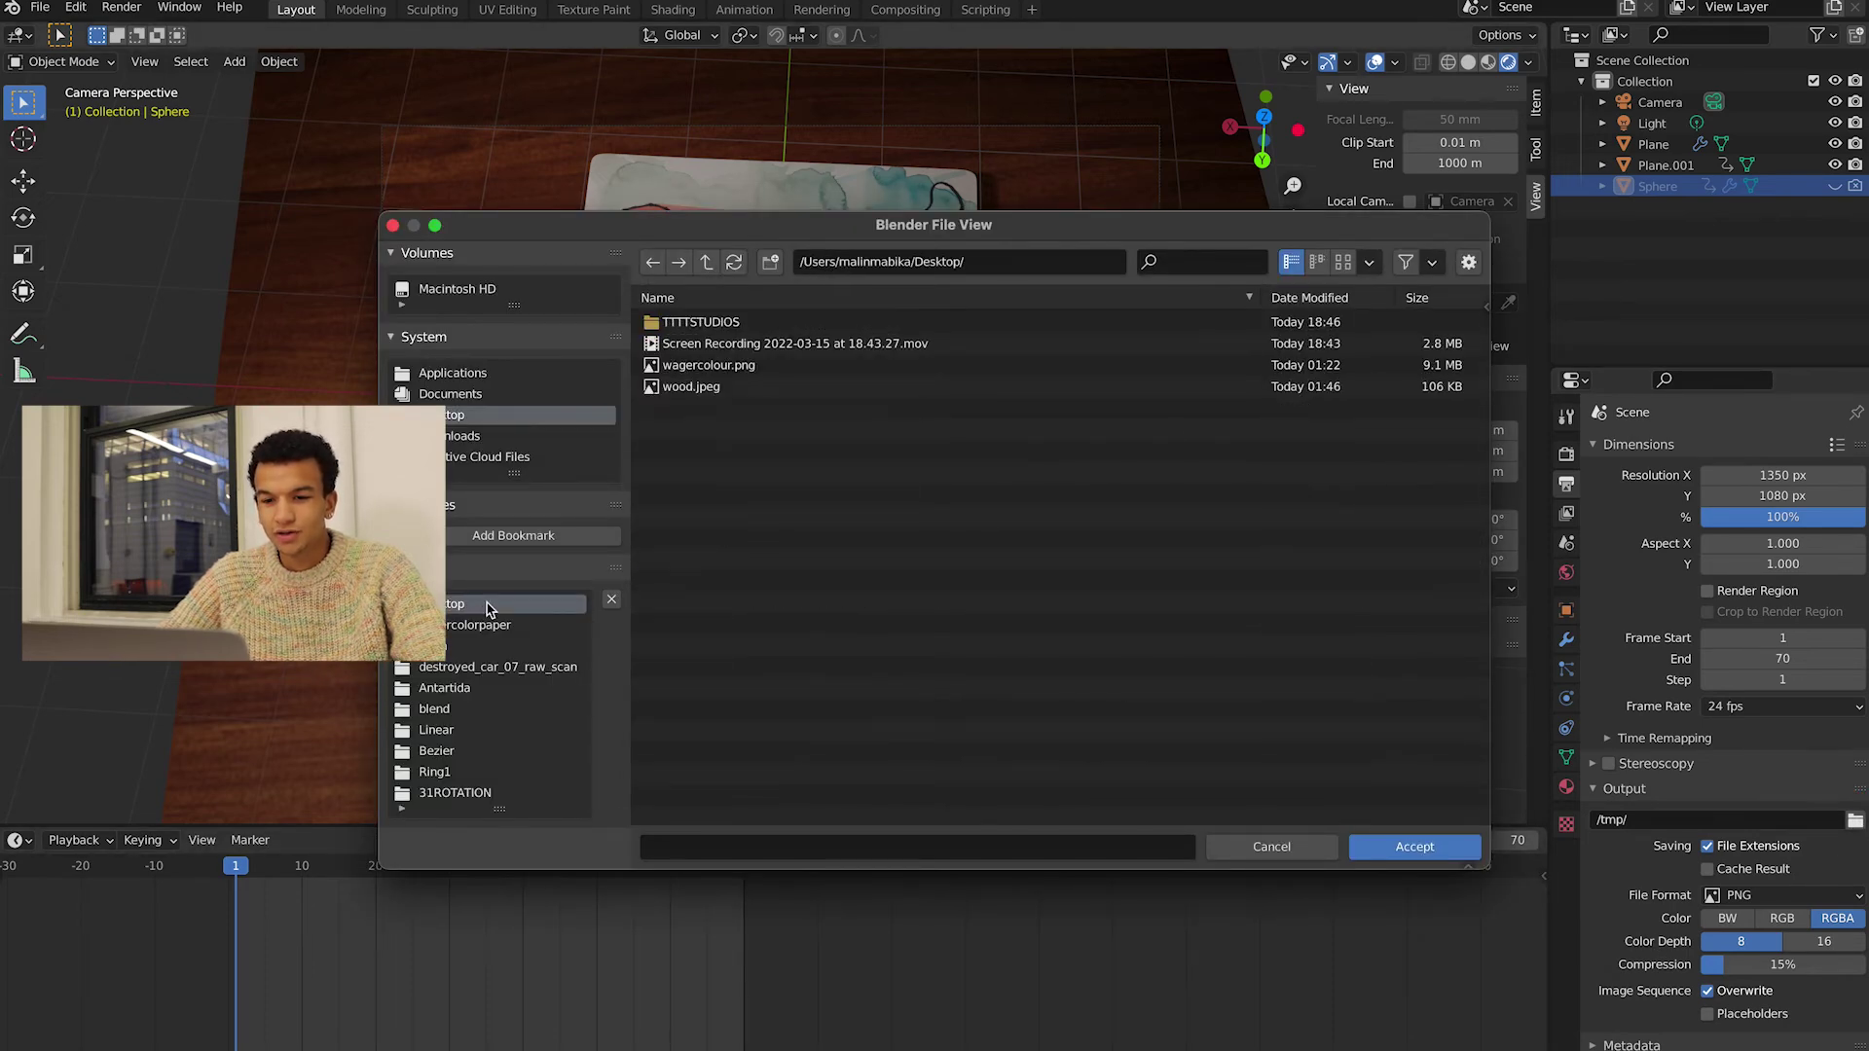
left_click(770, 262)
key("BackSpace")
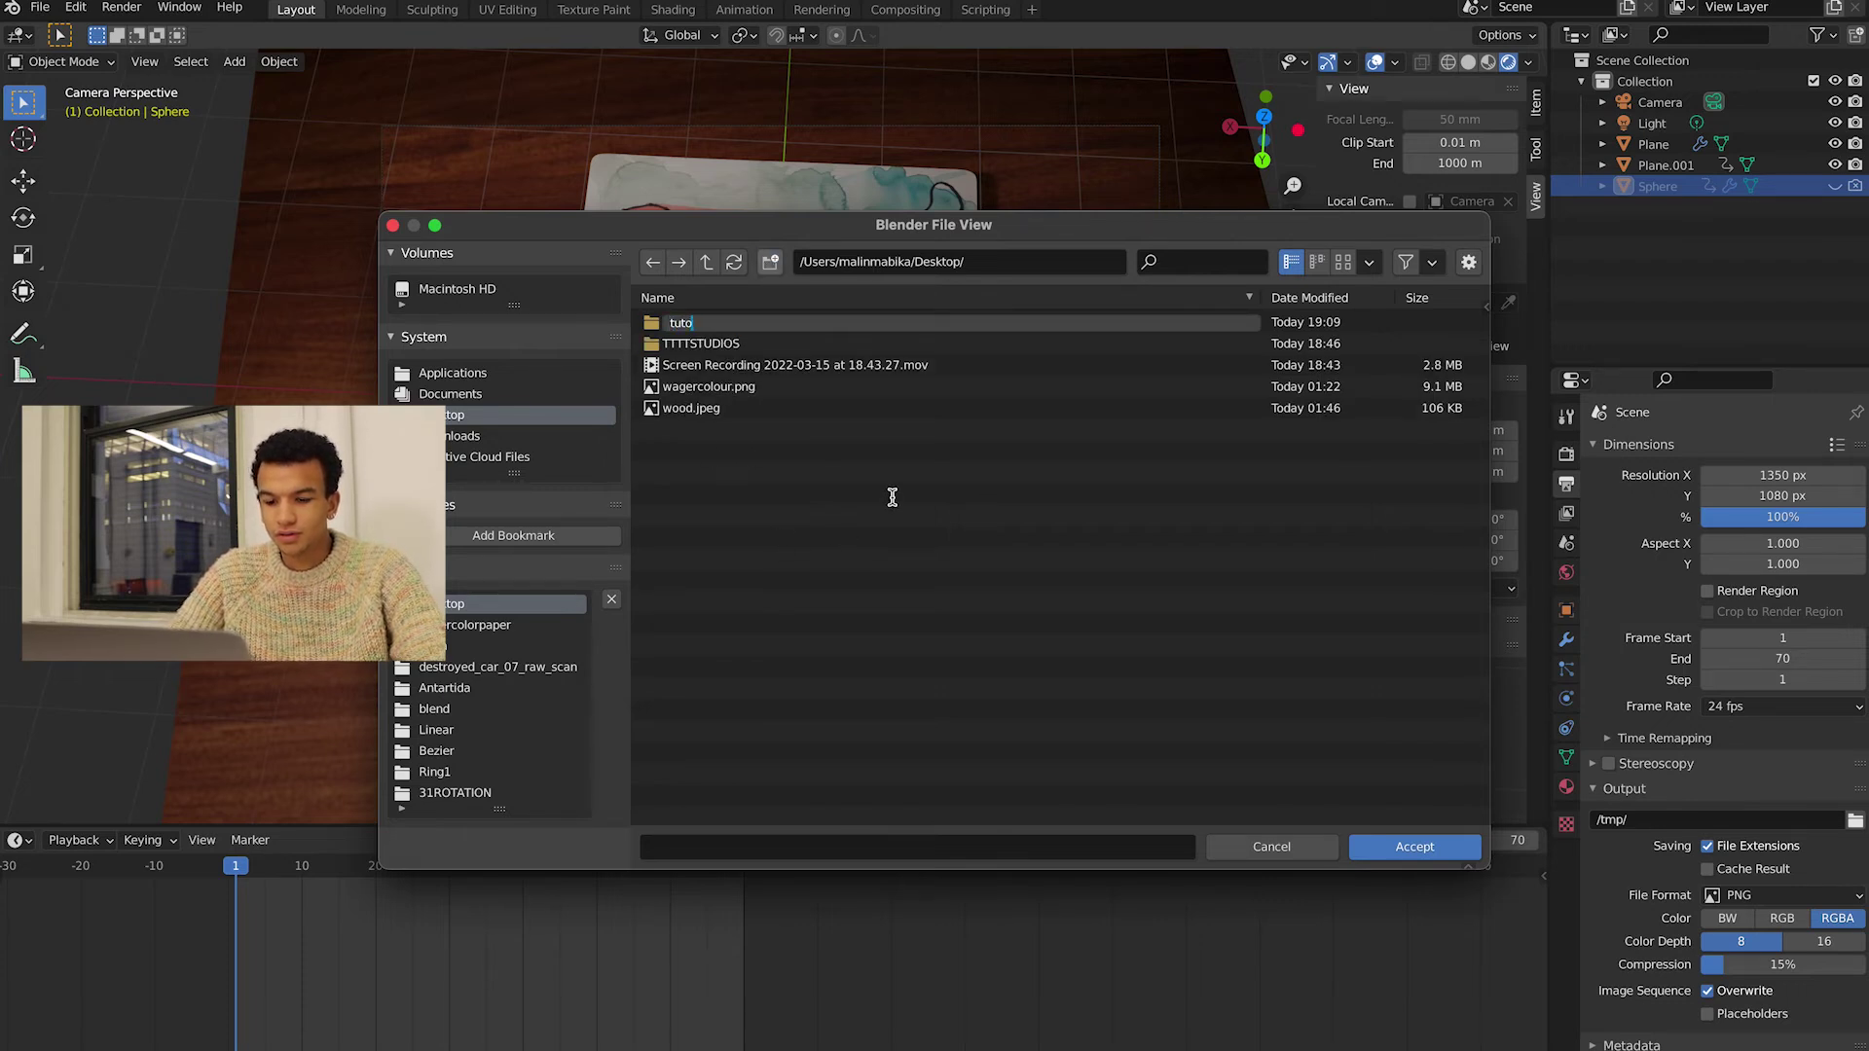
type("tutorial")
key("Return")
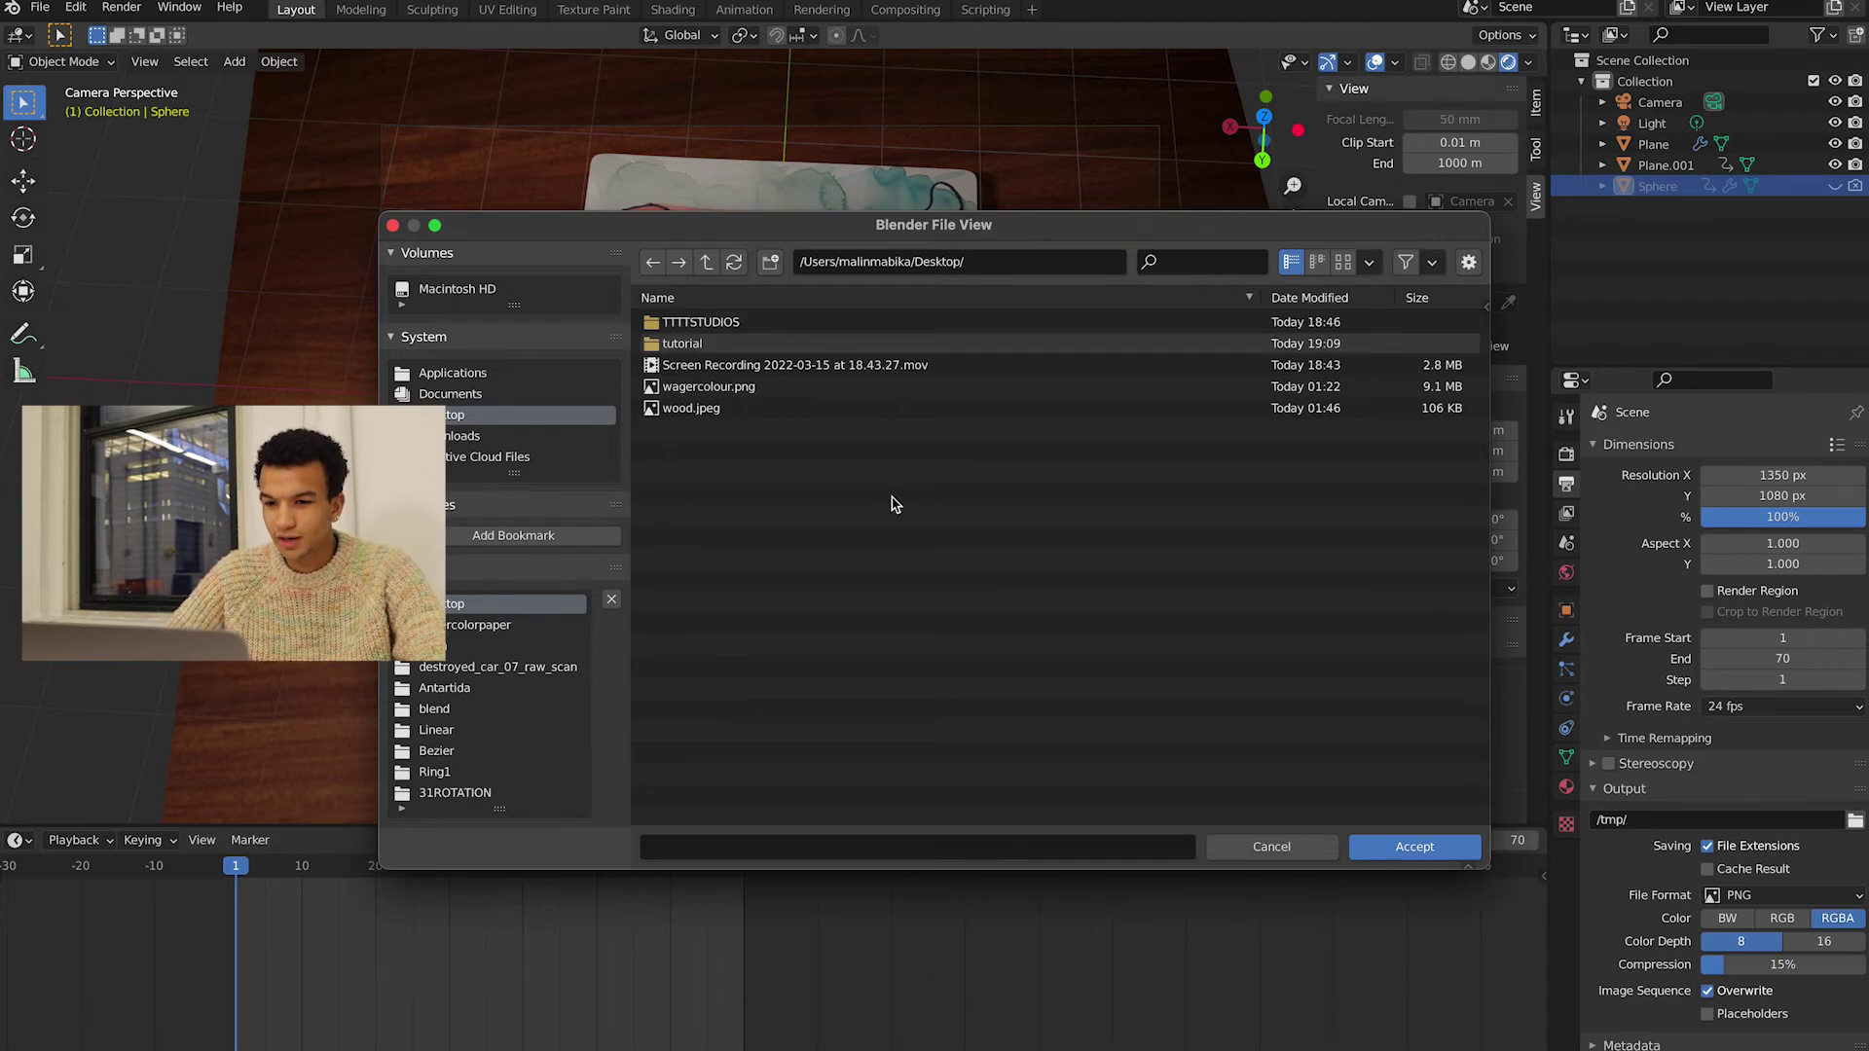
double_click(755, 344)
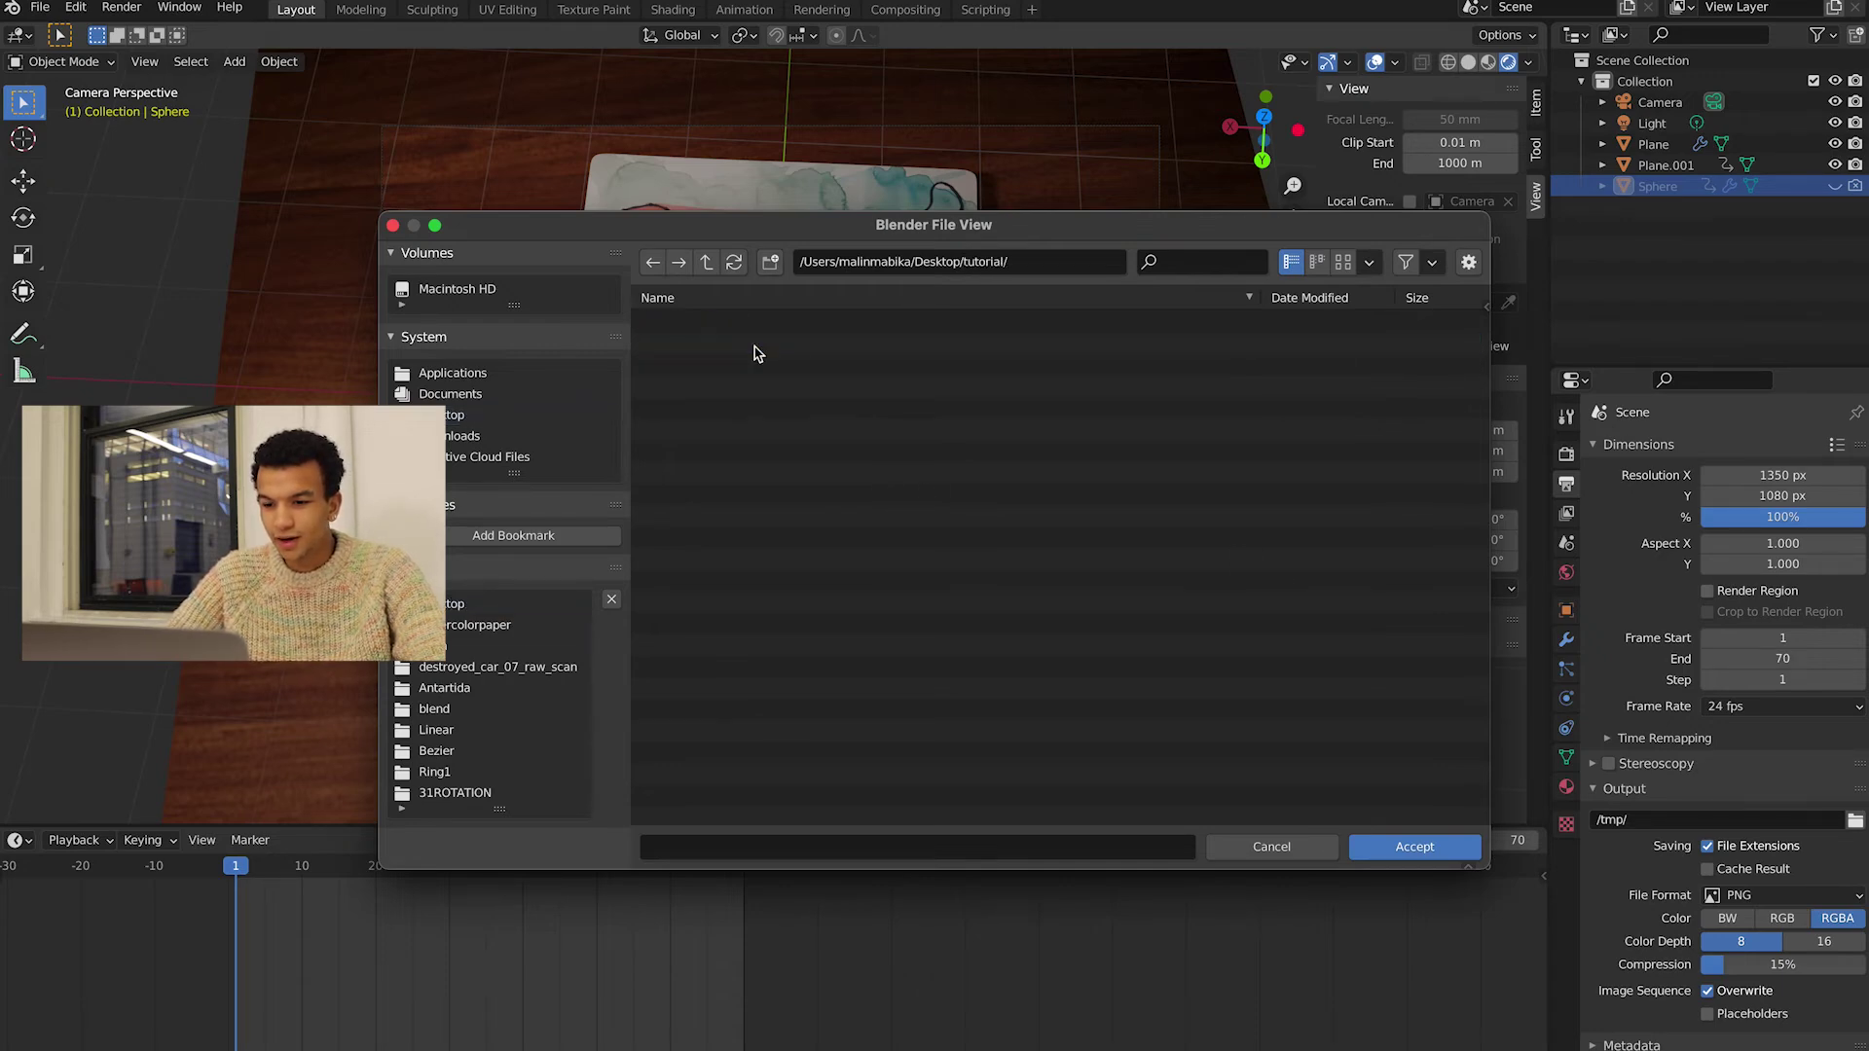
left_click(1415, 846)
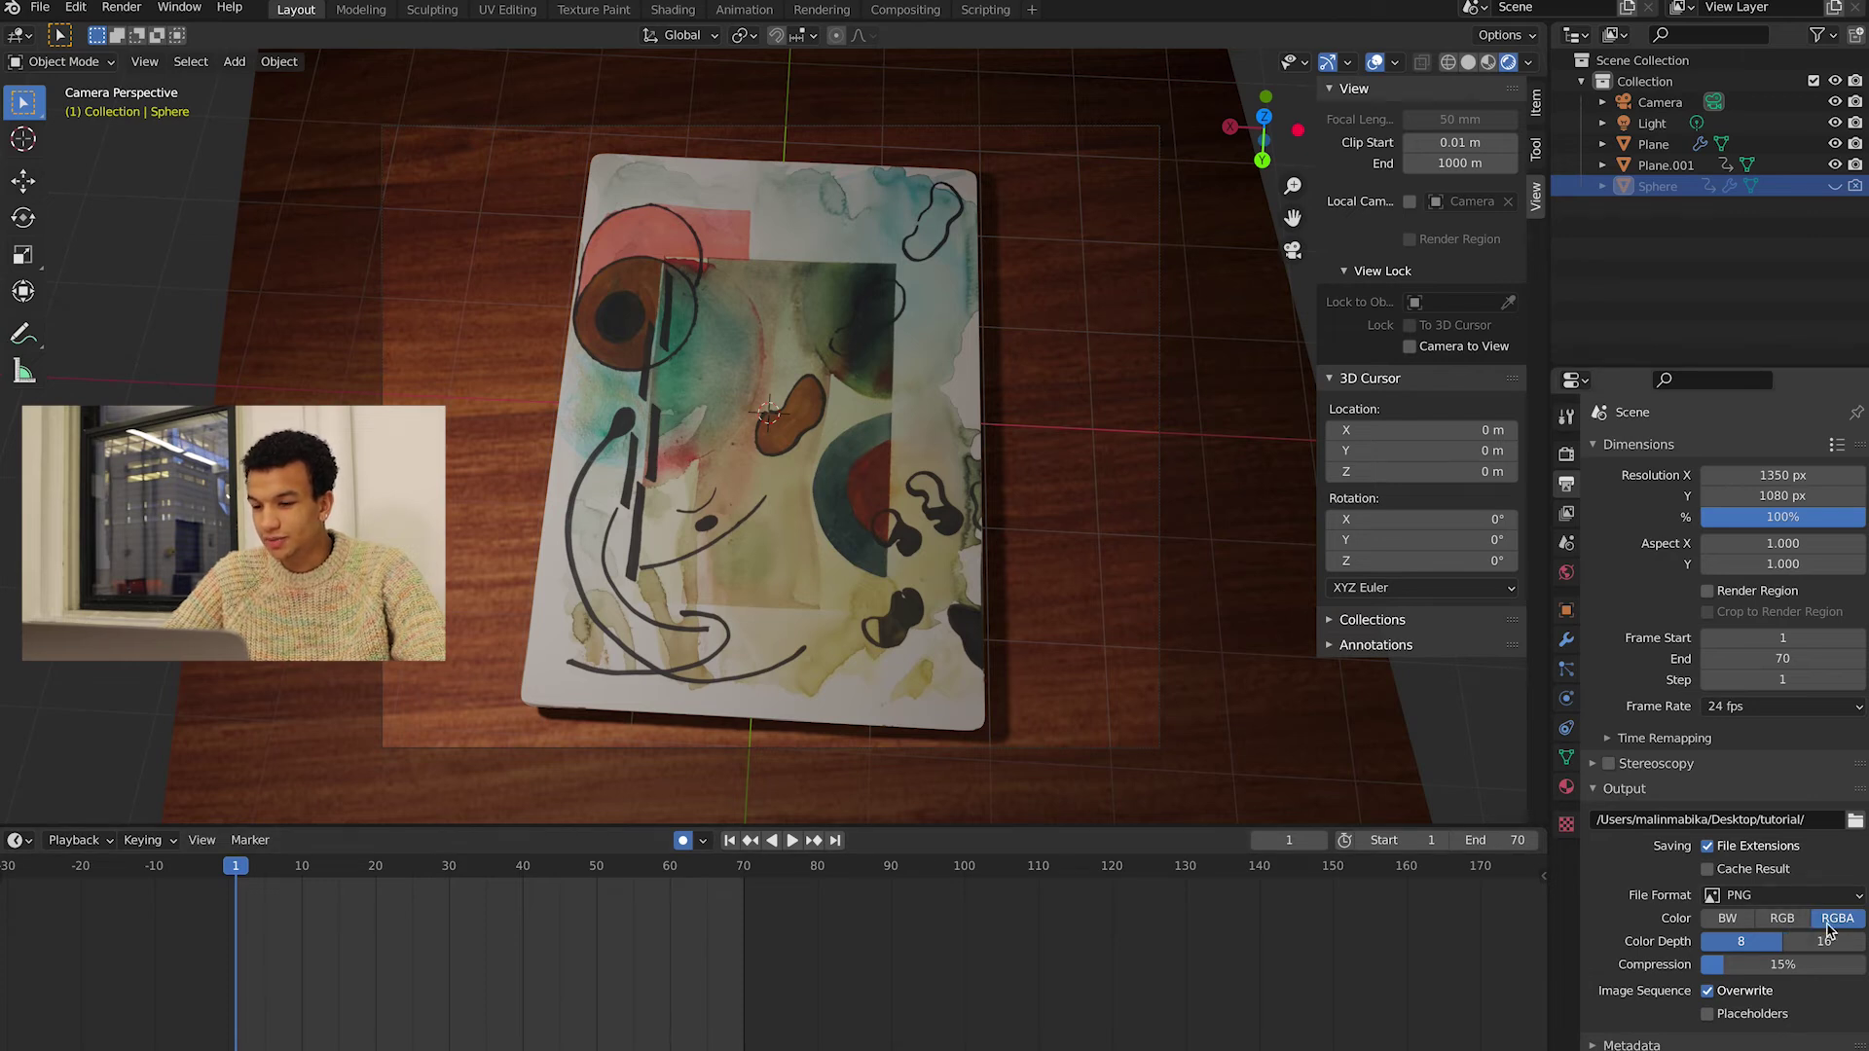
- Save frames as RGB and set the Eevee render samples back to 64
left_click(1783, 919)
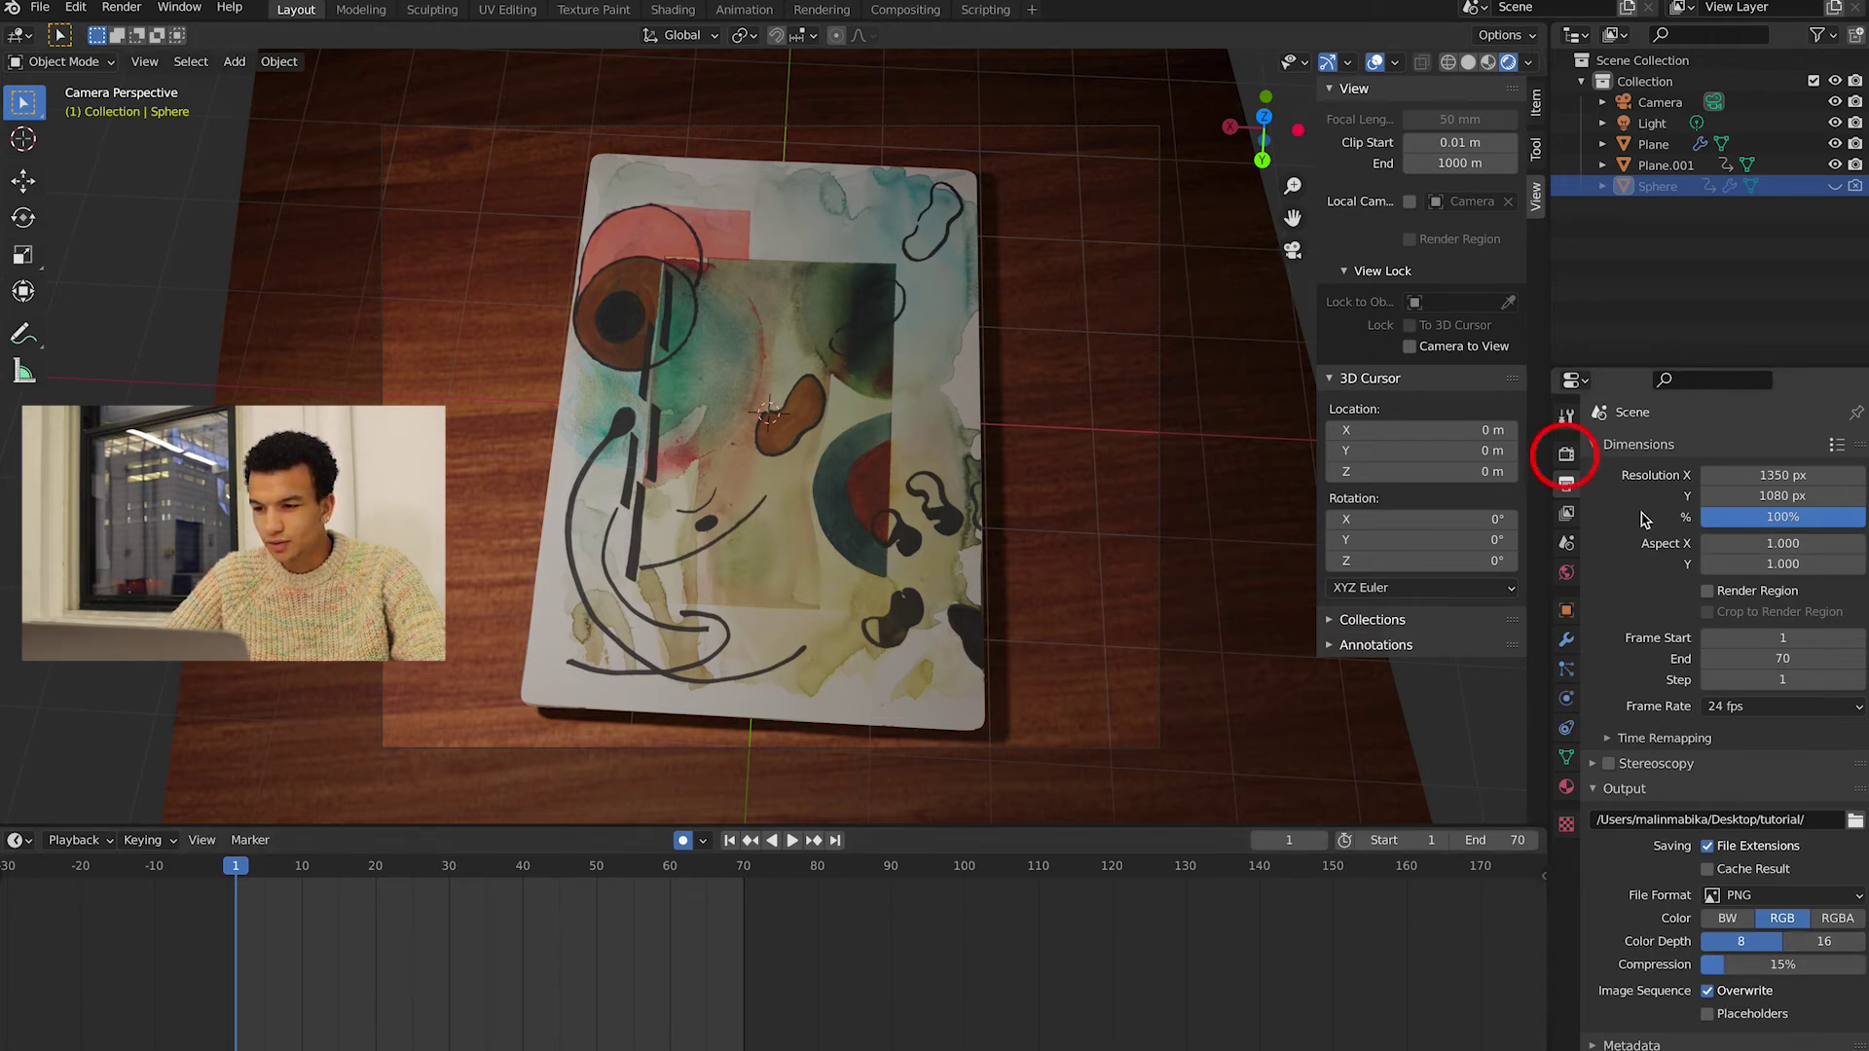
left_click(1566, 457)
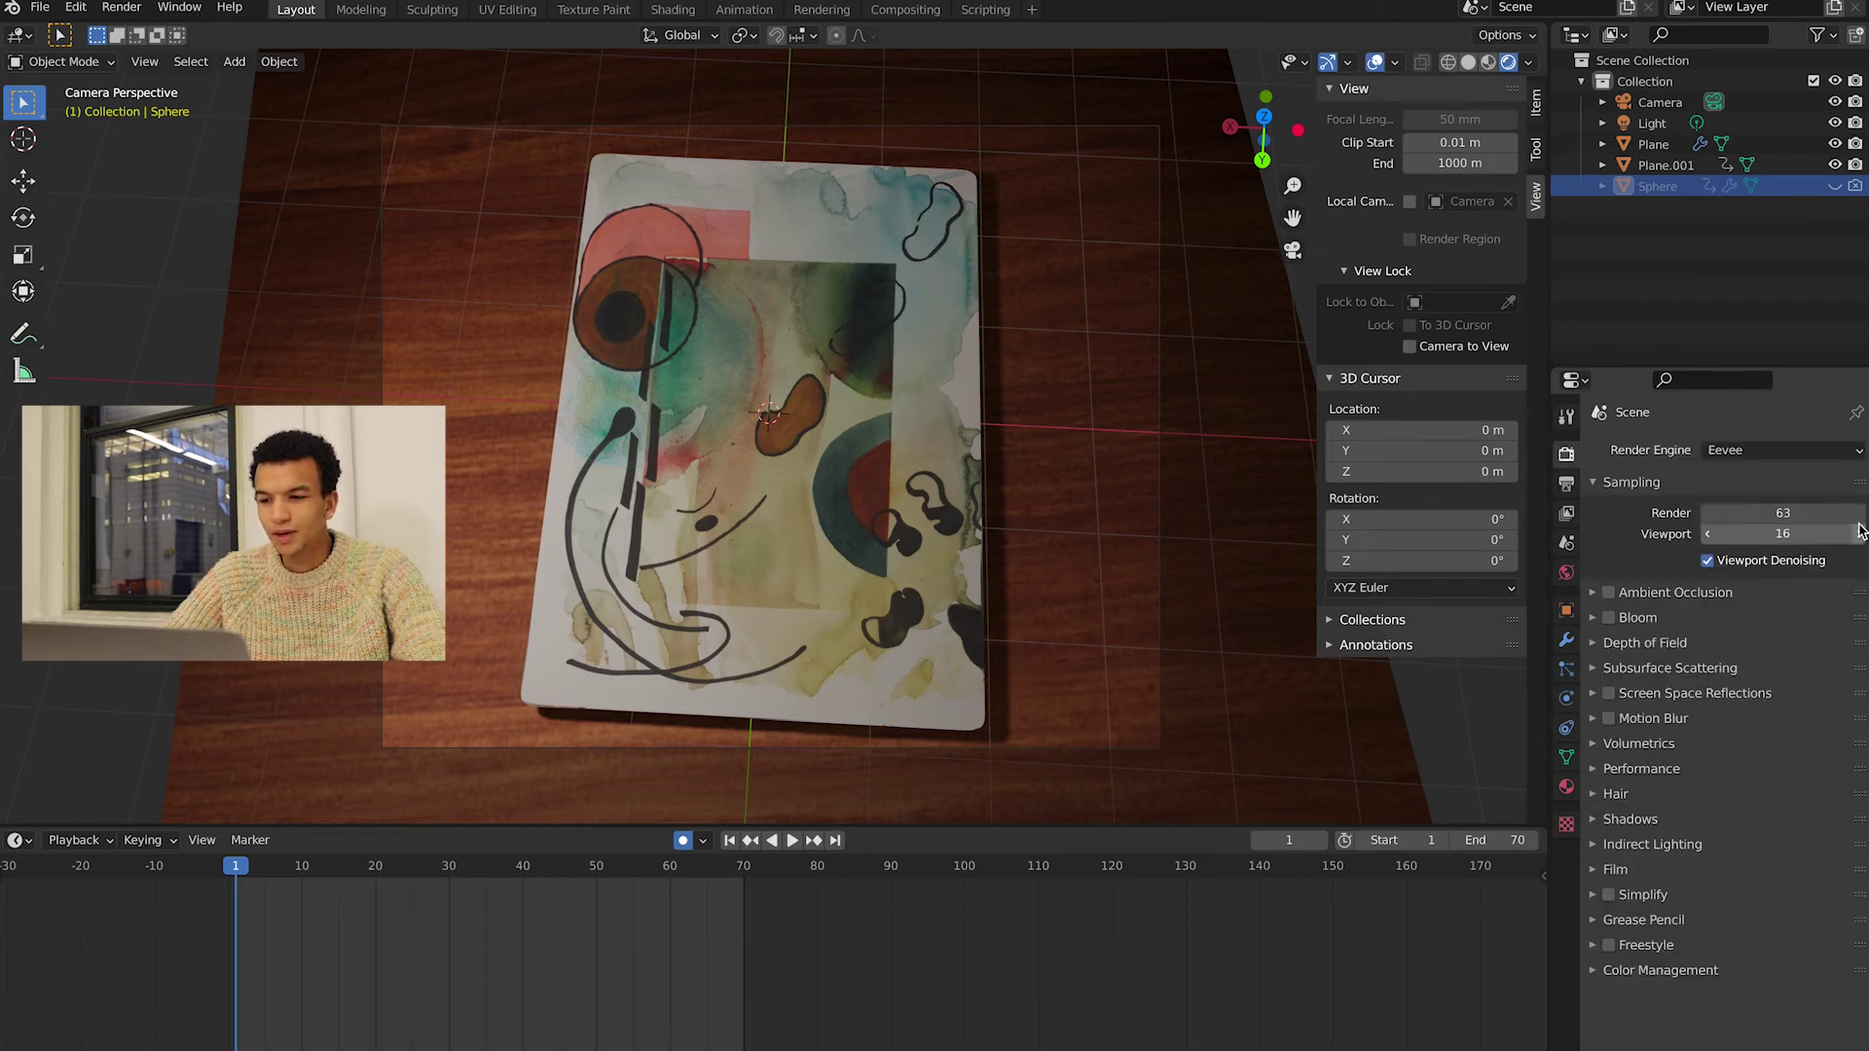
left_click(1706, 516)
left_click(1707, 516)
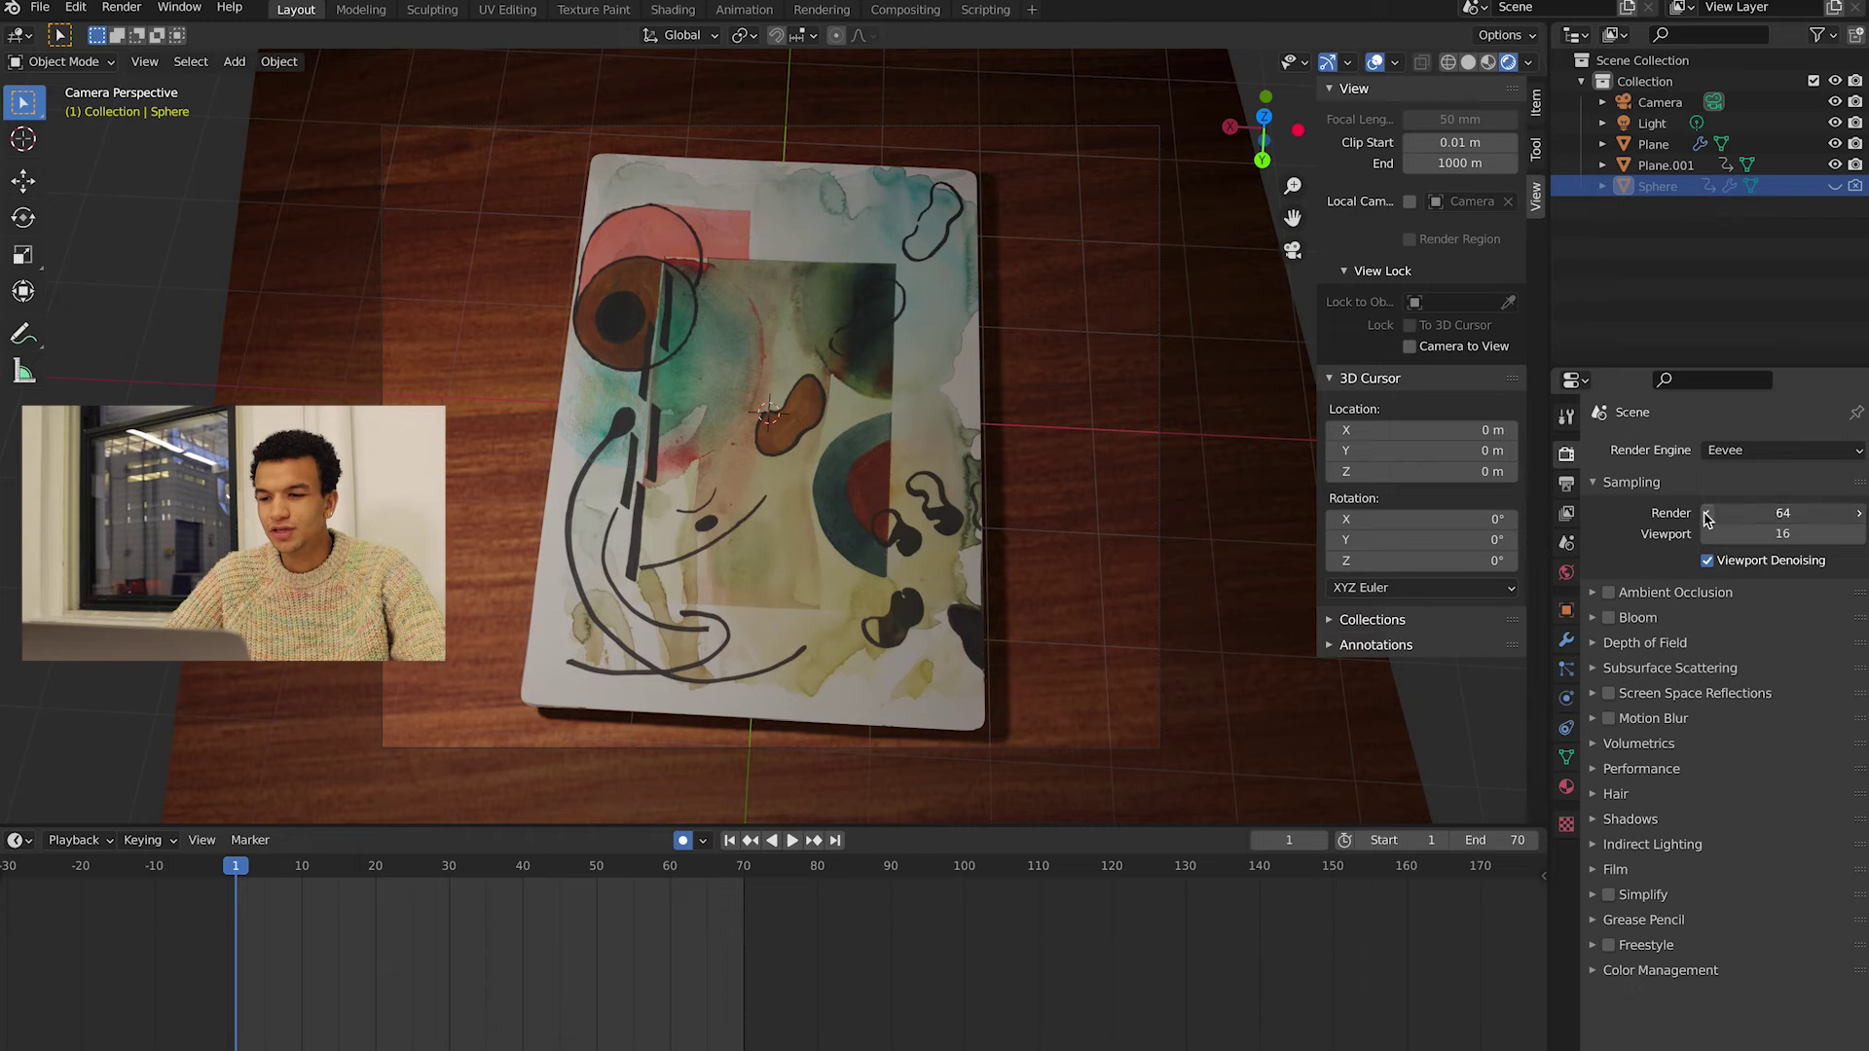
left_click(1707, 516)
left_click(1707, 516)
left_click(1707, 516)
left_click(1860, 516)
left_click(1859, 516)
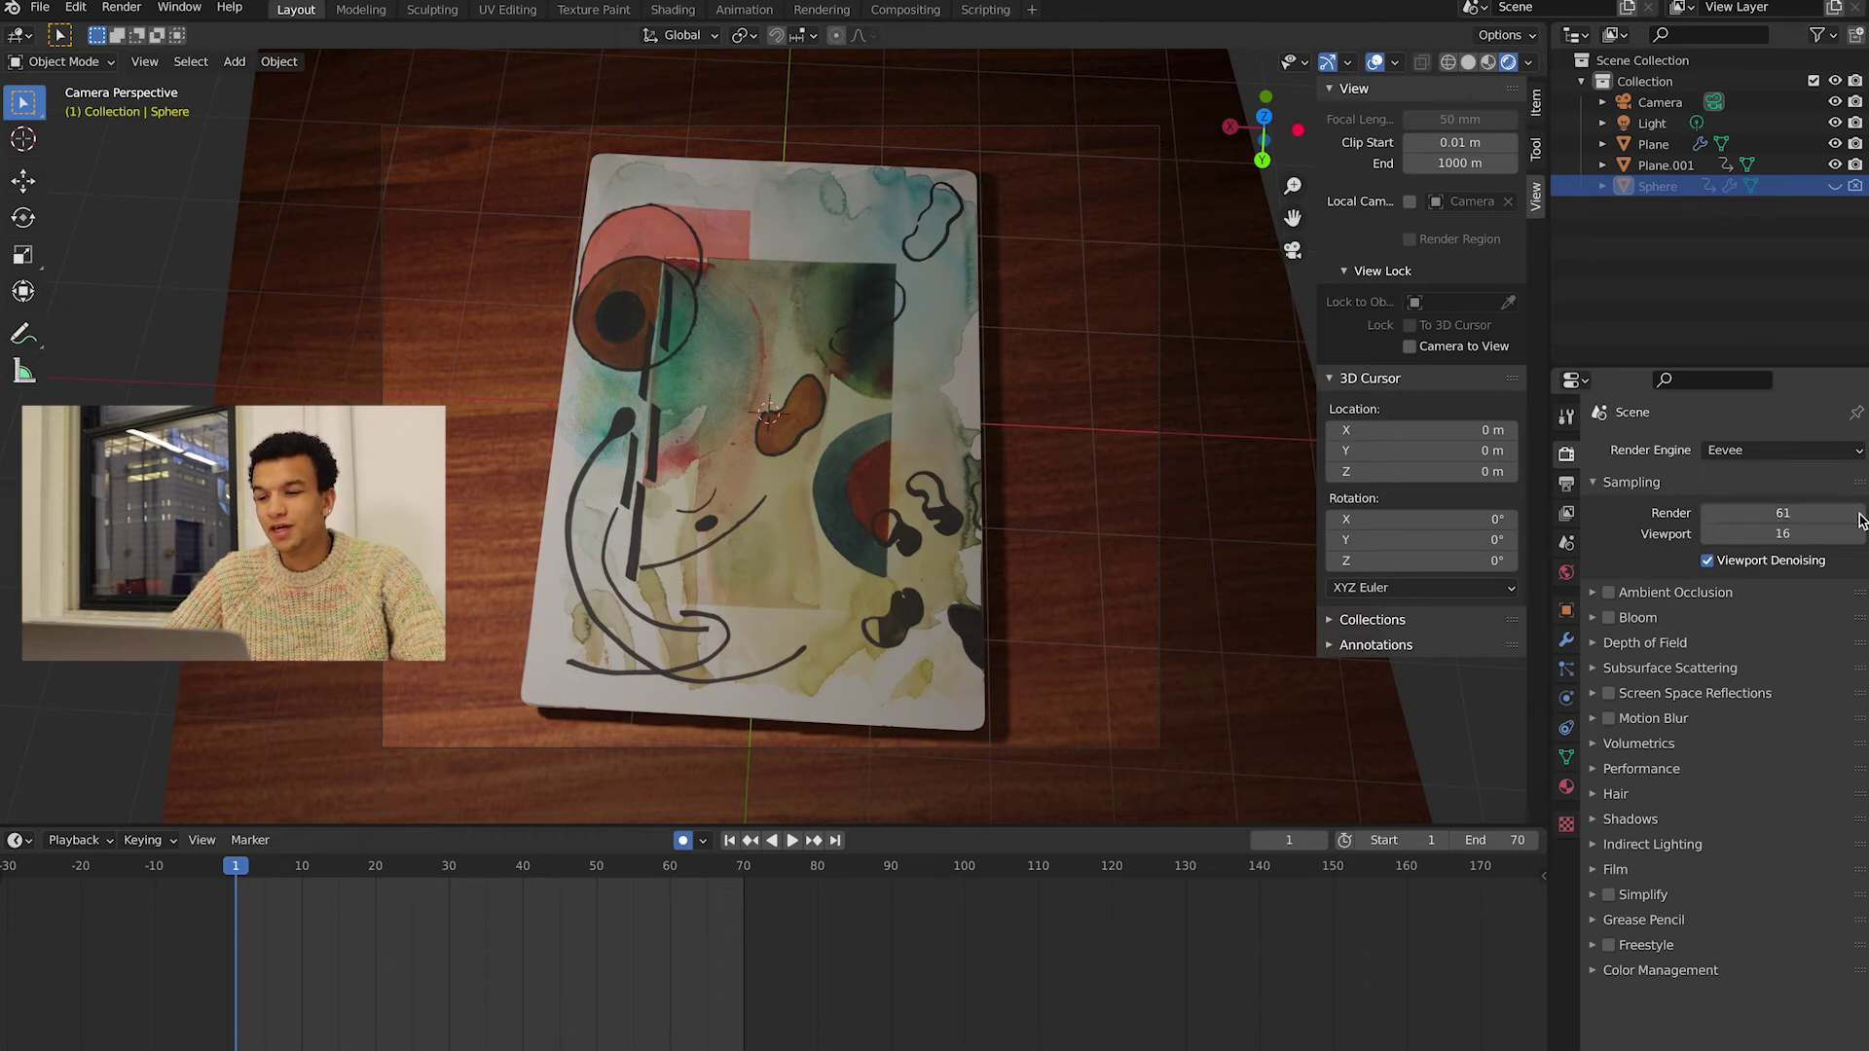
left_click(1859, 516)
left_click(1859, 516)
left_click(1859, 516)
left_click(1859, 516)
left_click(1860, 516)
left_click(1706, 513)
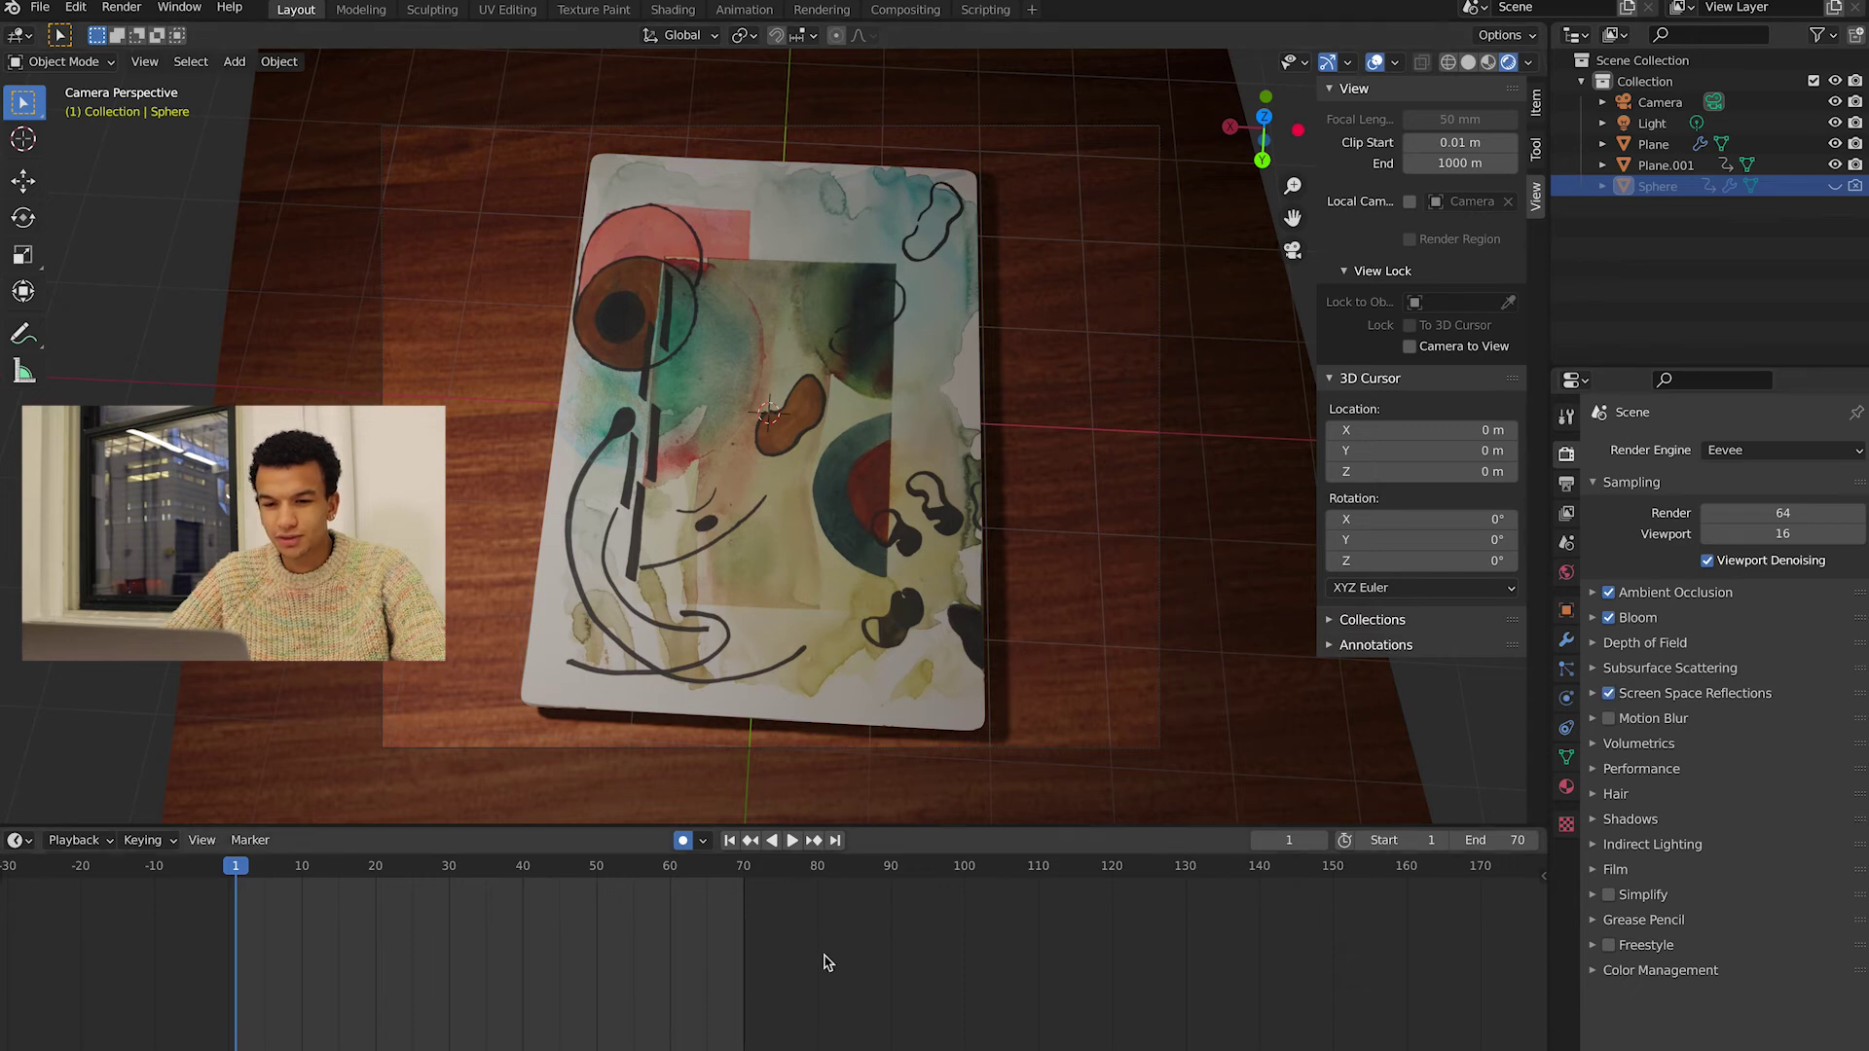
- Preview playback, return to frame 1, and start Render Animation
key("space")
left_click_drag(280, 876, 240, 865)
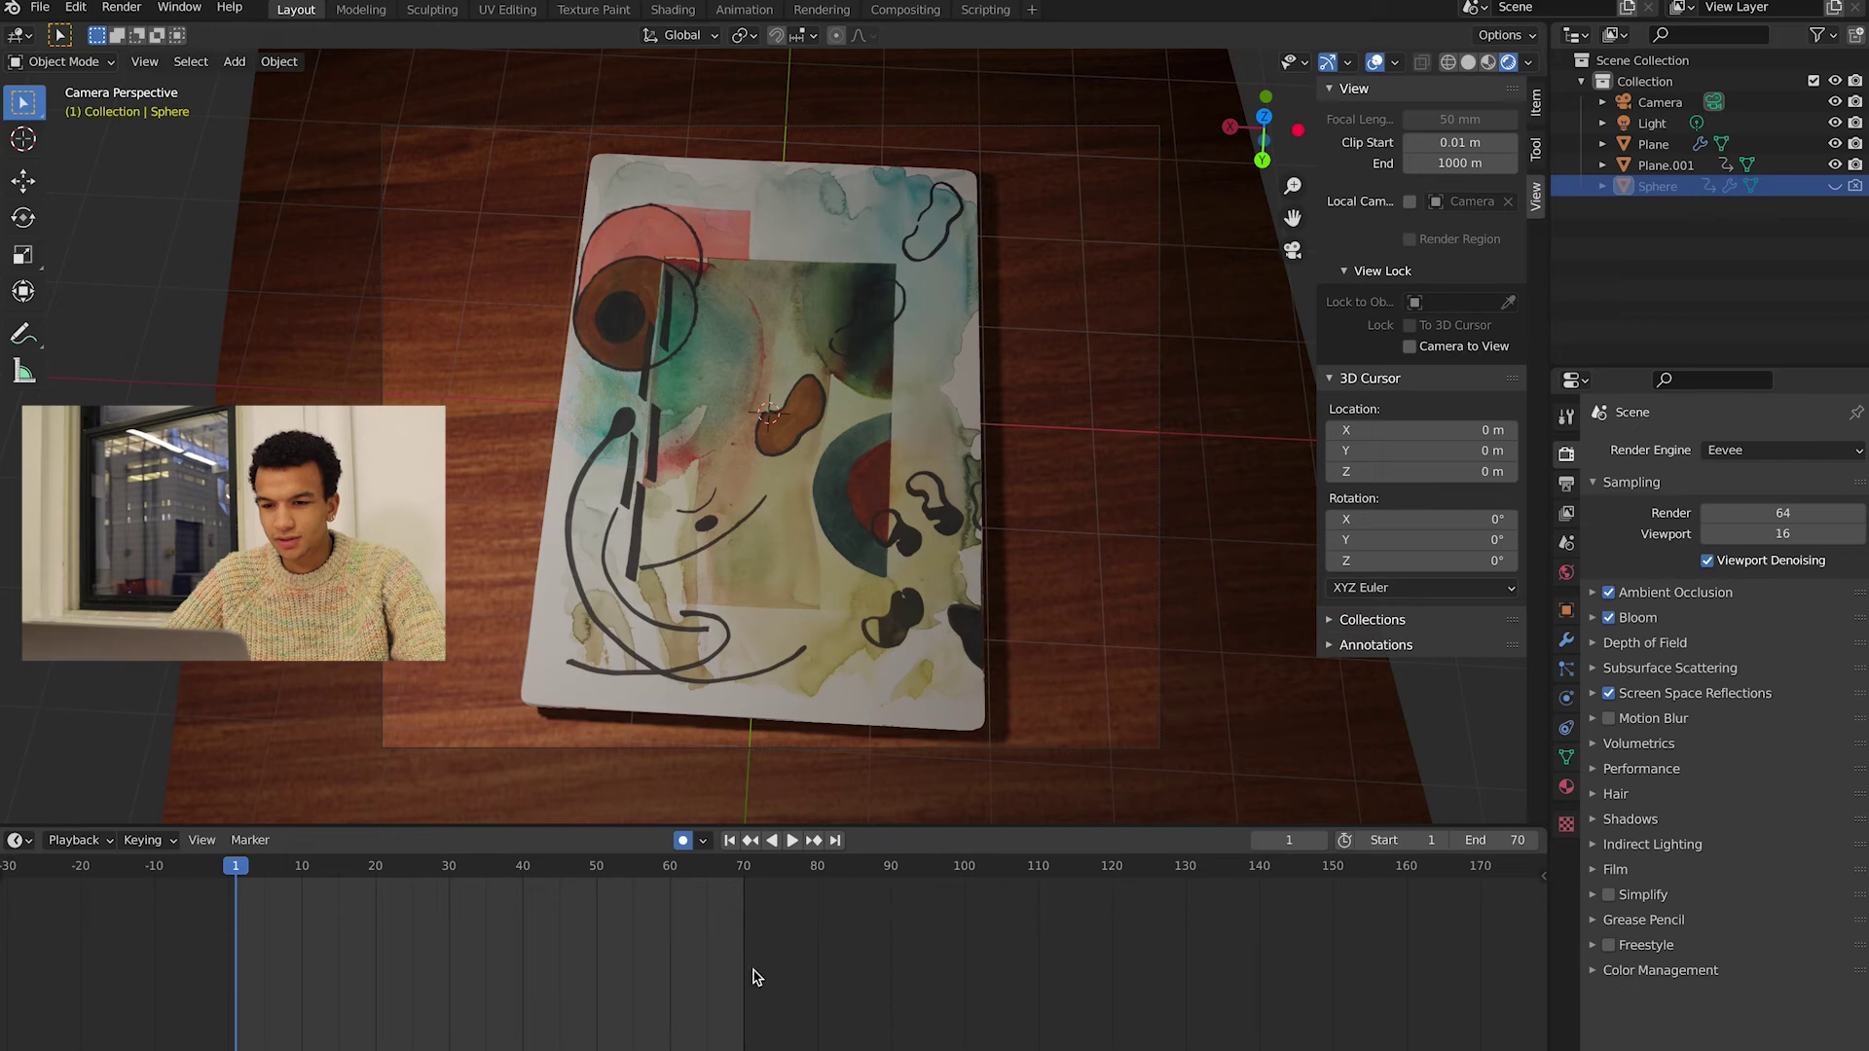
left_click(135, 10)
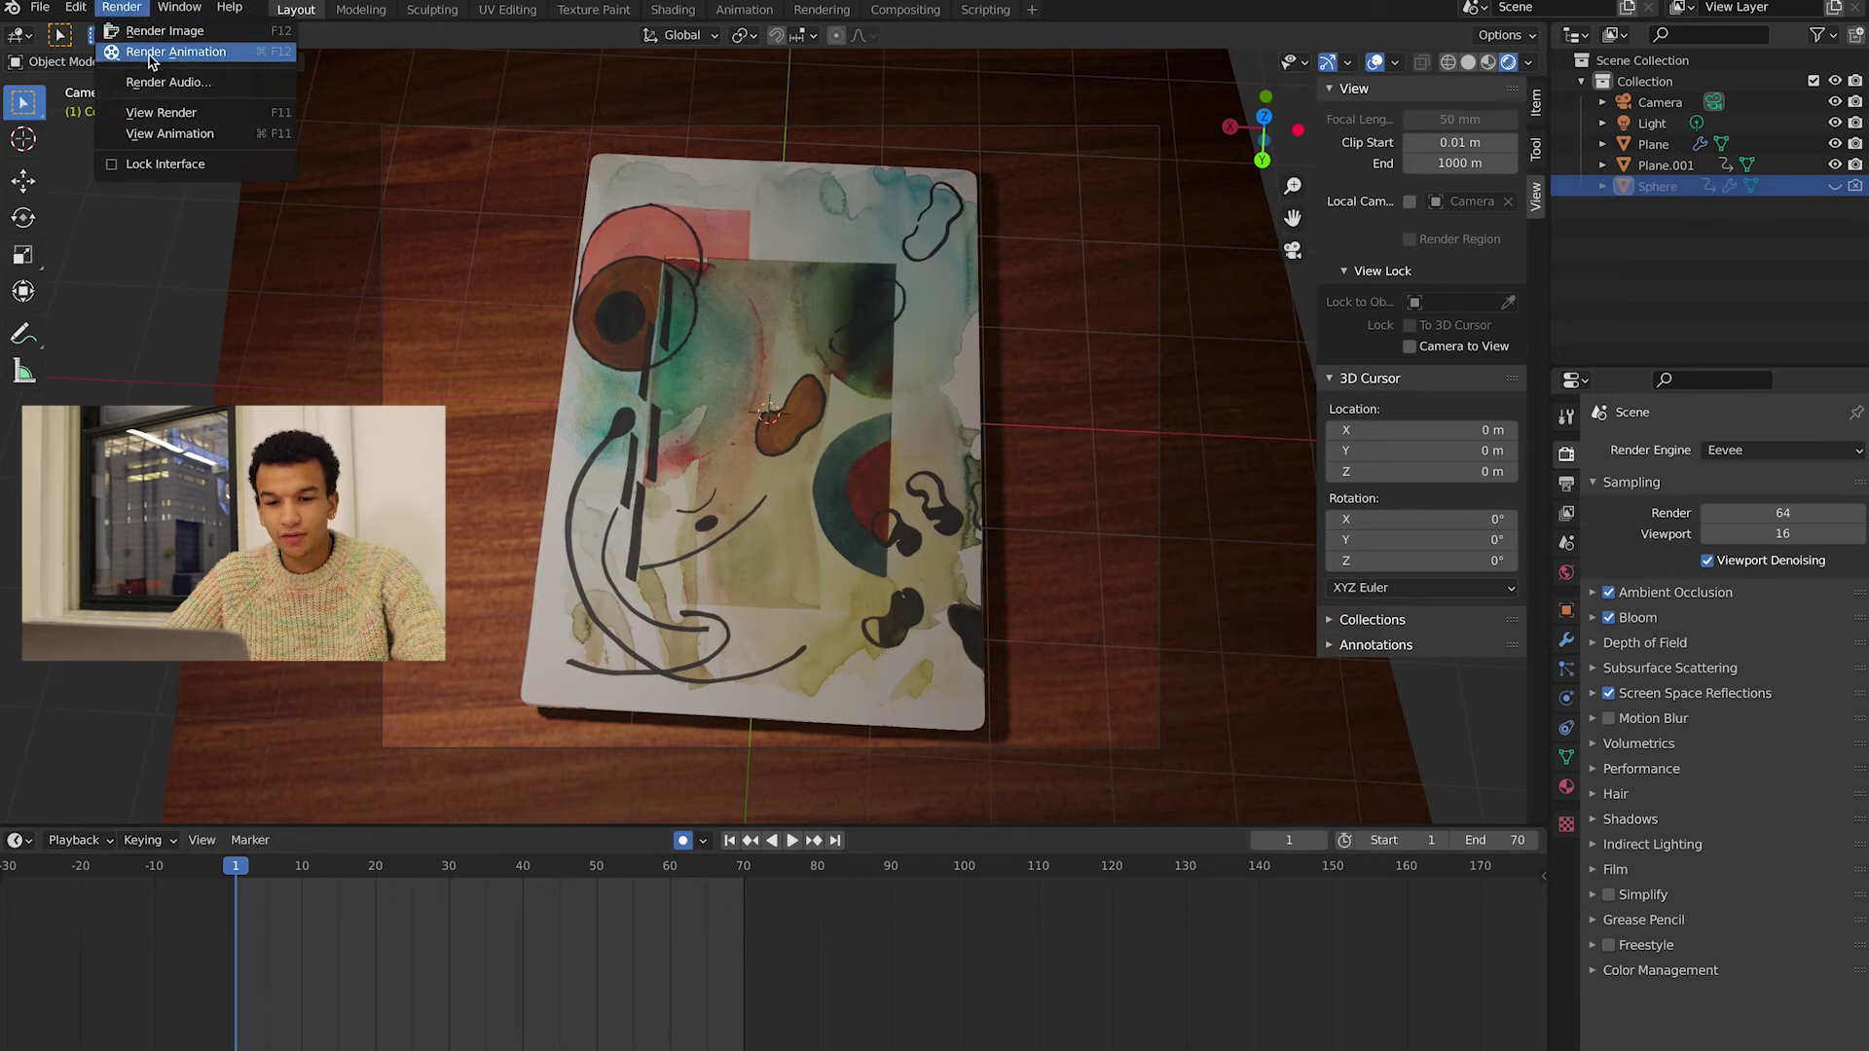
left_click(146, 53)
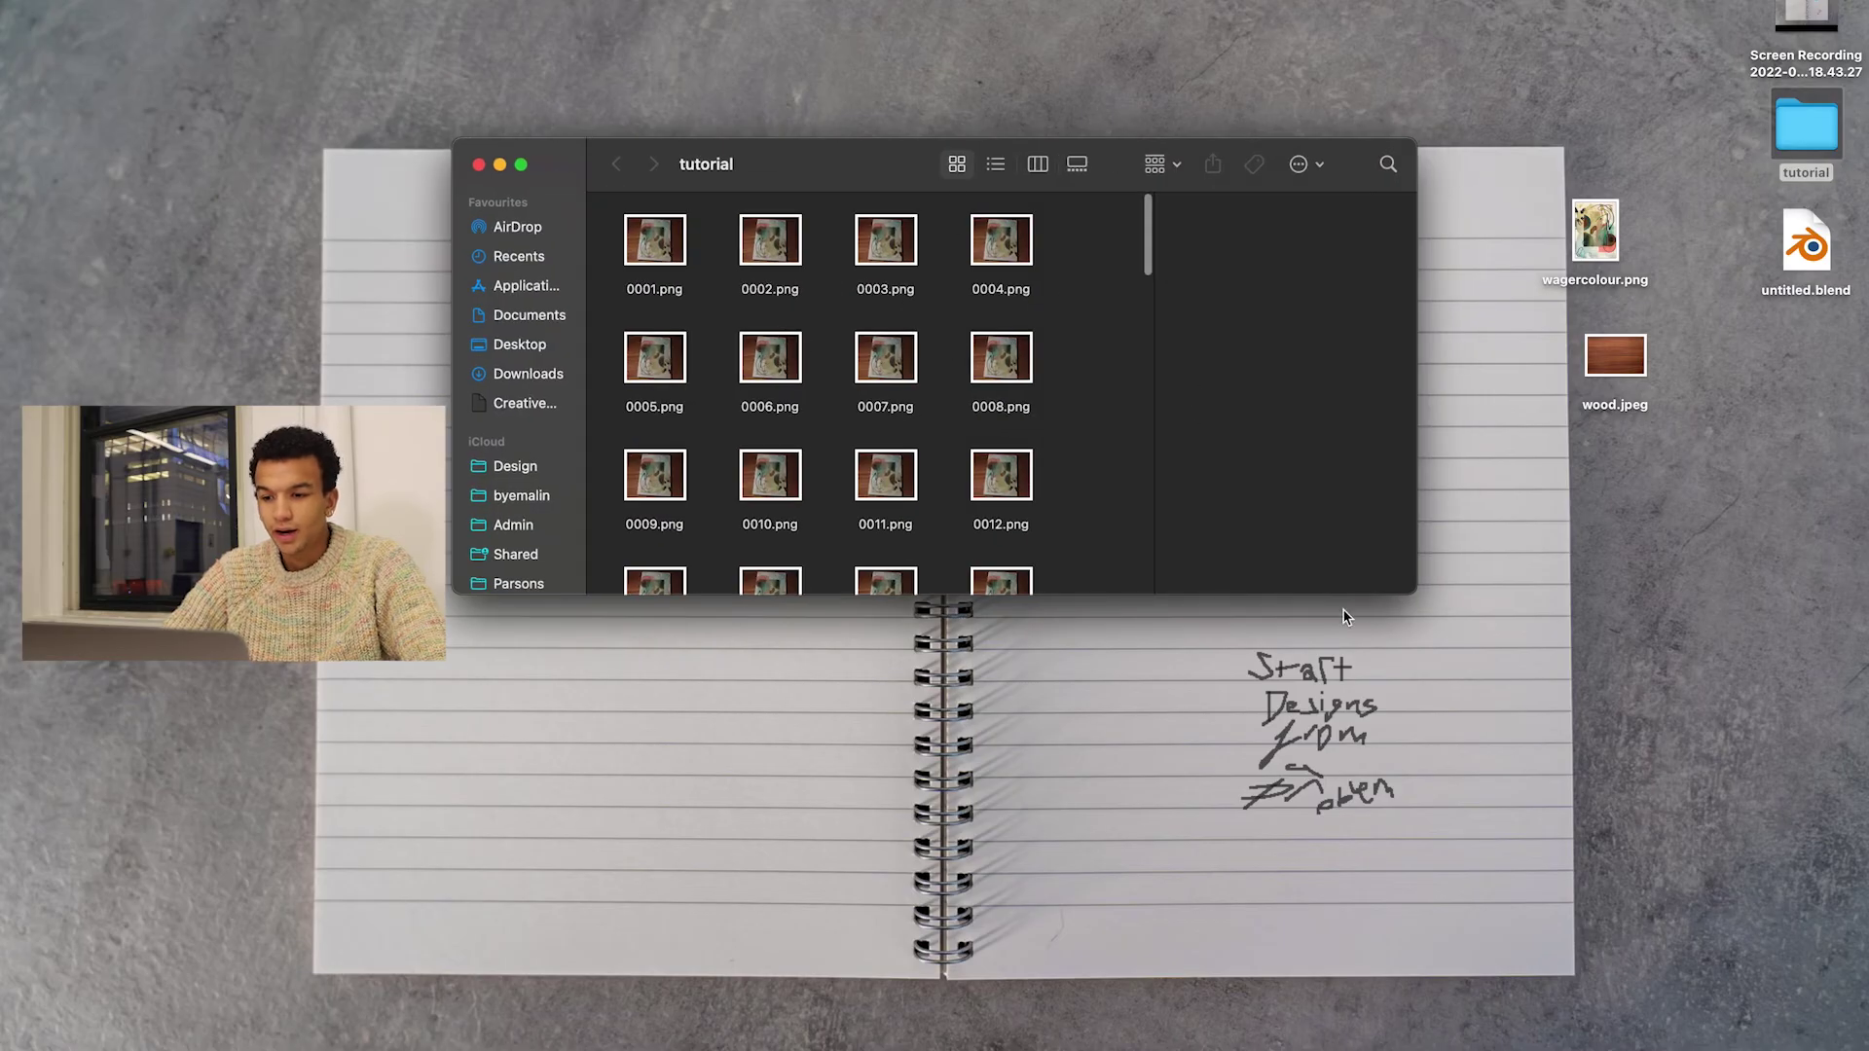
- Enlarge the Finder window and scroll through the rendered frames from 0001.png onward
left_click_drag(1414, 591, 1450, 1032)
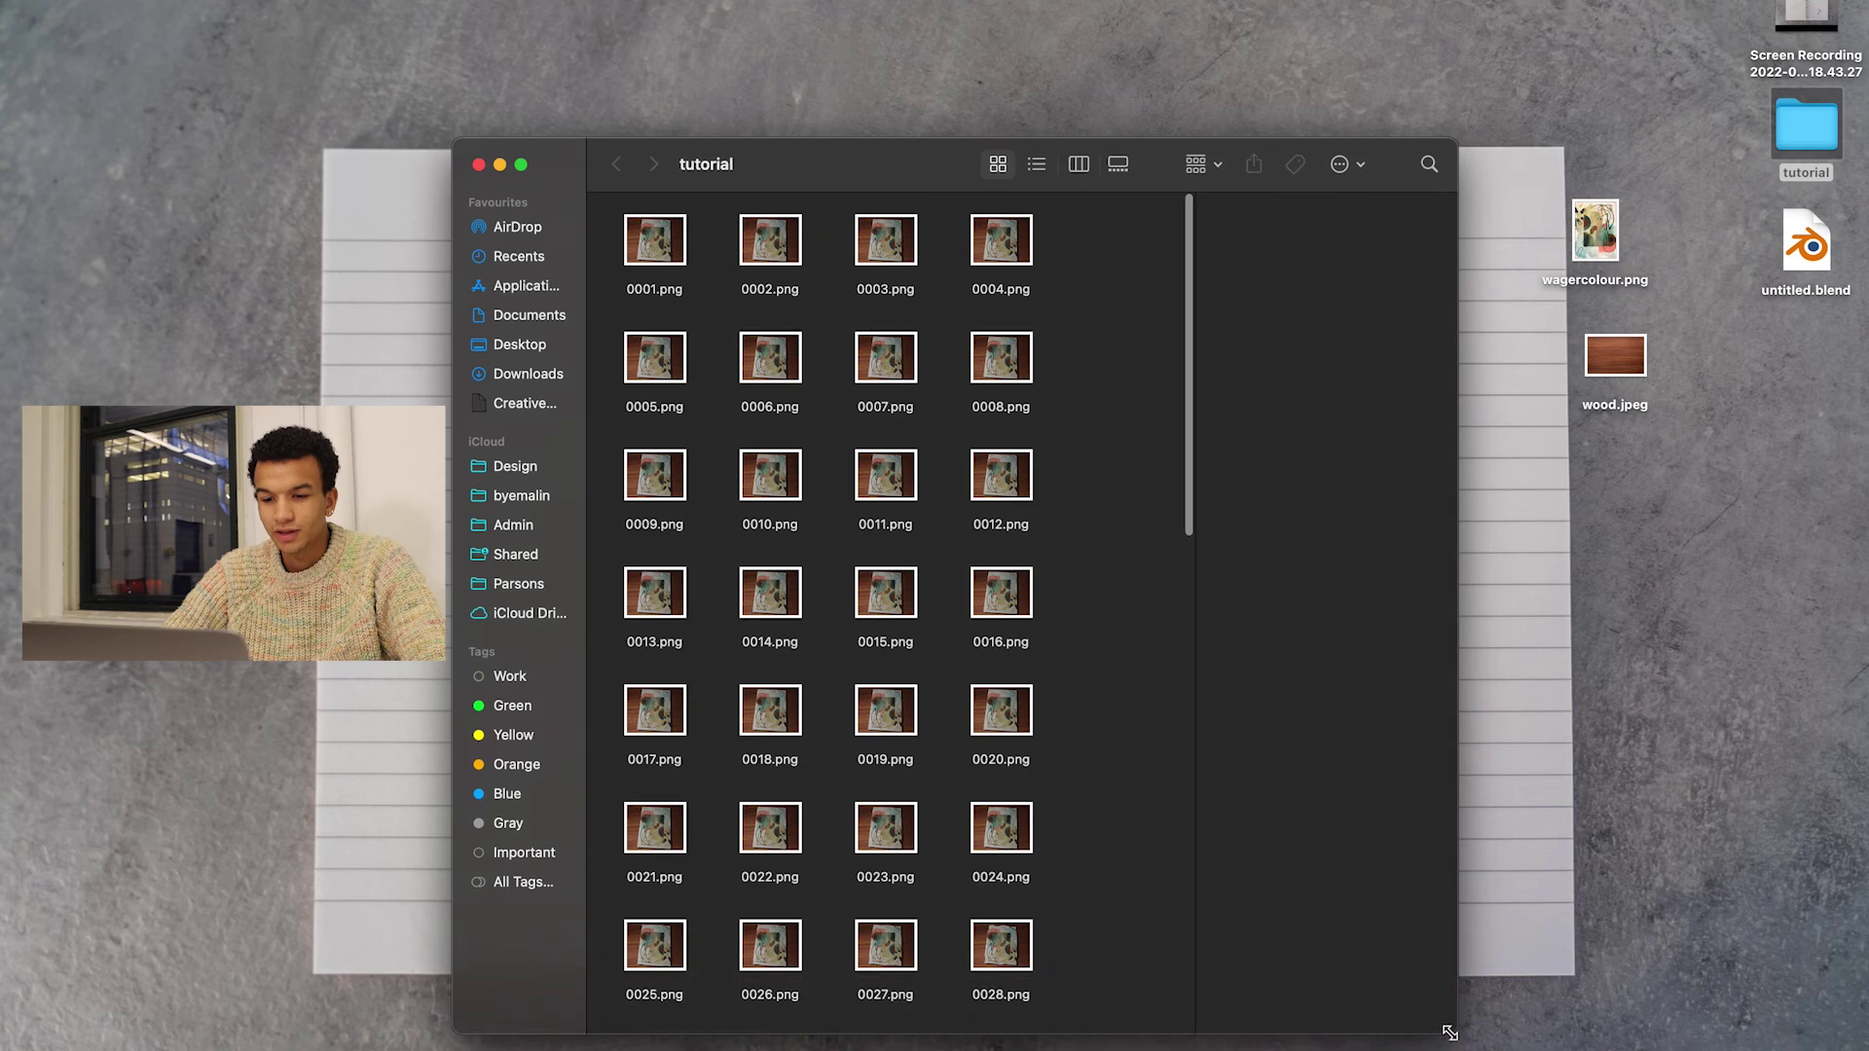
scroll(1005, 790, "down", 10)
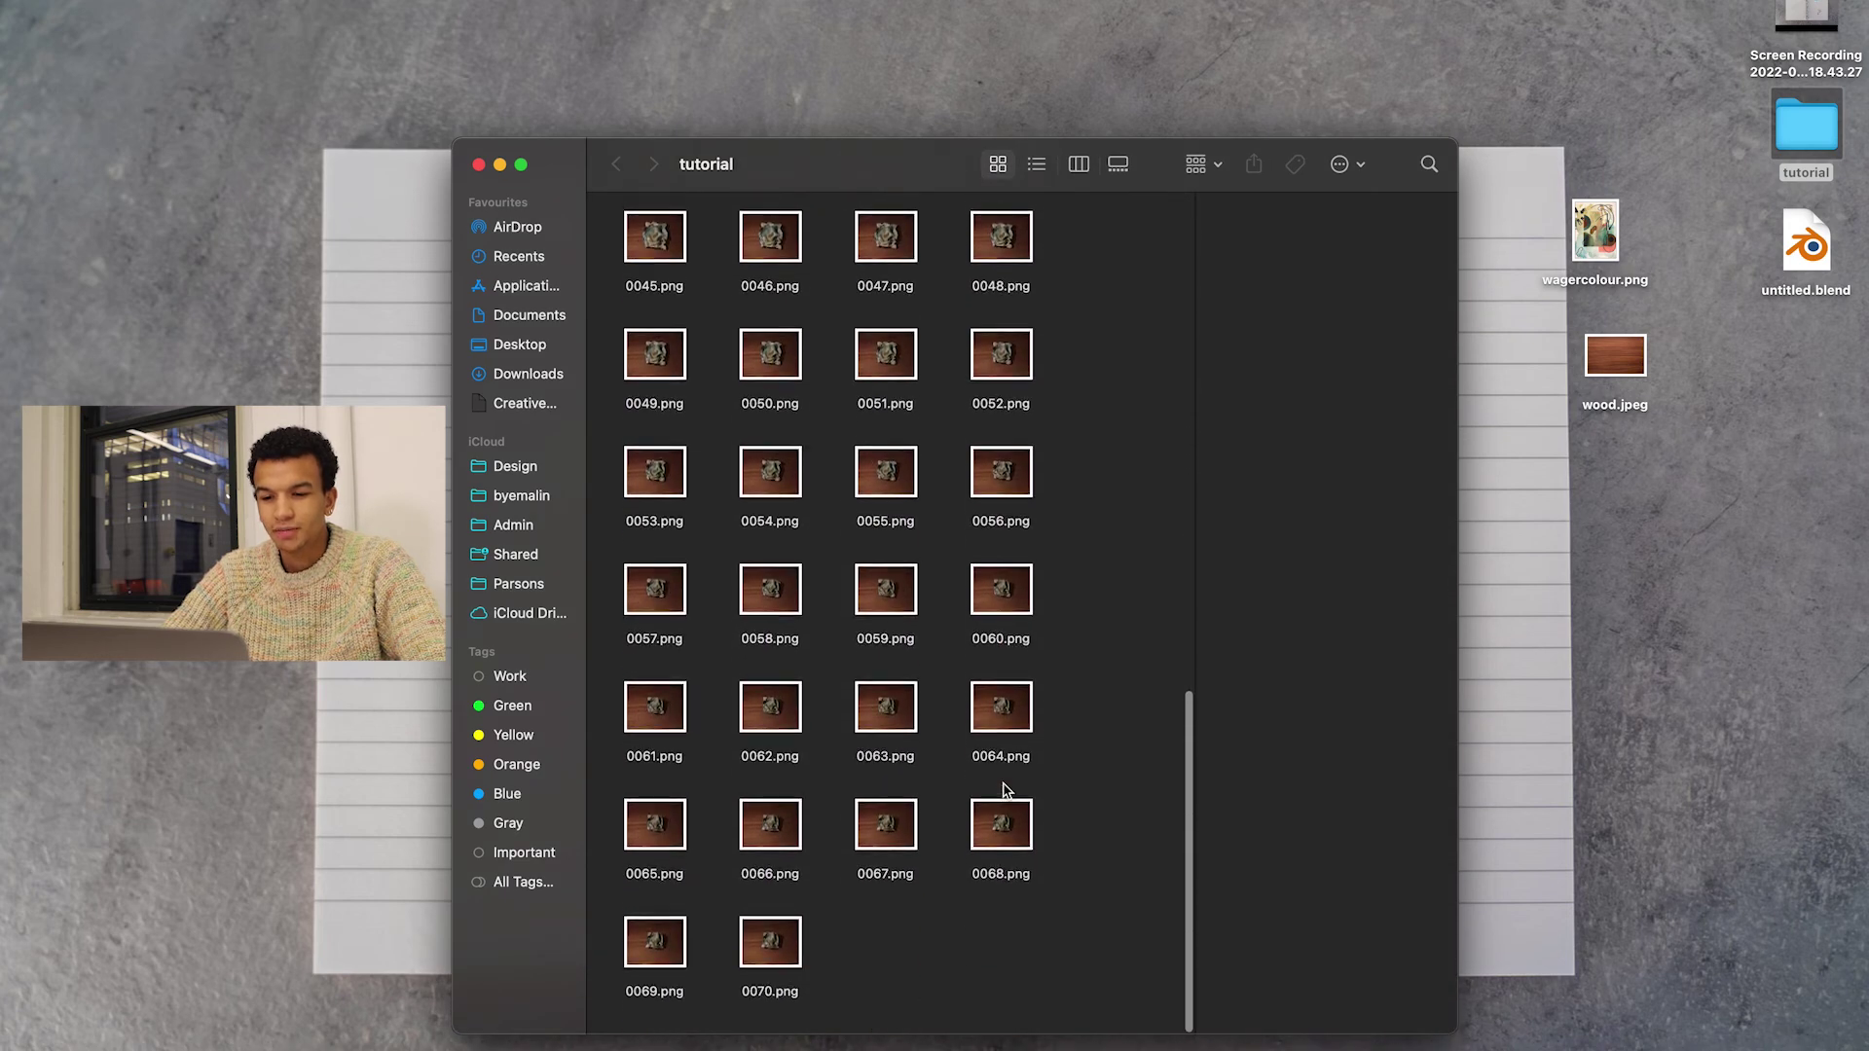
scroll(1006, 791, "up", 15)
scroll(671, 279, "down", 10)
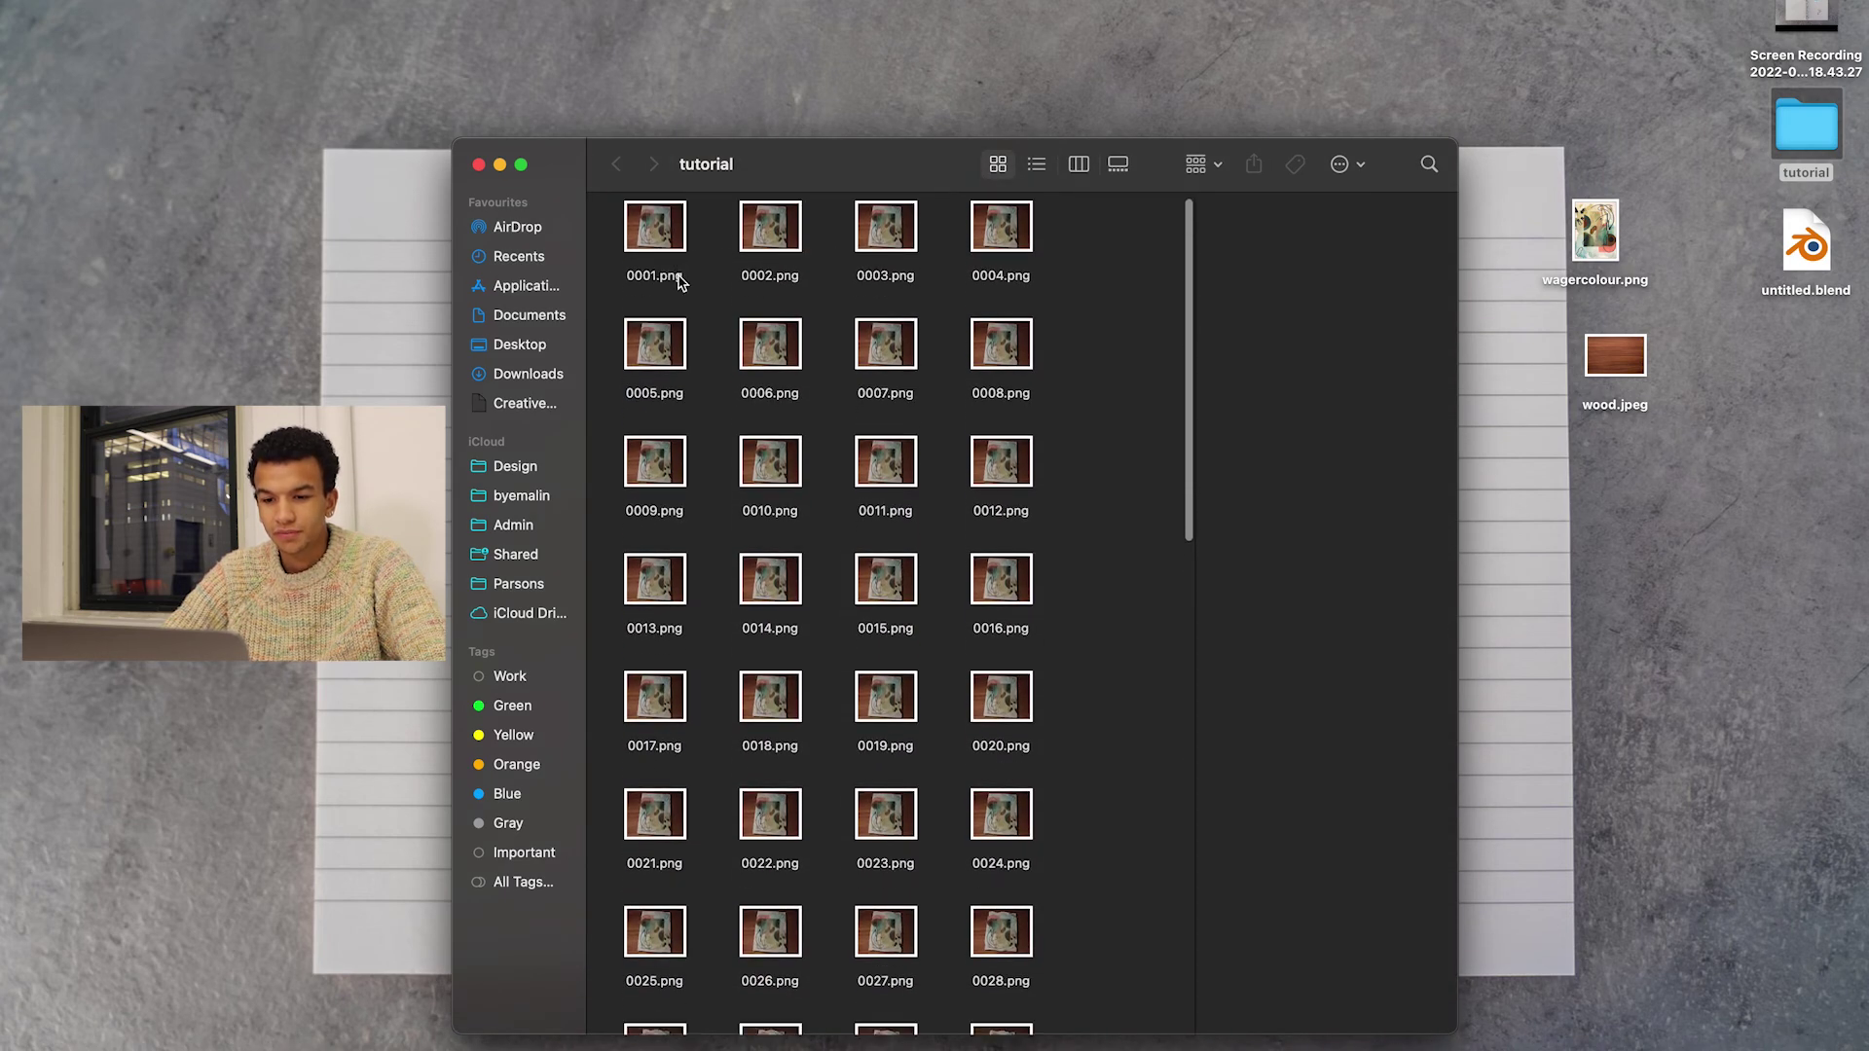
scroll(679, 281, "up", 10)
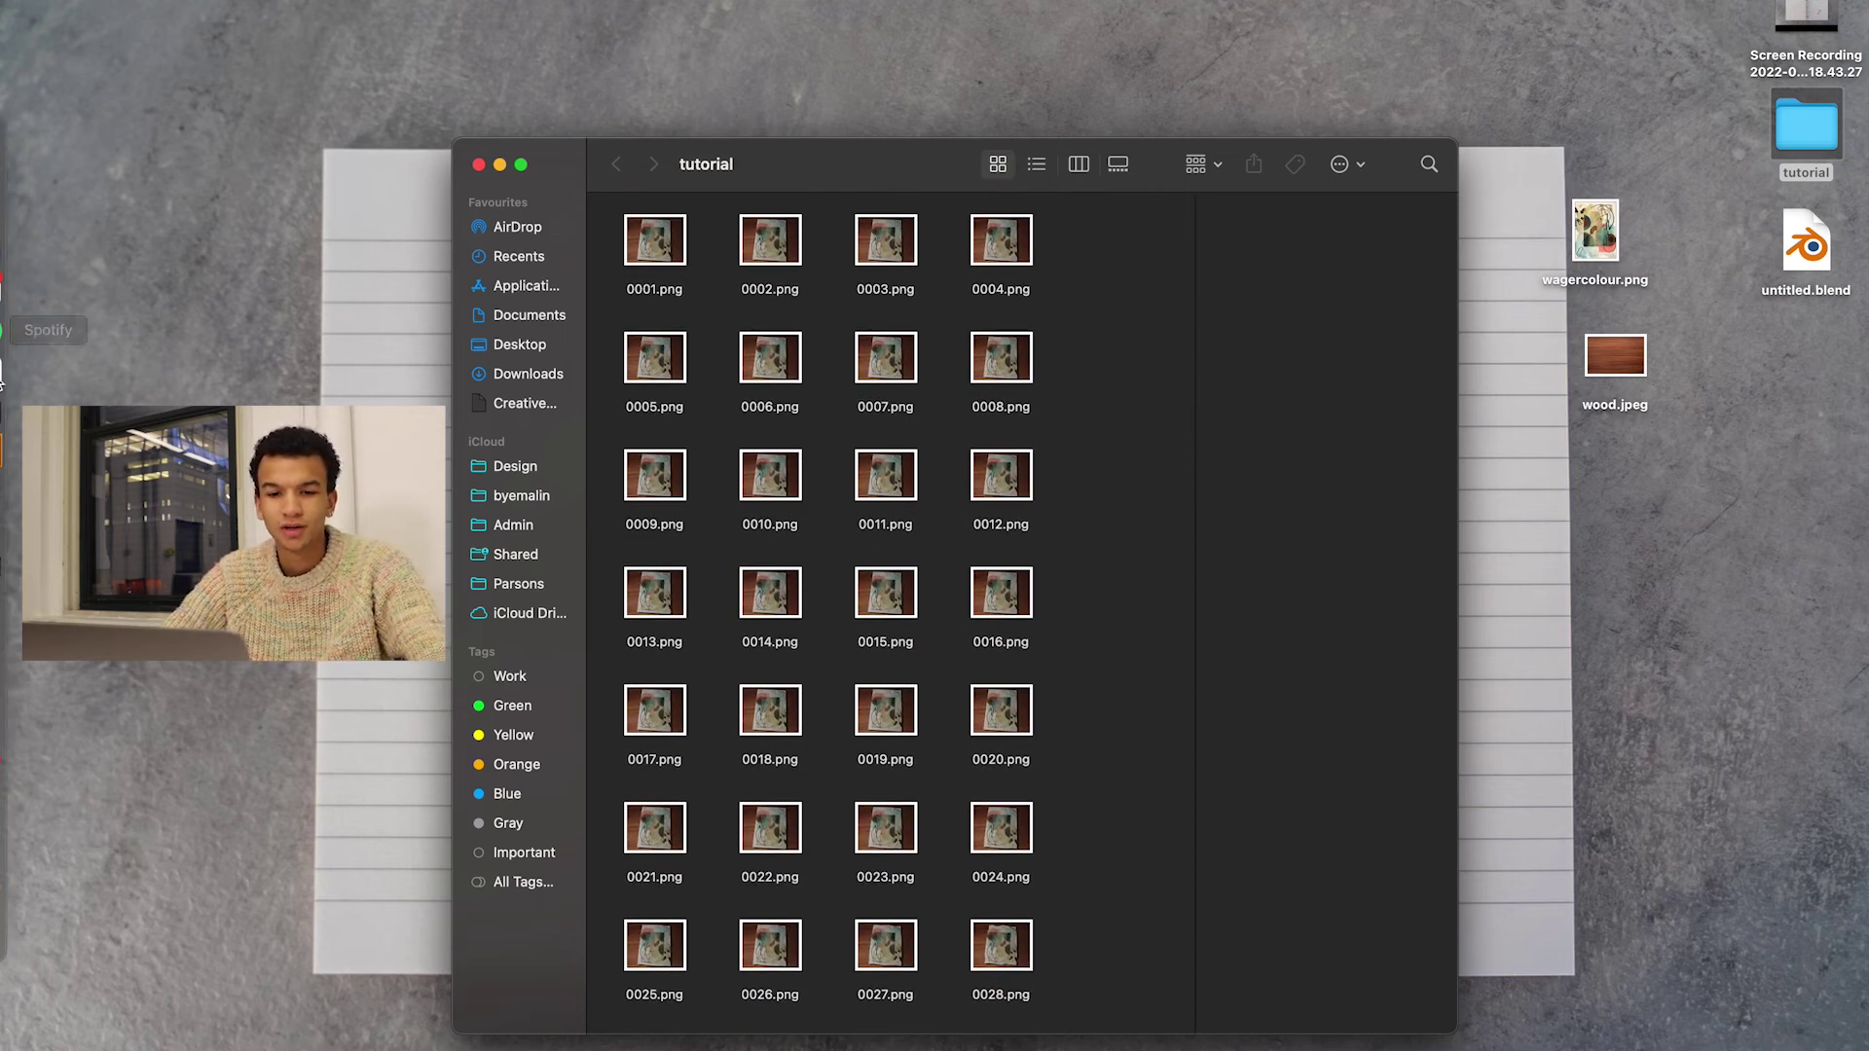
- In Photoshop, open Desktop/tutorial/0001.png as an image sequence at 24 fps
left_click(29, 363)
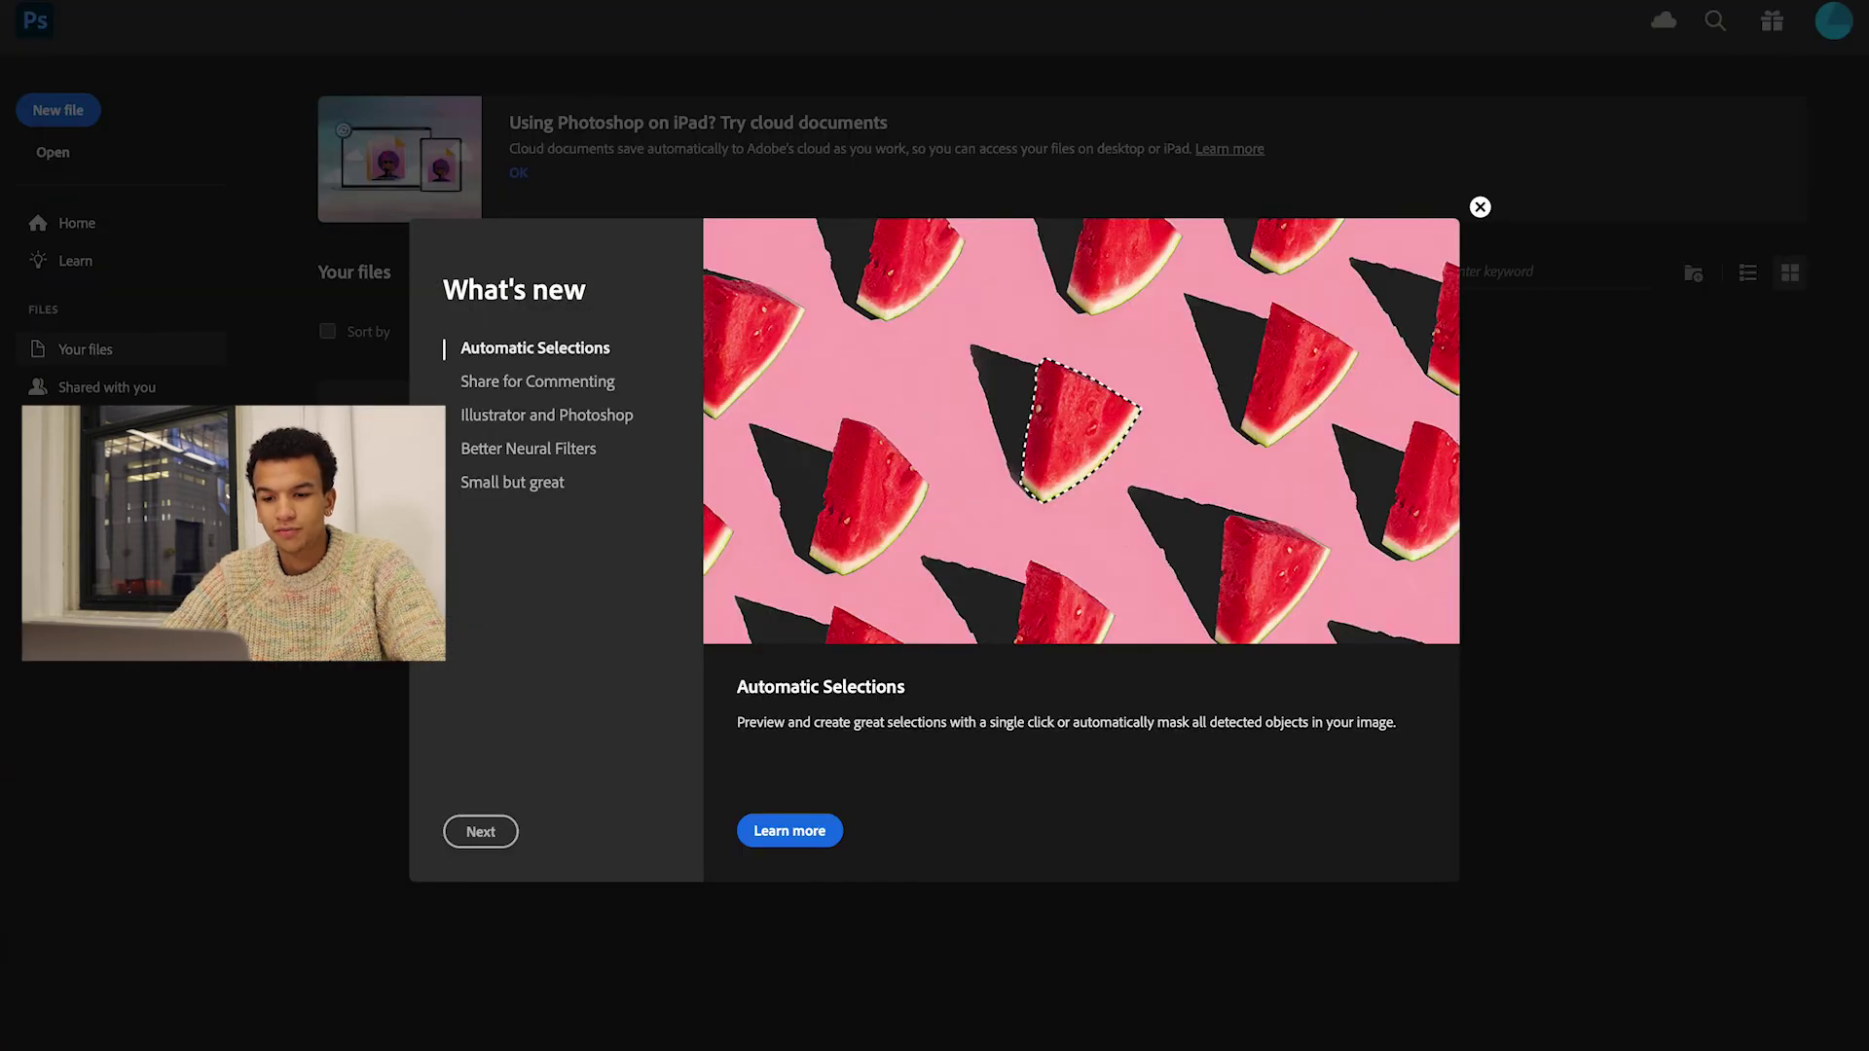
left_click(1481, 206)
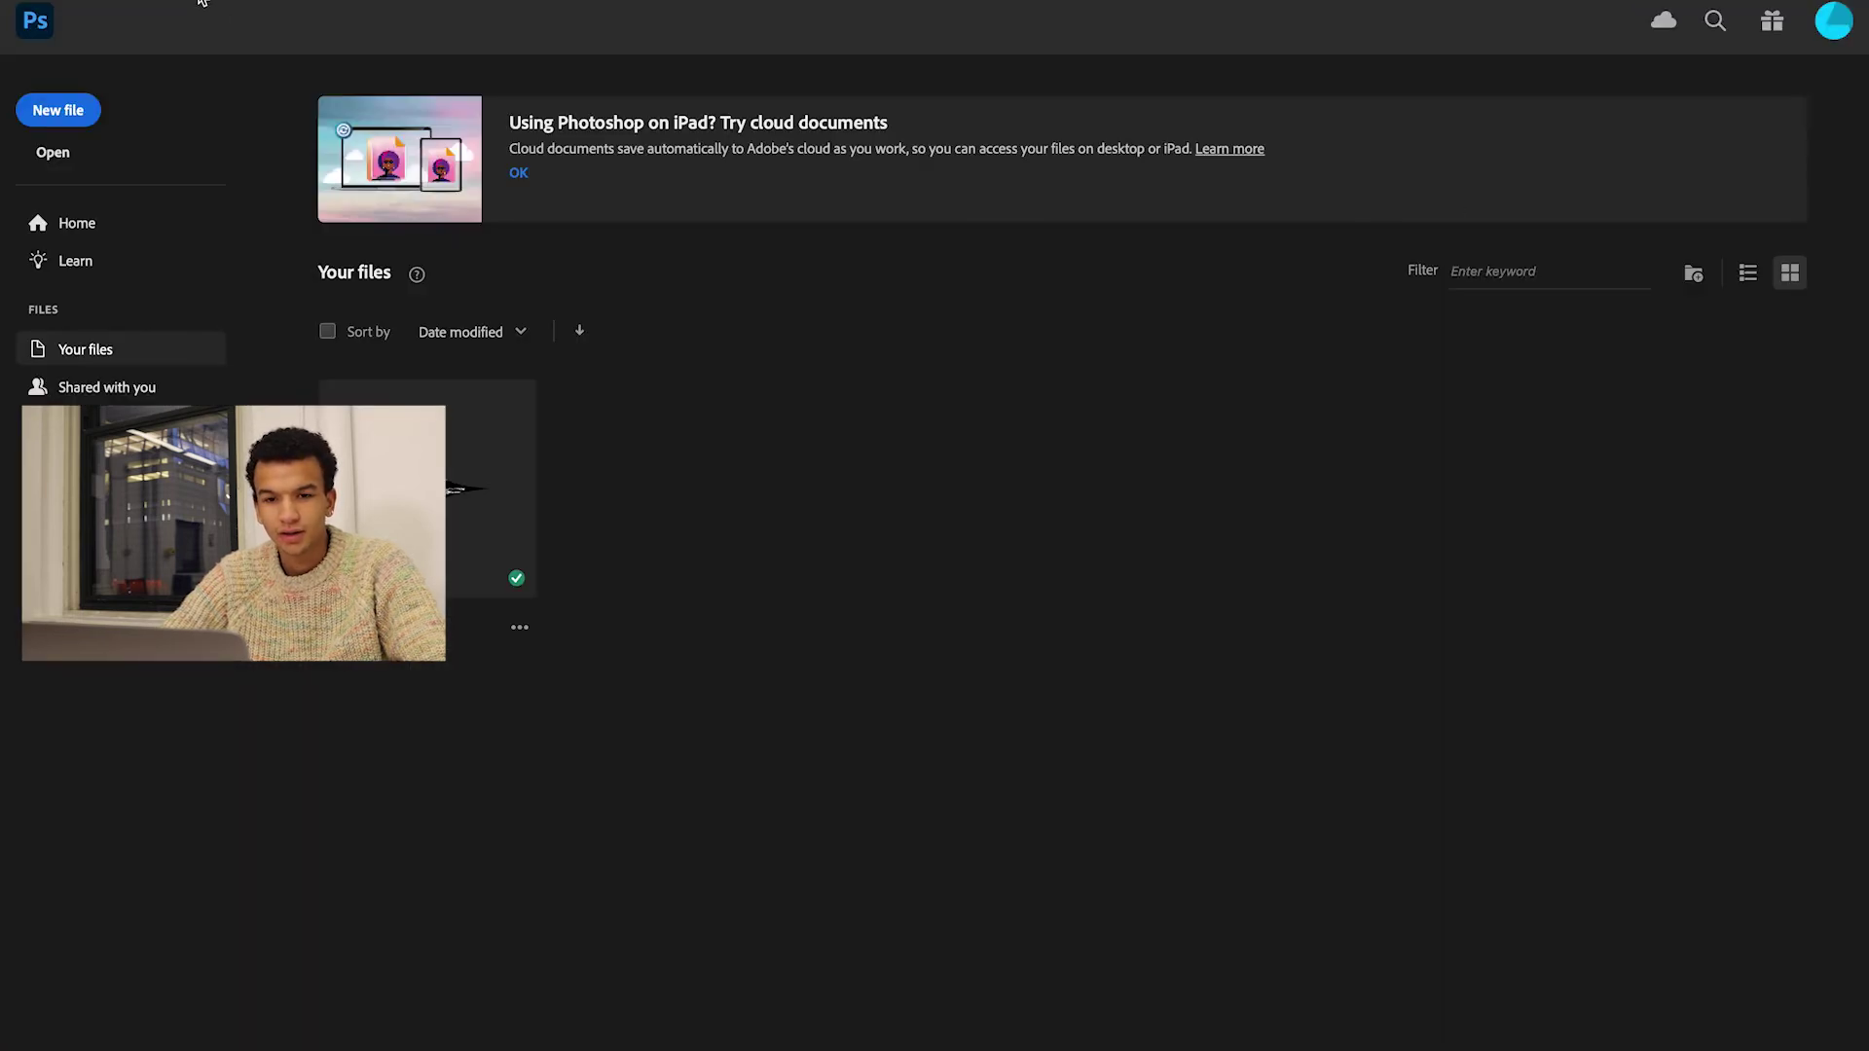
left_click(168, 8)
left_click(860, 190)
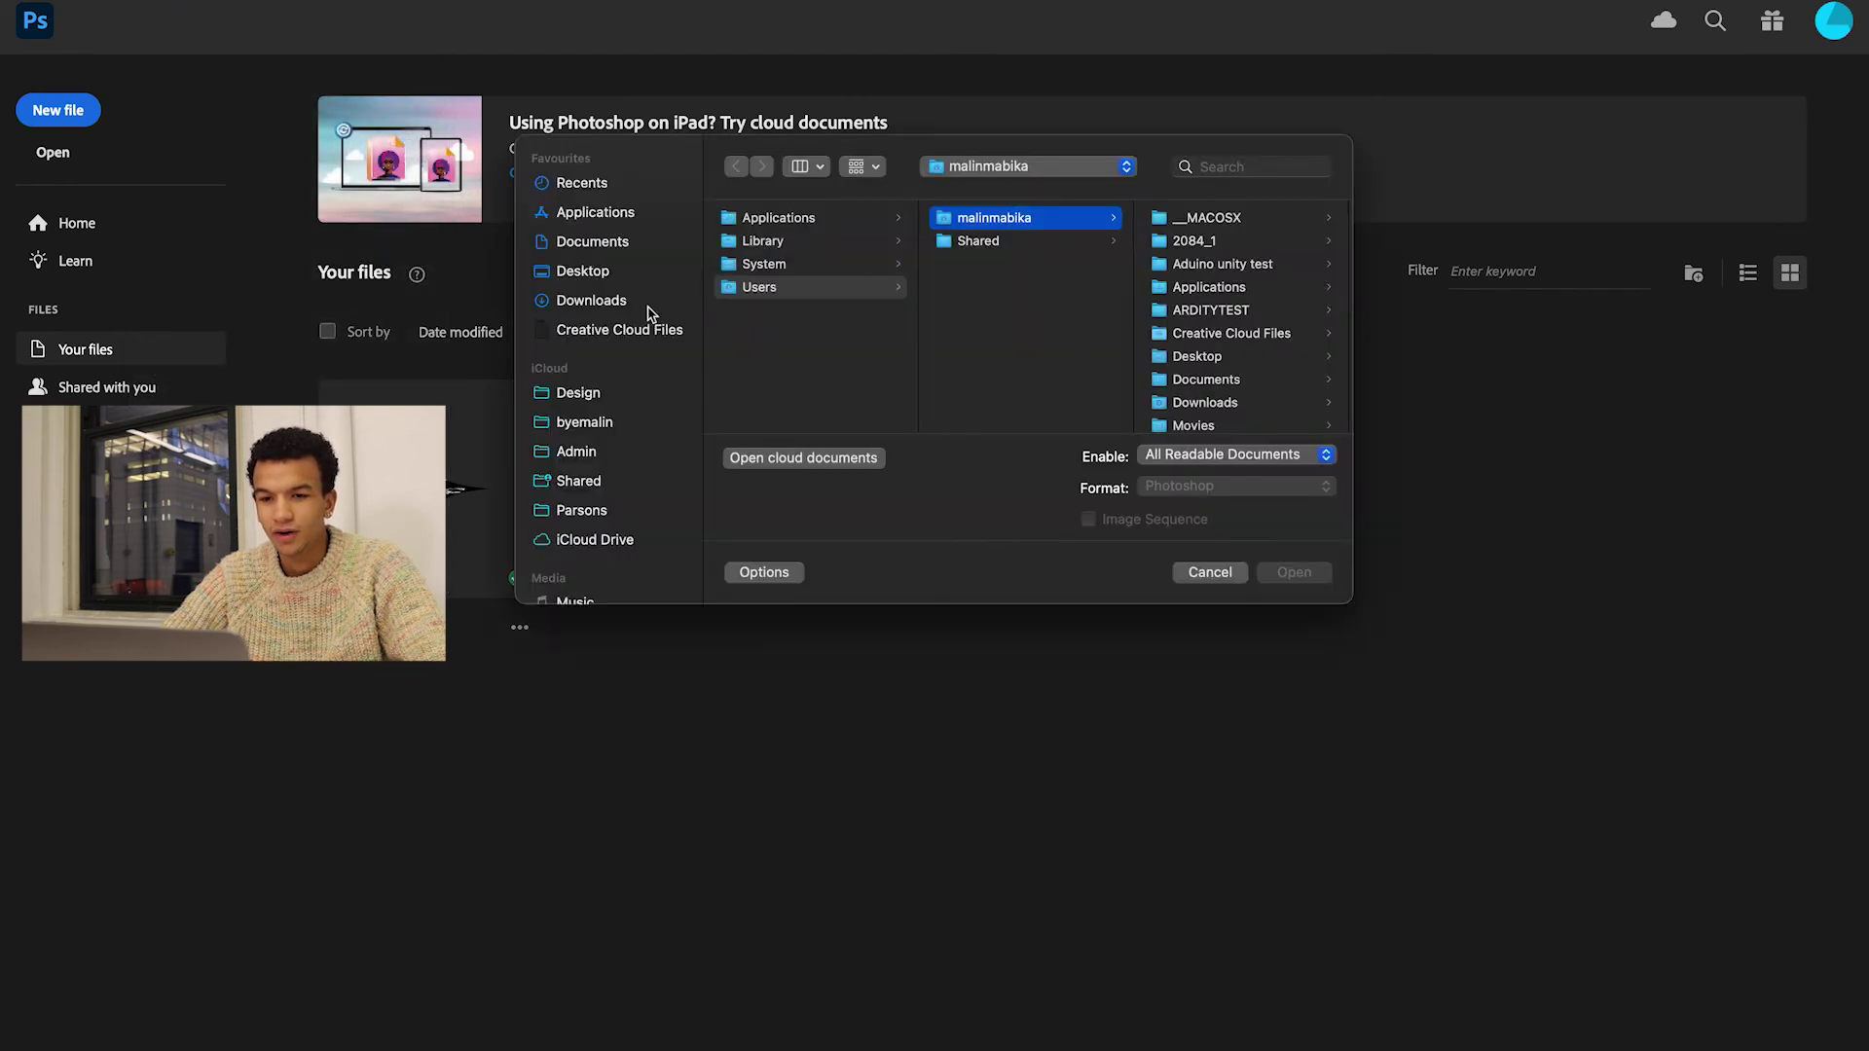
left_click(582, 270)
left_click(762, 264)
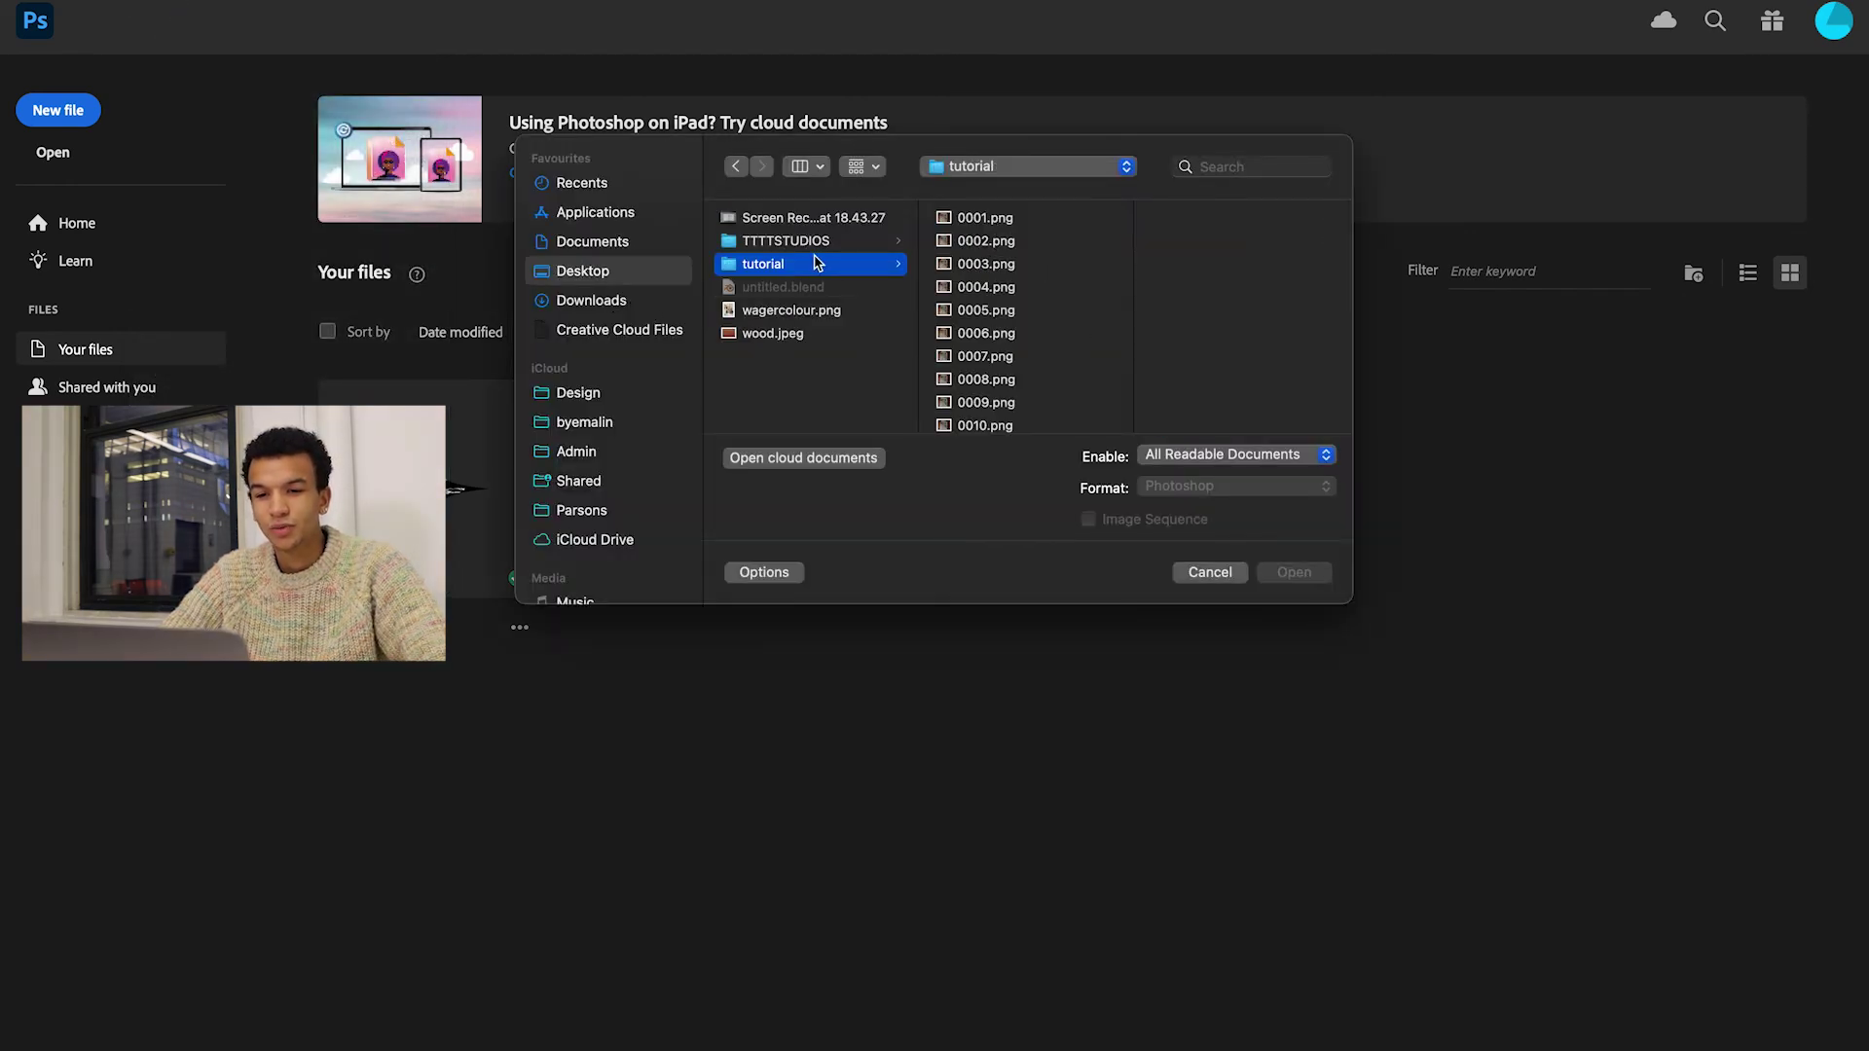
left_click(991, 217)
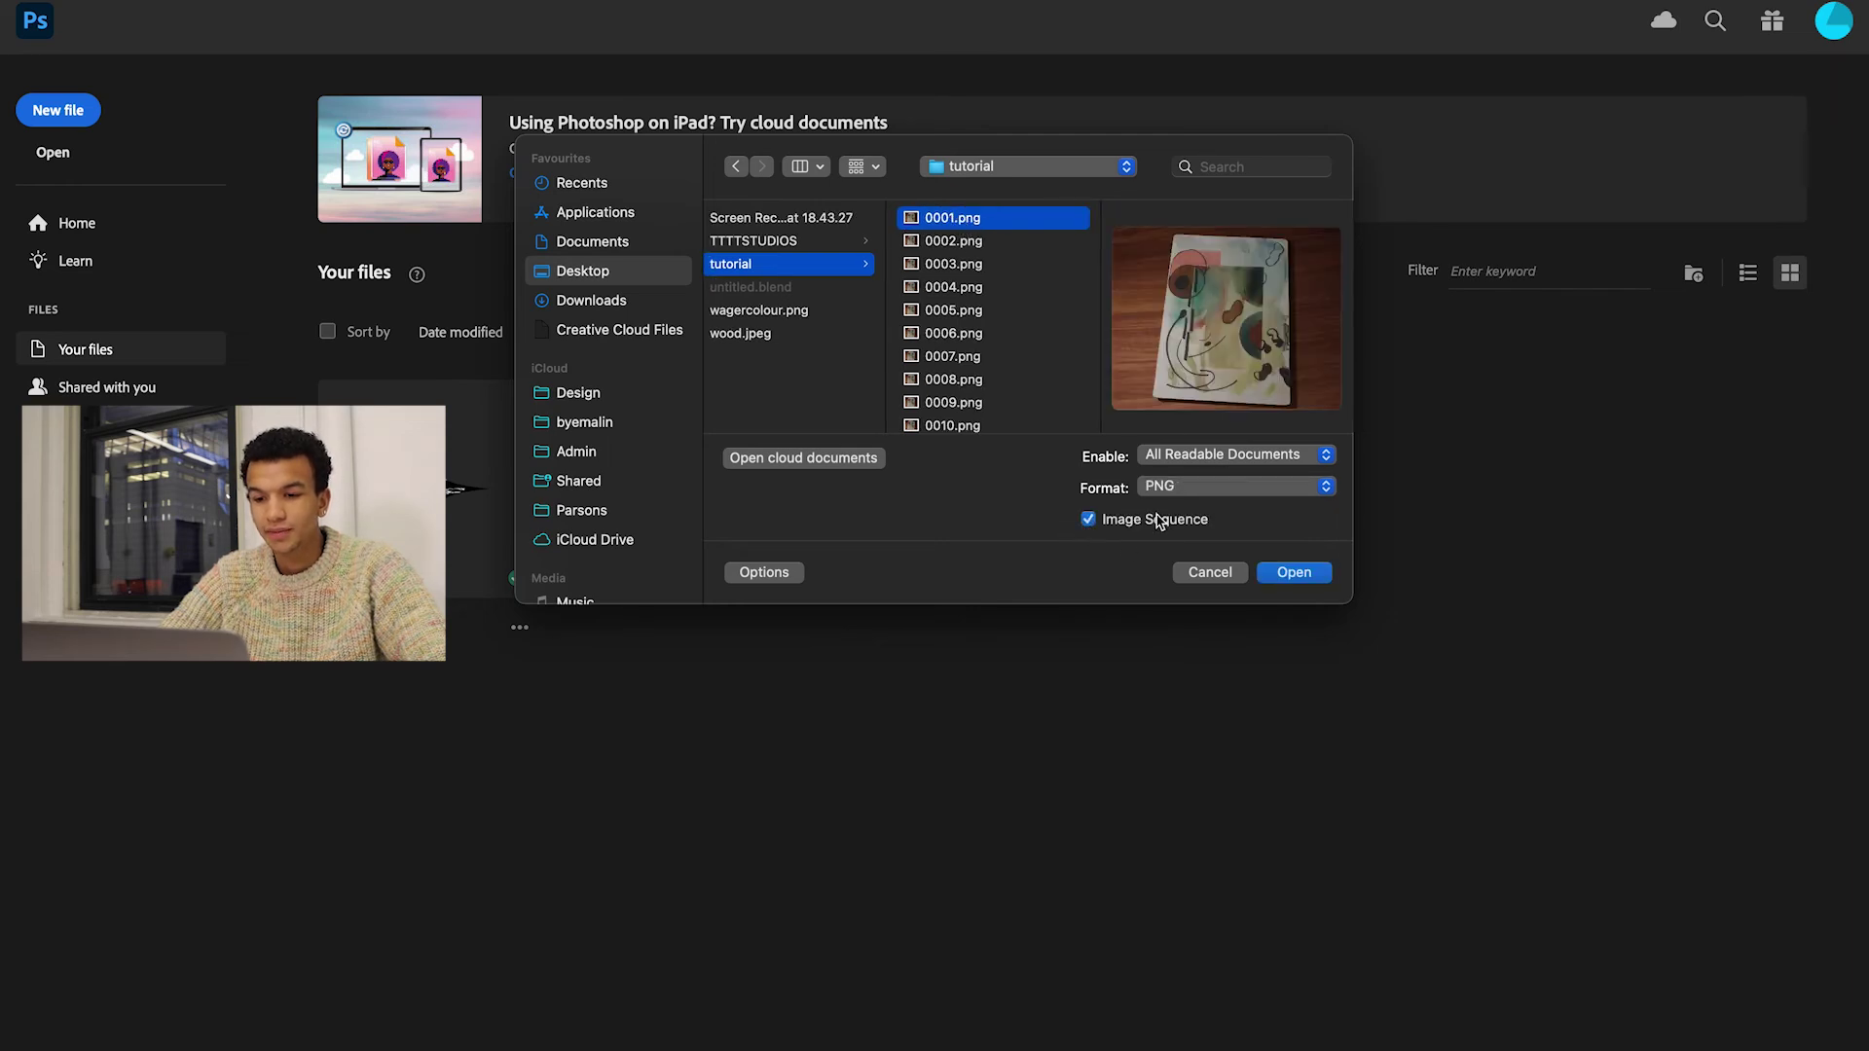
left_click(1294, 573)
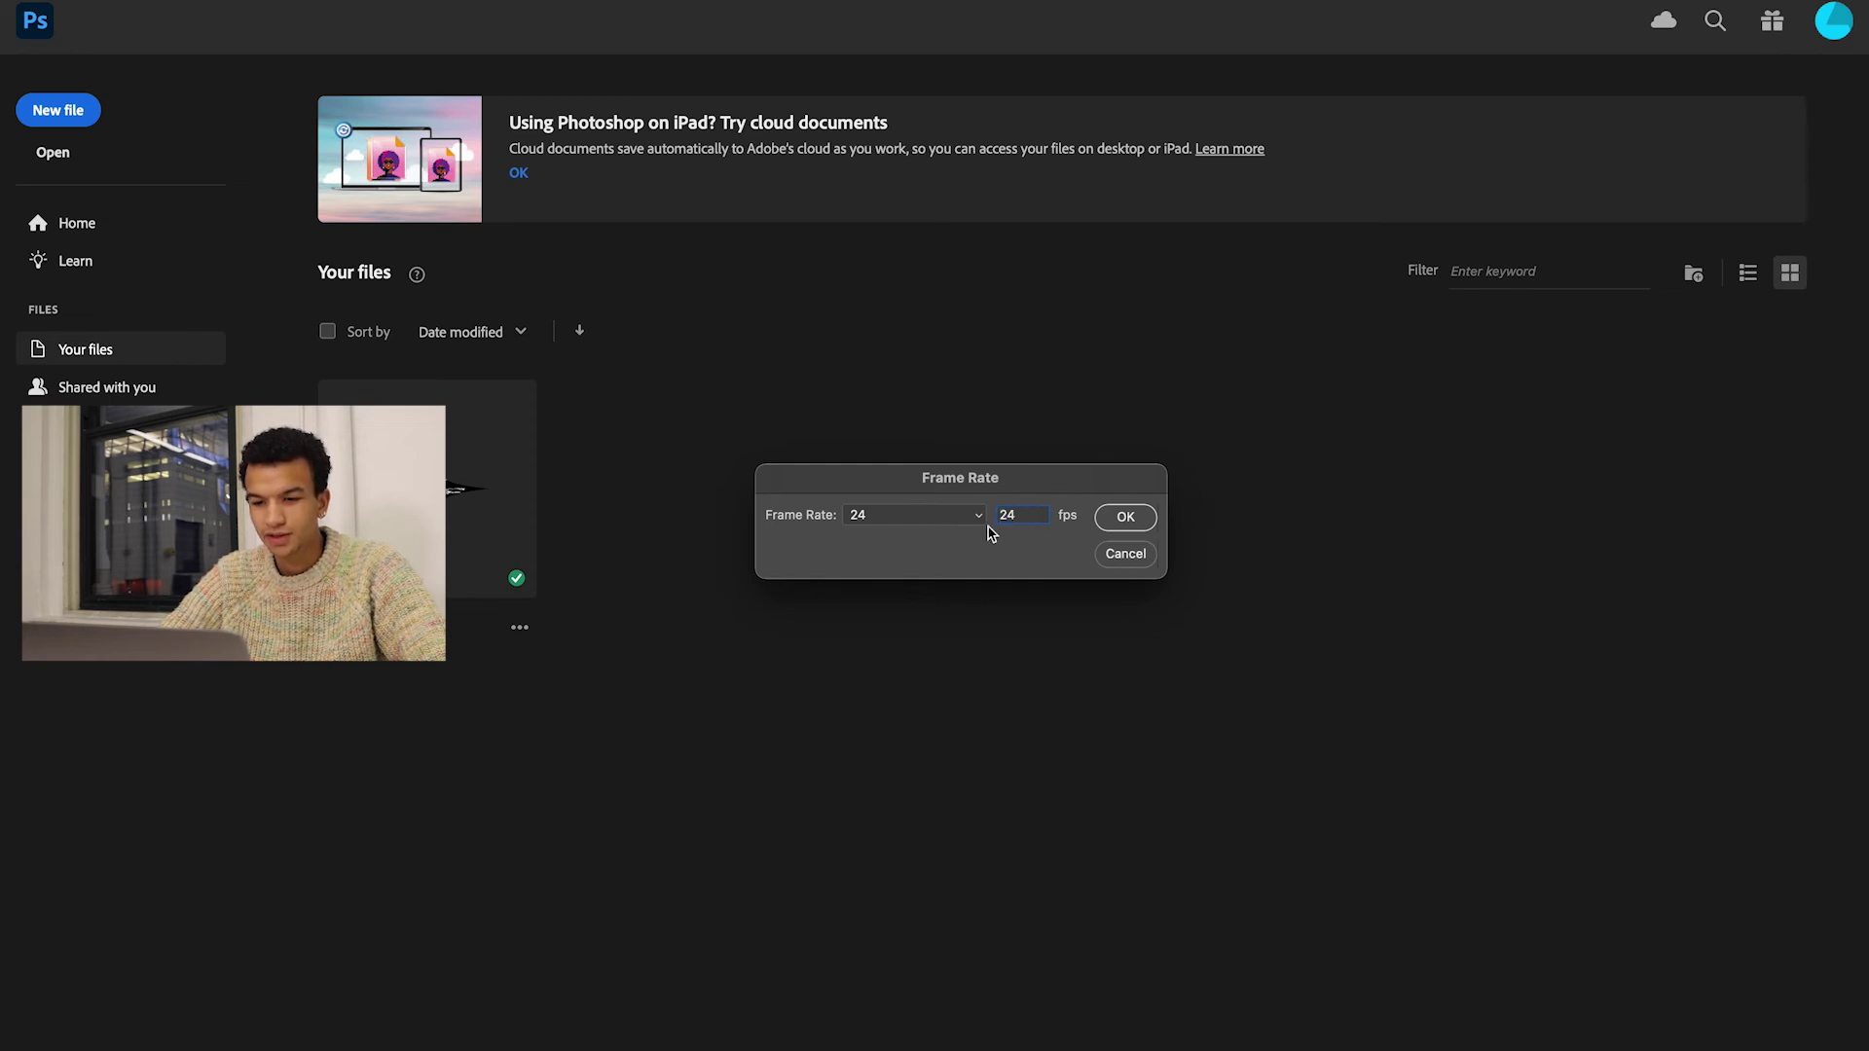
left_click(1126, 519)
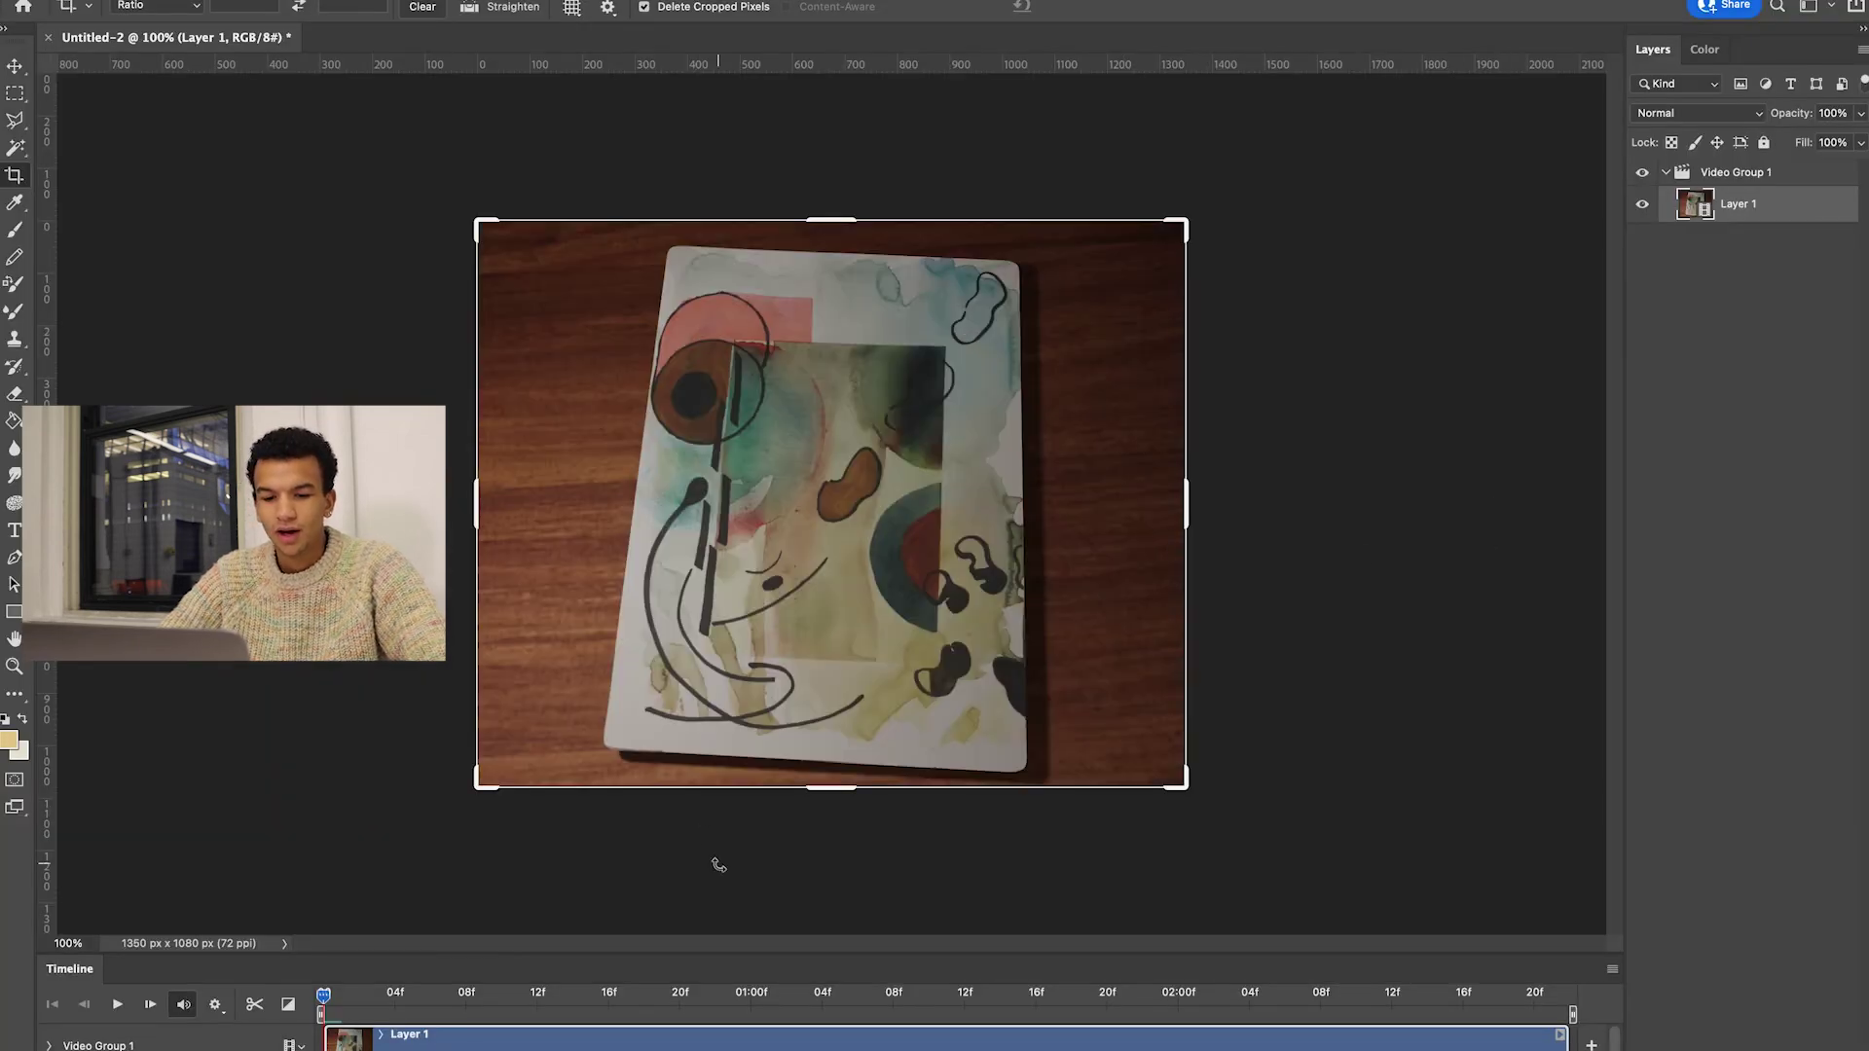
- Play the imported crumpling-paper frames in the timeline, then stop playback
key("space")
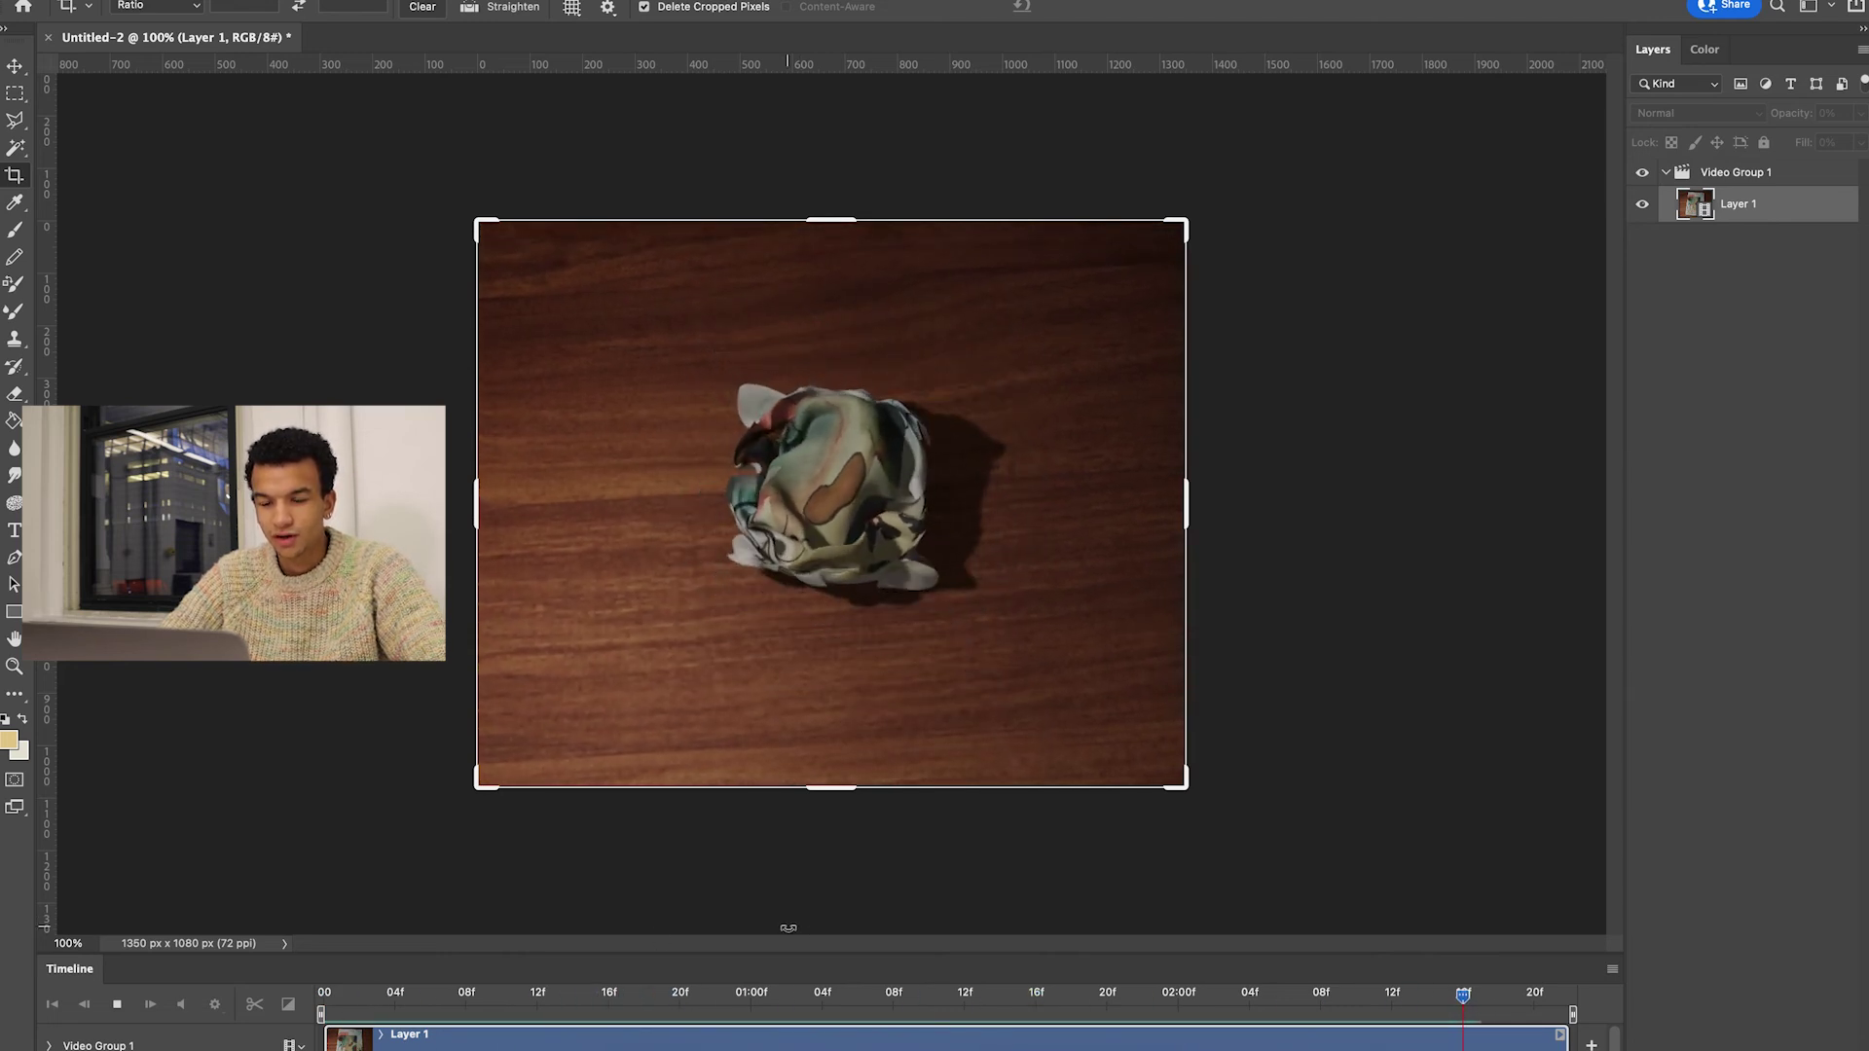
key("space")
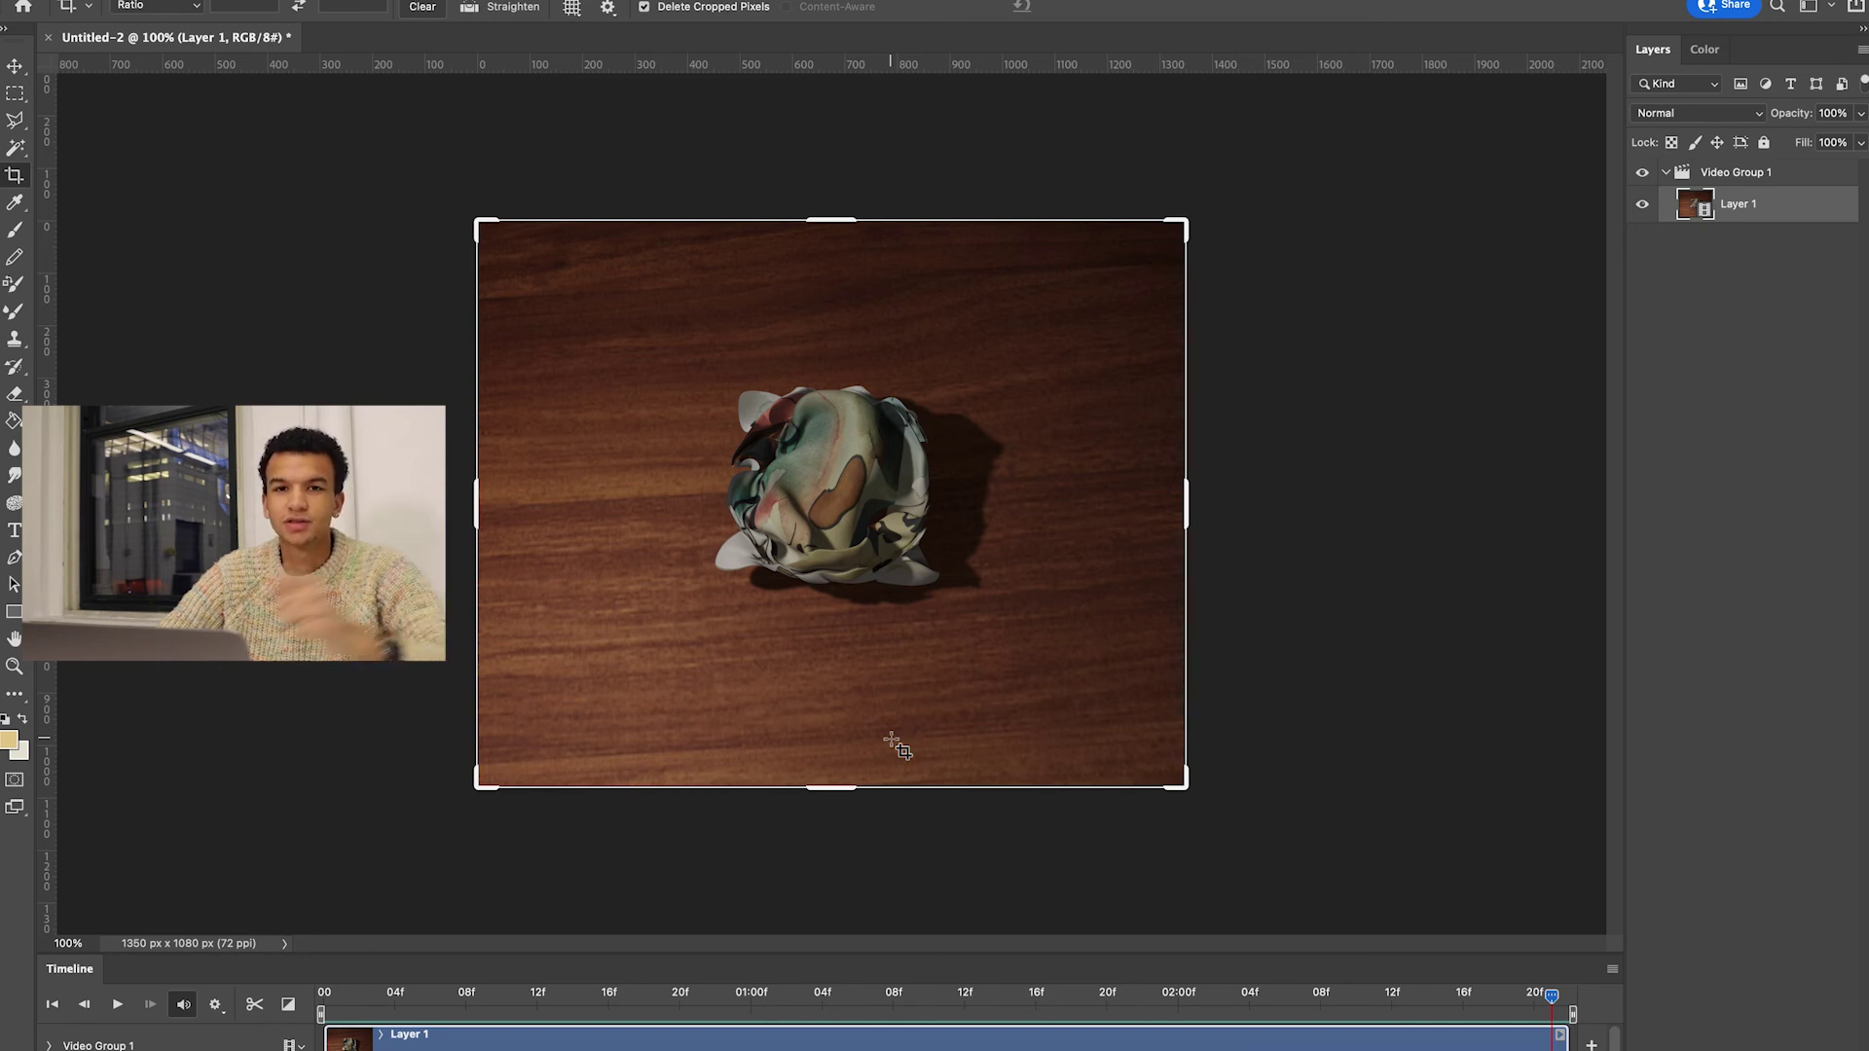
scroll(787, 352, "up", 2, "alt")
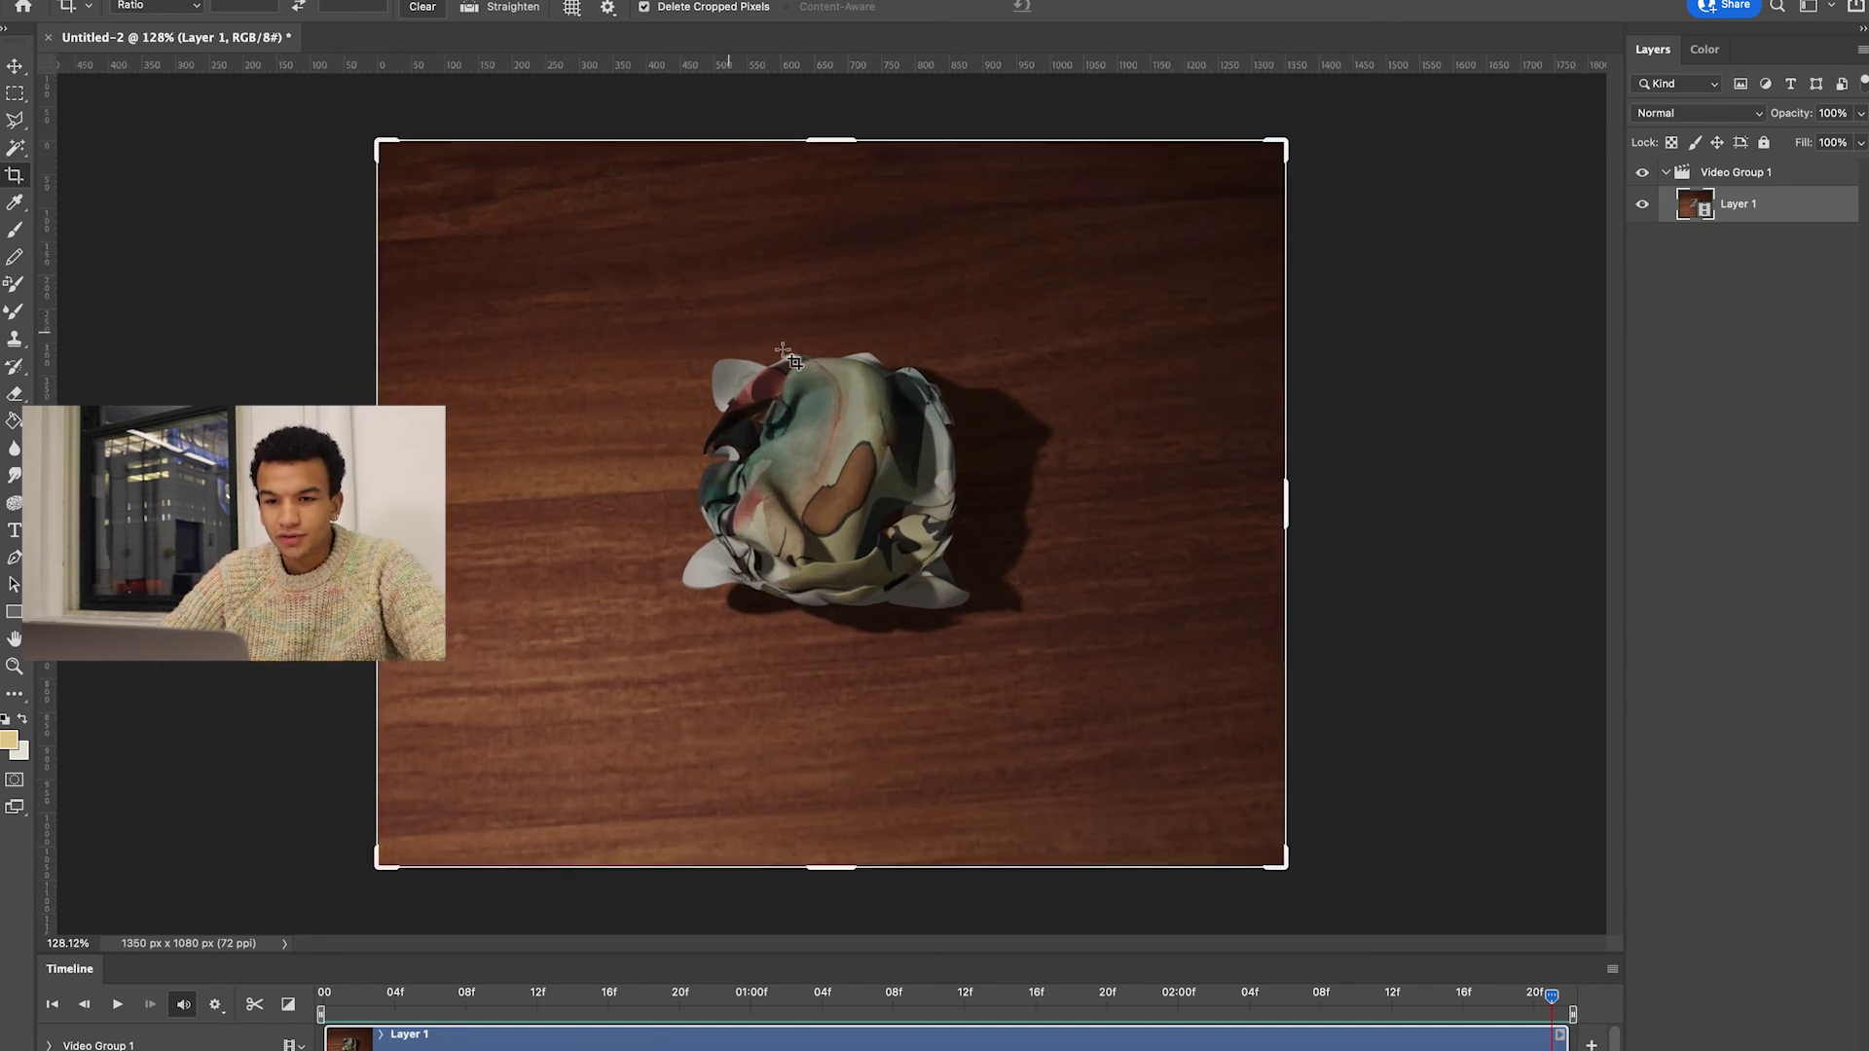
- Set up Render Video to export tut.mp4 as H.264 at document size 1350 × 1080
left_click(148, 0)
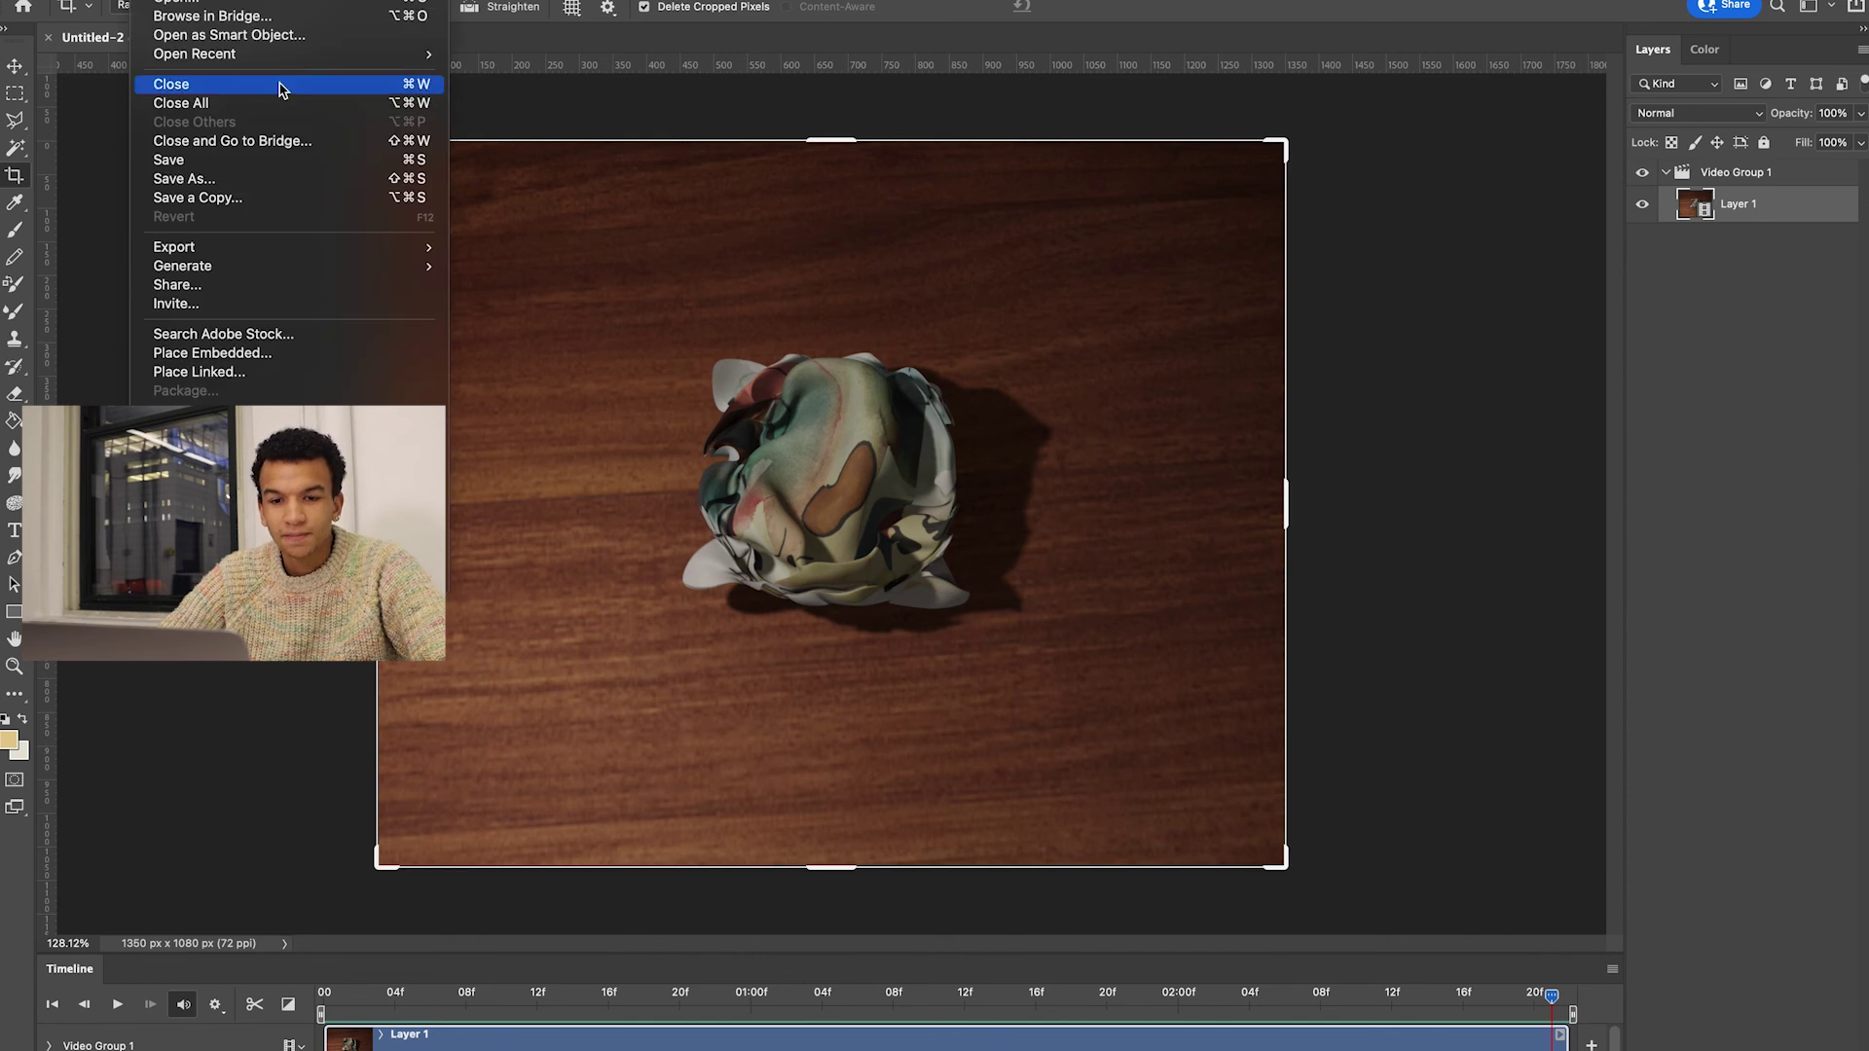
mouse_move(302, 249)
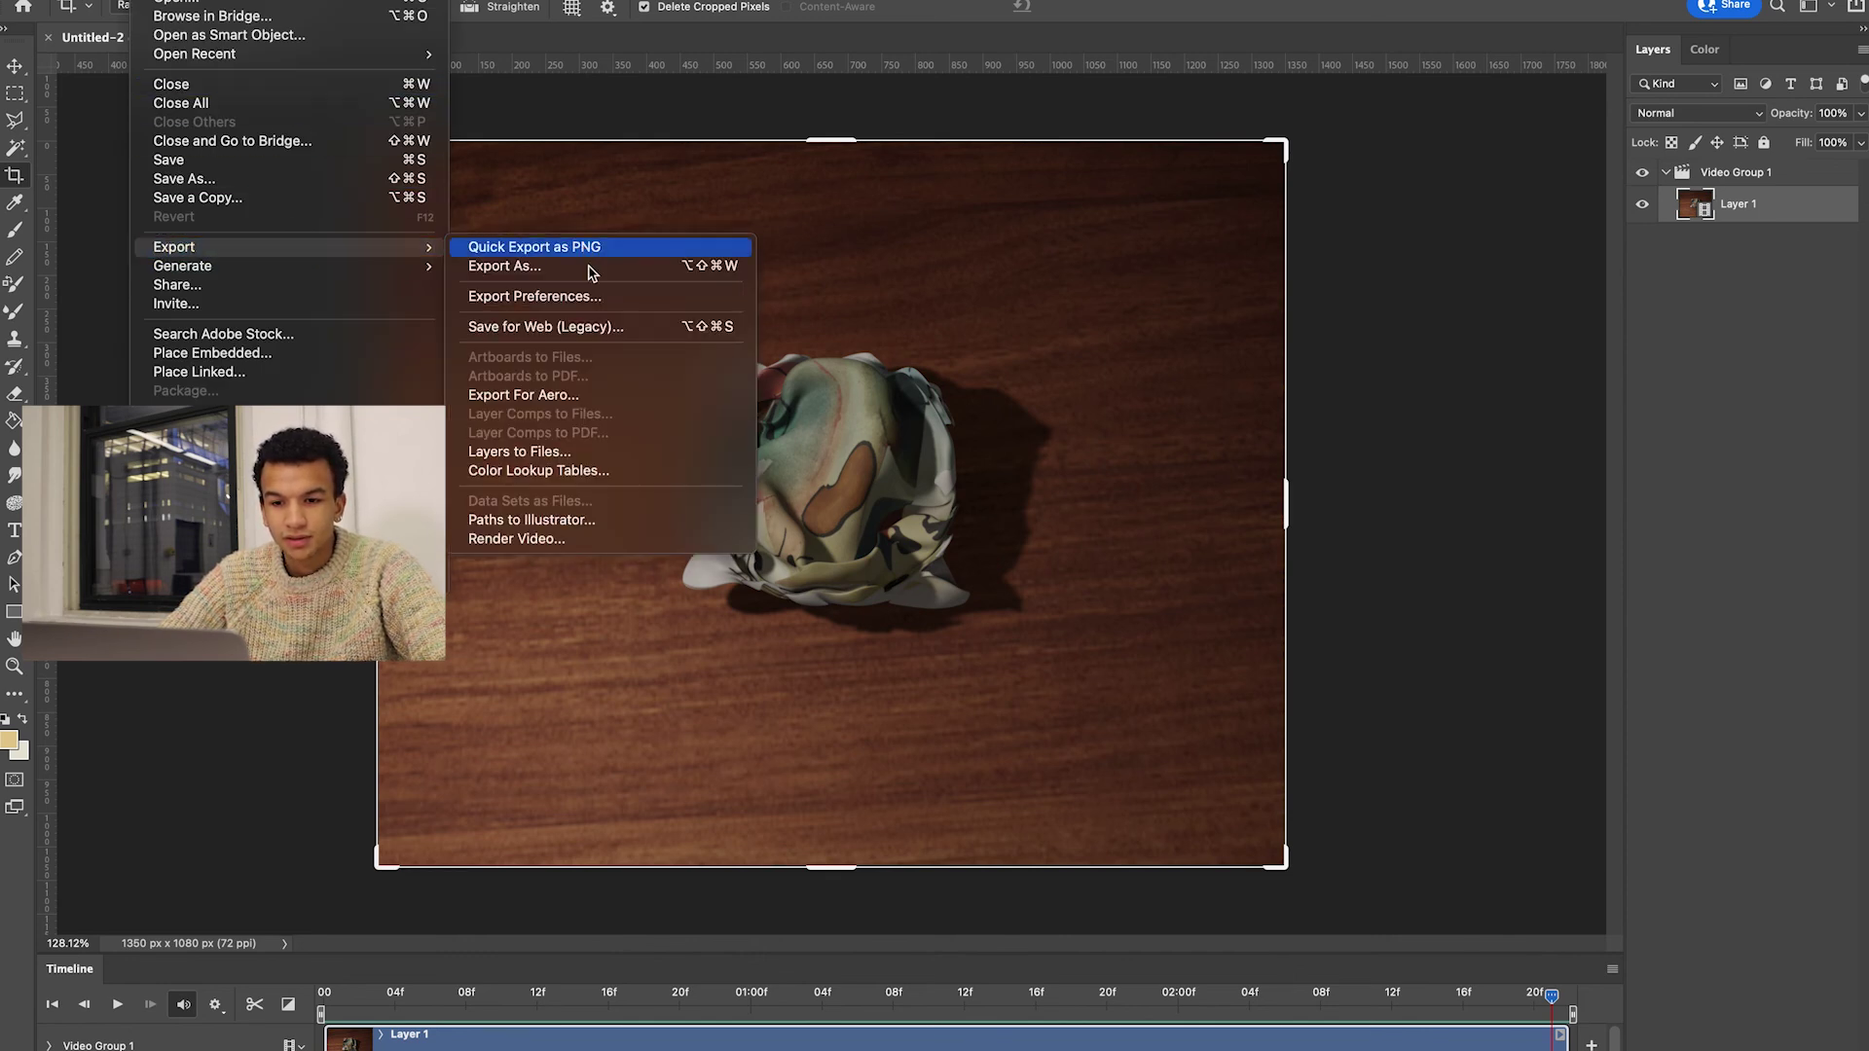
left_click(570, 540)
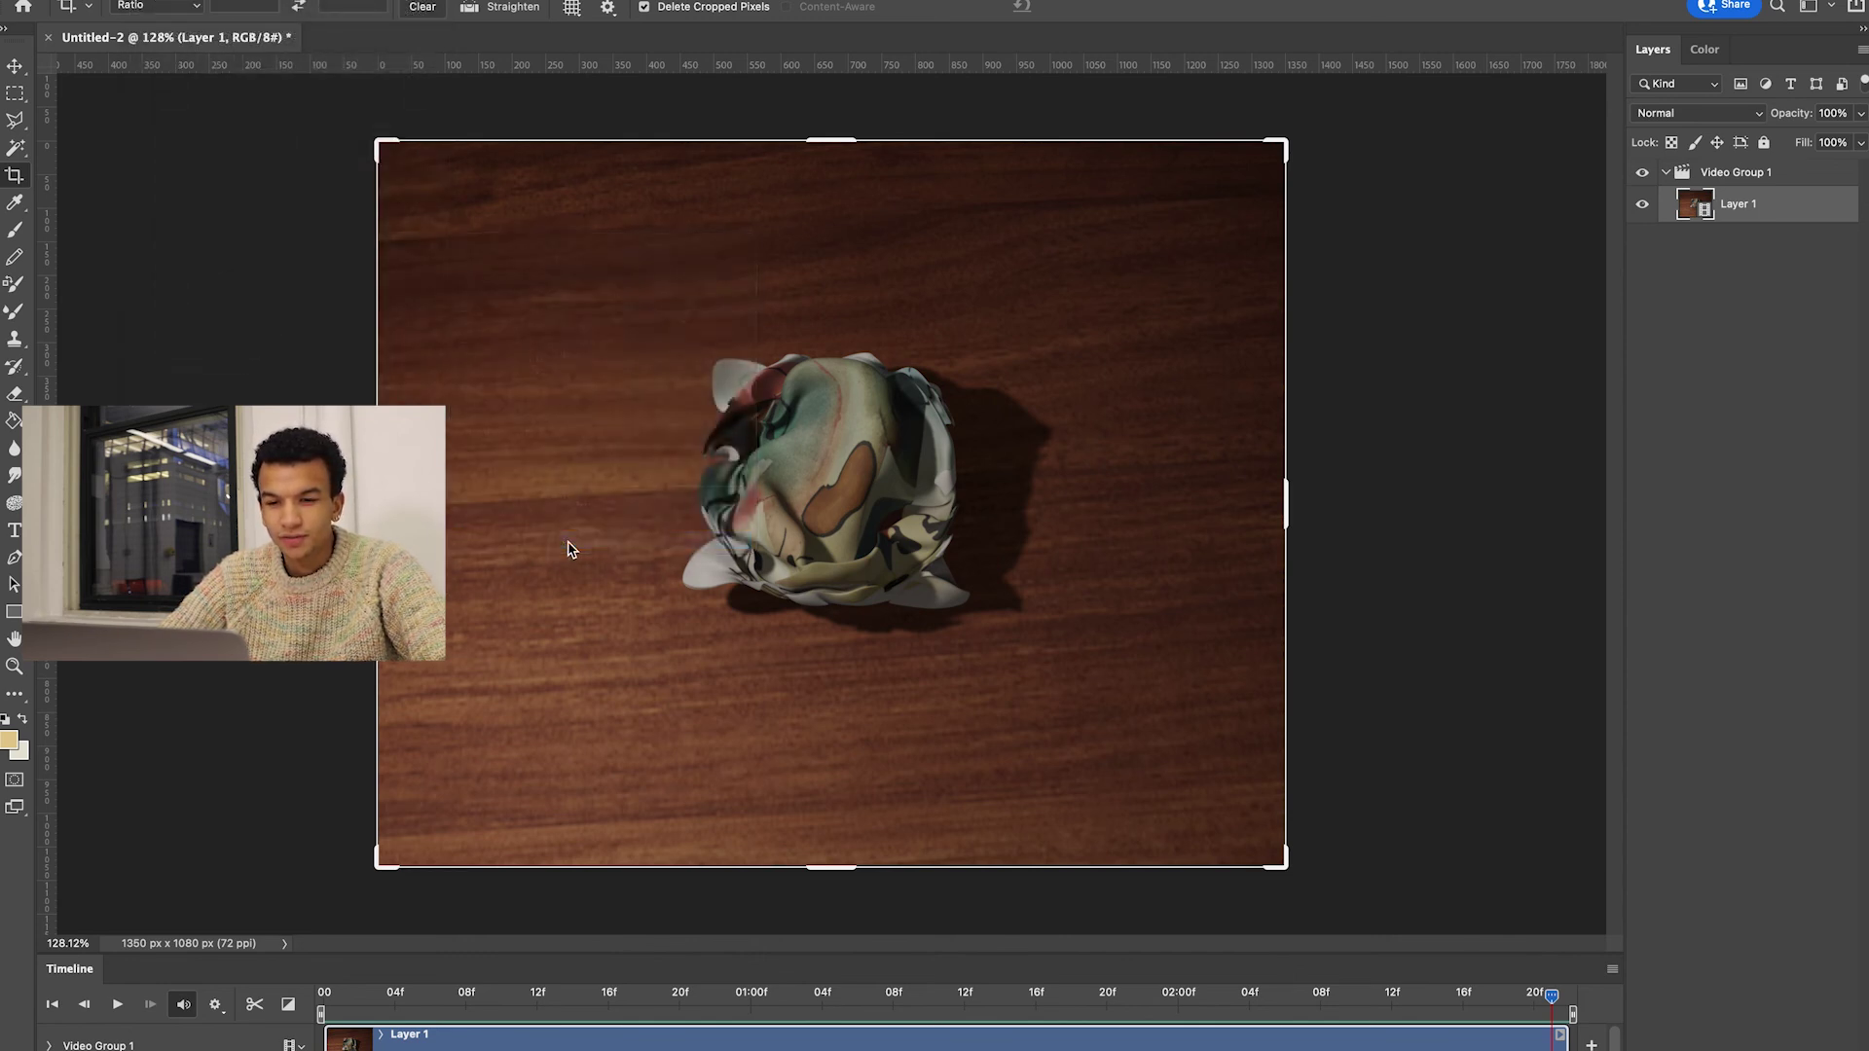
type("tut")
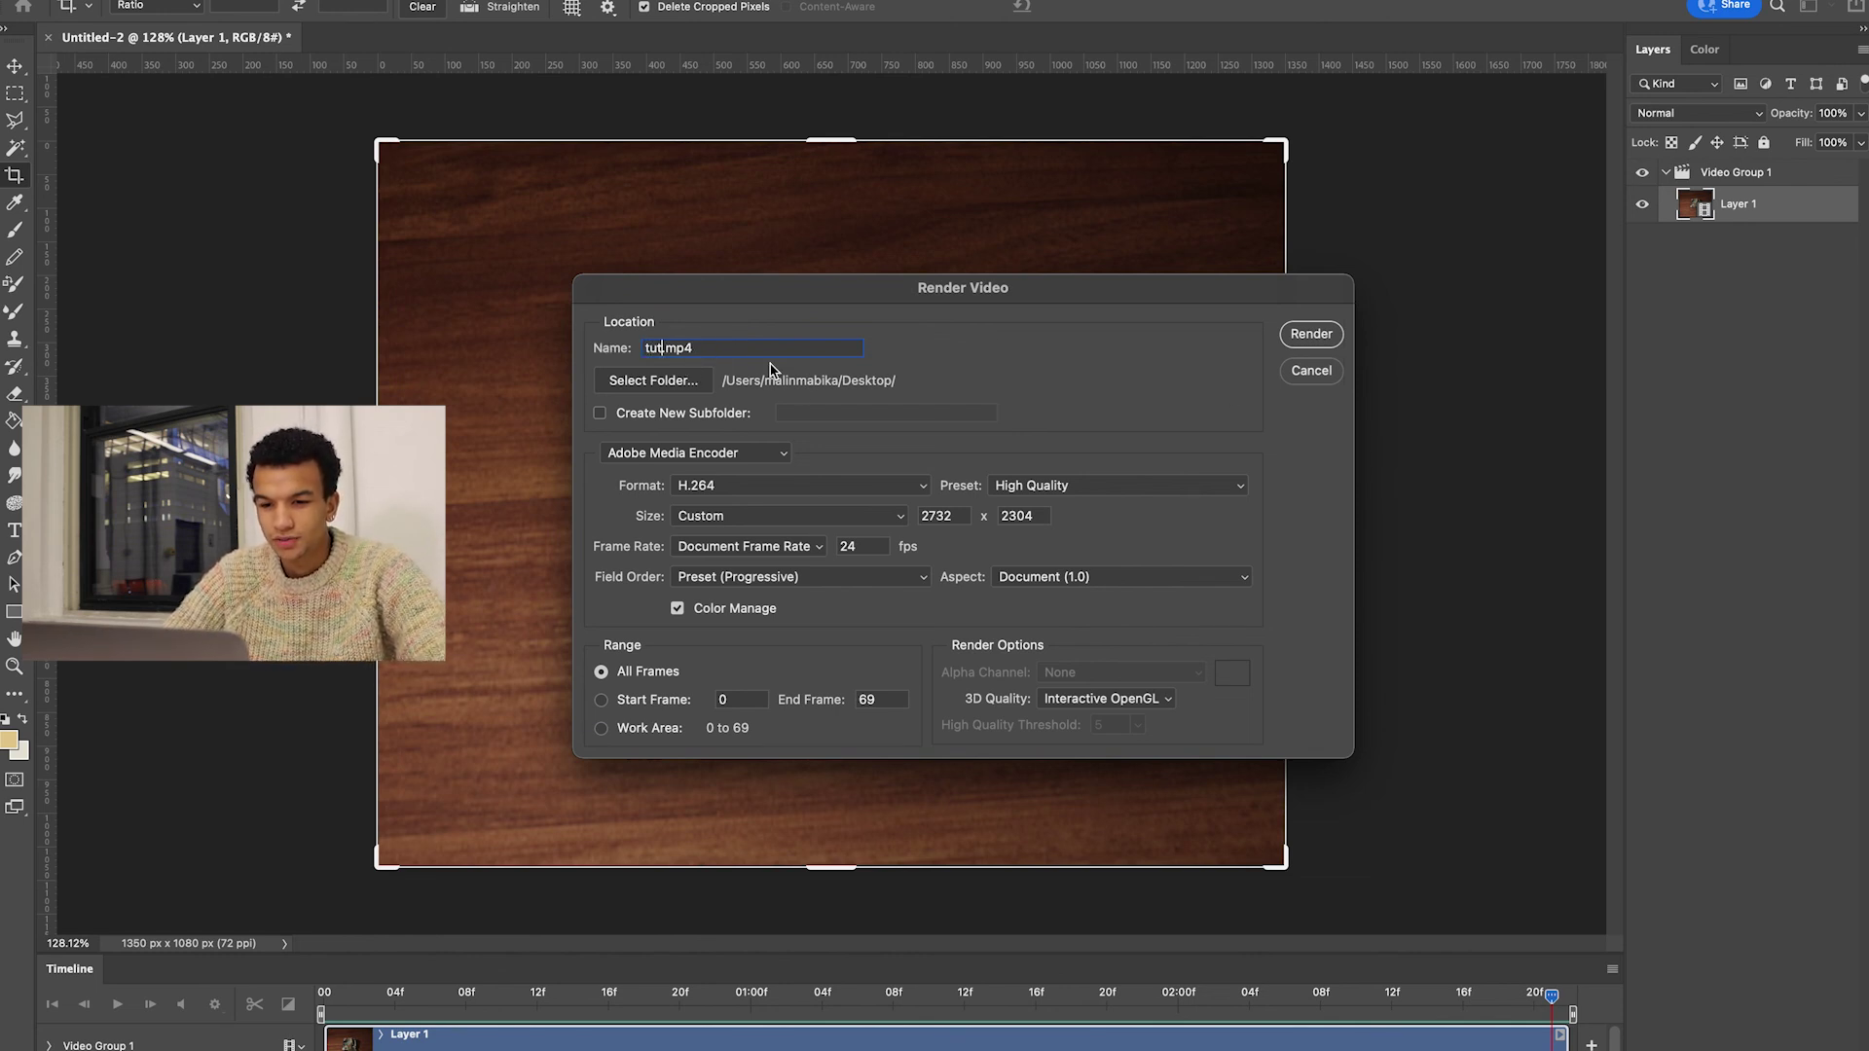
left_click(721, 485)
left_click(729, 489)
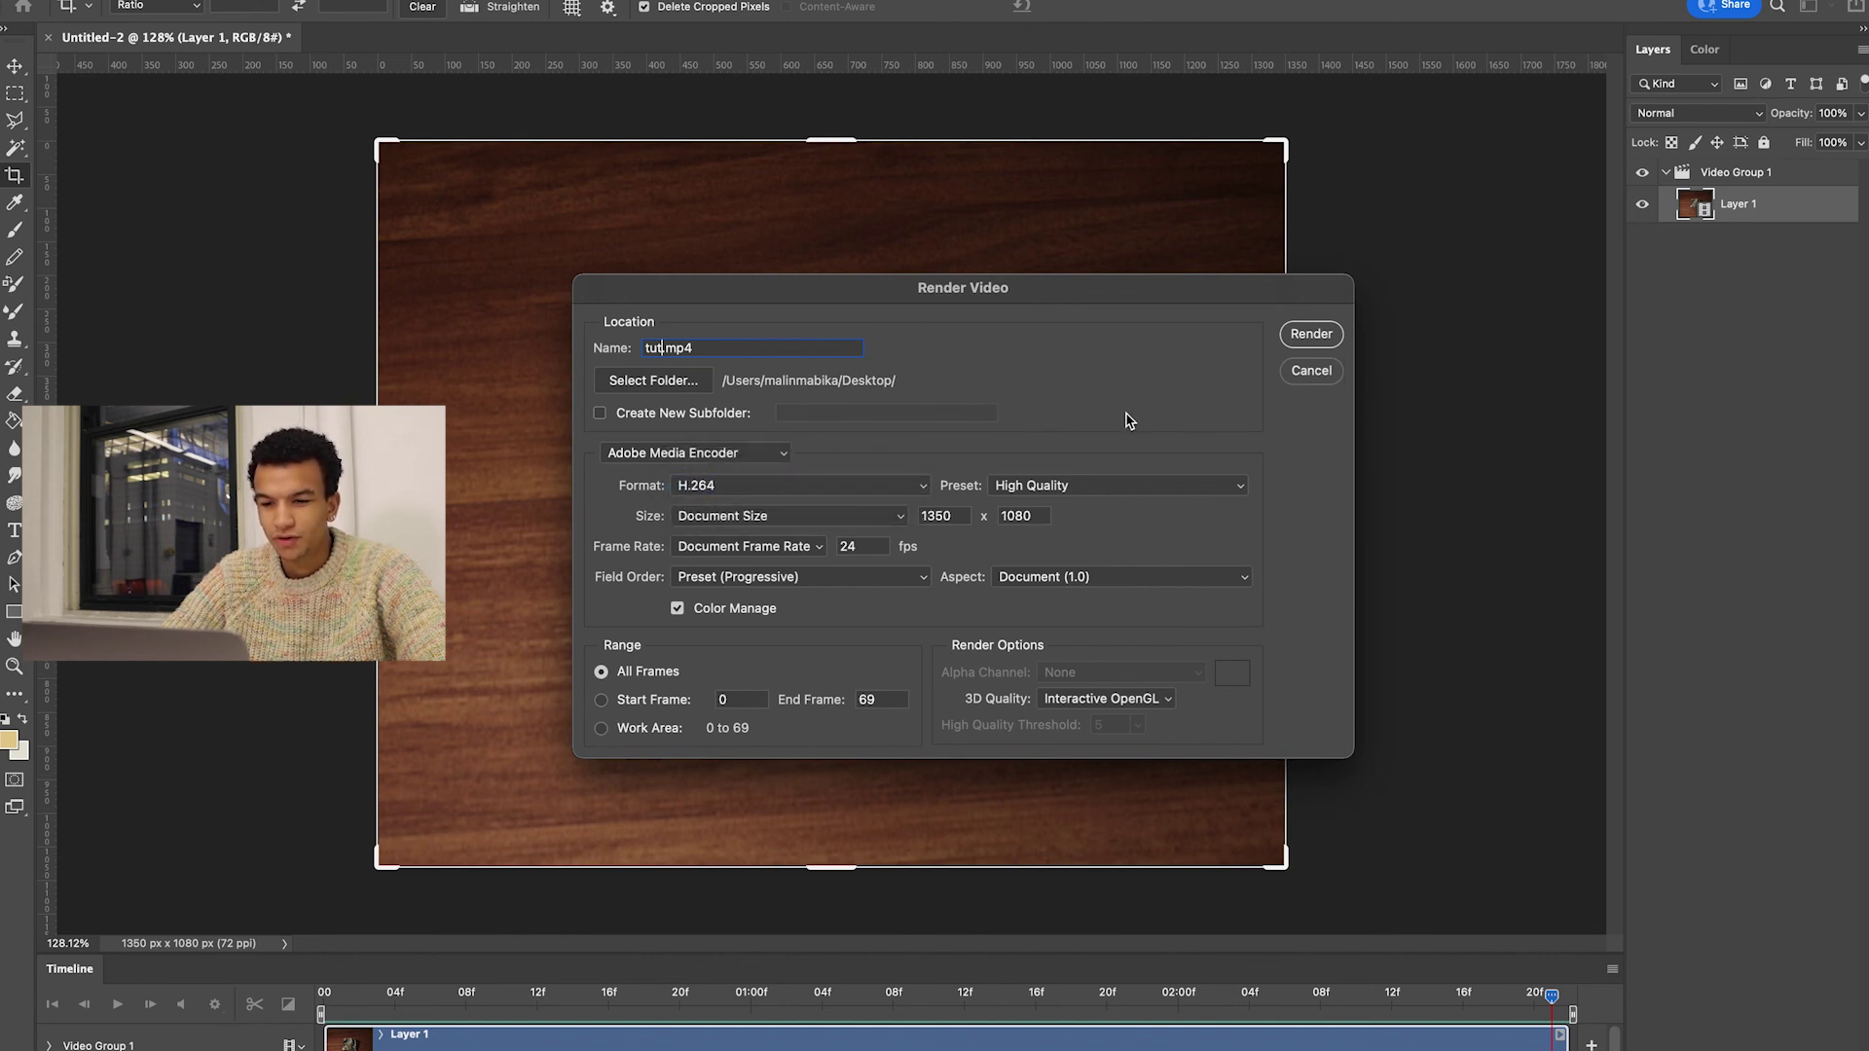
- Render tut.mp4, then open it from the Desktop and play it in QuickTime Player
left_click(1312, 334)
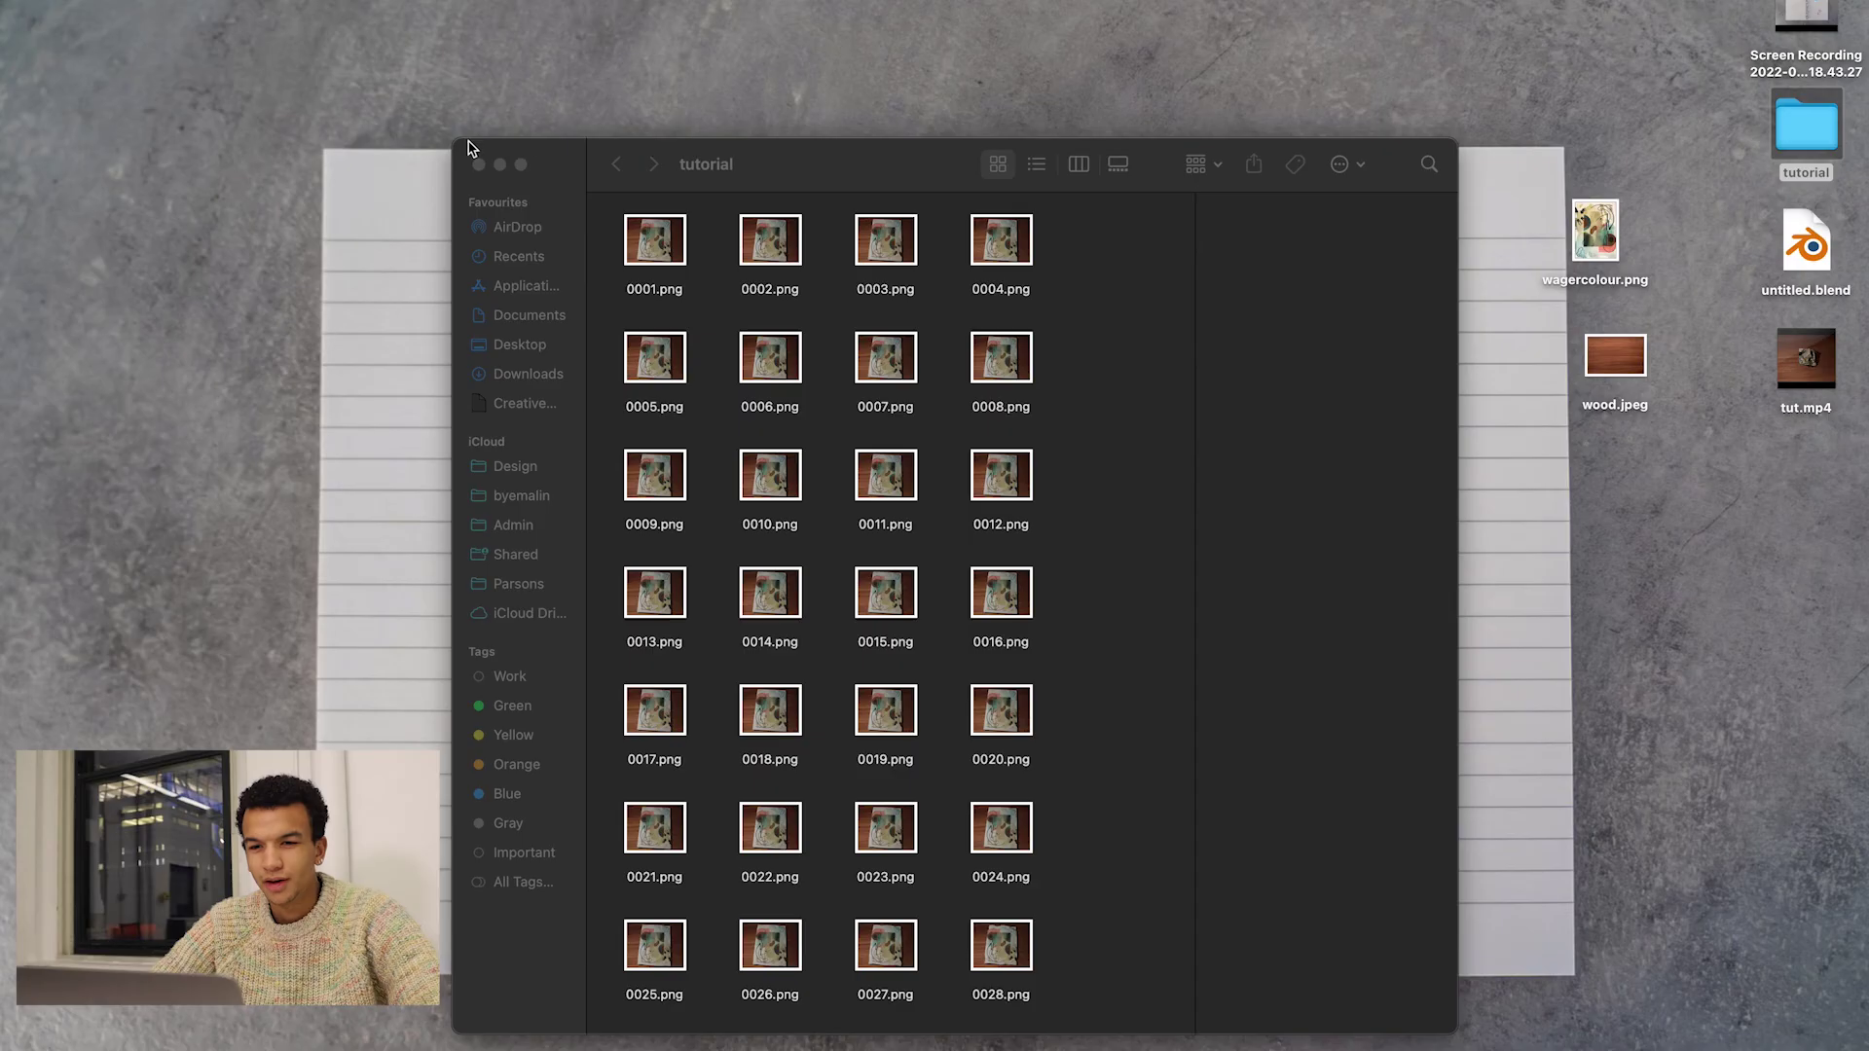
left_click(472, 163)
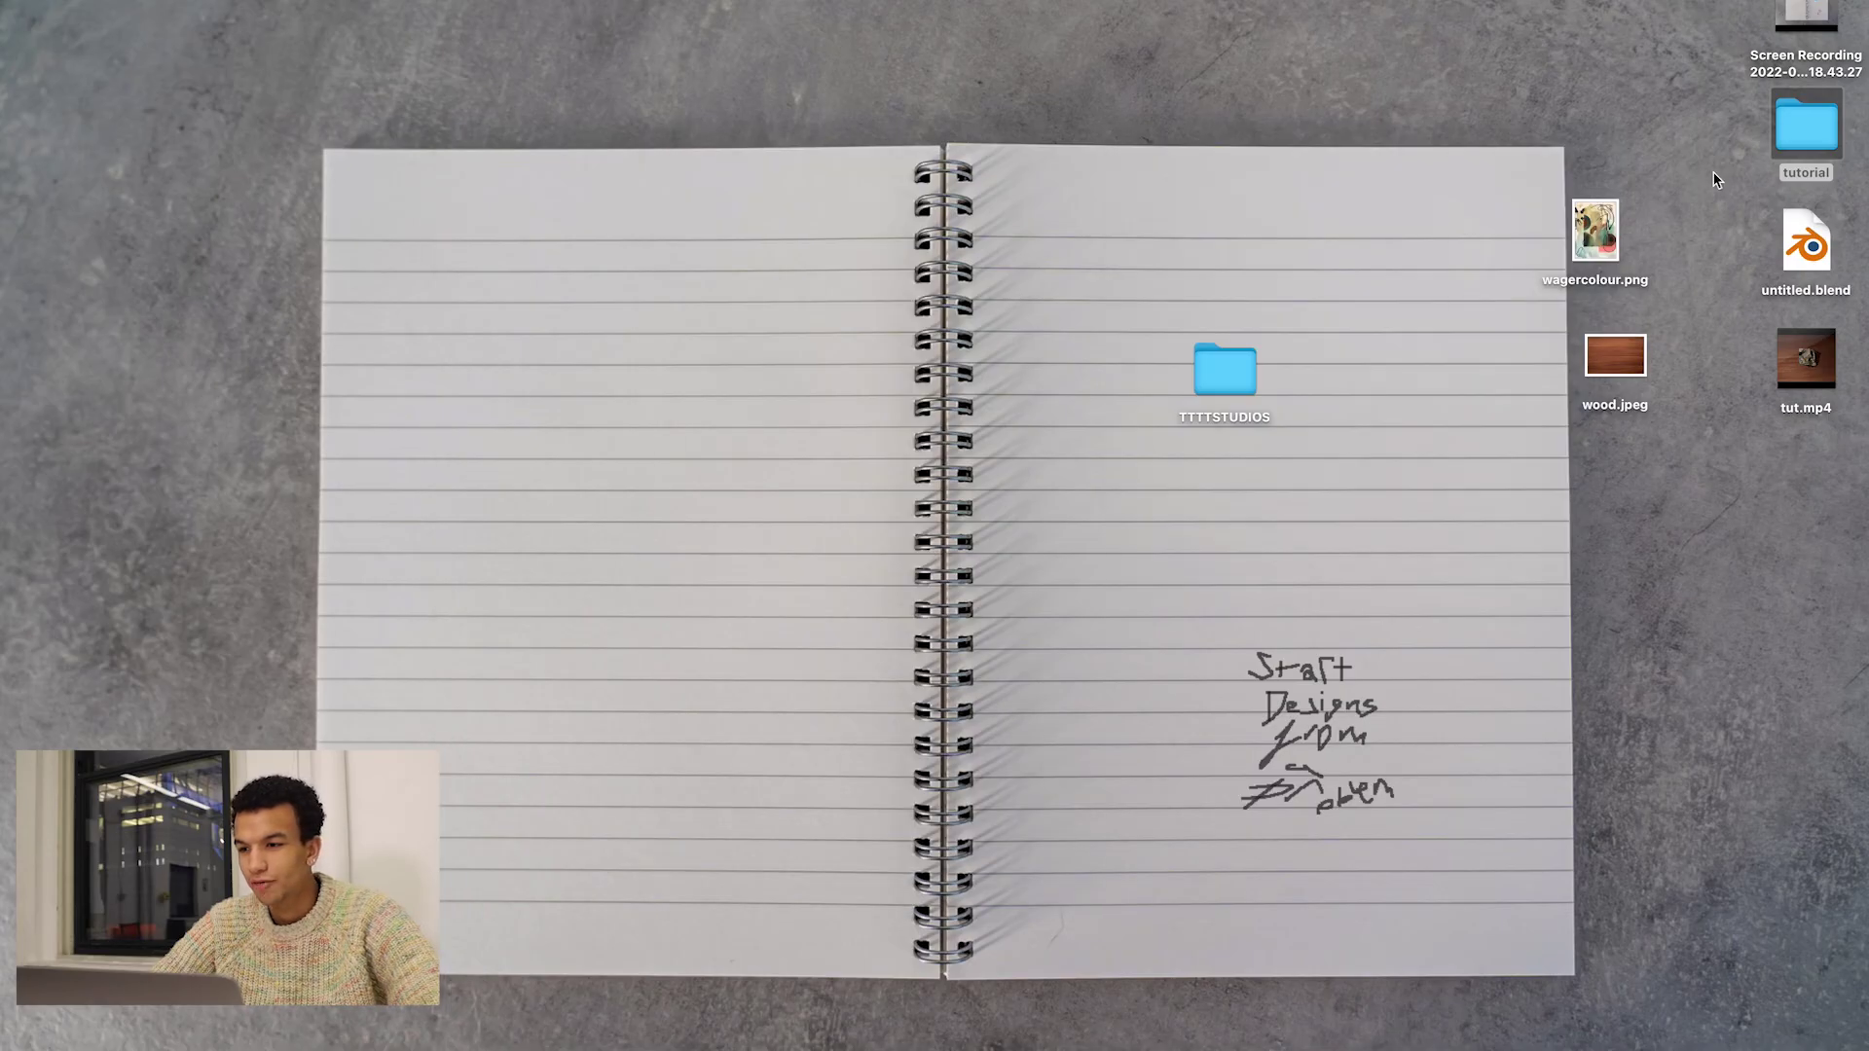
double_click(1830, 411)
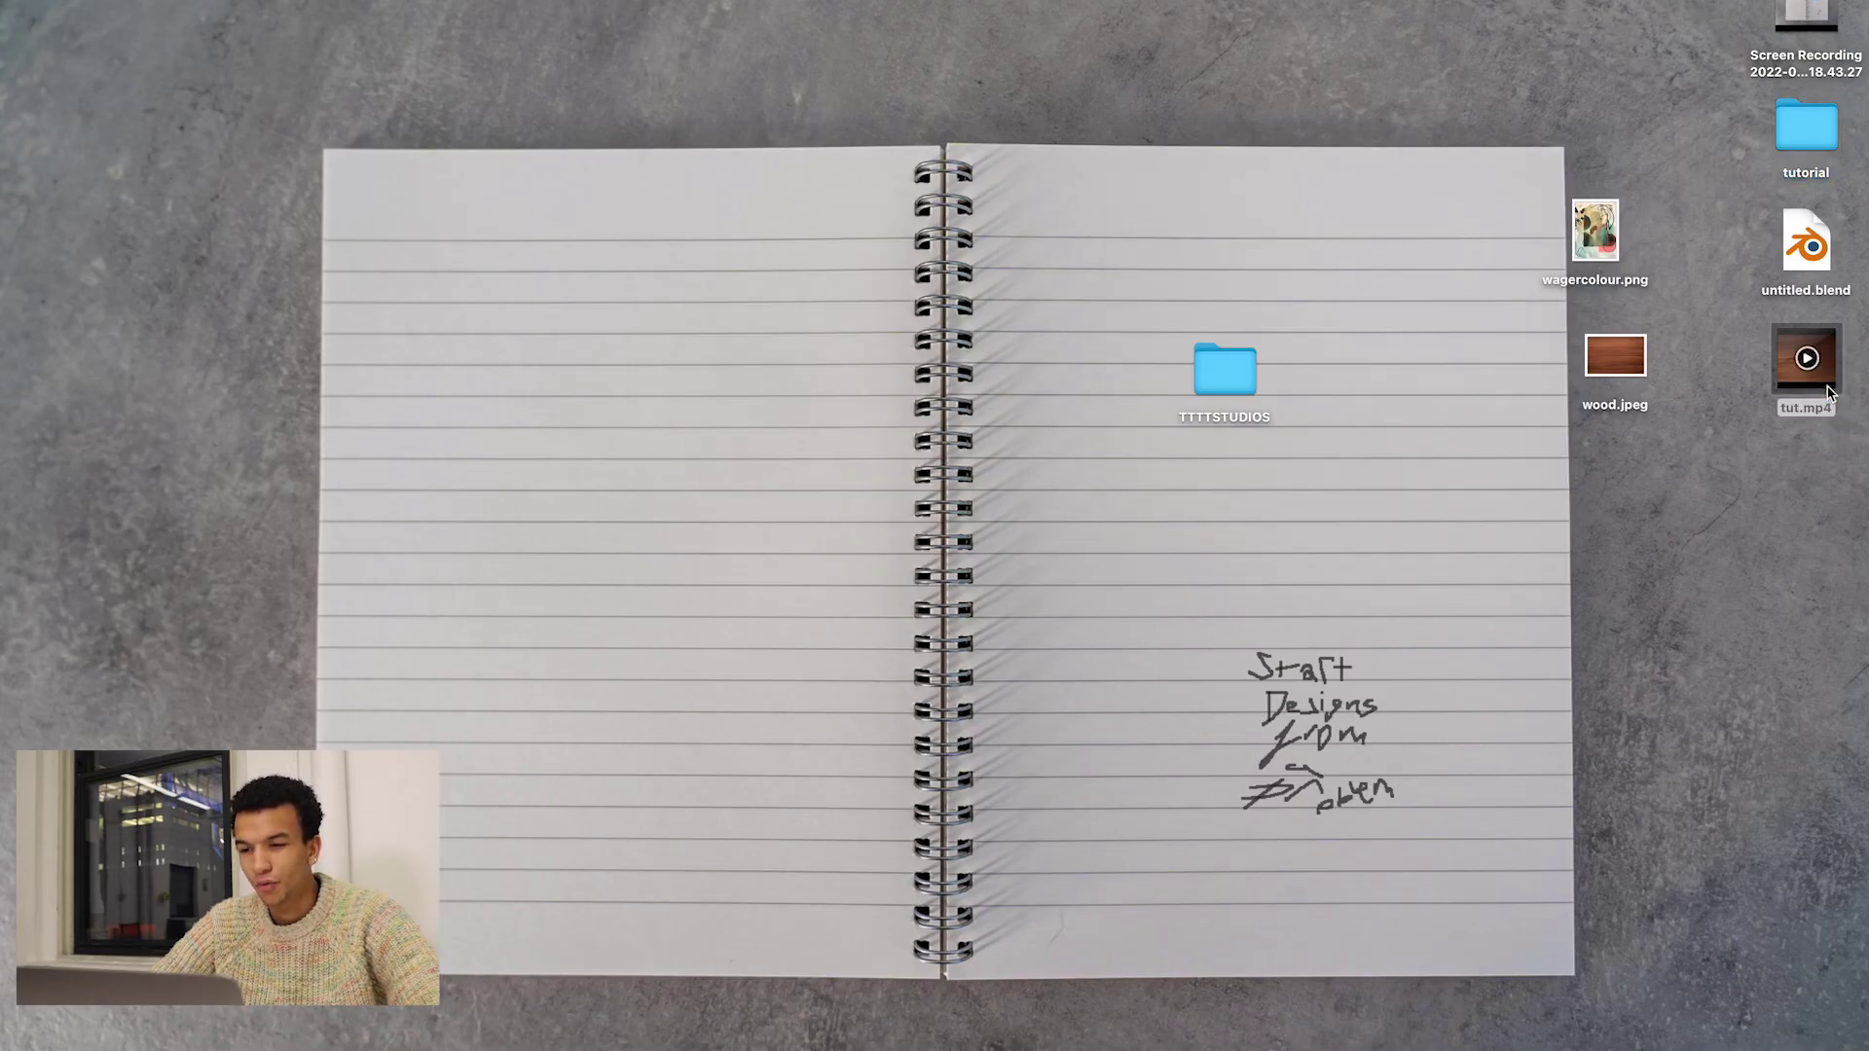
key("space")
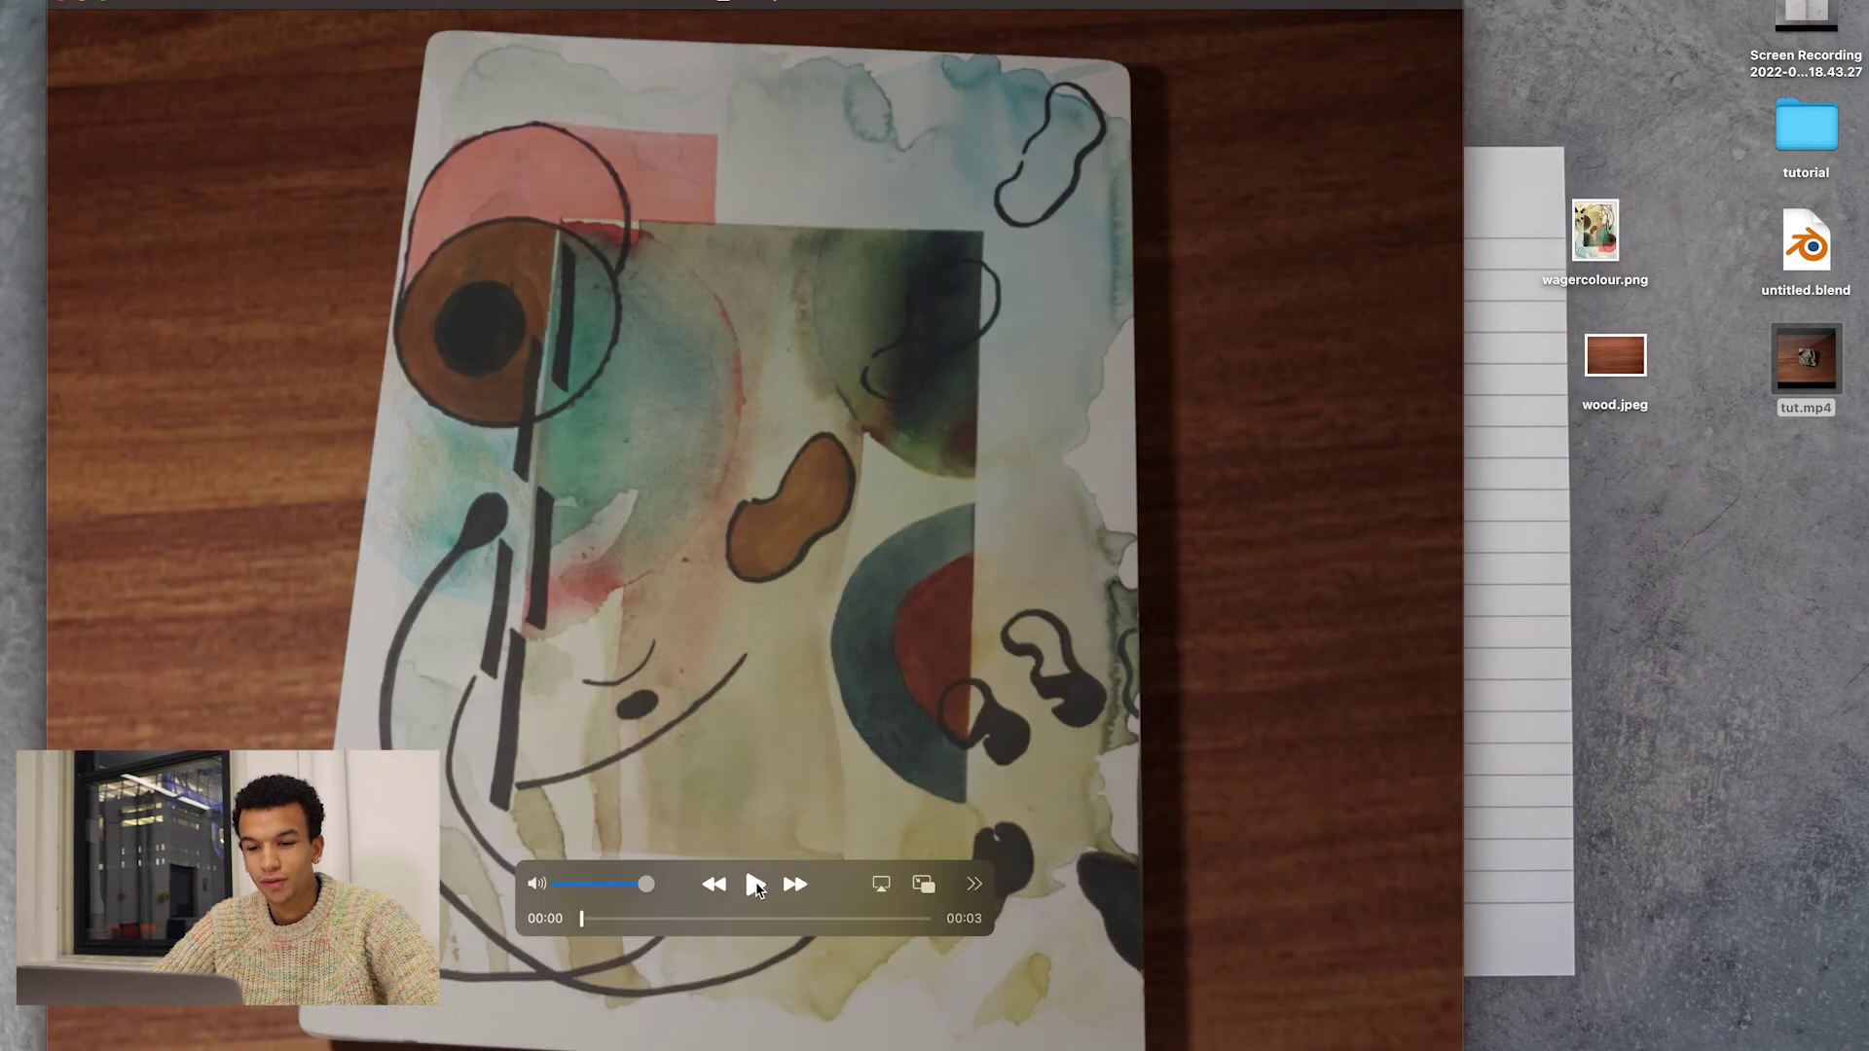